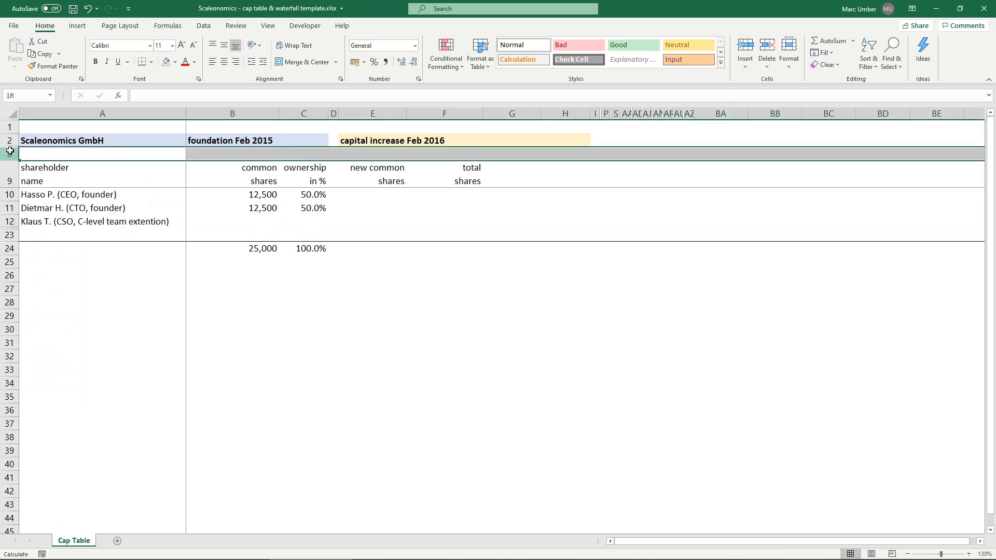
# - Unhide the hidden rows between the title row 2 and the table header, and enter 15% as the negotiated holding in G3
pyautogui.rightClick(9, 141)
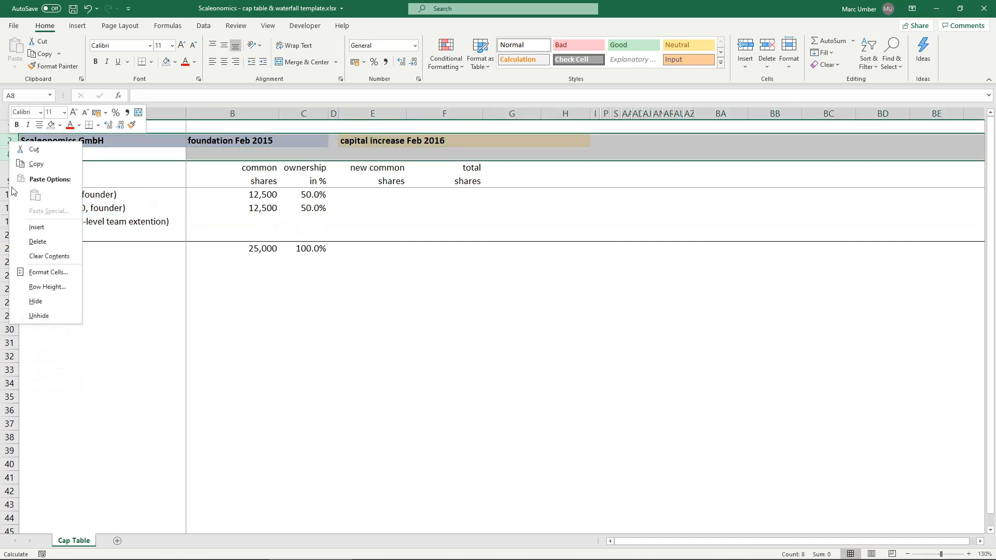
pyautogui.click(39, 316)
pyautogui.click(374, 154)
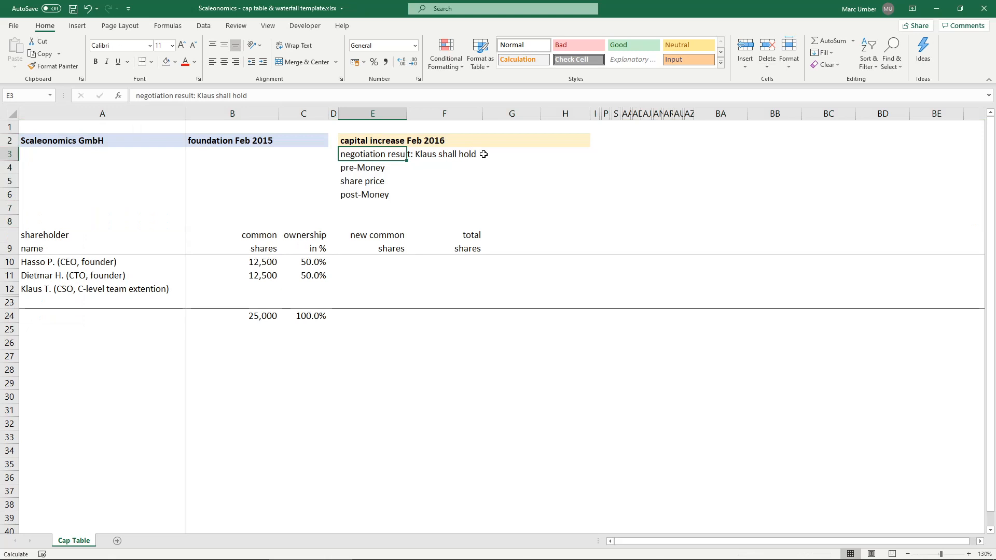
pyautogui.click(483, 154)
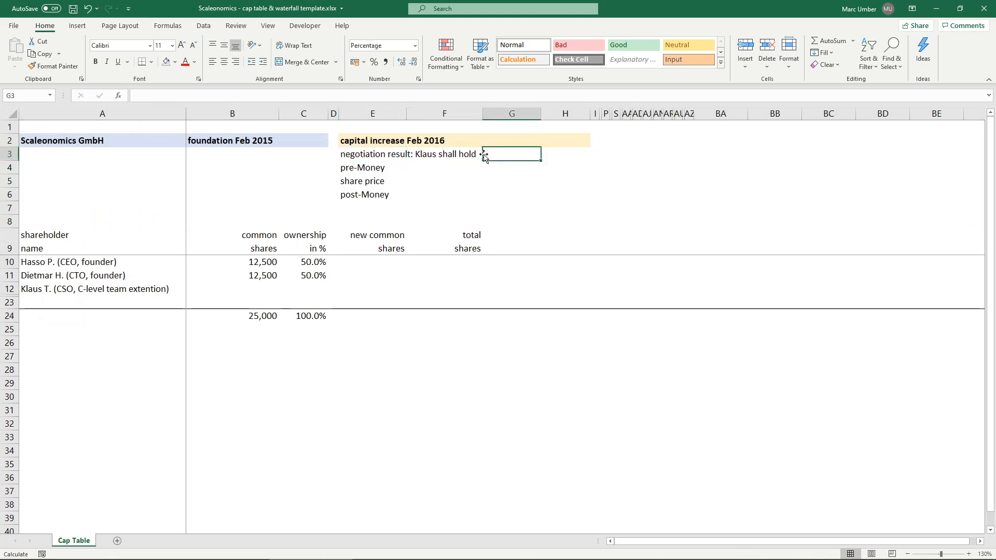
pyautogui.write('15%')
pyautogui.press('Return')
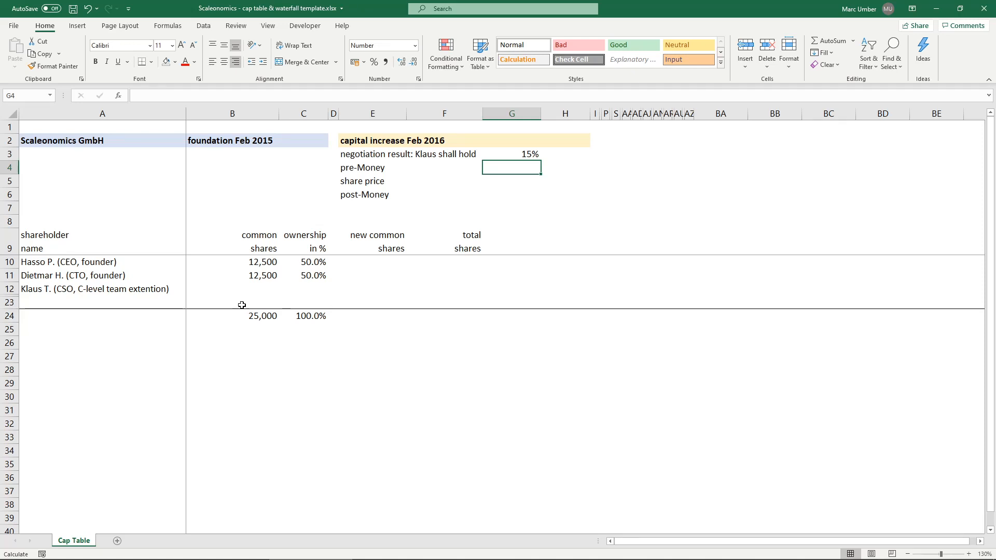
# - Enter "nominal" as the pre-money in G4 and 1.00 as the share price in G5
pyautogui.write('no')
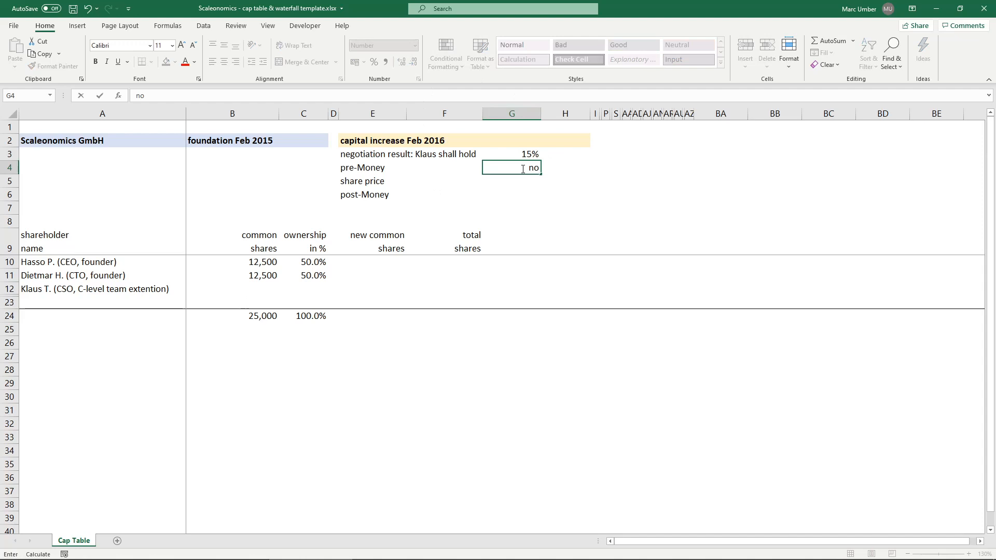
pyautogui.write('minal')
pyautogui.press('Return')
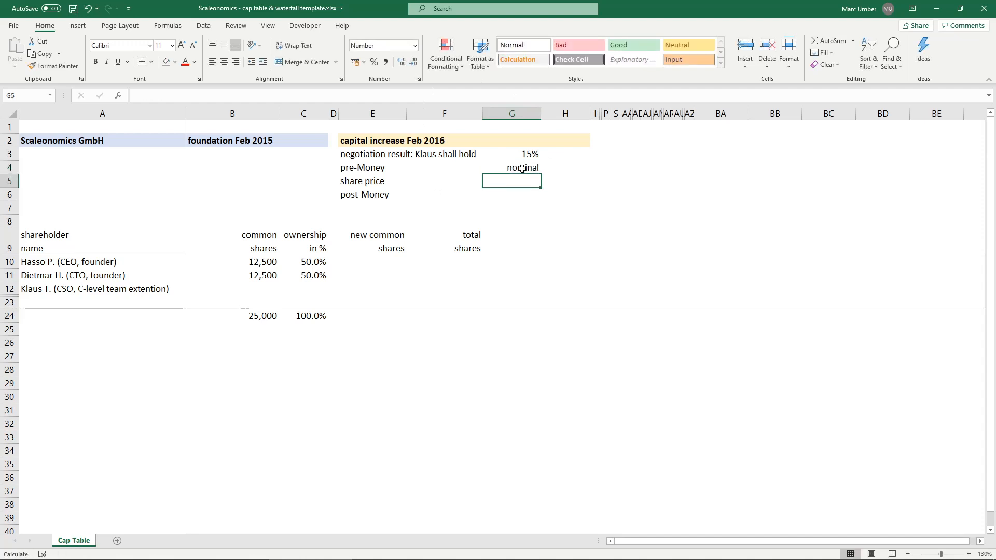
pyautogui.click(521, 169)
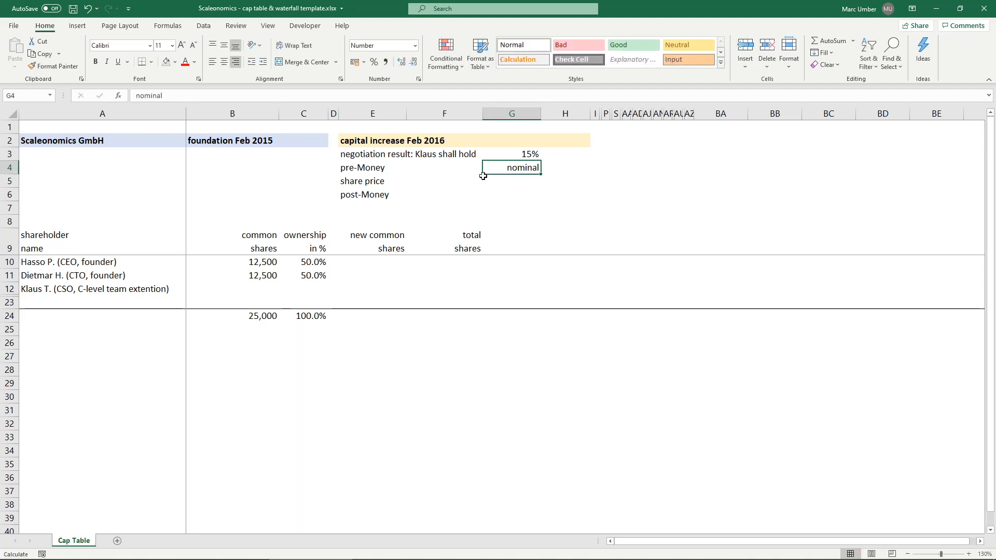
pyautogui.click(517, 182)
pyautogui.click(507, 152)
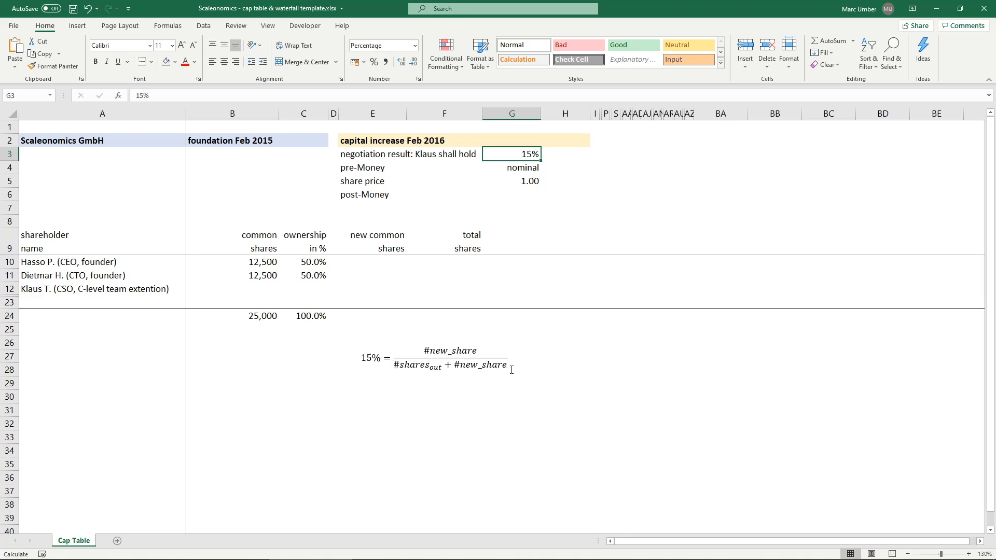
# - Calculate the CSO's new common shares in E12 with the formula =(G3/(1-G3))*B24
pyautogui.click(373, 290)
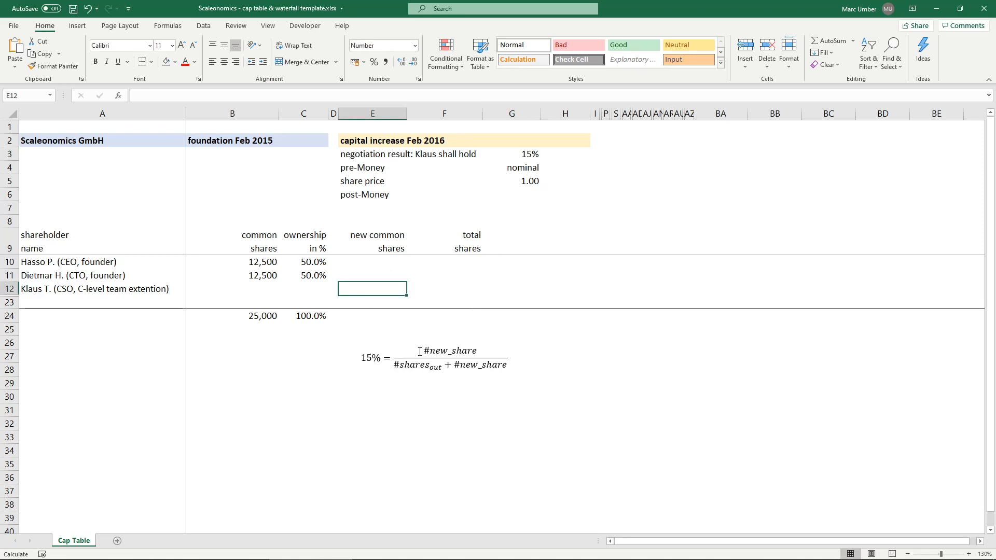
pyautogui.write('=(')
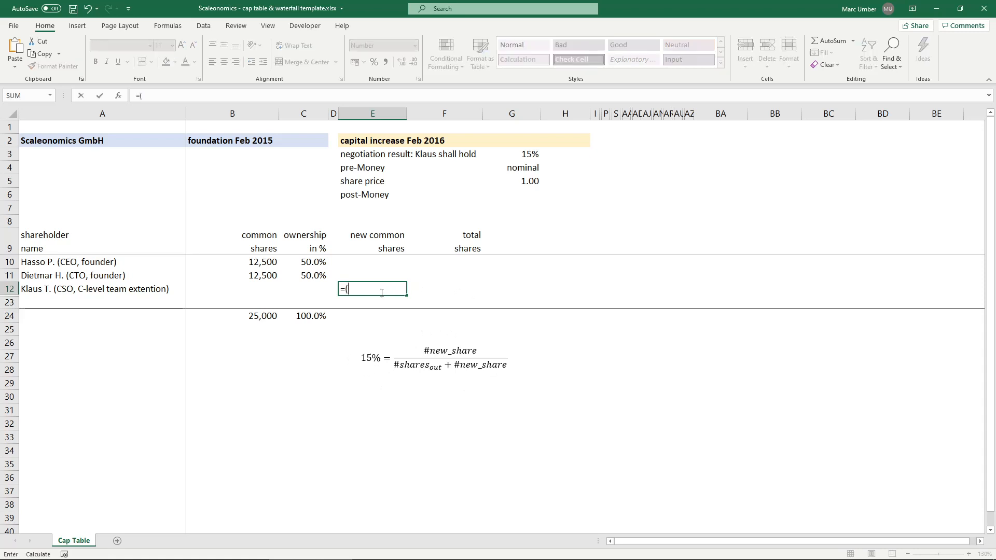
pyautogui.click(531, 154)
pyautogui.write('/')
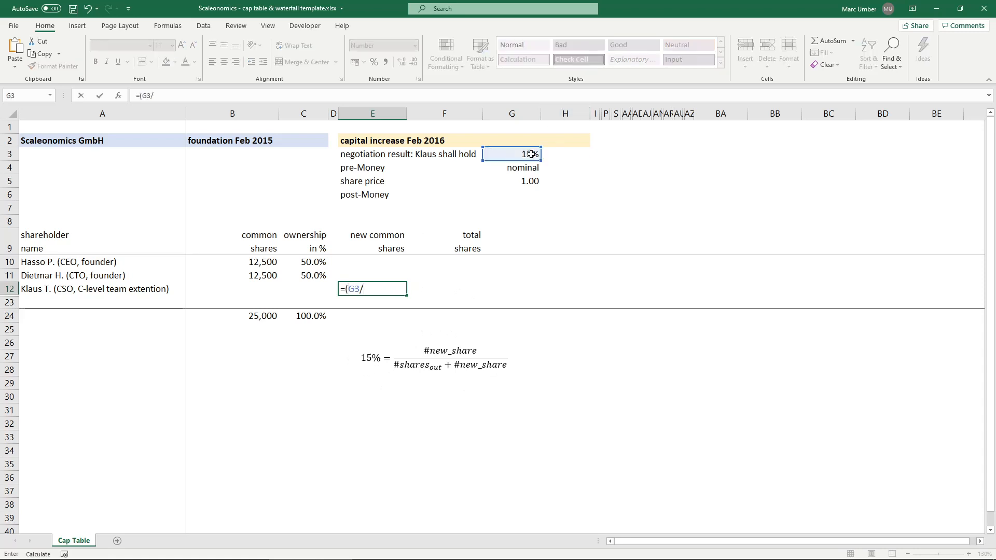
pyautogui.write('(1-')
pyautogui.click(531, 154)
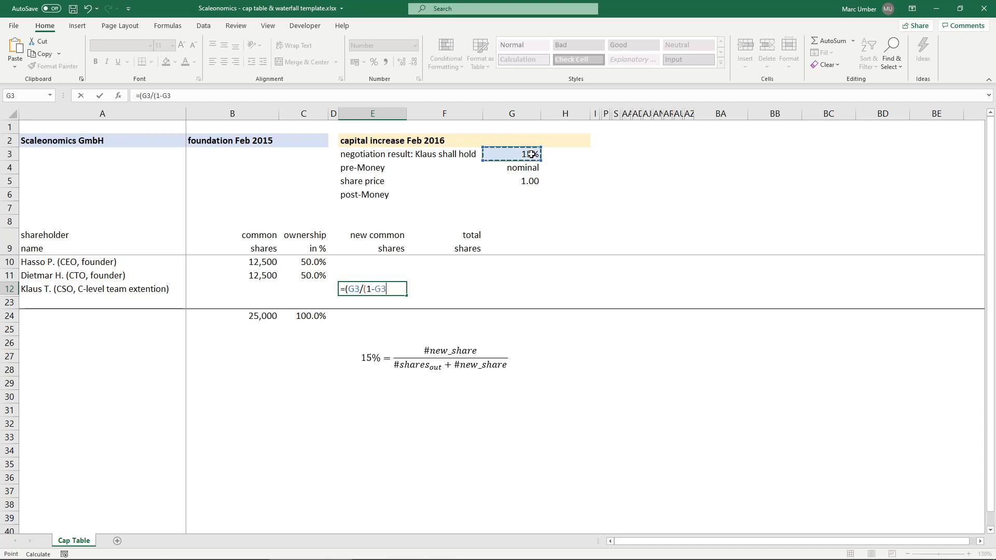
pyautogui.write('))*')
pyautogui.click(253, 314)
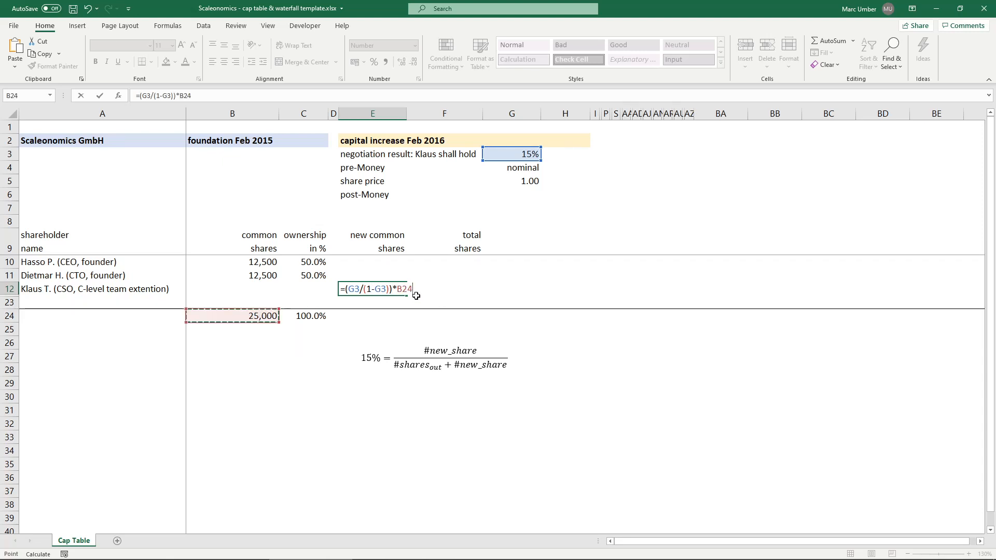
pyautogui.hotkey('ctrl', 'Return')
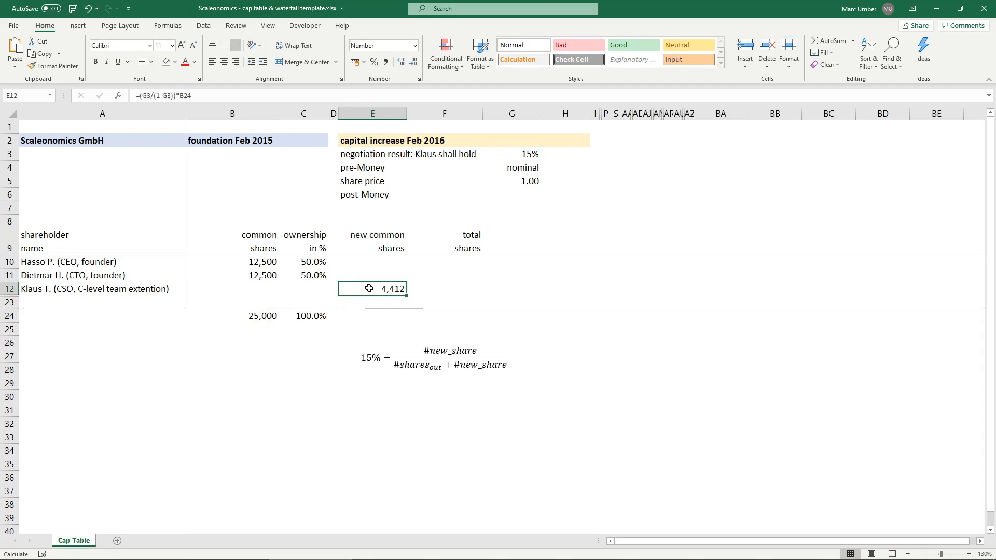
# - Link total shares in F10 to the first founder's common shares with =B10 and fill the formula down to F11
pyautogui.click(464, 262)
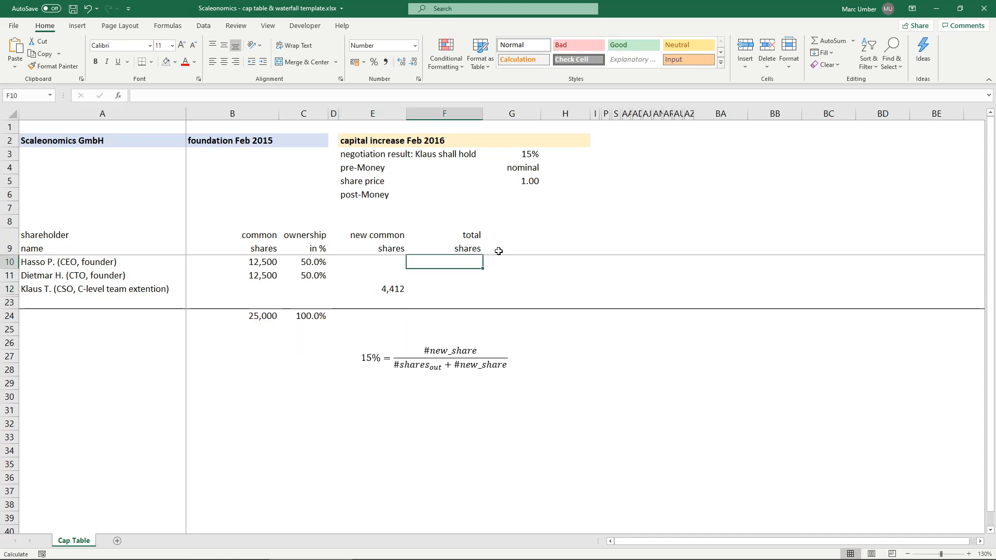
pyautogui.write('=')
pyautogui.press('Left')
pyautogui.press('Left')
pyautogui.press('Left')
pyautogui.press('Left')
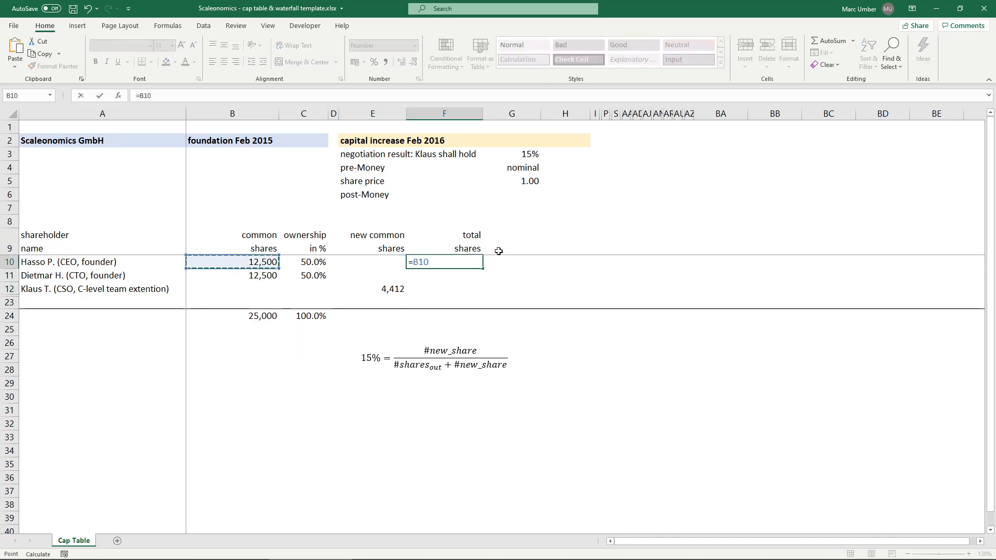
pyautogui.press('Return')
pyautogui.press('Up')
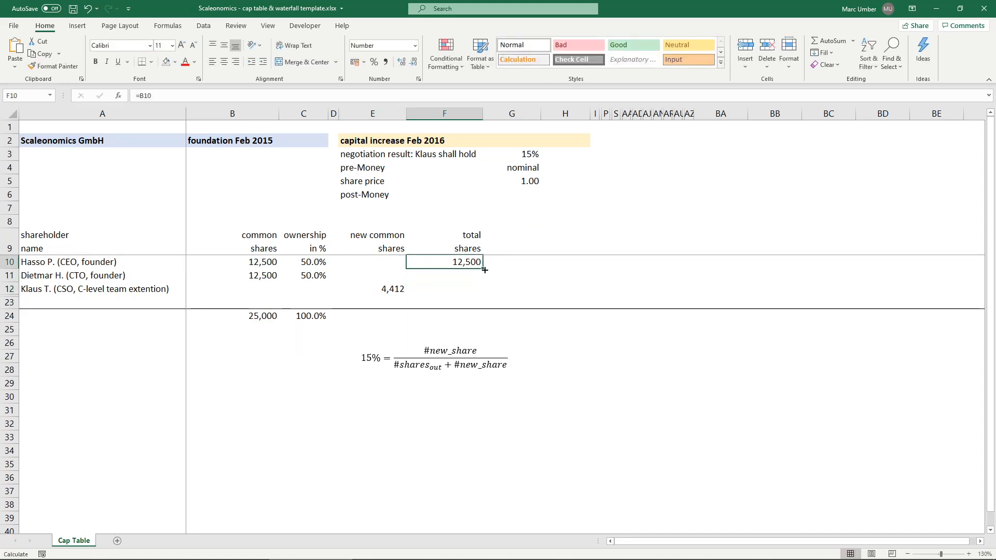
pyautogui.moveTo(482, 268); pyautogui.dragTo(485, 280)
# - Link the CSO's total shares in F12 to the new common shares with =E12
pyautogui.click(477, 292)
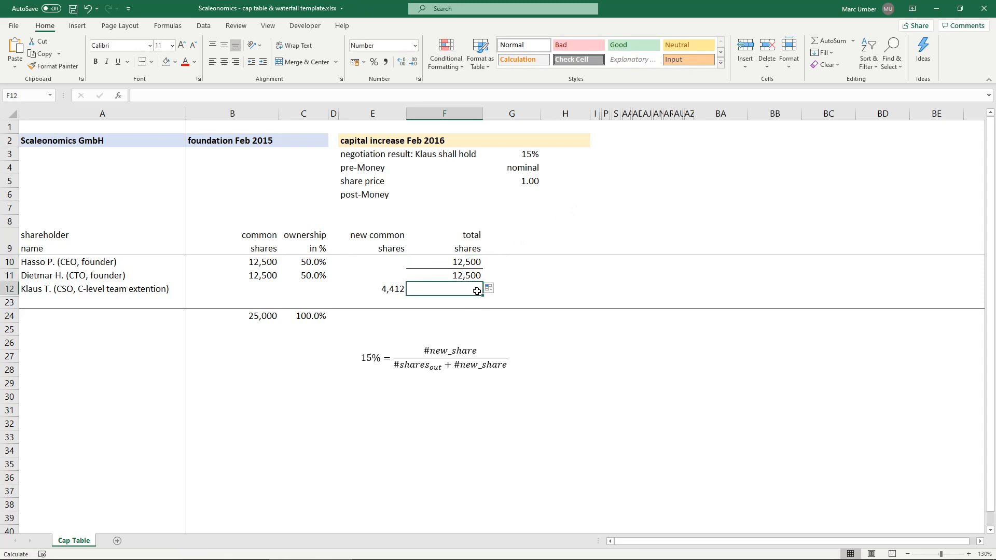
pyautogui.write('=')
pyautogui.press('Left')
pyautogui.press('Return')
pyautogui.press('Up')
# - Remove the inner horizontal borders between the total shares cells F10:F12
pyautogui.keyDown('shift'); pyautogui.click(461, 264); pyautogui.keyUp('shift')
pyautogui.rightClick(461, 264)
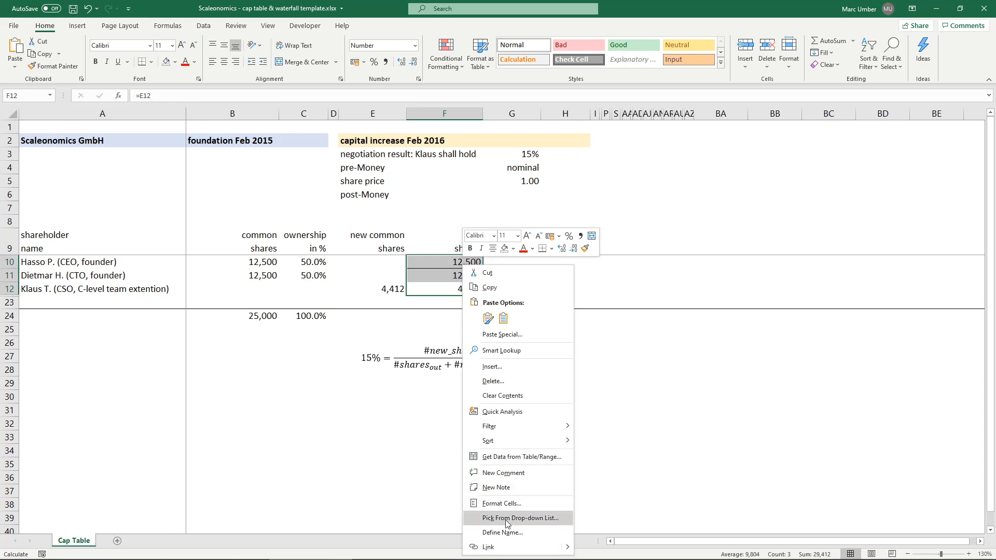
pyautogui.click(524, 504)
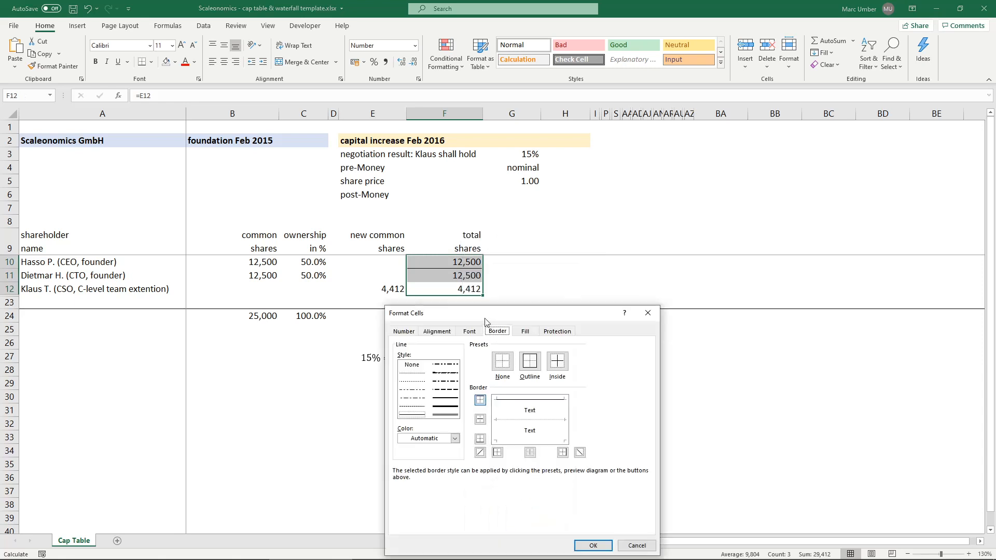
pyautogui.click(516, 423)
pyautogui.click(516, 424)
pyautogui.click(592, 545)
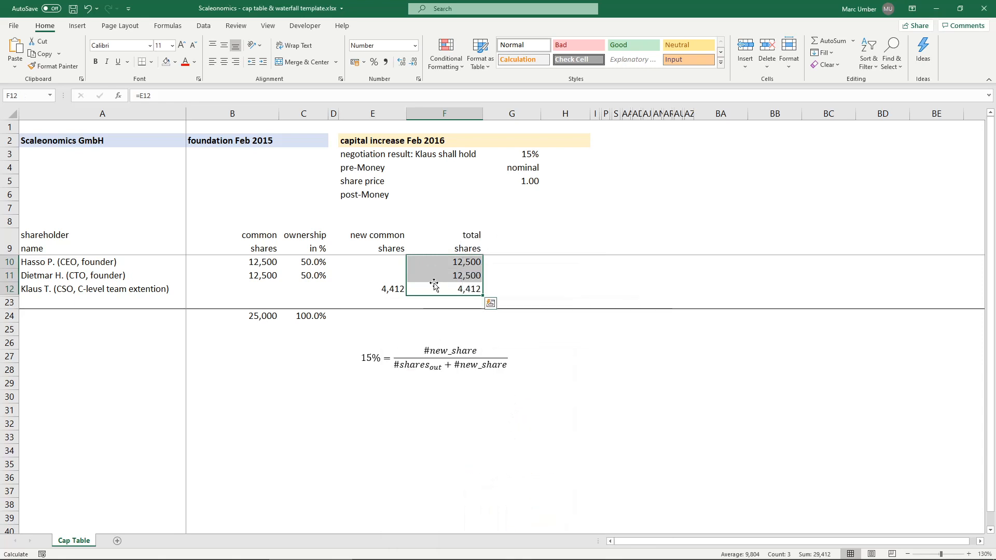
# - Sum the total shares column in F24 with =SUM(F10:F23)
pyautogui.click(441, 316)
pyautogui.write('=')
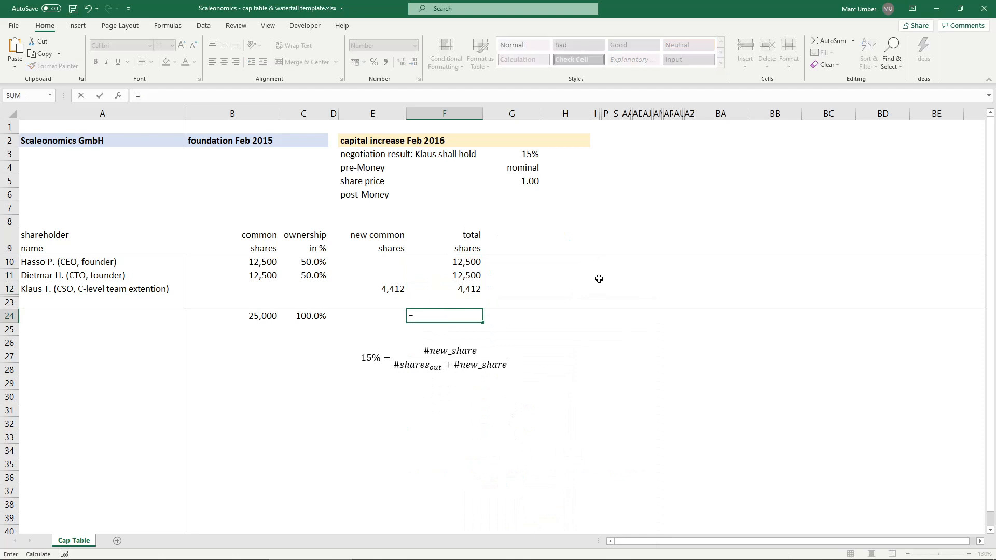
pyautogui.write('sum')
pyautogui.press('Tab')
pyautogui.press('Up')
pyautogui.hotkey('shift', 'Up')
pyautogui.hotkey('shift', 'Up')
pyautogui.hotkey('shift', 'Up')
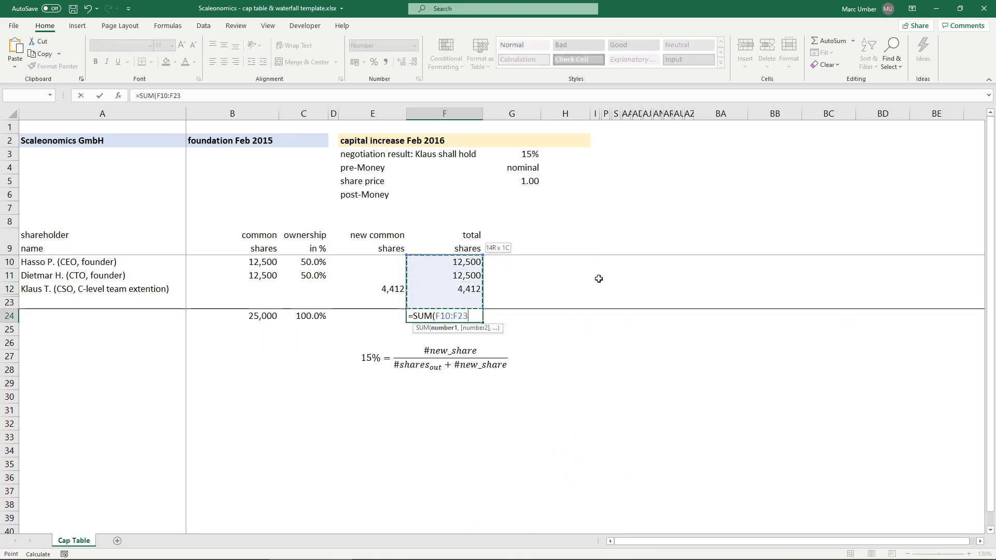
pyautogui.hotkey('ctrl', 'Return')
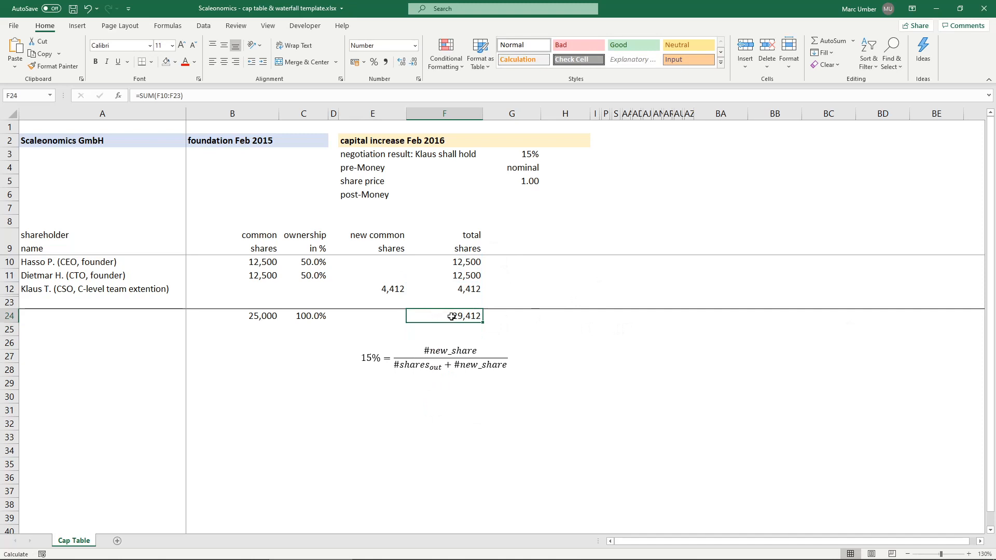
# - Add the column header "% ownership" in G9, beside total shares
pyautogui.click(506, 238)
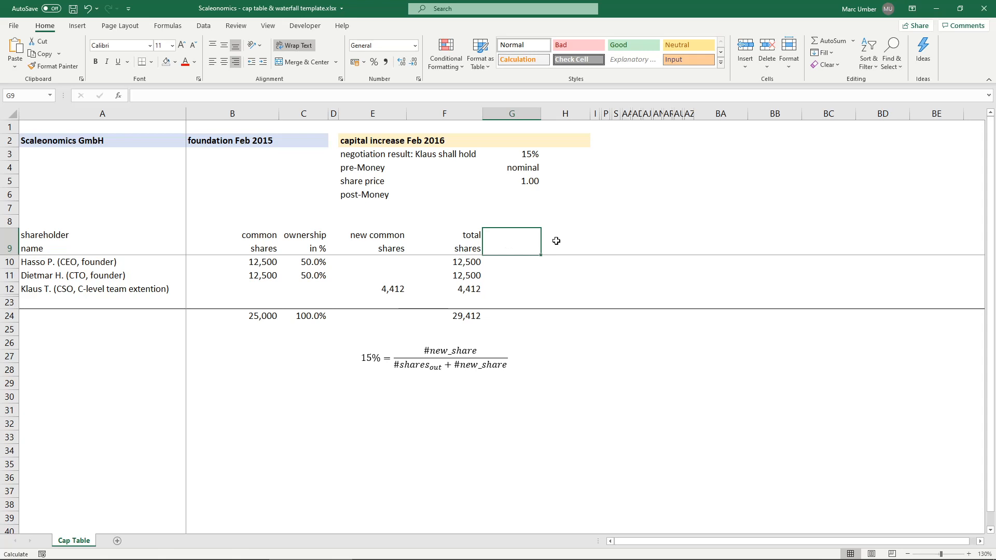
pyautogui.write('% ow')
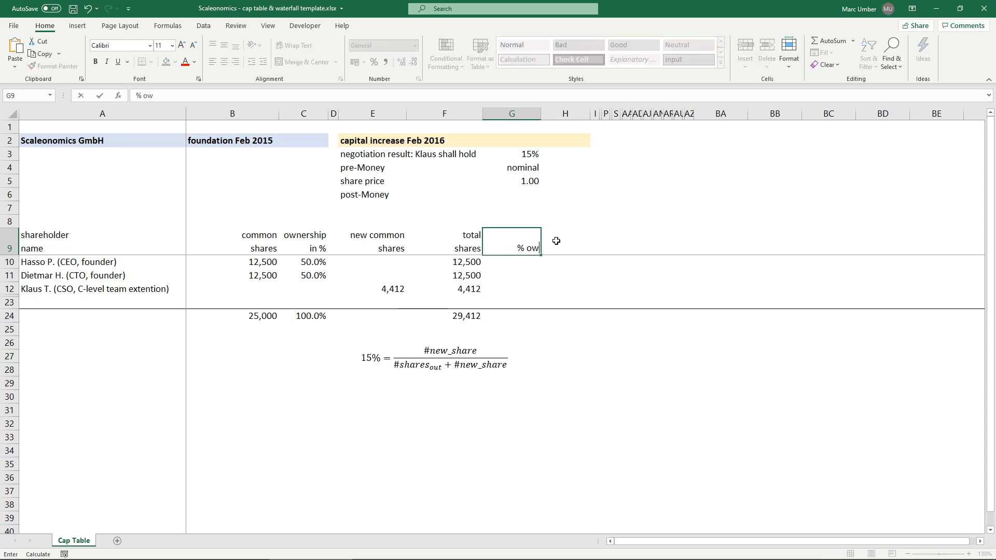
pyautogui.write('nership')
pyautogui.press('Return')
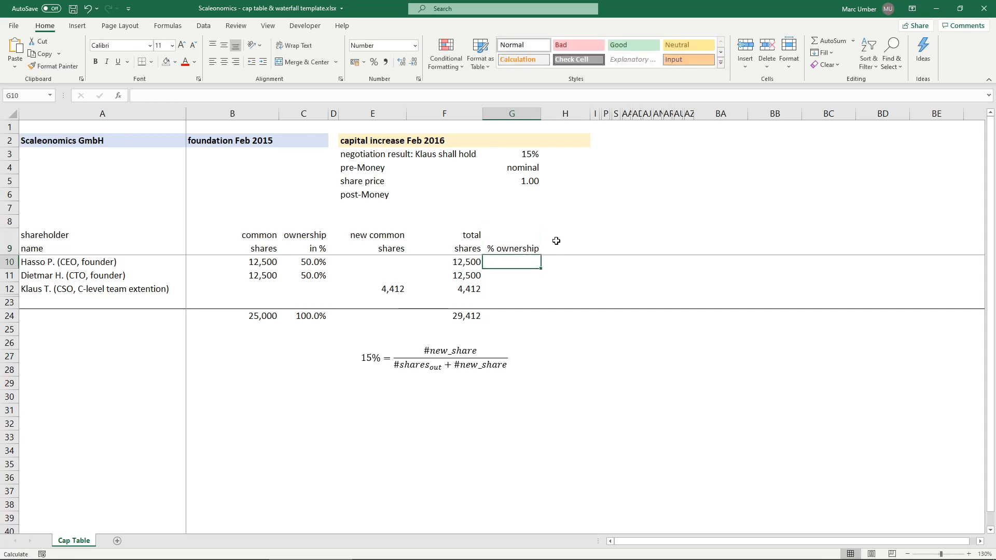
pyautogui.press('Up')
# - Calculate the first founder's ownership in G10 with =F10/$F$24, using an absolute reference to the share total
pyautogui.click(527, 261)
pyautogui.write('=')
pyautogui.click(456, 261)
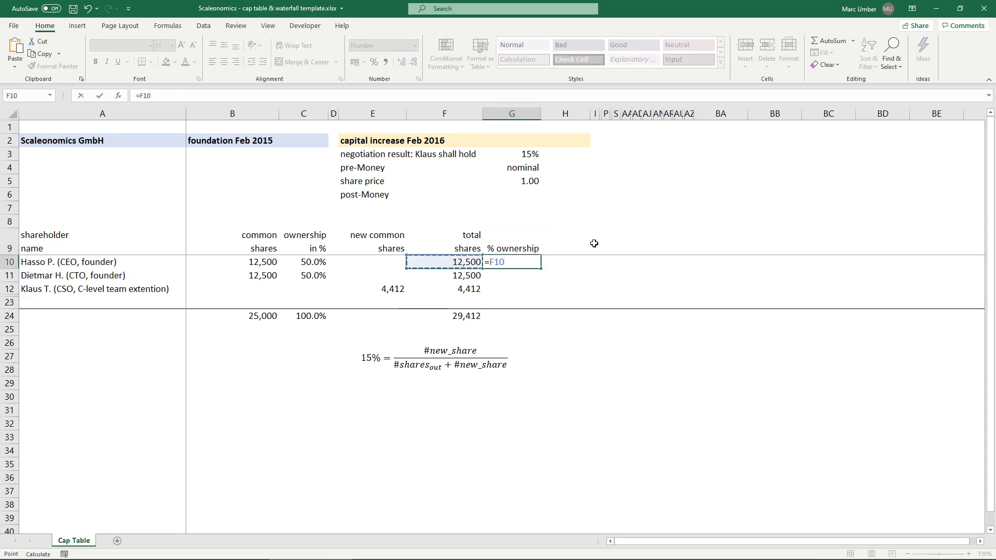
pyautogui.write('/')
pyautogui.click(459, 315)
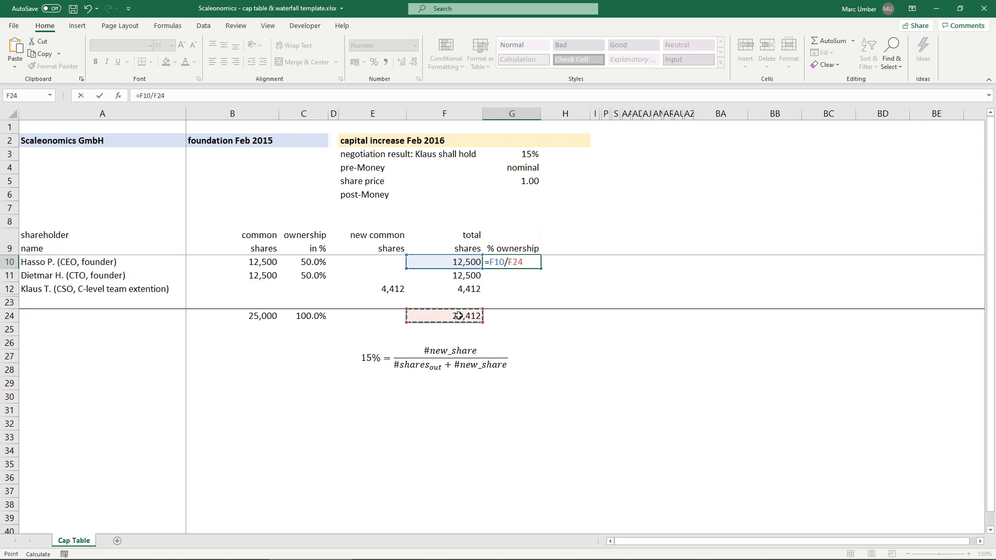
pyautogui.press('F4')
pyautogui.press('Return')
pyautogui.press('Up')
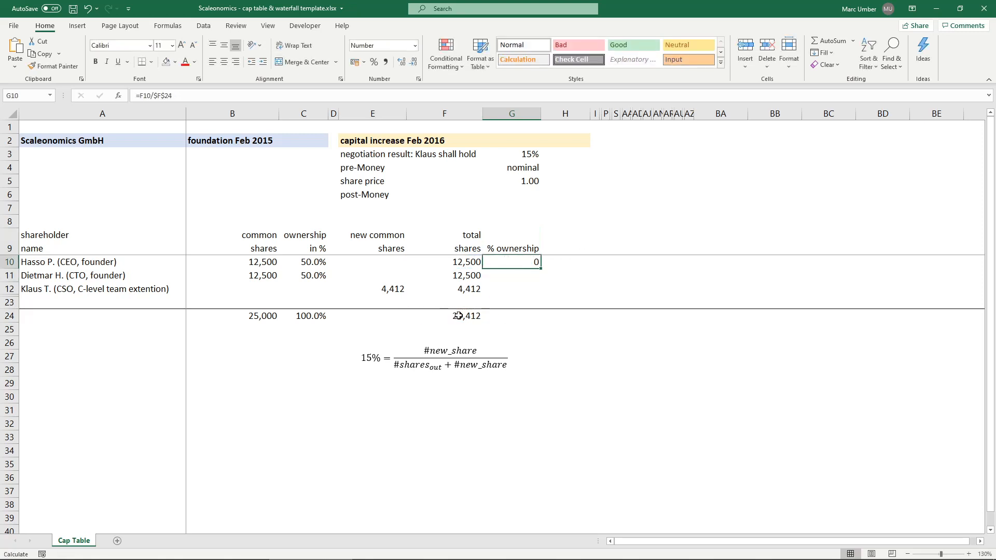
# - Format G10 as a percentage with one decimal and fill it down to G12
pyautogui.click(374, 62)
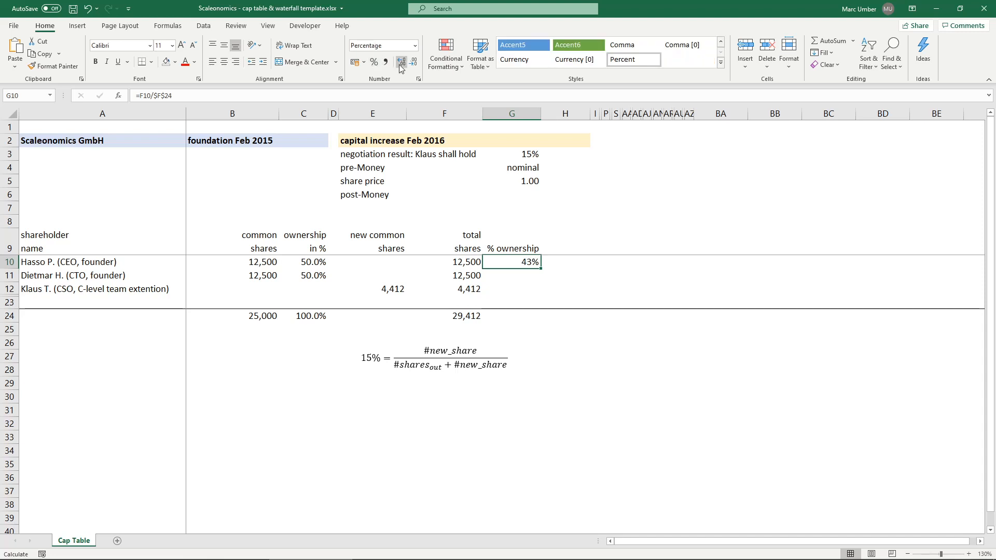
pyautogui.click(401, 62)
pyautogui.moveTo(540, 268); pyautogui.dragTo(539, 293)
# - Total the ownership column in G24 with =SUM(G10:G23) and format the cell as a percentage
pyautogui.click(527, 318)
pyautogui.write('=SUM(')
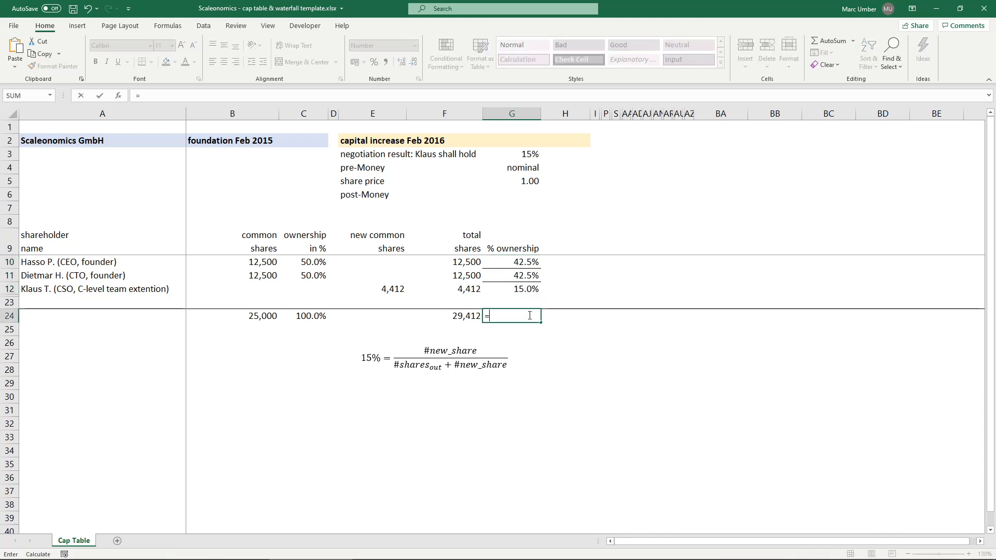
pyautogui.press('Up')
pyautogui.press('Up')
pyautogui.press('Down')
pyautogui.hotkey('shift', 'Up')
pyautogui.hotkey('shift', 'Up')
pyautogui.hotkey('shift', 'Up')
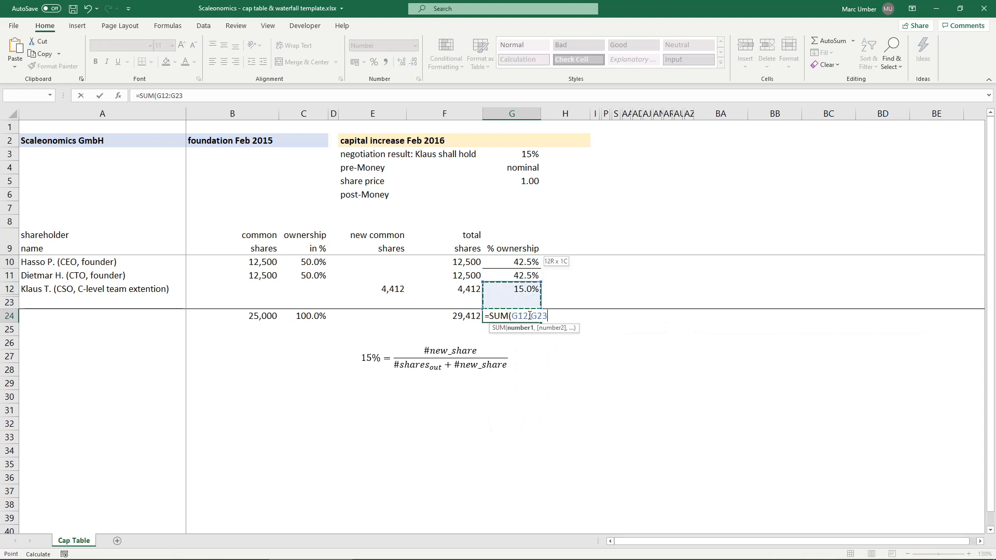
pyautogui.press('Return')
pyautogui.press('Up')
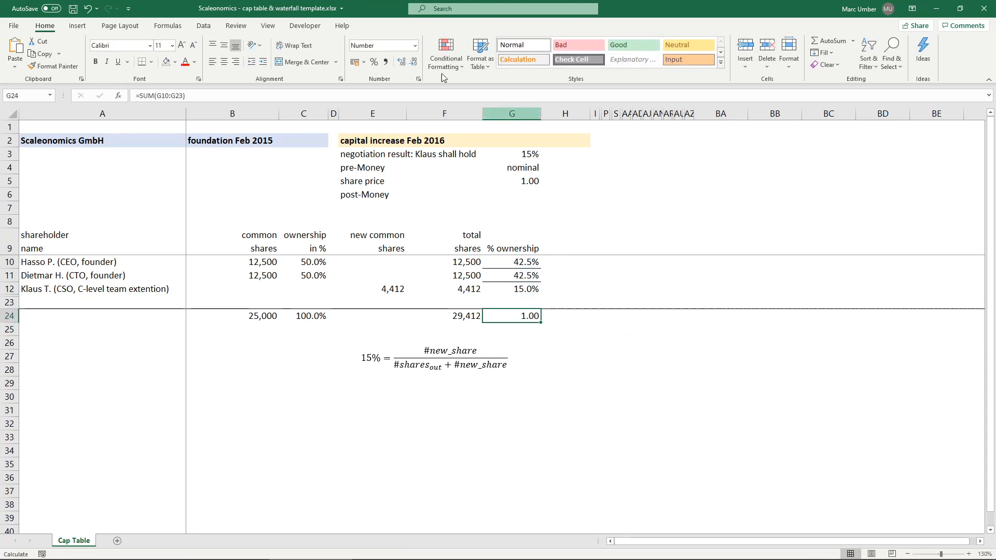
pyautogui.click(374, 62)
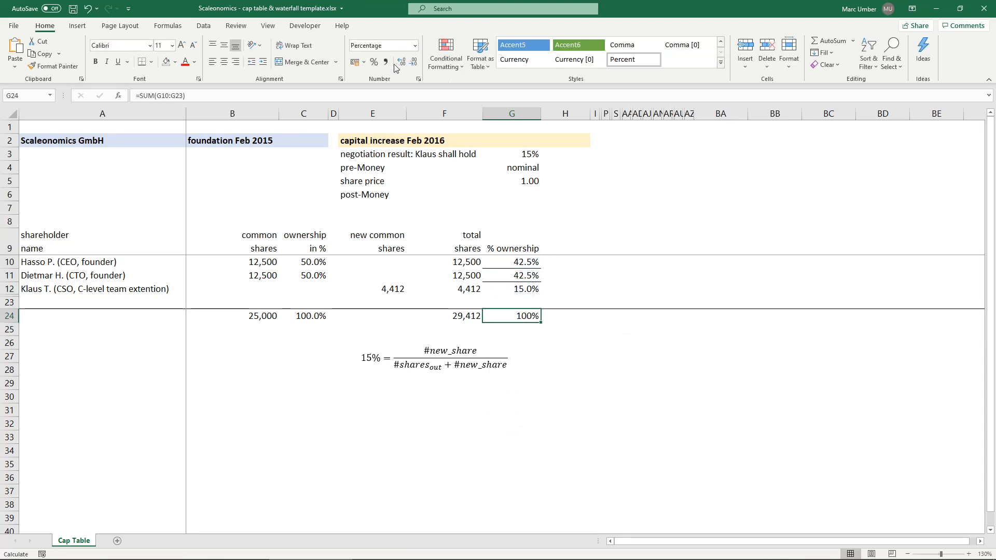
# - Remove the inner horizontal borders between the ownership percentages in G10:G12
pyautogui.moveTo(520, 262); pyautogui.dragTo(520, 288)
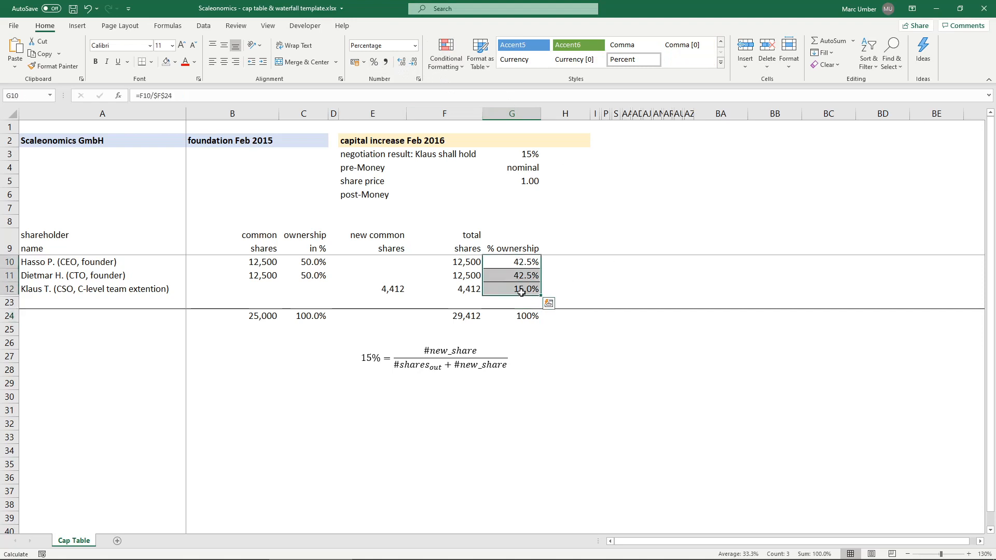
pyautogui.rightClick(522, 293)
pyautogui.click(579, 241)
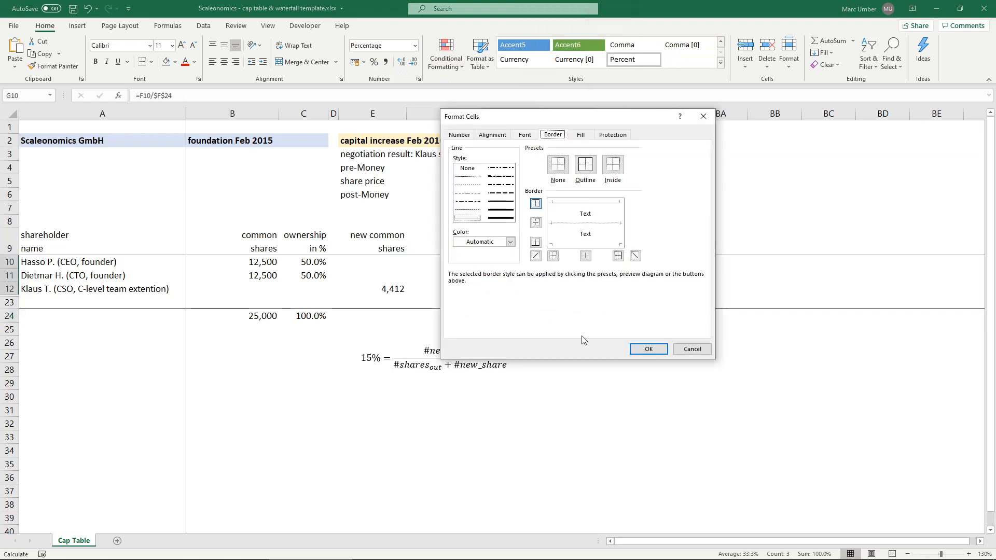
pyautogui.click(571, 223)
pyautogui.click(570, 224)
pyautogui.click(647, 349)
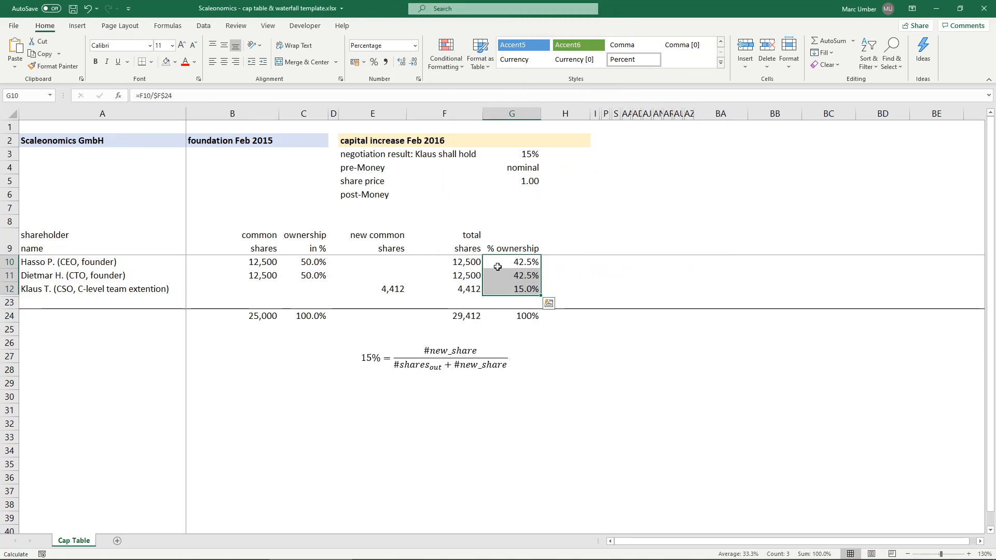
# - Total the new common shares in E24 with =SUM(E10:E23)
pyautogui.click(469, 276)
pyautogui.click(388, 290)
pyautogui.click(393, 315)
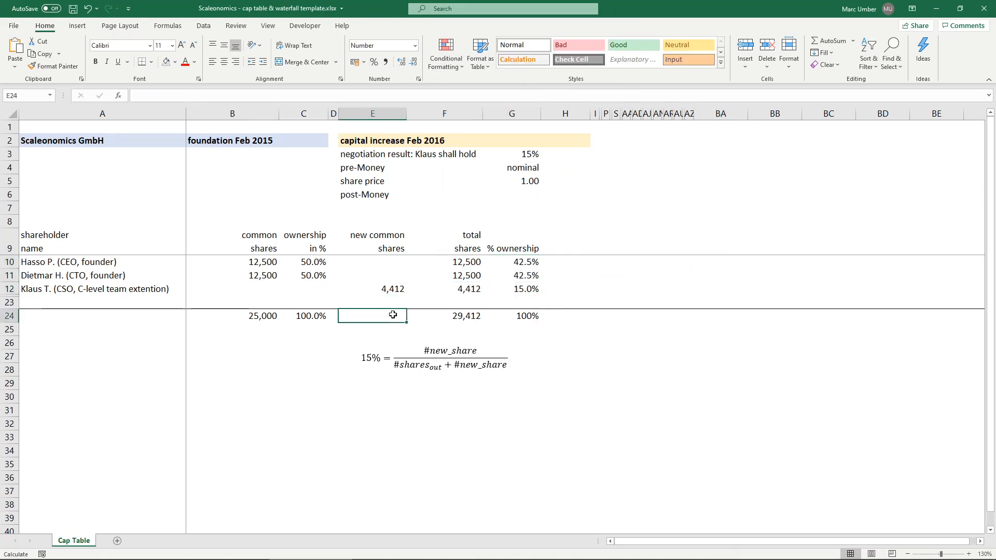
pyautogui.write('=SUM(')
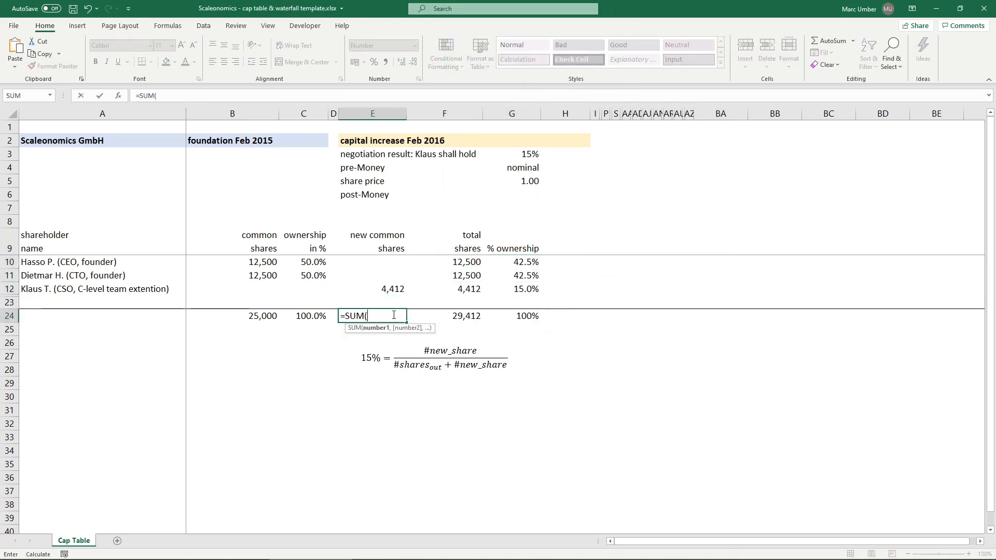
pyautogui.press('Up')
pyautogui.moveTo(394, 314); pyautogui.dragTo(410, 261)
pyautogui.press('Return')
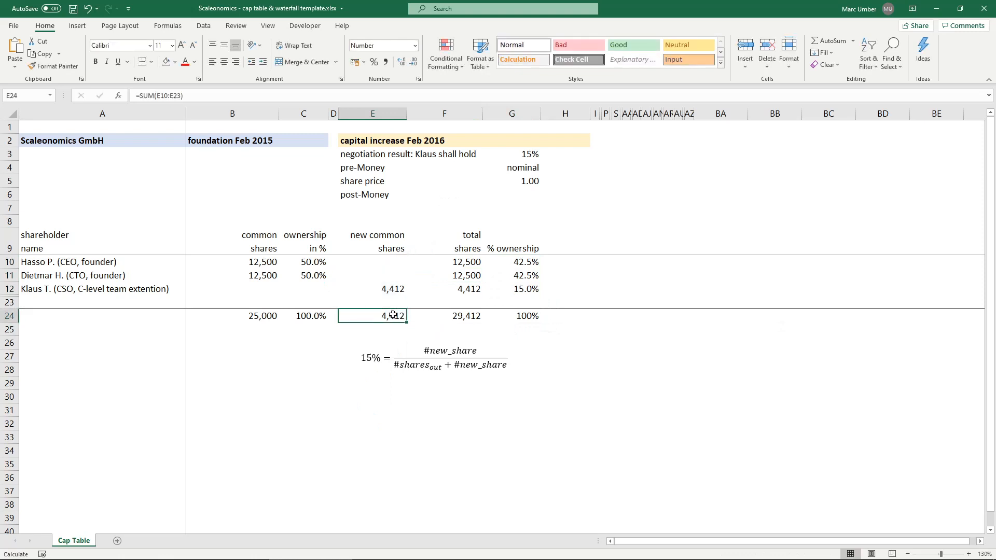
# - Show three decimals in E12 and round its new-share formula to whole shares with =ROUND((G3/(1-G3))*B24,0)
pyautogui.click(392, 288)
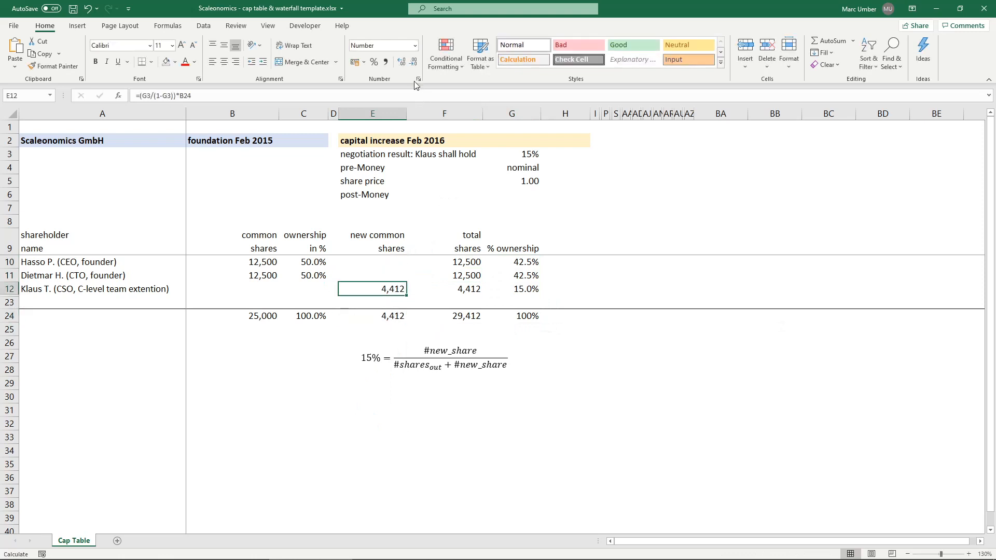
pyautogui.click(399, 62)
pyautogui.click(398, 61)
pyautogui.click(398, 62)
pyautogui.click(138, 95)
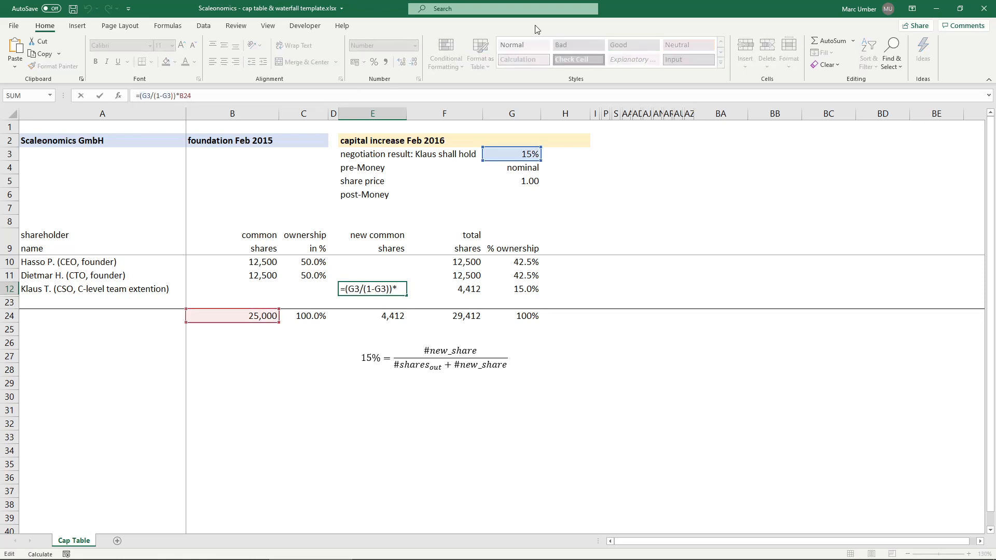
pyautogui.write('round(')
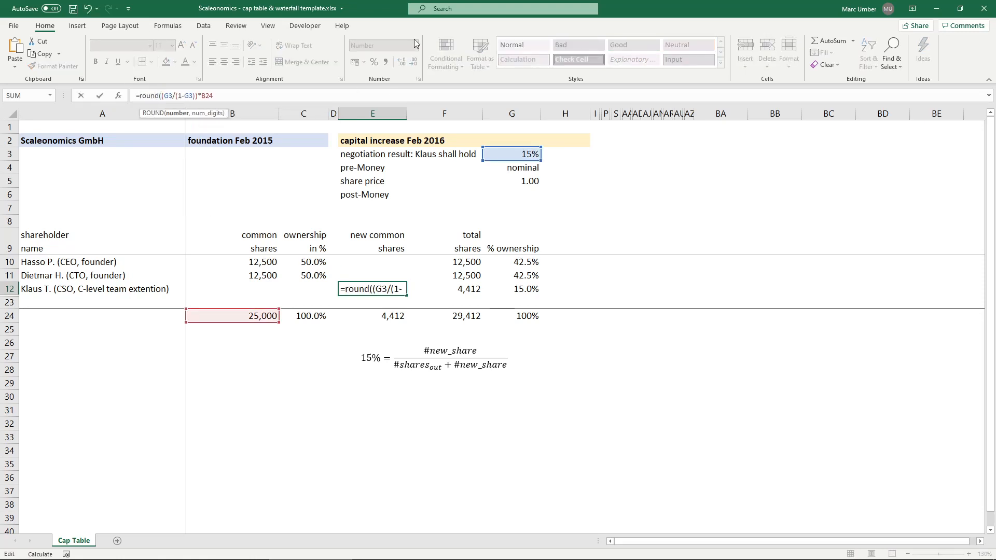
pyautogui.click(313, 93)
pyautogui.write(',0)')
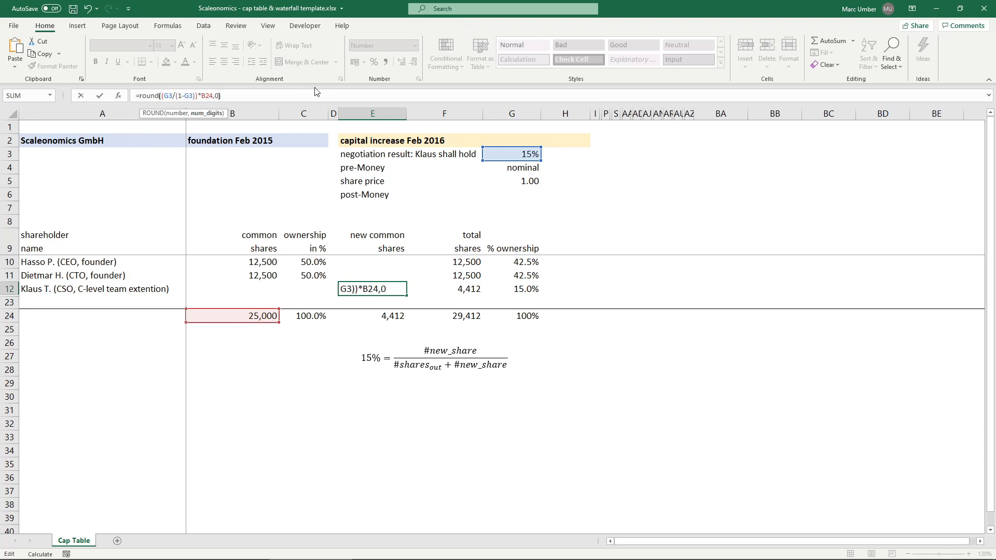
pyautogui.hotkey('ctrl', 'Return')
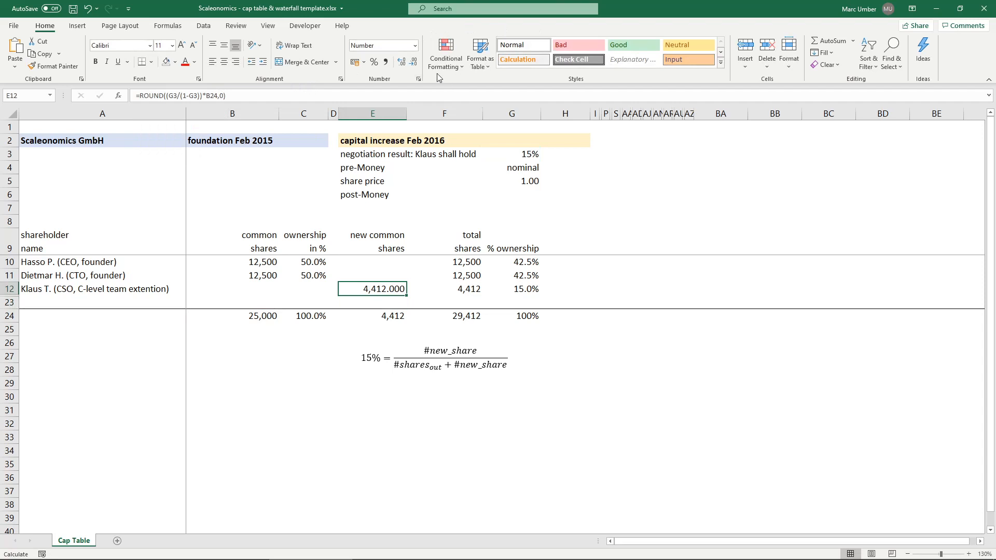
# - Reduce the number format of the new share count in E12 to zero decimals
pyautogui.click(413, 62)
pyautogui.click(414, 62)
pyautogui.click(414, 62)
pyautogui.doubleClick(371, 289)
pyautogui.press('Escape')
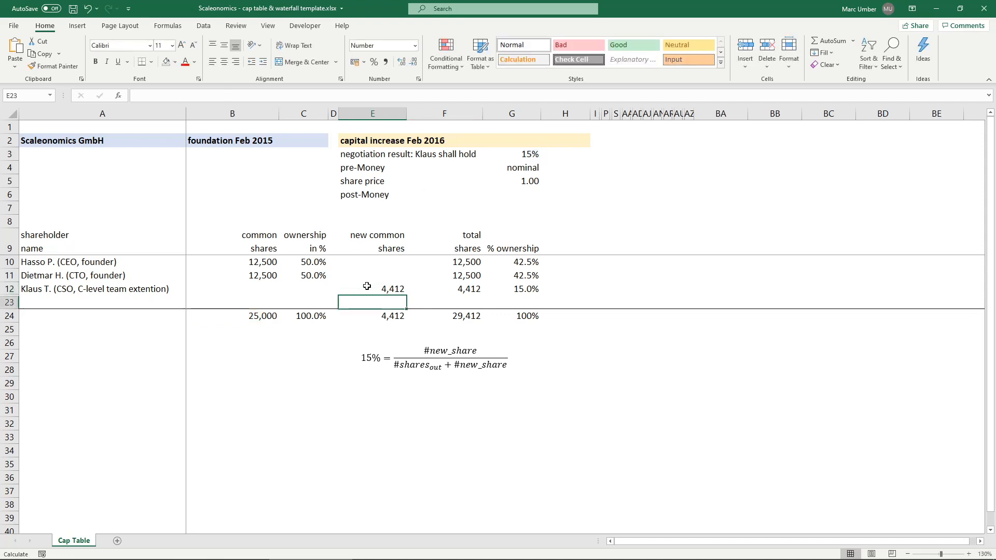
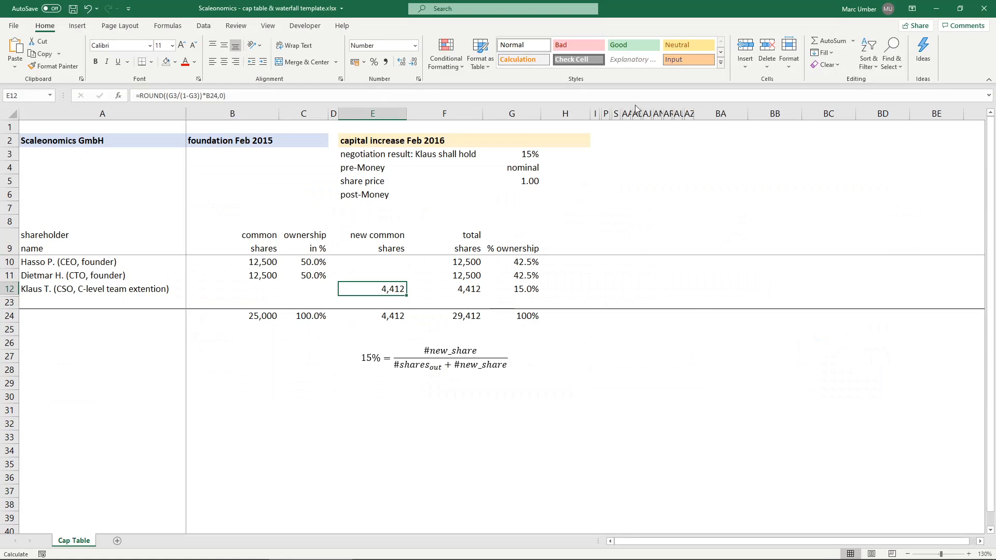
# - Unhide the columns between I and P to reveal the seed Jun 2016 section
pyautogui.click(595, 113)
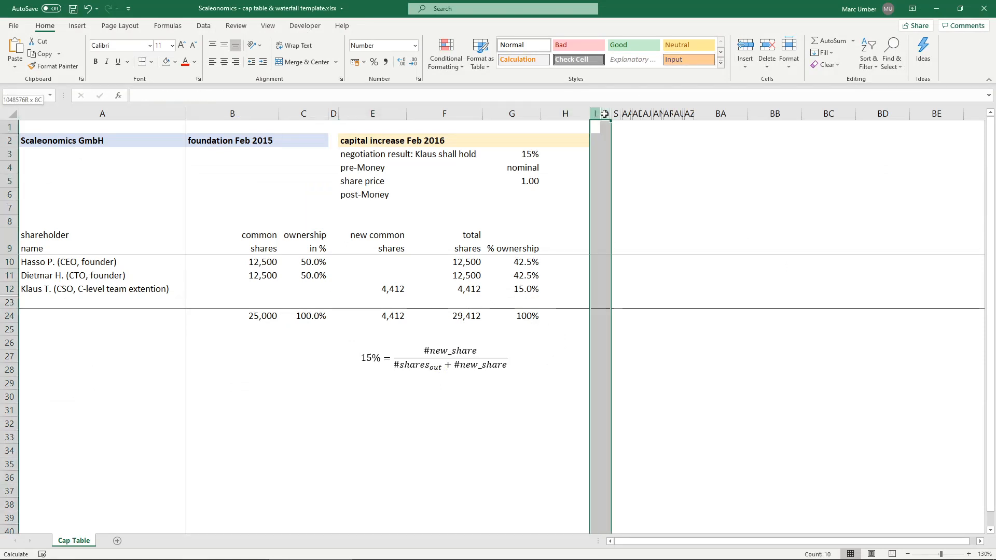
pyautogui.rightClick(596, 114)
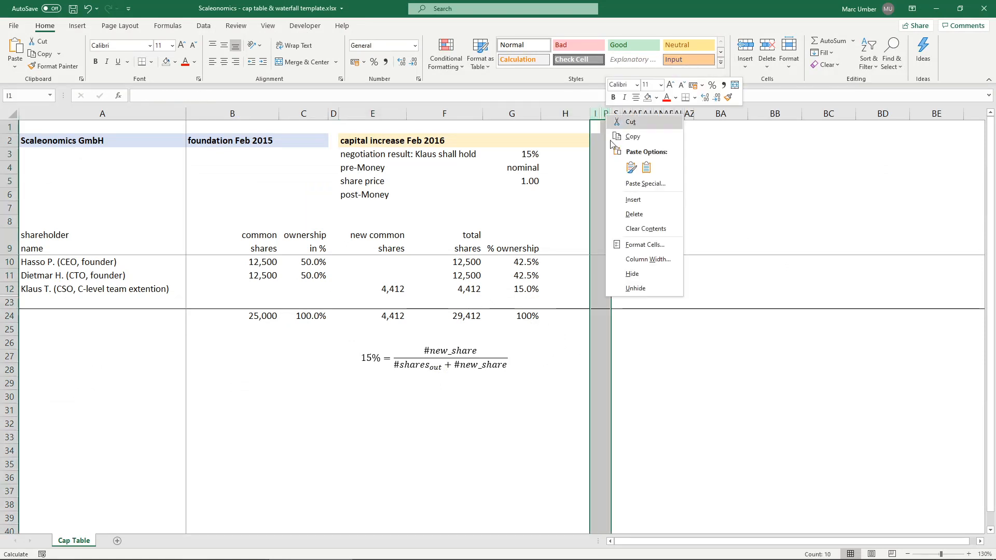
pyautogui.click(638, 288)
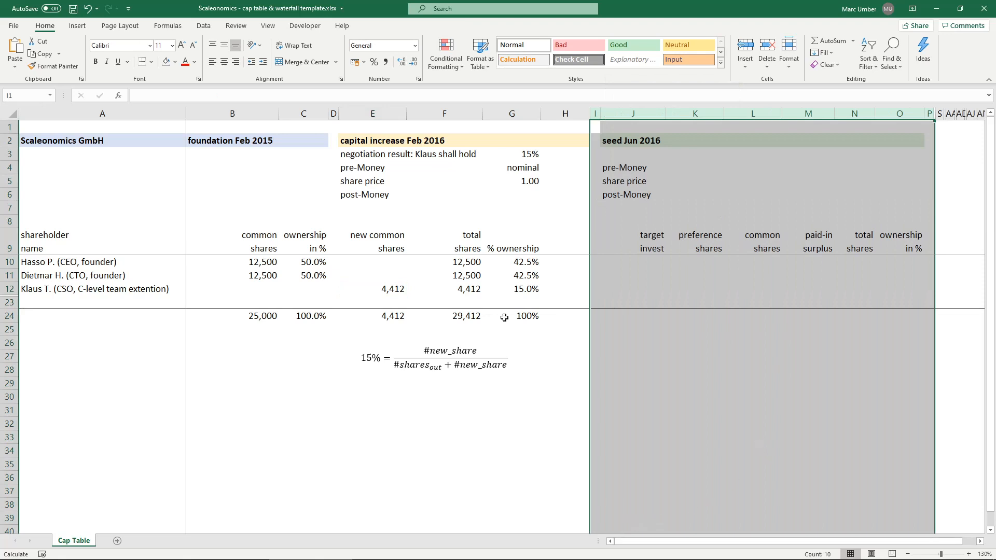
pyautogui.click(545, 284)
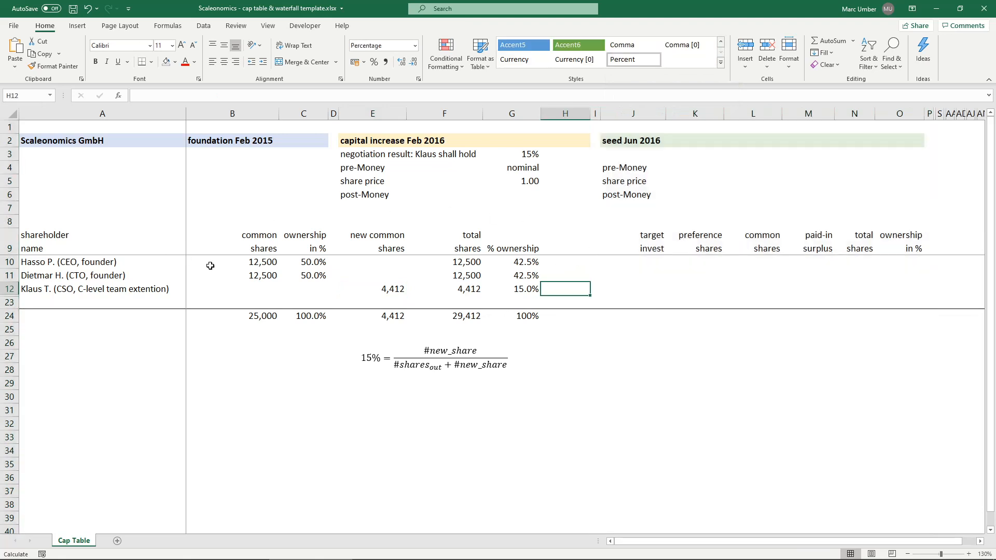
# - Unhide the seed investor rows hidden between rows 12 and 23
pyautogui.moveTo(9, 289); pyautogui.dragTo(10, 299)
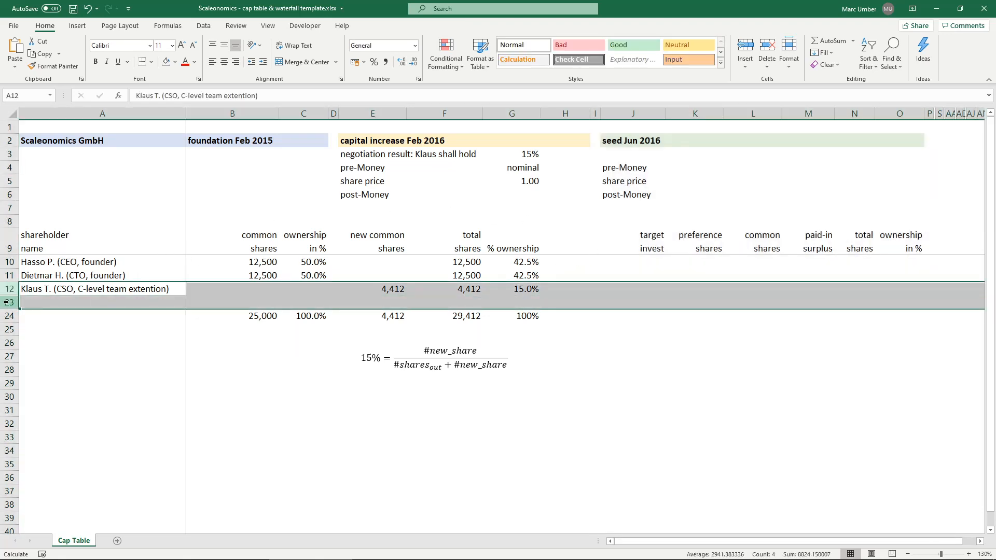
pyautogui.rightClick(9, 301)
pyautogui.click(41, 462)
# - Review the two seed investors in A14 and A16 and the existing shareholders' total shares and ownership percentages in columns F and G
pyautogui.click(56, 316)
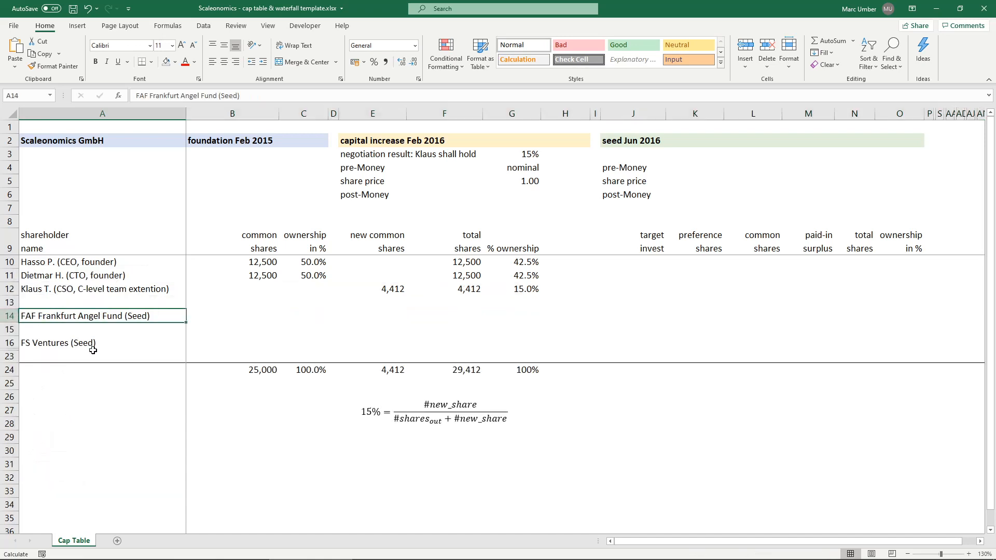
pyautogui.click(107, 342)
pyautogui.click(127, 316)
pyautogui.click(126, 343)
pyautogui.click(139, 316)
pyautogui.click(978, 541)
pyautogui.click(979, 542)
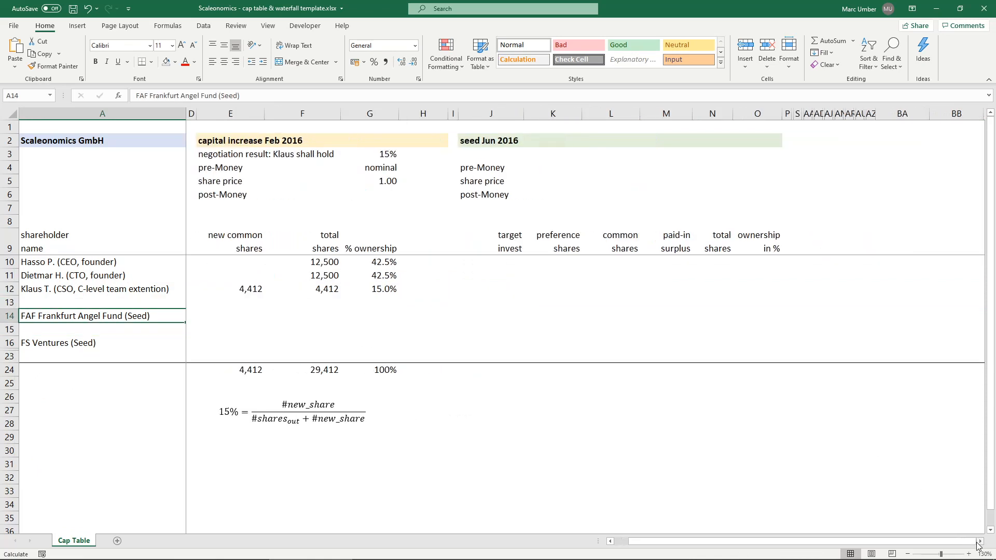
pyautogui.click(978, 541)
pyautogui.click(979, 541)
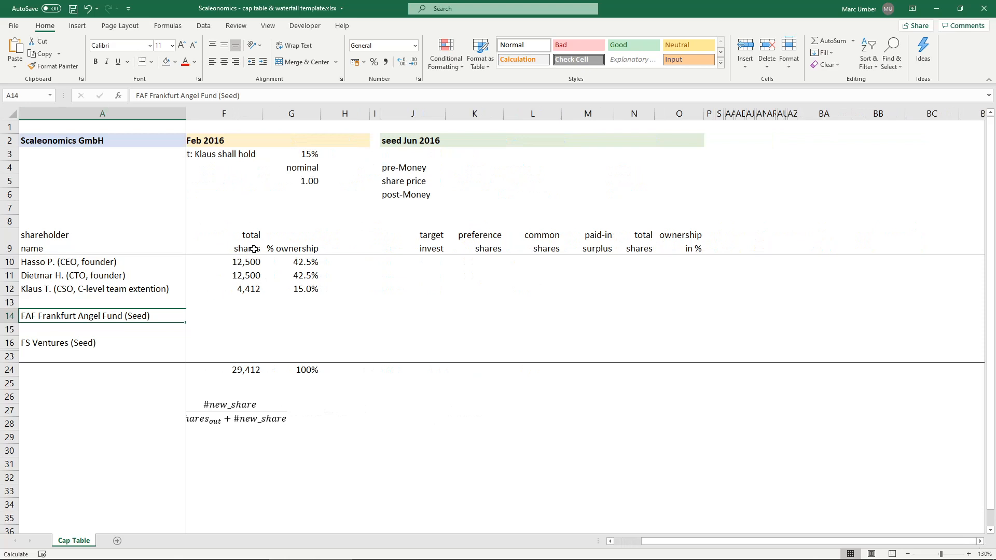
pyautogui.moveTo(238, 262); pyautogui.dragTo(285, 303)
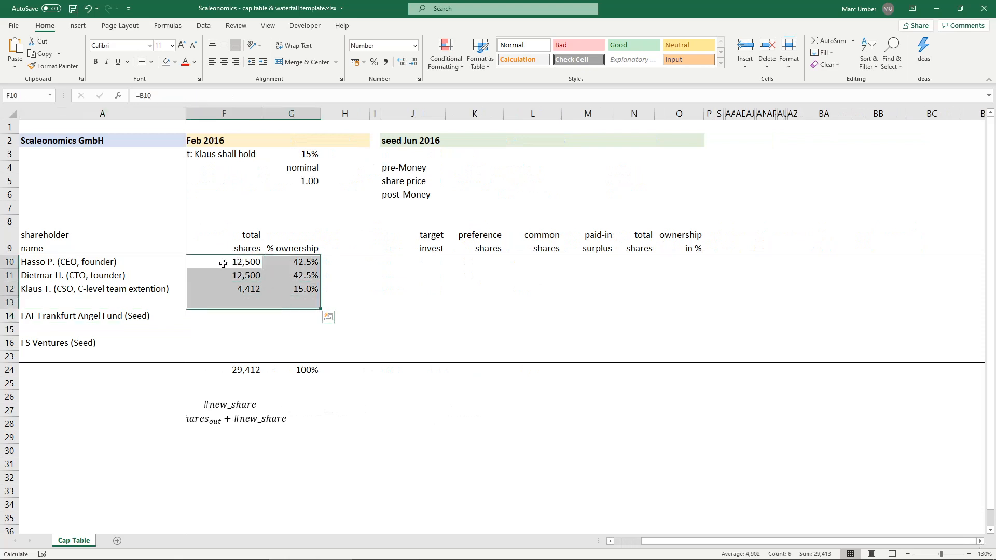
pyautogui.click(223, 263)
pyautogui.click(240, 293)
pyautogui.click(289, 260)
pyautogui.click(308, 298)
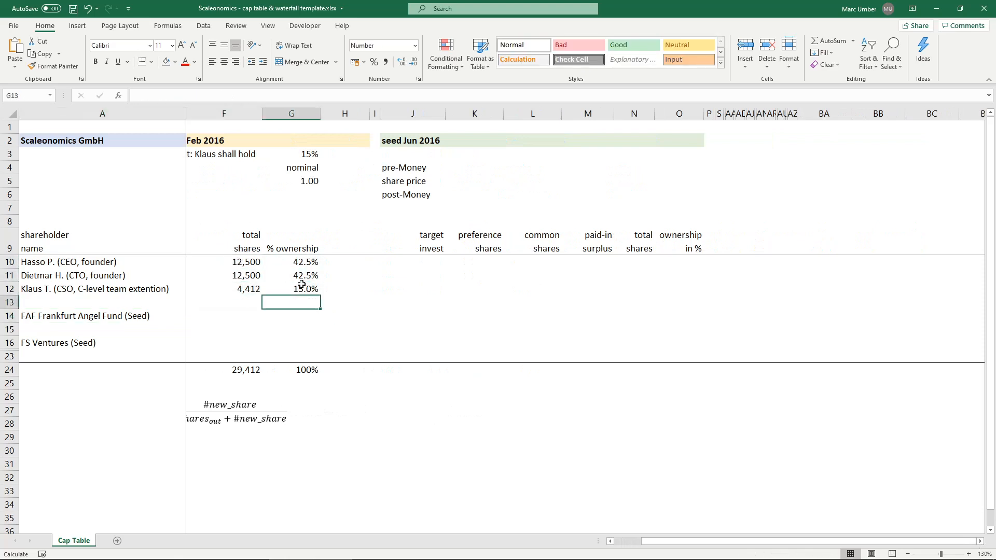
# - Enter a pre-money valuation of 1,600,000 in K4 for the seed round
pyautogui.click(481, 165)
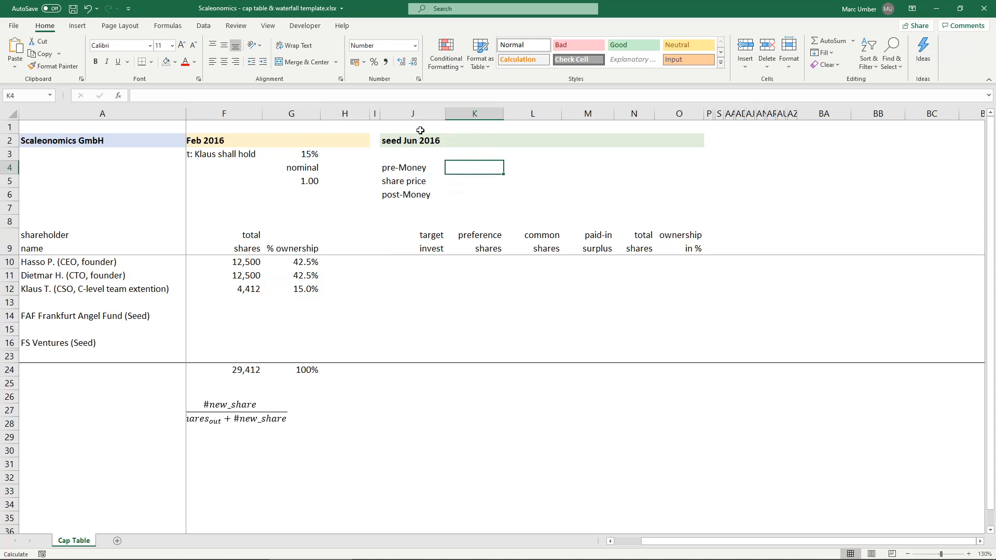
pyautogui.write('1,6')
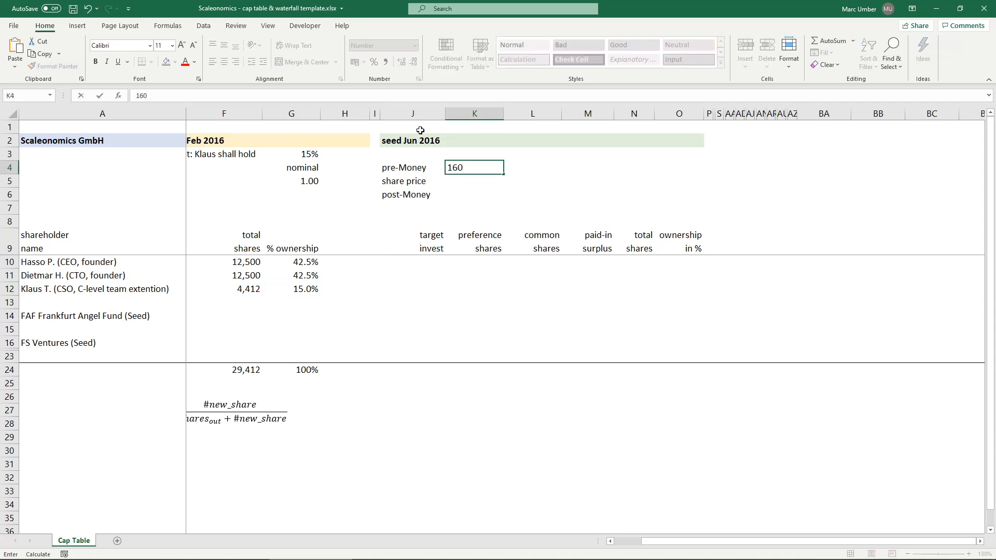
pyautogui.write('00,000')
pyautogui.press('Return')
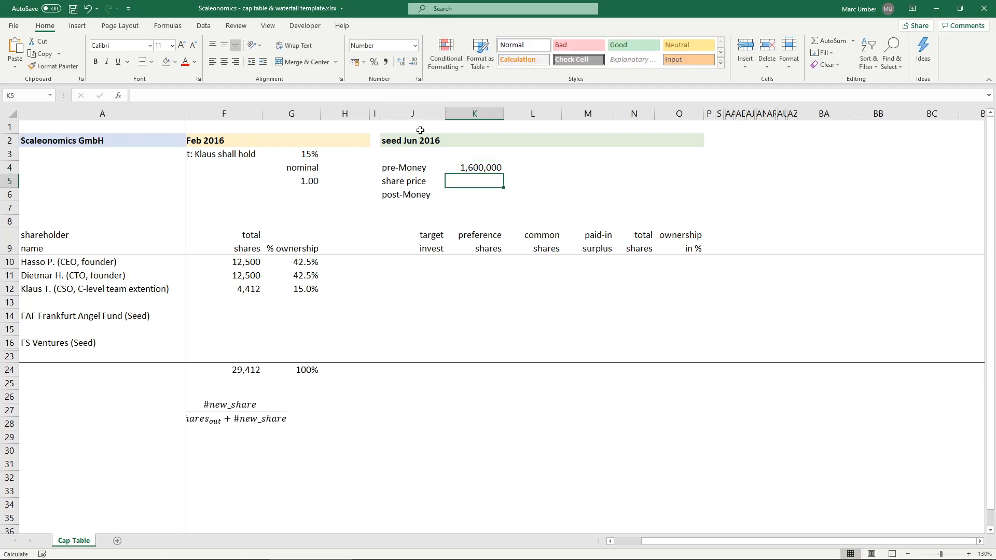
# - Calculate the seed share price in K5 with =K4/F24, dividing the pre-money valuation by the total shares
pyautogui.write('=')
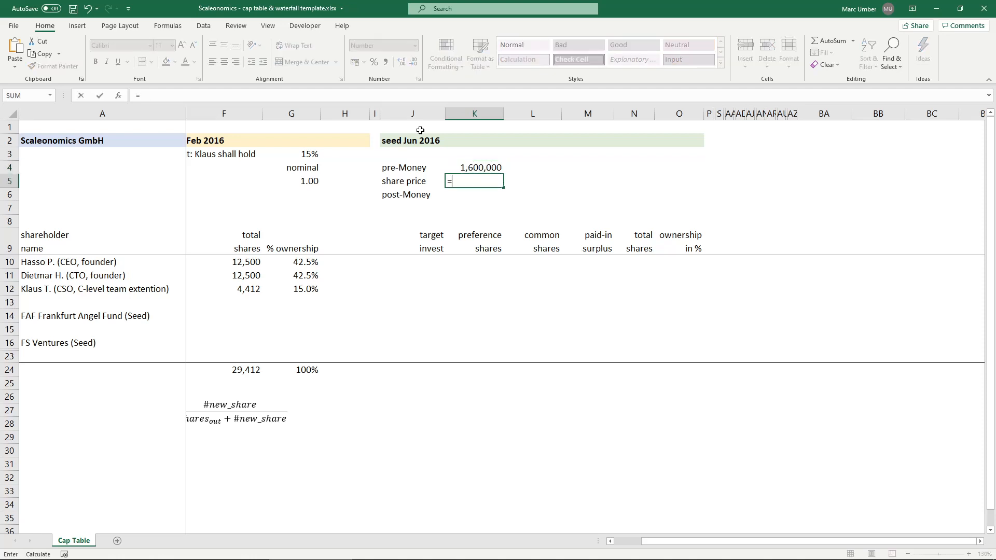
pyautogui.press('Up')
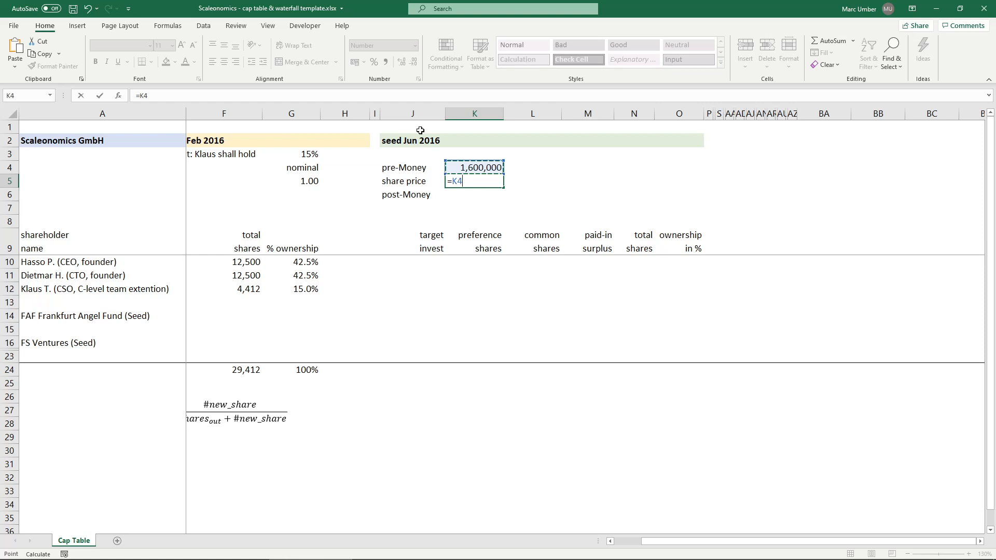
pyautogui.write('/')
pyautogui.click(221, 371)
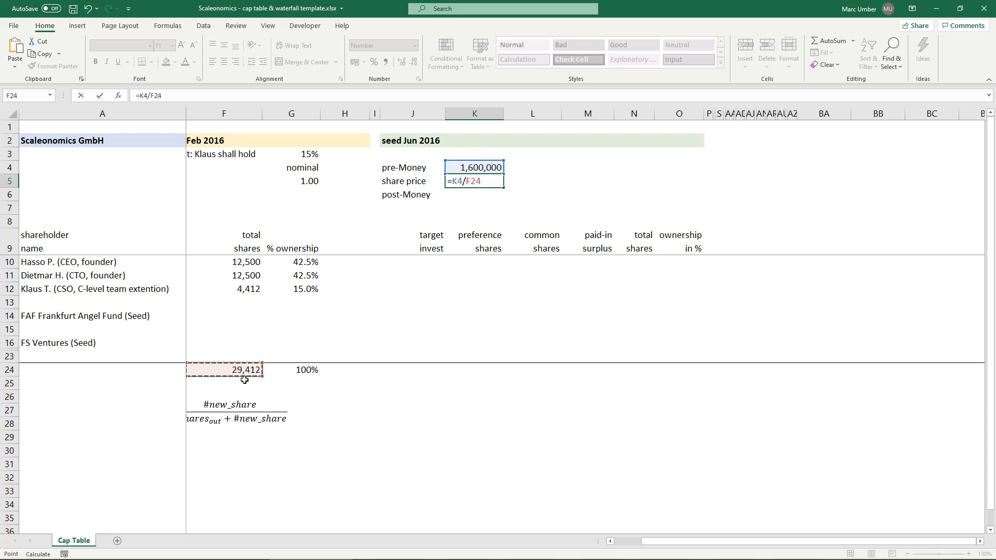
pyautogui.press('Return')
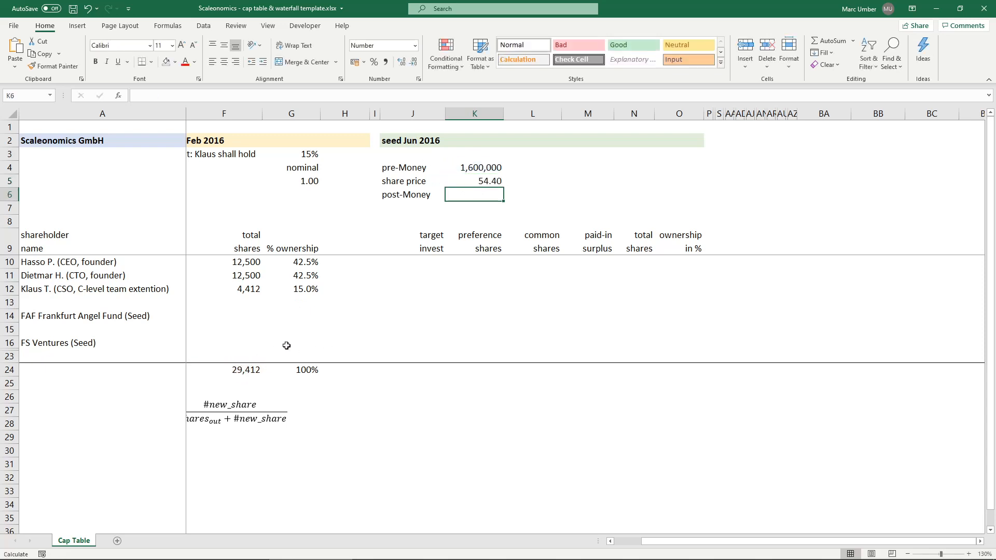
# - Round the seed share price in K5 to two decimals with =ROUND(K4/F24,2)
pyautogui.press('Up')
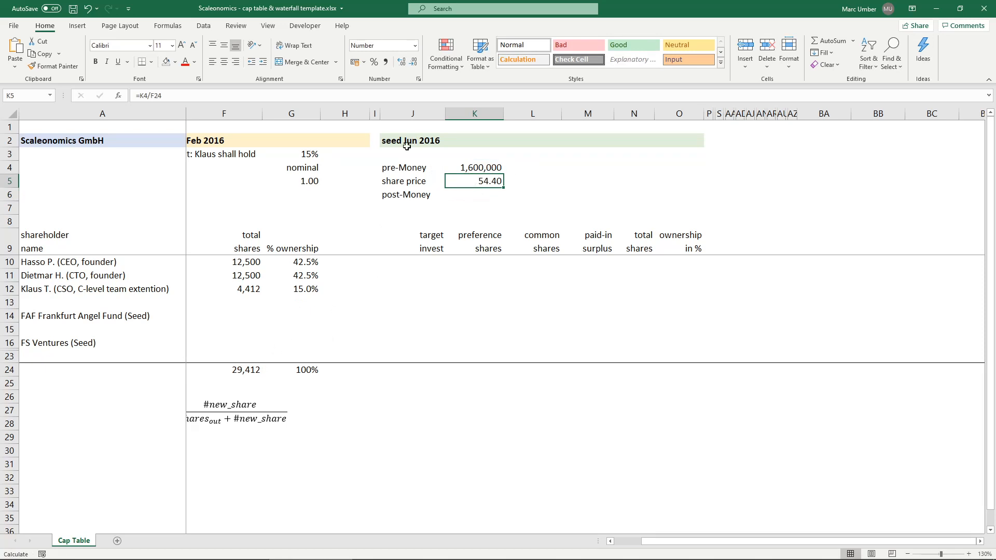
pyautogui.click(141, 96)
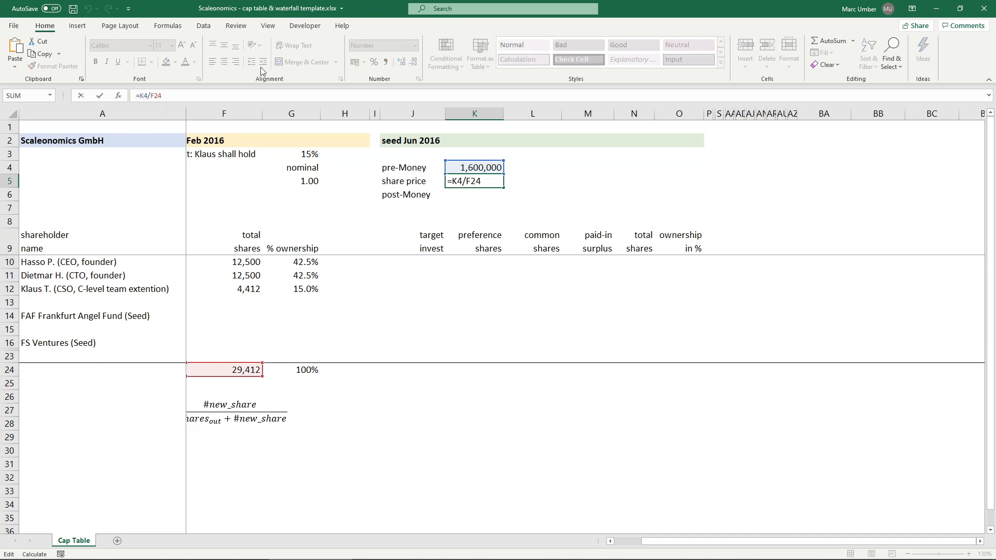
pyautogui.write('ROUND(K4/F24')
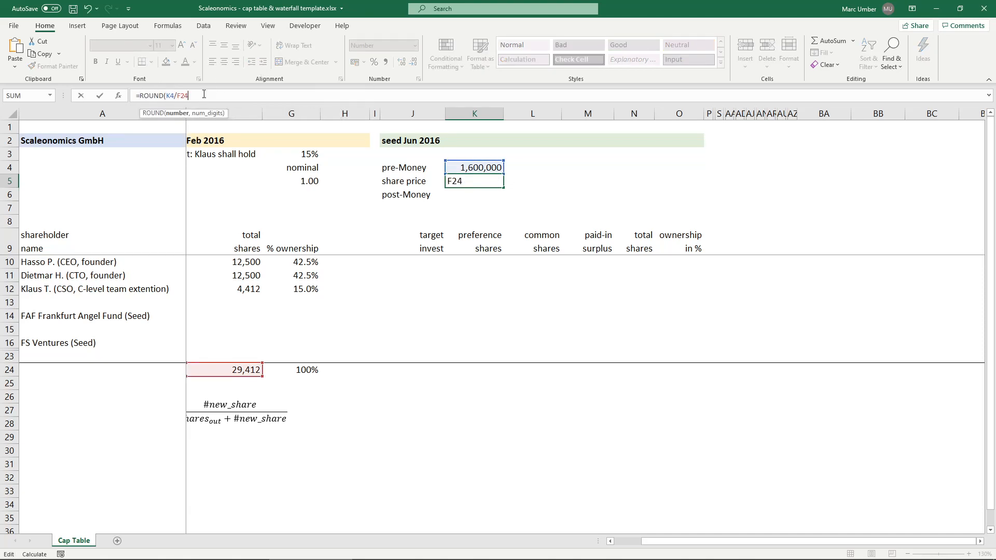
pyautogui.write(',2)')
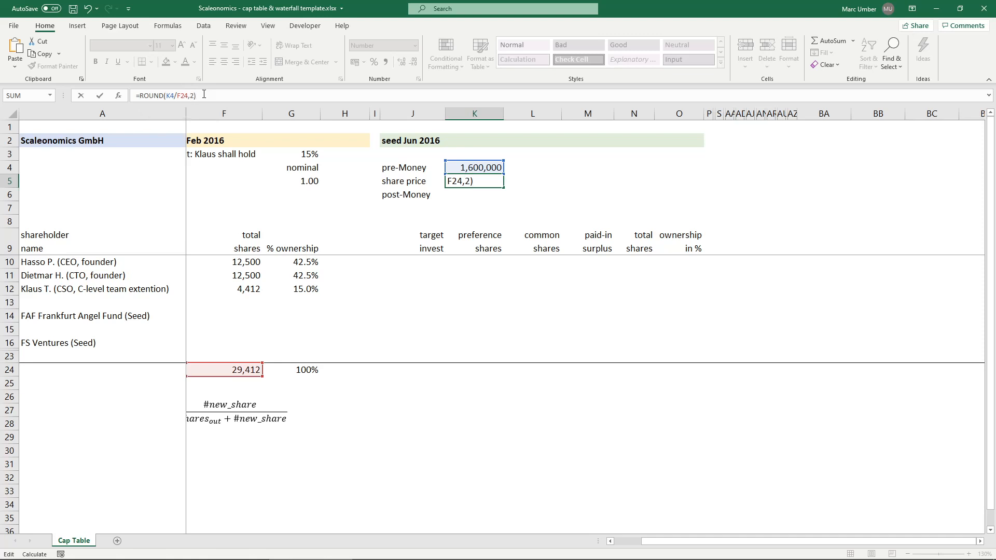
pyautogui.hotkey('ctrl', 'Return')
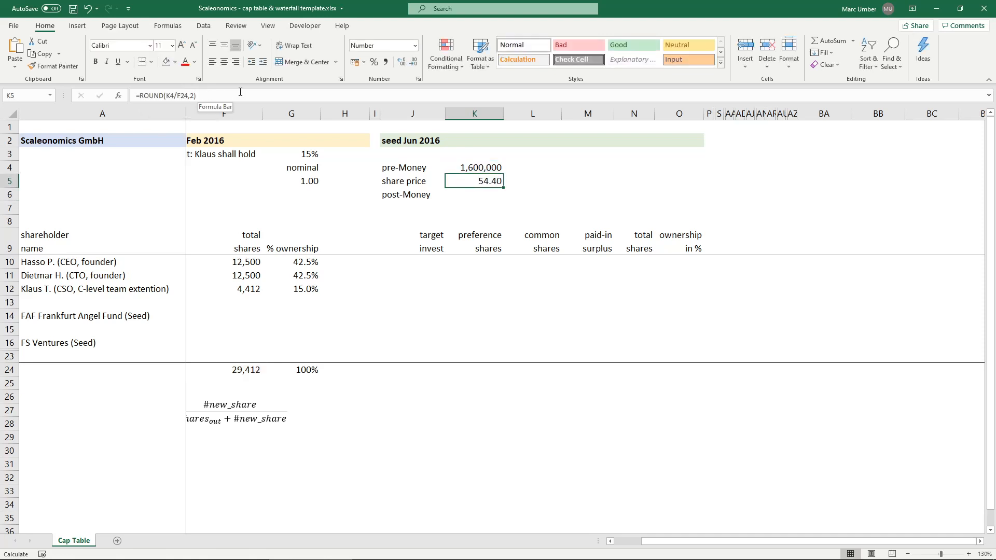
# - Enter the target investments of 50,000 for FAF Frankfurt Angel Fund in J14 and 250,000 for FS Ventures in J16
pyautogui.click(410, 317)
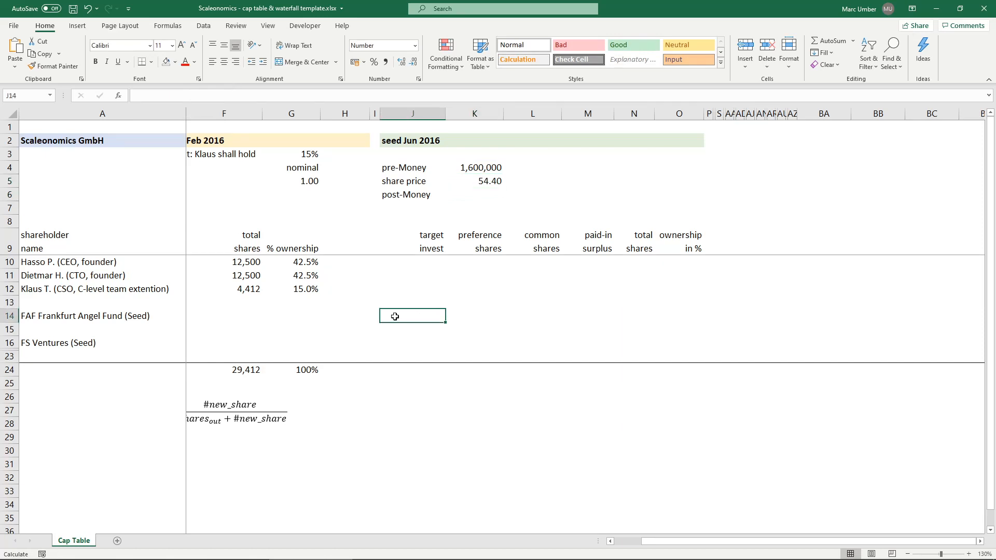
pyautogui.write('5')
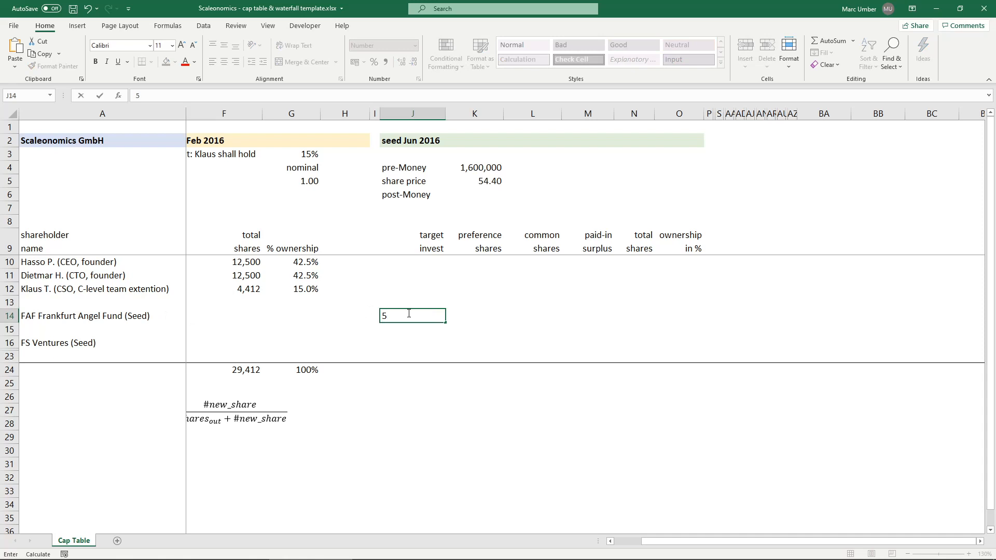
pyautogui.write('0,00')
pyautogui.write('0000')
pyautogui.press('Return')
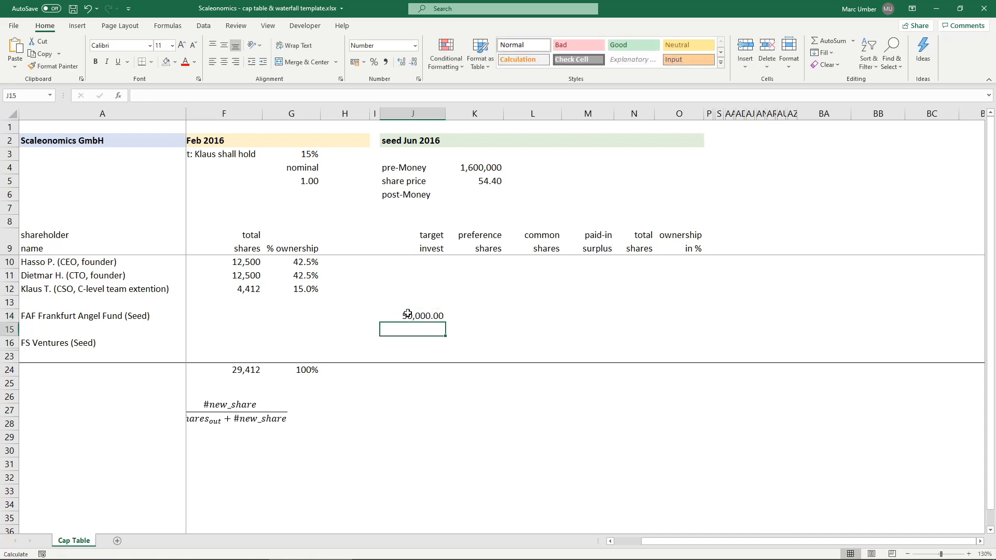
pyautogui.press('Down')
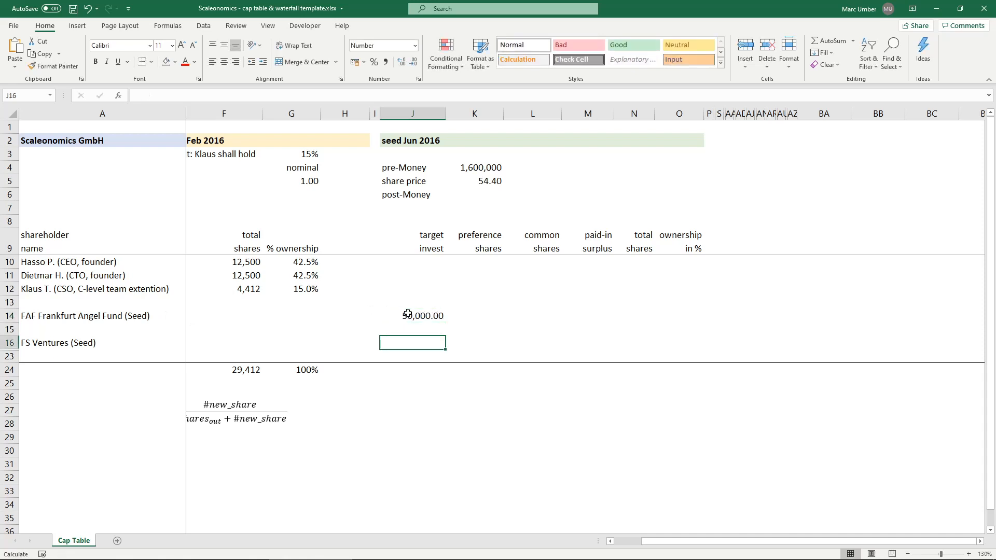
pyautogui.write('250')
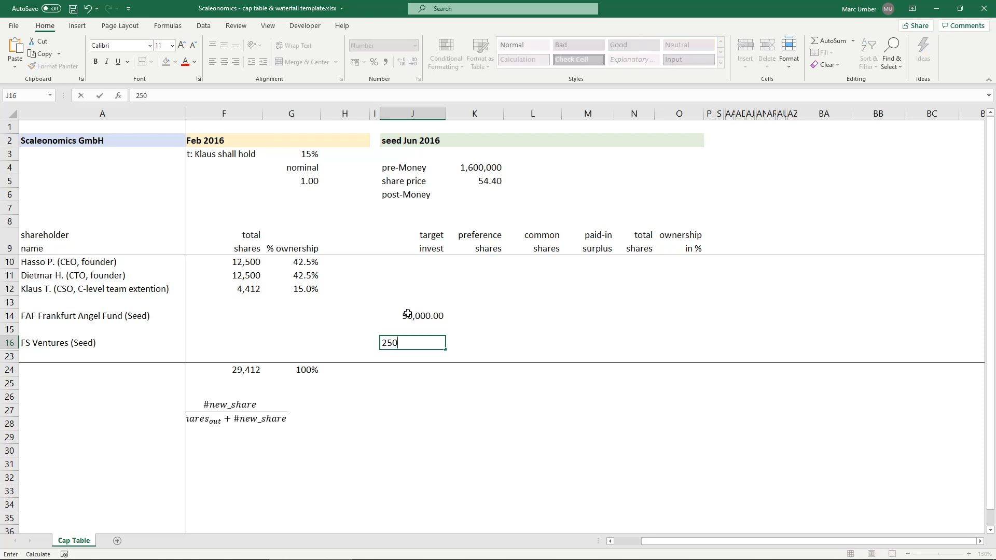
pyautogui.write('000')
pyautogui.press('Return')
pyautogui.press('Up')
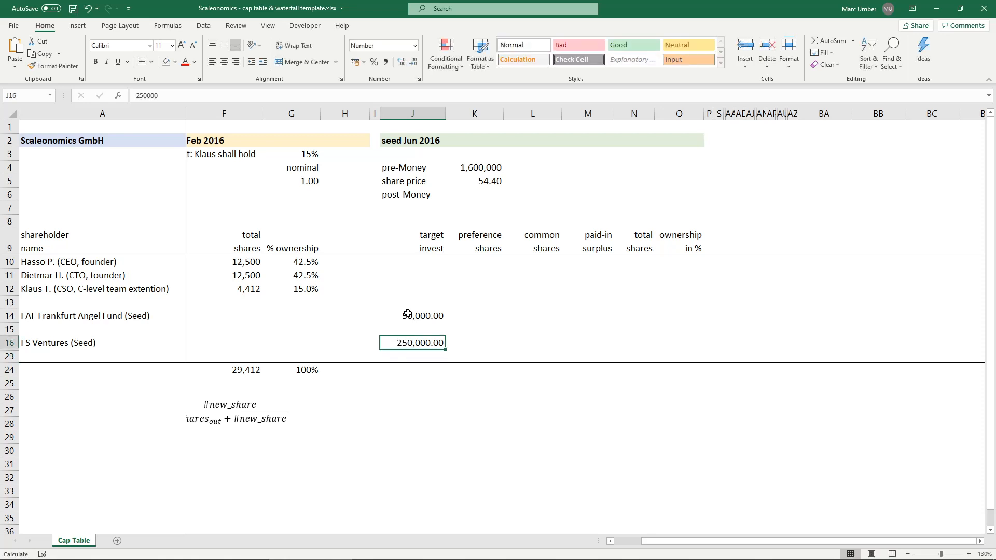
# - Calculate FAF Frankfurt Angel Fund's preference shares in K14 with =J14/K5
pyautogui.click(407, 314)
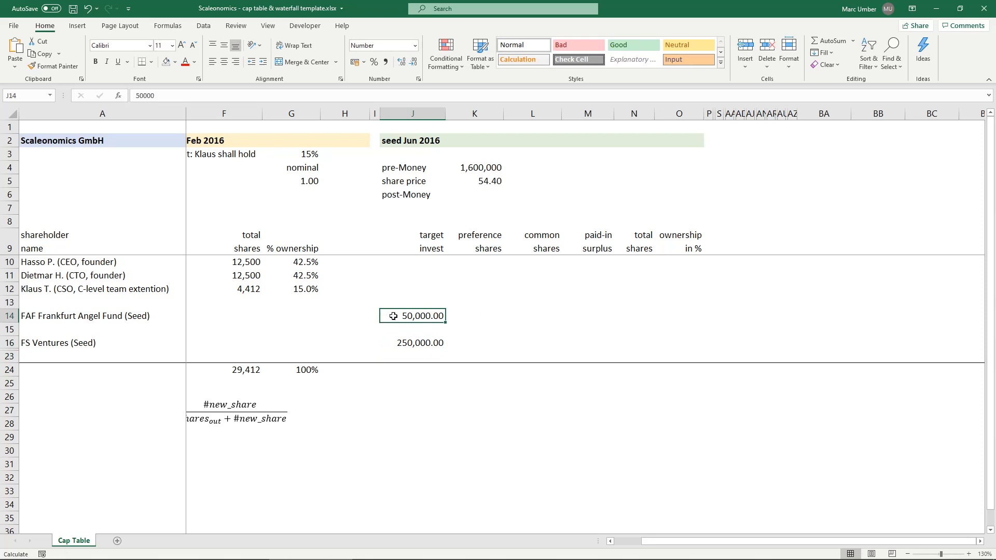
pyautogui.click(474, 313)
pyautogui.write('=')
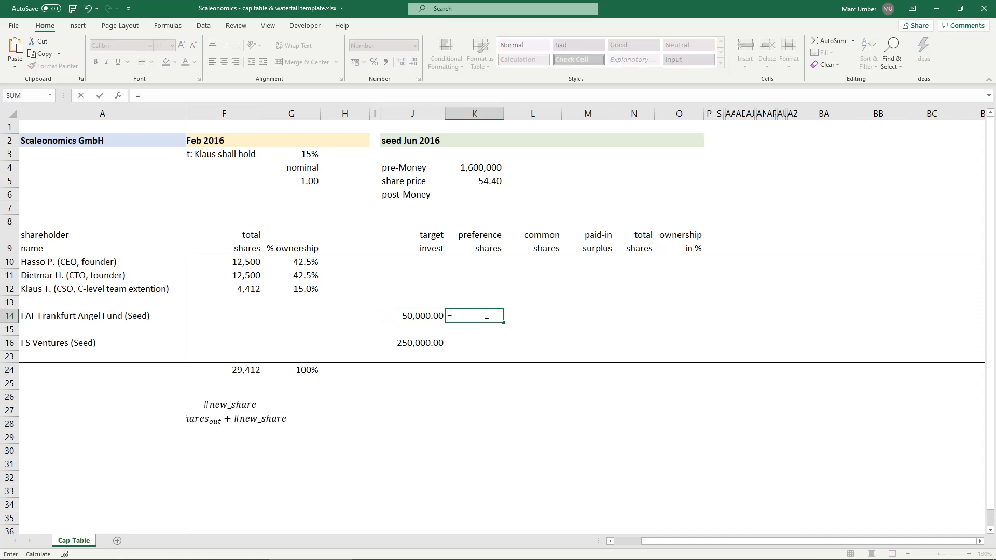
pyautogui.press('Left')
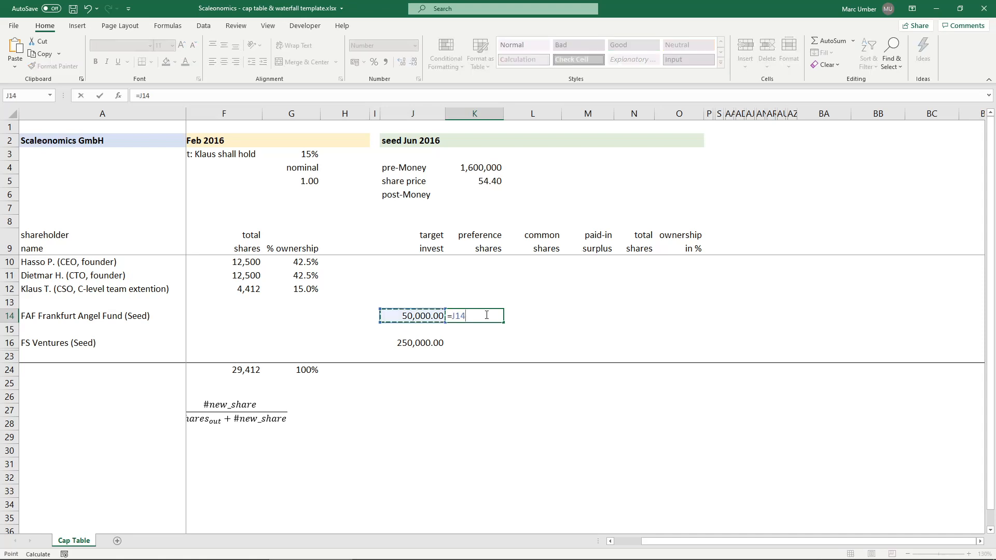
pyautogui.write('/')
pyautogui.click(474, 181)
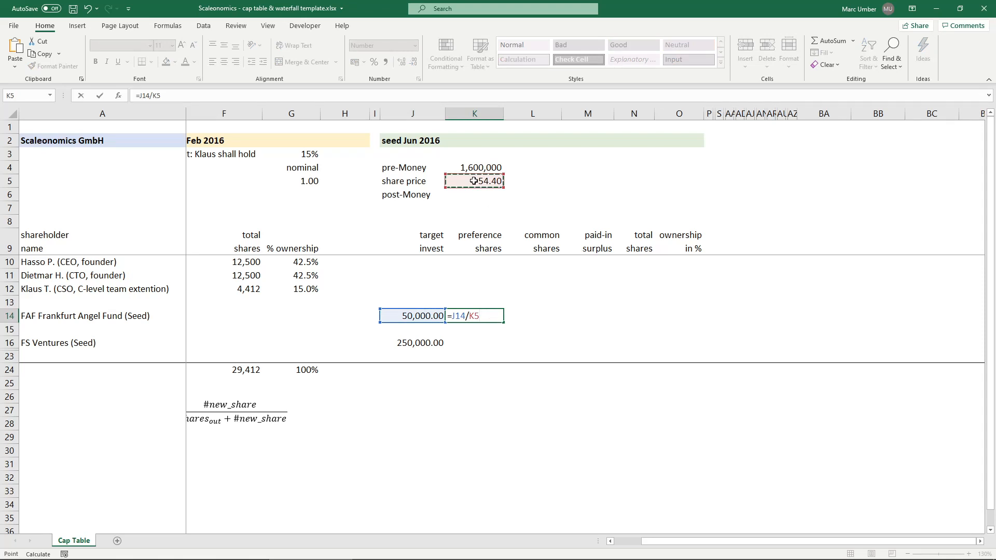
pyautogui.press('Return')
pyautogui.press('Up')
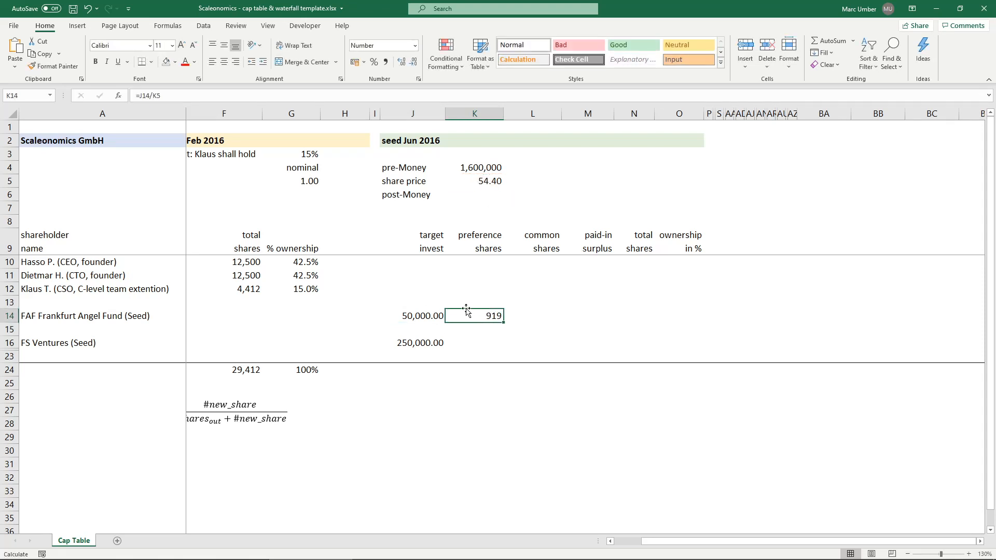
# - Round FAF Frankfurt Angel Fund's preference shares in K14 to whole shares with =ROUND(J14/K5,0)
pyautogui.click(401, 62)
pyautogui.click(400, 61)
pyautogui.click(401, 62)
pyautogui.click(401, 61)
pyautogui.click(141, 96)
pyautogui.write('ROUND(')
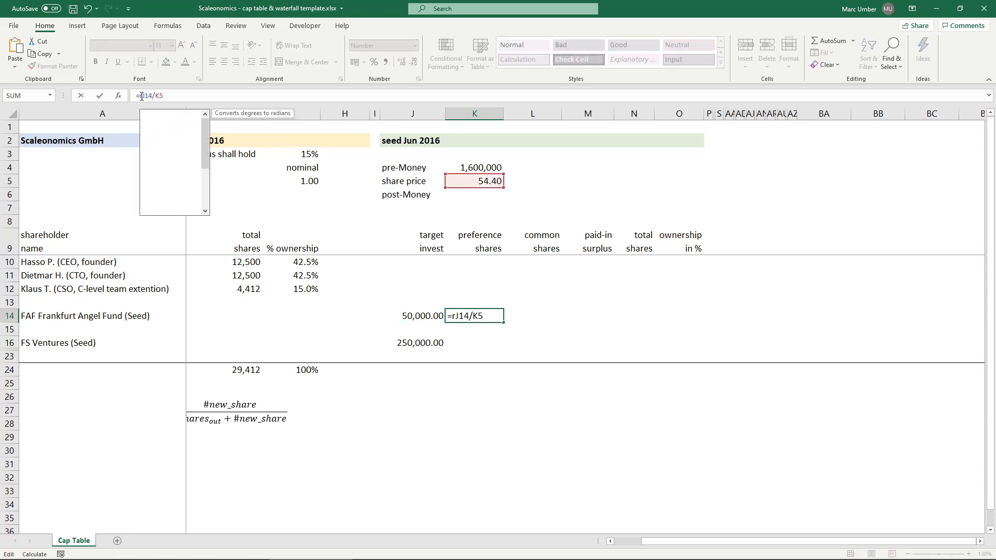
pyautogui.click(236, 97)
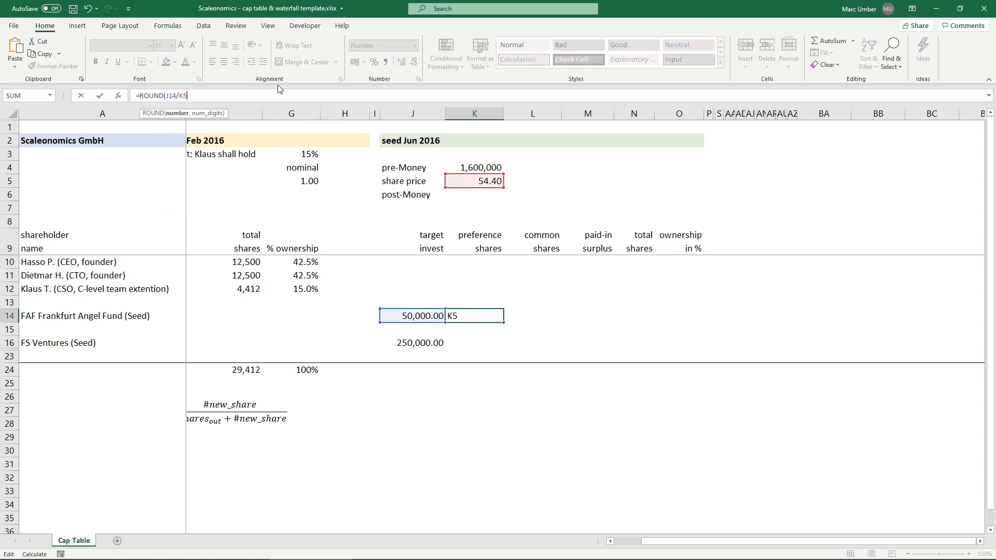
pyautogui.write(',0')
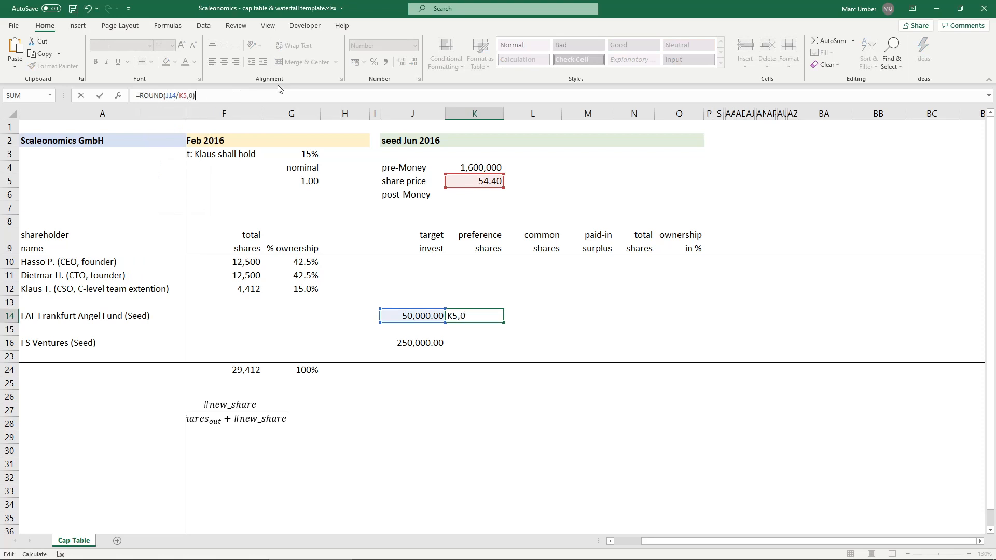
pyautogui.press('Return')
pyautogui.press('Up')
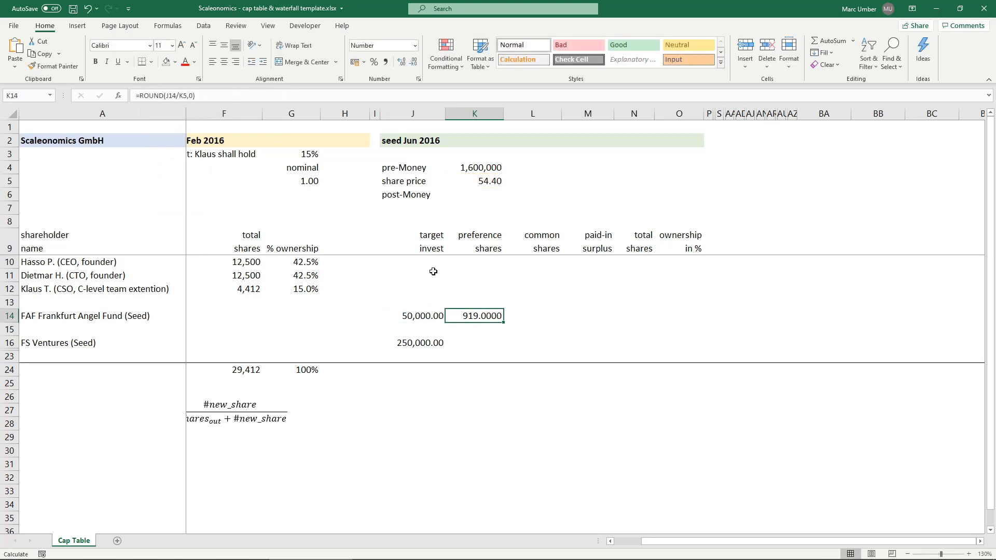
pyautogui.moveTo(427, 231); pyautogui.dragTo(422, 360)
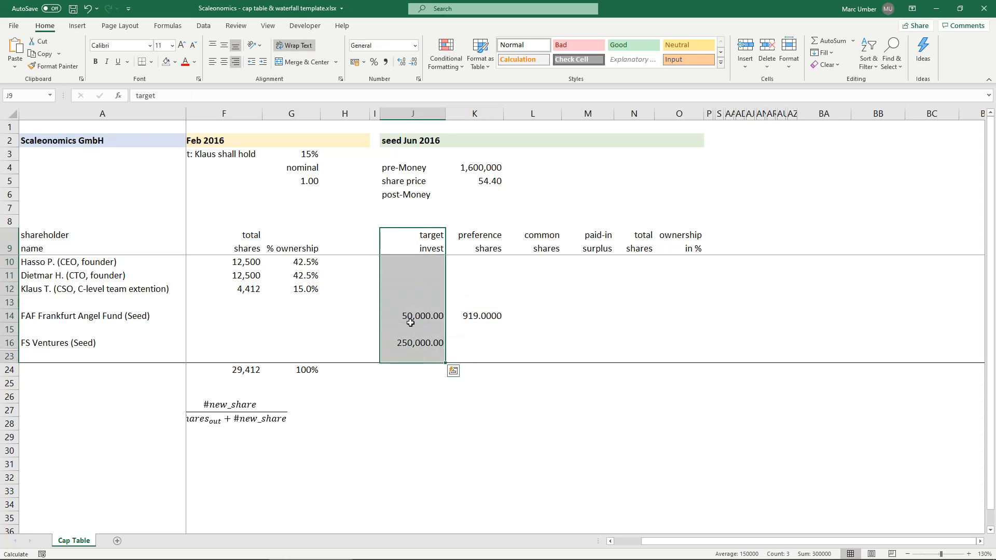
pyautogui.click(409, 343)
pyautogui.click(413, 316)
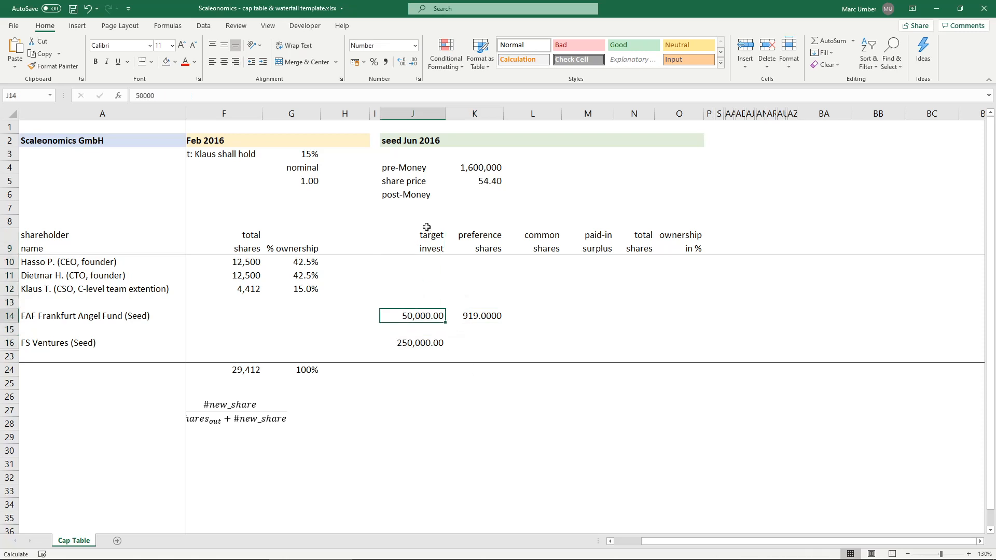
pyautogui.moveTo(403, 236); pyautogui.dragTo(422, 345)
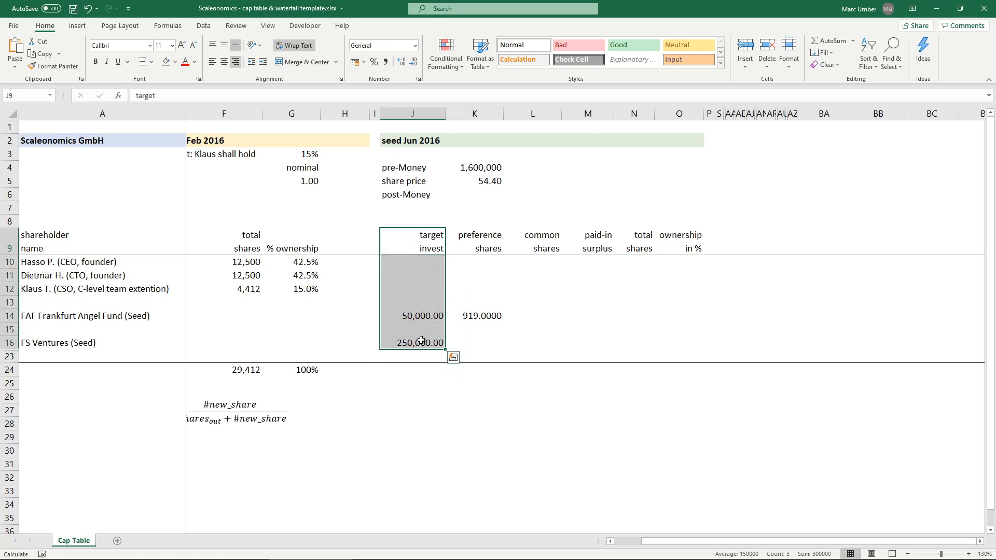
pyautogui.moveTo(599, 239); pyautogui.dragTo(600, 344)
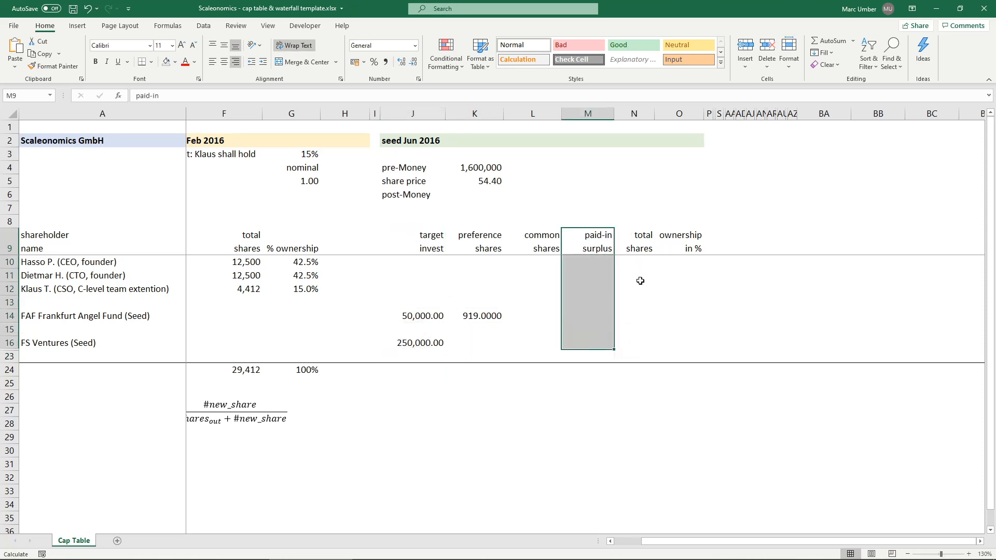
# - Show K14 without decimals and make its share price reference absolute with =ROUND(J14/$K$5,0)
pyautogui.click(486, 315)
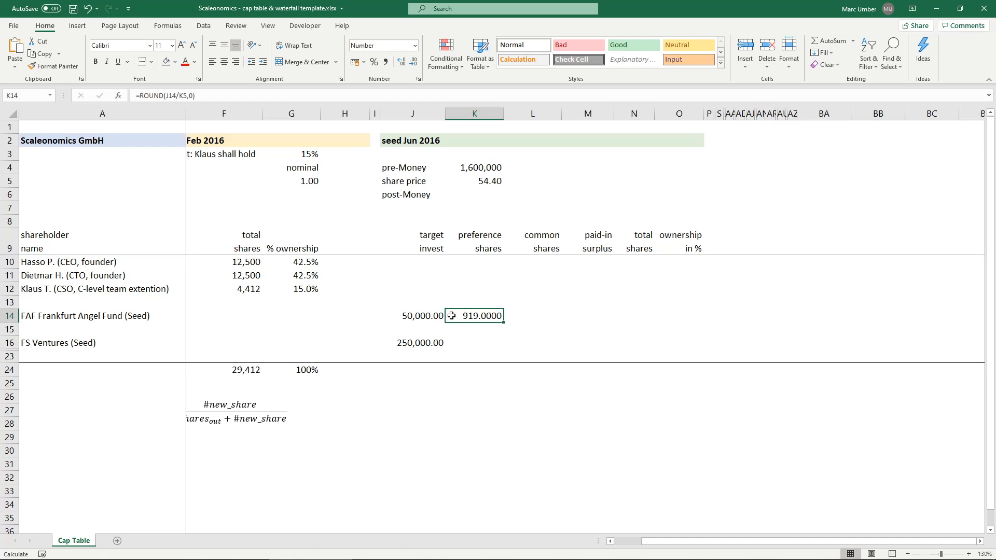
pyautogui.click(413, 62)
pyautogui.click(413, 62)
pyautogui.click(413, 62)
pyautogui.click(413, 62)
pyautogui.doubleClick(495, 316)
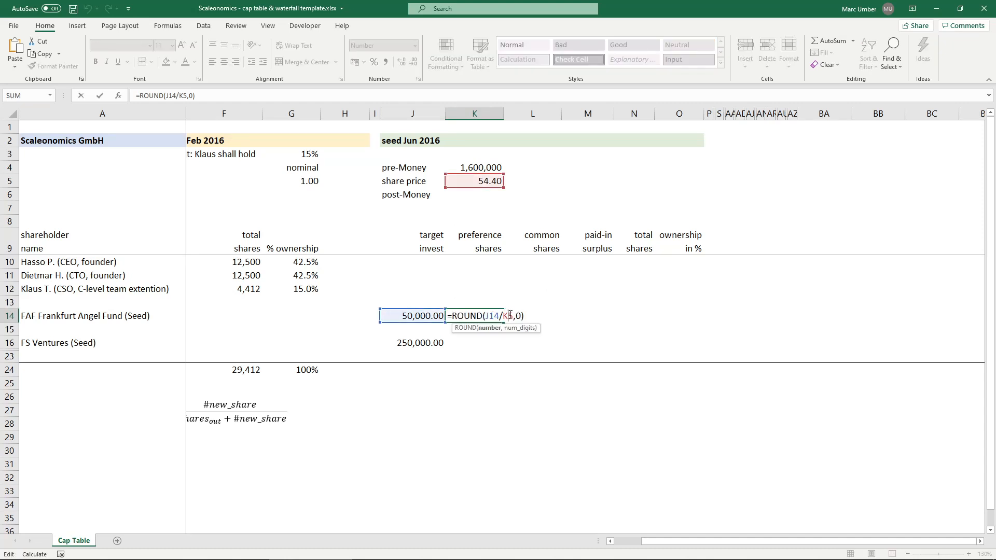
pyautogui.press('F4')
pyautogui.press('Return')
# - Copy the preference share formula from K14 to FS Ventures' row in K16
pyautogui.click(477, 316)
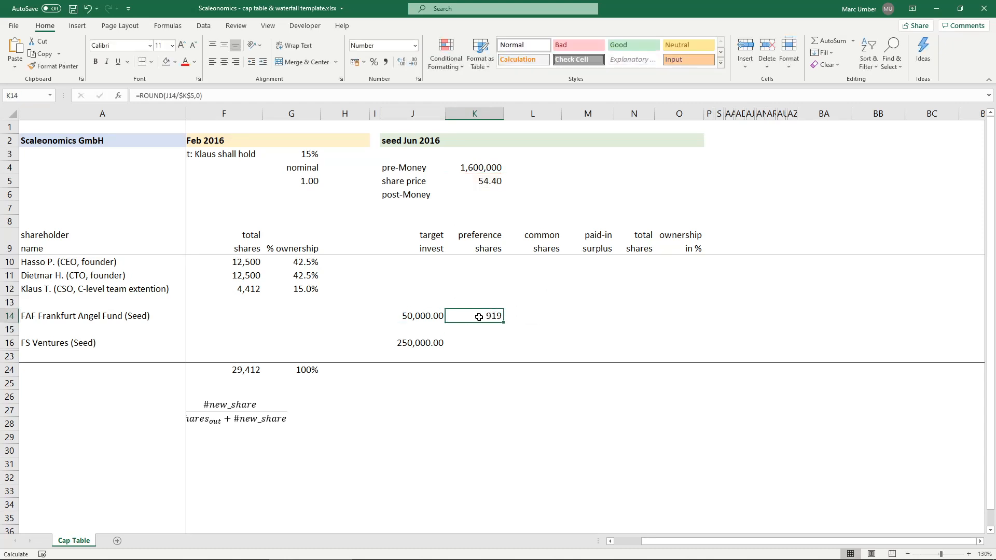
pyautogui.hotkey('ctrl', 'c')
pyautogui.click(478, 342)
pyautogui.hotkey('ctrl', 'v')
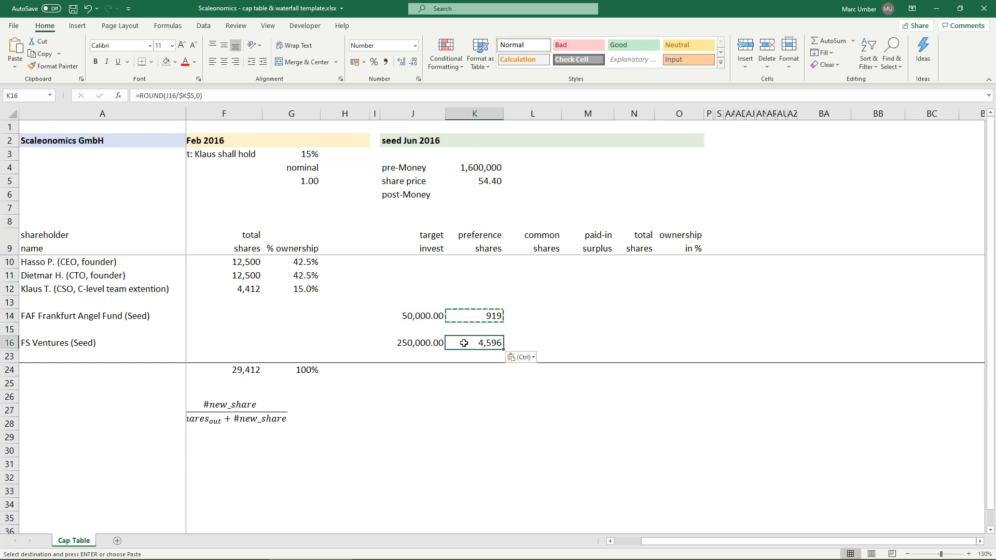
# - Check FS Ventures' share count in K16 with extra decimals shown and return it to whole-number display
pyautogui.click(401, 62)
pyautogui.click(401, 62)
pyautogui.click(402, 61)
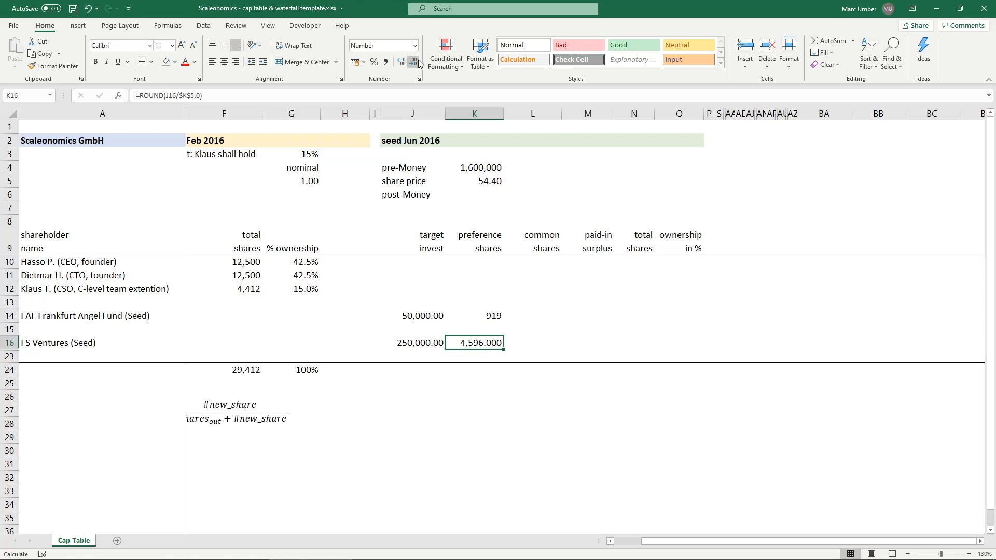
pyautogui.click(414, 62)
pyautogui.click(413, 61)
pyautogui.click(414, 62)
# - Total the preference shares in K24 with =SUM(K10:K23)
pyautogui.click(483, 375)
pyautogui.write('=SUM(')
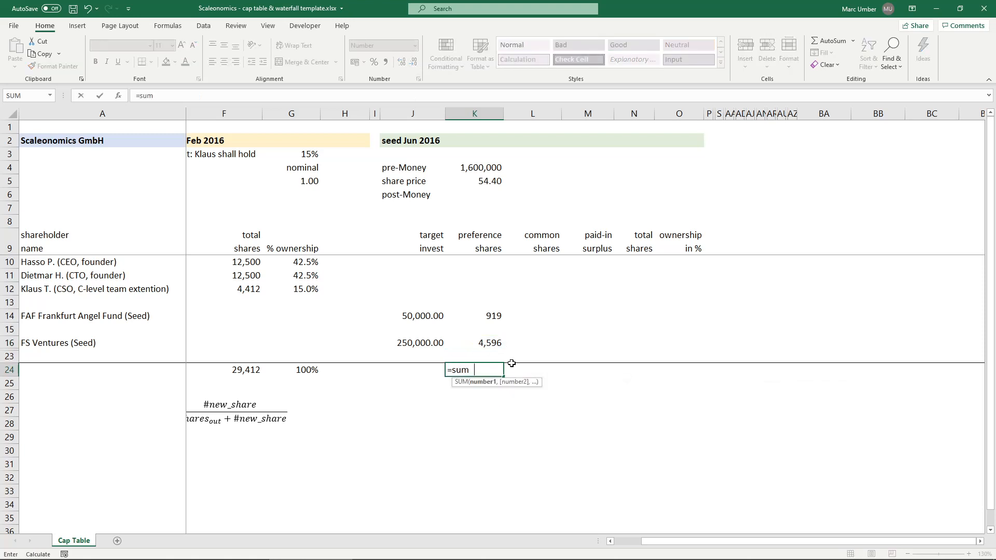
pyautogui.press('Up')
pyautogui.hotkey('shift', 'Up')
pyautogui.hotkey('shift', 'Up')
pyautogui.hotkey('shift', 'Up')
pyautogui.hotkey('shift', 'Up')
pyautogui.hotkey('shift', 'Up')
pyautogui.hotkey('shift', 'Up')
pyautogui.hotkey('shift', 'Up')
pyautogui.hotkey('shift', 'Up')
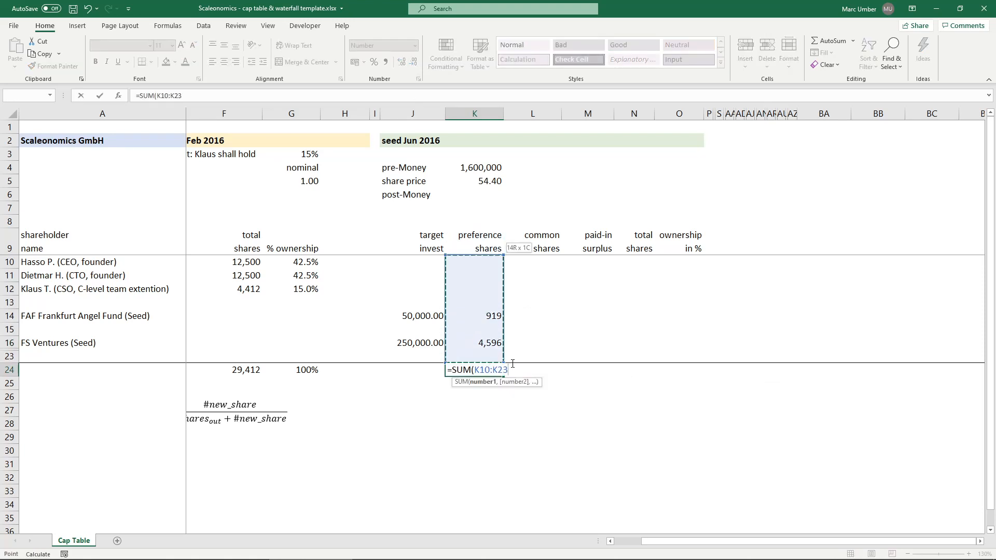
pyautogui.press('Return')
# - Total the target investments in J24 with a SUM over the investor rows above
pyautogui.press('Up')
pyautogui.press('Left')
pyautogui.write('=SUM(')
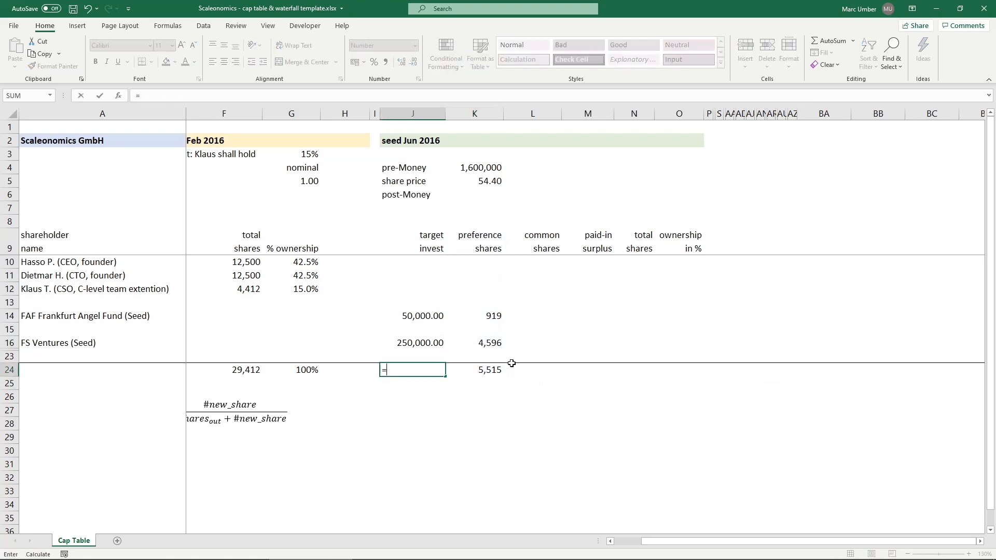
pyautogui.press('Up')
pyautogui.hotkey('shift', 'Up')
pyautogui.hotkey('shift', 'Up')
pyautogui.hotkey('shift', 'Up')
pyautogui.hotkey('shift', 'Up')
pyautogui.hotkey('shift', 'Up')
pyautogui.hotkey('shift', 'Up')
pyautogui.hotkey('shift', 'Up')
pyautogui.hotkey('shift', 'Up')
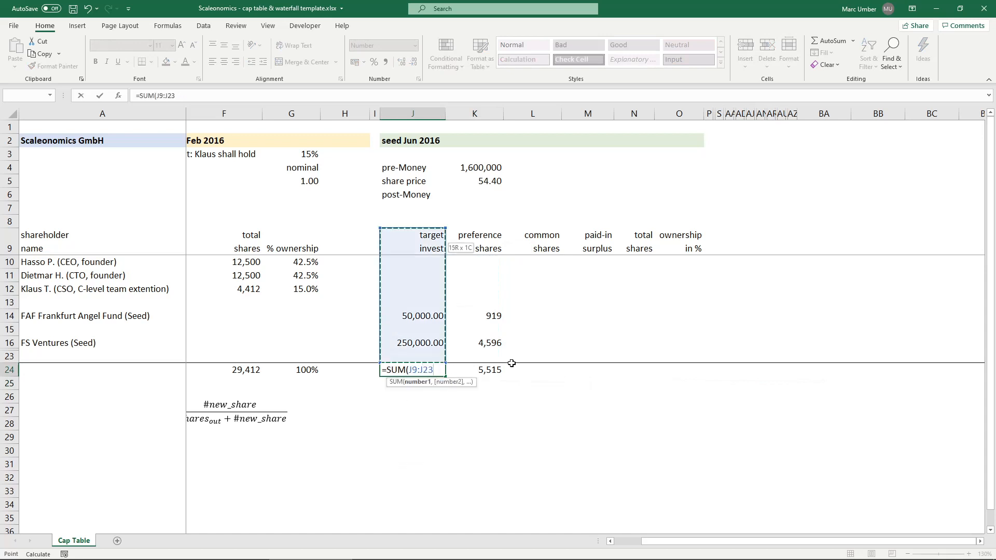
pyautogui.press('Return')
pyautogui.press('Up')
pyautogui.press('Right')
pyautogui.press('Right')
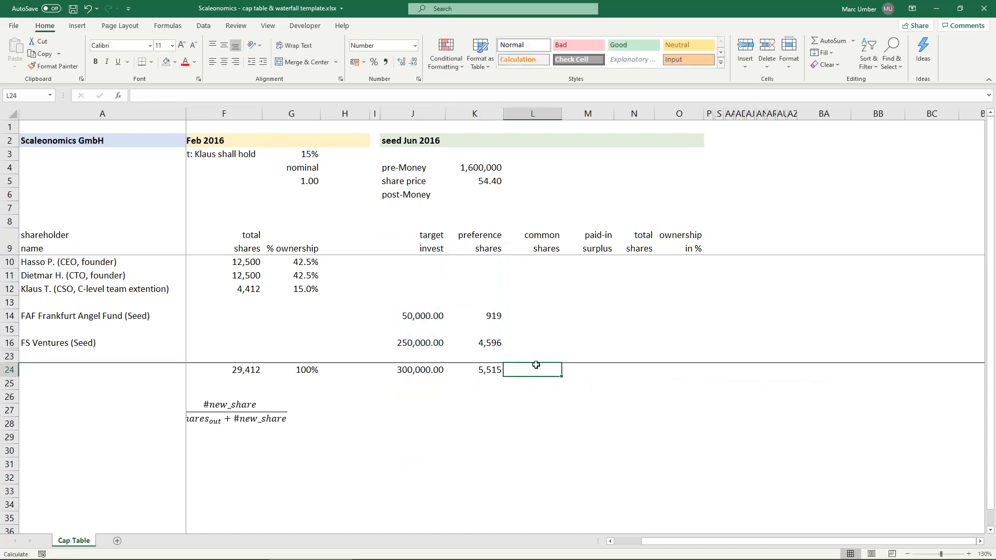
# - Carry the existing total shares into the common shares column with =F10 in L10, filled through L12
pyautogui.click(549, 265)
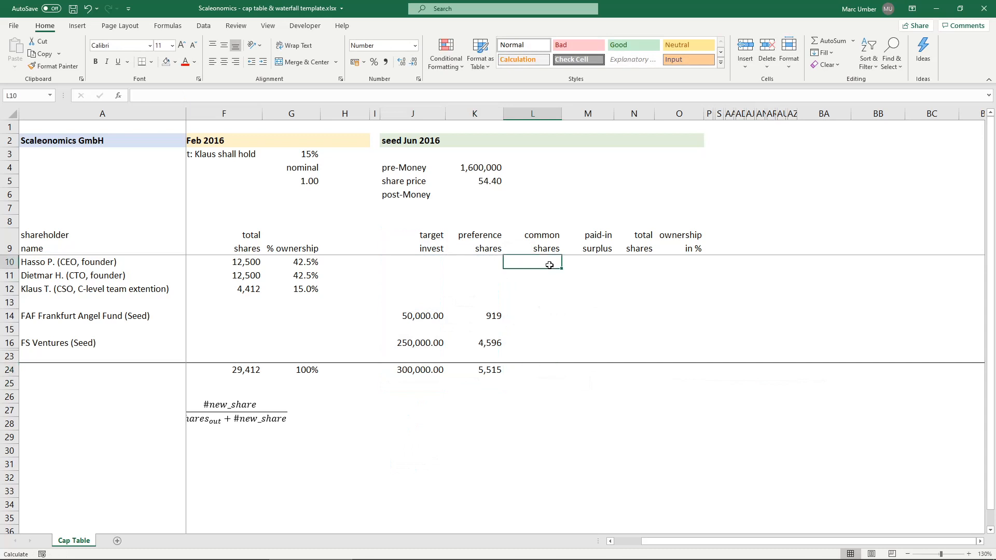
pyautogui.write('=')
pyautogui.press('Left')
pyautogui.press('Left')
pyautogui.press('Left')
pyautogui.press('Left')
pyautogui.press('Left')
pyautogui.press('Left')
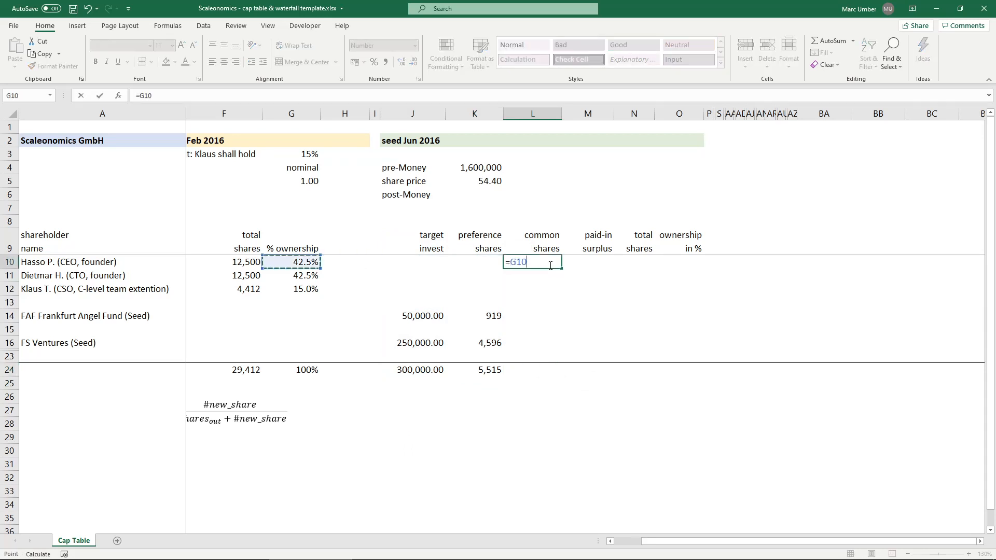
pyautogui.hotkey('ctrl', 'Return')
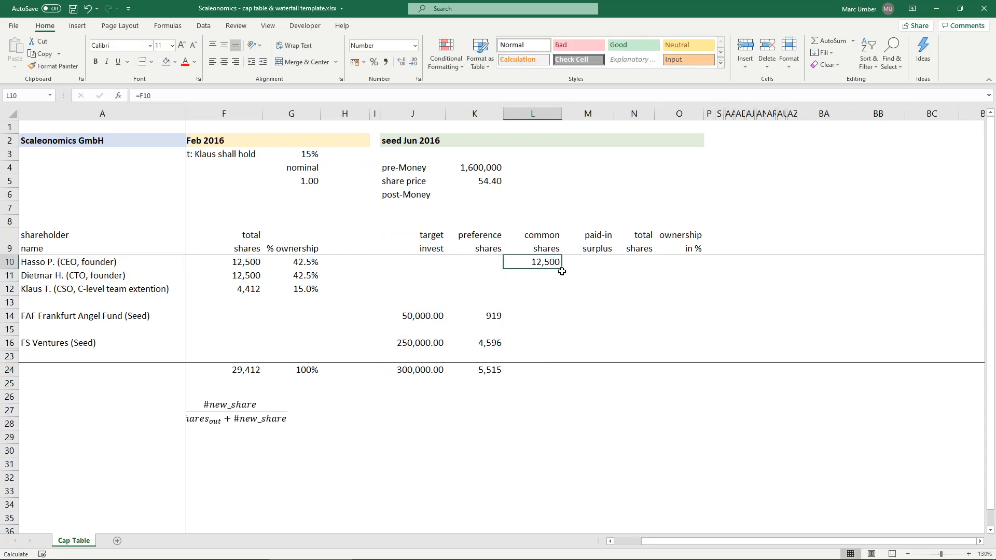
pyautogui.moveTo(561, 269); pyautogui.dragTo(561, 295)
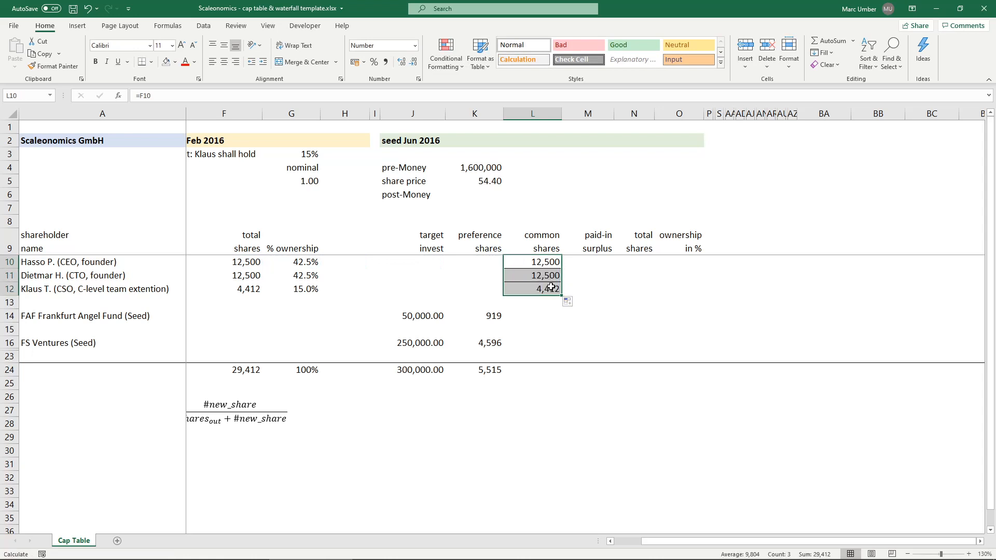
# - Examine the seed round's new preference shares for both investors in column K
pyautogui.moveTo(464, 233); pyautogui.dragTo(473, 371)
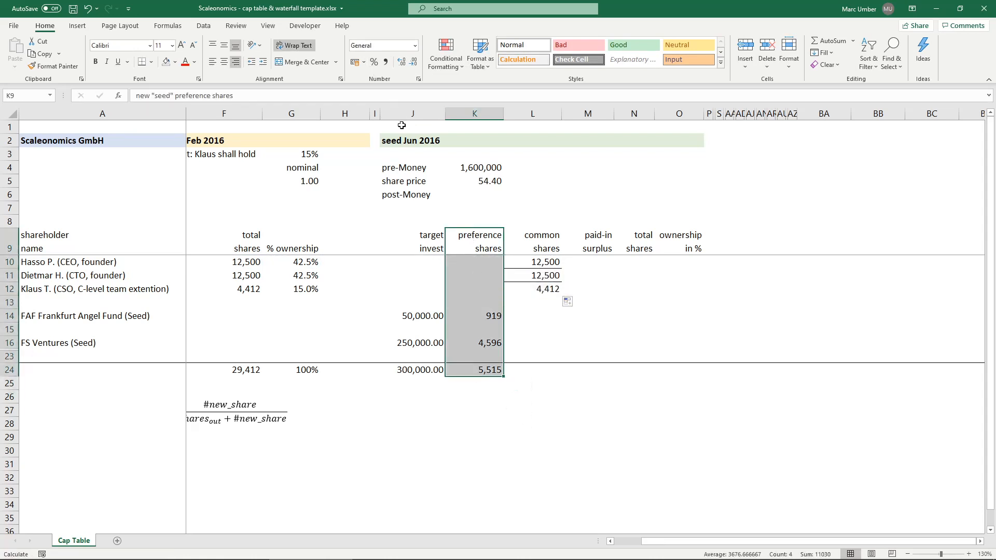
pyautogui.click(438, 138)
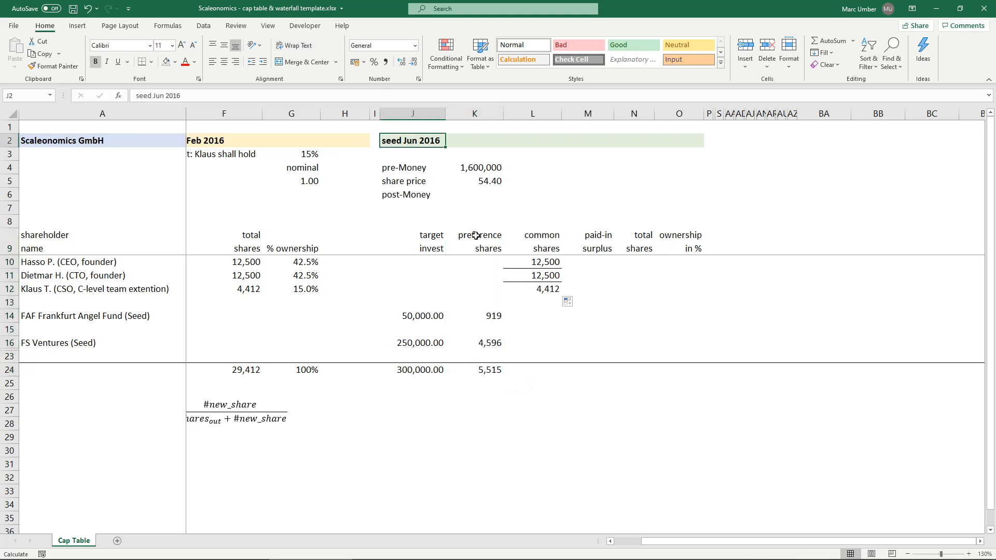
pyautogui.moveTo(473, 238); pyautogui.dragTo(473, 372)
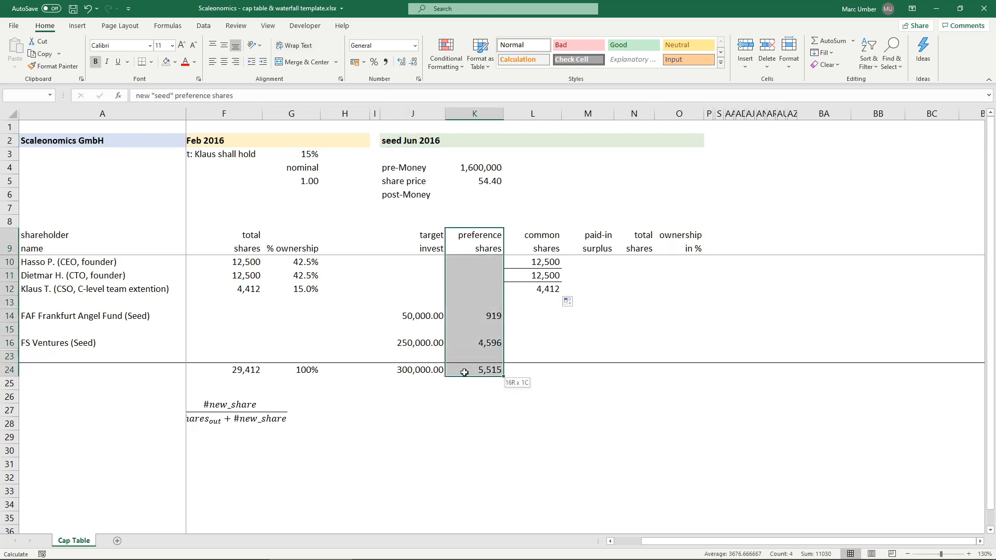
pyautogui.click(480, 320)
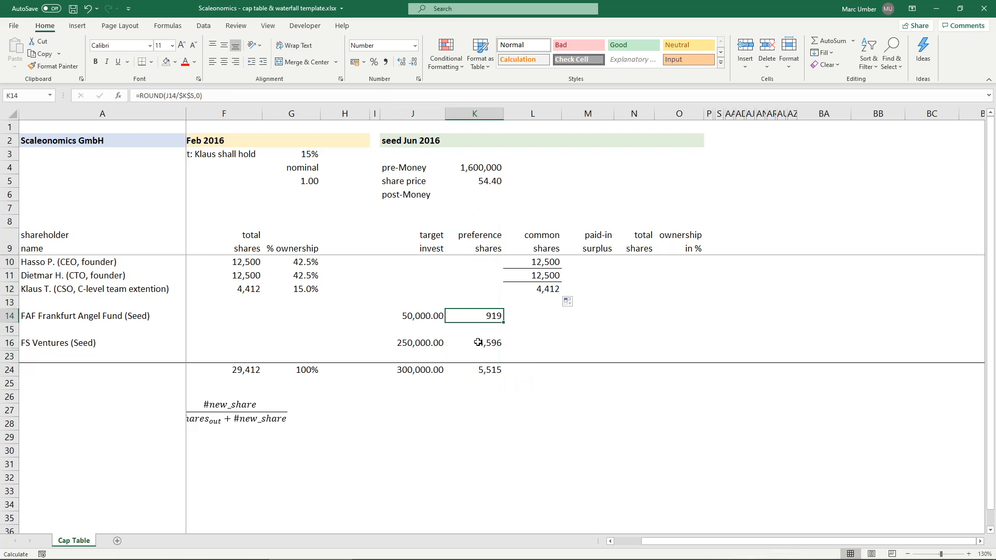
pyautogui.click(477, 347)
pyautogui.click(473, 317)
pyautogui.click(470, 346)
pyautogui.click(467, 318)
# - Remove the inner horizontal borders from the common shares cells L10:L12
pyautogui.moveTo(539, 265); pyautogui.dragTo(543, 289)
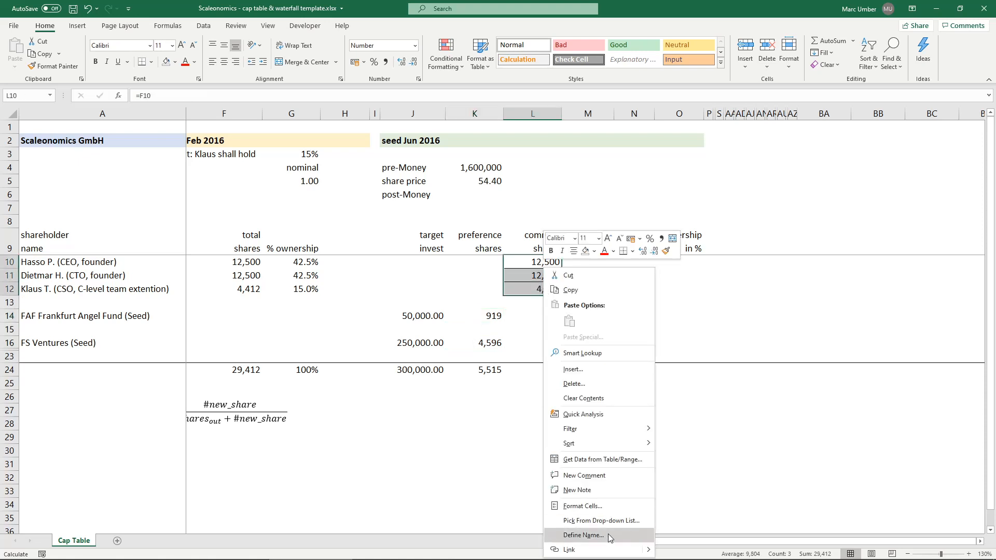
pyautogui.click(591, 506)
pyautogui.click(613, 422)
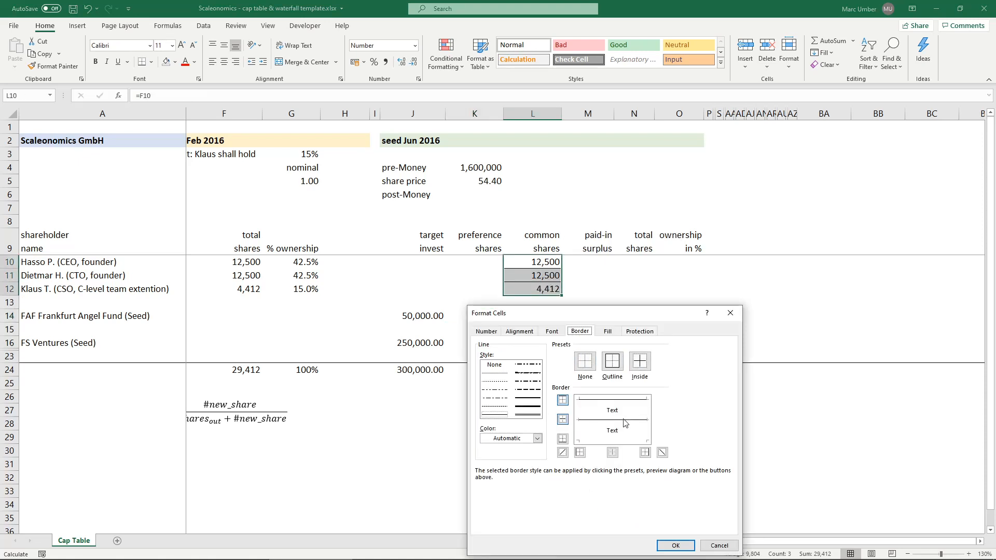
pyautogui.click(612, 422)
pyautogui.click(675, 545)
pyautogui.click(543, 323)
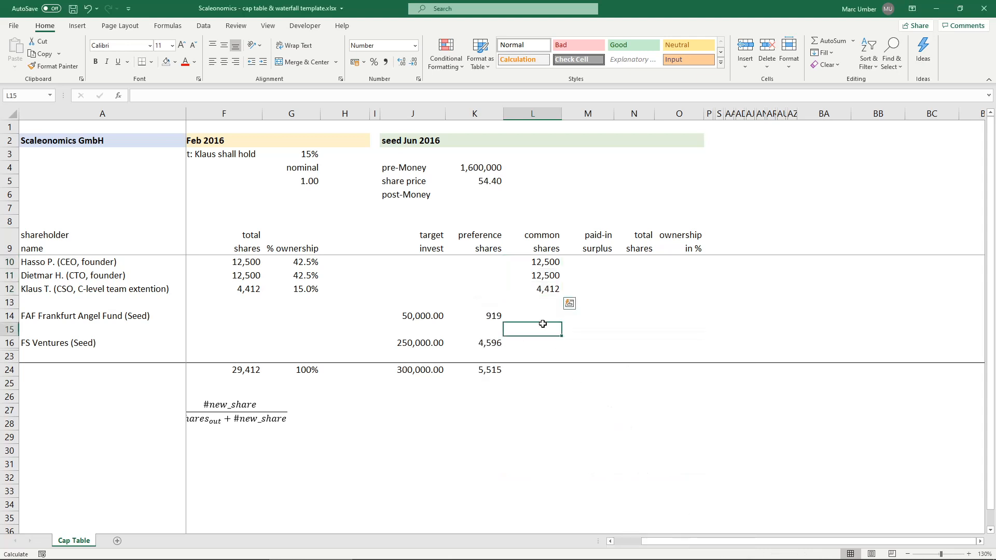
# - Total the common shares in L24 with =SUM(L10:L23)
pyautogui.click(548, 371)
pyautogui.write('=sum')
pyautogui.press('Tab')
pyautogui.press('Up')
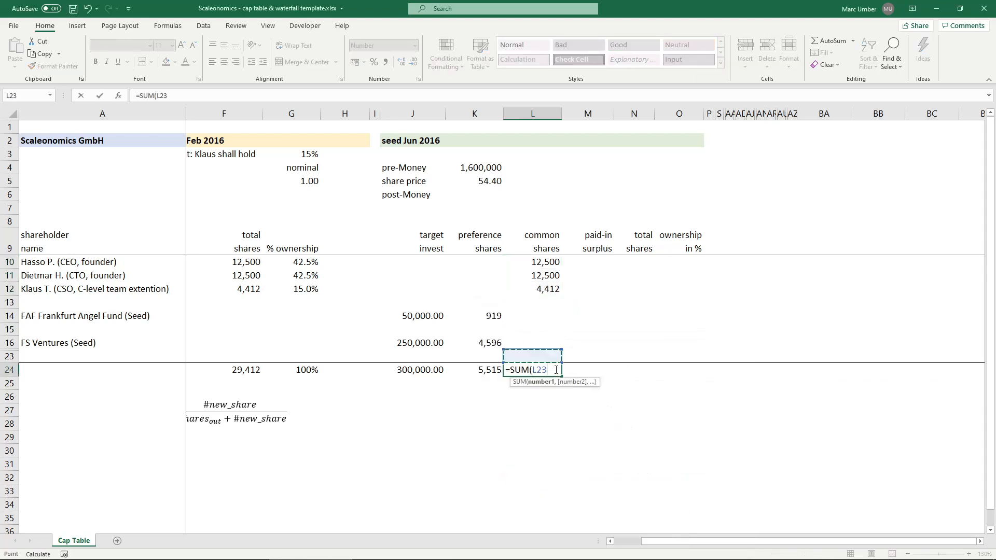
pyautogui.hotkey('ctrl', 'shift', 'Up')
pyautogui.hotkey('ctrl', 'shift', 'Up')
pyautogui.hotkey('shift', 'Down')
pyautogui.press('Return')
pyautogui.press('Up')
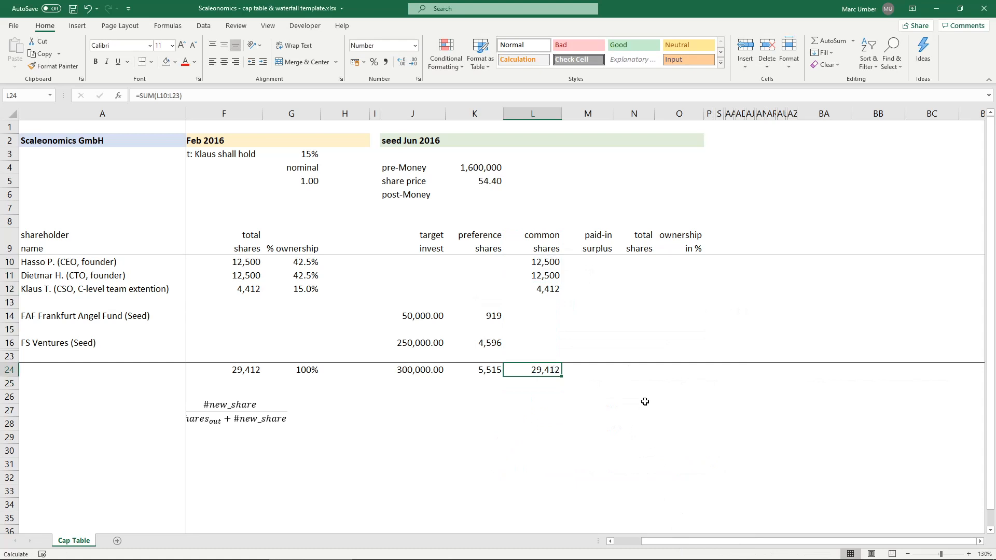
pyautogui.click(598, 315)
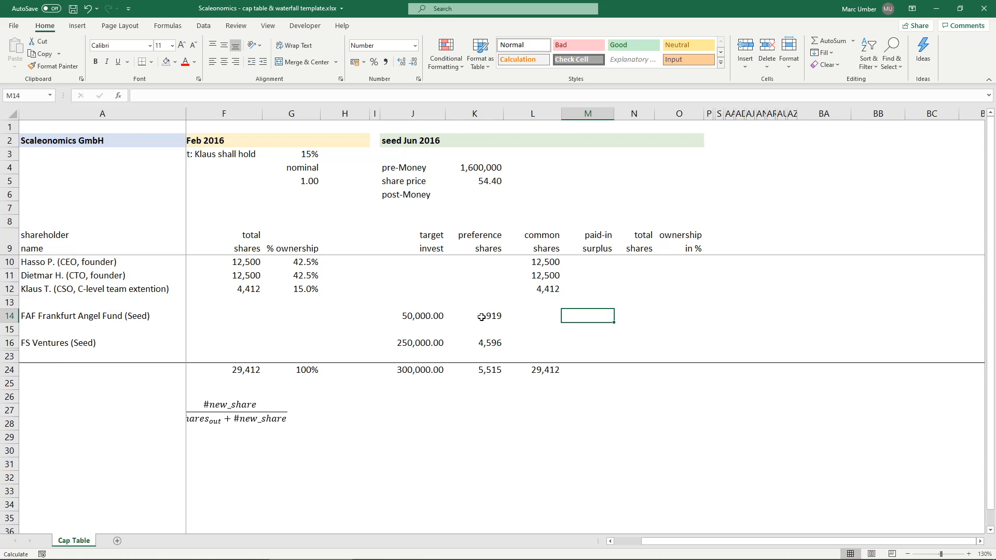
pyautogui.click(71, 318)
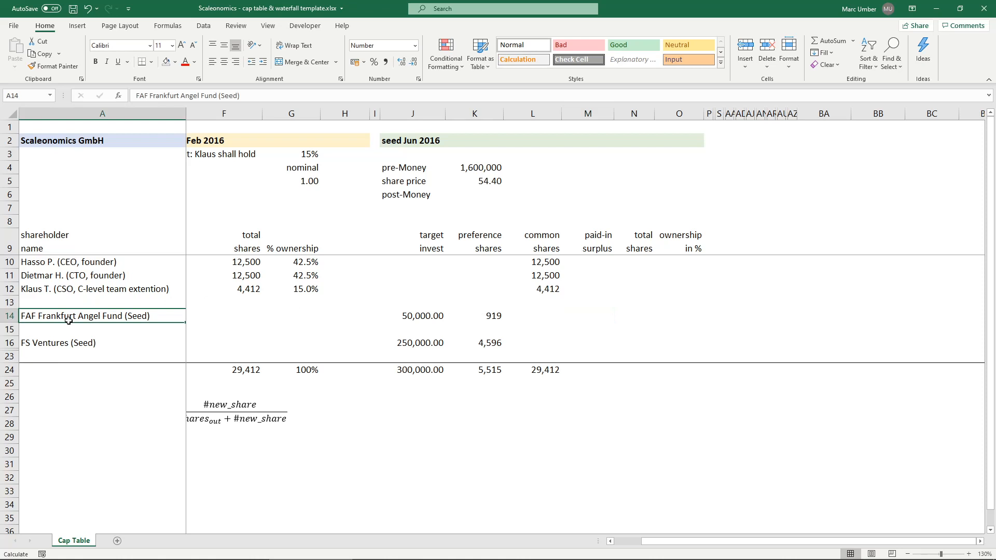
pyautogui.click(47, 345)
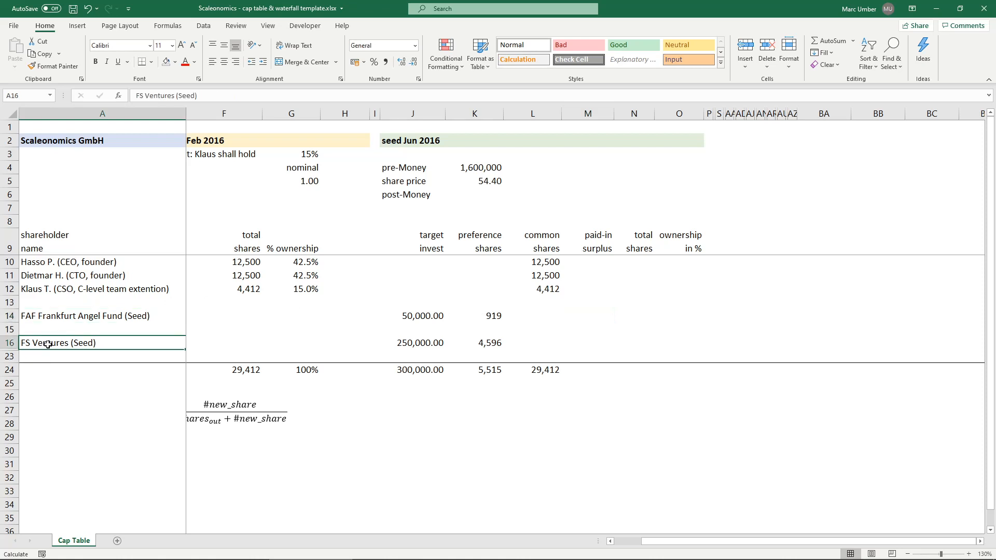
pyautogui.click(493, 343)
pyautogui.click(476, 318)
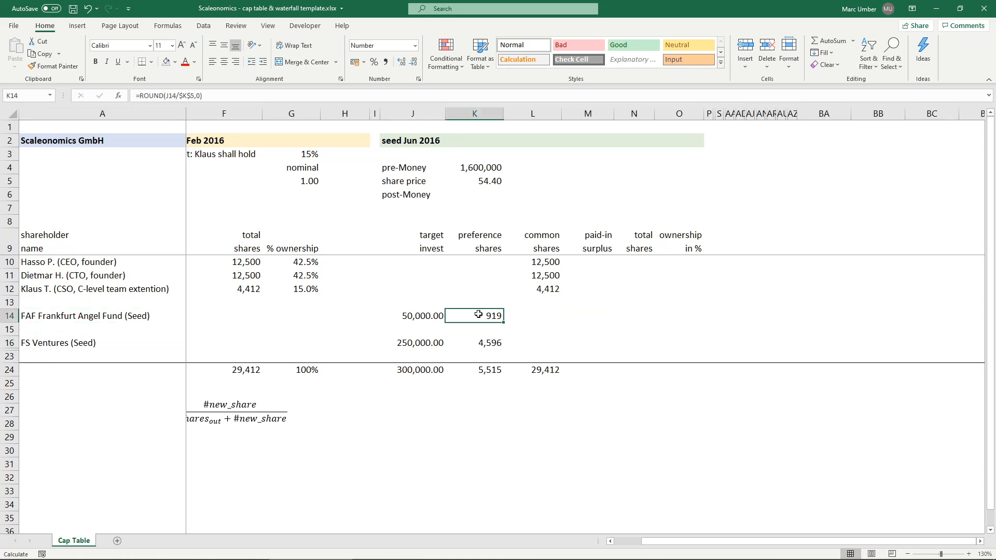
pyautogui.click(480, 342)
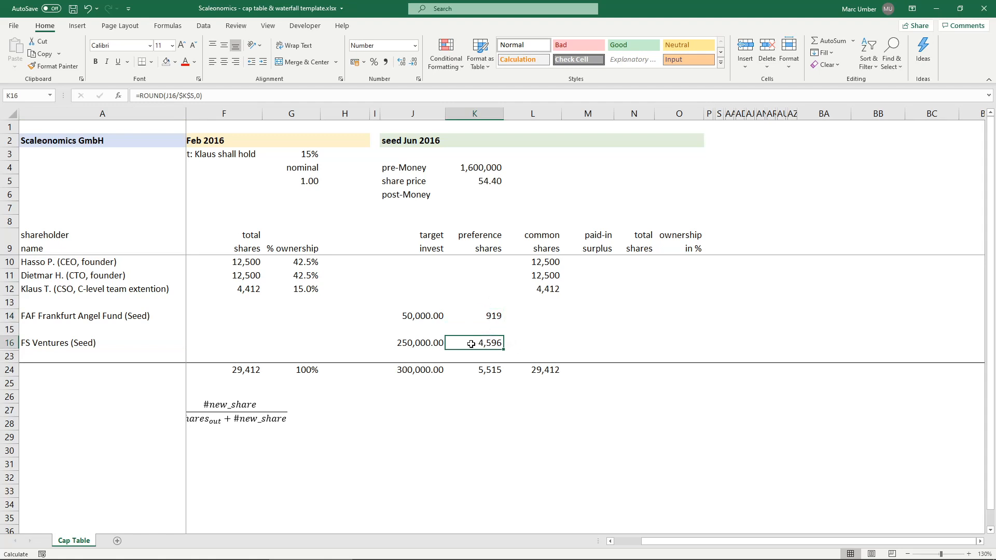
pyautogui.click(478, 317)
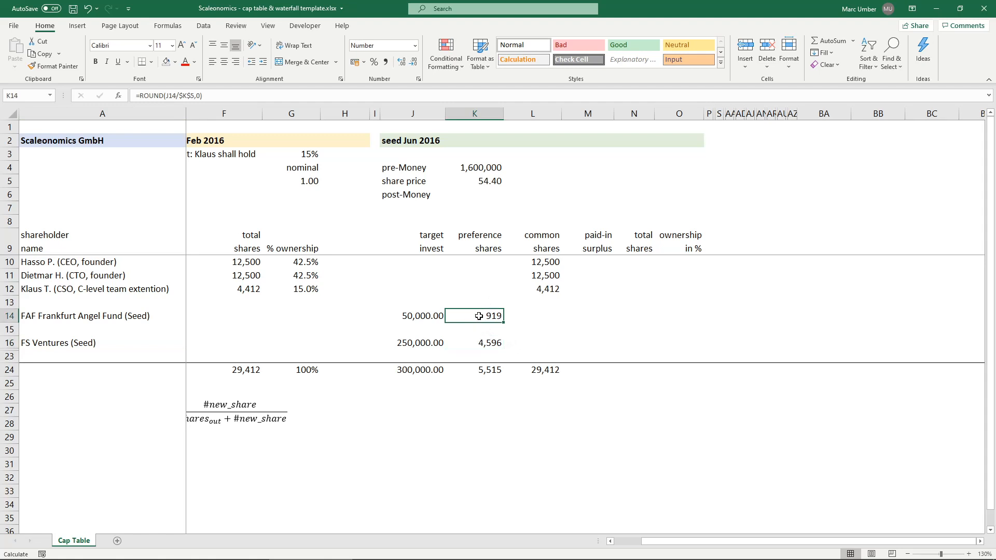
pyautogui.click(468, 345)
pyautogui.click(477, 318)
# - Calculate the Frankfurt Angel Fund's paid-in surplus in M14 with =K14*($K$5-1)
pyautogui.click(610, 313)
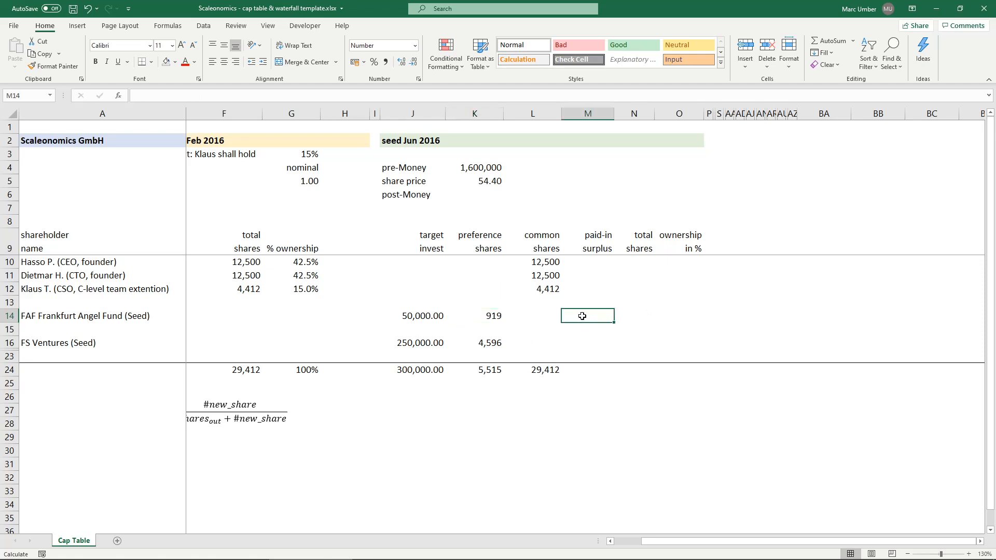
pyautogui.write('=')
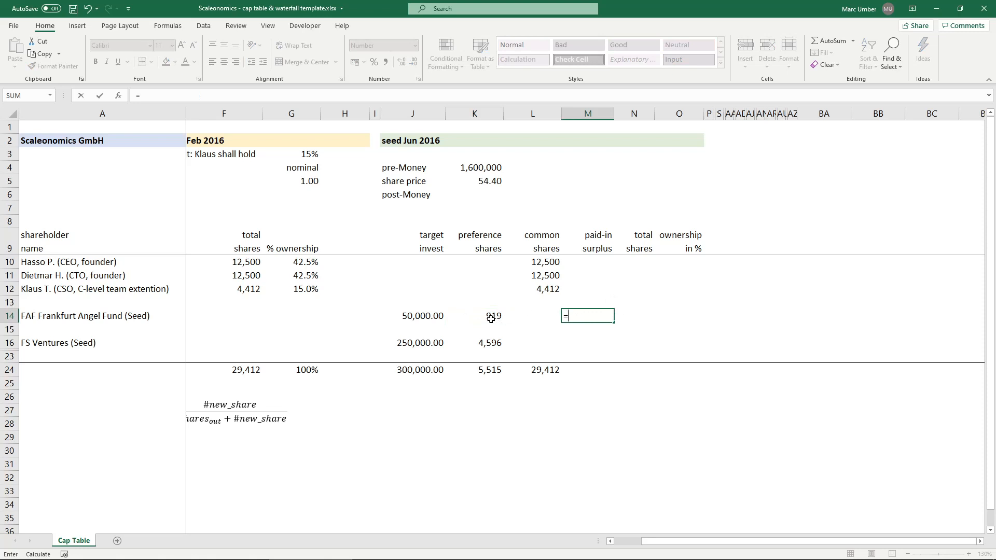
pyautogui.click(481, 314)
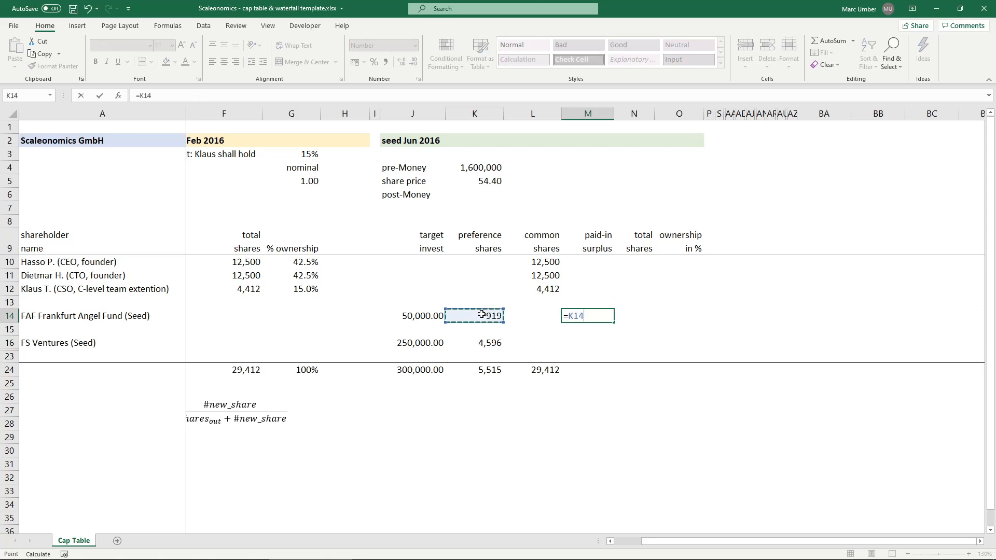
pyautogui.write('*')
pyautogui.click(482, 182)
pyautogui.press('F4')
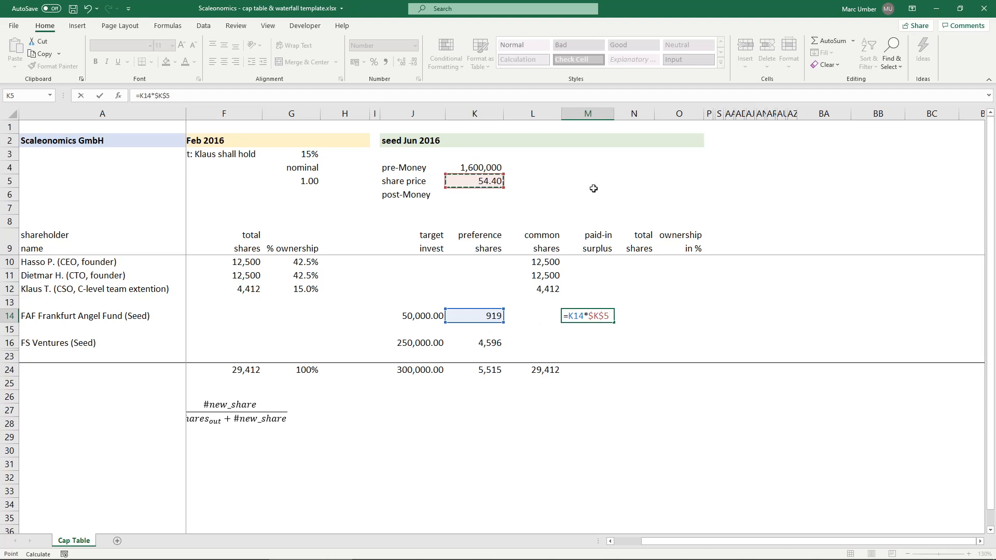
pyautogui.click(155, 93)
pyautogui.write('(')
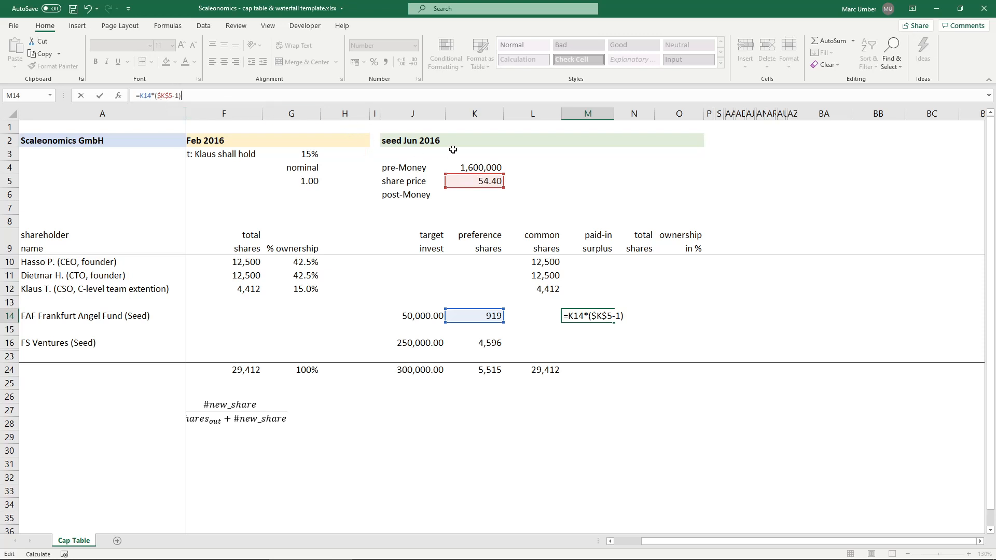
pyautogui.hotkey('ctrl', 'Return')
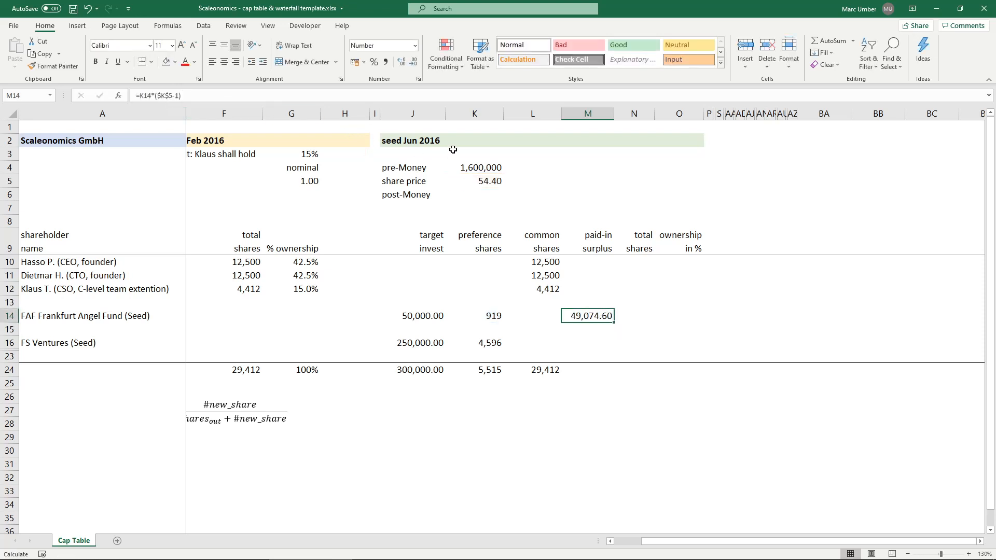
# - Round the paid-in surplus formula in M14 to two decimals, making it =ROUND(K14*($K$5-1),2)
pyautogui.click(135, 98)
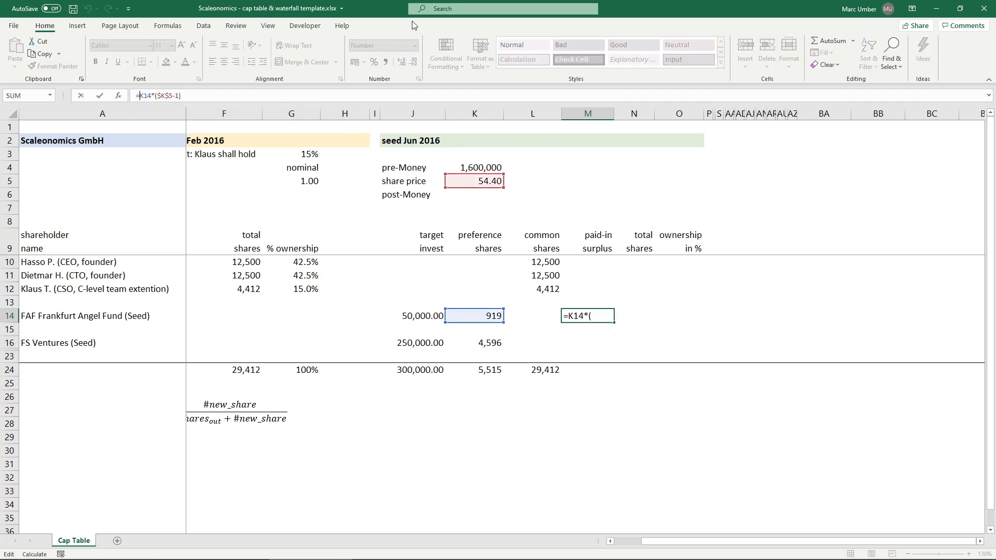
pyautogui.write('ROUND(')
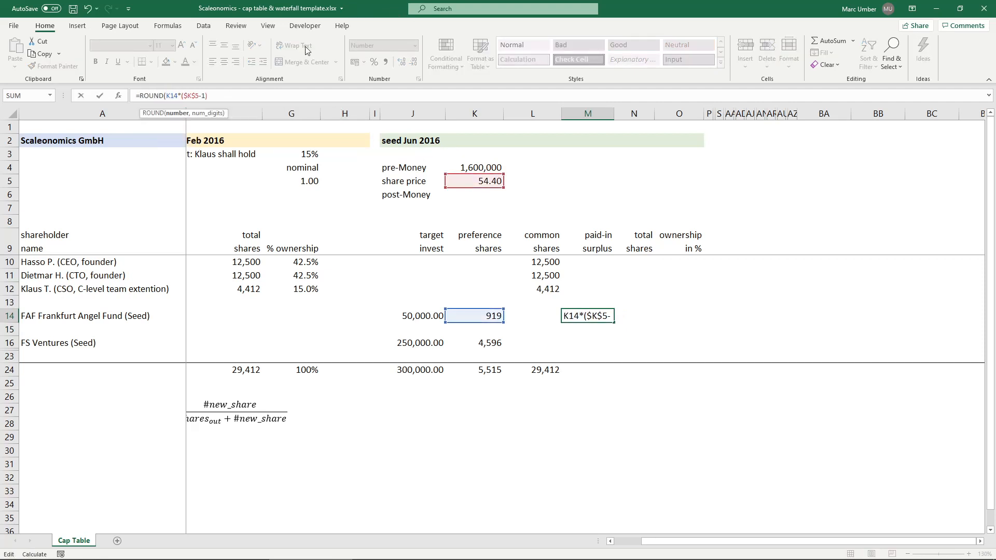
pyautogui.click(275, 96)
pyautogui.write(',2)')
pyautogui.press('Return')
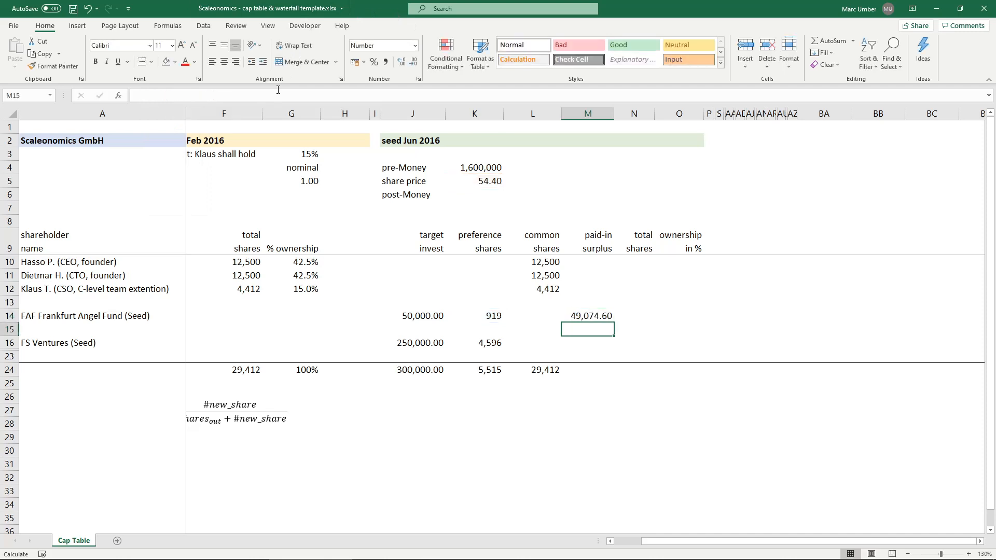
# - Copy the rounded paid-in surplus formula from M14 to M16 for FS Ventures and check its cell references
pyautogui.press('Up')
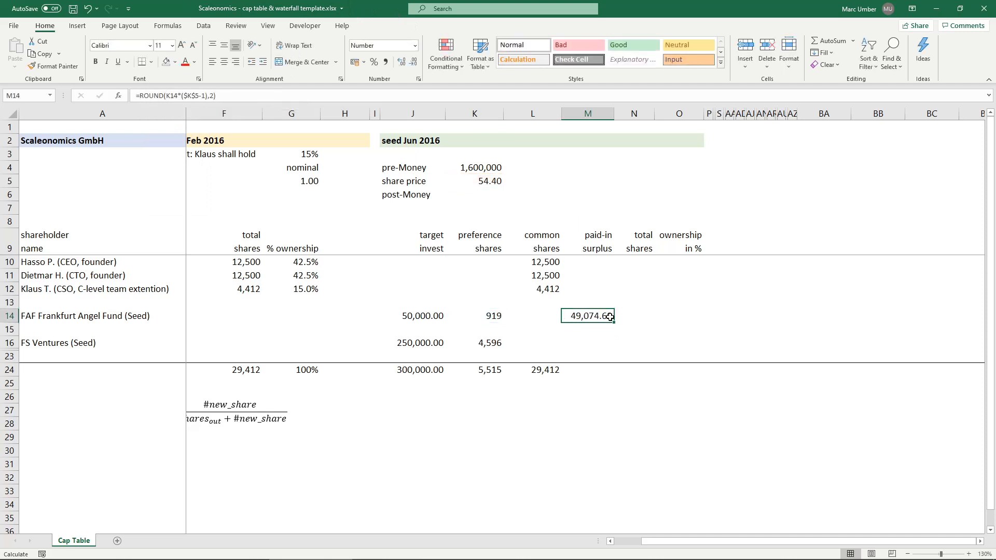
pyautogui.hotkey('ctrl', 'c')
pyautogui.click(592, 340)
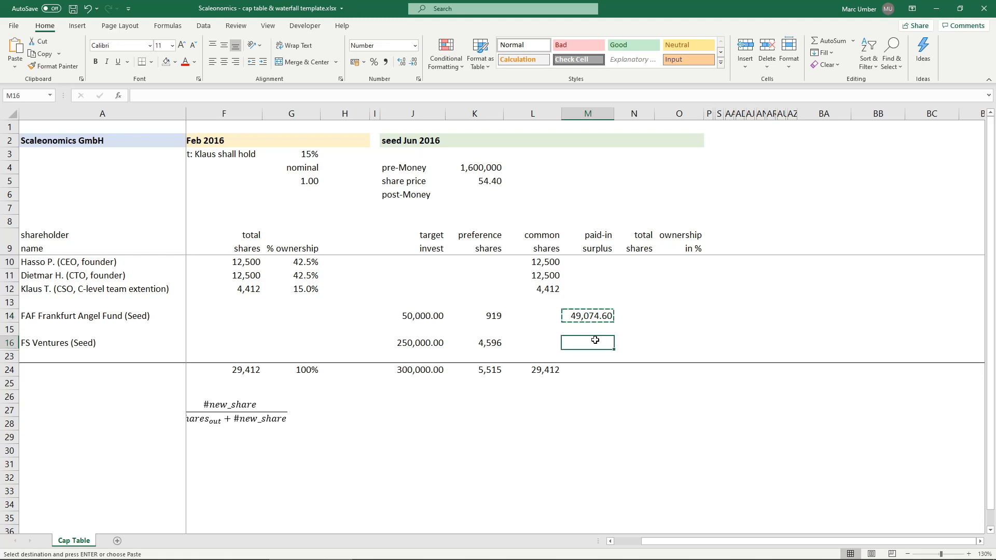
pyautogui.hotkey('ctrl', 'v')
pyautogui.doubleClick(587, 340)
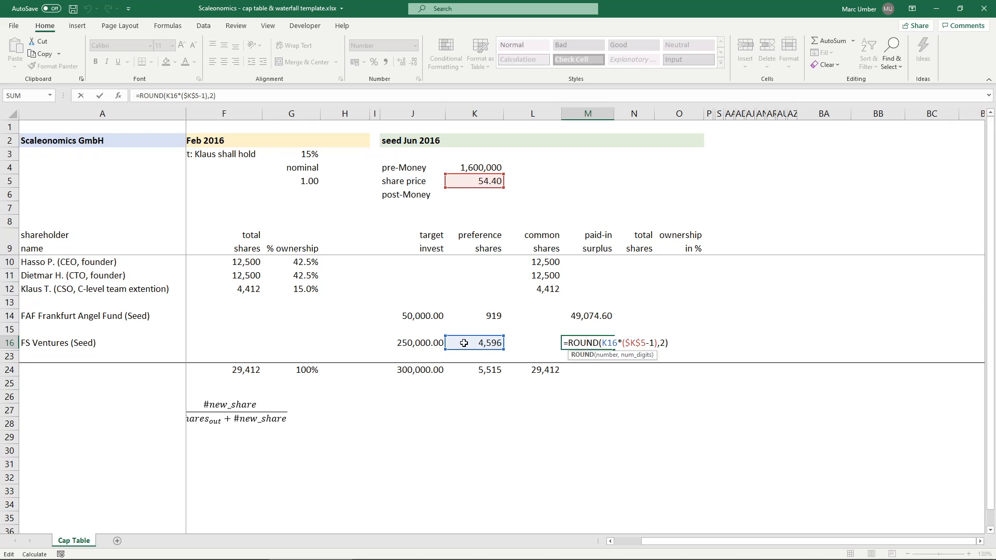
pyautogui.press('Tab')
pyautogui.press('Left')
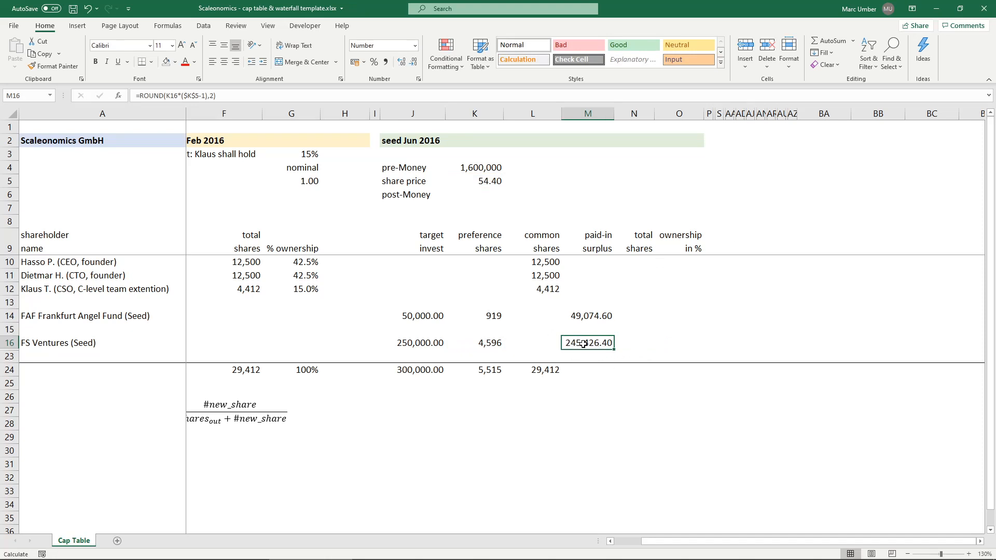
# - Add FS Ventures' preference shares and paid-in surplus as a check in M28 with =SUM(K16:M16)
pyautogui.keyDown('ctrl'); pyautogui.click(489, 343); pyautogui.keyUp('ctrl')
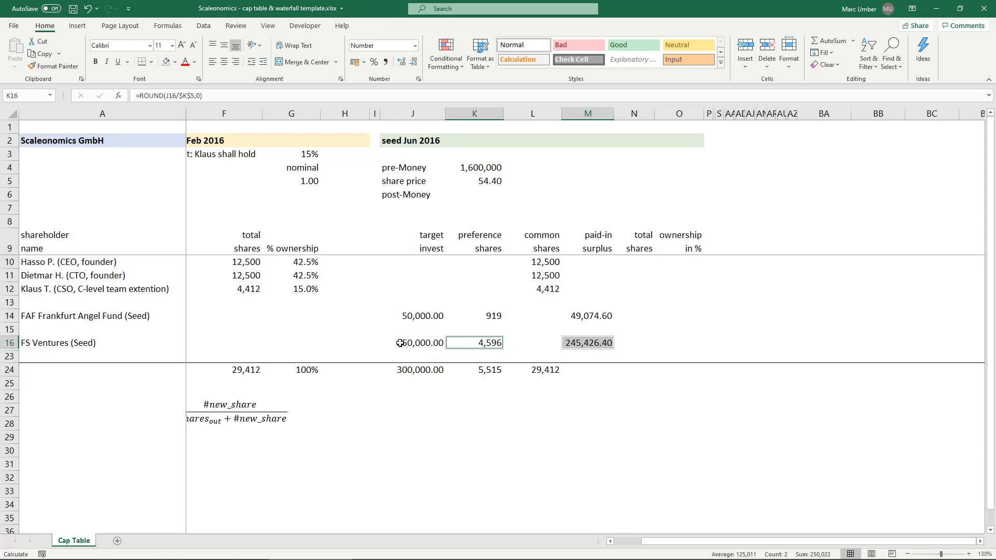
pyautogui.click(582, 426)
pyautogui.write('=sum')
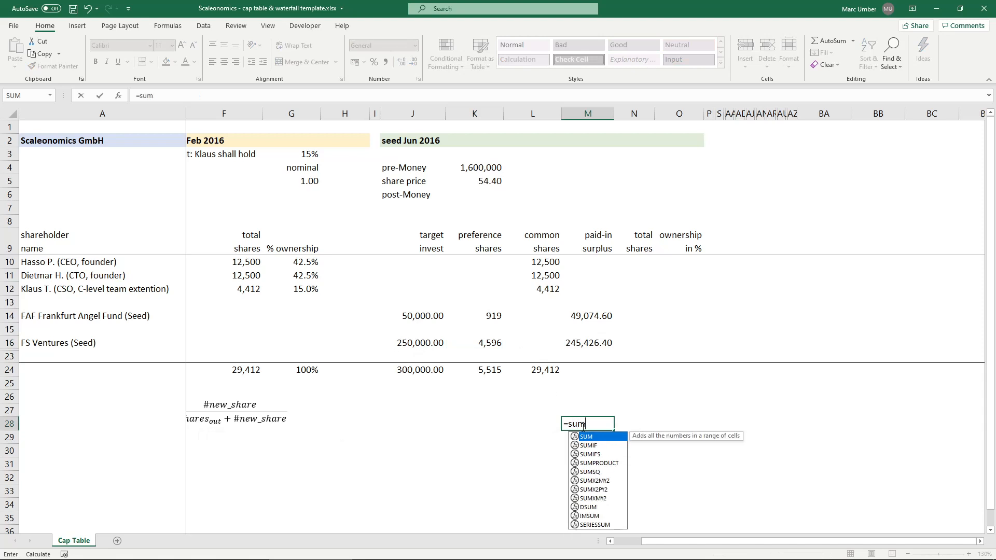
pyautogui.press('Tab')
pyautogui.moveTo(486, 341); pyautogui.dragTo(591, 341)
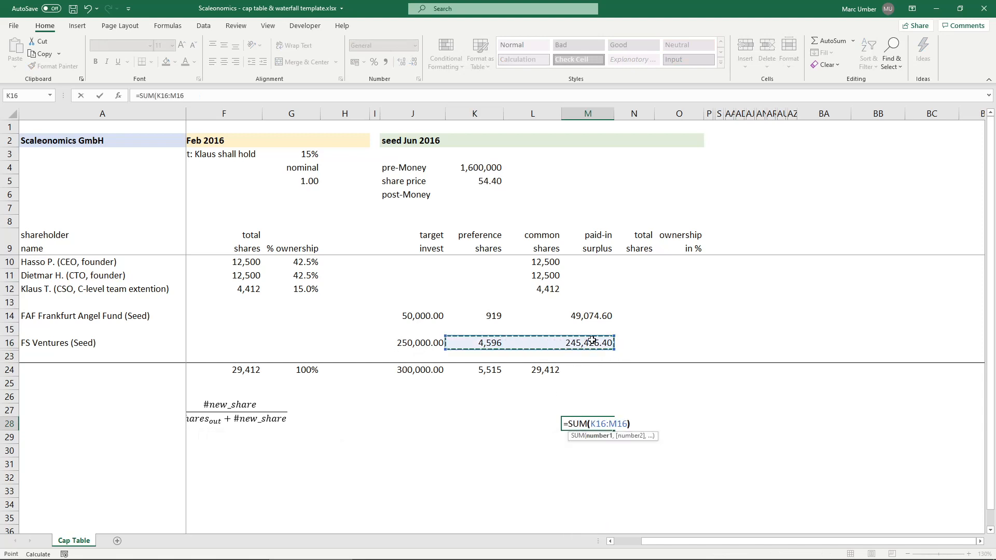
pyautogui.press('Return')
# - Add the Frankfurt Angel Fund's preference shares and paid-in surplus as a check in M27 with =SUM(K14:M14)
pyautogui.click(594, 415)
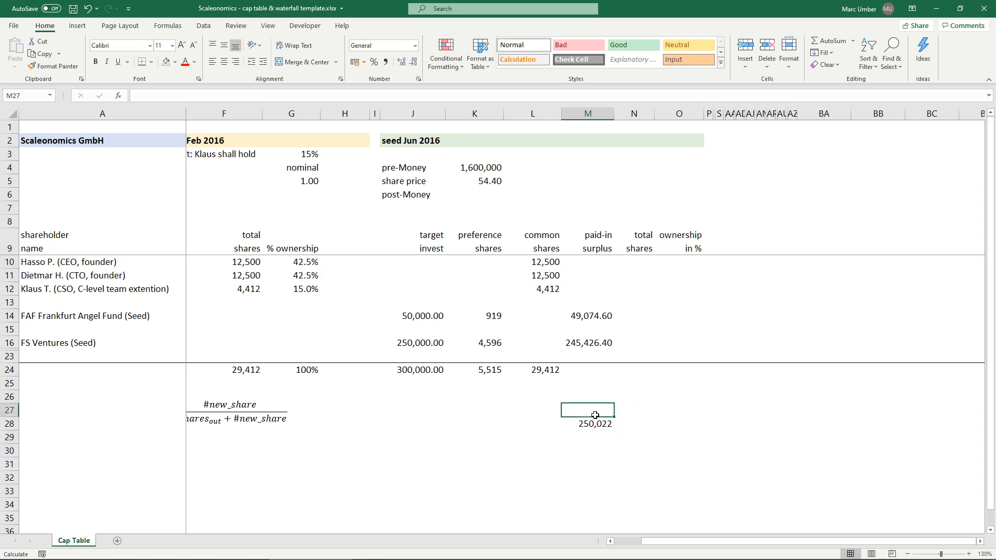
pyautogui.write('=sum')
pyautogui.press('Tab')
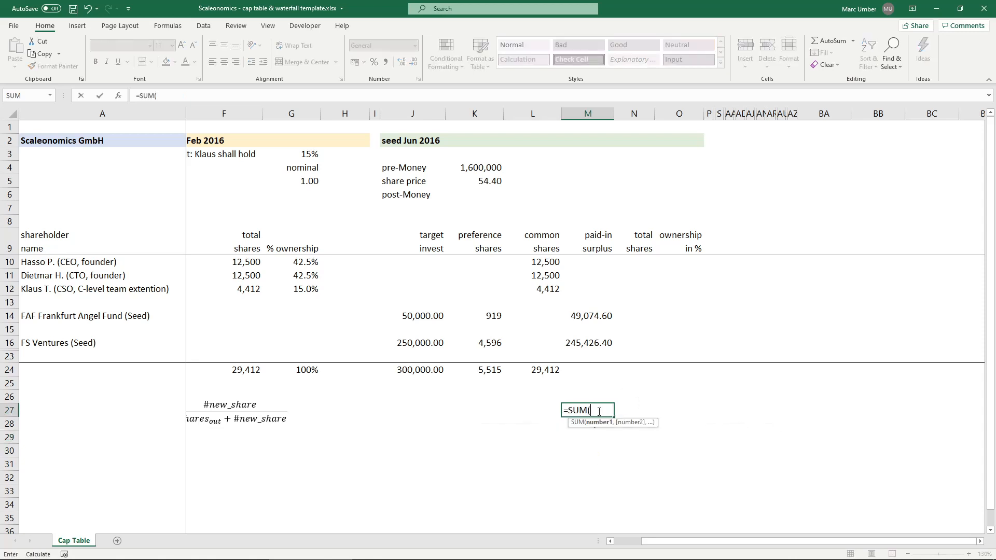
pyautogui.moveTo(492, 316); pyautogui.dragTo(588, 313)
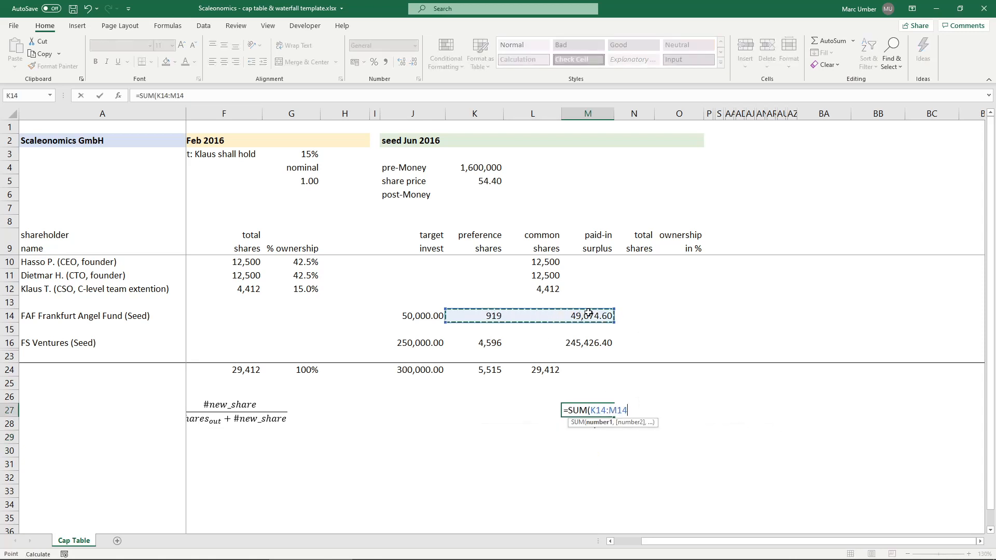
pyautogui.write(')')
pyautogui.hotkey('ctrl', 'Return')
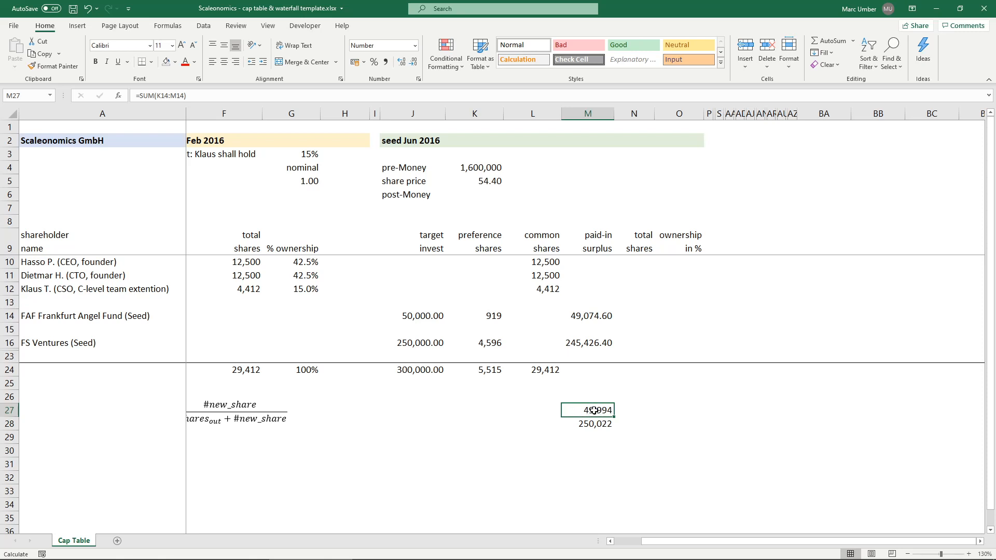
# - Delete the temporary check sums below the table by clearing M26:M29
pyautogui.click(577, 424)
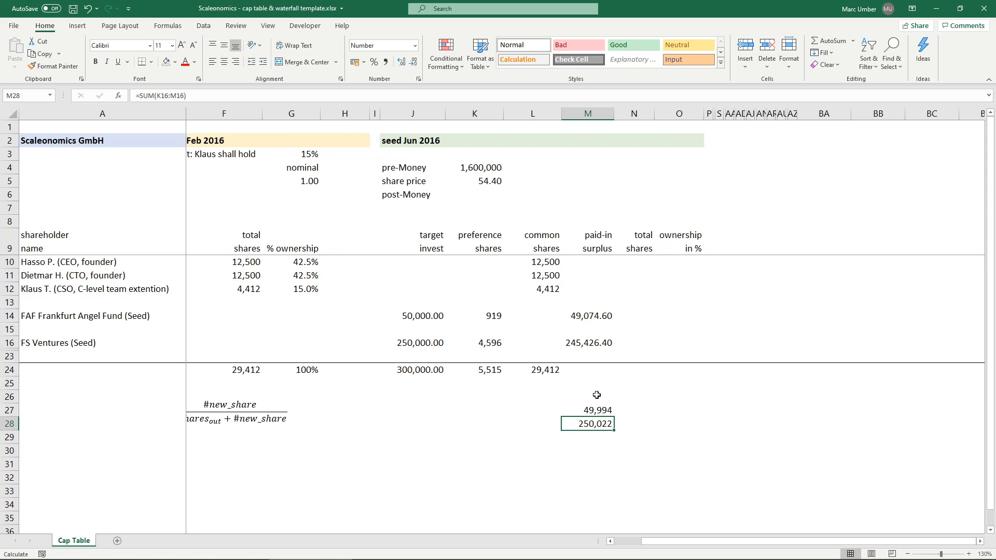
pyautogui.moveTo(596, 395); pyautogui.dragTo(600, 437)
pyautogui.press('Delete')
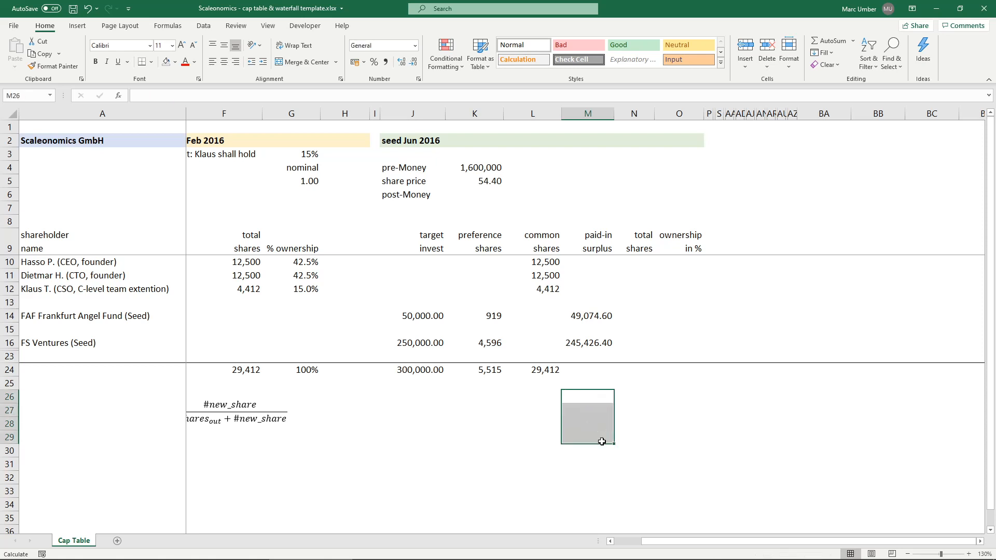
pyautogui.click(592, 396)
# - Total the paid-in surplus column in M24 with a SUM of the rows above
pyautogui.click(595, 368)
pyautogui.write('=sum')
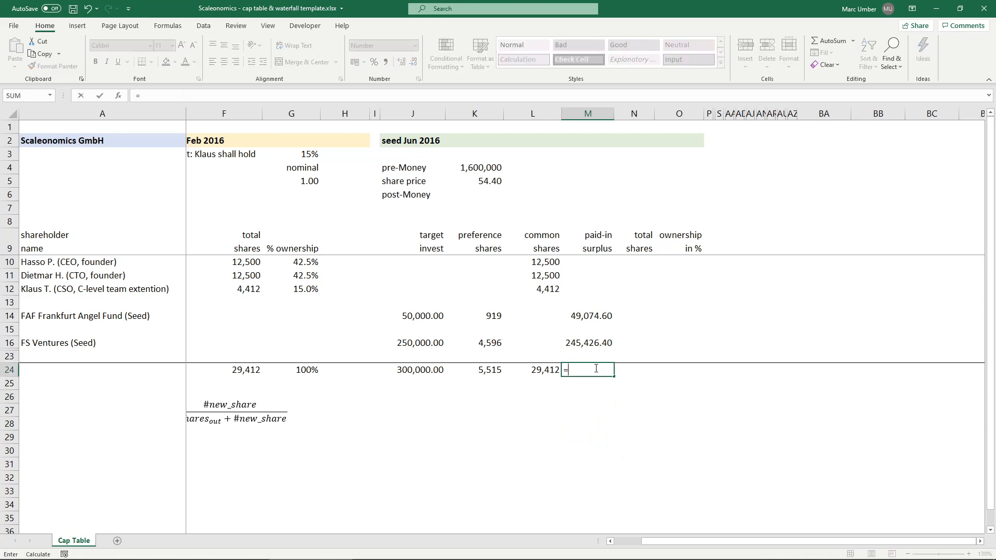
pyautogui.press('Tab')
pyautogui.press('Up')
pyautogui.hotkey('shift', 'Up')
pyautogui.hotkey('shift', 'Up')
pyautogui.hotkey('shift', 'Up')
pyautogui.hotkey('shift', 'Up')
pyautogui.hotkey('shift', 'Up')
pyautogui.hotkey('shift', 'Up')
pyautogui.hotkey('shift', 'Up')
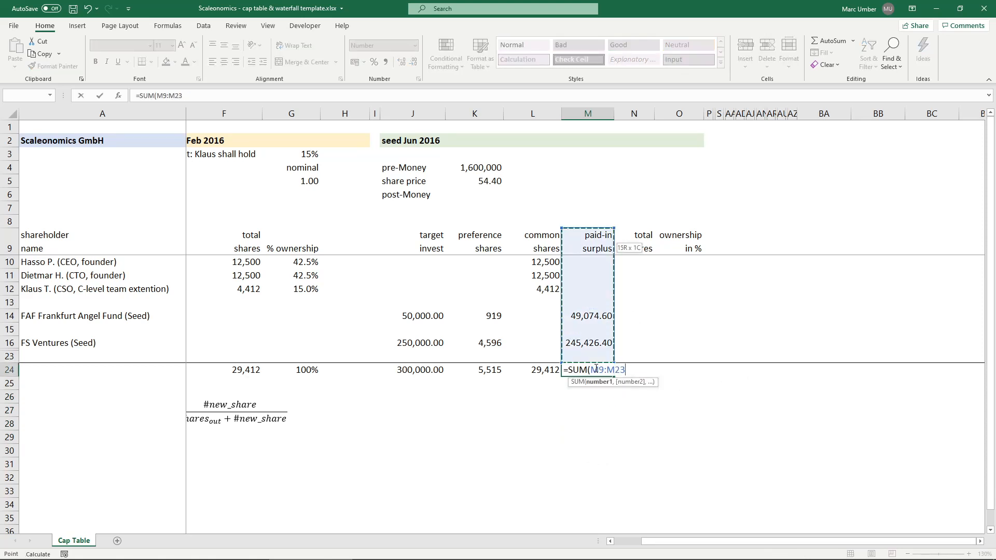
pyautogui.press('Return')
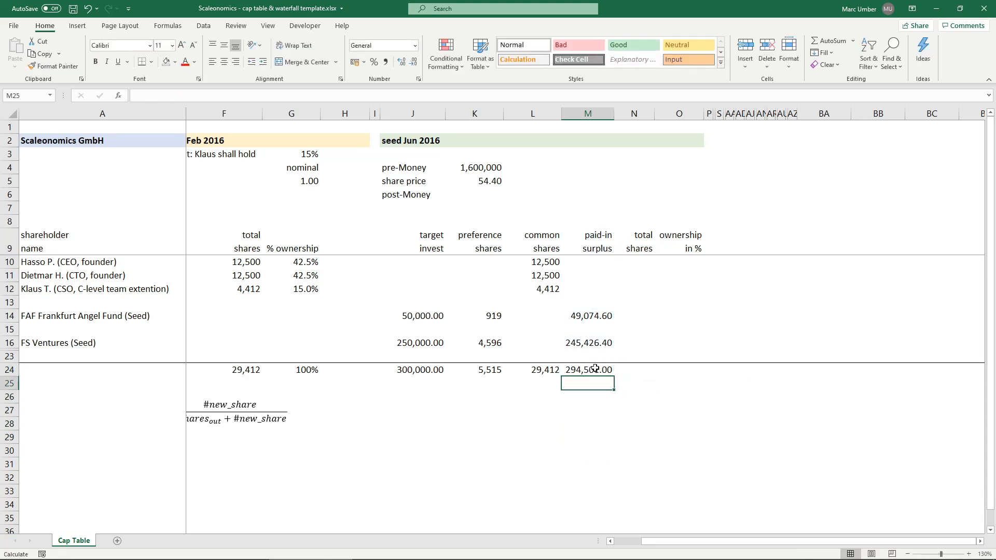
# - Calculate the seed round's total shares with =L10+K10 in N10 and fill it down through N16
pyautogui.click(643, 259)
pyautogui.write('=')
pyautogui.press('Left')
pyautogui.press('Left')
pyautogui.write('+')
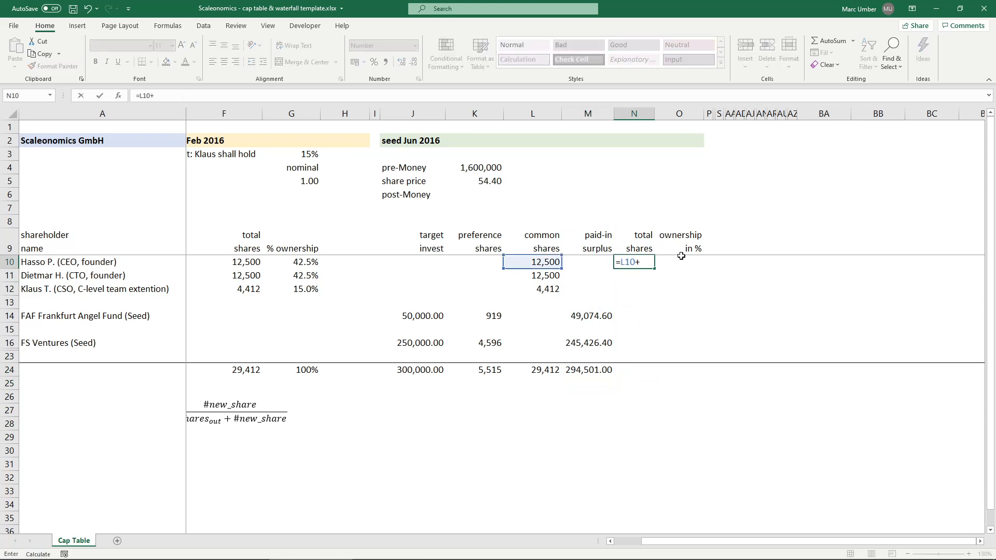
pyautogui.press('Left')
pyautogui.press('Left')
pyautogui.press('Left')
pyautogui.hotkey('ctrl', 'Return')
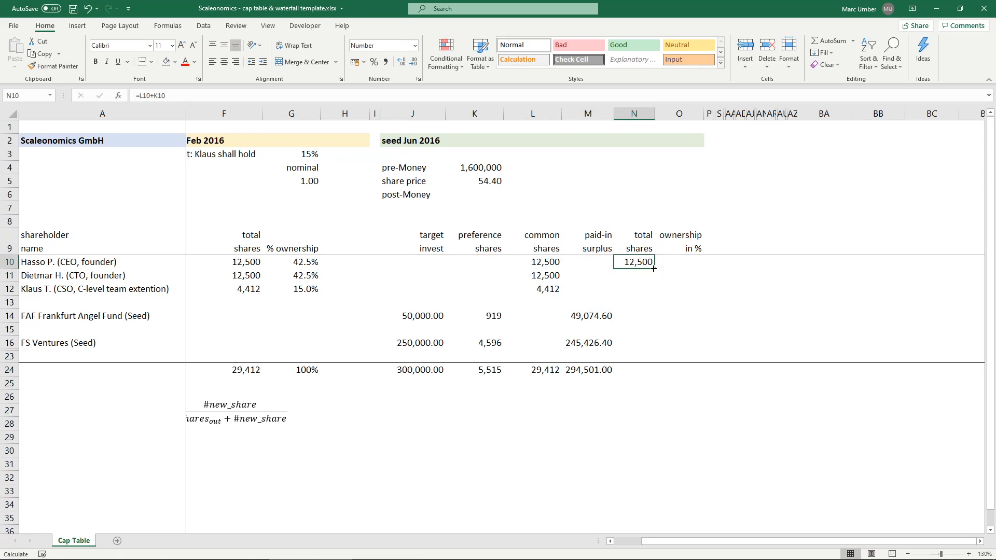
pyautogui.moveTo(653, 268); pyautogui.dragTo(652, 347)
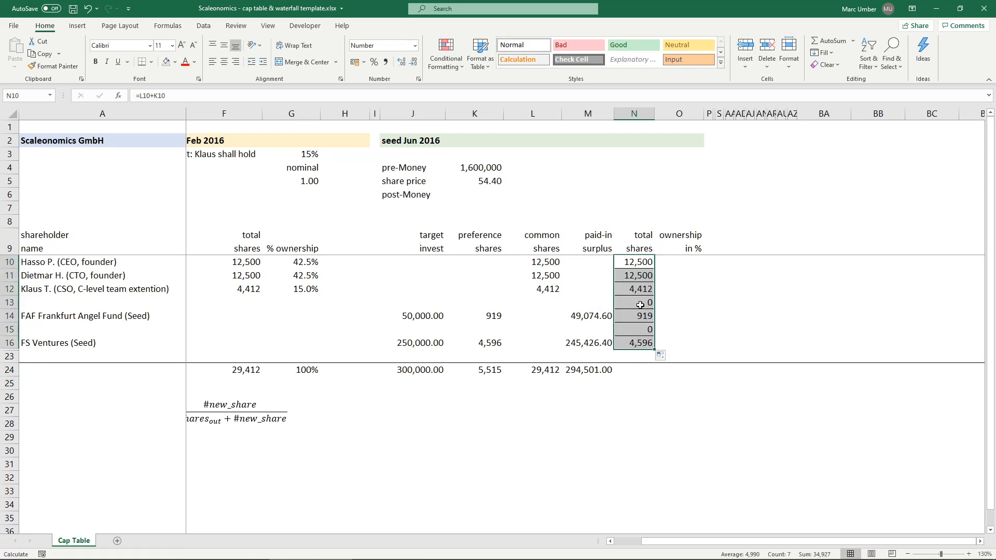
# - Remove the inner horizontal borders from the total shares cells N10:N16
pyautogui.rightClick(640, 311)
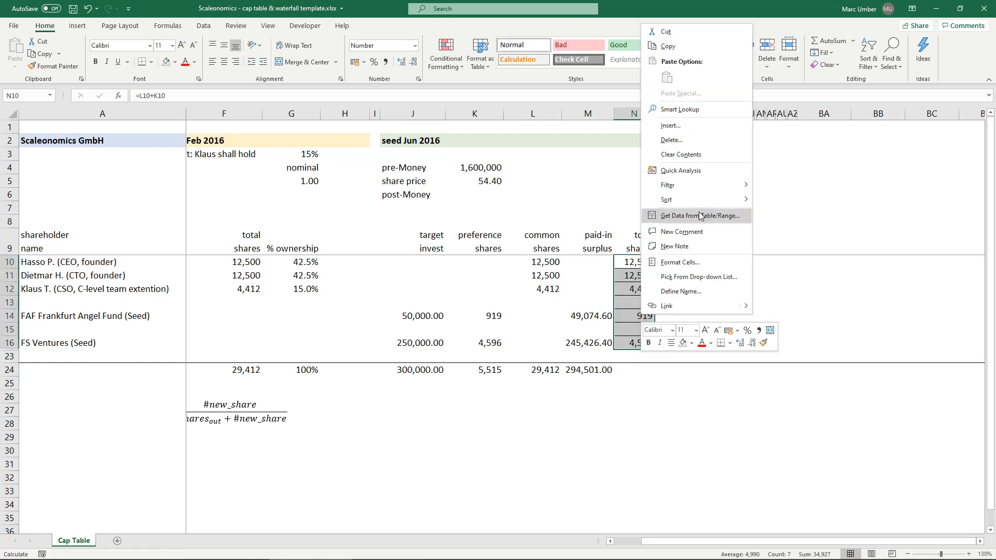
pyautogui.click(694, 264)
pyautogui.click(683, 250)
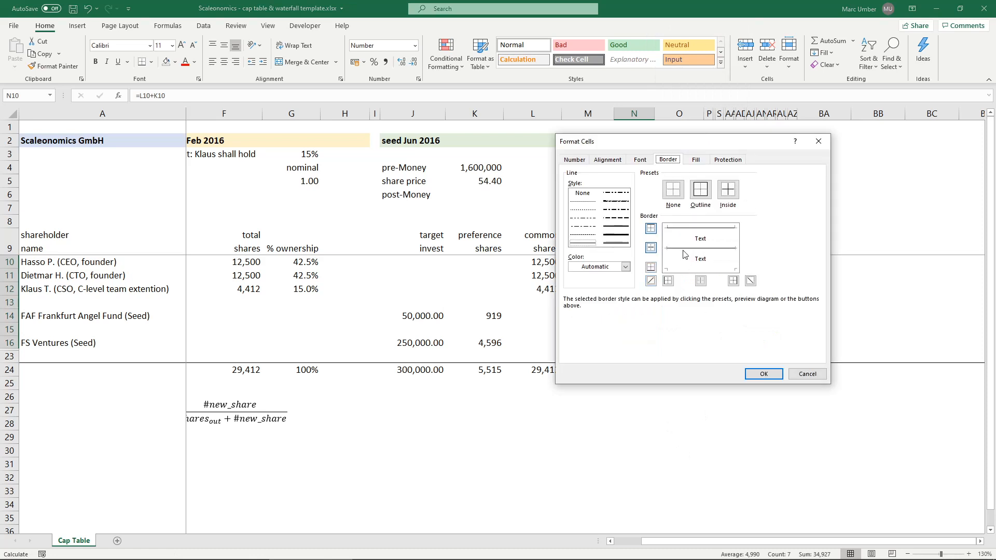
pyautogui.click(684, 250)
pyautogui.click(767, 373)
# - Clear the total shares formulas from the blank separator rows in N13 and N15
pyautogui.click(628, 303)
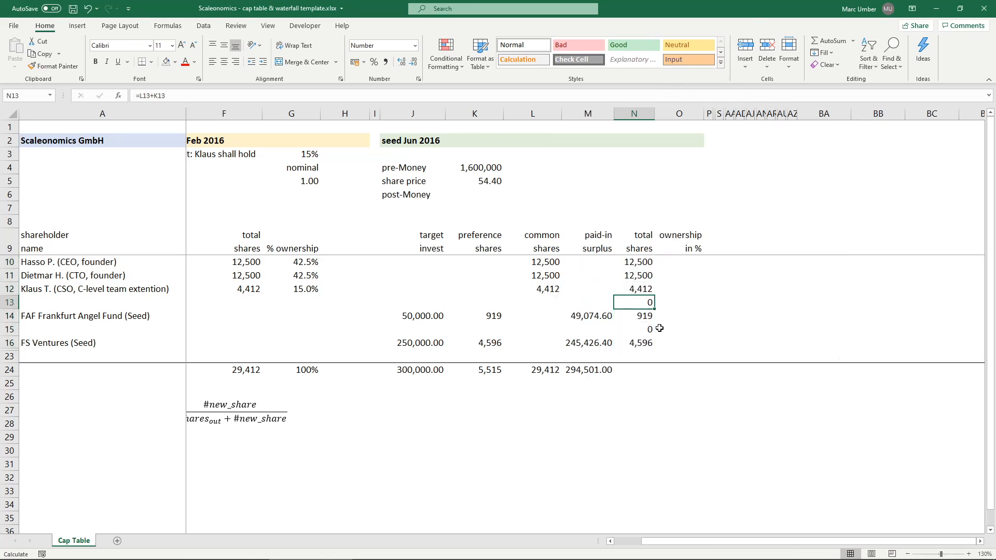
pyautogui.press('Delete')
pyautogui.click(639, 327)
pyautogui.press('Delete')
# - Total the seed round's total shares column in N24 with =SUM(N10:N23)
pyautogui.click(641, 369)
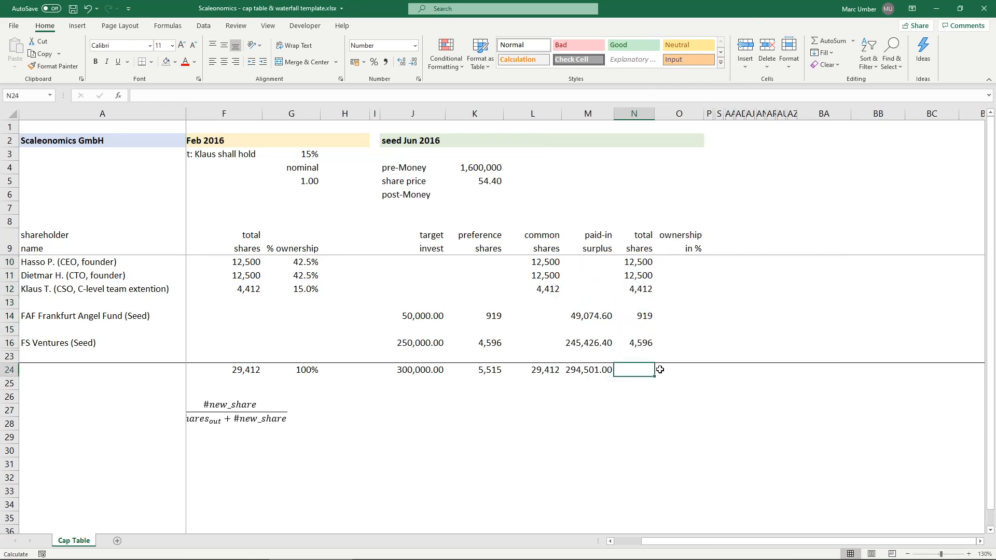
pyautogui.write('=su')
pyautogui.press('Tab')
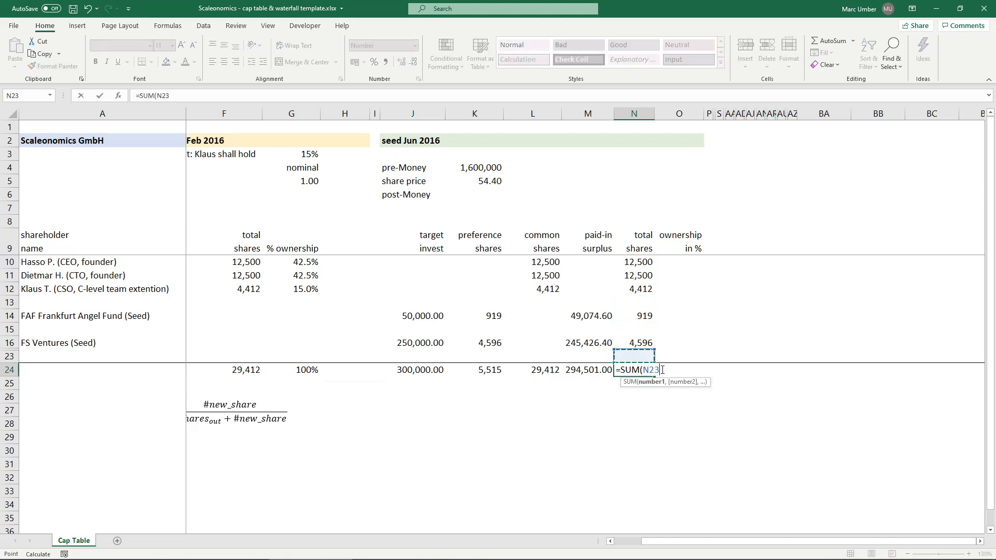
pyautogui.press('Up')
pyautogui.hotkey('shift', 'Up')
pyautogui.hotkey('shift', 'Up')
pyautogui.hotkey('shift', 'Up')
pyautogui.hotkey('shift', 'Up')
pyautogui.hotkey('shift', 'Up')
pyautogui.hotkey('shift', 'Up')
pyautogui.hotkey('shift', 'Up')
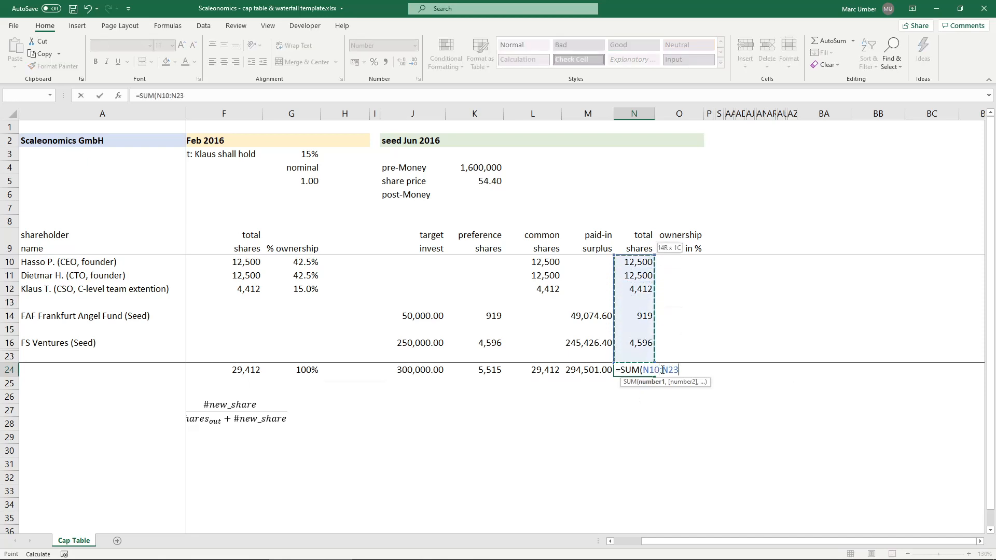
pyautogui.write(')')
pyautogui.press('Return')
pyautogui.press('Up')
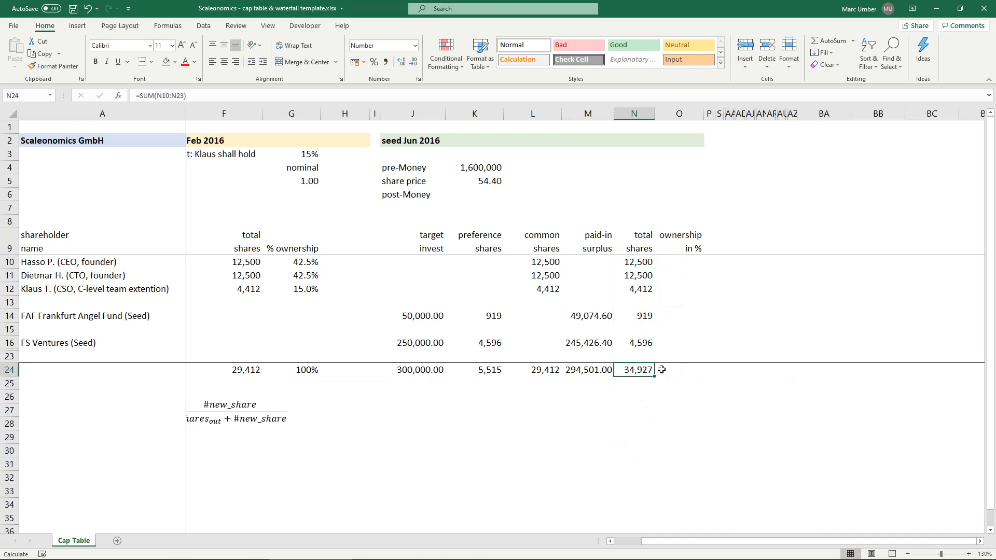
# - Widen column N slightly and check the total in N24 for hidden decimals, leaving it displayed with none
pyautogui.click(661, 369)
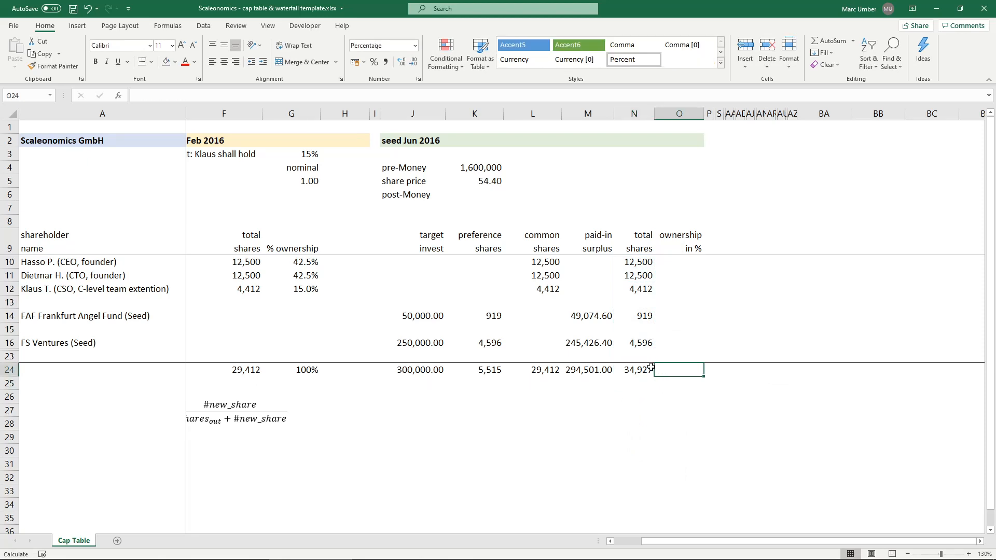
pyautogui.click(630, 369)
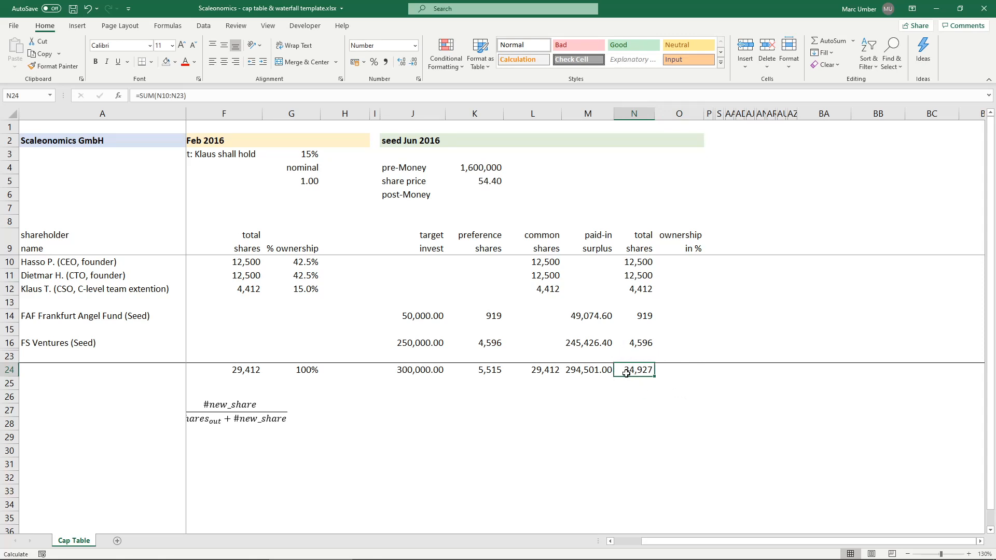
pyautogui.click(402, 62)
pyautogui.click(413, 62)
pyautogui.moveTo(656, 115); pyautogui.dragTo(665, 115)
pyautogui.click(401, 63)
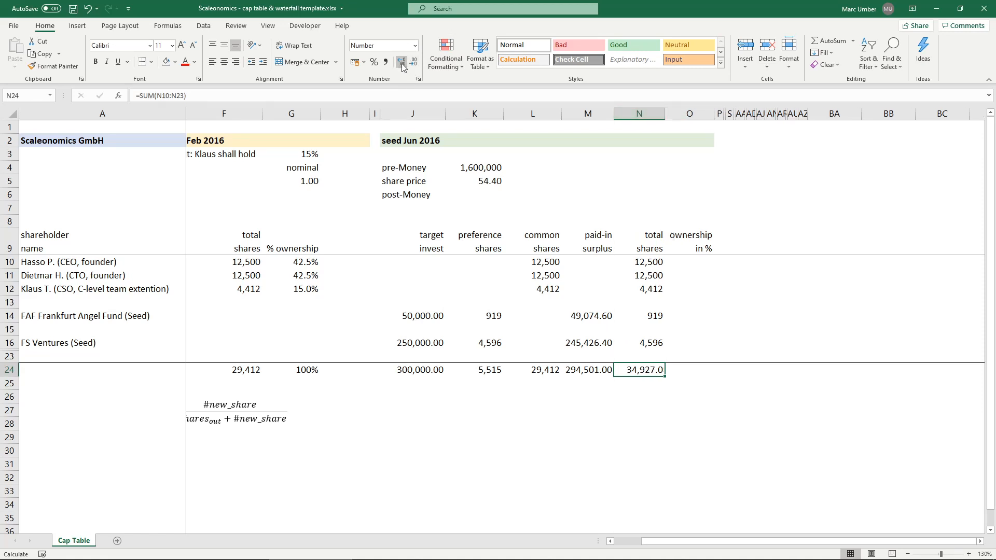
pyautogui.click(401, 63)
pyautogui.click(414, 63)
pyautogui.click(413, 62)
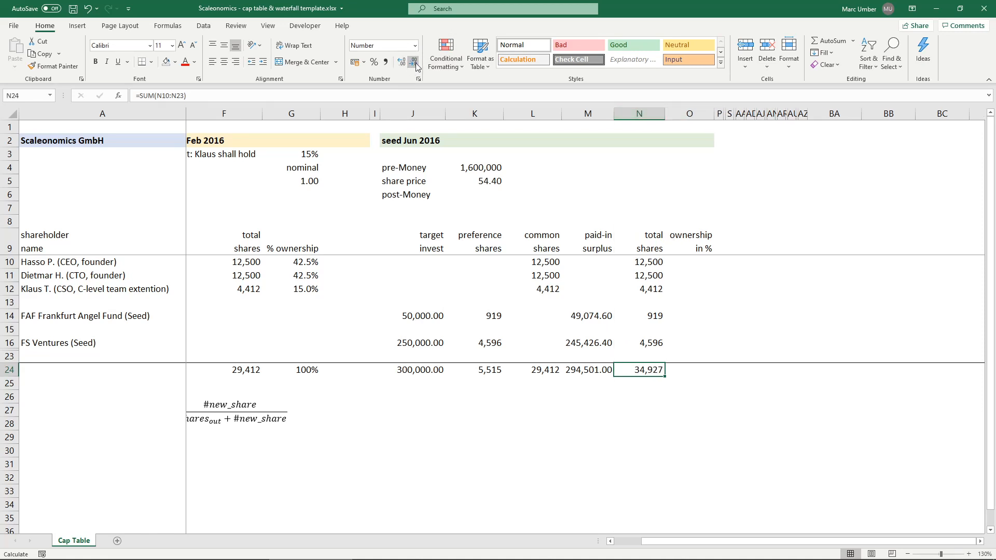
pyautogui.click(655, 239)
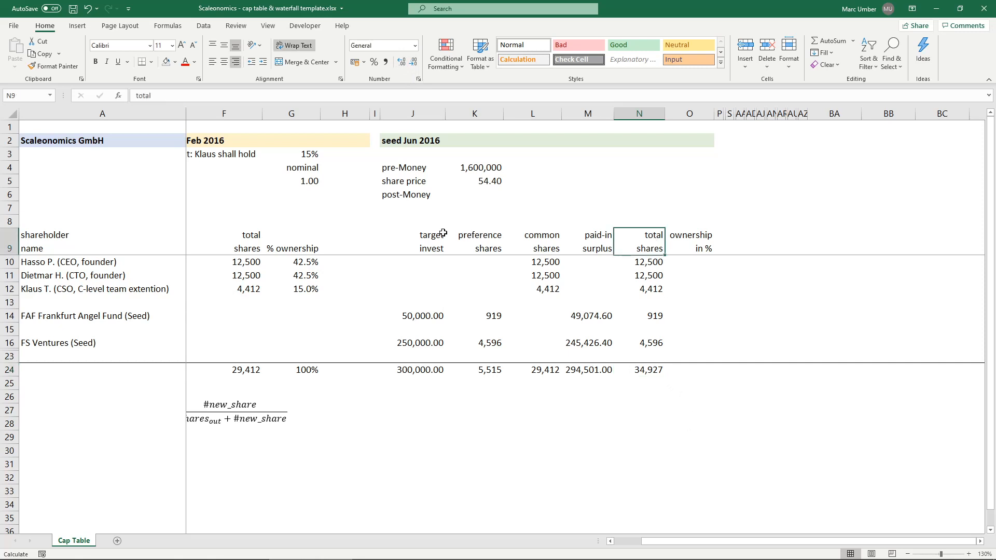
pyautogui.moveTo(483, 238); pyautogui.dragTo(481, 380)
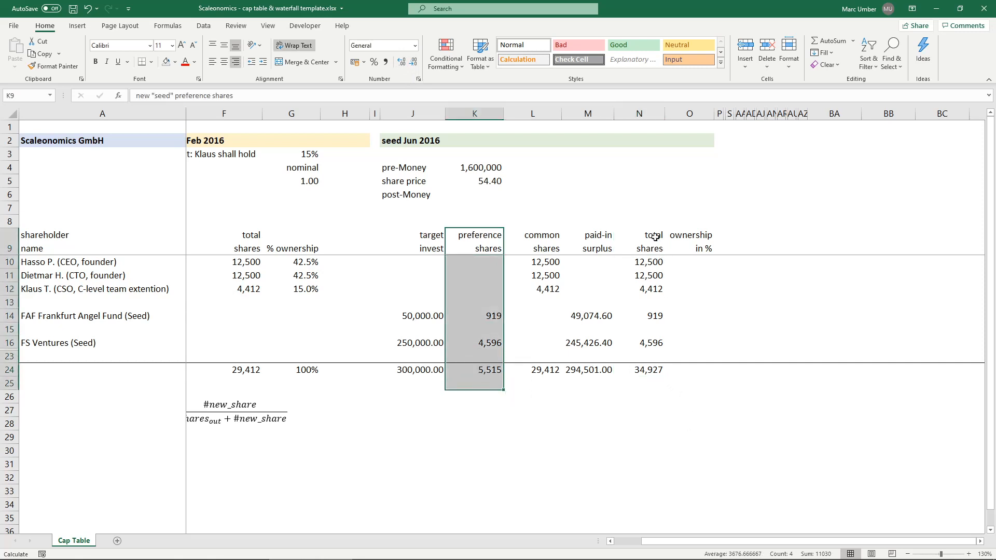
pyautogui.moveTo(643, 240); pyautogui.dragTo(652, 371)
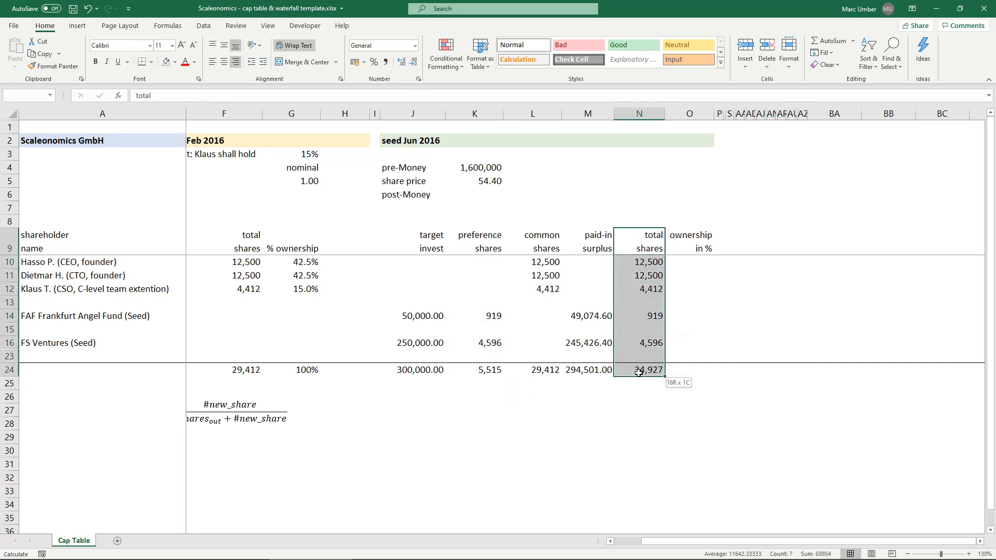
# - Calculate the seed round's ownership percentage with =N10/$N$24 in O10 and fill it down through O16
pyautogui.click(707, 264)
pyautogui.write('=')
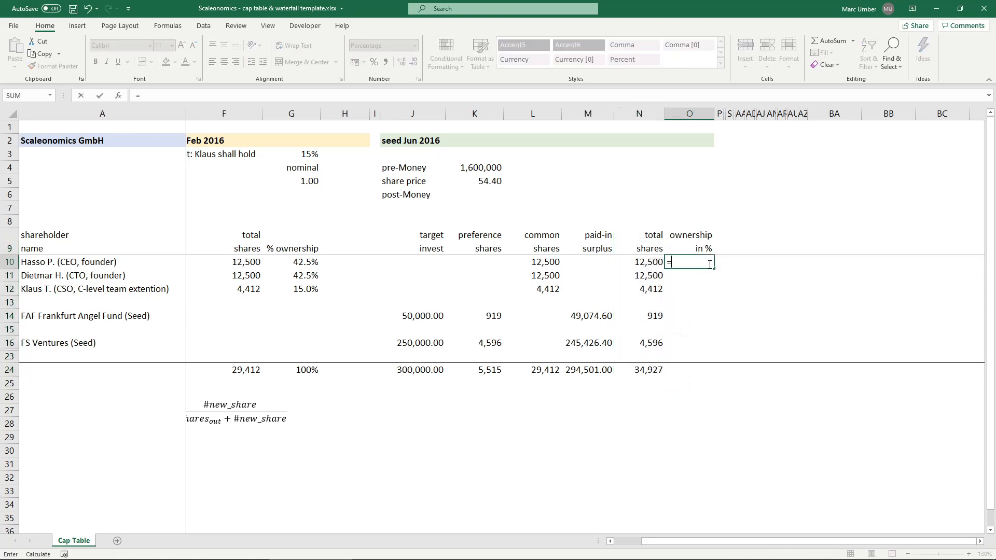
pyautogui.press('Left')
pyautogui.write('/')
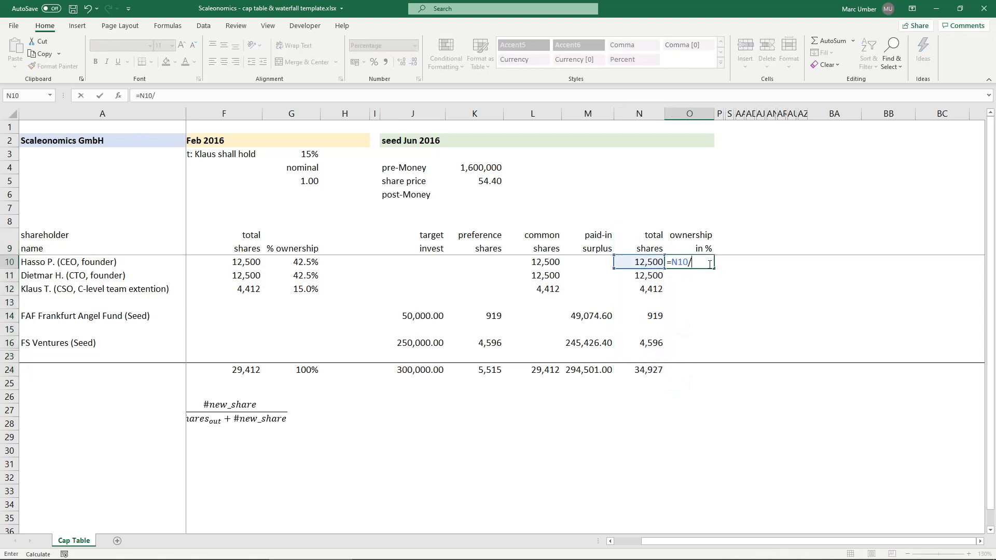
pyautogui.click(643, 373)
pyautogui.press('F4')
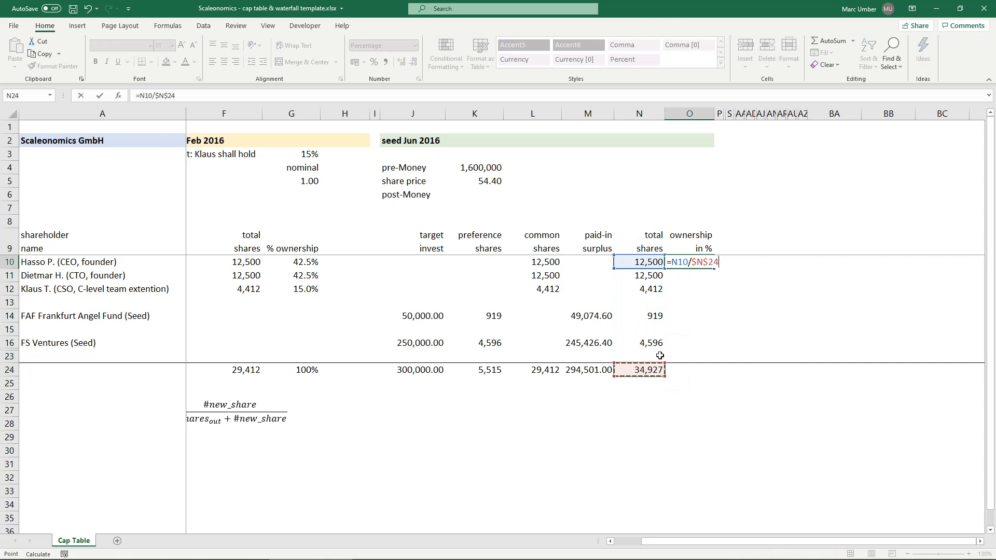
pyautogui.hotkey('ctrl', 'Return')
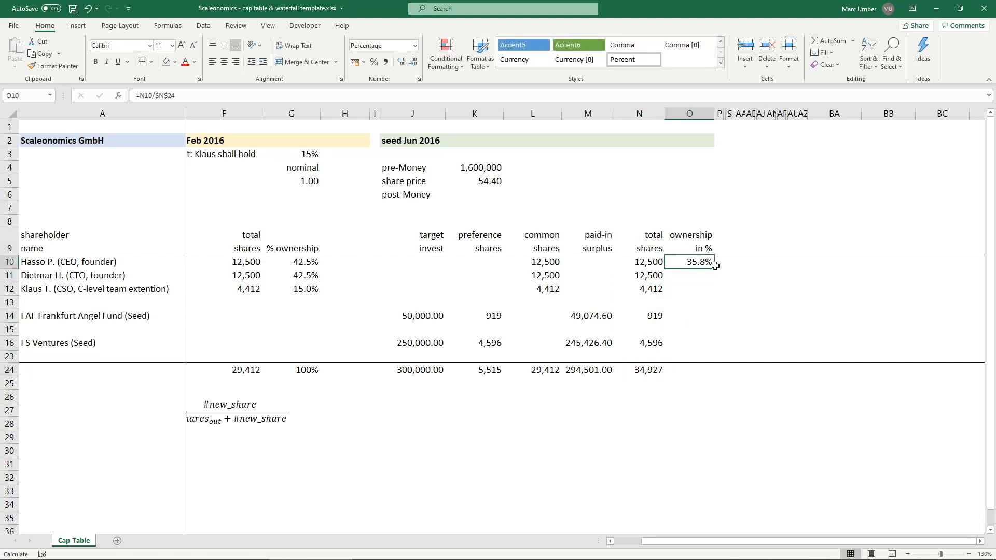
pyautogui.moveTo(714, 269); pyautogui.dragTo(716, 348)
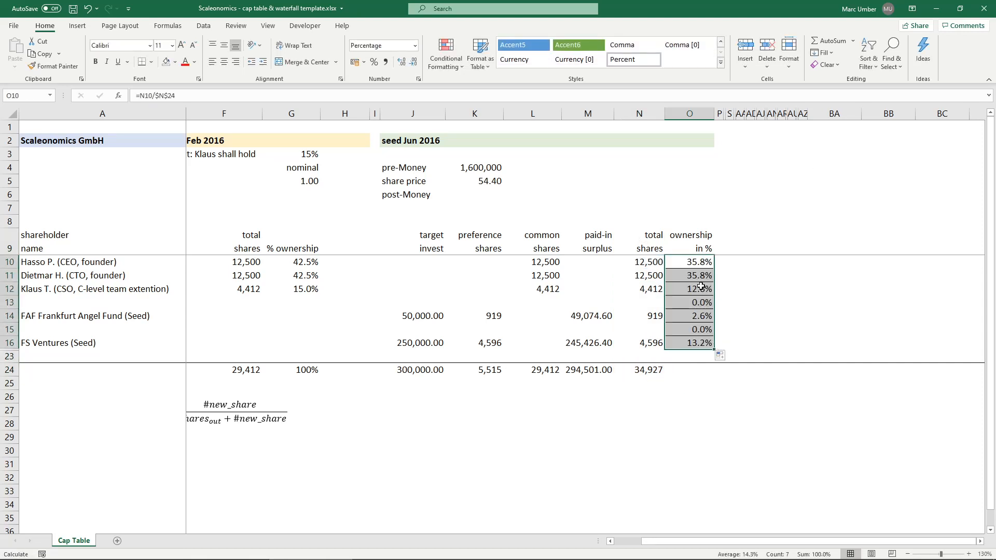
# - Remove the inner horizontal borders from the ownership cells O10:O16
pyautogui.rightClick(685, 287)
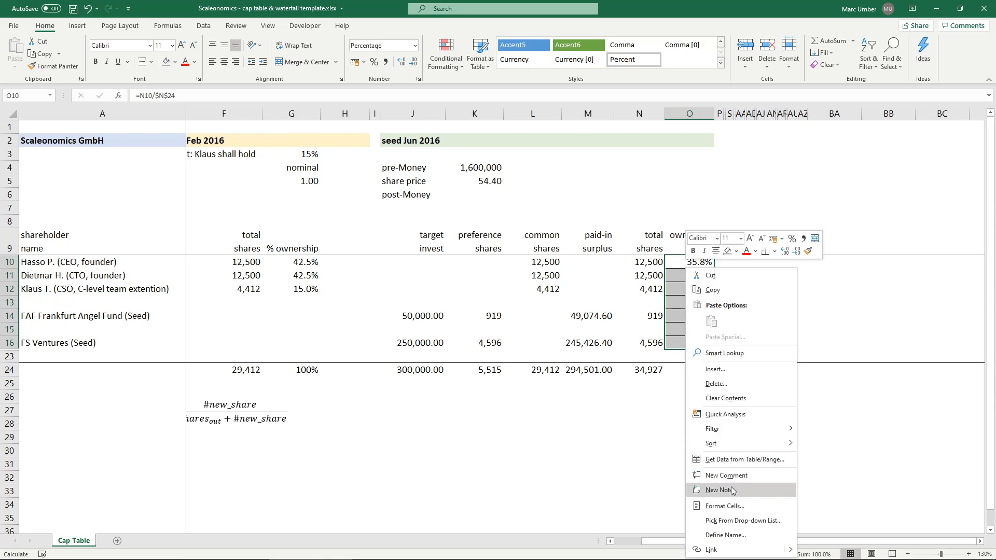
pyautogui.click(731, 507)
pyautogui.click(723, 418)
pyautogui.click(724, 421)
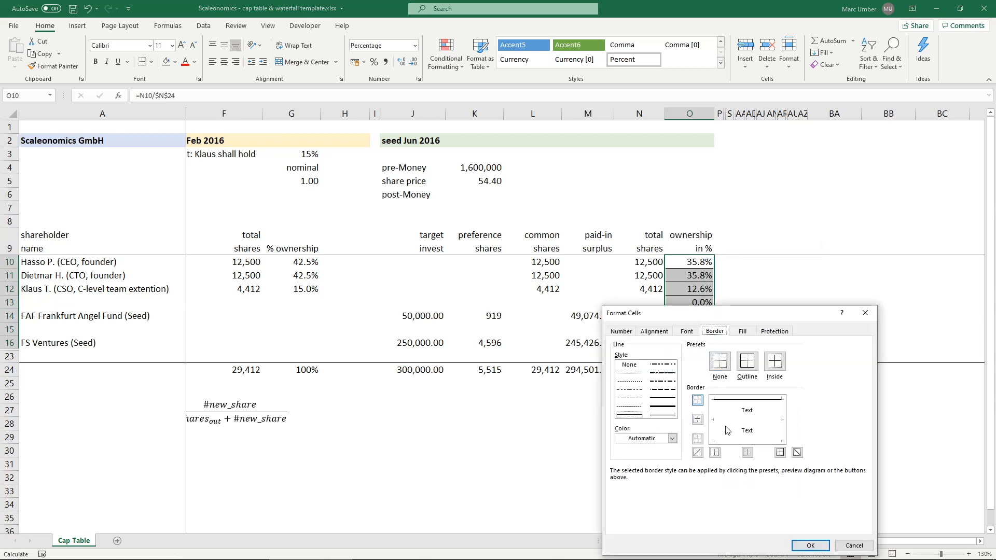
pyautogui.click(808, 545)
pyautogui.click(684, 290)
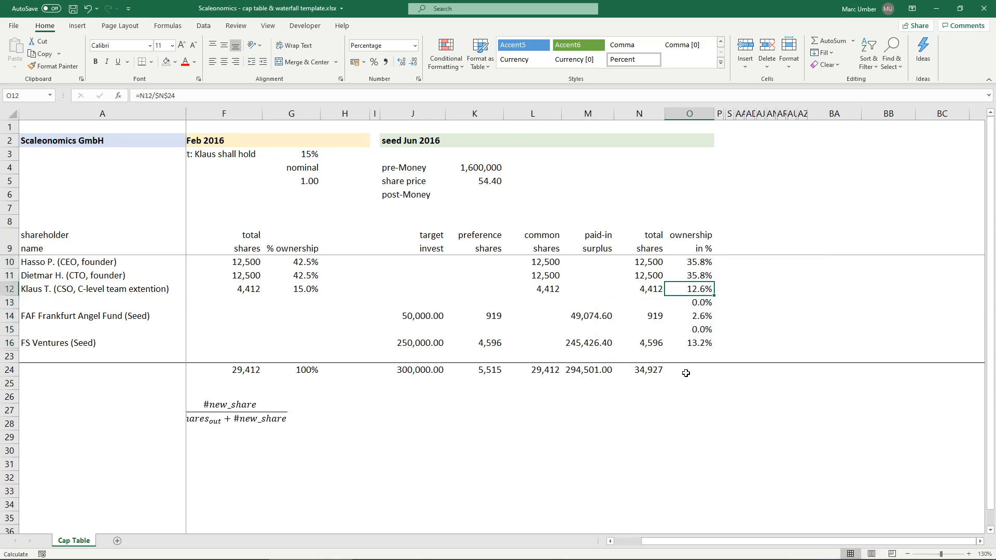
# - Clear the ownership formulas from the blank separator rows in O13 and O15
pyautogui.click(699, 301)
pyautogui.press('Delete')
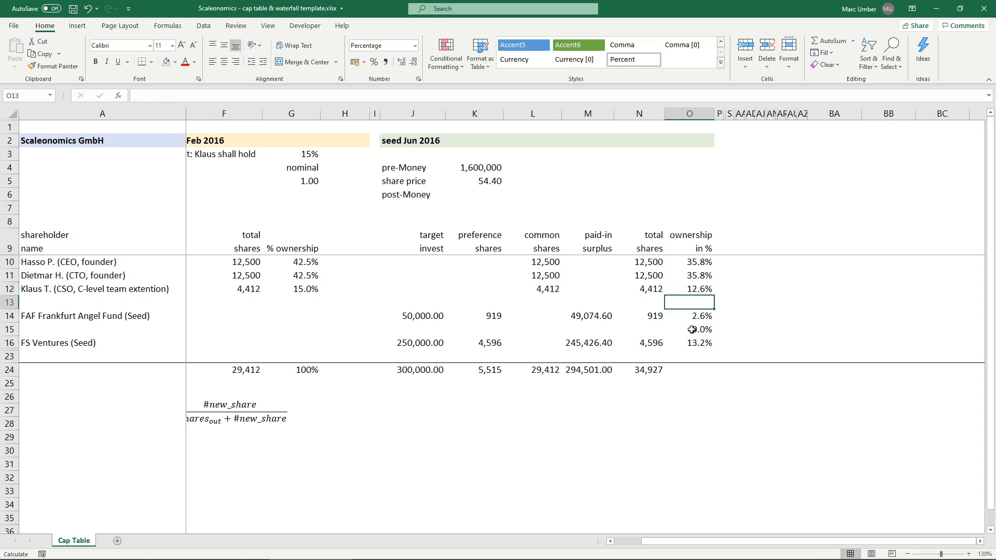
pyautogui.click(693, 328)
pyautogui.press('Delete')
# - Total the ownership percentages in O24 with =SUM(O10:O23)
pyautogui.click(697, 368)
pyautogui.write('=sum(')
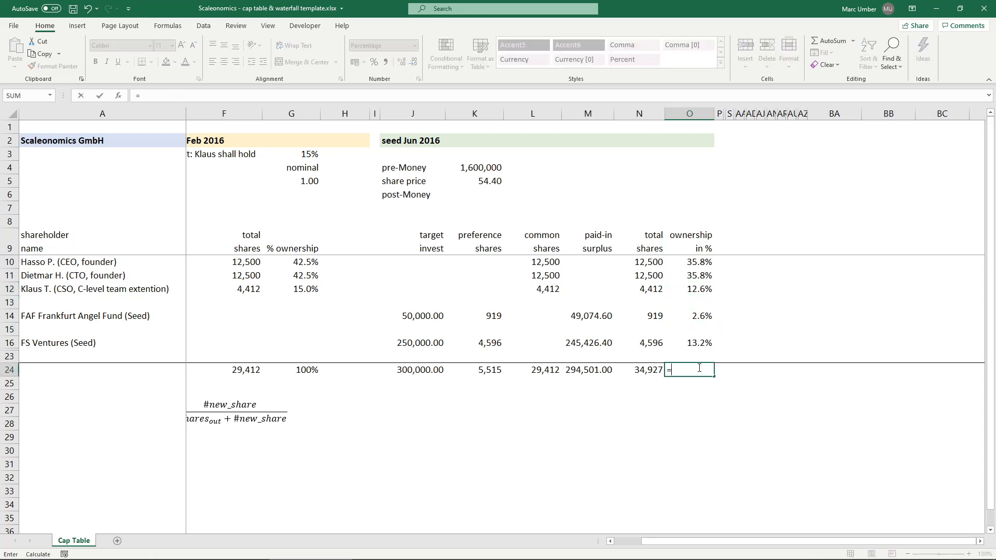
pyautogui.press('Up')
pyautogui.hotkey('shift', 'Up')
pyautogui.hotkey('shift', 'Up')
pyautogui.hotkey('shift', 'Up')
pyautogui.hotkey('shift', 'Up')
pyautogui.hotkey('shift', 'Up')
pyautogui.hotkey('shift', 'Up')
pyautogui.hotkey('shift', 'Up')
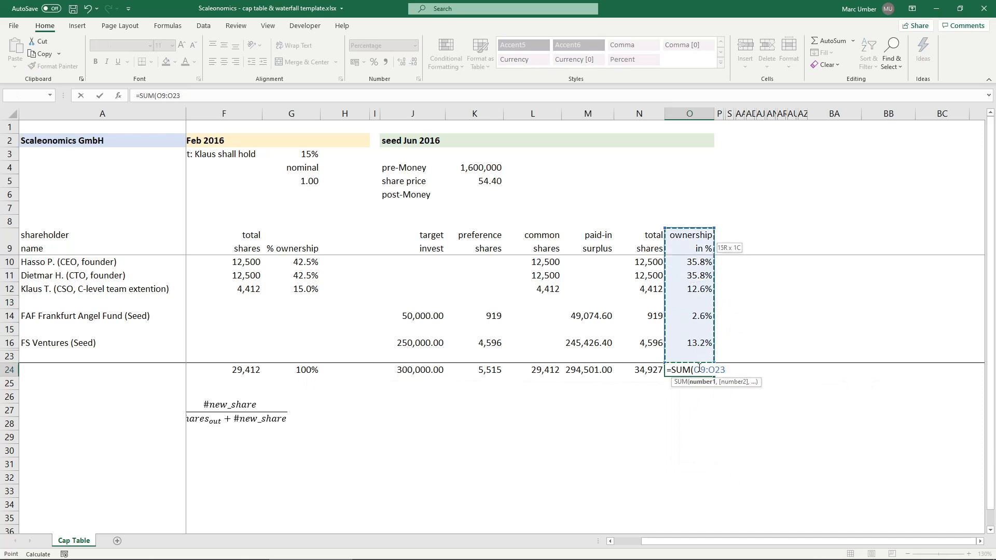
pyautogui.hotkey('ctrl', 'Return')
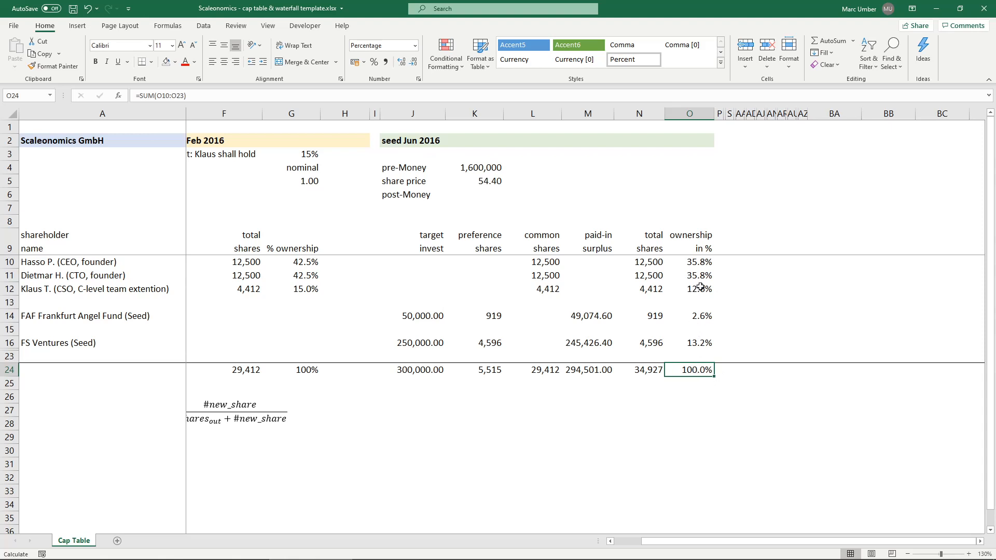
# - Compare the first founder's ownership before and after the seed round, and examine the two seed investors' ownership percentages
pyautogui.moveTo(701, 289); pyautogui.dragTo(685, 261)
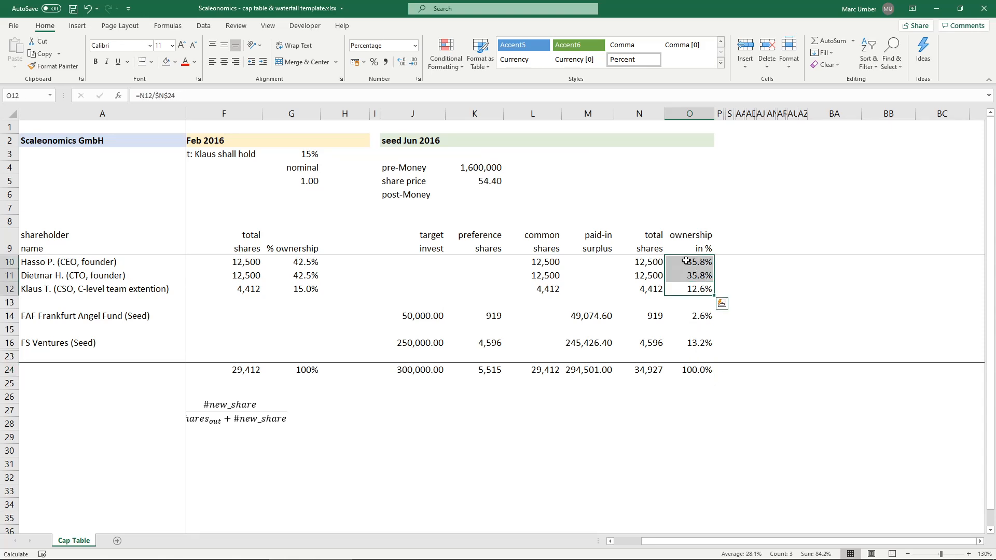
pyautogui.click(683, 260)
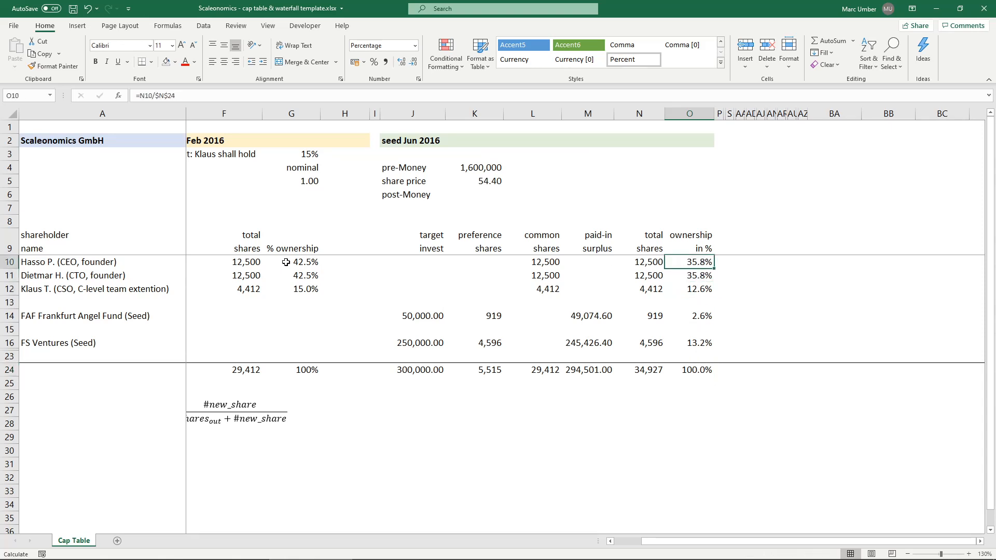
pyautogui.click(286, 263)
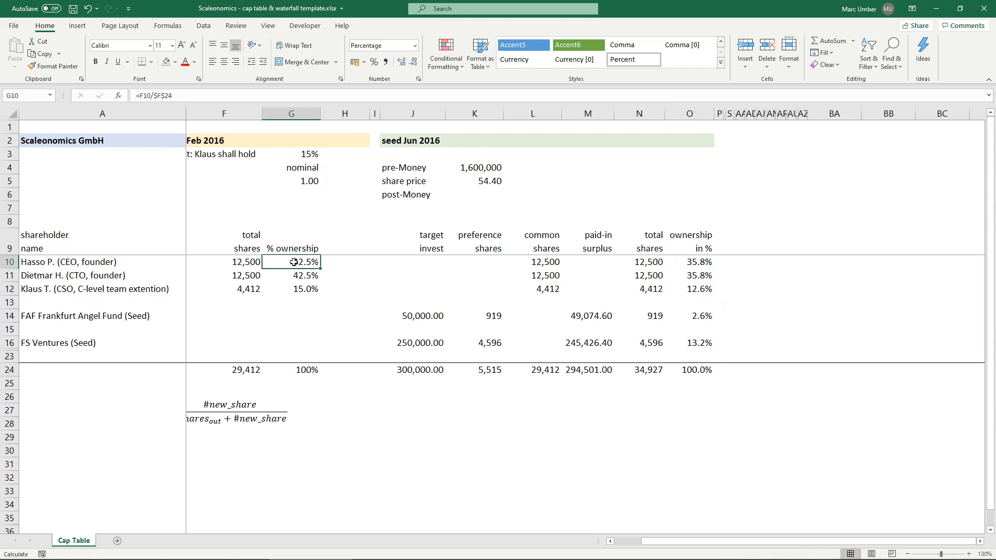
pyautogui.click(681, 261)
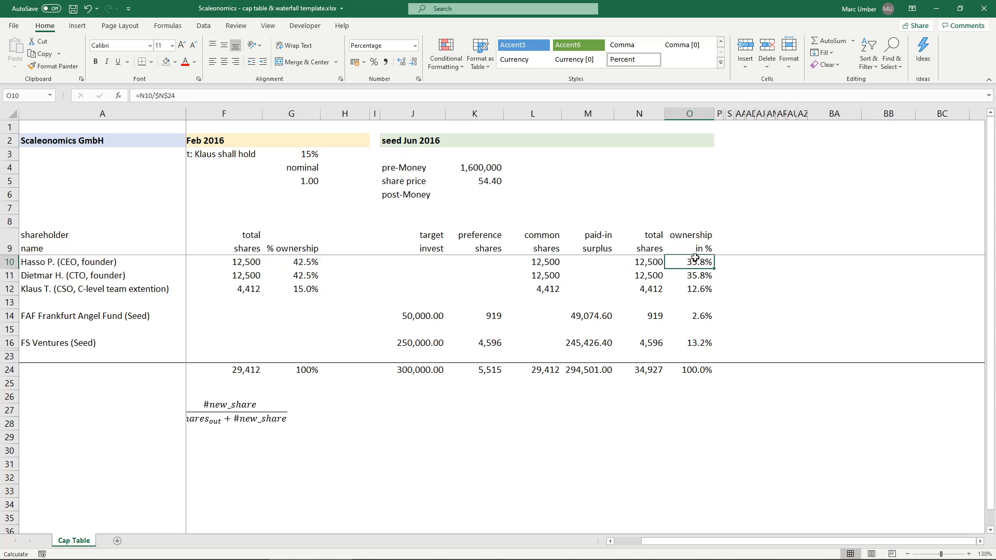
pyautogui.click(700, 344)
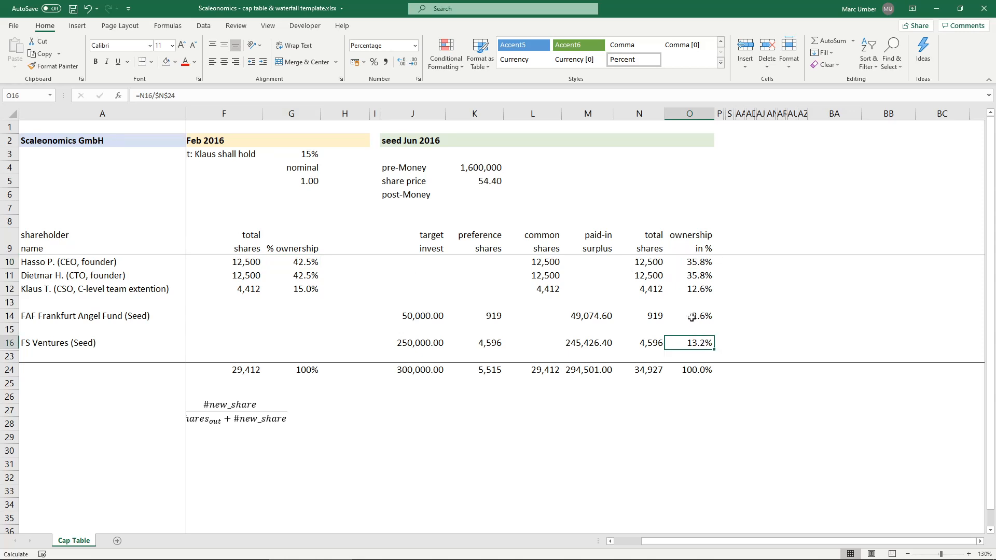
pyautogui.keyDown('ctrl'); pyautogui.click(691, 318); pyautogui.keyUp('ctrl')
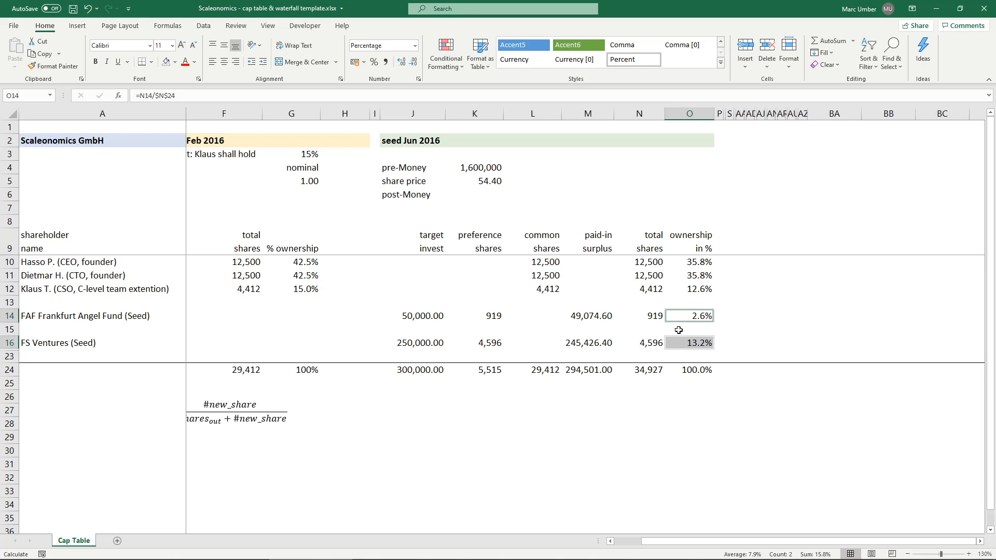
pyautogui.click(678, 329)
pyautogui.click(676, 345)
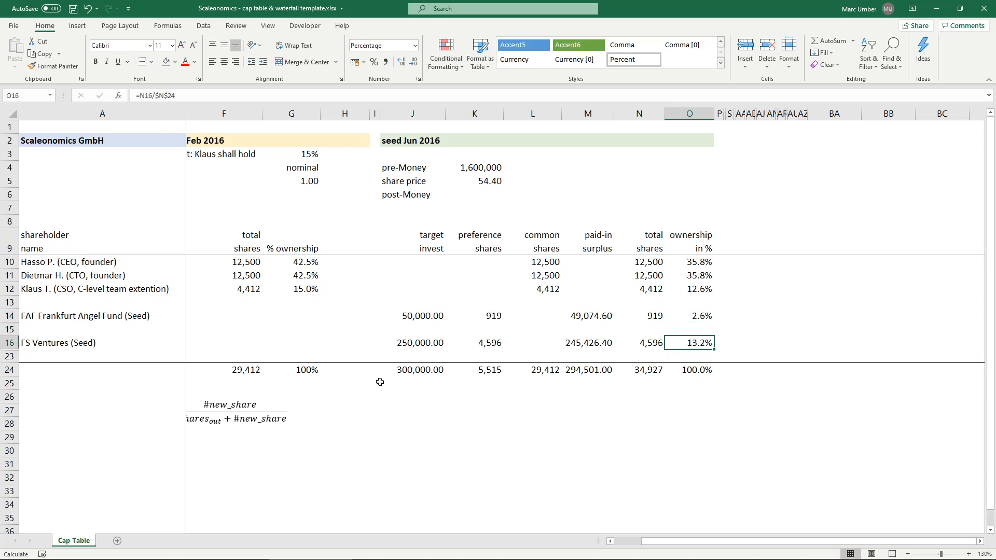
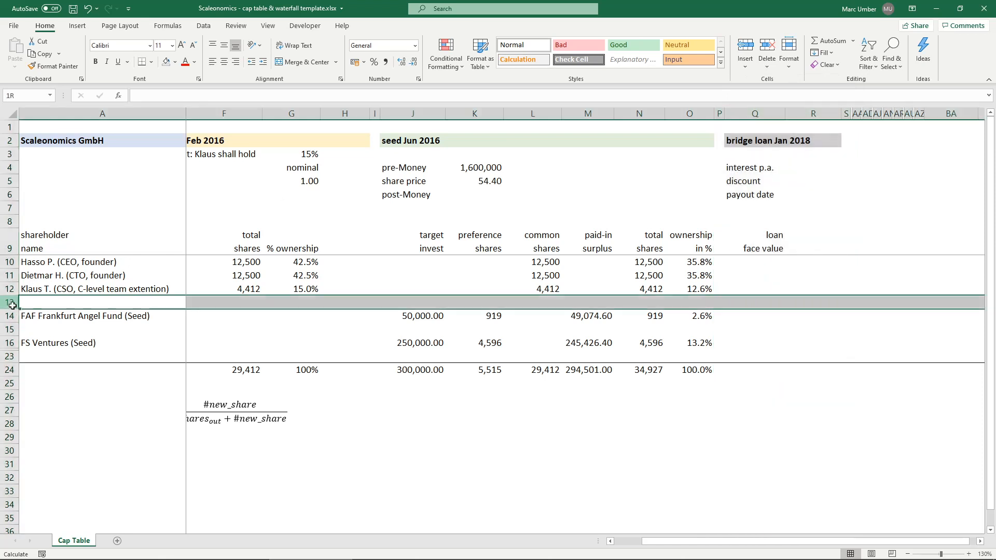
# - Unhide the rows between FS Ventures (Seed) and row 23 that hold the bridge and Unicorn Capital VC entries
pyautogui.rightClick(12, 356)
pyautogui.click(39, 529)
pyautogui.click(757, 143)
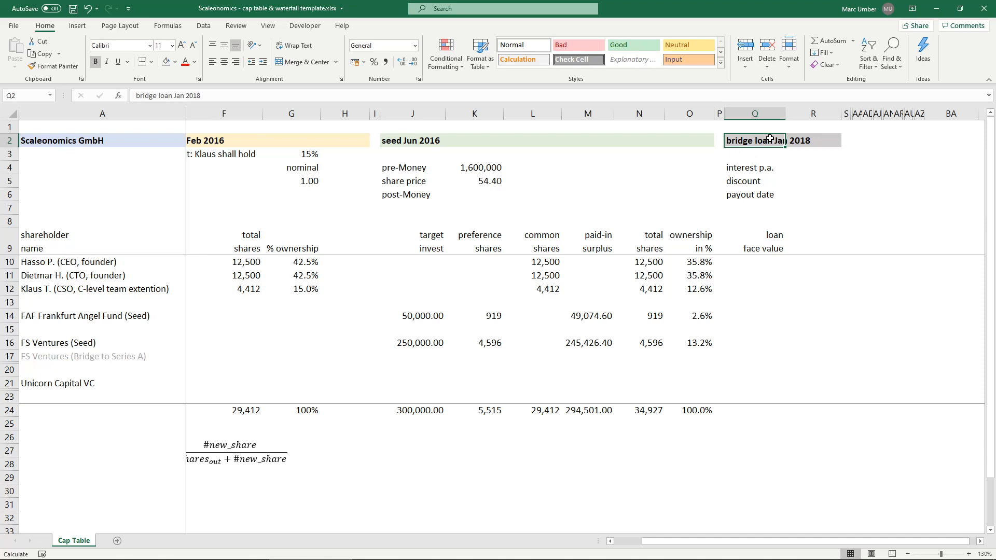
# - Set the bridge loan's annual interest in R4 to 8% and its discount in R5 to 20%
pyautogui.click(761, 166)
pyautogui.click(813, 167)
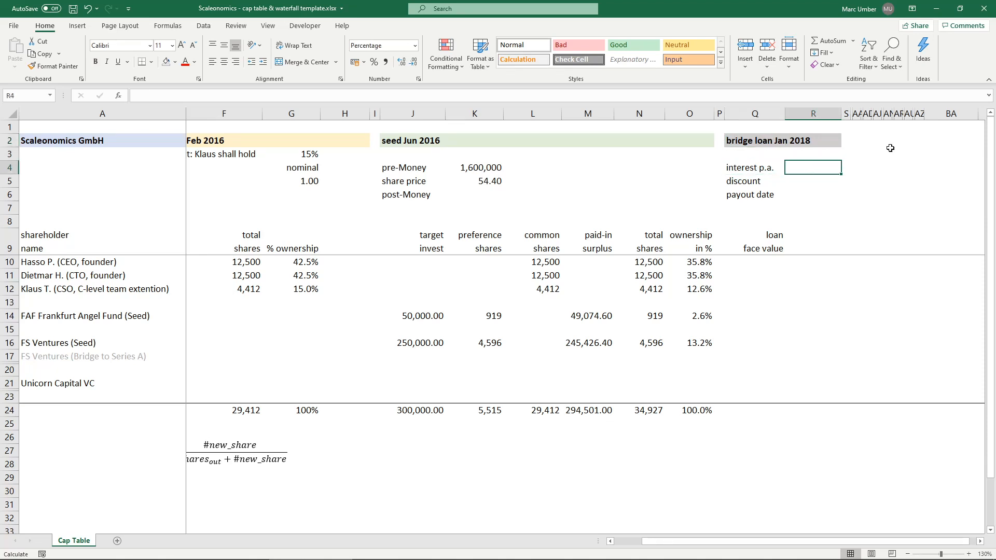
pyautogui.write('8')
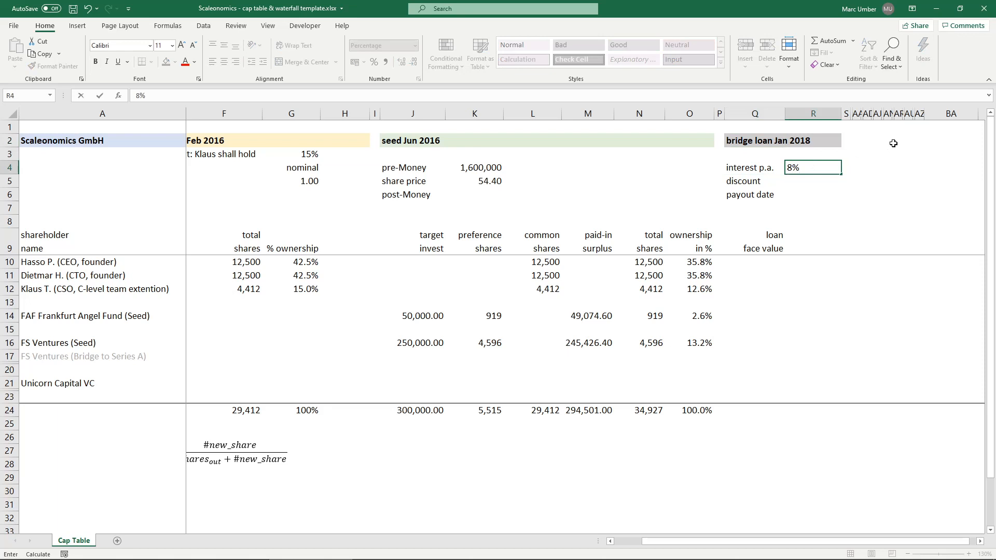
pyautogui.press('Return')
pyautogui.write('20')
pyautogui.press('Return')
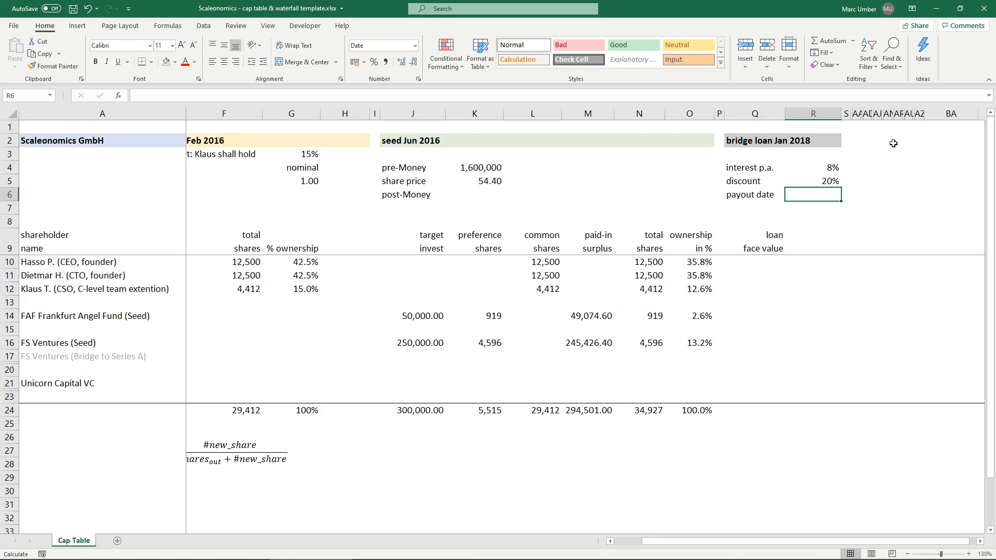
# - Enter 15/01/2018 as the bridge loan's payout date in R6
pyautogui.write('15/')
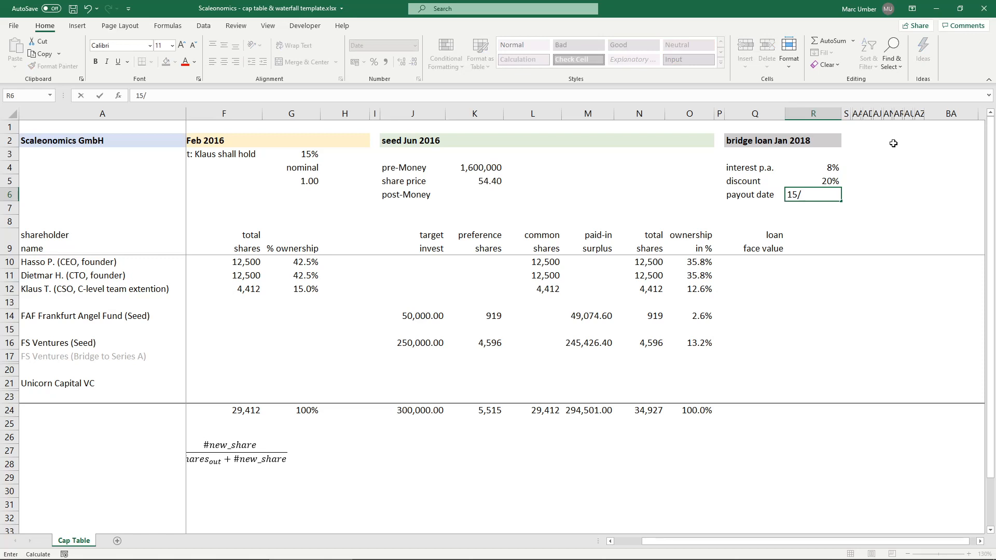
pyautogui.write('01/2018')
pyautogui.press('Return')
pyautogui.press('Up')
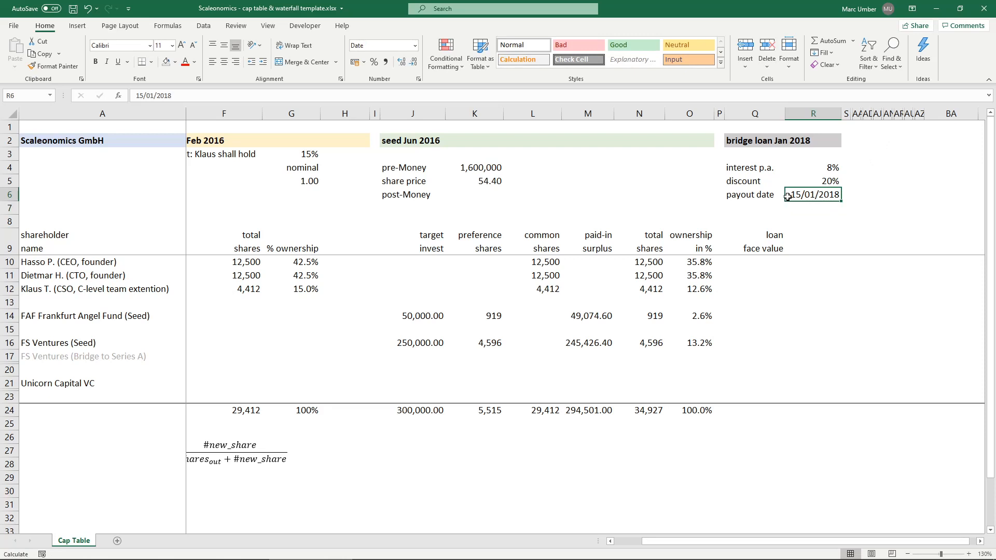
# - Enter a loan amount of 250000 for FS Ventures (Bridge to Series A) in R17, formatted with two decimals
pyautogui.click(760, 341)
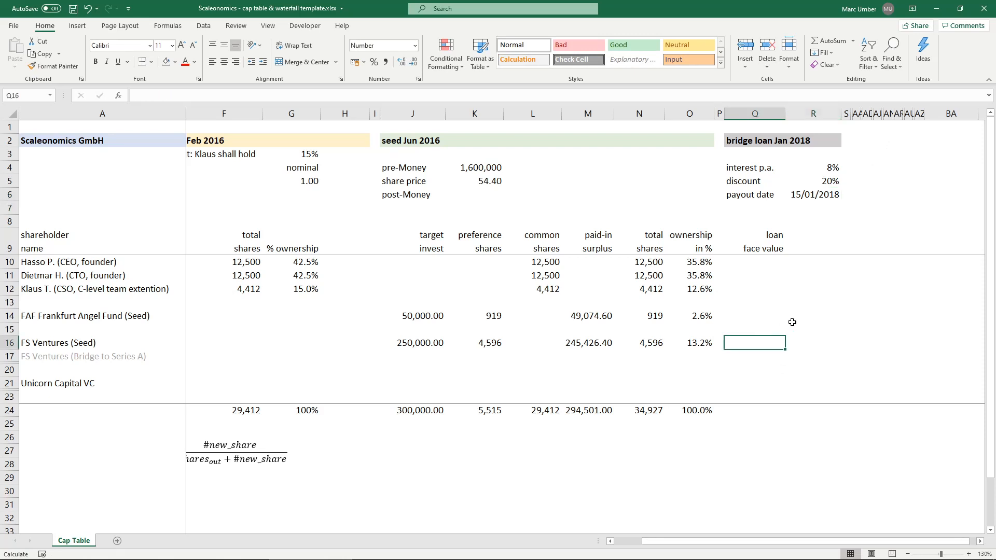
pyautogui.press('Down')
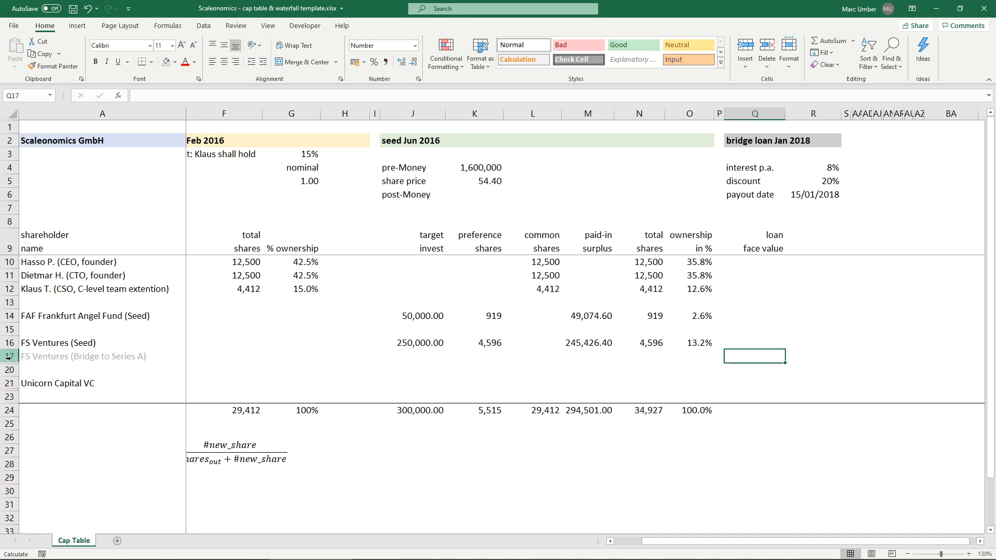
pyautogui.click(46, 356)
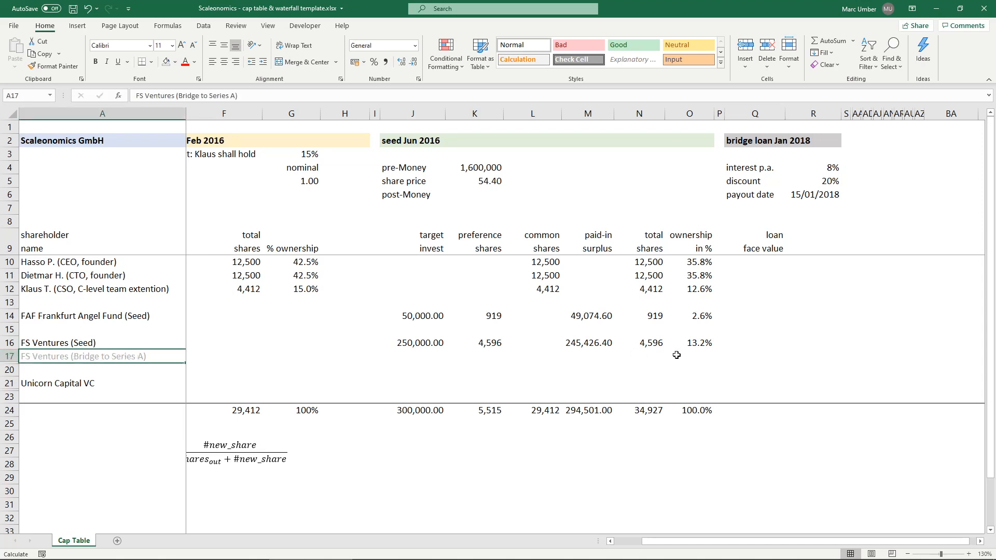
pyautogui.press('Right')
pyautogui.press('Right')
pyautogui.press('Right')
pyautogui.press('Right')
pyautogui.press('Right')
pyautogui.press('Right')
pyautogui.press('Right')
pyautogui.press('Right')
pyautogui.press('Right')
pyautogui.press('Right')
pyautogui.press('Right')
pyautogui.press('Right')
pyautogui.press('Right')
pyautogui.press('Right')
pyautogui.press('Right')
pyautogui.press('Right')
pyautogui.press('Right')
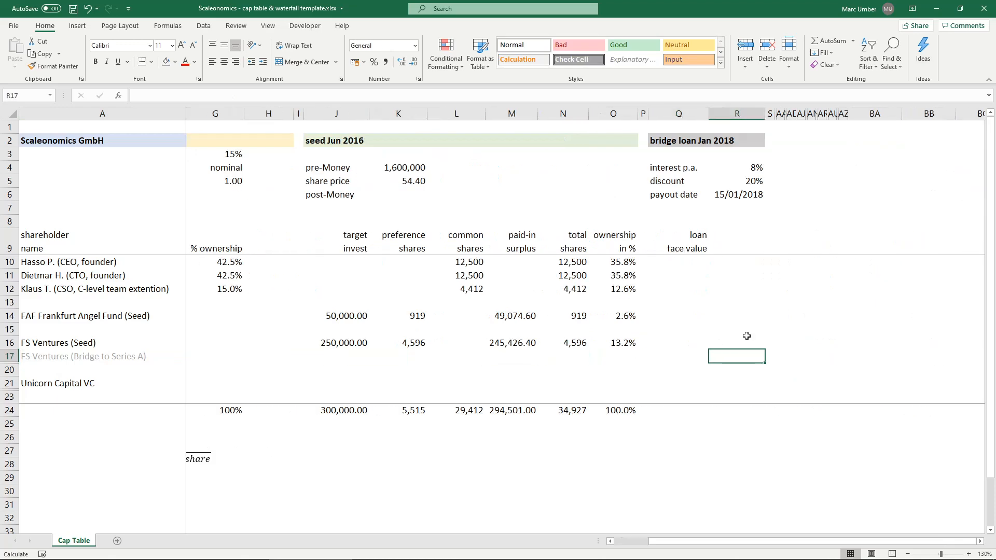
pyautogui.write('250000')
pyautogui.press('Return')
pyautogui.press('Up')
pyautogui.click(400, 62)
pyautogui.click(400, 62)
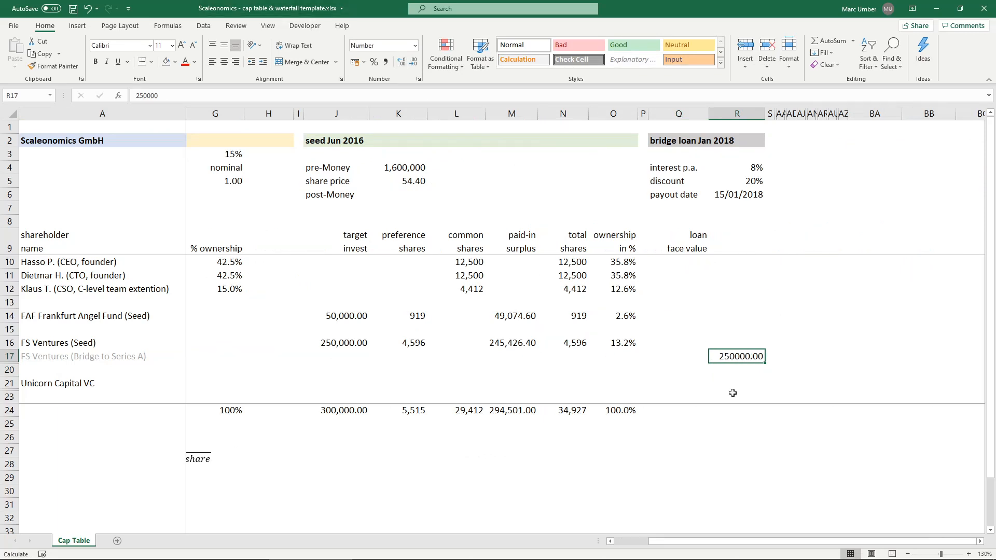
# - Total the bridge loan column in R24 with =SUM(R10:R23)
pyautogui.click(748, 408)
pyautogui.write('=SUM(')
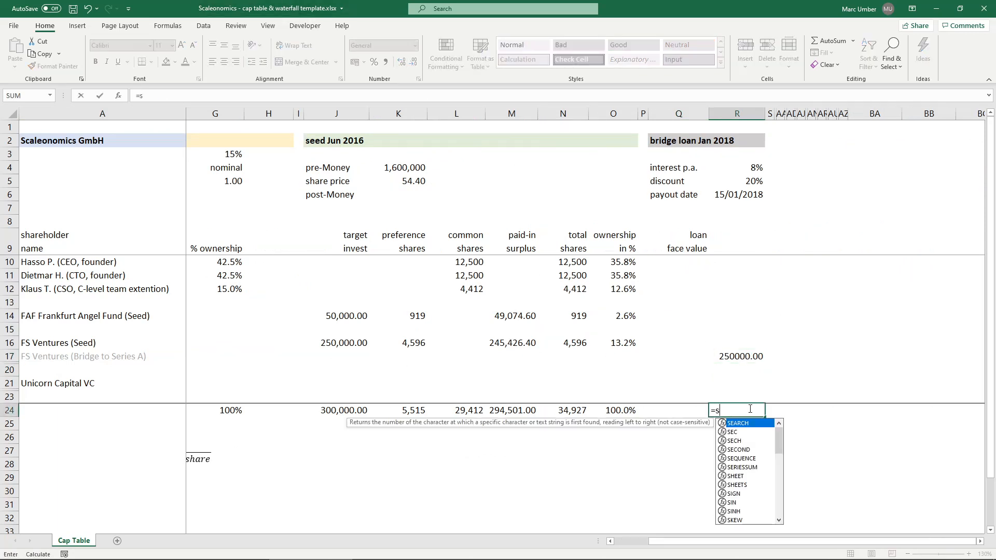
pyautogui.press('Up')
pyautogui.hotkey('ctrl', 'shift', 'Up')
pyautogui.hotkey('ctrl', 'shift', 'Up')
pyautogui.hotkey('shift', 'Down')
pyautogui.hotkey('shift', 'Down')
pyautogui.hotkey('shift', 'Down')
pyautogui.hotkey('shift', 'Down')
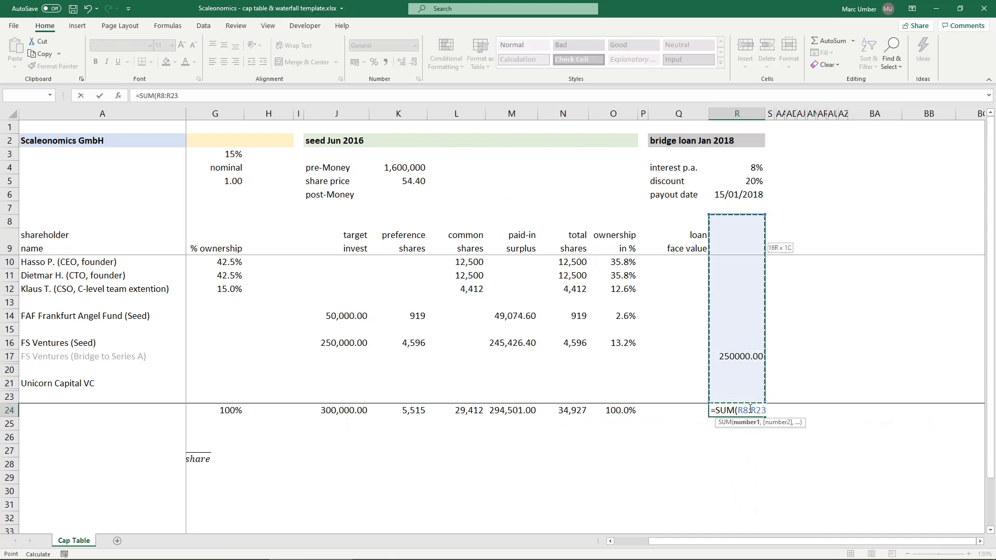
pyautogui.press('Return')
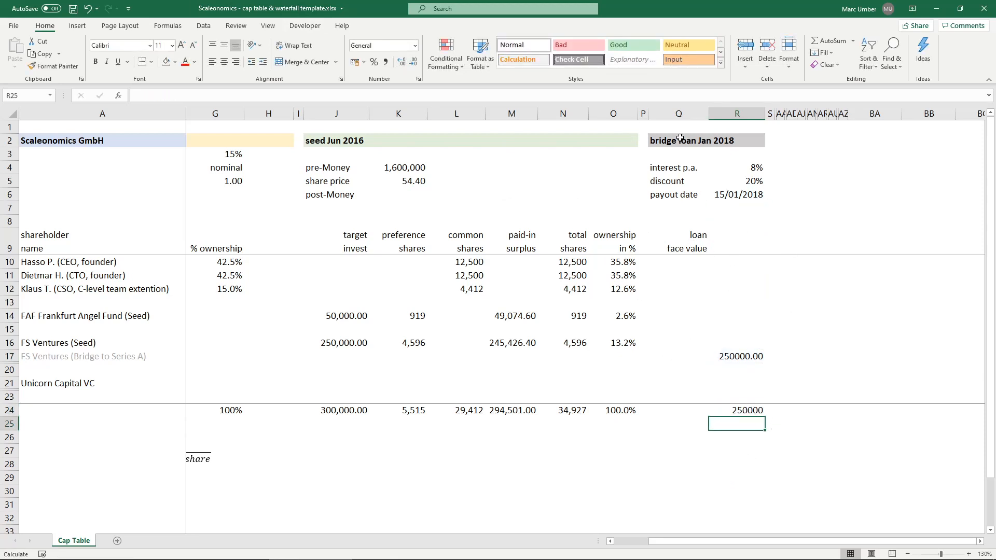
pyautogui.moveTo(680, 138); pyautogui.dragTo(740, 412)
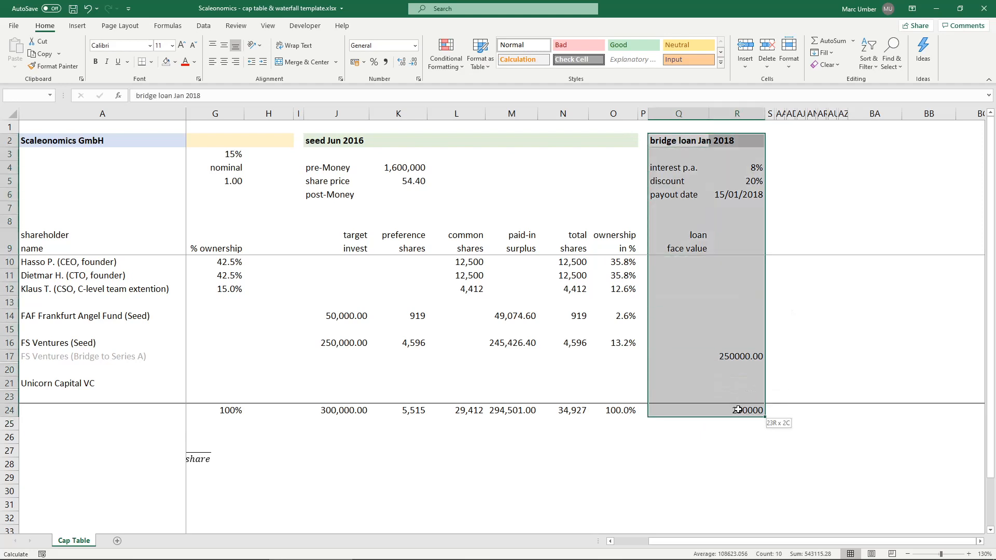
pyautogui.click(740, 412)
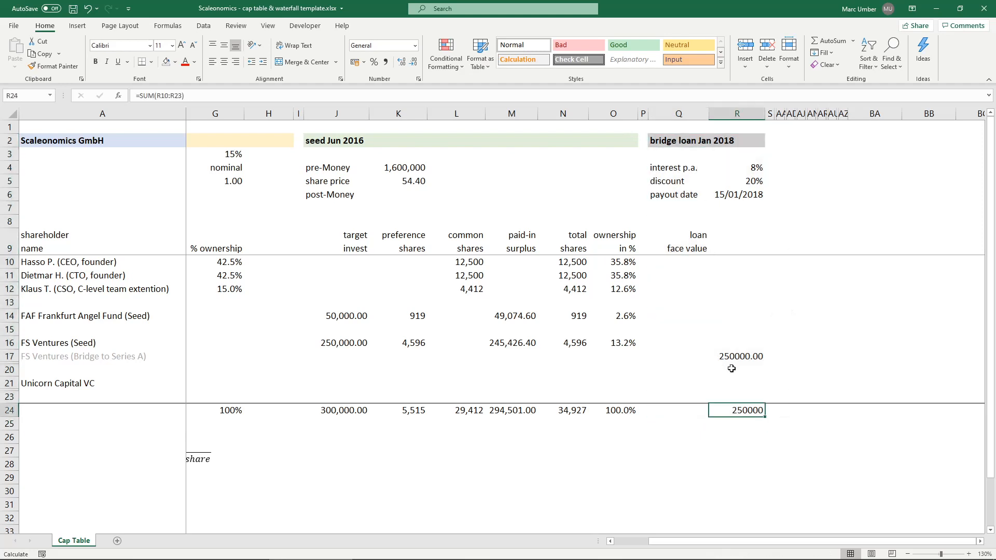
pyautogui.click(736, 353)
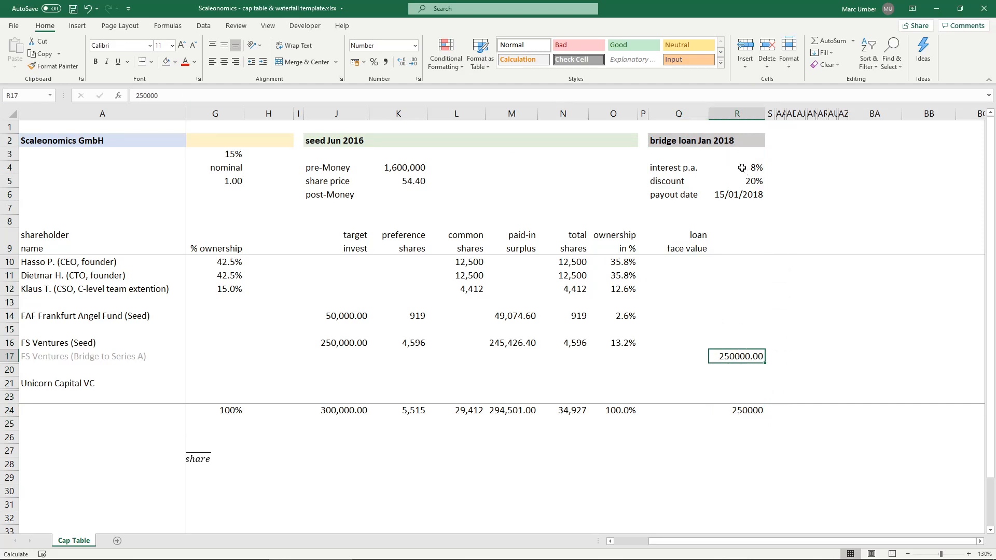
# - Unhide the columns between S and AA that hold the series A Jul 2019 block
pyautogui.moveTo(770, 113); pyautogui.dragTo(779, 112)
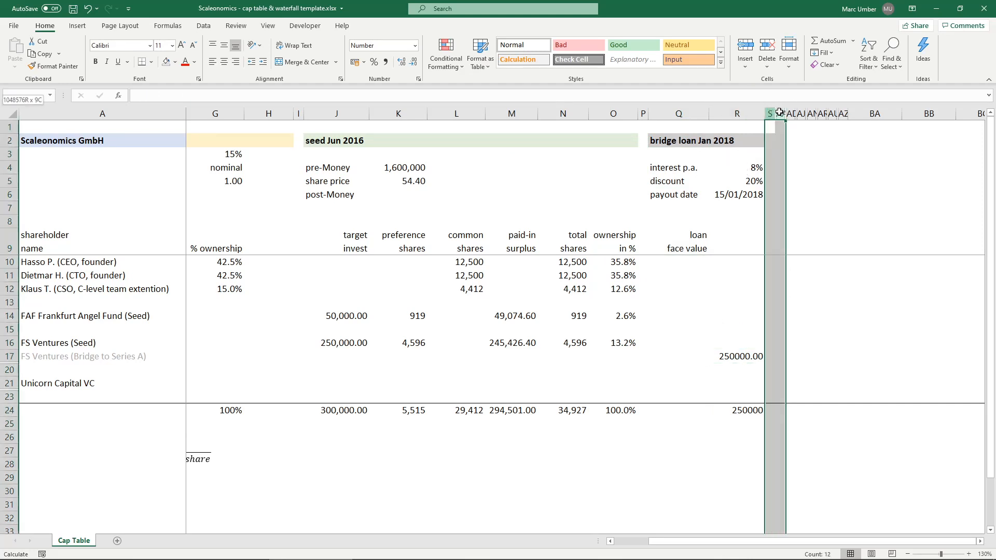
pyautogui.rightClick(779, 113)
pyautogui.click(822, 287)
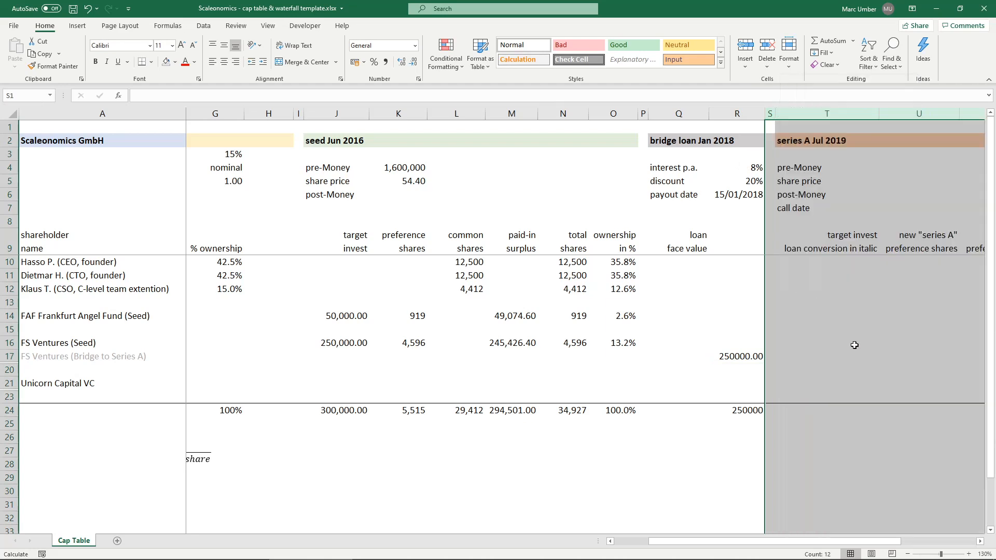
pyautogui.moveTo(829, 541); pyautogui.dragTo(877, 542)
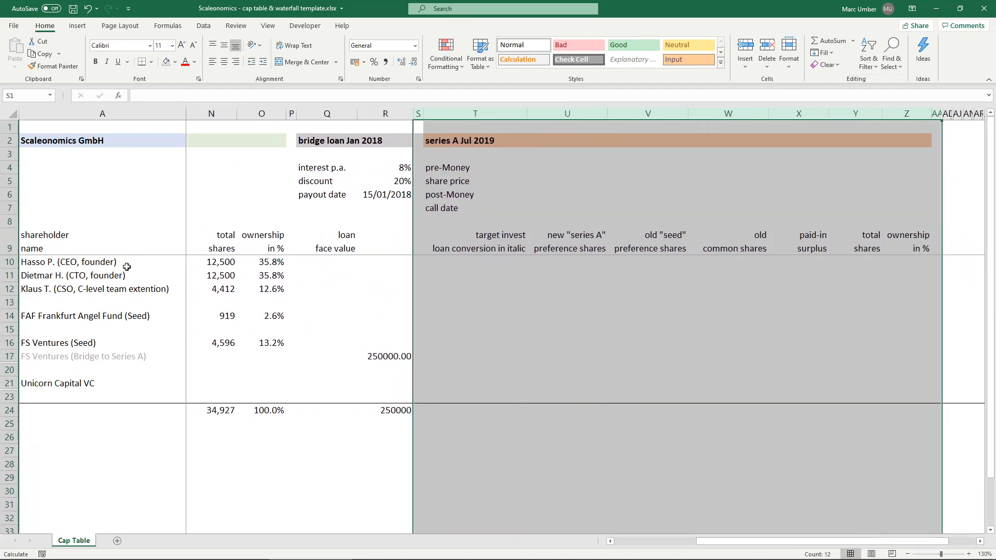
# - Unhide the FS Ventures (Serie A) row between rows 17 and 20
pyautogui.click(48, 384)
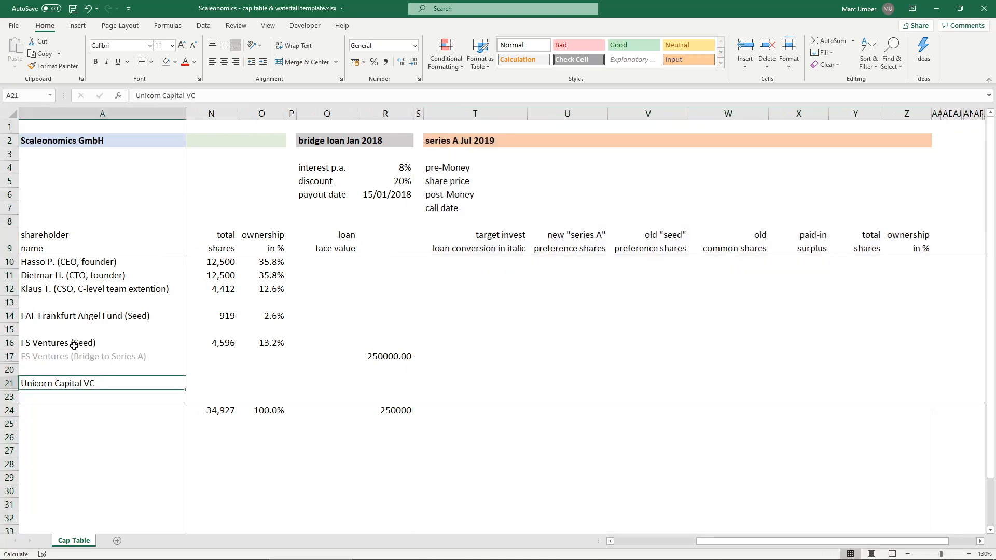
pyautogui.click(70, 342)
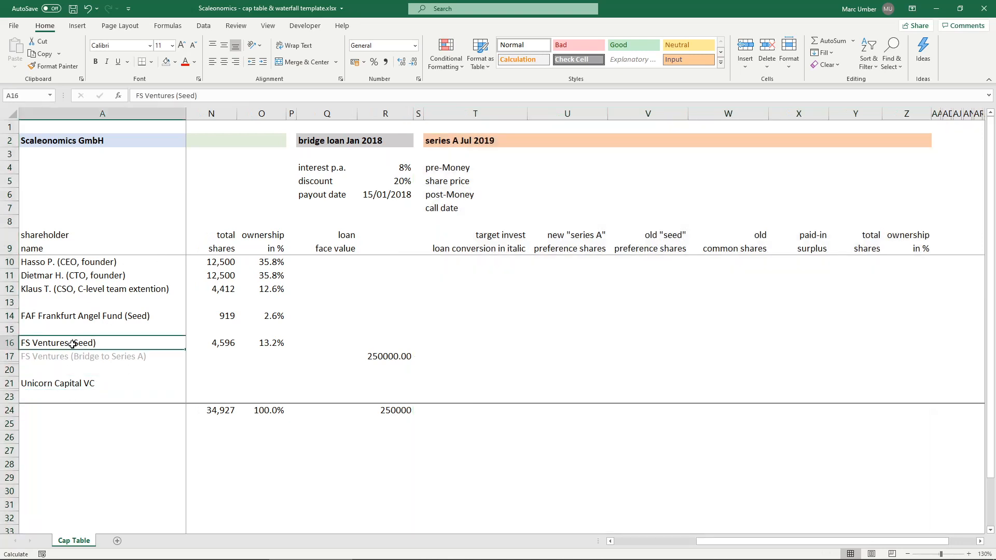
pyautogui.moveTo(9, 358); pyautogui.dragTo(13, 366)
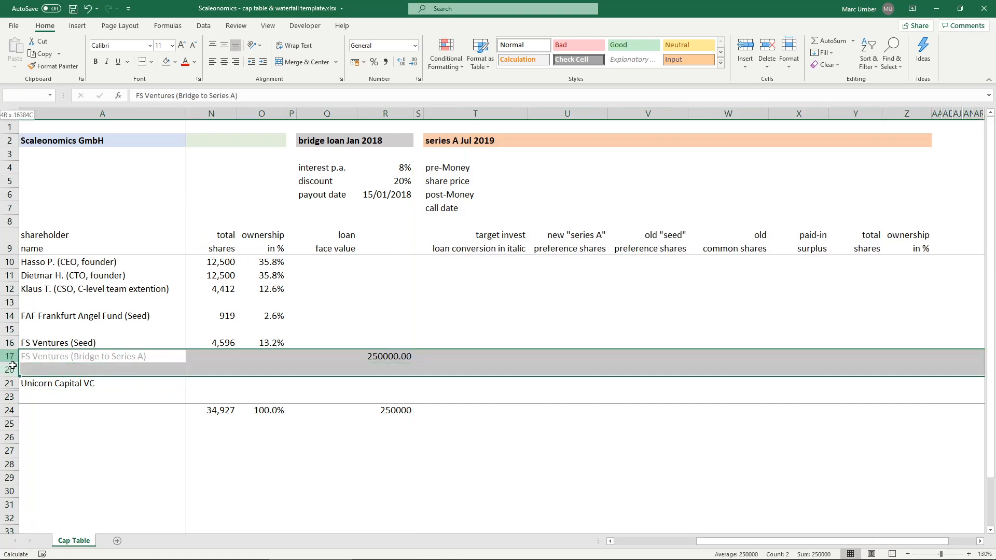
pyautogui.rightClick(13, 367)
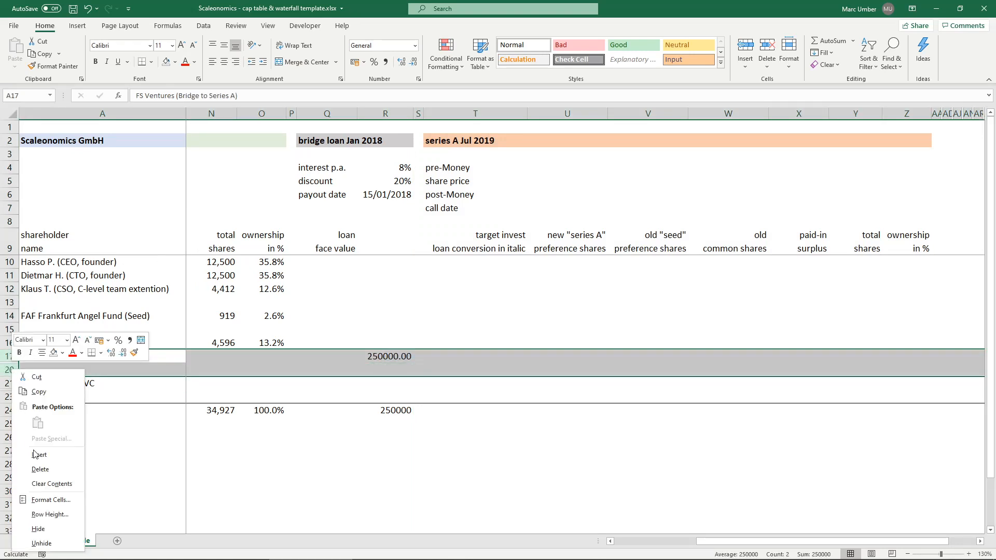
pyautogui.click(42, 543)
pyautogui.click(62, 369)
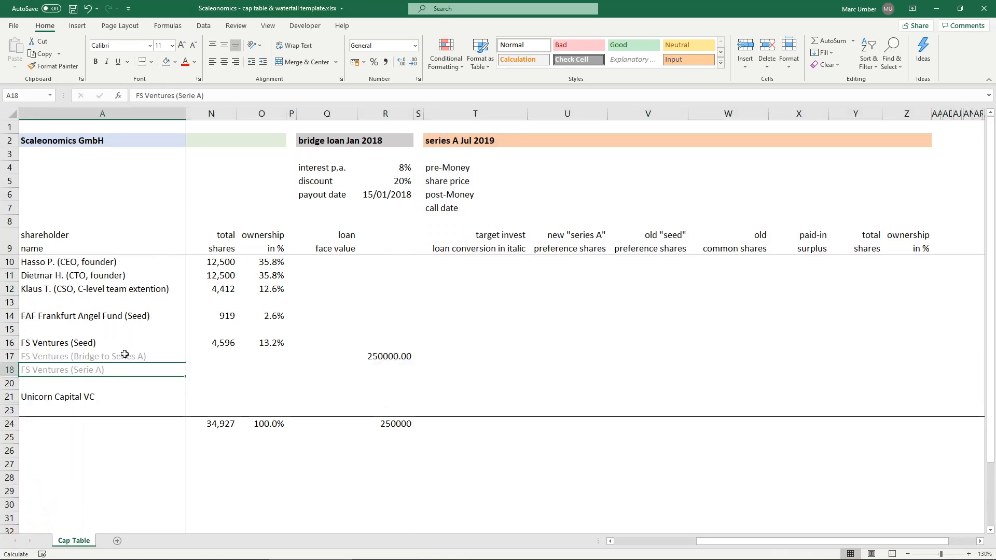
pyautogui.click(392, 356)
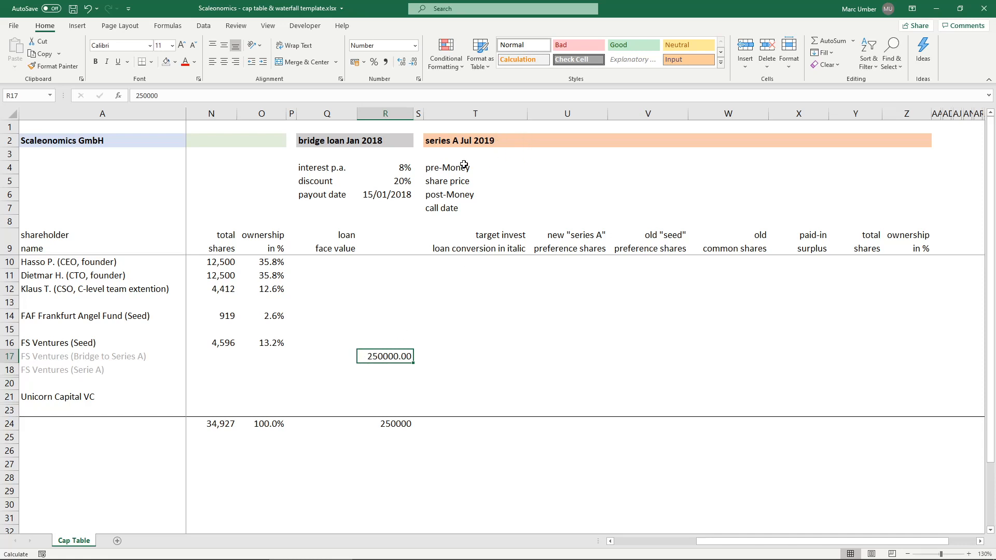
# - Enter 10,000,000 as the series A pre-money valuation in U4
pyautogui.click(547, 167)
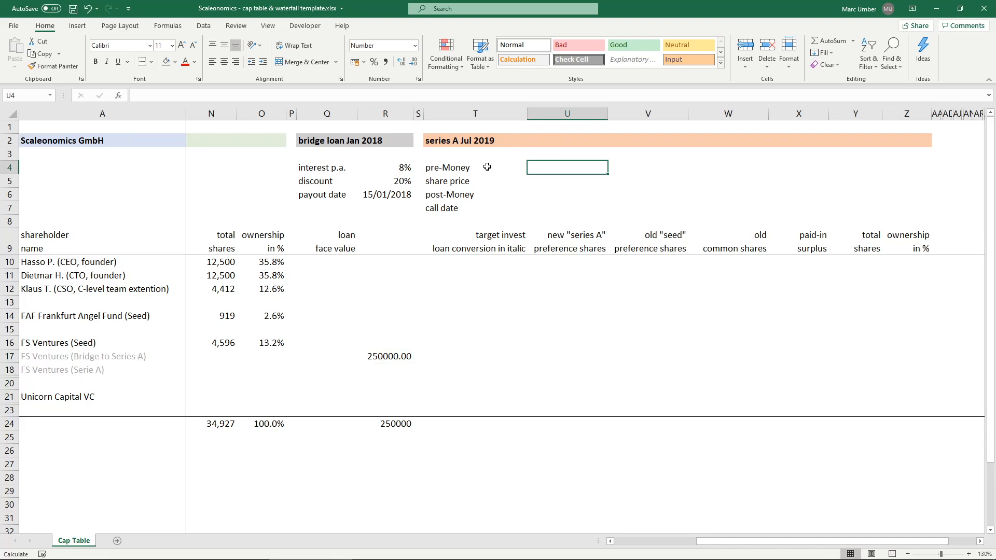
pyautogui.write('10,000,')
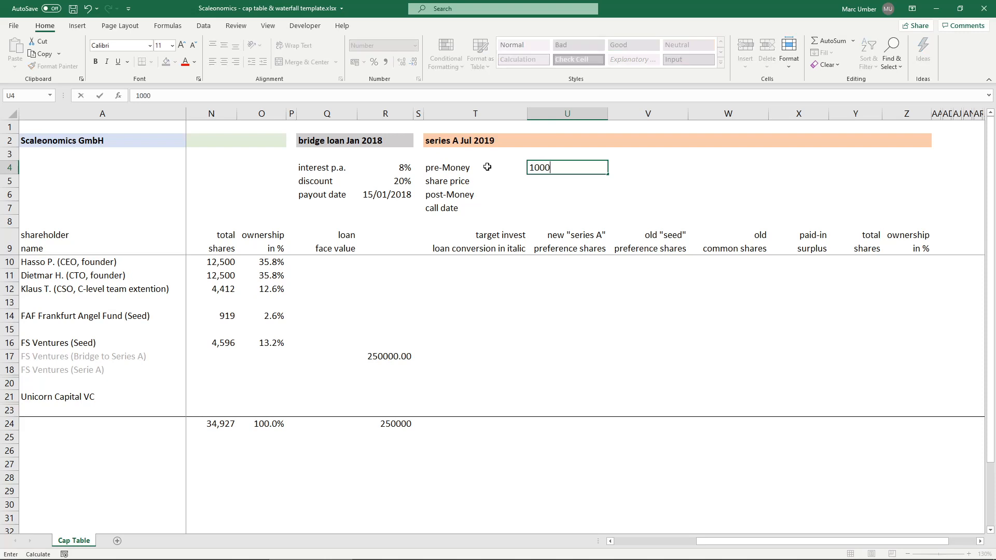
pyautogui.write('000')
pyautogui.press('Return')
# - Calculate the series A share price in U5 as pre-money divided by total seed shares with =U4/N24
pyautogui.write('=')
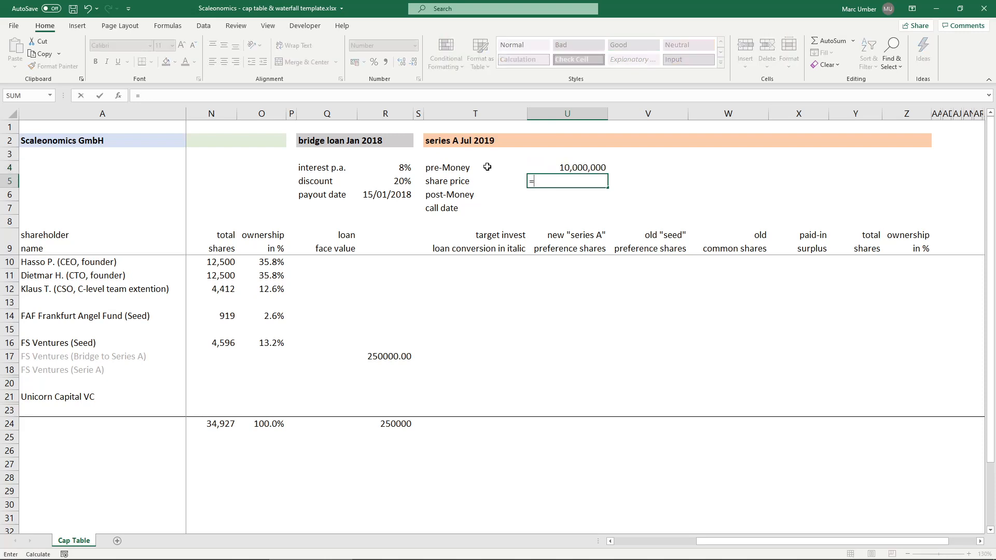
pyautogui.press('Up')
pyautogui.write('/')
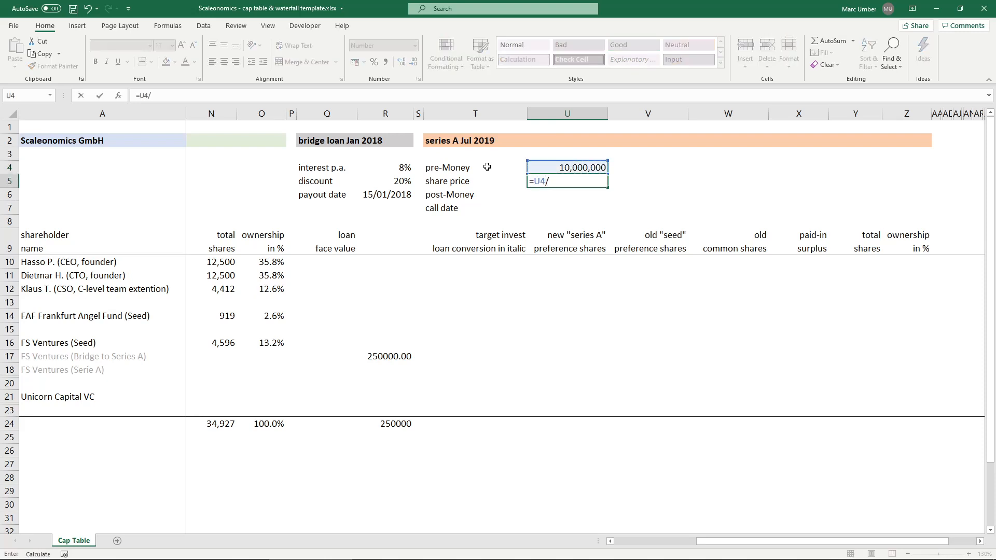
pyautogui.click(220, 423)
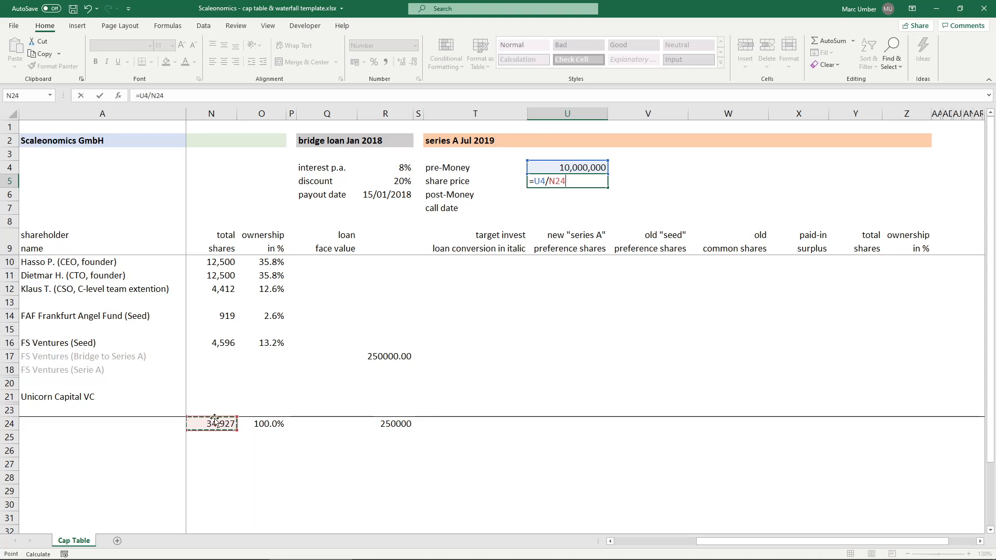
pyautogui.press('Return')
pyautogui.press('Up')
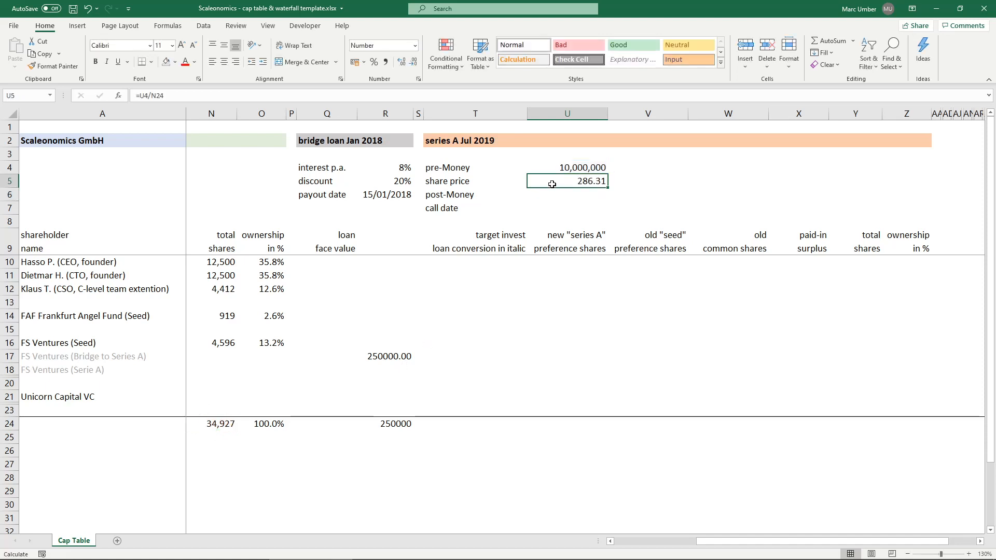
# - Round the series A share price in U5 to two decimals with =ROUND(U4/N24,2)
pyautogui.click(138, 96)
pyautogui.write('round')
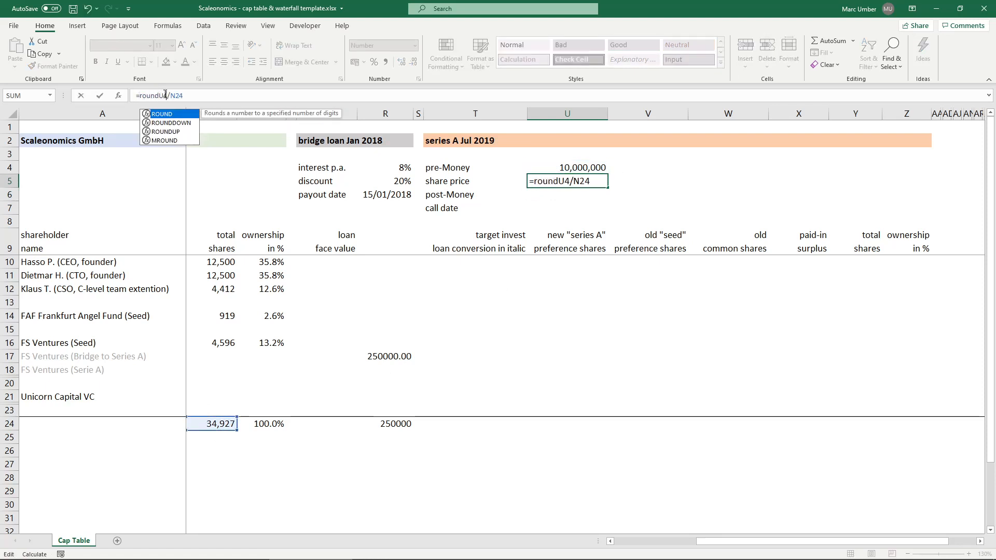
pyautogui.press('Tab')
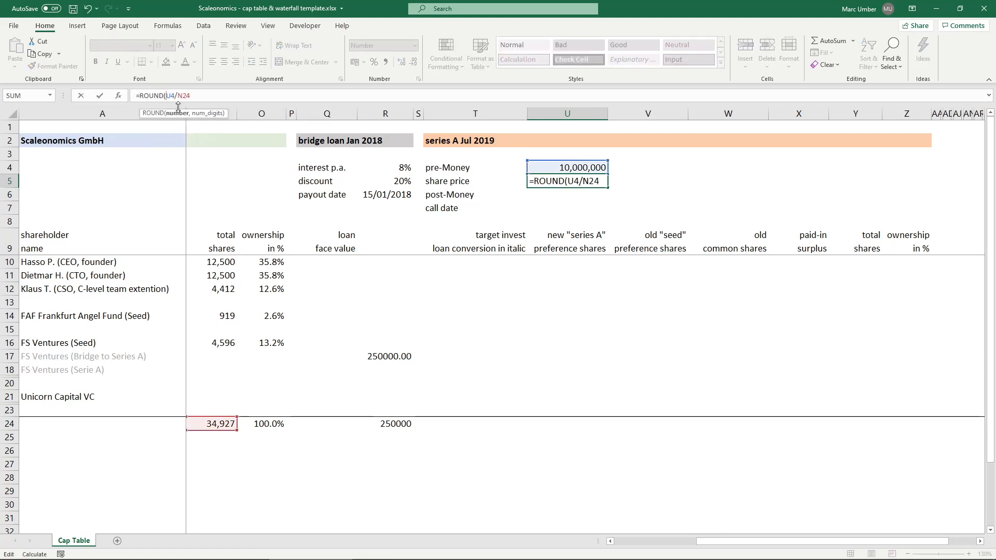
pyautogui.click(220, 96)
pyautogui.write(',2')
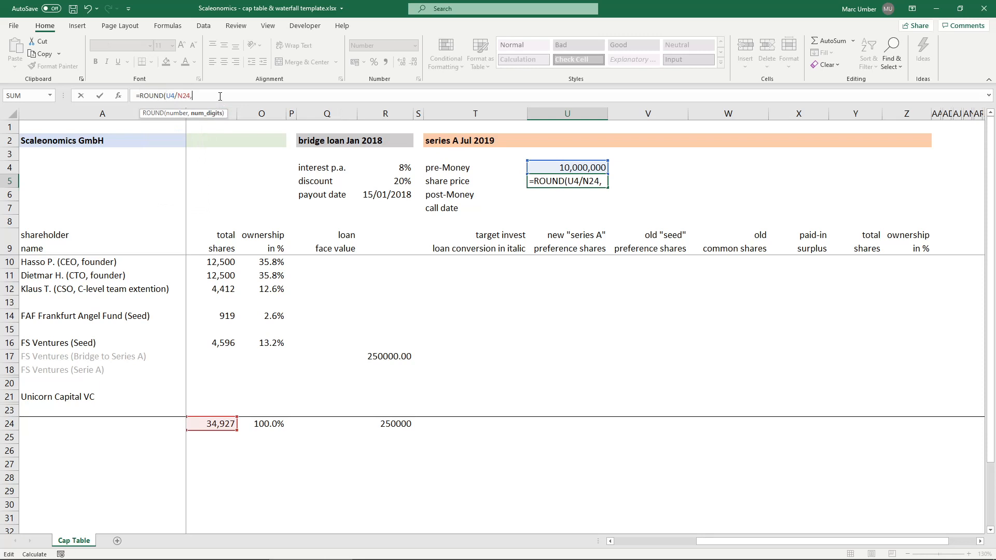
pyautogui.press('BackSpace')
pyautogui.write('2)')
pyautogui.press('Return')
pyautogui.press('Up')
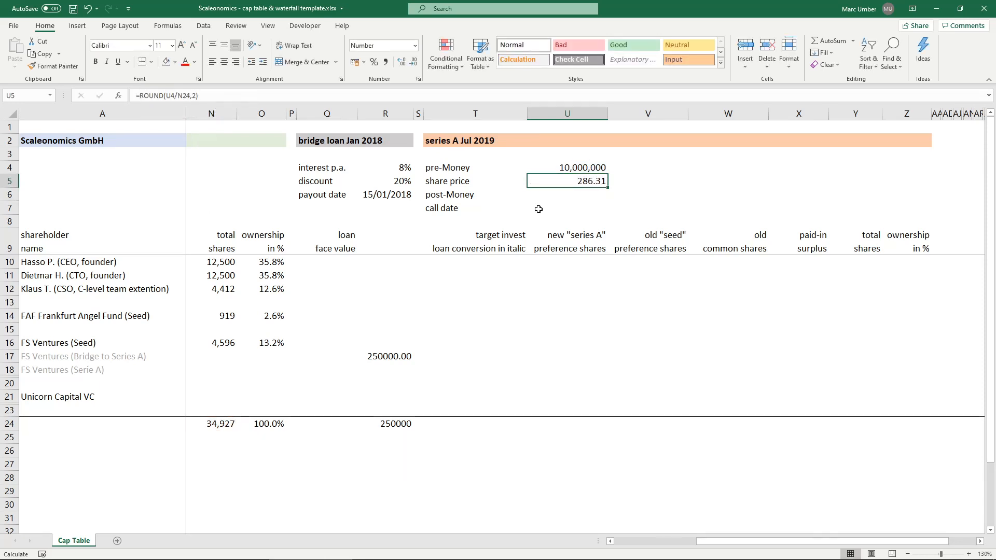
# - Enter 15/07/2019 as the series A call date in U7
pyautogui.click(438, 209)
pyautogui.click(578, 207)
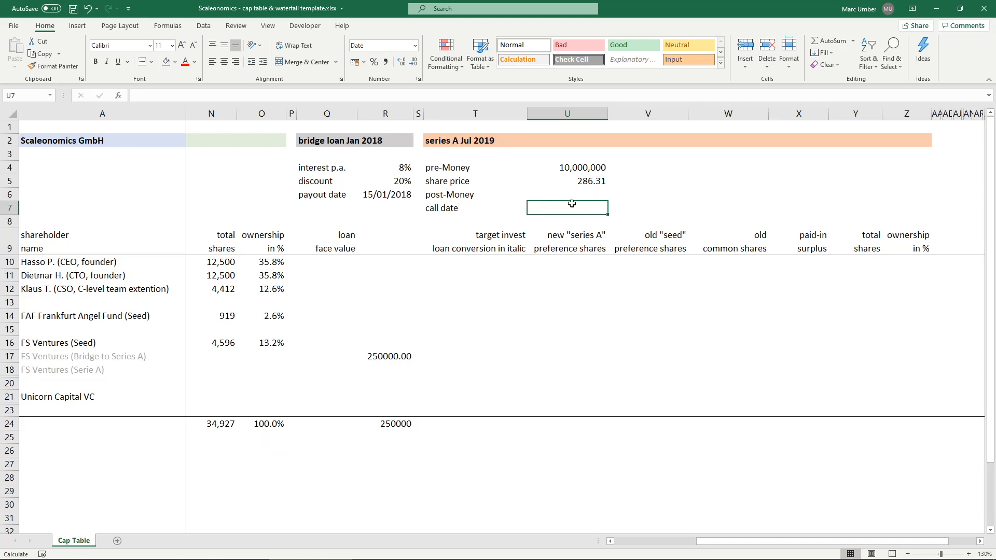
pyautogui.write('15/')
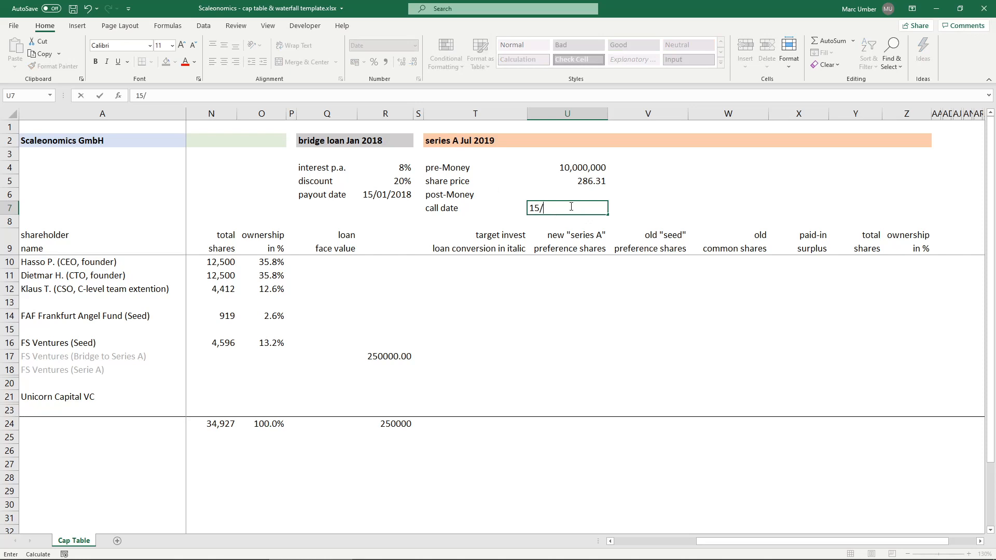
pyautogui.write('07/2019')
pyautogui.press('Return')
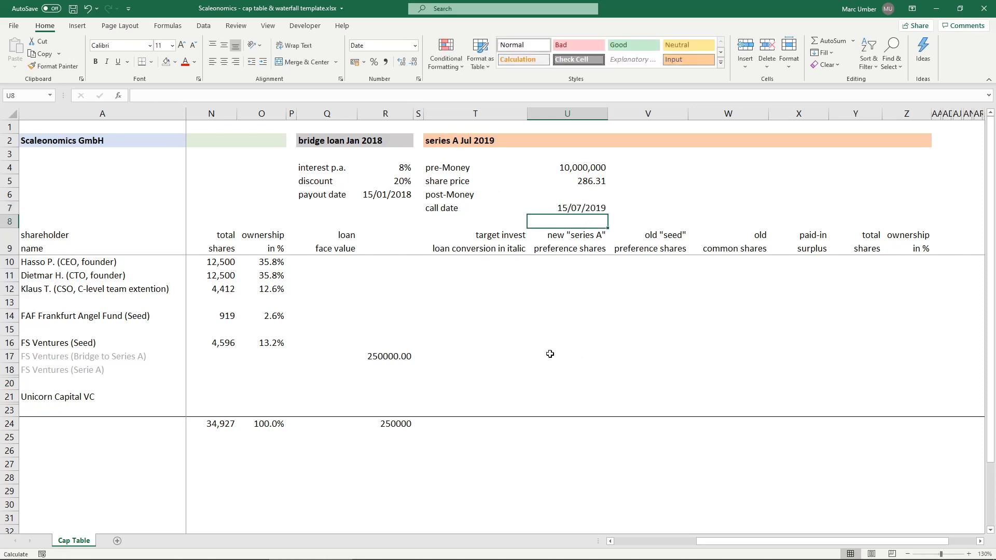
# - Enter 2,000,000 as Unicorn Capital VC's series A target investment in T21
pyautogui.click(466, 356)
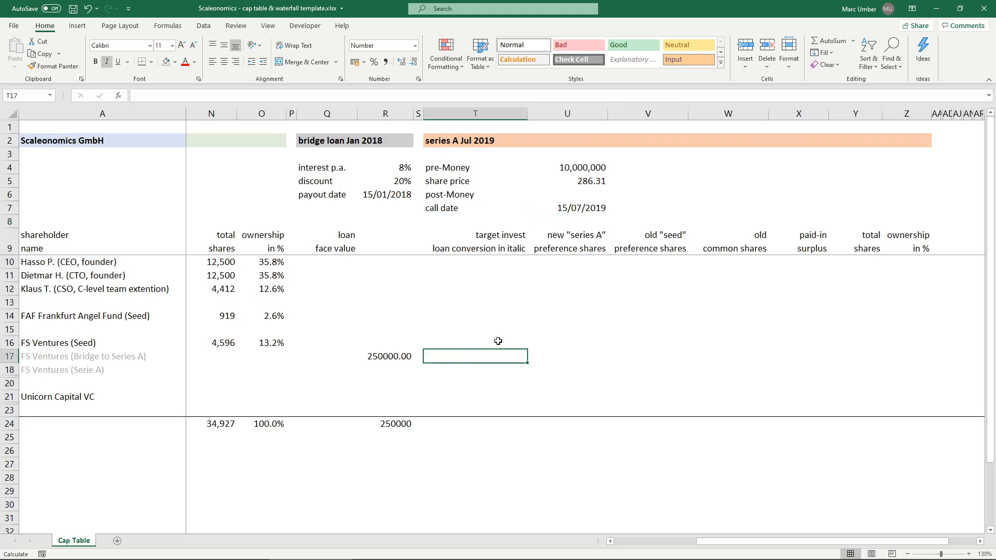
pyautogui.press('Down')
pyautogui.press('Down')
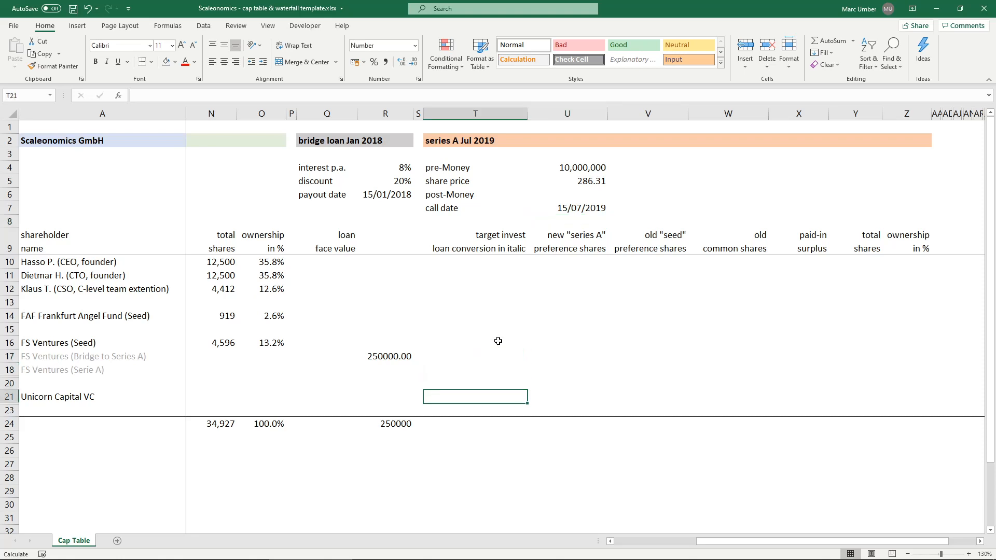
pyautogui.write('2,000,')
pyautogui.write('000000')
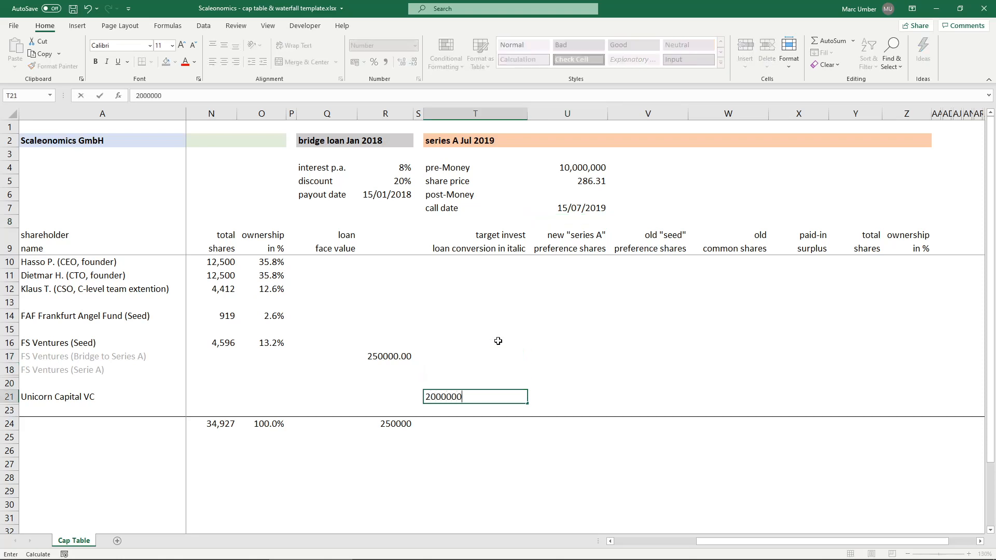
pyautogui.hotkey('ctrl', 'Return')
# - Enter 500,000 as the target investment of FS Ventures (Serie A) in T18
pyautogui.press('Up')
pyautogui.press('Up')
pyautogui.press('Up')
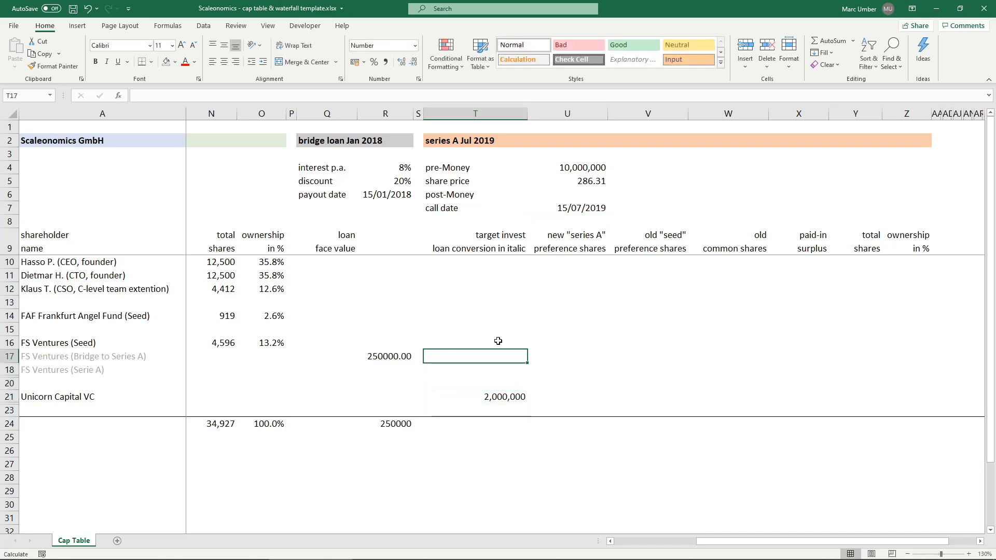
pyautogui.press('Down')
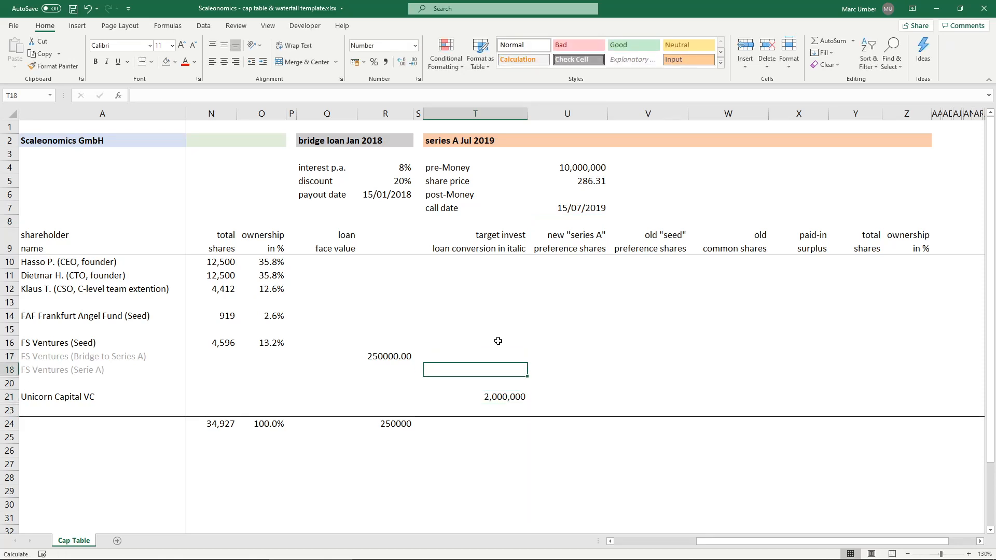
pyautogui.write('500000')
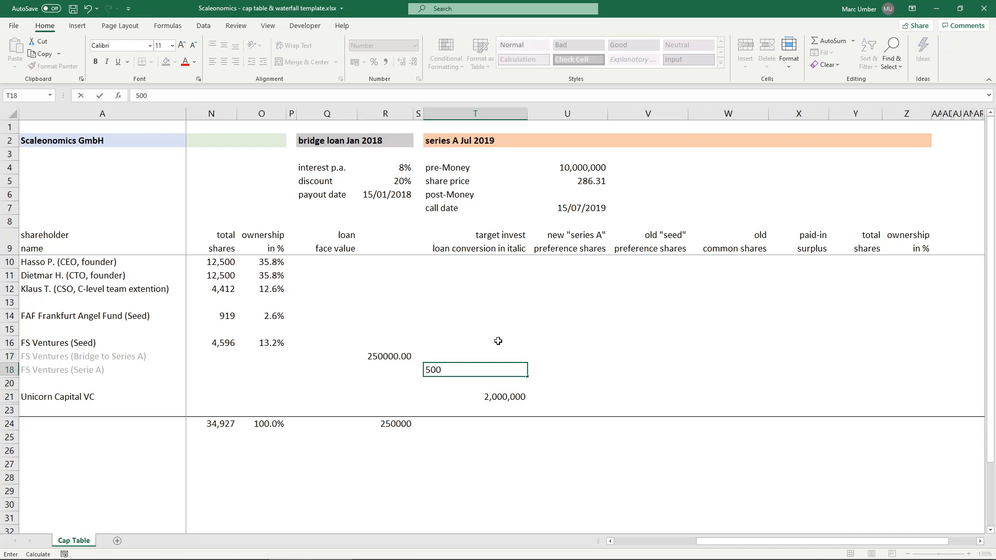
pyautogui.press('Return')
pyautogui.press('Up')
pyautogui.press('Up')
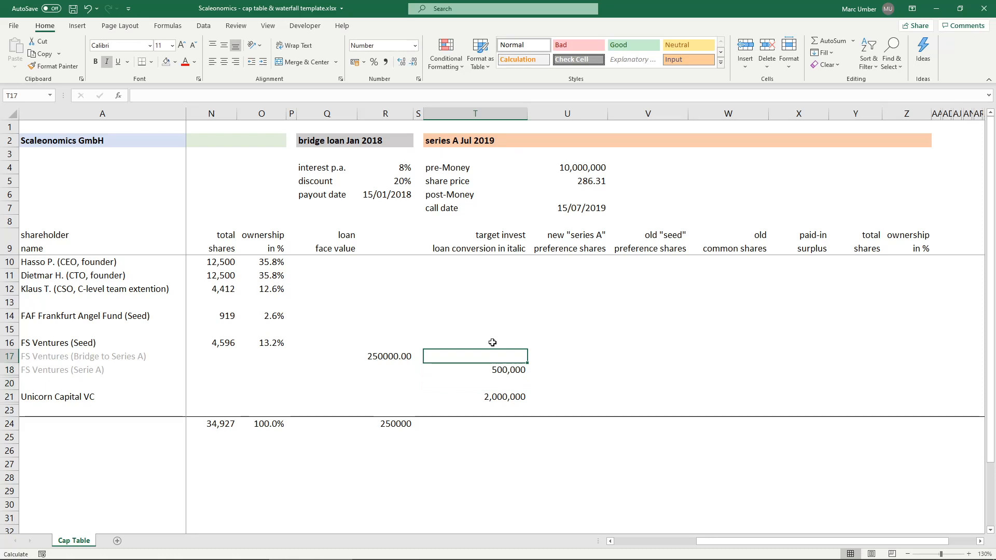
# - Build Unicorn Capital VC's new preference share formula in U21 by dividing target investment T21 by share price U5
pyautogui.click(504, 397)
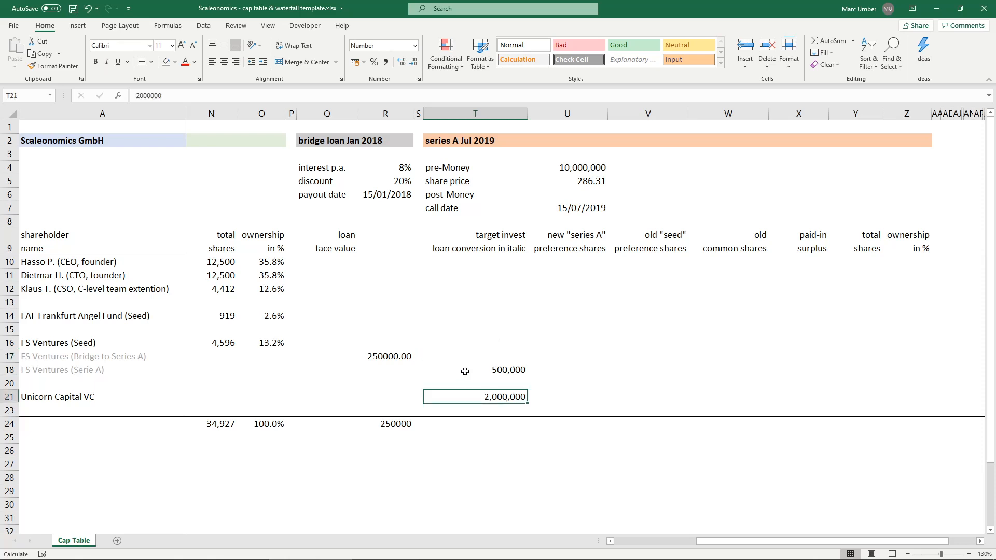
pyautogui.click(463, 370)
pyautogui.click(463, 398)
pyautogui.click(568, 397)
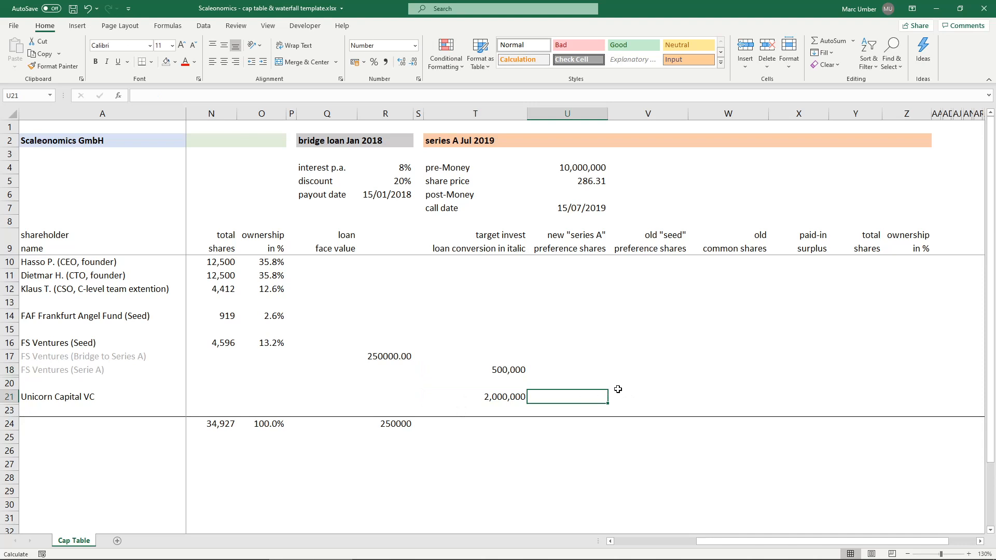
pyautogui.write('=')
pyautogui.press('Left')
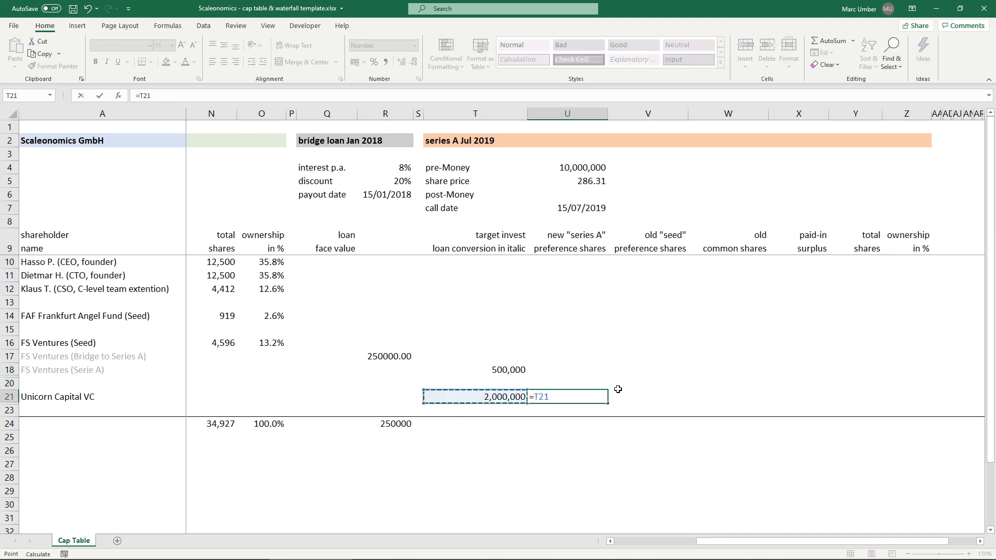
pyautogui.write('/')
pyautogui.click(586, 182)
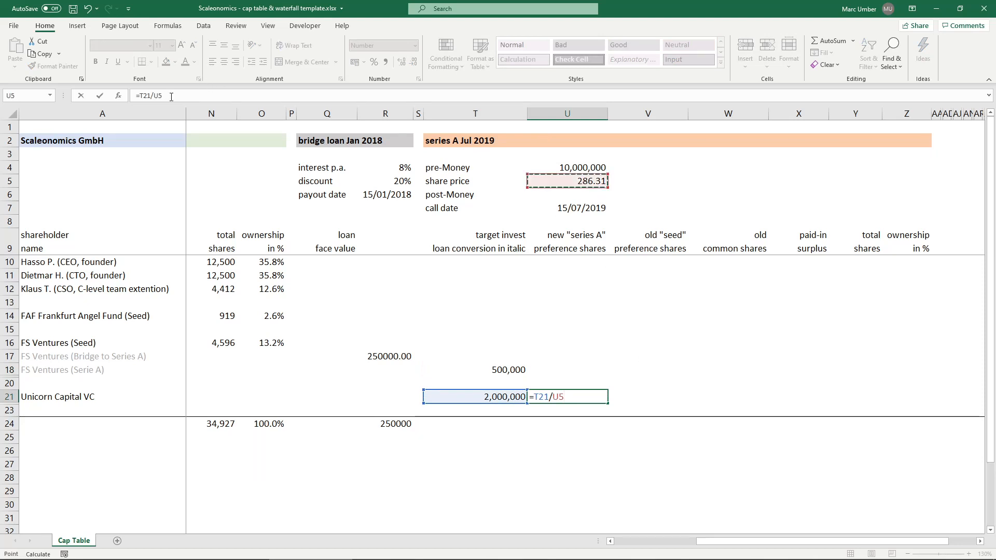
# - Round the U21 formula to zero decimals and make the share price reference absolute, as =ROUND(T21/$U$5,0)
pyautogui.click(138, 96)
pyautogui.write('(')
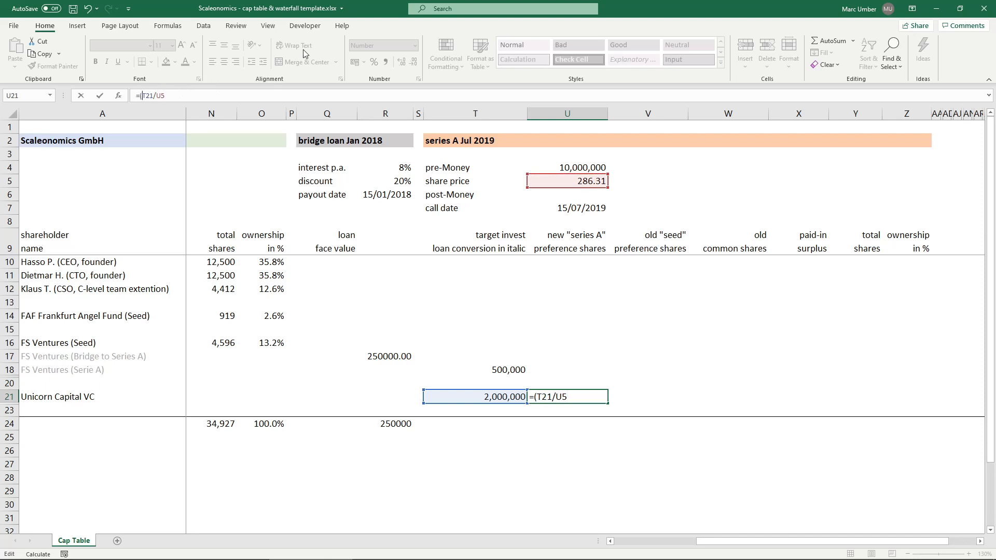
pyautogui.write('r')
pyautogui.press('BackSpace')
pyautogui.press('BackSpace')
pyautogui.write('roun')
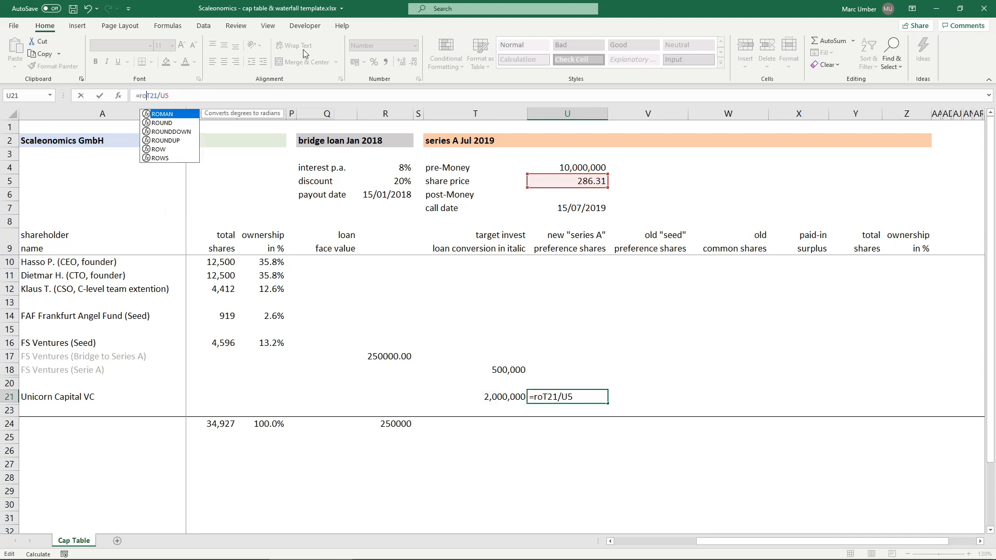
pyautogui.press('Tab')
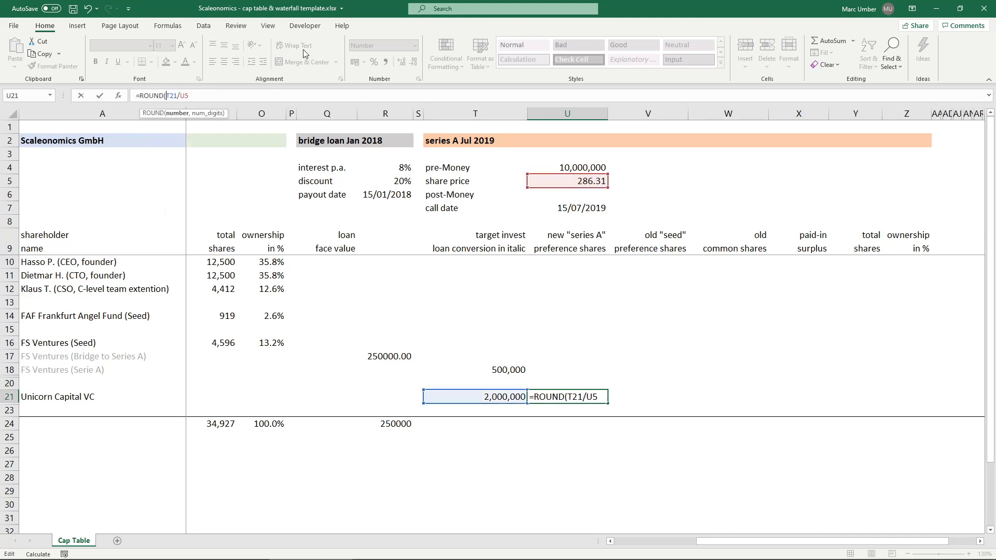
pyautogui.click(203, 98)
pyautogui.write(',0)')
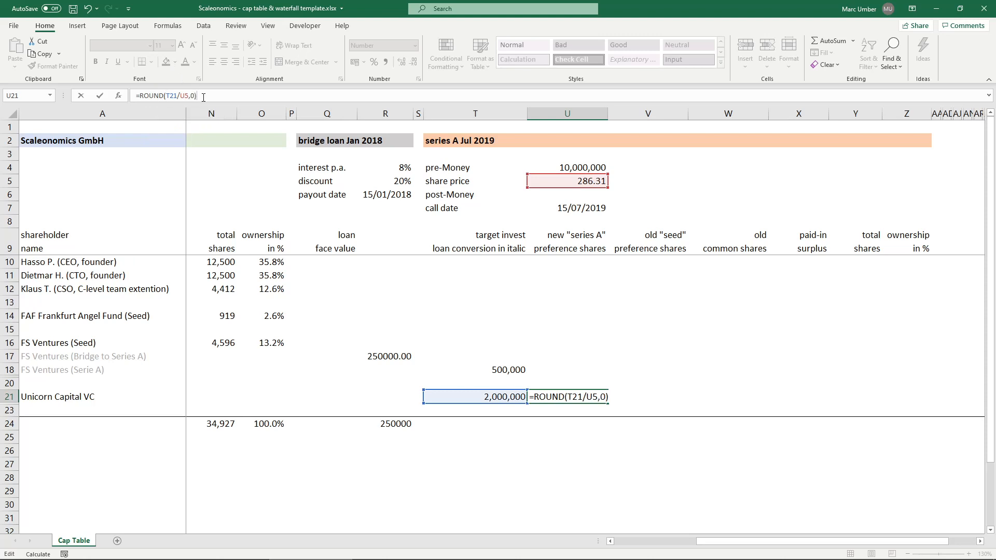
pyautogui.click(184, 95)
pyautogui.press('F4')
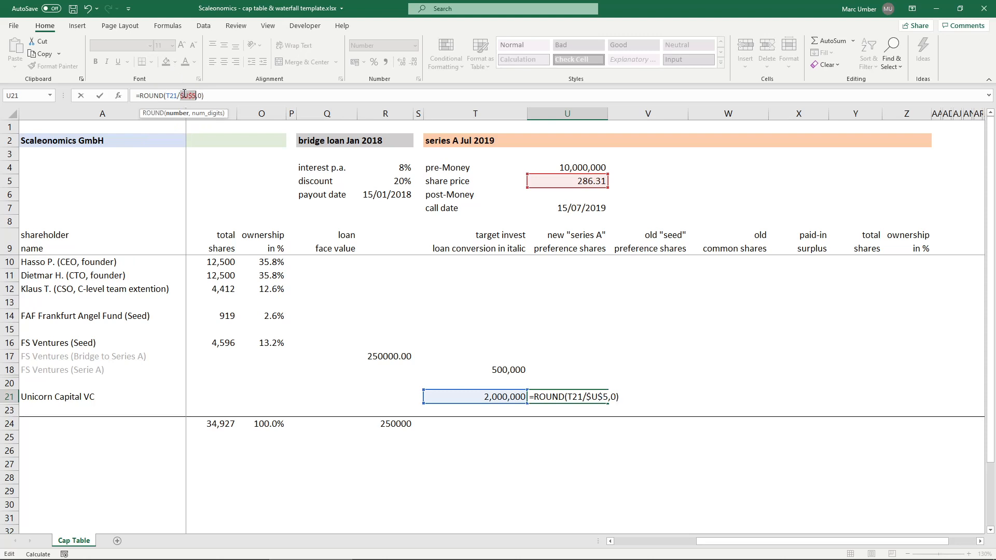
pyautogui.press('Return')
# - Copy Unicorn Capital VC's preference share formula from U21 to U18 for FS Ventures (Serie A)
pyautogui.click(573, 397)
pyautogui.hotkey('ctrl', 'c')
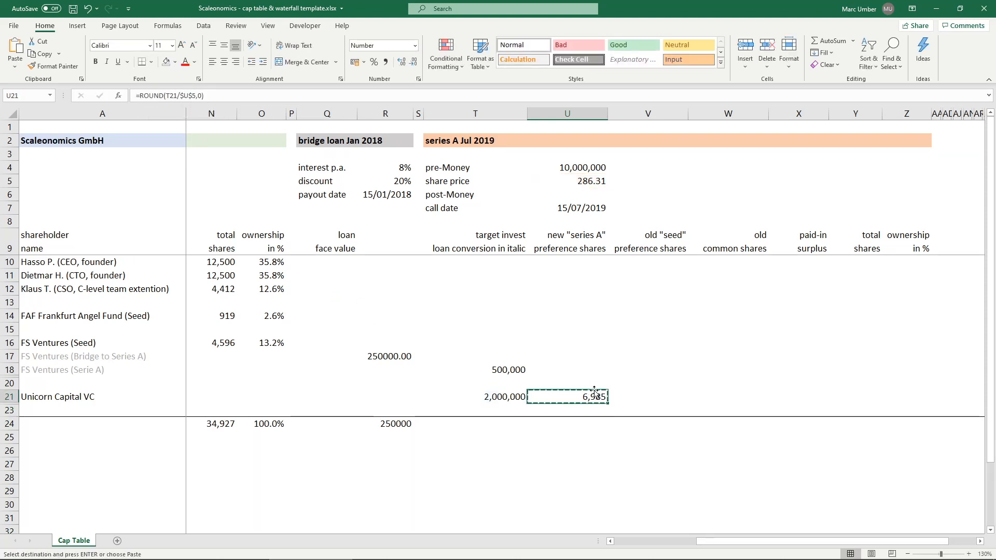
pyautogui.click(593, 369)
pyautogui.hotkey('ctrl', 'v')
pyautogui.press('Escape')
pyautogui.click(578, 396)
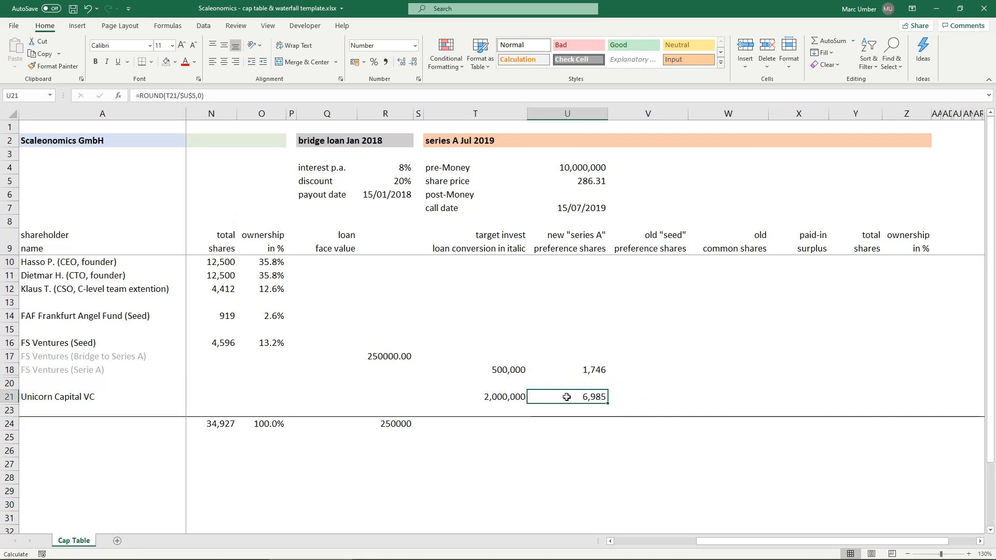
pyautogui.click(573, 368)
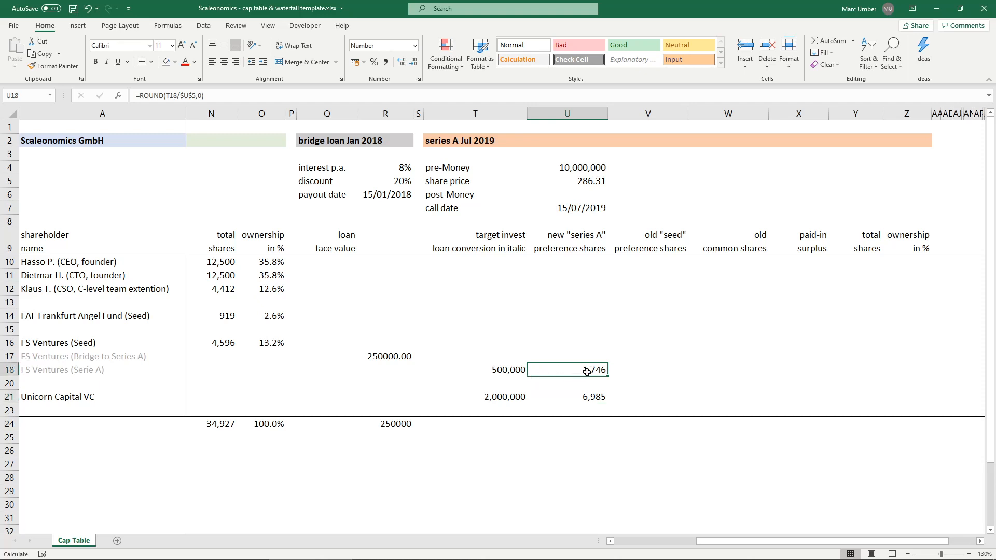
pyautogui.click(482, 370)
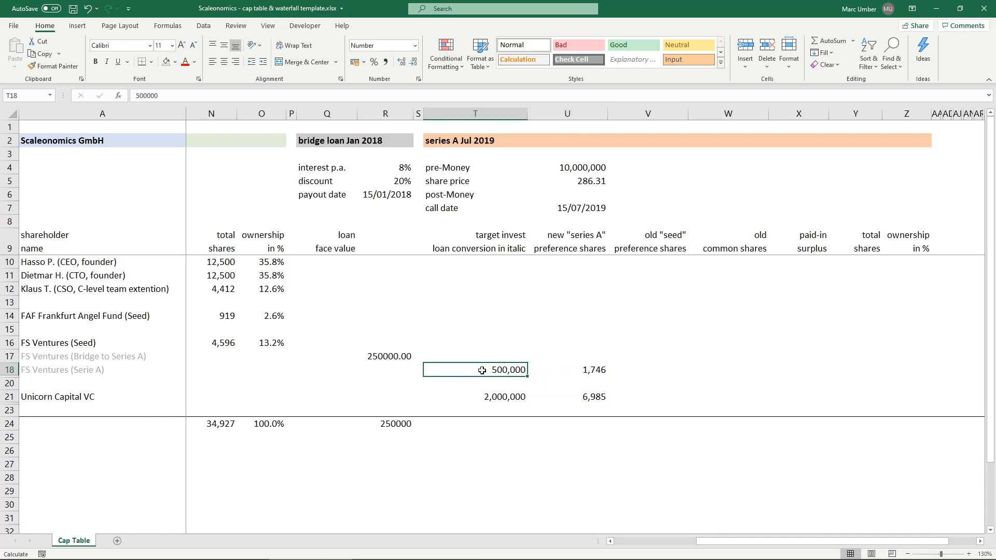
pyautogui.click(564, 369)
pyautogui.click(591, 356)
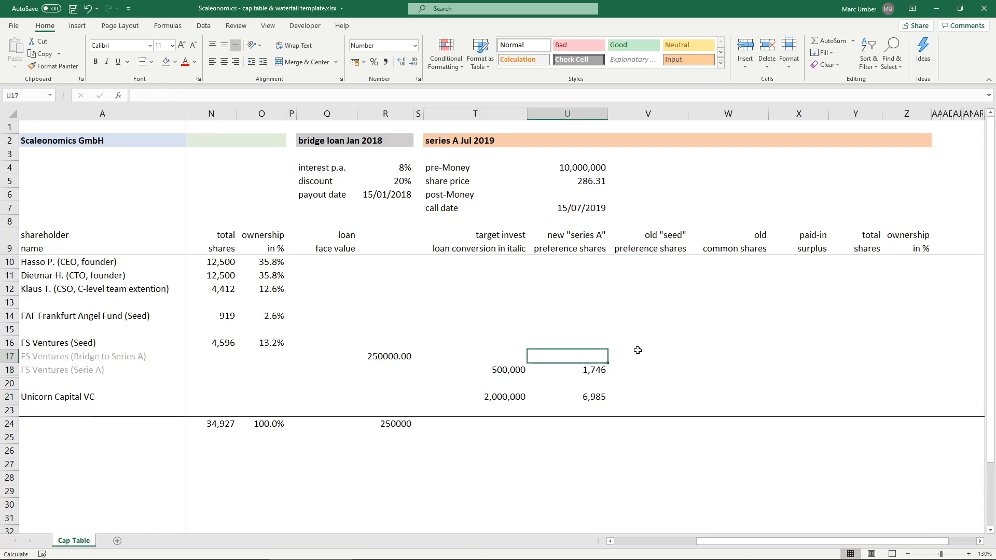
# - Build the bridge loan conversion formula in T17 from face value R17, interest R4 and the date difference, as =R17*(1+R4)^(U7-R6)/360
pyautogui.click(507, 355)
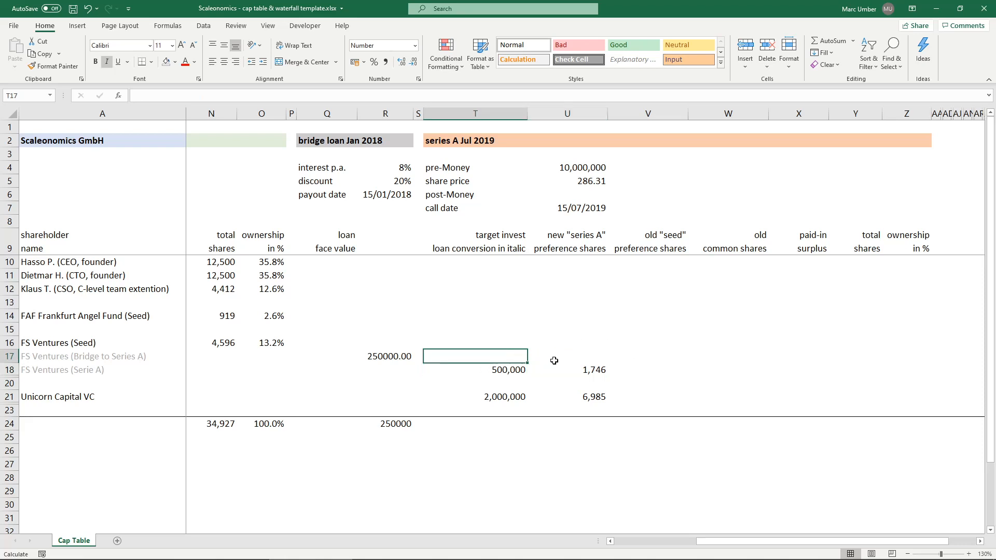
pyautogui.write('=')
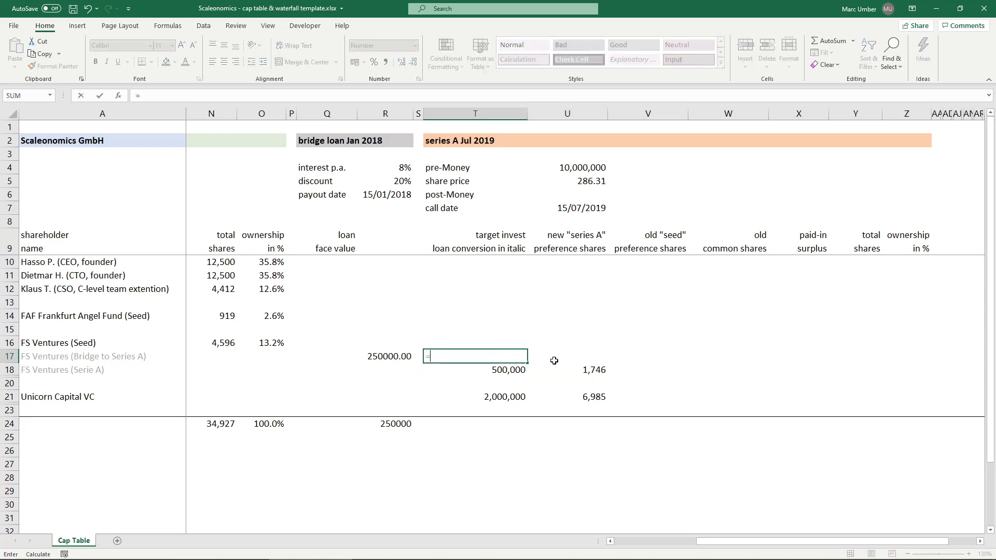
pyautogui.click(380, 357)
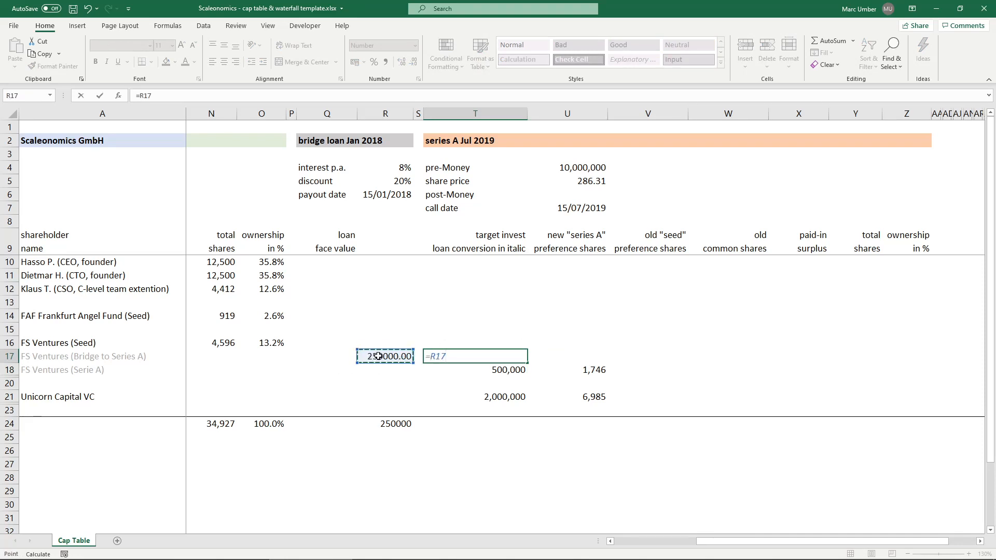
pyautogui.write('*(1+')
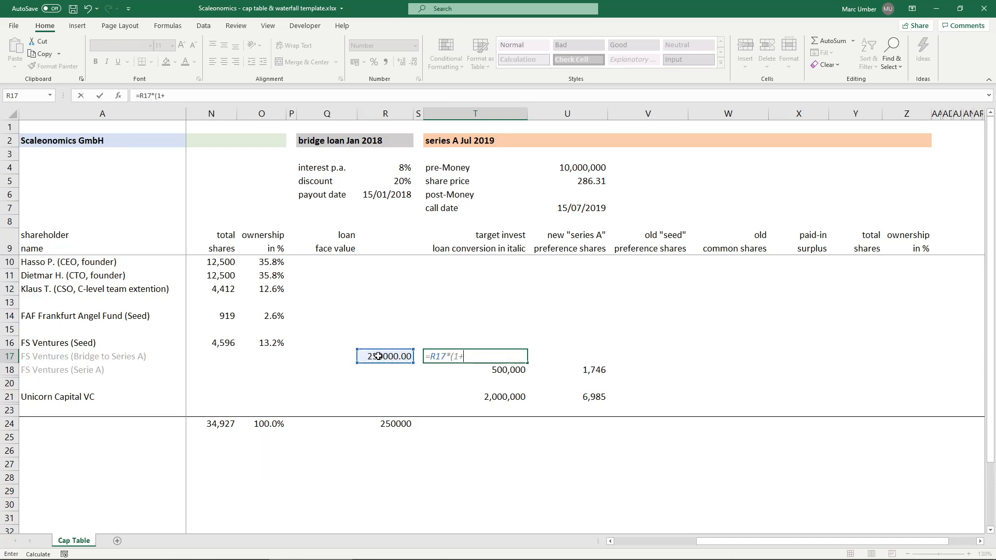
pyautogui.click(392, 167)
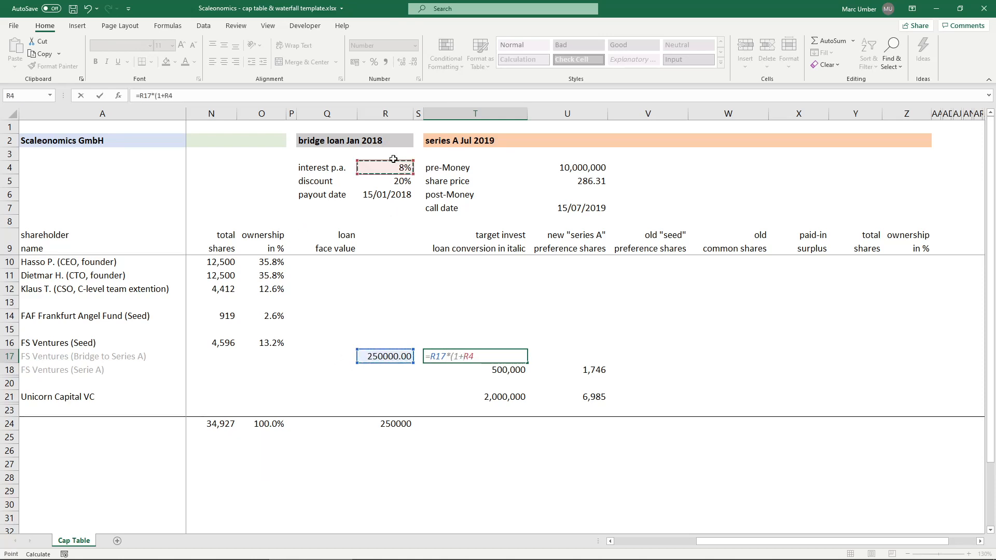
pyautogui.write(')^(')
pyautogui.click(590, 207)
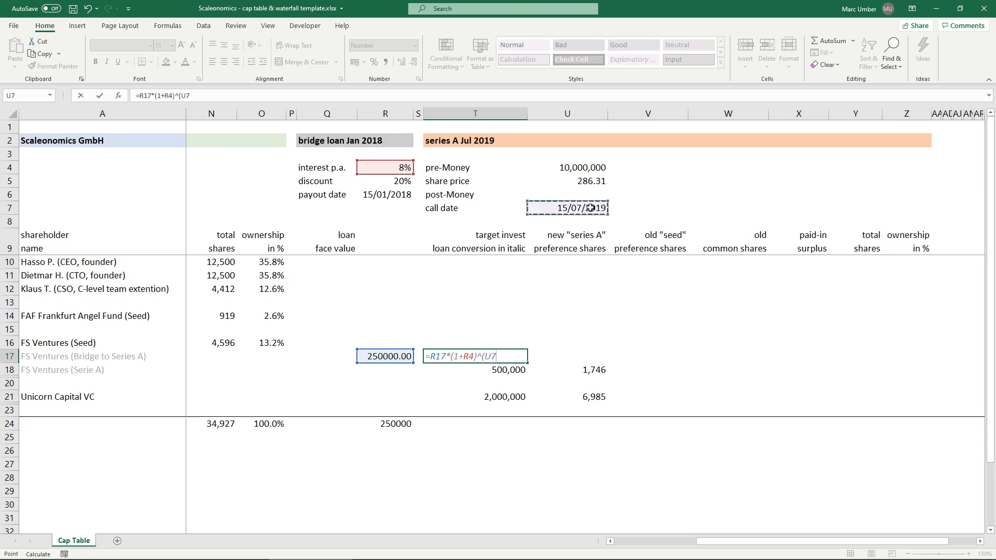
pyautogui.write('-')
pyautogui.click(398, 196)
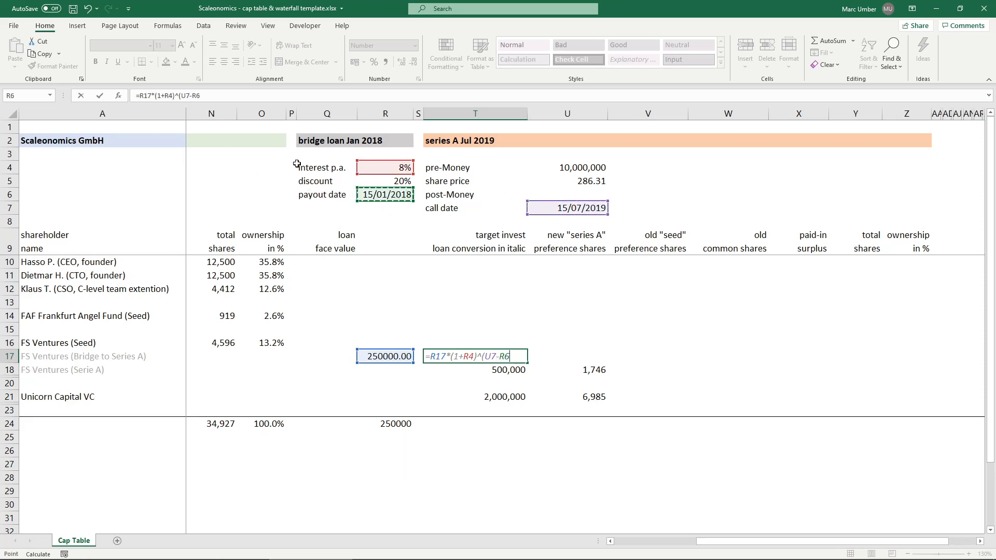
pyautogui.click(214, 96)
pyautogui.write(')/360')
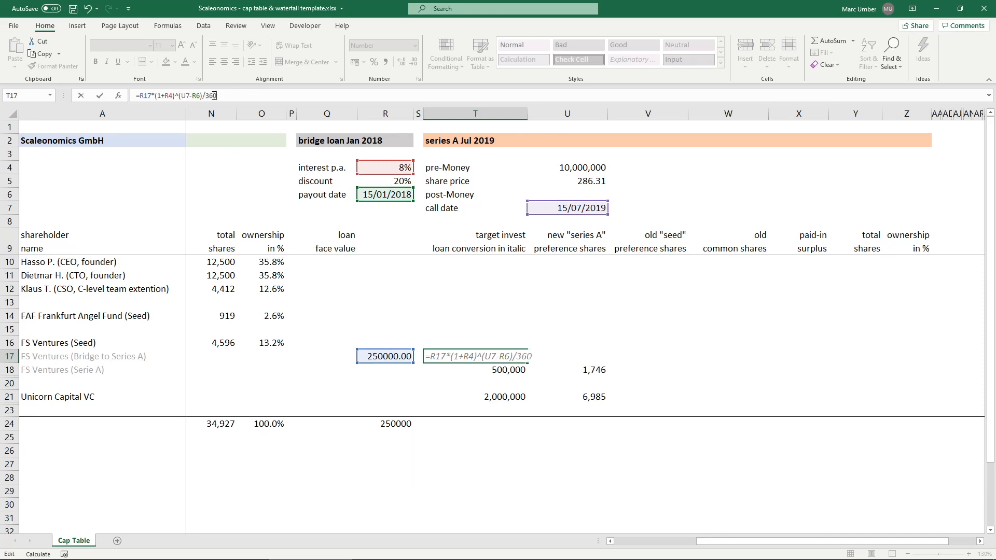
# - Group the whole exponent of the T17 formula in parentheses, giving =R17*(1+R4)^((U7-R6)/360)
pyautogui.moveTo(205, 96); pyautogui.dragTo(225, 96)
pyautogui.moveTo(205, 95); pyautogui.dragTo(227, 94)
pyautogui.click(229, 95)
pyautogui.click(218, 95)
pyautogui.write(')^(')
pyautogui.press('Return')
pyautogui.press('Up')
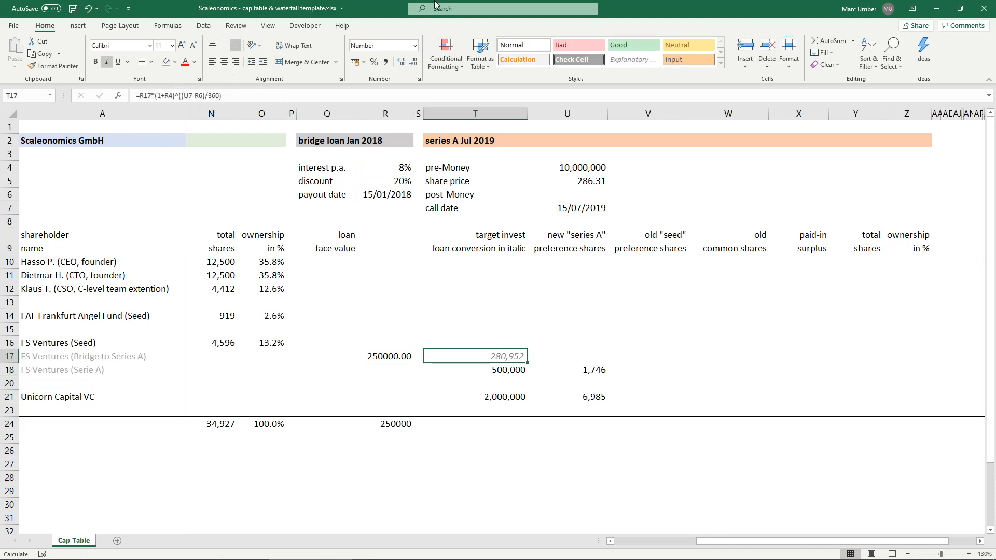
# - Display T17 with two decimals and round its result, as =ROUND(R17*(1+R4)^((U7-R6)/360),2)
pyautogui.click(401, 62)
pyautogui.click(402, 61)
pyautogui.click(402, 62)
pyautogui.click(415, 62)
pyautogui.click(140, 95)
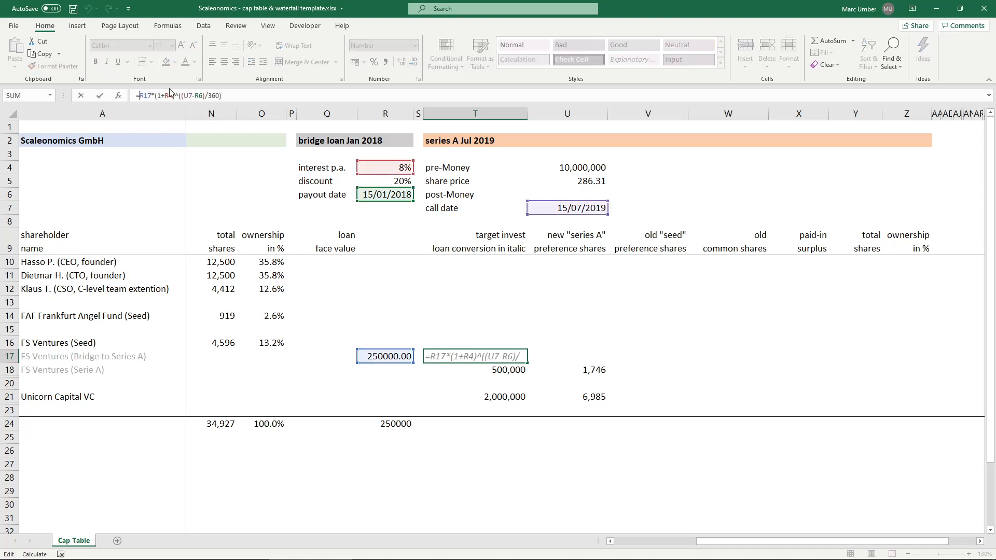
pyautogui.write('ROUND(')
pyautogui.click(259, 98)
pyautogui.write(',2)')
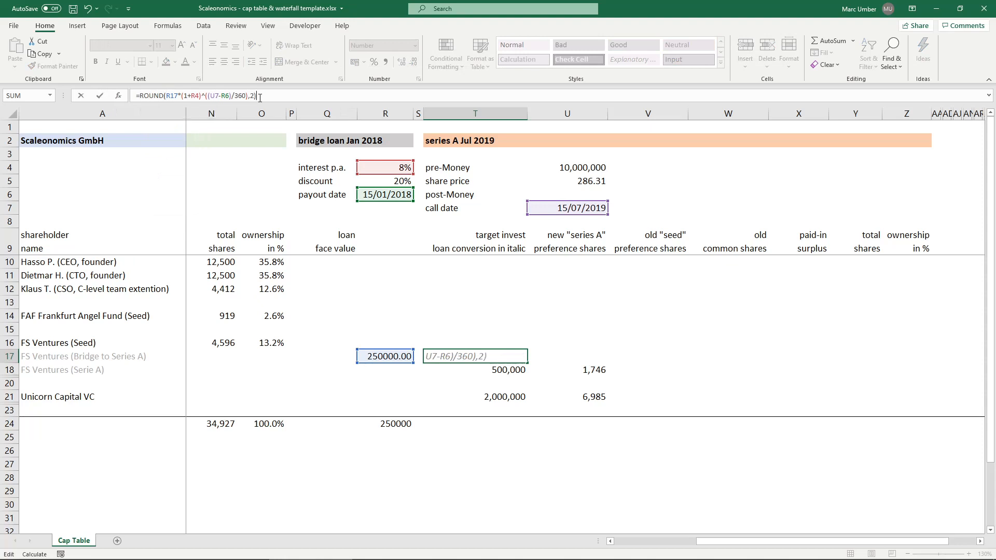
pyautogui.hotkey('ctrl', 'Return')
# - Start the bridge loan's new preference share formula in U17 by dividing converted loan T17 by share price U5
pyautogui.click(585, 353)
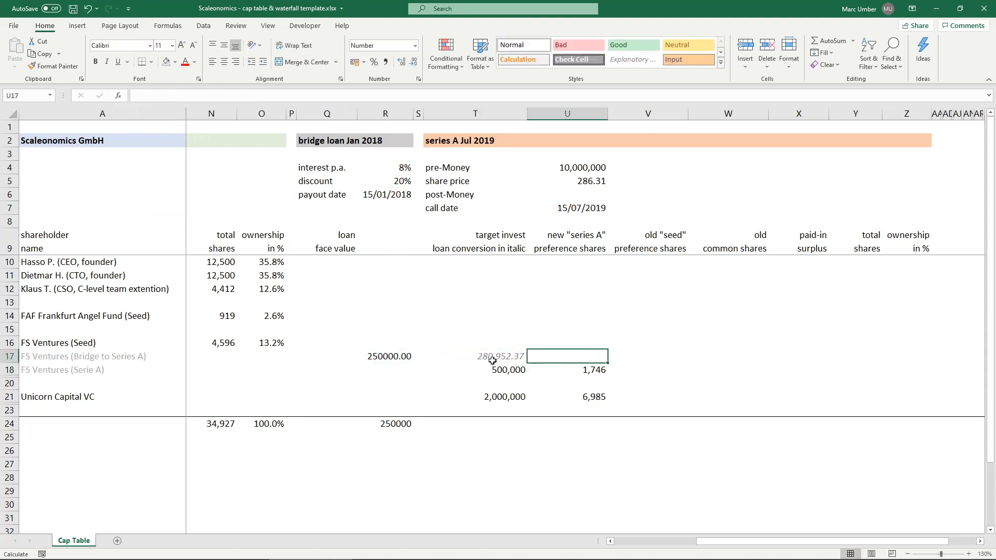
pyautogui.click(461, 356)
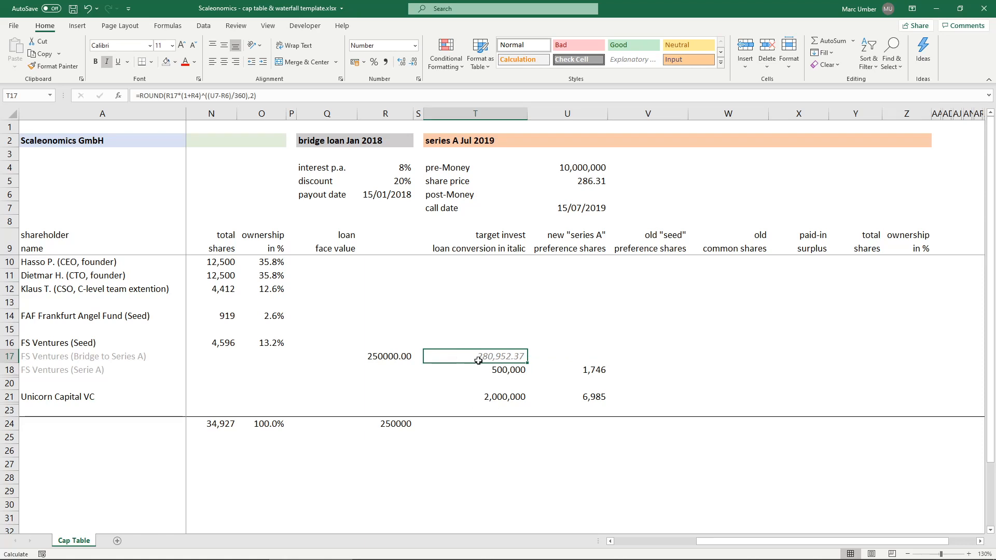
pyautogui.click(599, 350)
pyautogui.write('=')
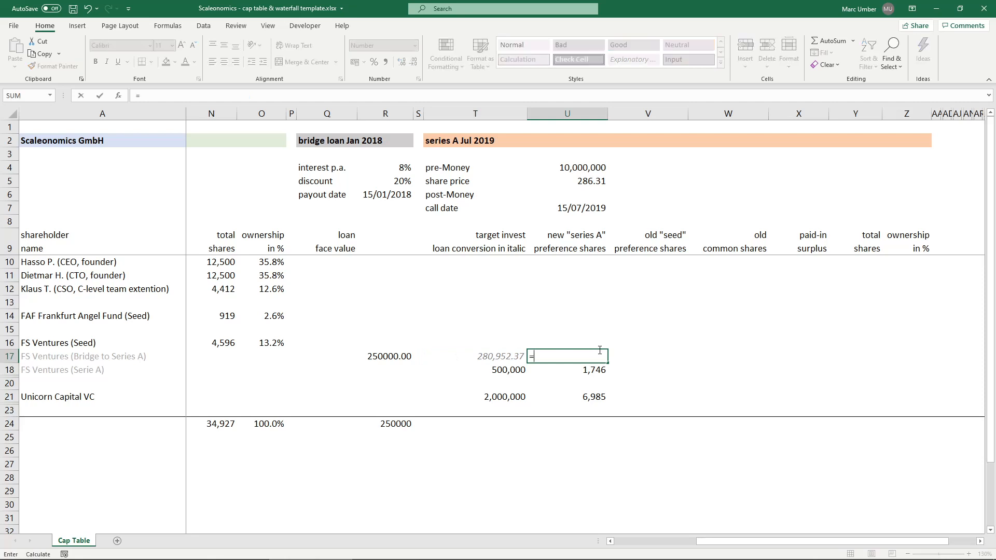
pyautogui.click(495, 355)
pyautogui.write('/')
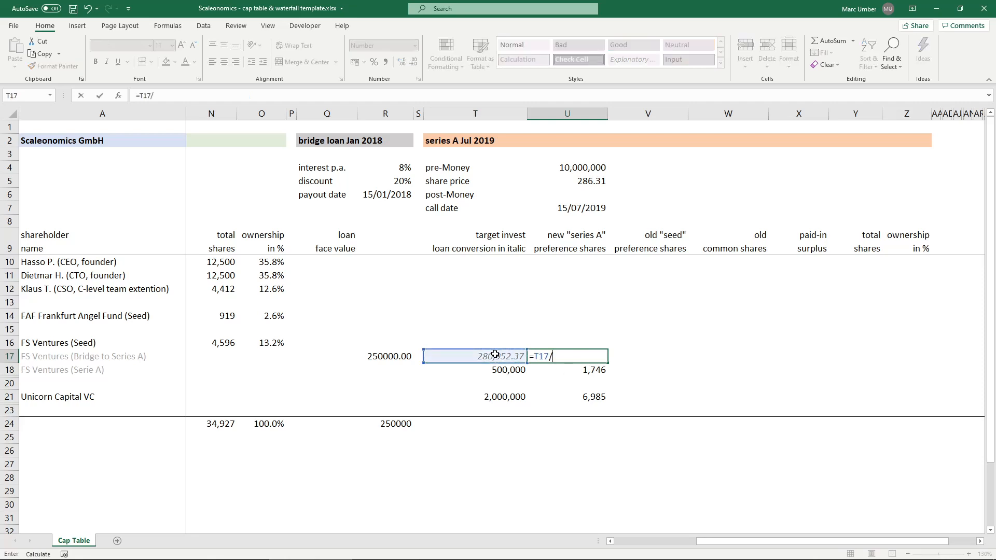
pyautogui.click(583, 180)
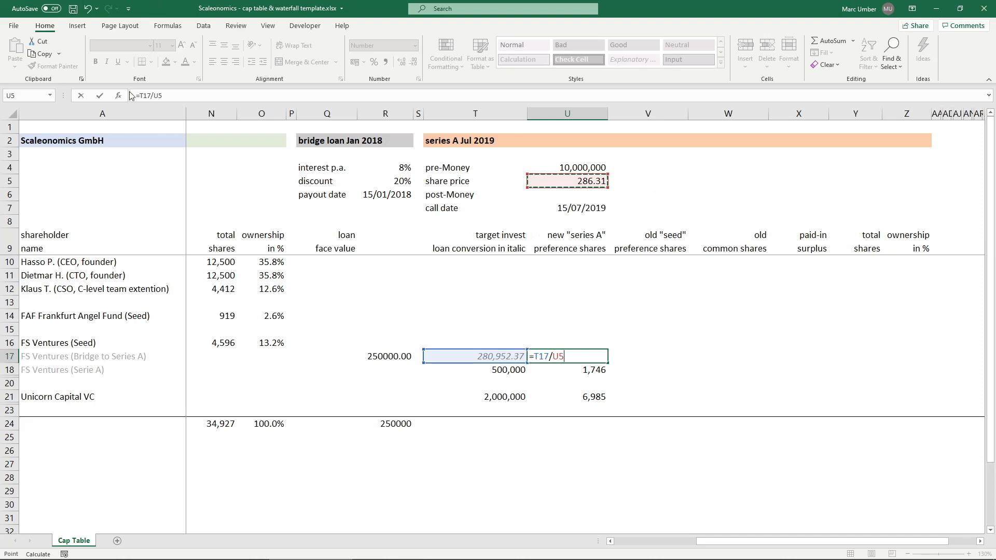
# - Apply the bridge loan discount R5 to the share price in U17, completing the formula as =T17/(U5*(1-R5))
pyautogui.click(154, 95)
pyautogui.write('(')
pyautogui.click(205, 97)
pyautogui.write('*(1-')
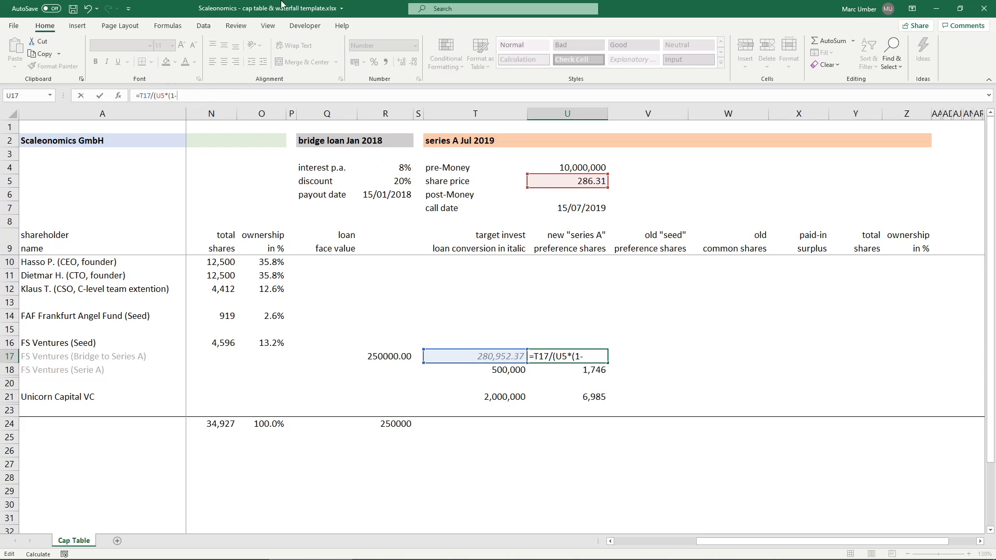
pyautogui.click(389, 181)
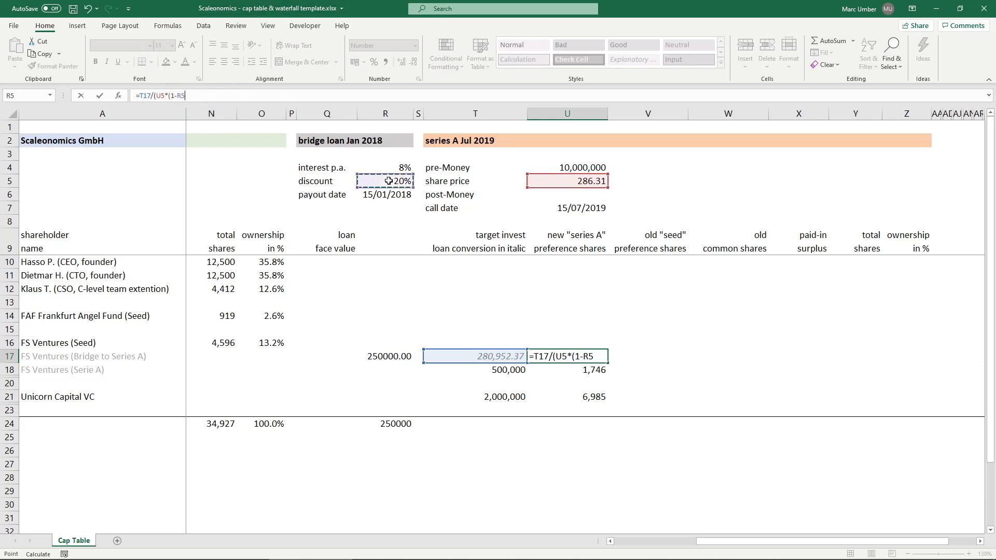
pyautogui.write(')')
pyautogui.hotkey('ctrl', 'Return')
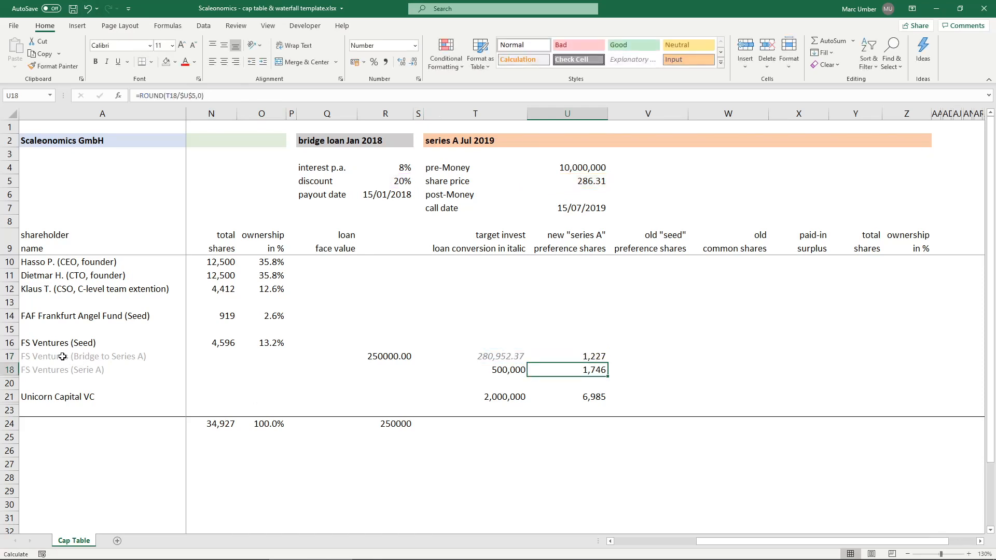
# - Round the U17 share count to zero decimals, as =ROUND(T17/(U5*(1-R5)),0)
pyautogui.click(401, 62)
pyautogui.click(402, 62)
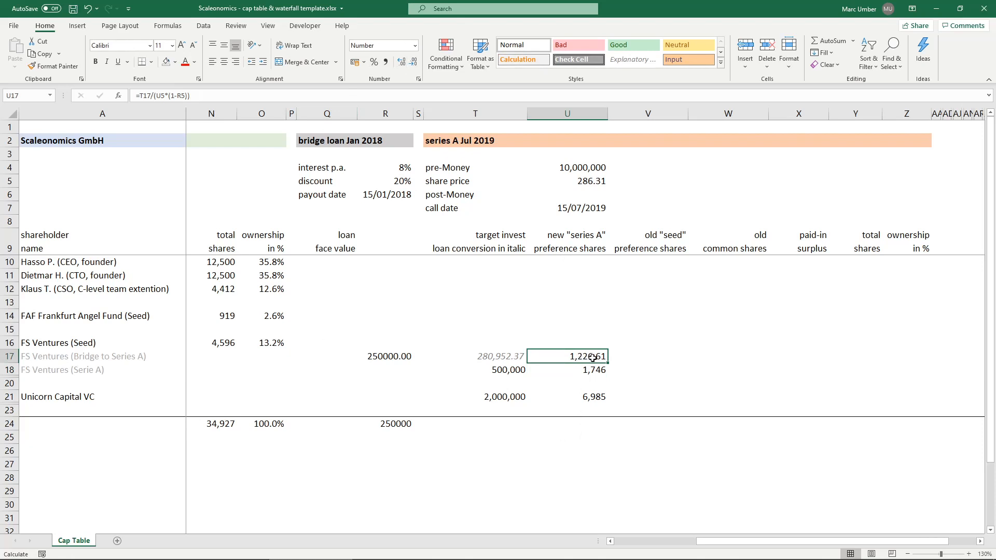
pyautogui.click(413, 63)
pyautogui.click(413, 63)
pyautogui.click(139, 95)
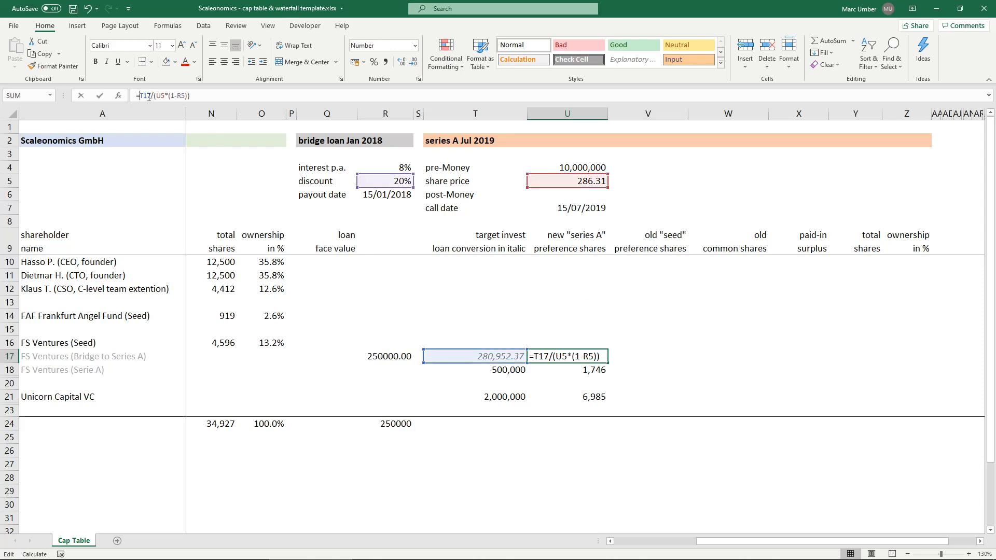
pyautogui.write('ROUND(')
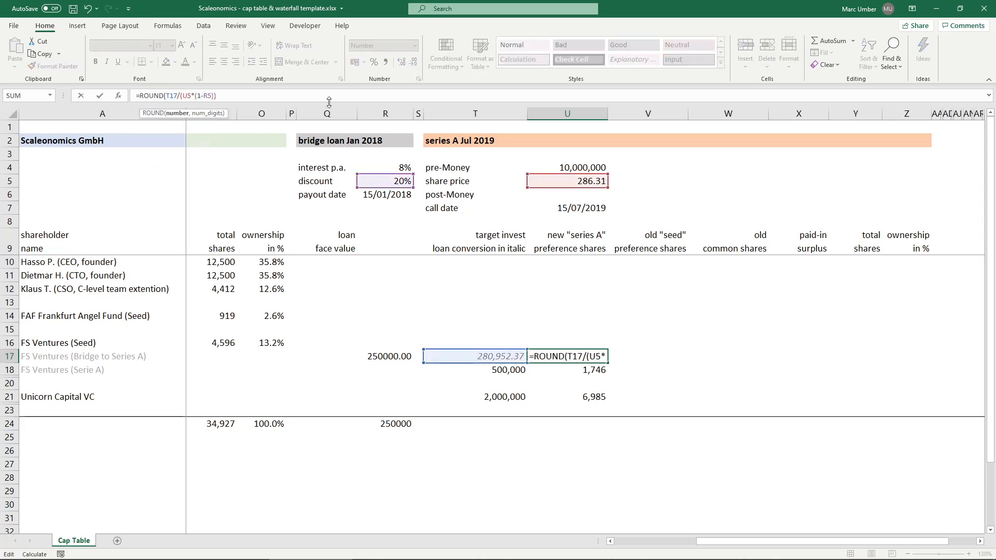
pyautogui.click(293, 96)
pyautogui.write(',0)')
pyautogui.hotkey('ctrl', 'Return')
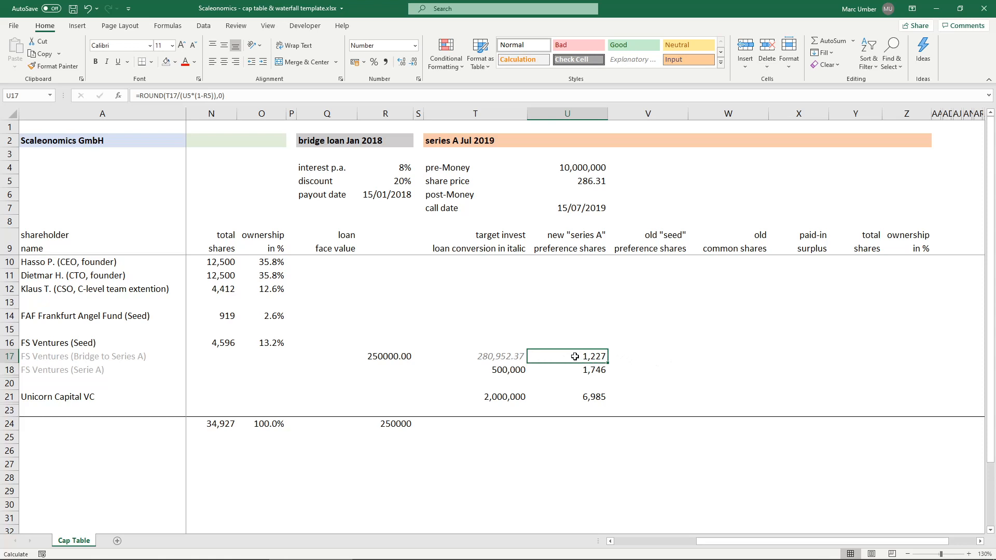
# - Display the converted bridge loan amount in T17 without decimals
pyautogui.click(502, 356)
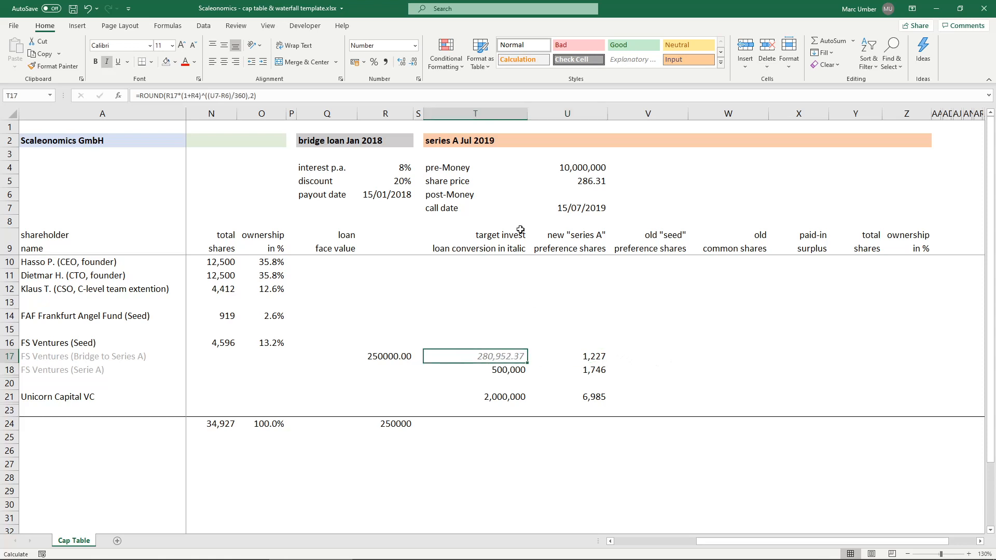
pyautogui.click(414, 63)
pyautogui.click(413, 63)
pyautogui.click(570, 358)
pyautogui.click(464, 357)
pyautogui.click(506, 372)
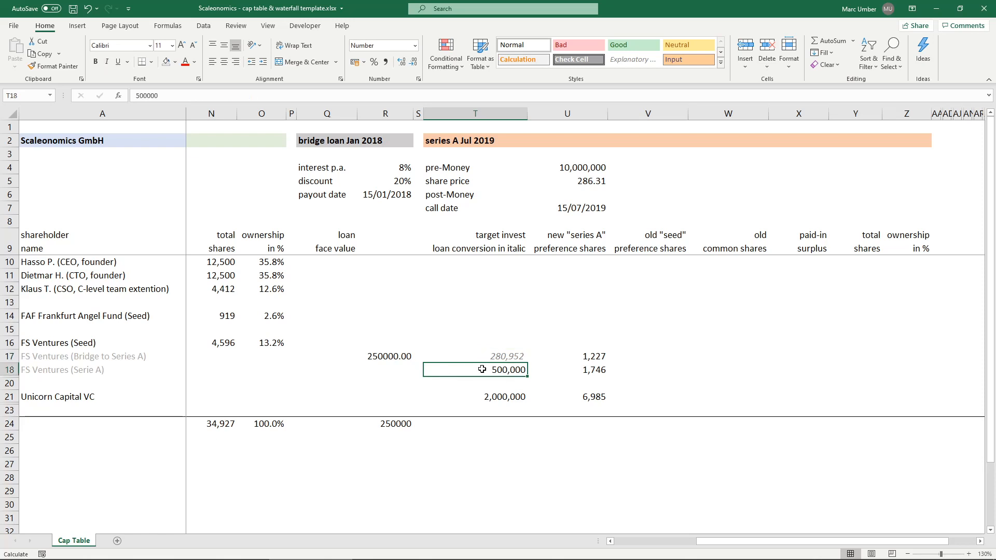
pyautogui.click(474, 395)
# - Total the target investment column in T24 with =SUM(T10:T23)
pyautogui.click(500, 423)
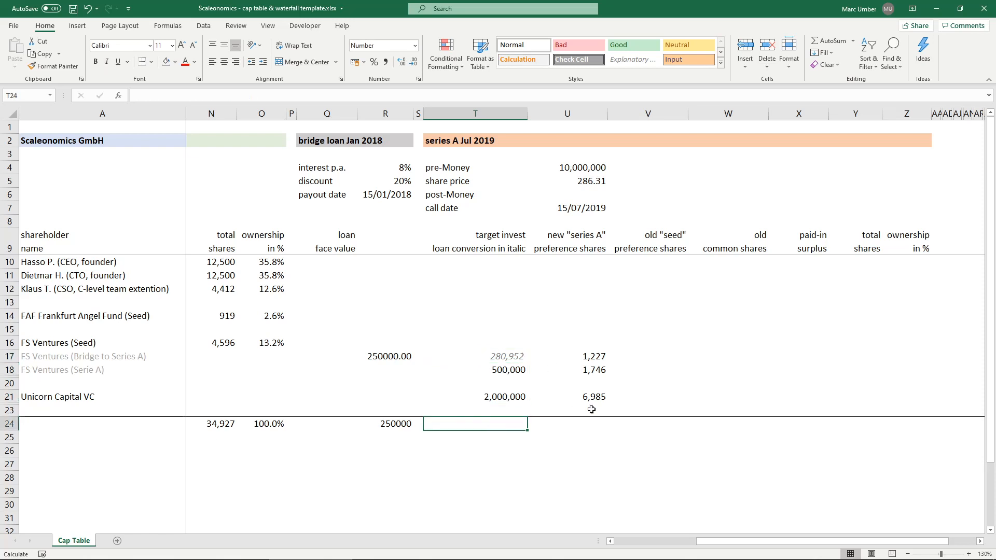
pyautogui.write('=SUM(')
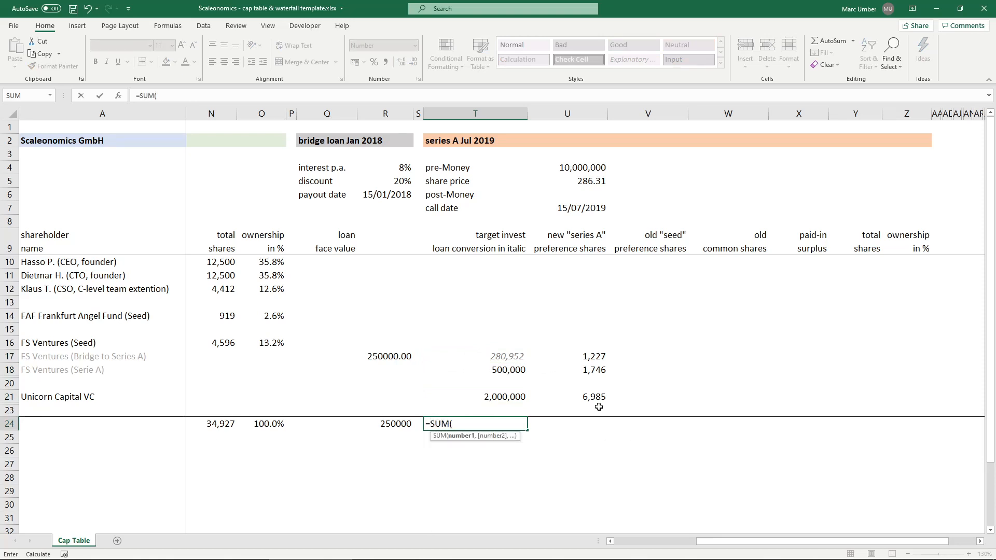
pyautogui.press('Up')
pyautogui.hotkey('shift', 'Up')
pyautogui.hotkey('shift', 'Up')
pyautogui.hotkey('shift', 'Up')
pyautogui.hotkey('shift', 'Up')
pyautogui.hotkey('shift', 'Up')
pyautogui.hotkey('shift', 'Up')
pyautogui.hotkey('shift', 'Up')
pyautogui.hotkey('shift', 'Up')
pyautogui.hotkey('shift', 'Up')
pyautogui.hotkey('shift', 'Up')
pyautogui.hotkey('shift', 'Up')
pyautogui.hotkey('shift', 'Up')
pyautogui.hotkey('shift', 'Up')
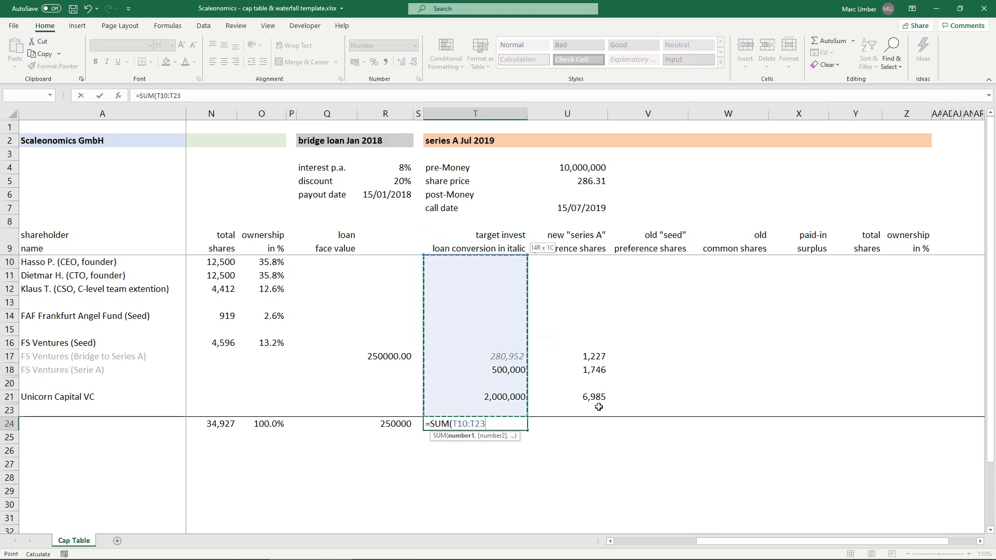
pyautogui.press('Return')
# - Total the new series A preference shares in U24 with =SUM(U10:U23)
pyautogui.press('Up')
pyautogui.press('Right')
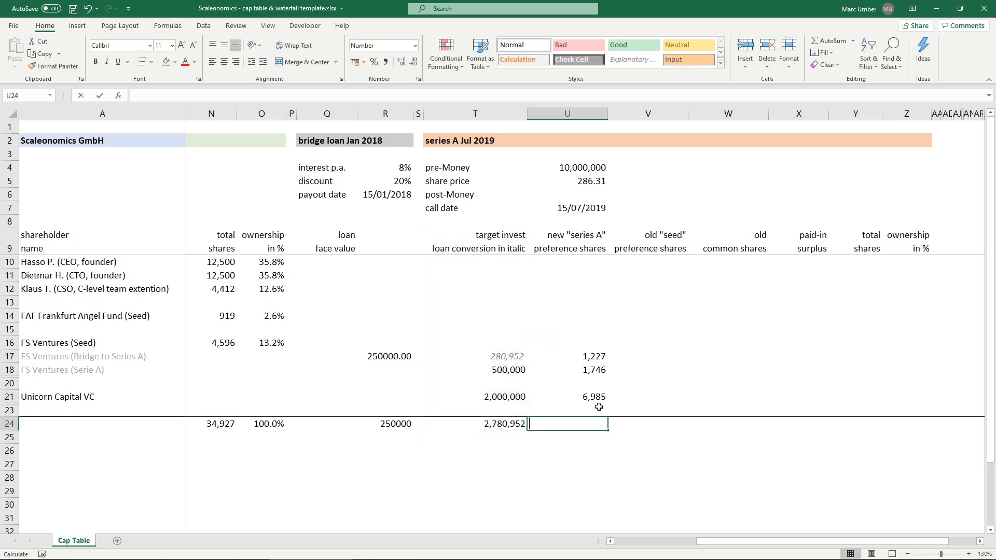
pyautogui.write('=SUM(')
pyautogui.press('Up')
pyautogui.hotkey('shift', 'Up')
pyautogui.hotkey('shift', 'Up')
pyautogui.hotkey('shift', 'Up')
pyautogui.hotkey('shift', 'Up')
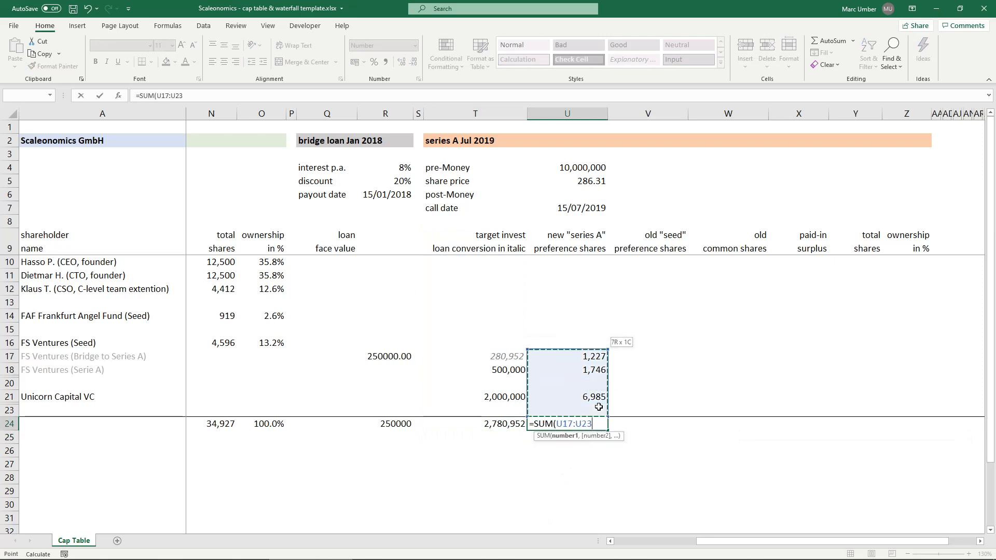
pyautogui.hotkey('shift', 'Up')
pyautogui.hotkey('shift', 'Up')
pyautogui.hotkey('shift', 'Up')
pyautogui.hotkey('shift', 'Up')
pyautogui.hotkey('shift', 'Up')
pyautogui.hotkey('shift', 'Up')
pyautogui.hotkey('shift', 'Up')
pyautogui.hotkey('ctrl', 'Return')
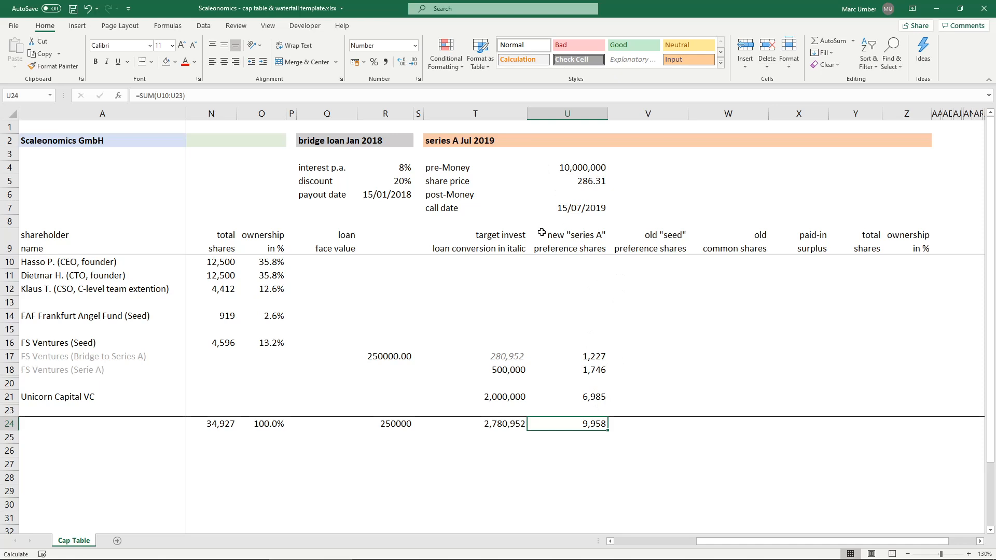
pyautogui.click(570, 235)
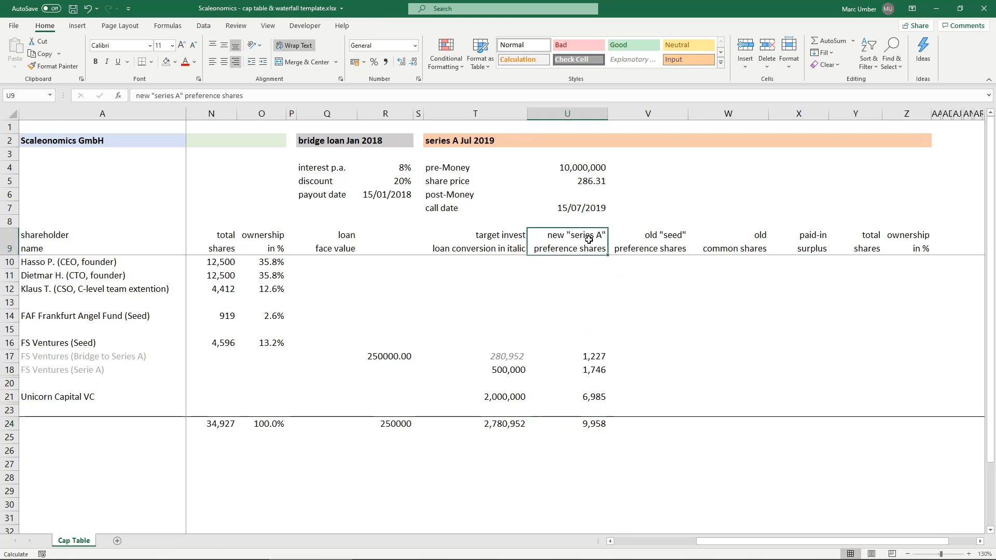
pyautogui.click(573, 357)
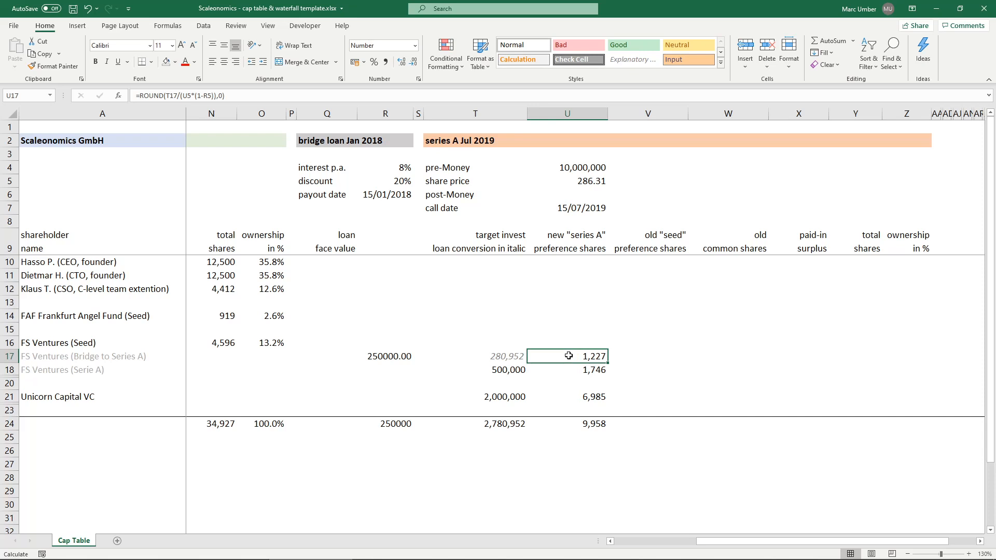
pyautogui.click(662, 236)
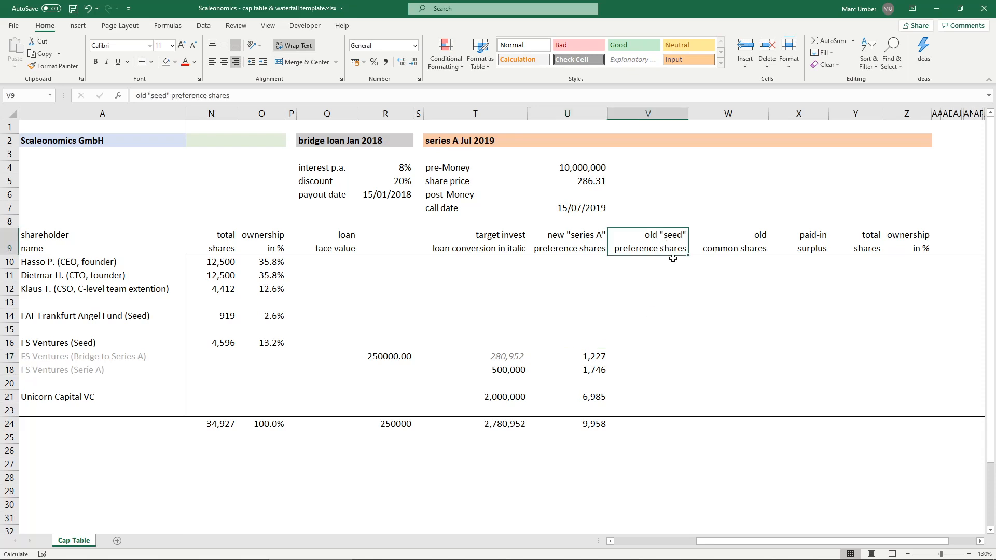
pyautogui.click(657, 261)
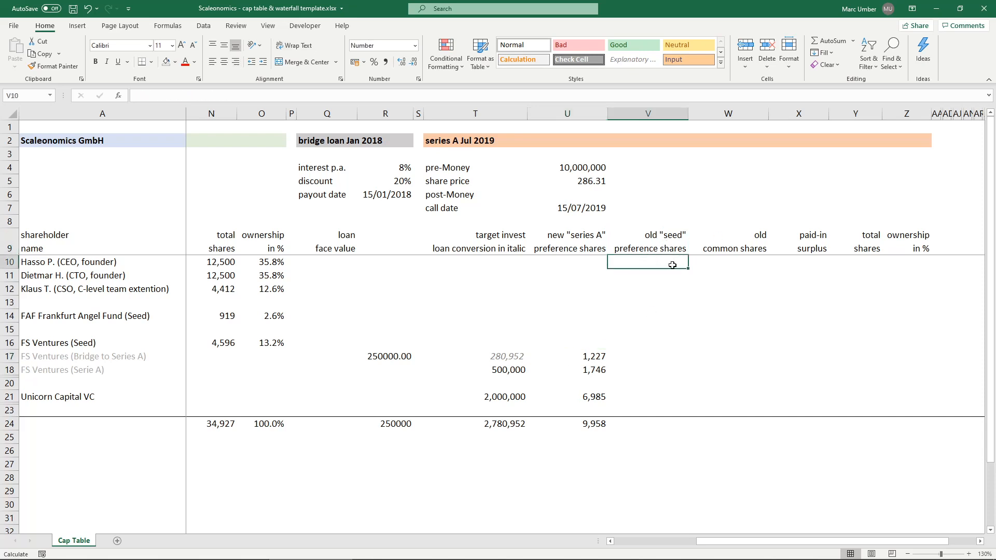
# - Link the FAF Frankfurt Angel Fund old seed preference shares in V14 to its total shares with =N14
pyautogui.press('Down')
pyautogui.press('Down')
pyautogui.press('Down')
pyautogui.press('Down')
pyautogui.write('=')
pyautogui.press('Left')
pyautogui.press('Left')
pyautogui.press('Left')
pyautogui.press('Left')
pyautogui.press('Left')
pyautogui.press('Left')
pyautogui.press('Left')
pyautogui.press('Left')
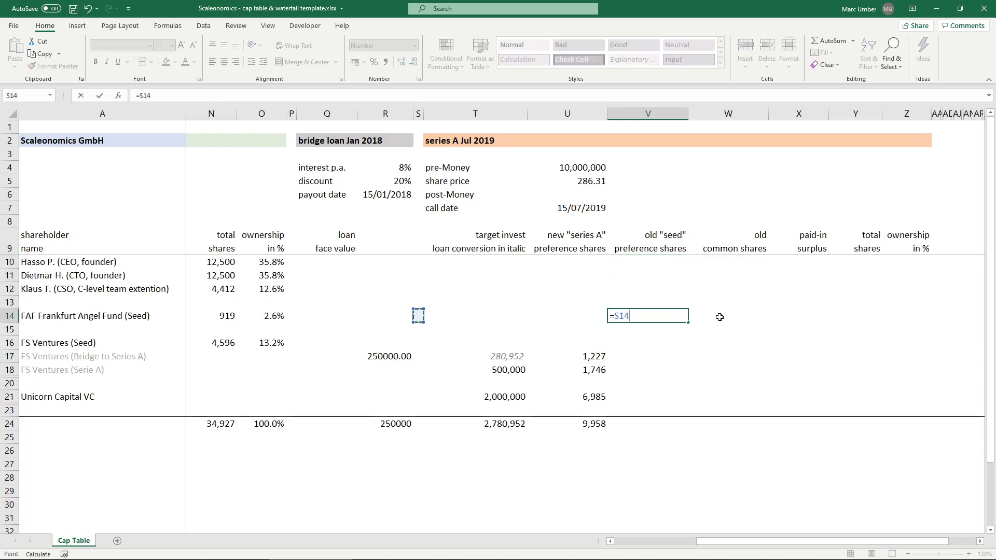
pyautogui.press('Return')
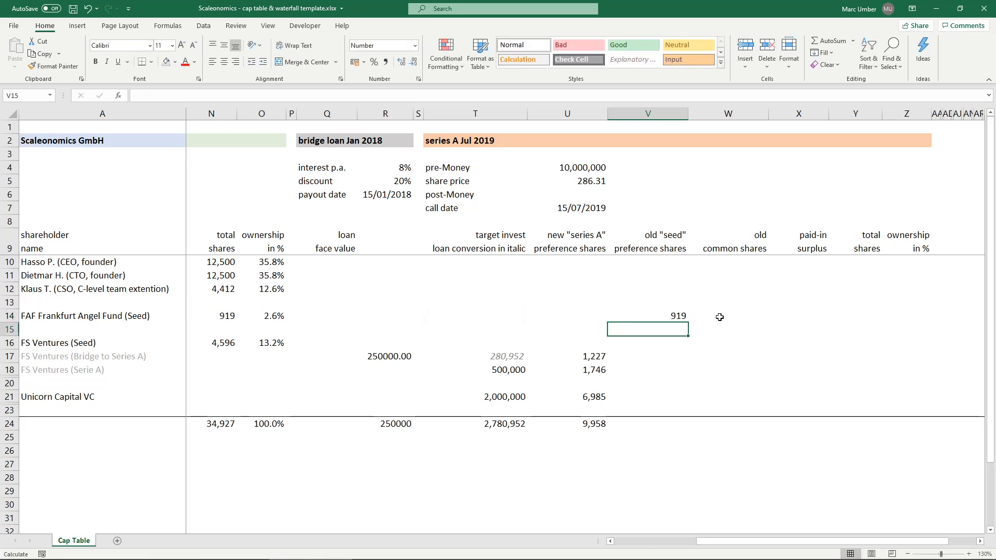
# - Link the FS Ventures (Seed) old seed preference shares in V16 to its total shares with =N16#
pyautogui.press('Down')
pyautogui.write('=')
pyautogui.press('Left')
pyautogui.press('Left')
pyautogui.press('Left')
pyautogui.press('Left')
pyautogui.press('Left')
pyautogui.press('Left')
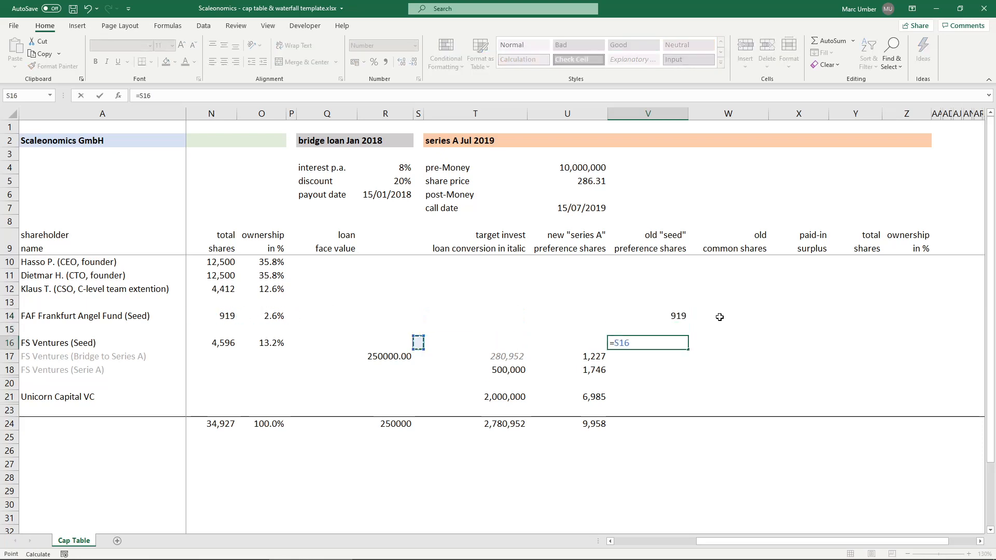
pyautogui.press('Left')
pyautogui.press('Left')
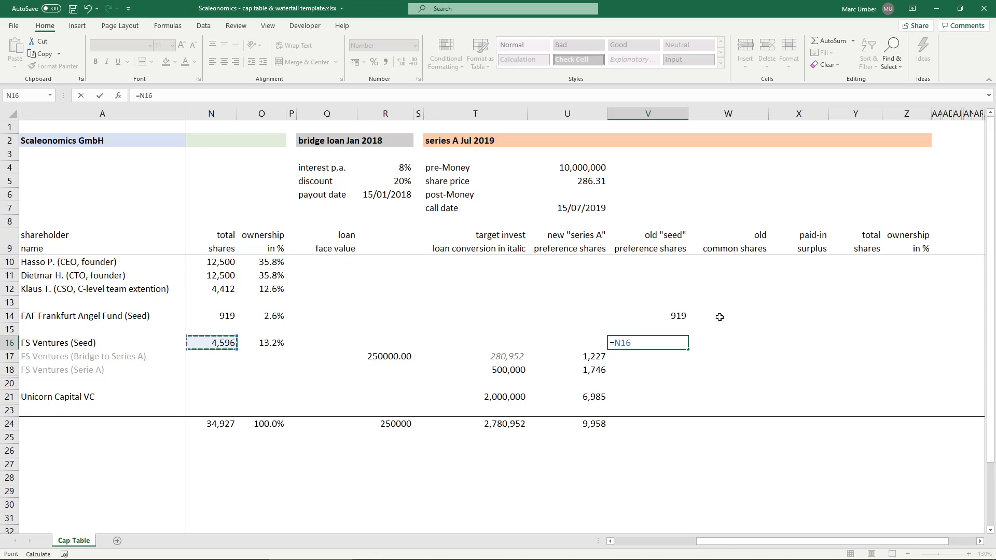
pyautogui.write('#')
pyautogui.hotkey('ctrl', 'Return')
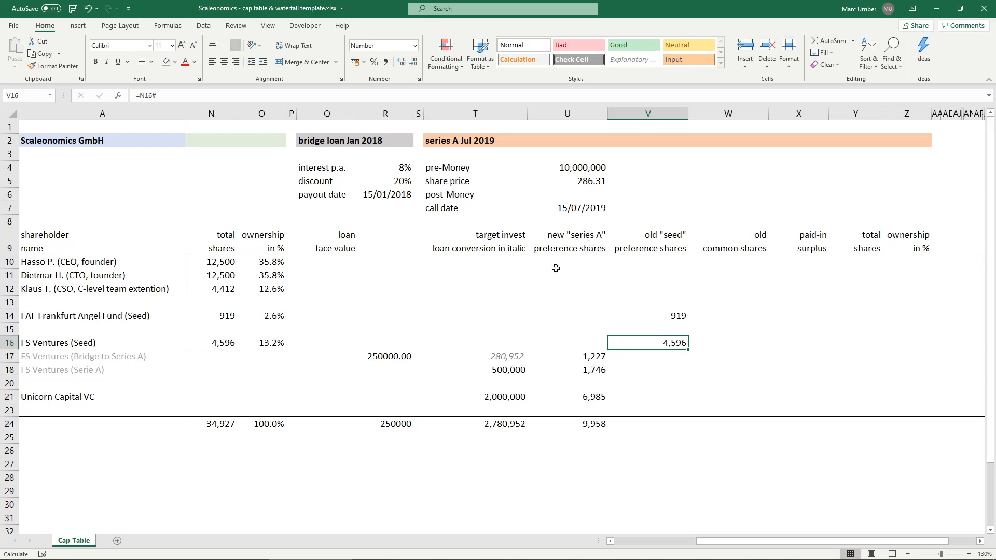
pyautogui.moveTo(591, 357); pyautogui.dragTo(592, 369)
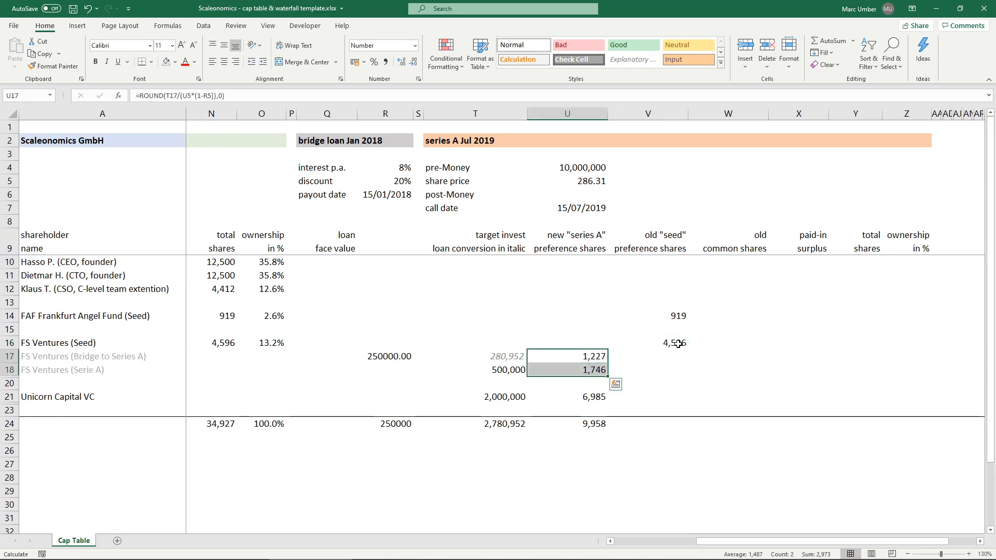
# - Link the CEO founder's old common shares in W10 to the previous total shares with =N10
pyautogui.click(763, 260)
pyautogui.write('=')
pyautogui.press('Left')
pyautogui.press('Left')
pyautogui.press('Left')
pyautogui.press('Left')
pyautogui.press('Left')
pyautogui.press('Left')
pyautogui.press('Left')
pyautogui.press('Left')
pyautogui.press('Left')
pyautogui.hotkey('ctrl', 'Return')
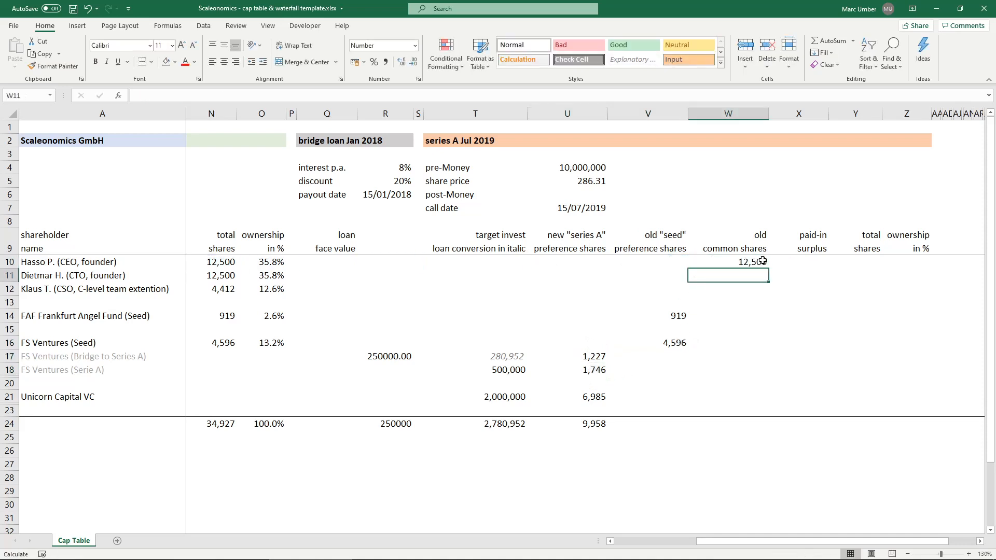
# - Link the CTO's old common shares in W11 with =N11 and fill the formula down to W12
pyautogui.click(760, 273)
pyautogui.write('=')
pyautogui.press('Left')
pyautogui.press('Left')
pyautogui.press('Left')
pyautogui.press('Left')
pyautogui.press('Left')
pyautogui.press('Left')
pyautogui.press('Left')
pyautogui.press('Left')
pyautogui.press('Left')
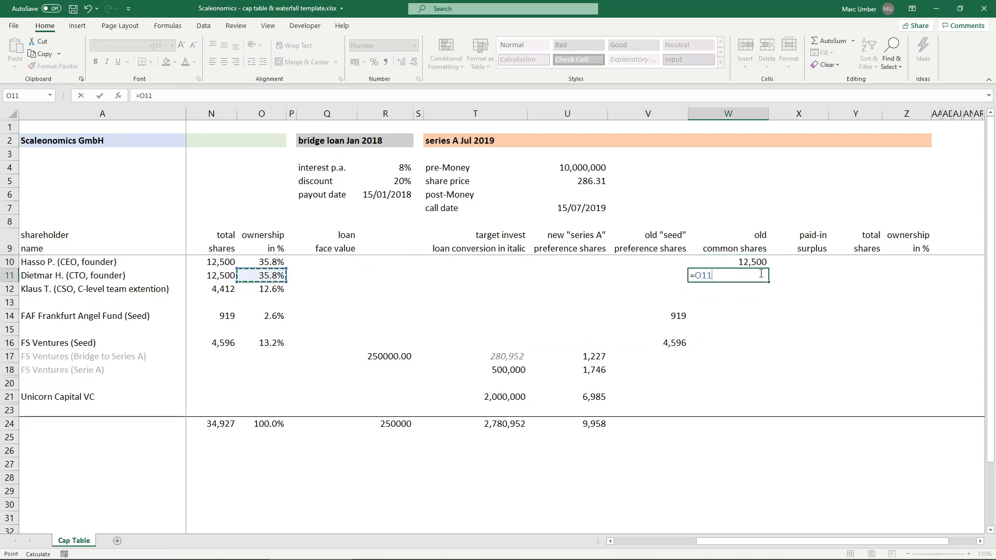
pyautogui.press('Return')
pyautogui.click(760, 273)
pyautogui.moveTo(767, 282); pyautogui.dragTo(768, 294)
# - Examine the formulas of the old common, old seed preference and new series A share entries for each shareholder
pyautogui.click(743, 263)
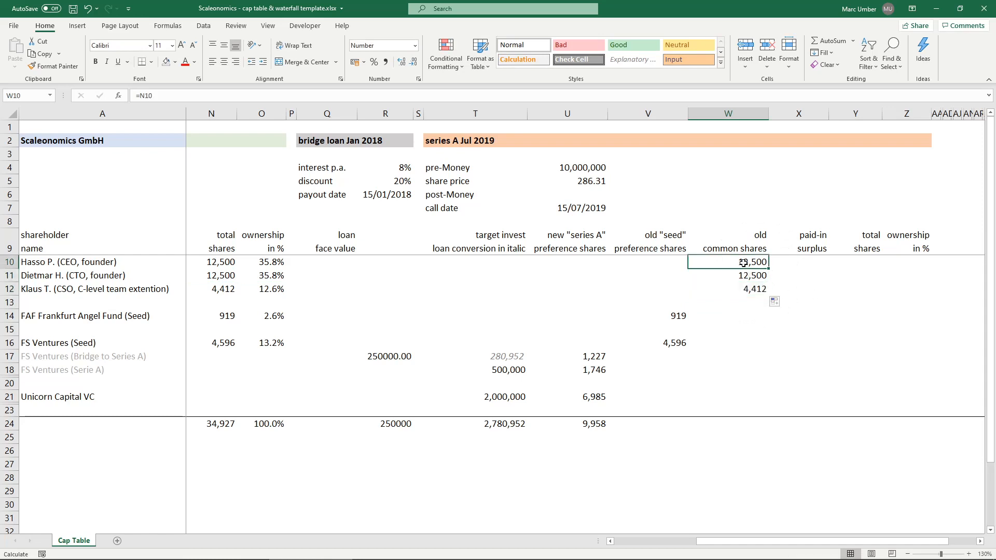
pyautogui.click(744, 275)
pyautogui.click(750, 290)
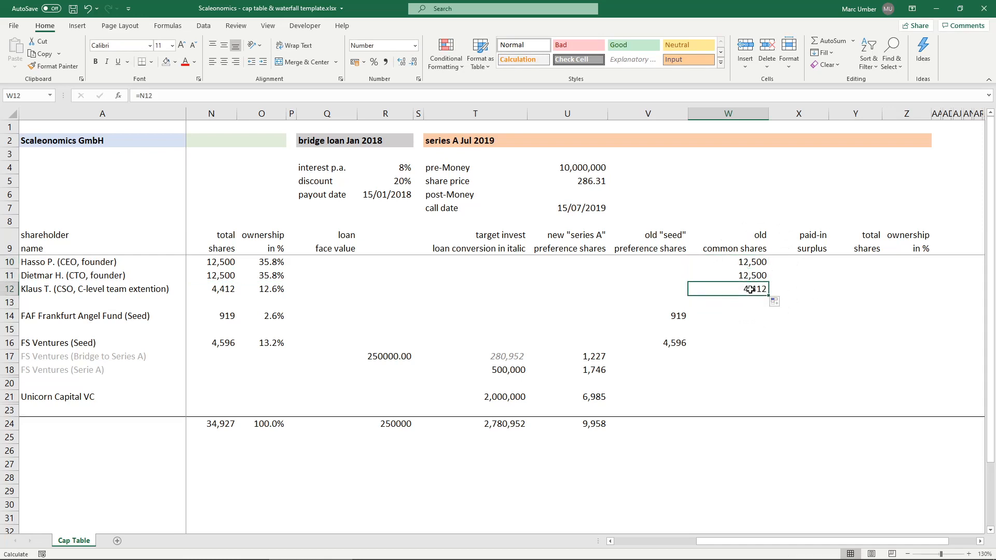
pyautogui.click(668, 316)
pyautogui.click(670, 341)
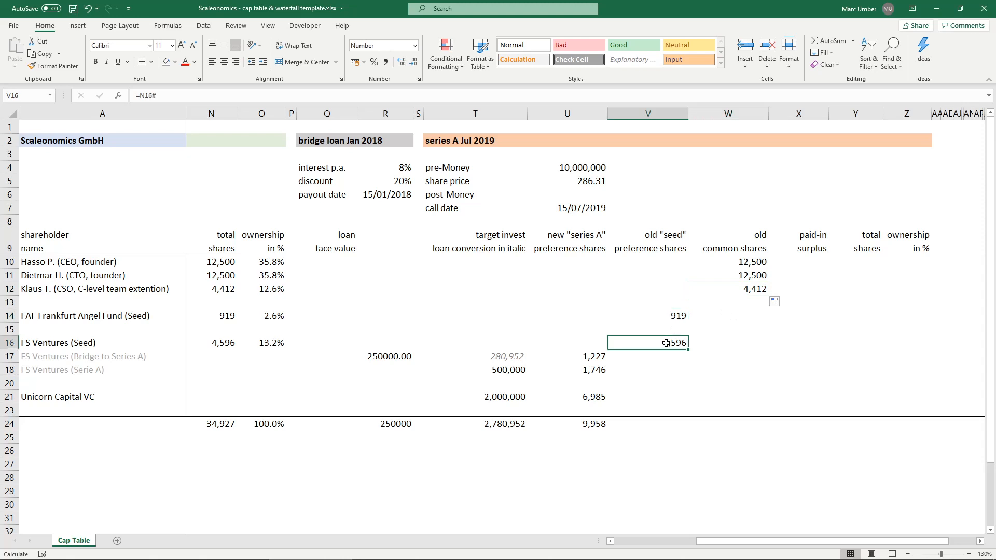
pyautogui.click(592, 358)
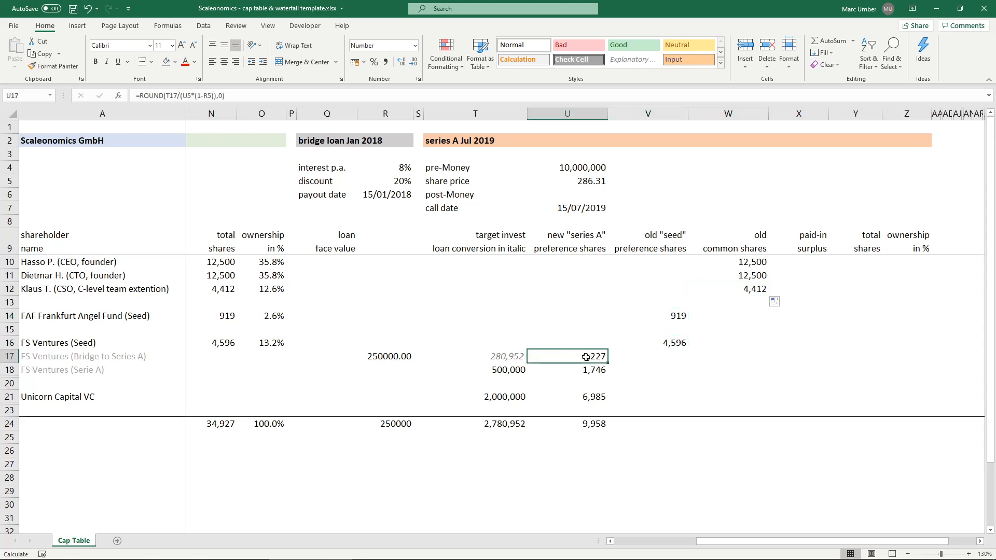
pyautogui.click(573, 370)
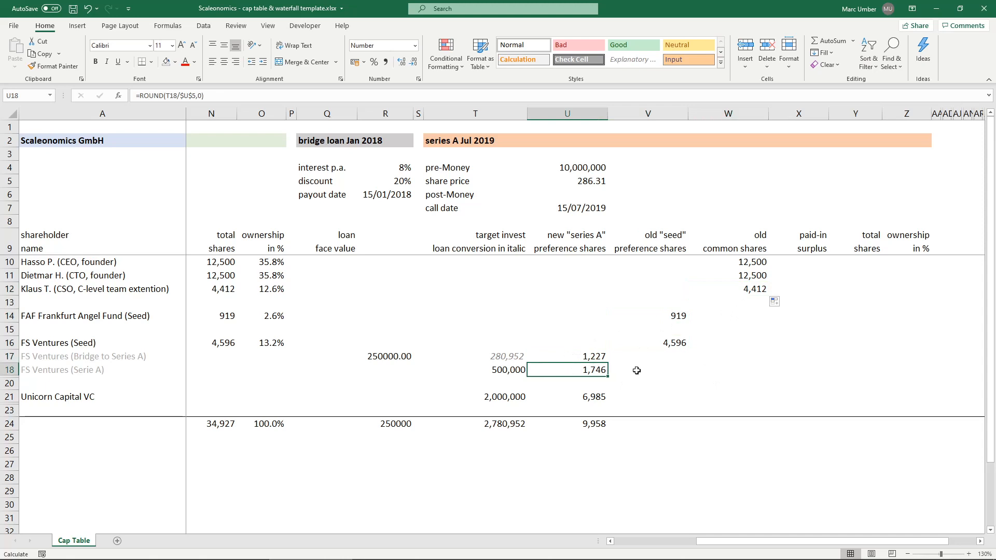
pyautogui.click(565, 397)
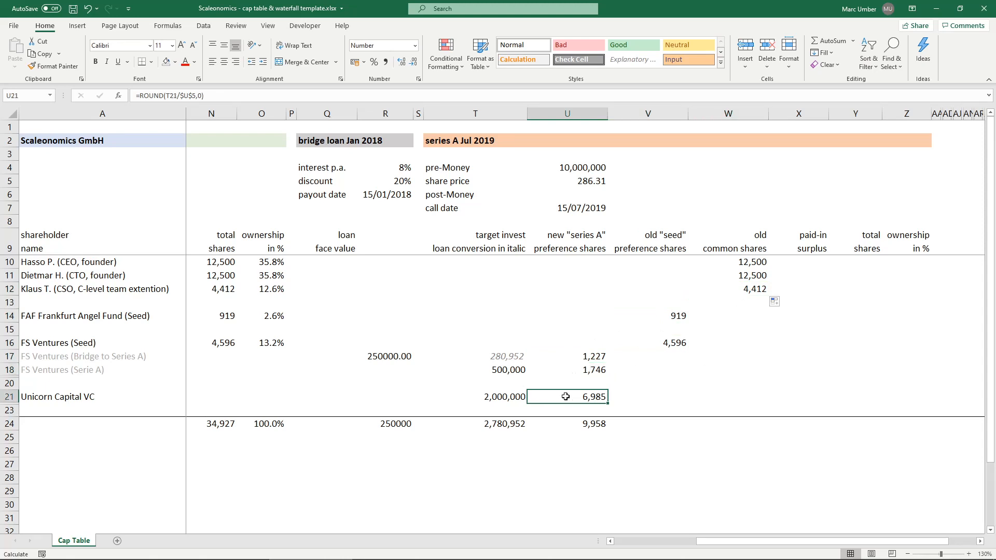
# - Extend the column total in U24 across V24:W24 for the old seed preference and old common shares
pyautogui.click(591, 425)
pyautogui.moveTo(607, 431); pyautogui.dragTo(767, 431)
pyautogui.click(749, 366)
# - Calculate Unicorn Capital VC's paid-in surplus in X21 as =U21*(U5-1) and check its sum with the new shares
pyautogui.click(806, 265)
pyautogui.click(795, 397)
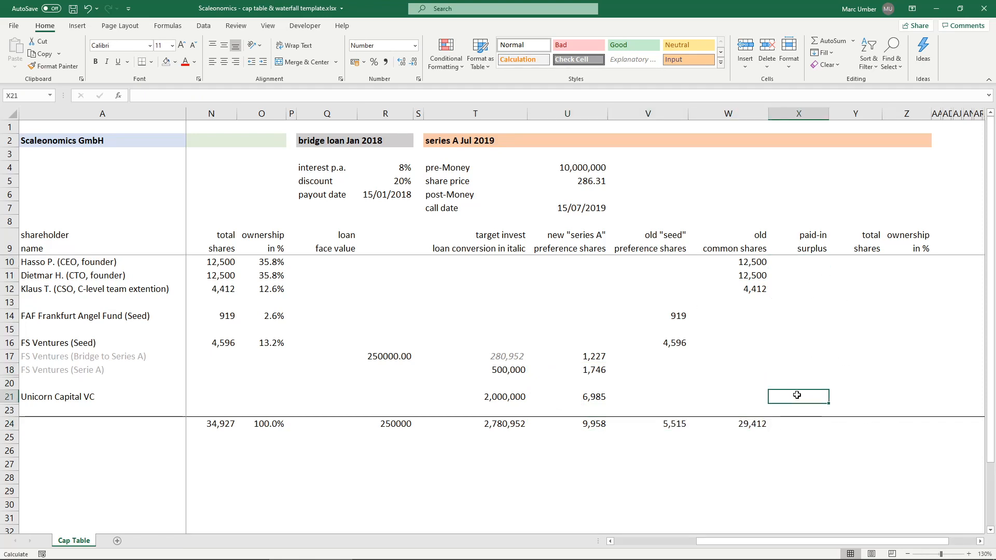
pyautogui.write('=')
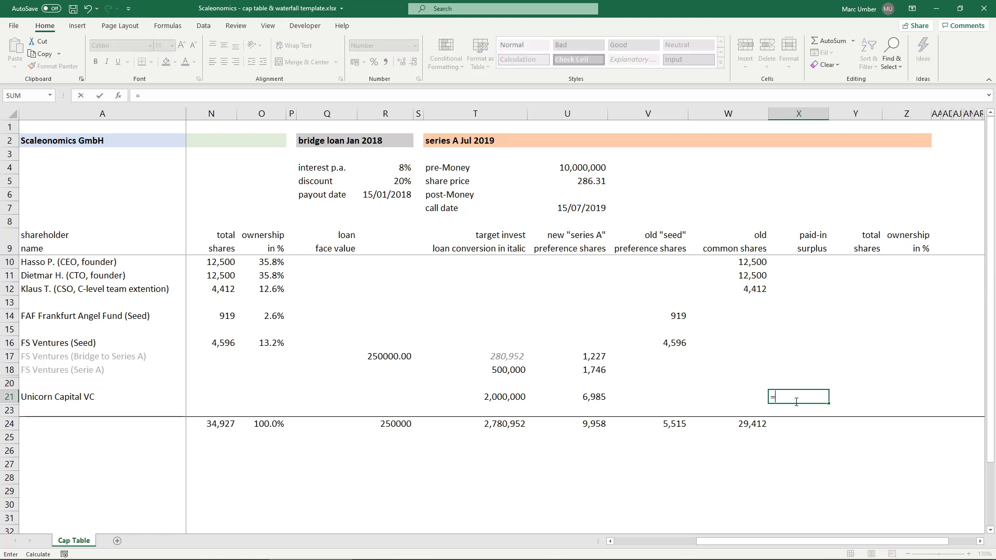
pyautogui.click(575, 397)
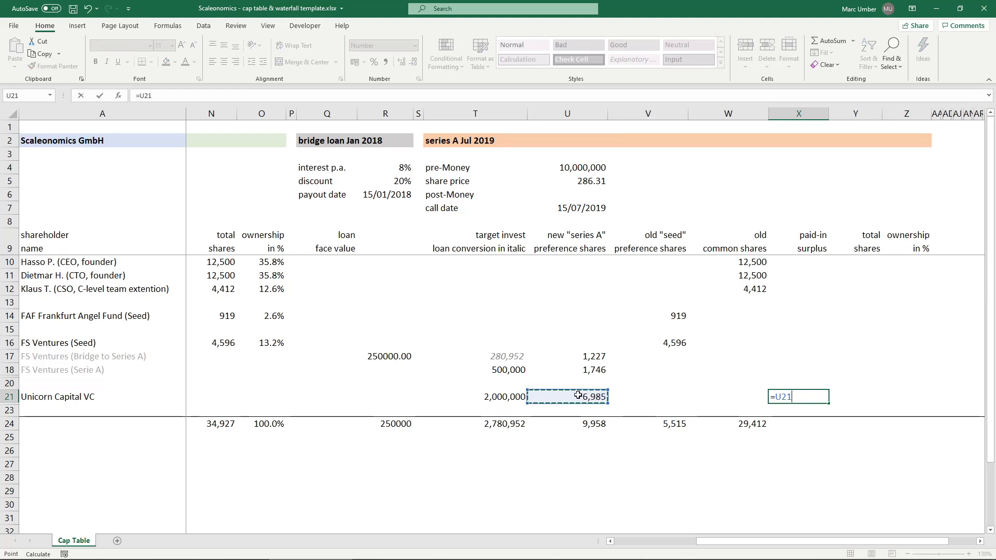
pyautogui.write('*')
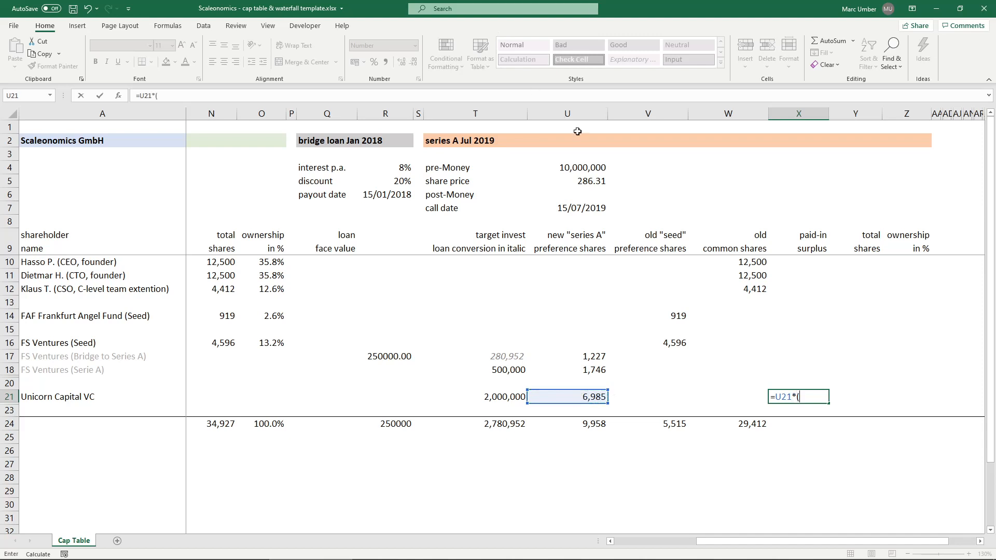
pyautogui.click(584, 179)
pyautogui.write('-1')
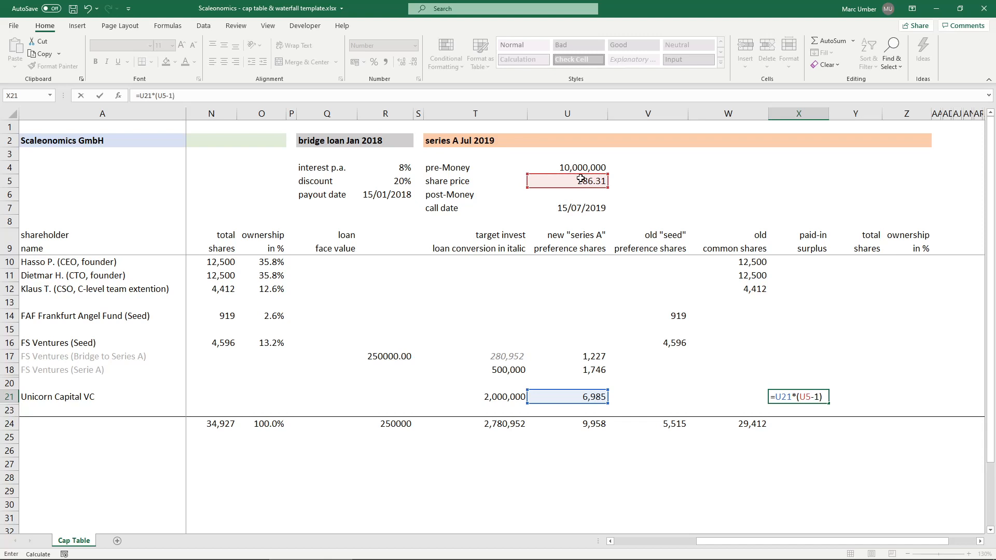
pyautogui.press('Return')
pyautogui.press('Up')
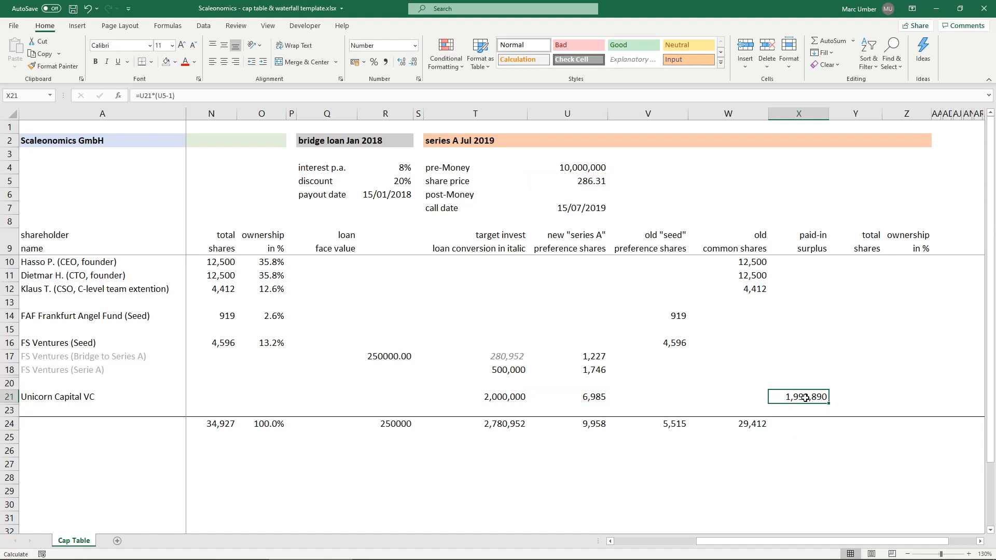
pyautogui.keyDown('ctrl'); pyautogui.click(593, 397); pyautogui.keyUp('ctrl')
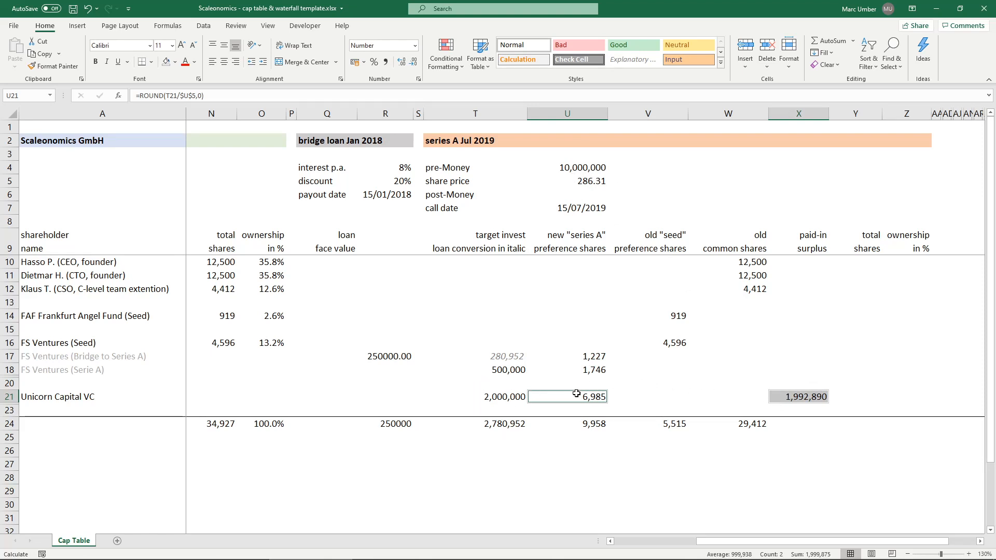
pyautogui.click(783, 398)
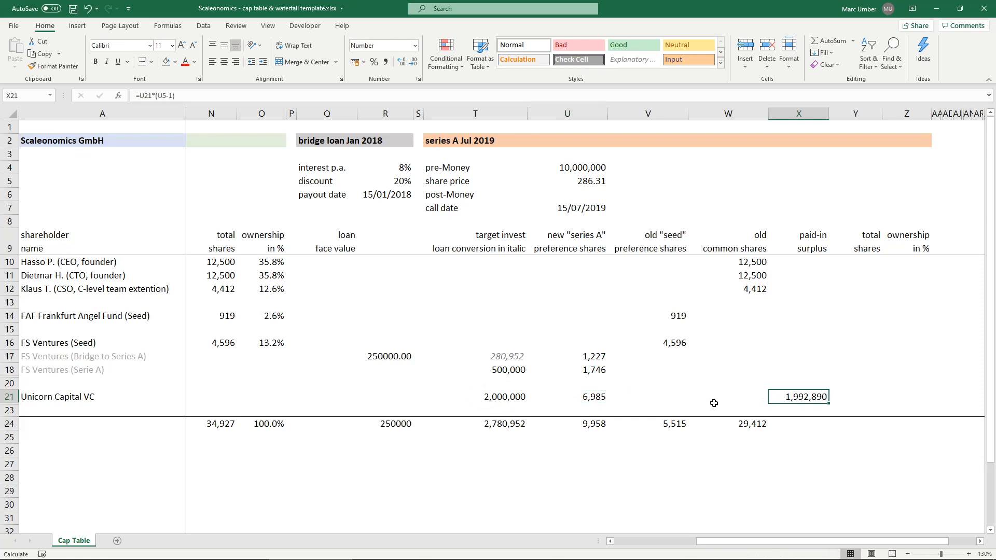
# - Make the share price reference in X21 absolute as $U$5 and copy the surplus formula to X18
pyautogui.click(803, 369)
pyautogui.doubleClick(809, 399)
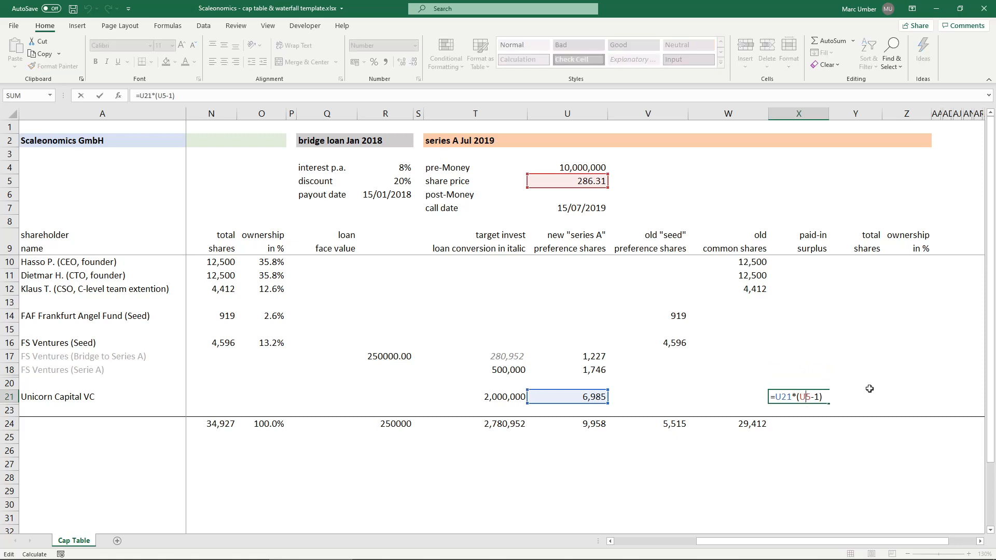
pyautogui.hotkey('ctrl', 'Return')
pyautogui.hotkey('ctrl', 'c')
pyautogui.press('Up')
pyautogui.press('Up')
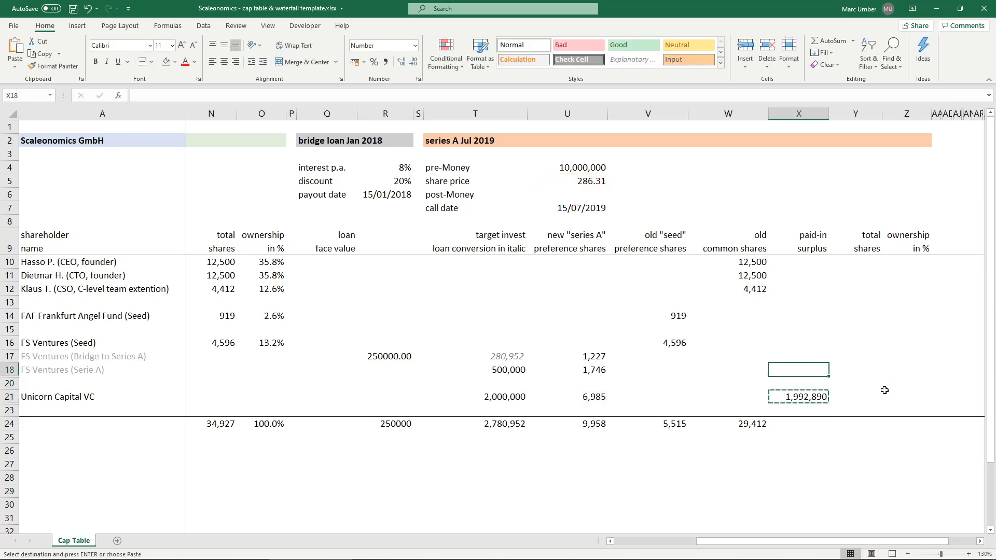
pyautogui.hotkey('ctrl', 'v')
pyautogui.press('Escape')
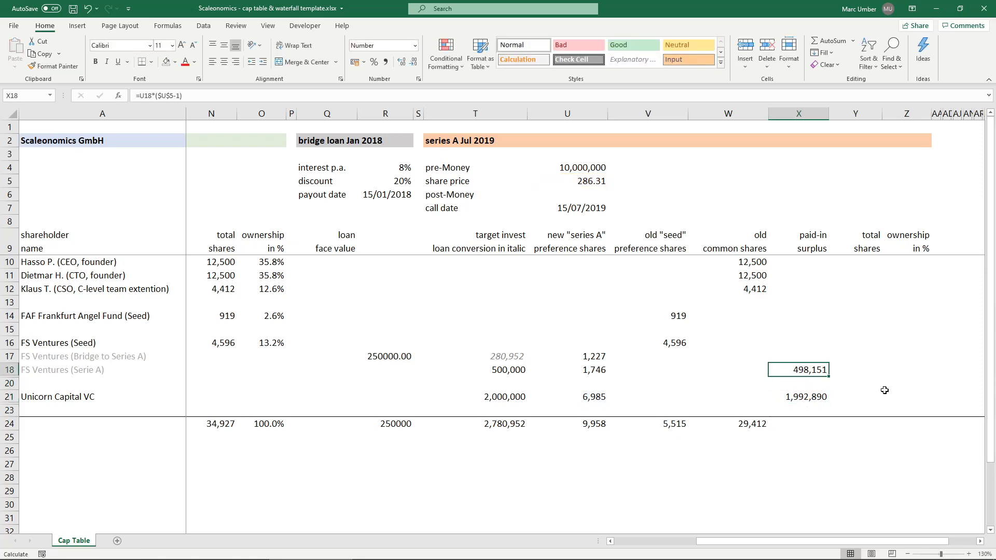
pyautogui.keyDown('ctrl'); pyautogui.click(594, 369); pyautogui.keyUp('ctrl')
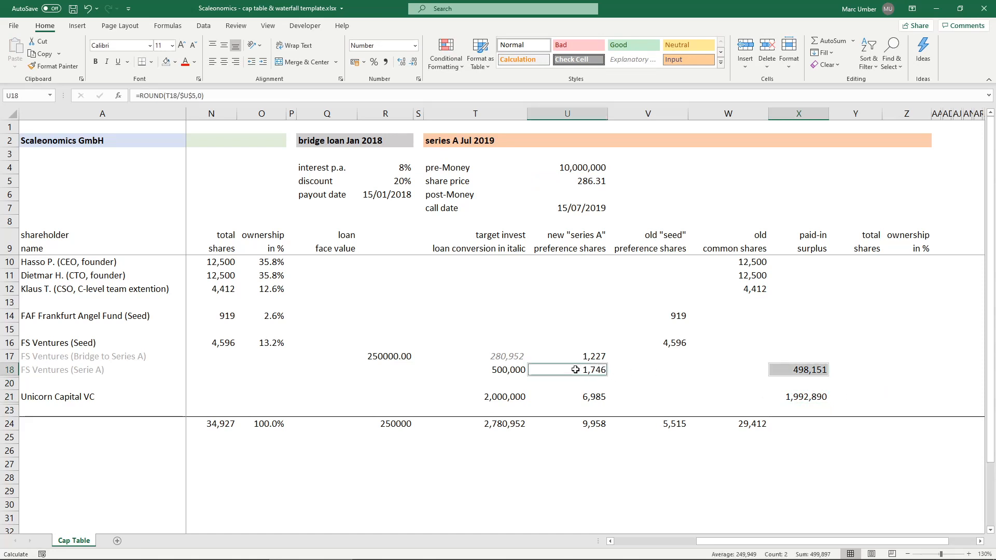
pyautogui.click(789, 371)
pyautogui.click(804, 354)
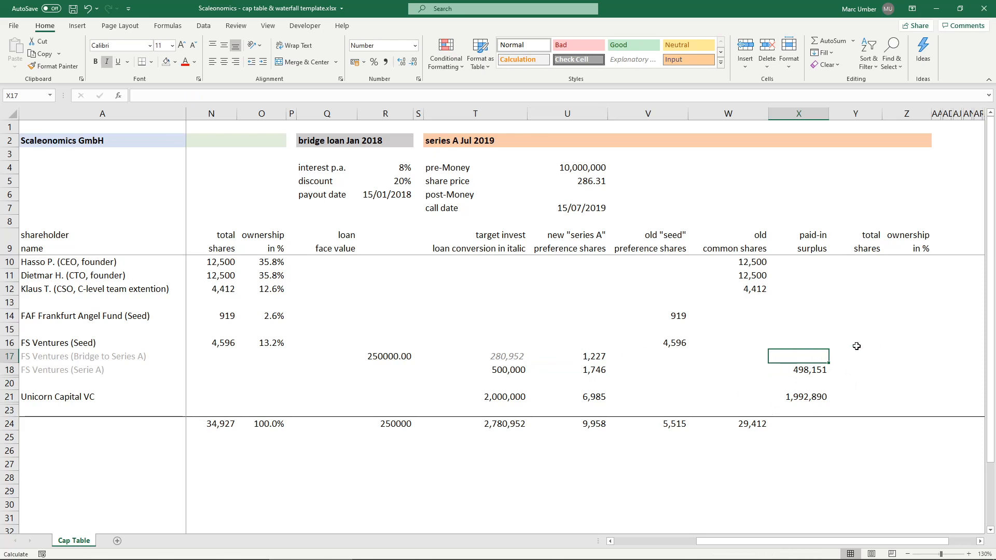
pyautogui.write('=')
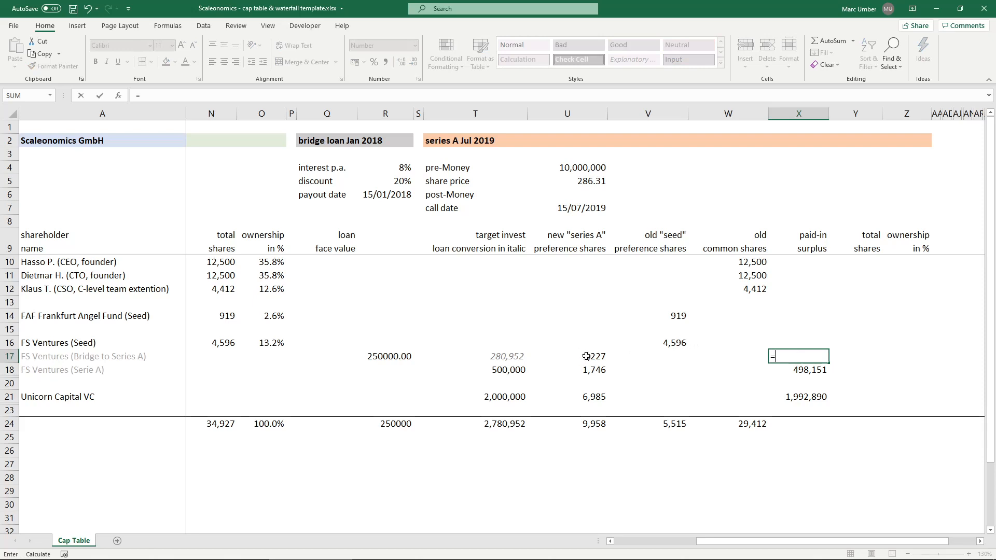
pyautogui.click(585, 358)
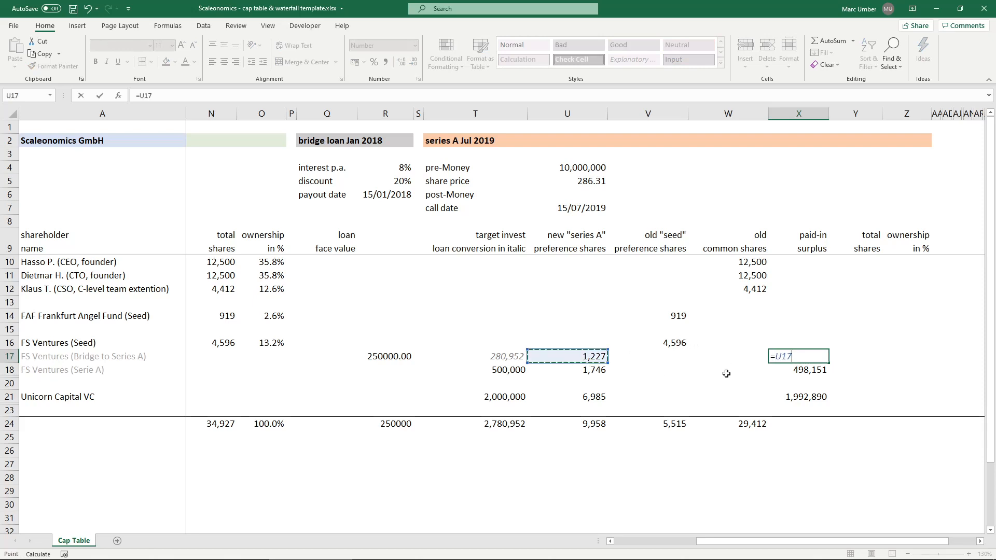
pyautogui.press('Escape')
# - Copy the paid-in surplus formula from X18 to X17 for the bridge loan conversion and check its references and related amounts
pyautogui.click(821, 370)
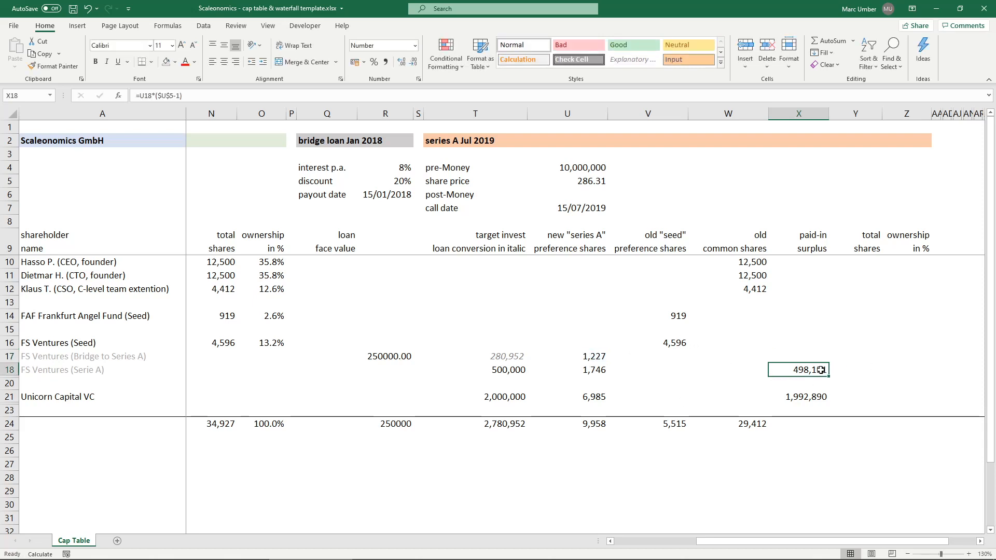
pyautogui.hotkey('ctrl', 'c')
pyautogui.click(808, 357)
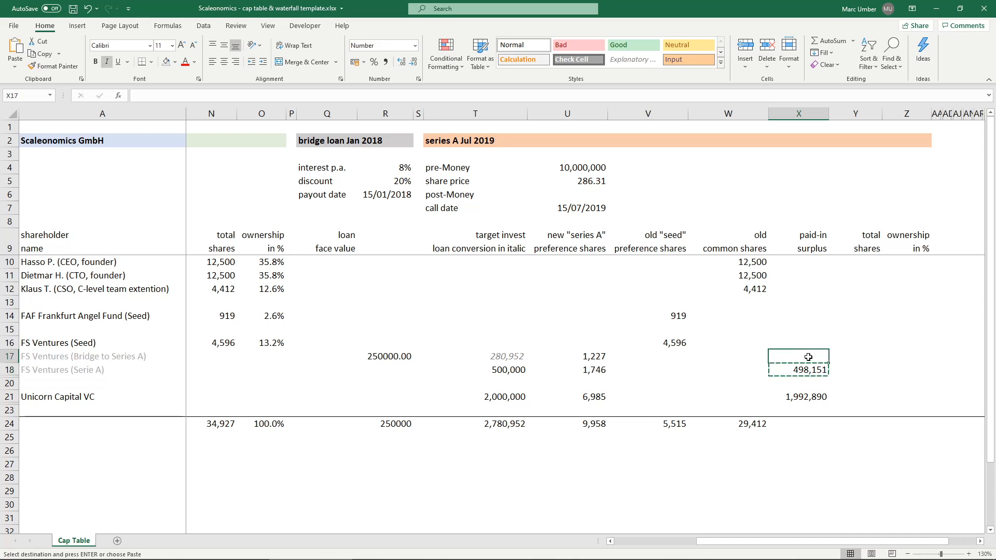
pyautogui.hotkey('ctrl', 'v')
pyautogui.doubleClick(808, 357)
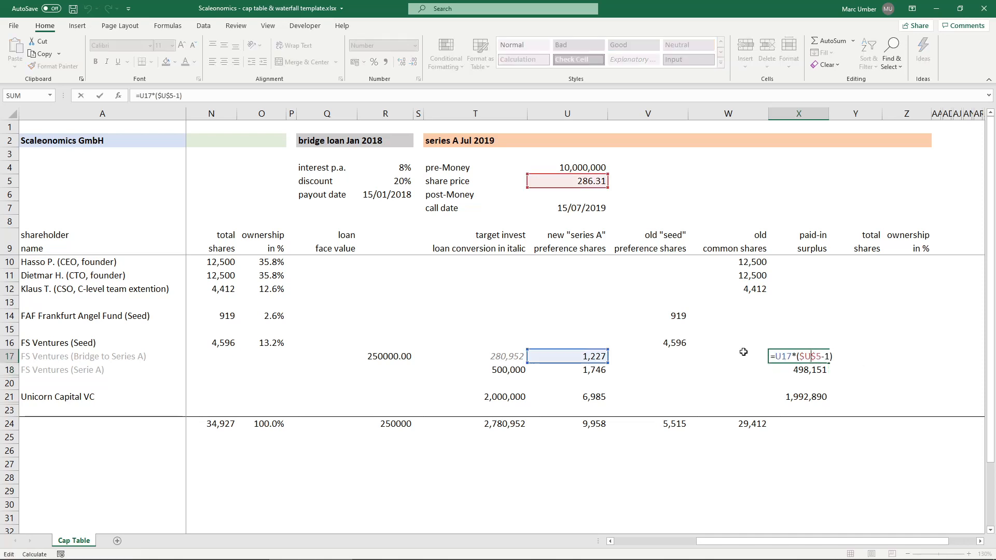
pyautogui.press('Escape')
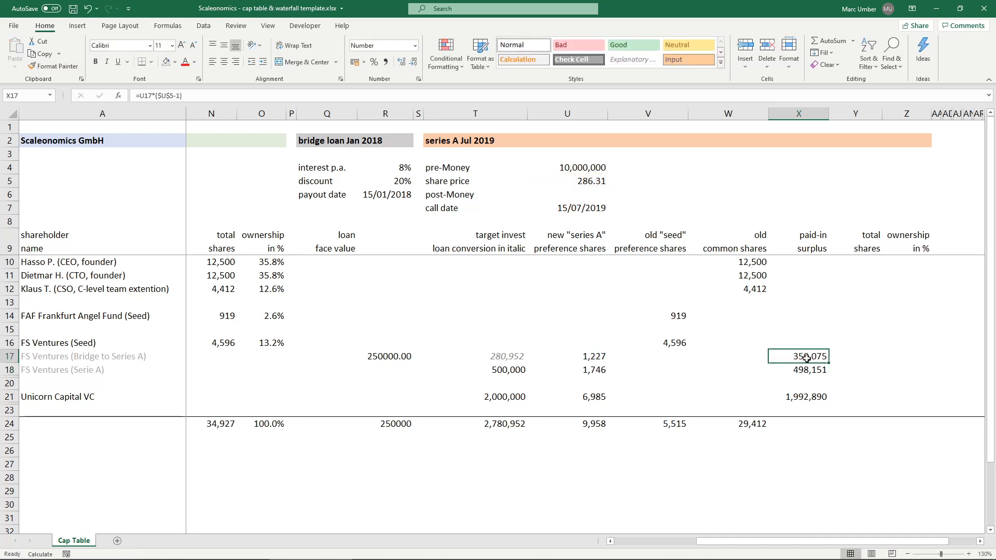
pyautogui.keyDown('ctrl'); pyautogui.click(589, 358); pyautogui.keyUp('ctrl')
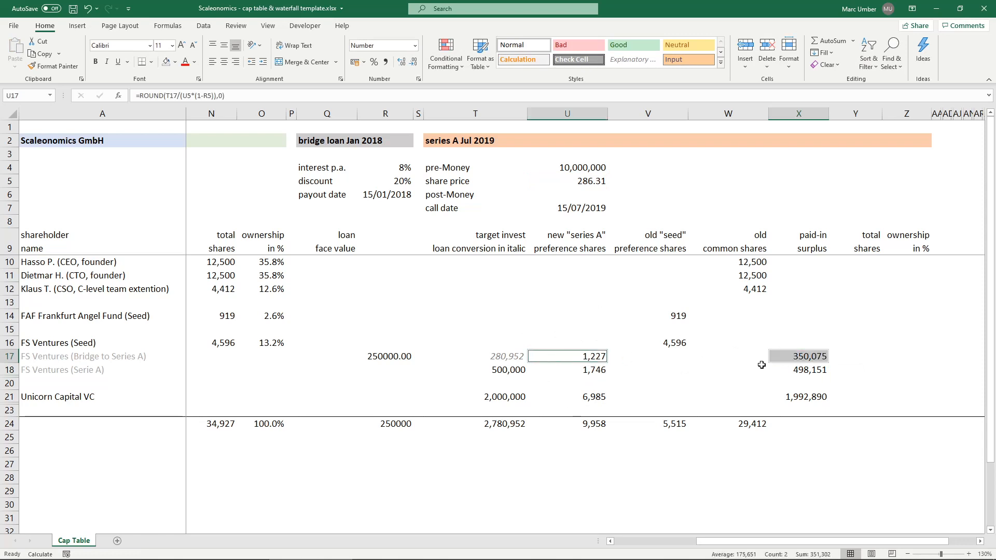
pyautogui.click(502, 359)
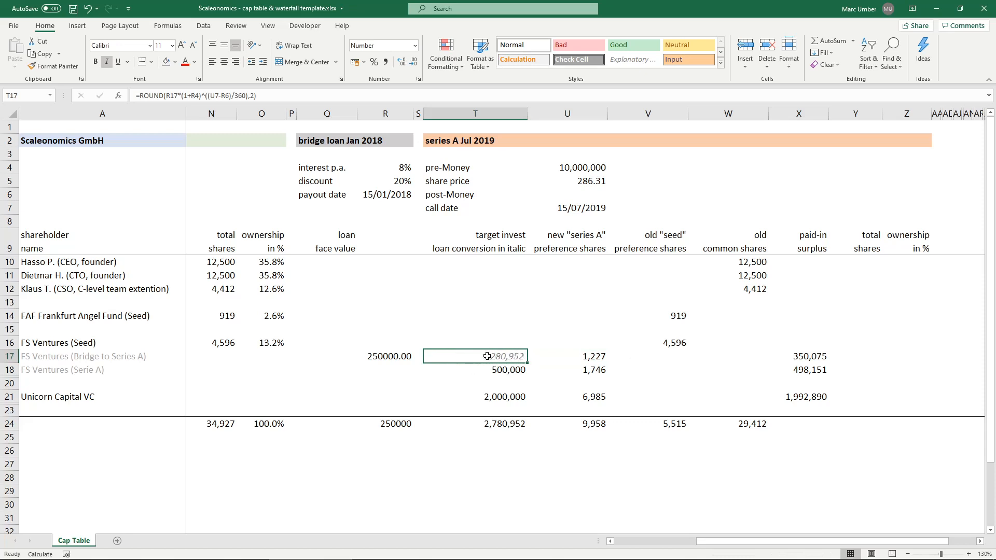
# - Replace the bridge loan's paid-in surplus formula in X17 with =U17*((U5*(1-R5))-1) to account for the discounted share price
pyautogui.click(808, 356)
pyautogui.press('Delete')
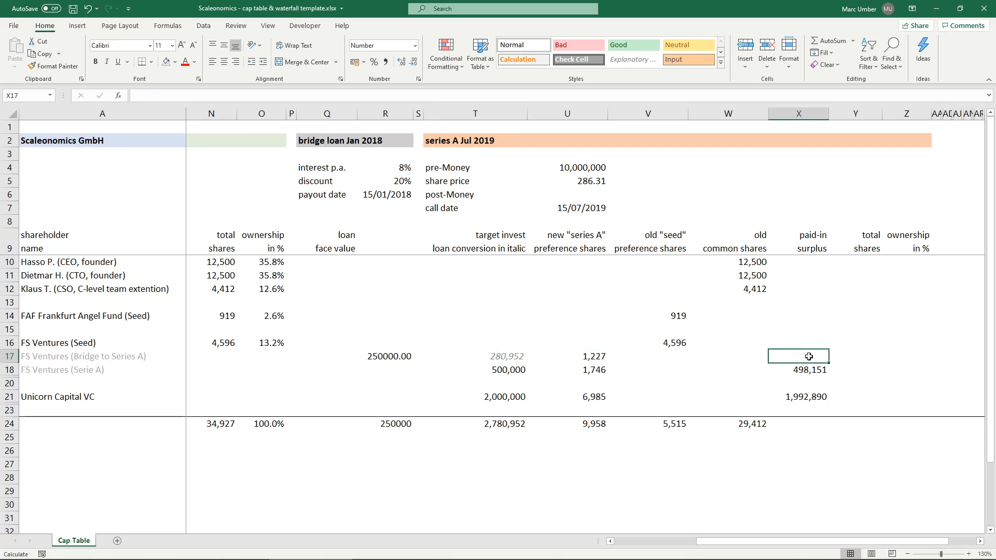
pyautogui.write('=')
pyautogui.click(589, 356)
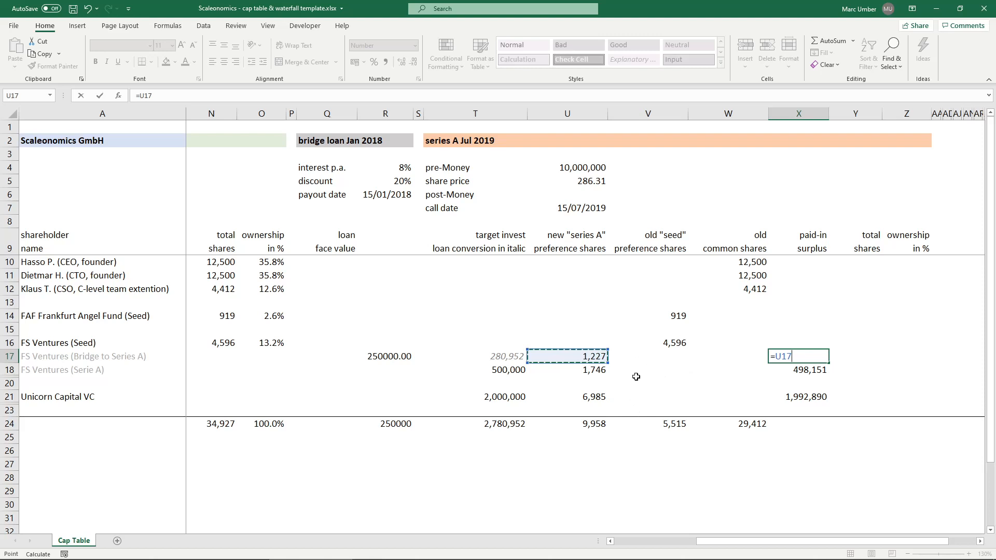
pyautogui.write('*(')
pyautogui.click(586, 181)
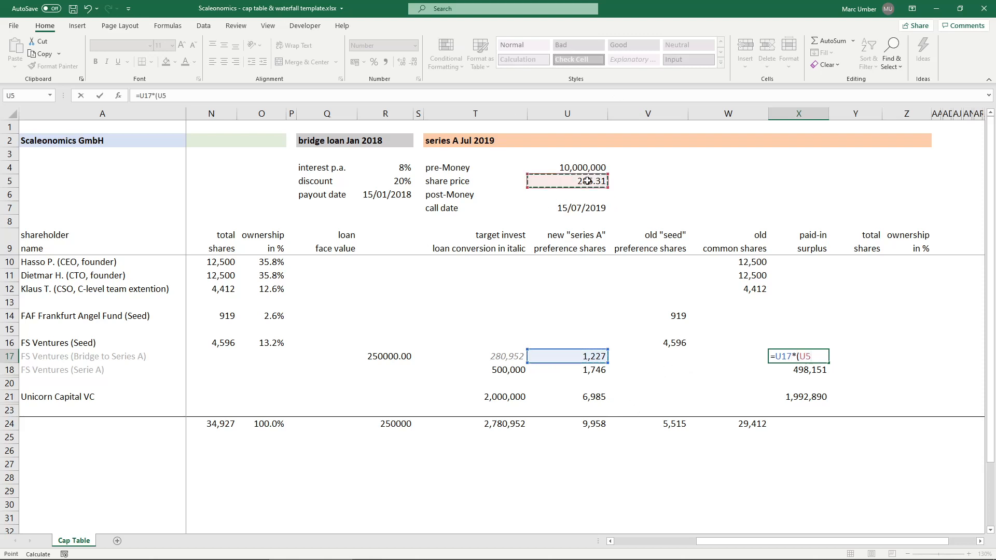
pyautogui.click(357, 98)
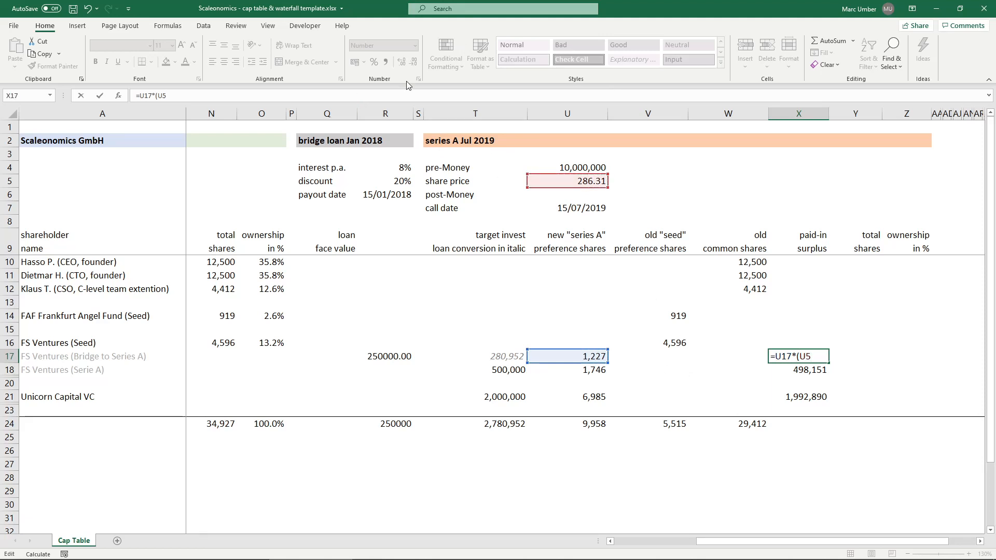
pyautogui.write('*')
pyautogui.write('1')
pyautogui.write('1-')
pyautogui.click(396, 176)
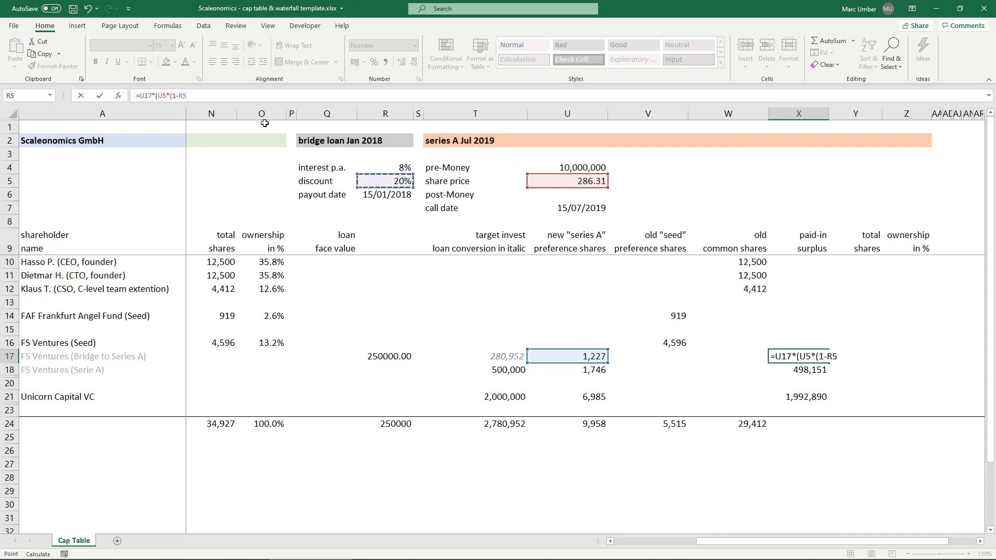
pyautogui.click(202, 98)
pyautogui.write('))')
pyautogui.write('-1')
pyautogui.write(')')
pyautogui.write('(')
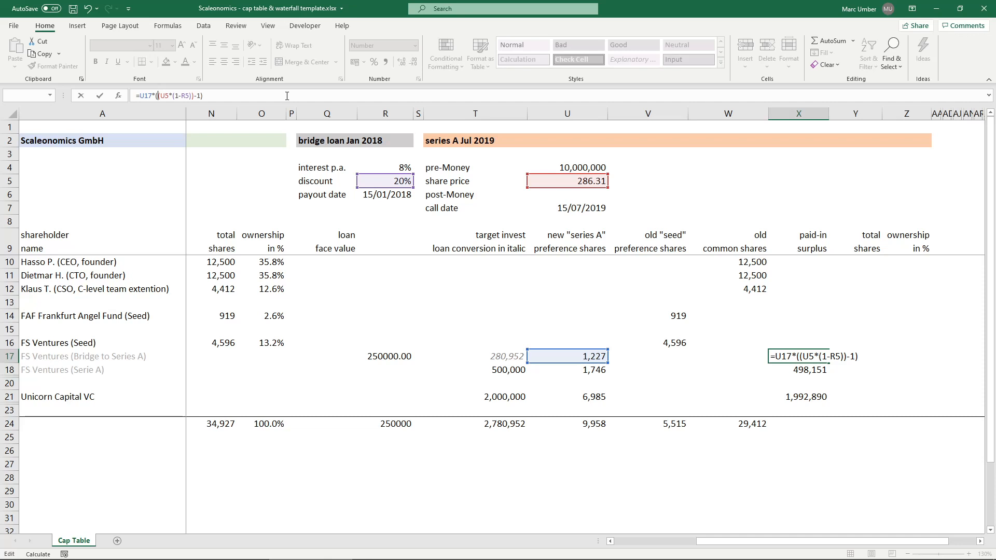
pyautogui.hotkey('ctrl', 'Return')
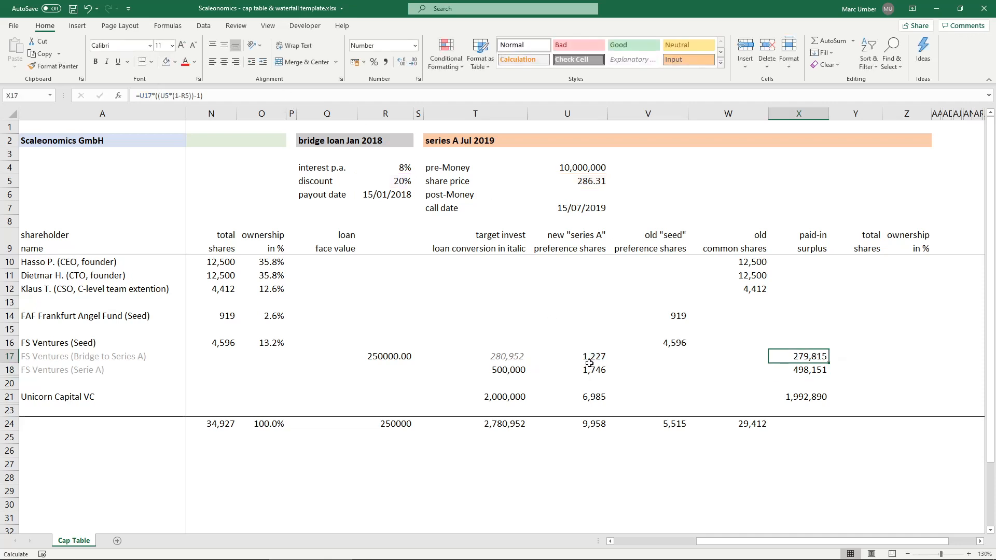
# - Check the bridge shares plus surplus, and change the rounding in U17 to =ROUNDDOWN(T17/(U5*(1-R5)),0)
pyautogui.keyDown('ctrl'); pyautogui.click(591, 357); pyautogui.keyUp('ctrl')
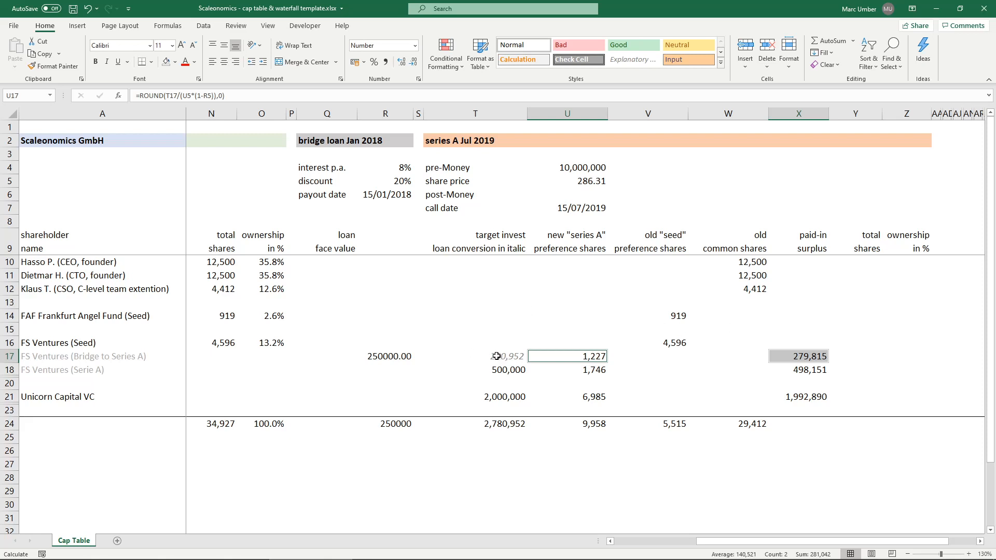
pyautogui.click(566, 356)
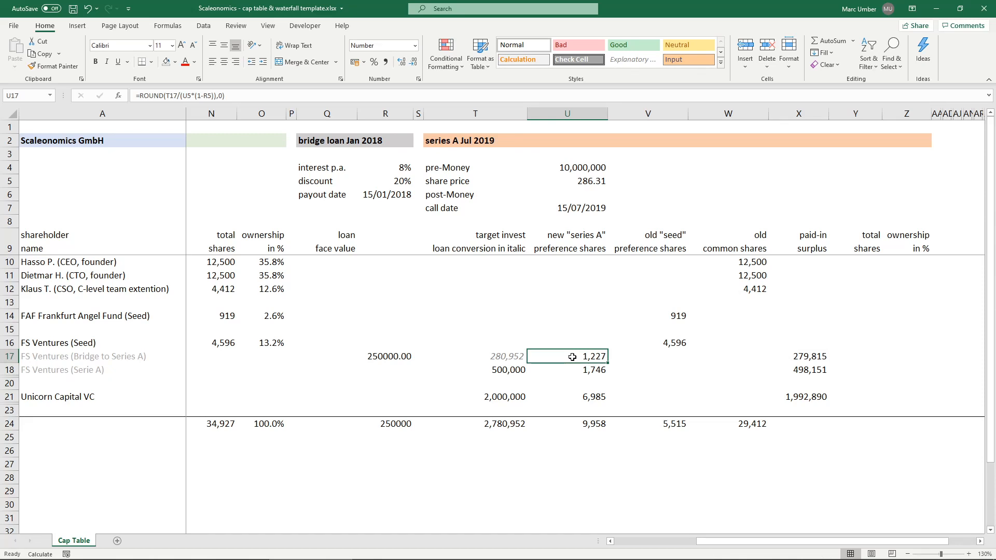
pyautogui.click(167, 96)
pyautogui.write('DOWN')
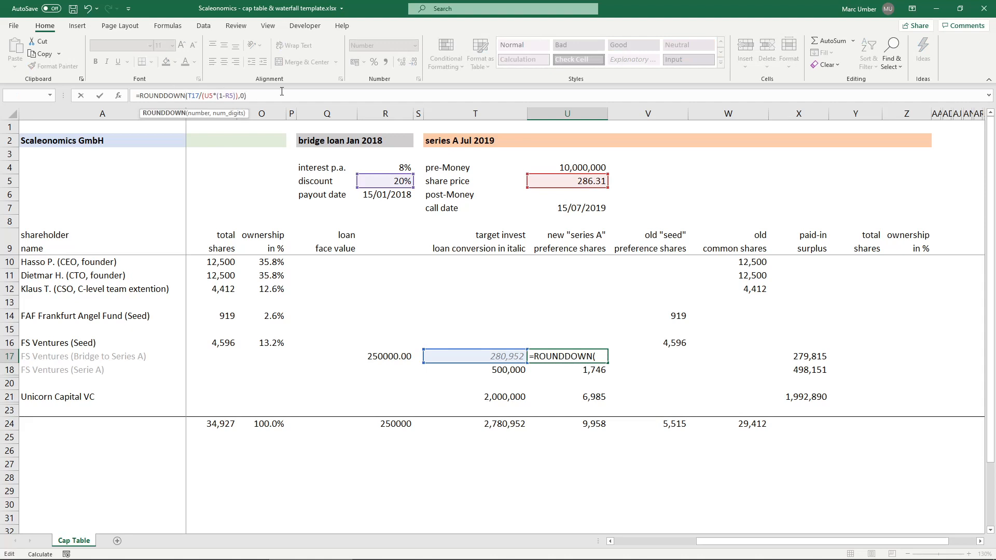
pyautogui.press('Return')
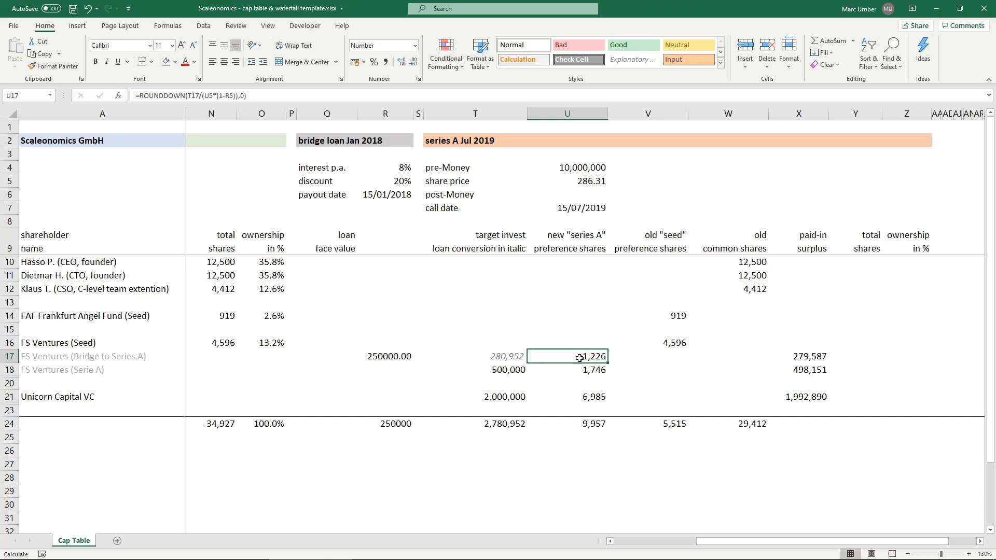
# - Compare the sum of the bridge conversion's new shares in U17 and paid-in surplus in X17 with the converted loan amount in T17
pyautogui.keyDown('ctrl'); pyautogui.click(819, 357); pyautogui.keyUp('ctrl')
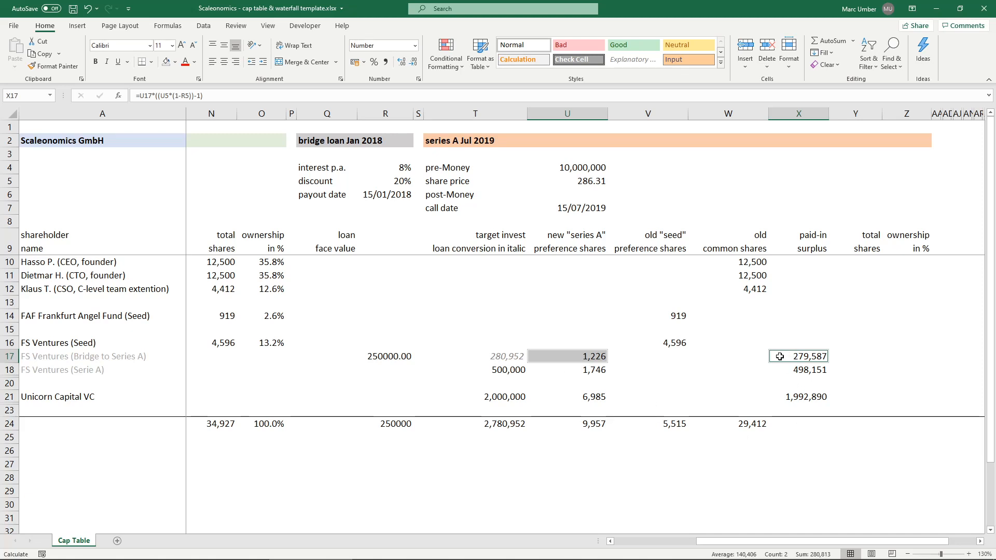
pyautogui.click(507, 356)
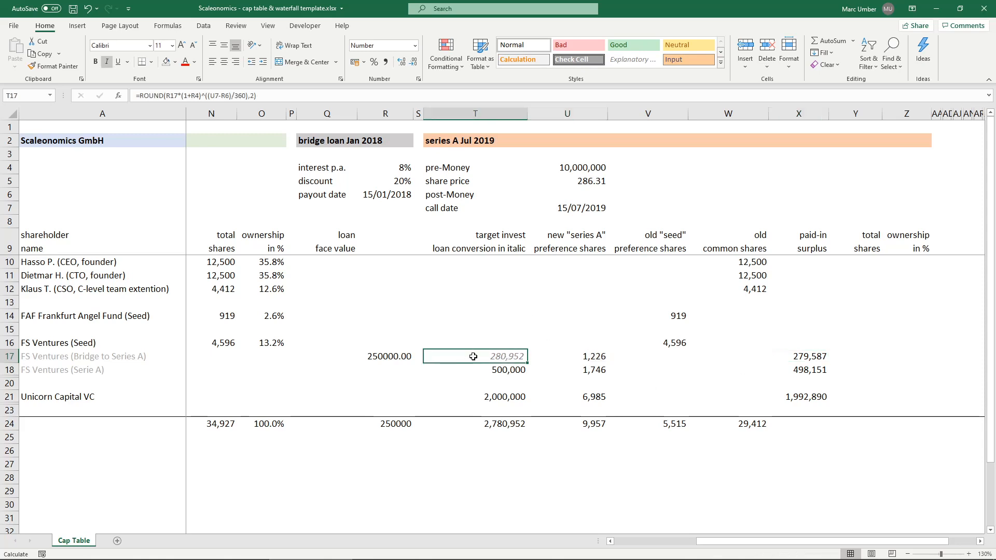
pyautogui.click(480, 373)
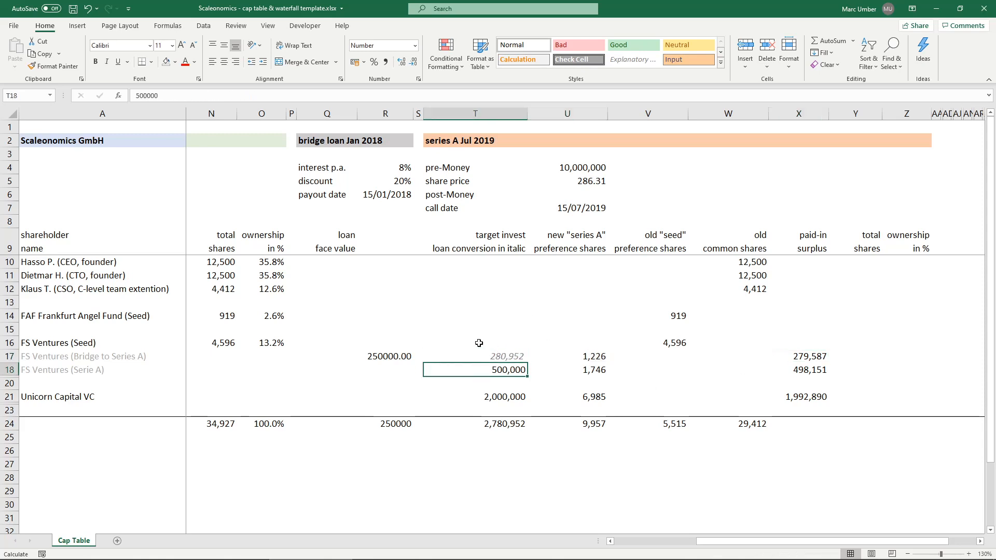
pyautogui.click(477, 357)
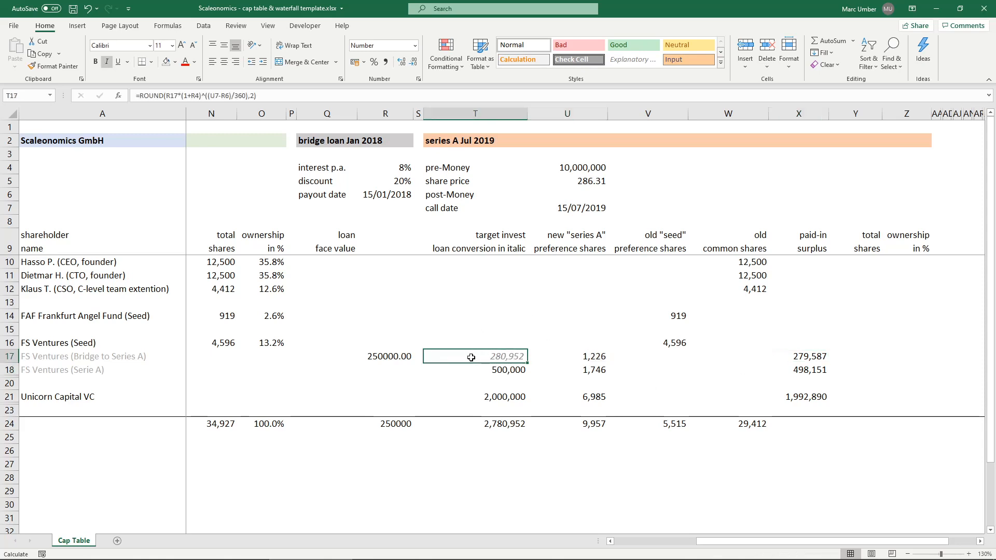
pyautogui.click(571, 356)
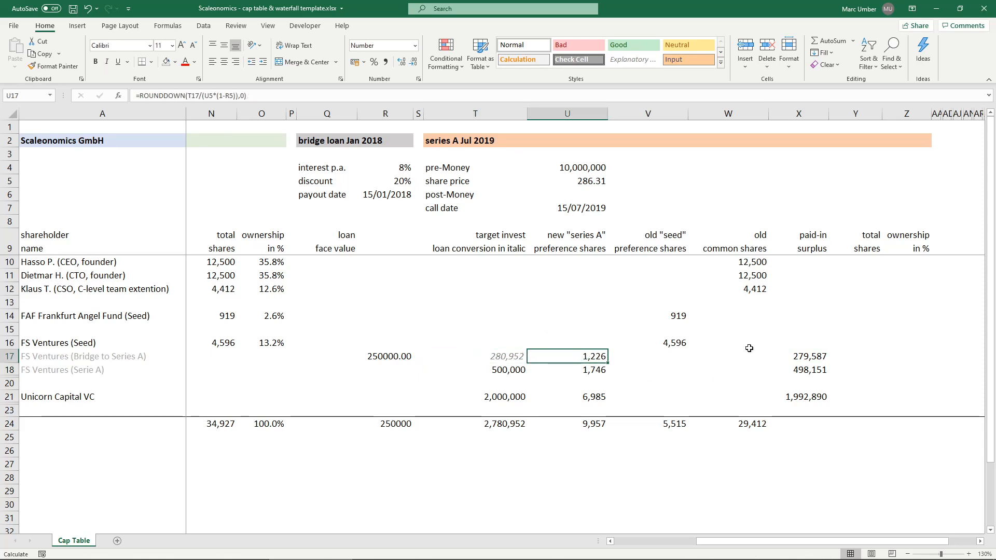
pyautogui.click(817, 356)
pyautogui.click(575, 357)
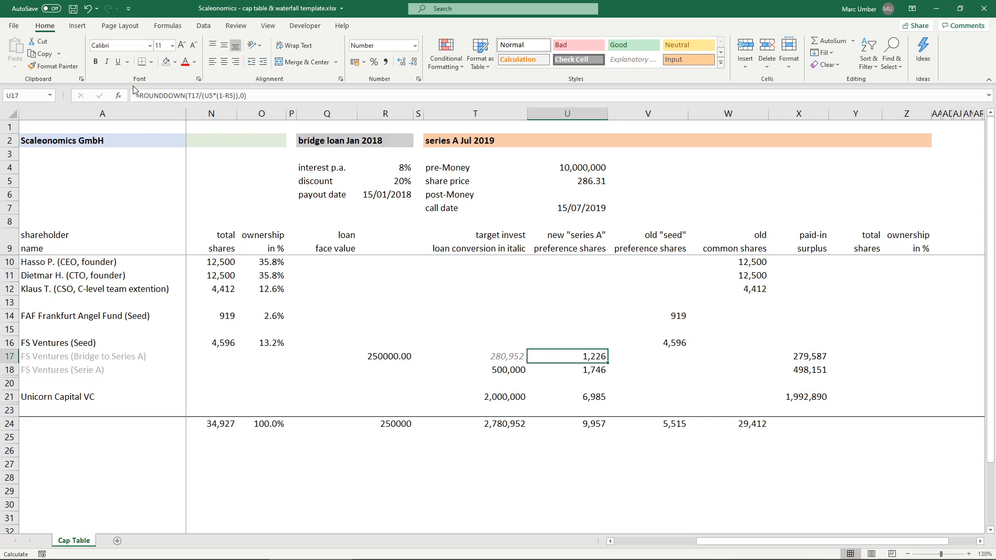
pyautogui.press('Right')
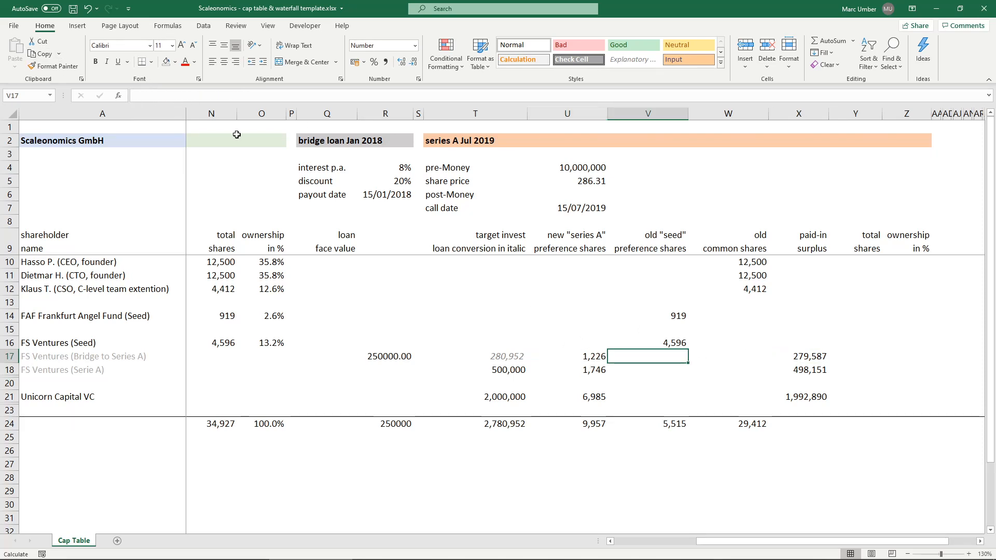
pyautogui.click(586, 356)
pyautogui.keyDown('ctrl'); pyautogui.click(807, 358); pyautogui.keyUp('ctrl')
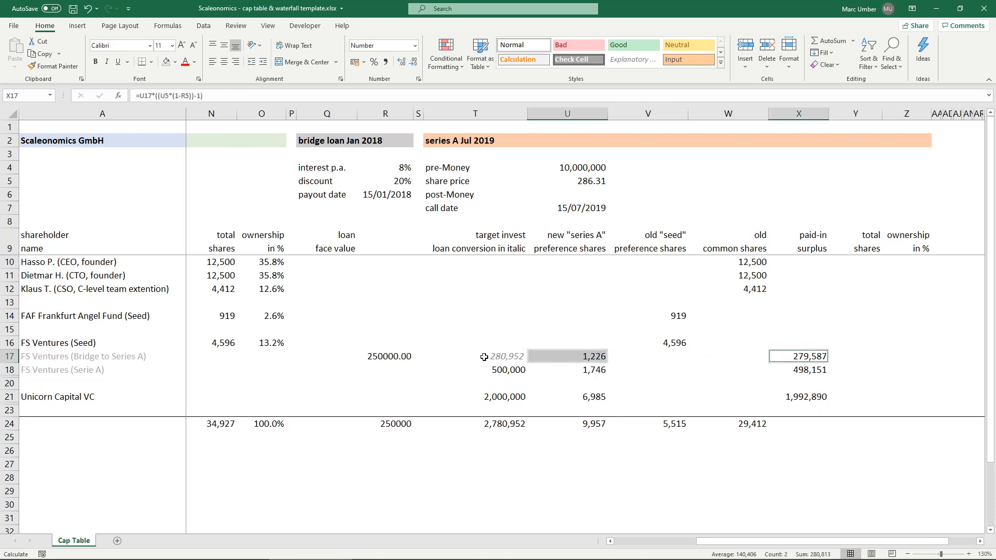
pyautogui.click(804, 356)
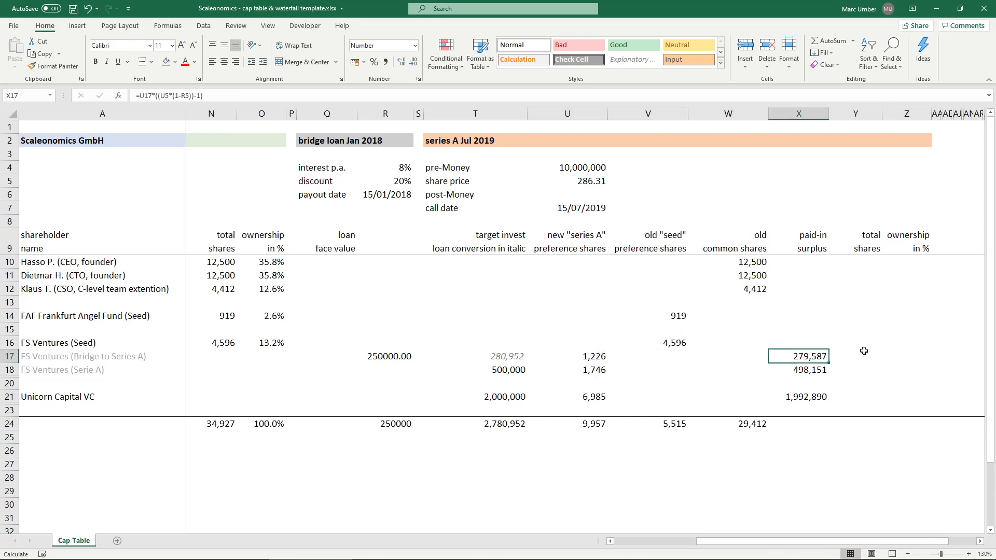
pyautogui.click(590, 356)
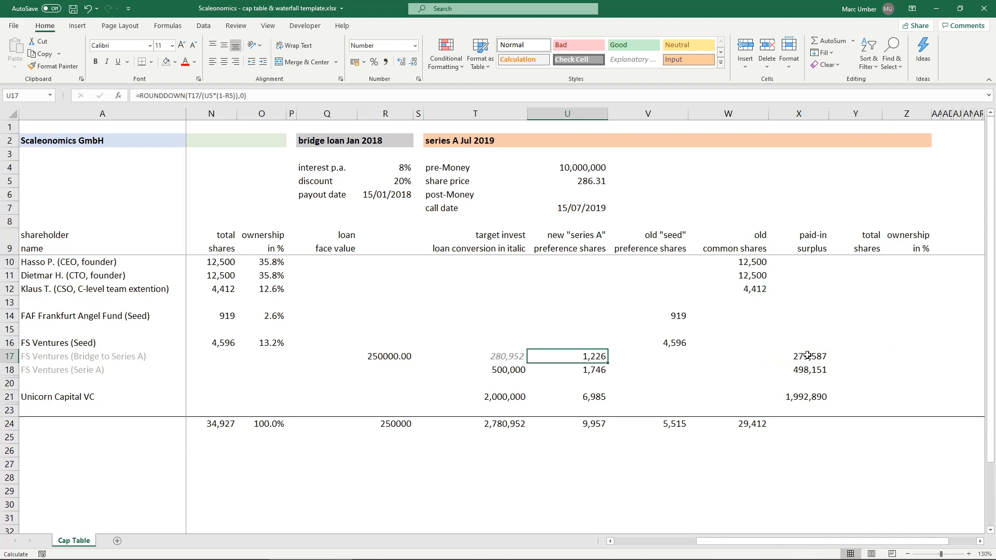
pyautogui.click(808, 355)
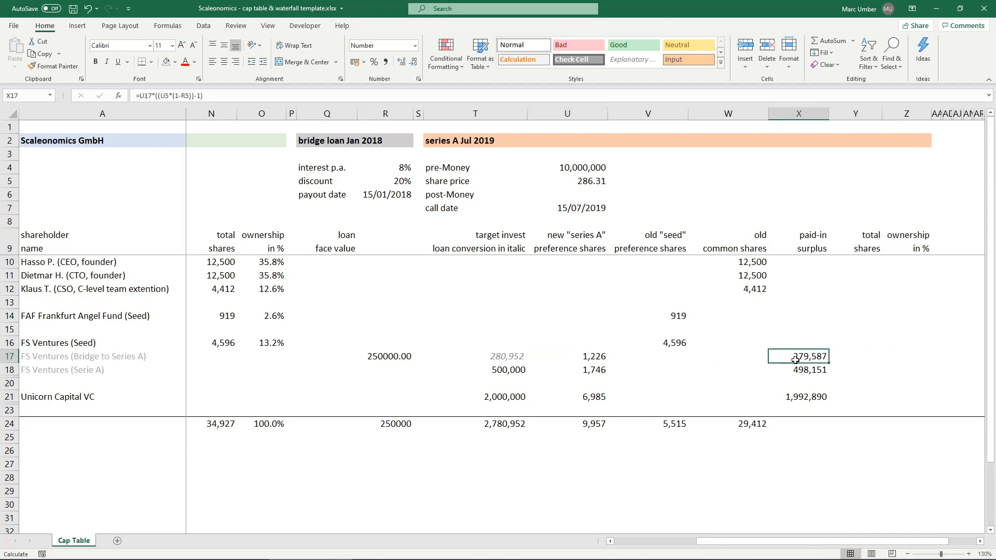
# - Total the paid-in surplus column in X24 with a SUM formula
pyautogui.click(807, 427)
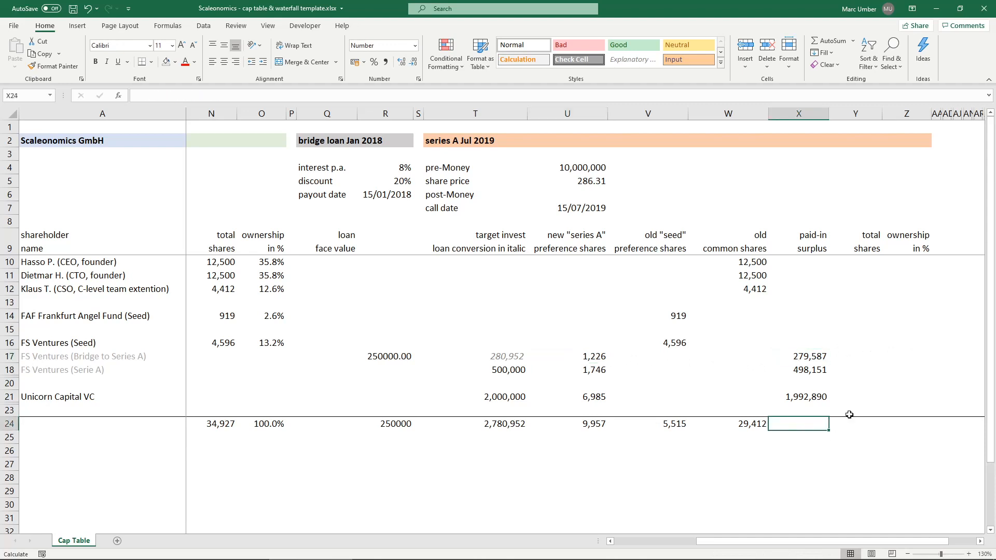
pyautogui.write('=sum')
pyautogui.press('Tab')
pyautogui.press('Up')
pyautogui.hotkey('shift', 'Up')
pyautogui.hotkey('shift', 'Up')
pyautogui.hotkey('shift', 'Up')
pyautogui.hotkey('shift', 'Up')
pyautogui.hotkey('shift', 'Up')
pyautogui.hotkey('shift', 'Up')
pyautogui.hotkey('shift', 'Up')
pyautogui.hotkey('shift', 'Up')
pyautogui.hotkey('shift', 'Up')
pyautogui.hotkey('shift', 'Up')
pyautogui.hotkey('shift', 'Up')
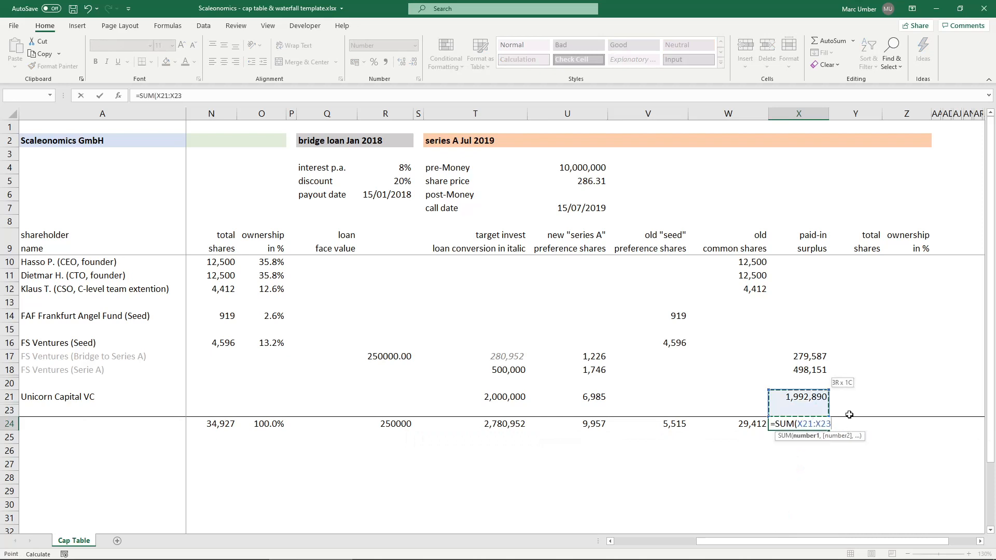
pyautogui.press('Return')
pyautogui.click(849, 414)
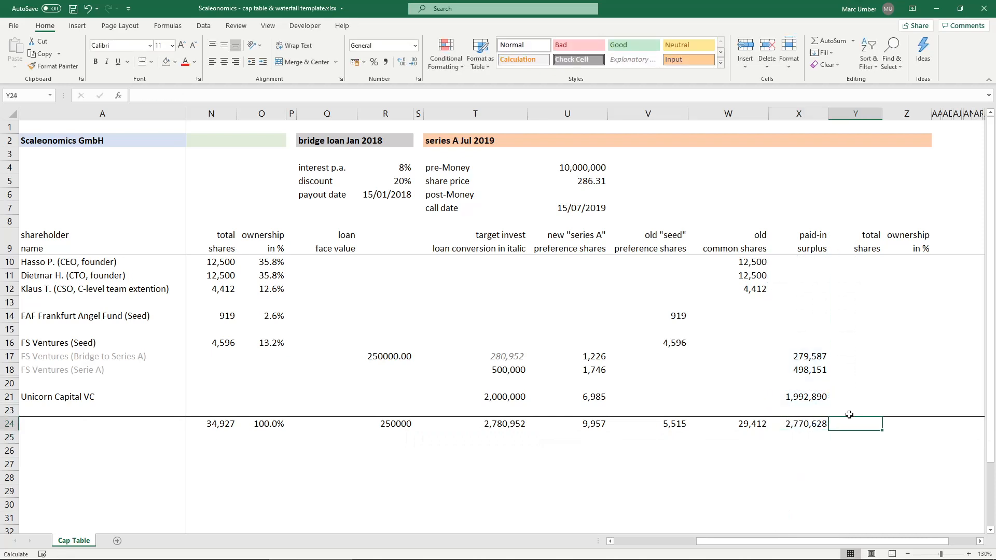
# - Calculate the first founder's series A total shares in Y10 as =W10+V10+U10
pyautogui.click(876, 260)
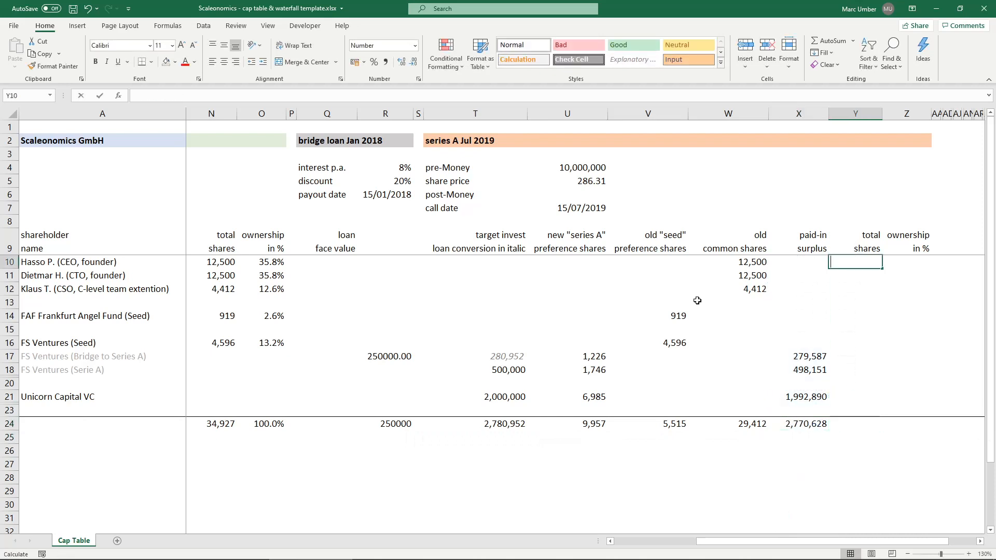
pyautogui.write('=')
pyautogui.press('Left')
pyautogui.press('Left')
pyautogui.write('+')
pyautogui.press('Left')
pyautogui.press('Left')
pyautogui.press('Left')
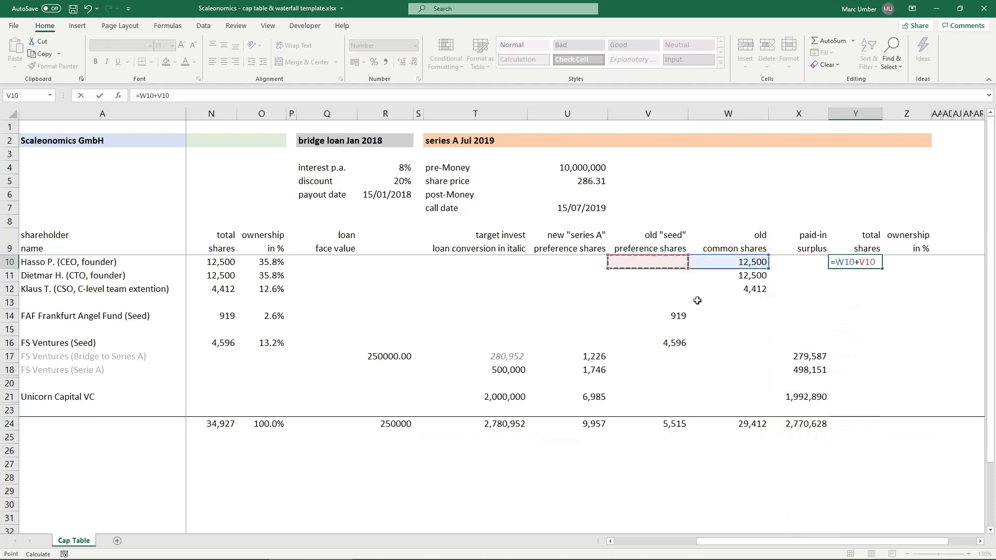
pyautogui.write('+')
pyautogui.press('Left')
pyautogui.press('Left')
pyautogui.press('Left')
pyautogui.press('Left')
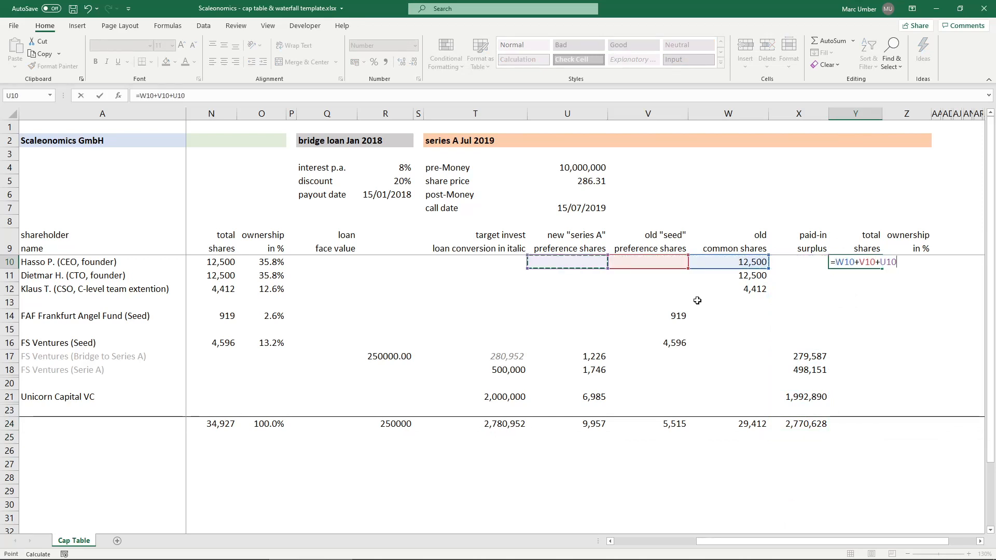
pyautogui.press('Return')
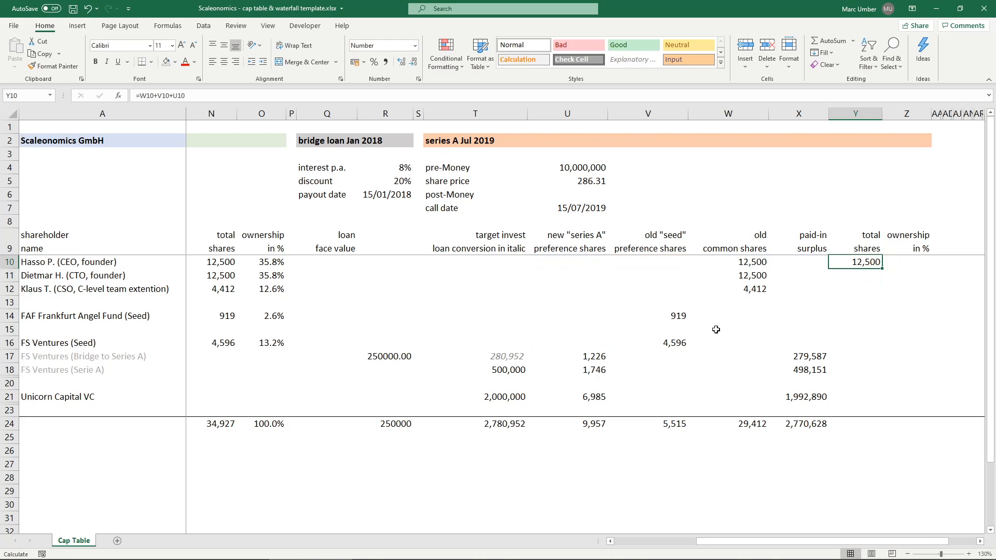
# - Fill the total shares formula from Y10 down to Y21 and clear it from the empty spacer rows
pyautogui.moveTo(884, 268); pyautogui.dragTo(881, 400)
pyautogui.click(864, 304)
pyautogui.press('Delete')
pyautogui.click(865, 331)
pyautogui.press('Delete')
pyautogui.click(871, 384)
pyautogui.press('Delete')
# - Adjust the cell format of the total shares range Y10:Y21
pyautogui.moveTo(873, 395); pyautogui.dragTo(859, 265)
pyautogui.rightClick(859, 264)
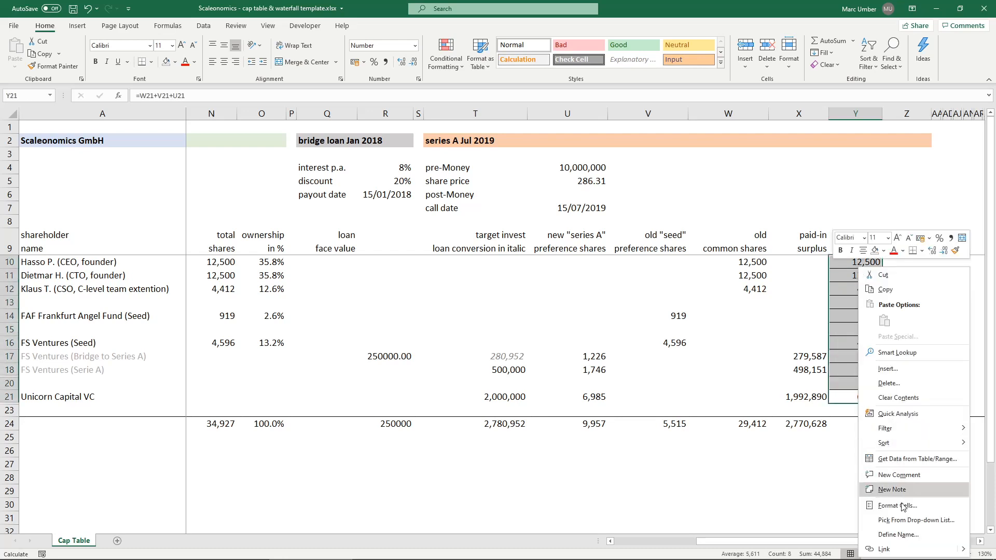
pyautogui.click(905, 507)
pyautogui.click(843, 421)
pyautogui.click(924, 545)
# - Total the series A total shares column in Y24 as =SUM(Y10:Y23), displayed without decimals
pyautogui.click(876, 423)
pyautogui.write('=su')
pyautogui.press('Down')
pyautogui.press('Down')
pyautogui.press('Tab')
pyautogui.press('Up')
pyautogui.hotkey('shift', 'Up')
pyautogui.hotkey('shift', 'Up')
pyautogui.hotkey('shift', 'Up')
pyautogui.hotkey('shift', 'Up')
pyautogui.hotkey('shift', 'Up')
pyautogui.hotkey('shift', 'Up')
pyautogui.hotkey('shift', 'Up')
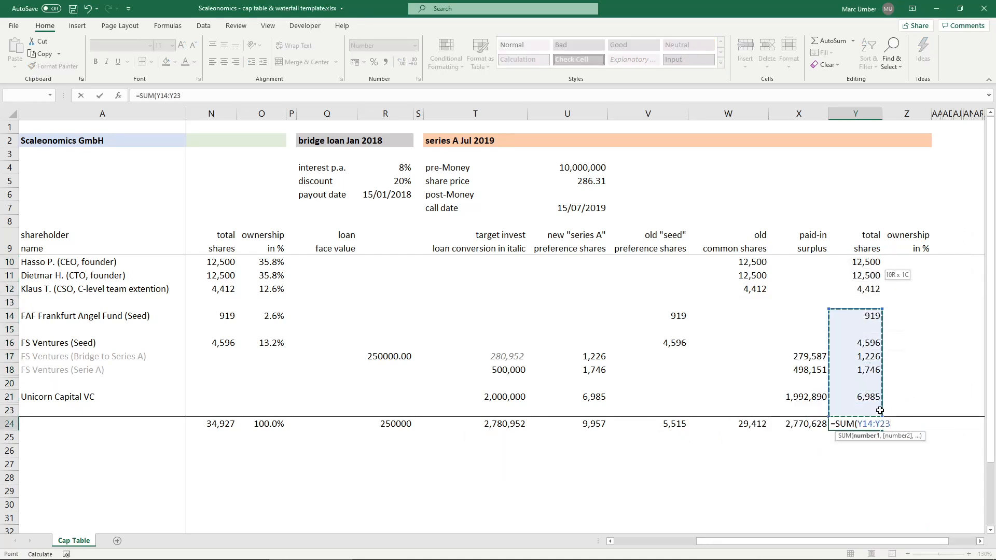
pyautogui.hotkey('shift', 'Up')
pyautogui.hotkey('shift', 'Up')
pyautogui.hotkey('shift', 'Up')
pyautogui.hotkey('shift', 'Up')
pyautogui.press('Return')
pyautogui.press('Up')
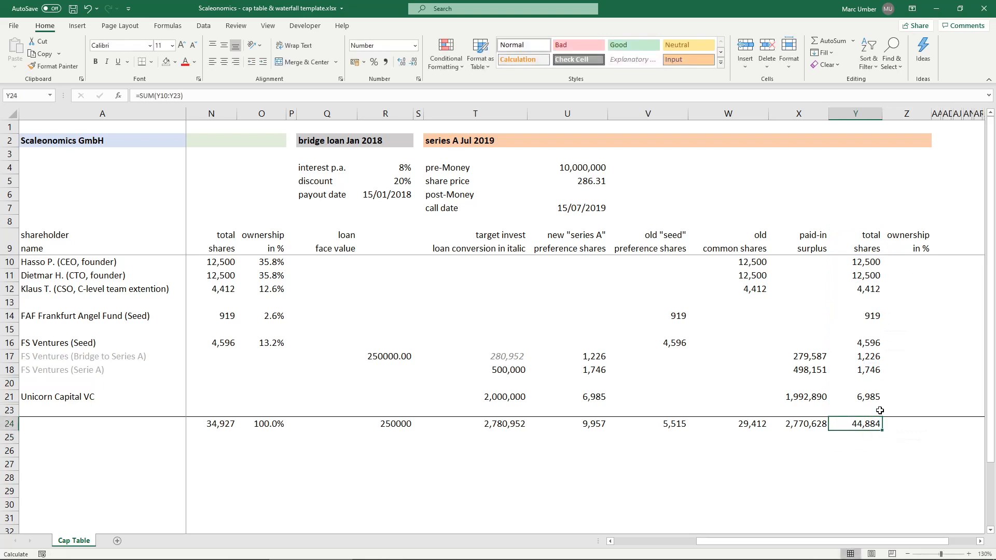
pyautogui.click(403, 62)
pyautogui.click(413, 62)
pyautogui.click(412, 62)
# - Calculate the first founder's series A ownership percentage in Z10 as =Y10/$Y$24
pyautogui.click(920, 260)
pyautogui.write('=')
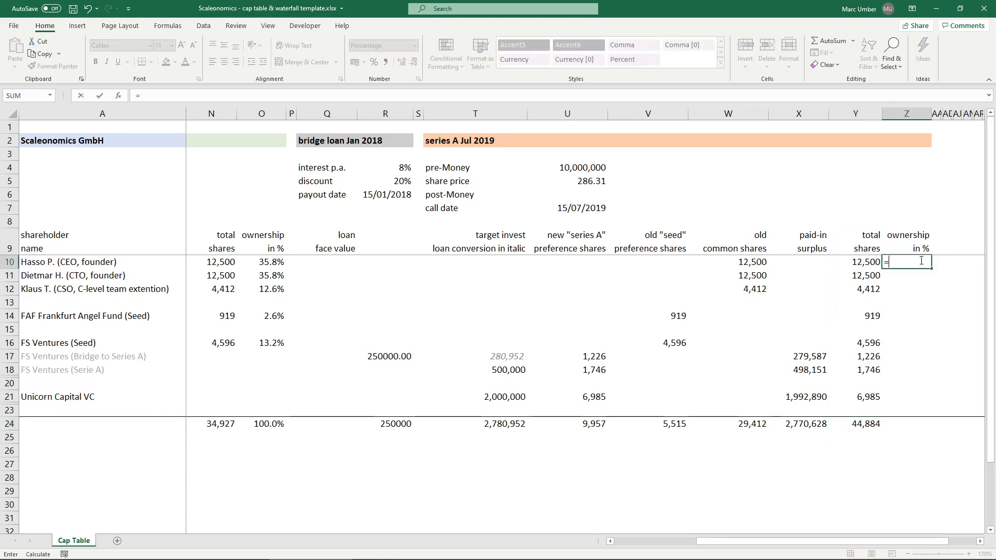
pyautogui.press('Left')
pyautogui.write('/')
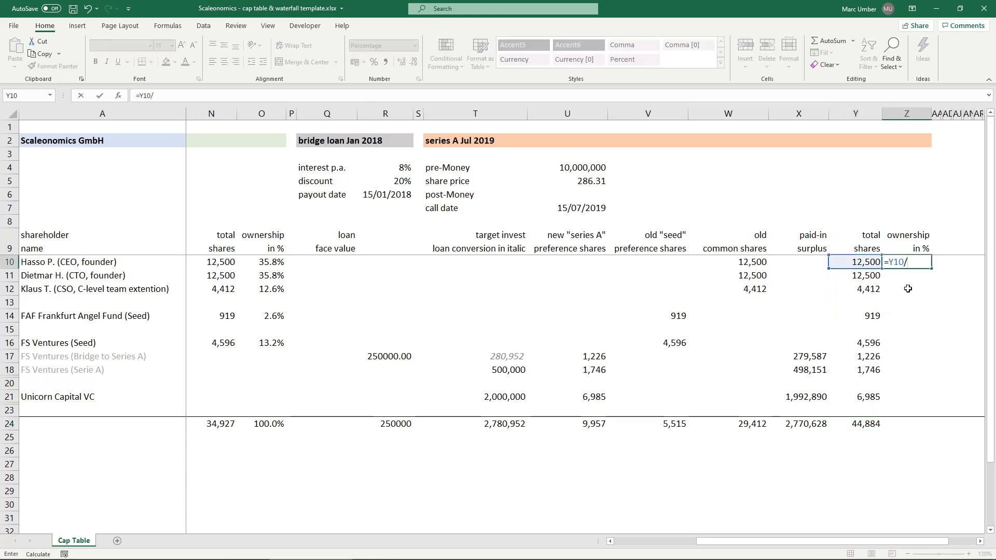
pyautogui.click(861, 423)
pyautogui.press('F4')
pyautogui.hotkey('ctrl', 'Return')
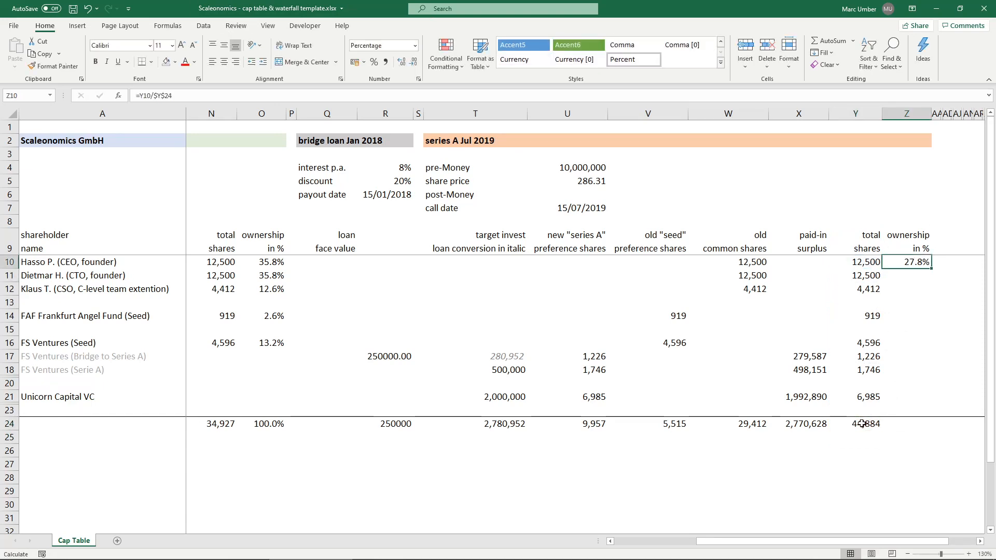
# - Fill the ownership formula from Z10 down to Z21 and clear it from the empty spacer rows 13, 15 and 20
pyautogui.moveTo(931, 268); pyautogui.dragTo(930, 403)
pyautogui.click(907, 302)
pyautogui.press('Delete')
pyautogui.click(907, 328)
pyautogui.press('Delete')
pyautogui.click(907, 383)
pyautogui.press('Delete')
# - Remove the inner horizontal border lines from the series A ownership range Z10:Z21
pyautogui.moveTo(907, 396); pyautogui.dragTo(902, 262)
pyautogui.rightClick(901, 262)
pyautogui.click(837, 506)
pyautogui.click(844, 420)
pyautogui.click(844, 420)
pyautogui.click(925, 545)
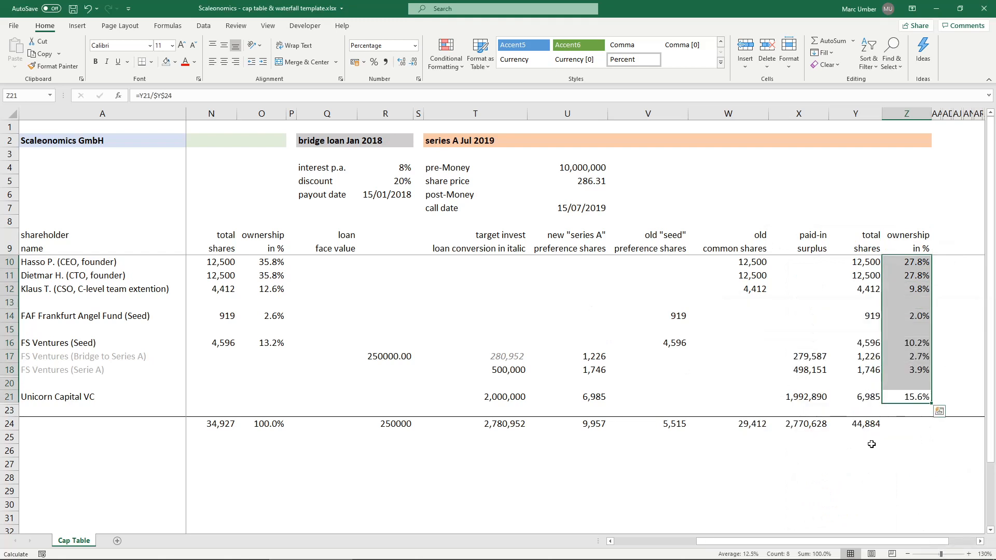
# - Total the series A ownership percentages in Z24 as =SUM(Z10:Z23)
pyautogui.click(913, 424)
pyautogui.write('=sum')
pyautogui.press('Tab')
pyautogui.press('Up')
pyautogui.hotkey('shift', 'Up')
pyautogui.hotkey('shift', 'Up')
pyautogui.hotkey('shift', 'Up')
pyautogui.hotkey('shift', 'Up')
pyautogui.hotkey('shift', 'Up')
pyautogui.hotkey('shift', 'Up')
pyautogui.hotkey('shift', 'Up')
pyautogui.hotkey('shift', 'Up')
pyautogui.hotkey('shift', 'Up')
pyautogui.hotkey('shift', 'Up')
pyautogui.hotkey('shift', 'Up')
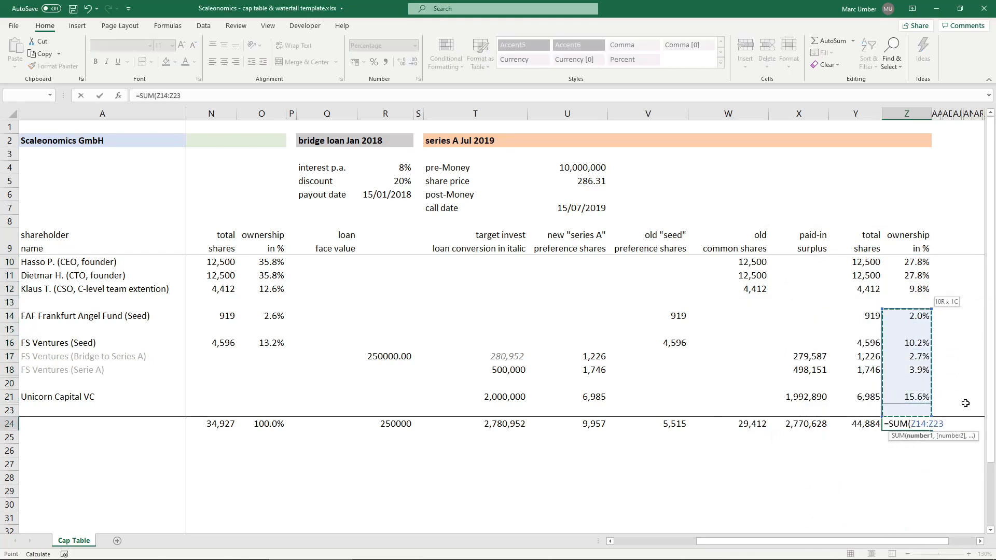
pyautogui.press('Return')
pyautogui.press('Up')
# - Remove the horizontal border line between Z21 and Z23 in the series A ownership column
pyautogui.moveTo(914, 397); pyautogui.dragTo(915, 410)
pyautogui.rightClick(914, 411)
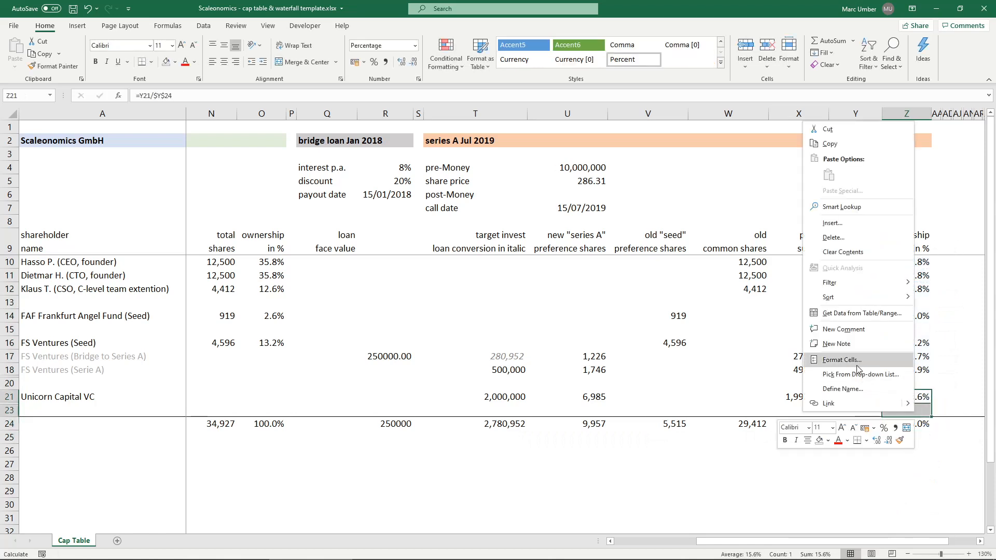
pyautogui.click(840, 359)
pyautogui.click(837, 348)
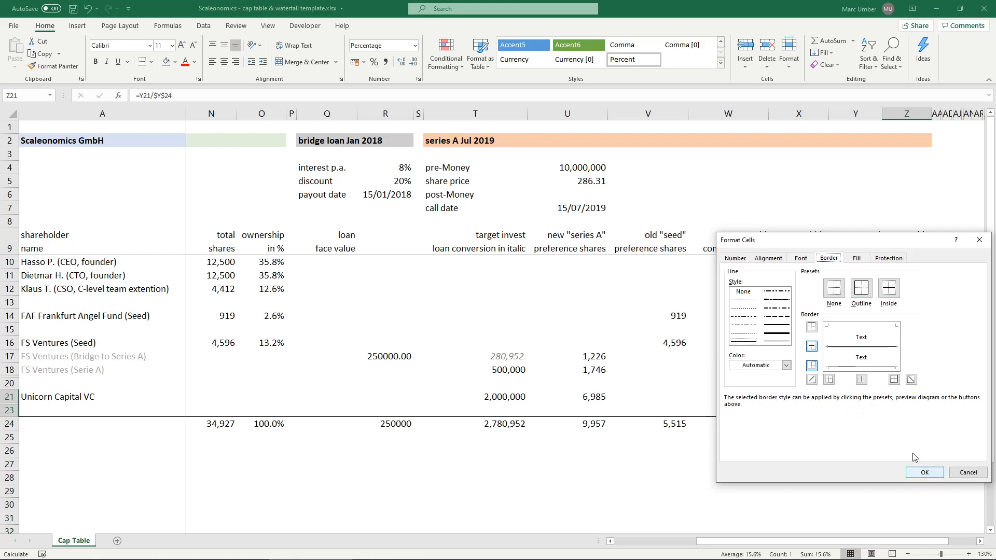
pyautogui.click(841, 349)
pyautogui.click(924, 472)
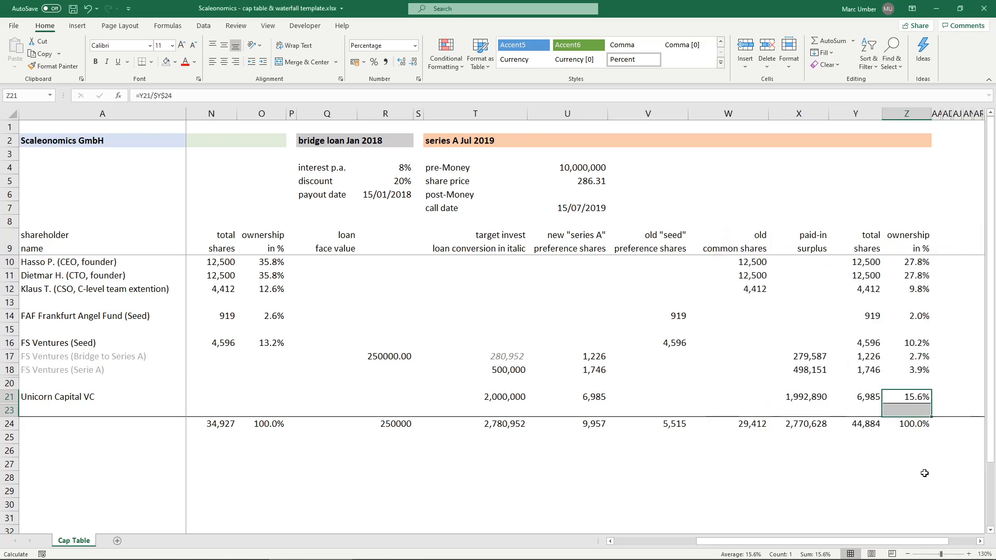
# - Compare the founders' and FAF Frankfurt Angel Fund's ownership before and after series A, and examine FS Ventures' series A percentages and total shares
pyautogui.click(905, 424)
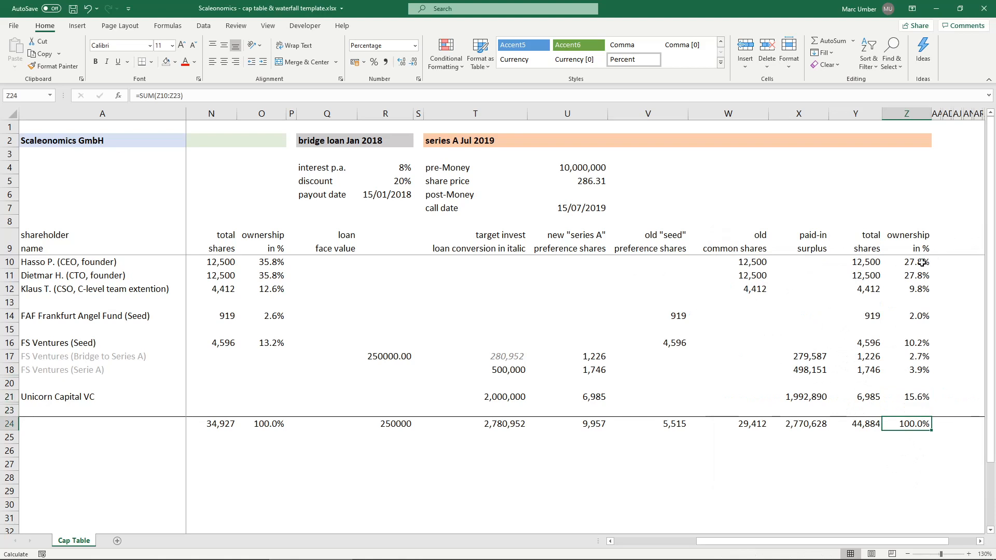
pyautogui.moveTo(262, 268); pyautogui.dragTo(277, 285)
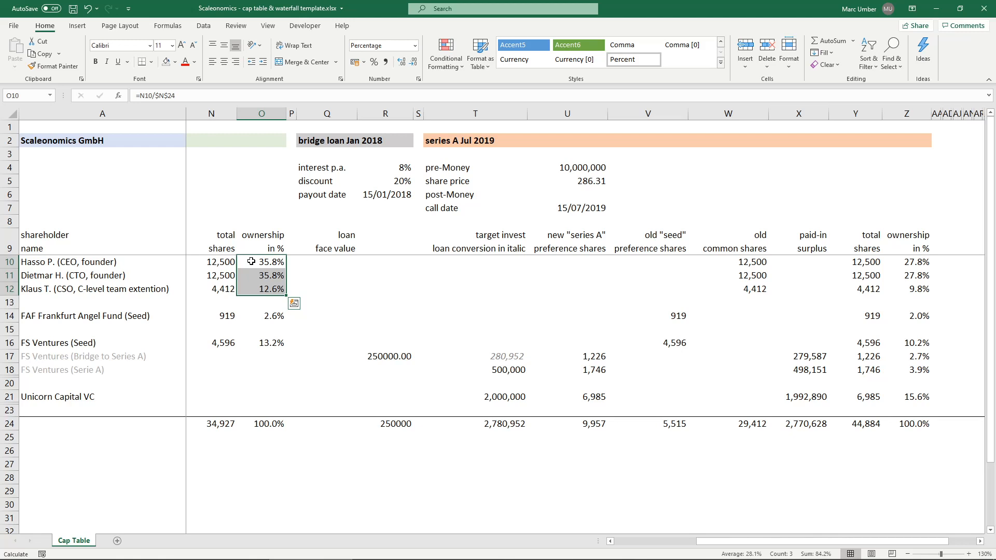
pyautogui.moveTo(906, 263); pyautogui.dragTo(911, 286)
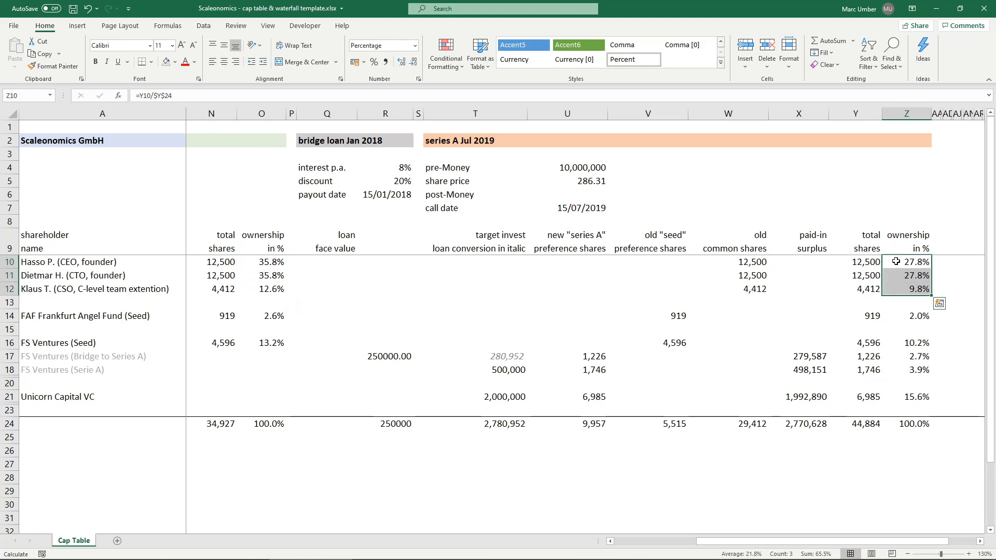
pyautogui.click(922, 316)
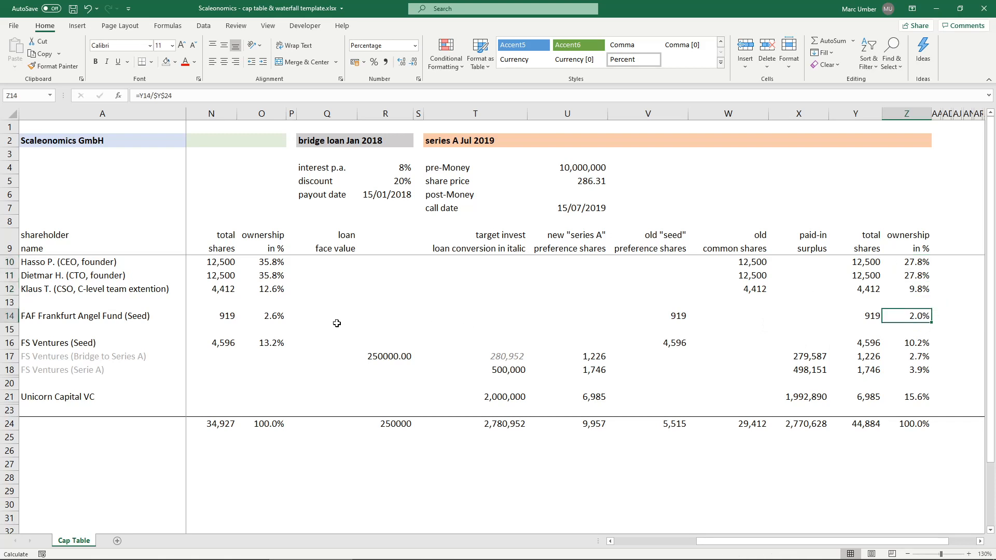
pyautogui.click(274, 317)
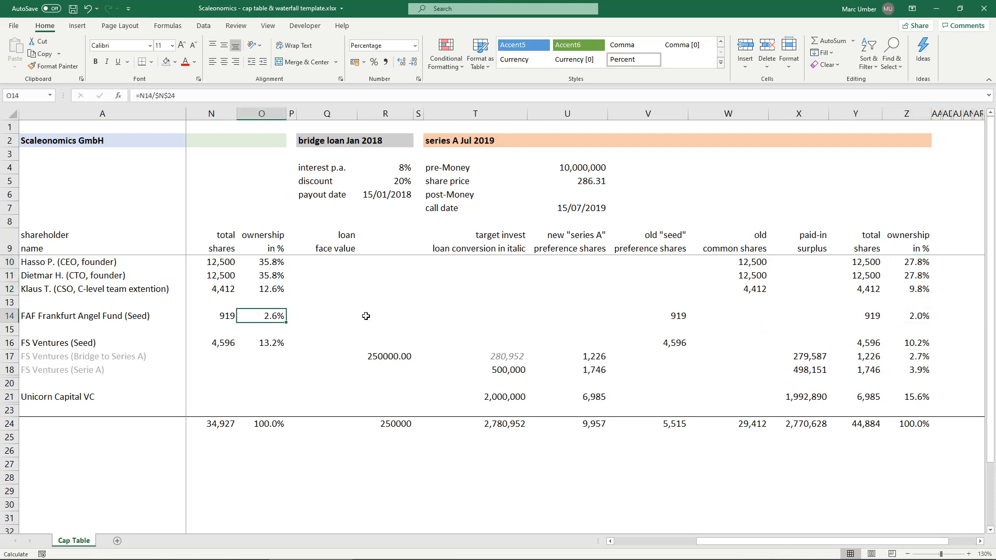
pyautogui.click(919, 316)
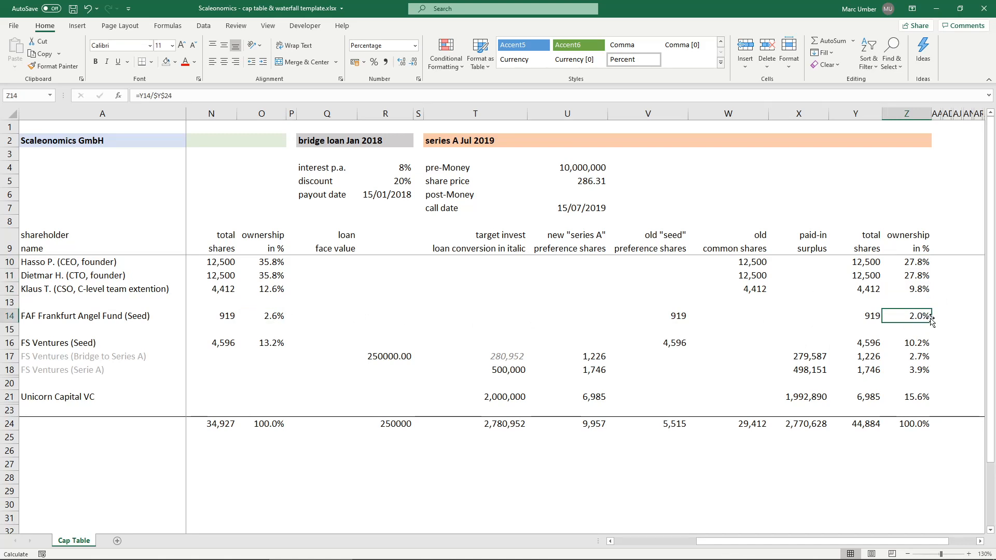
pyautogui.moveTo(915, 342); pyautogui.dragTo(916, 371)
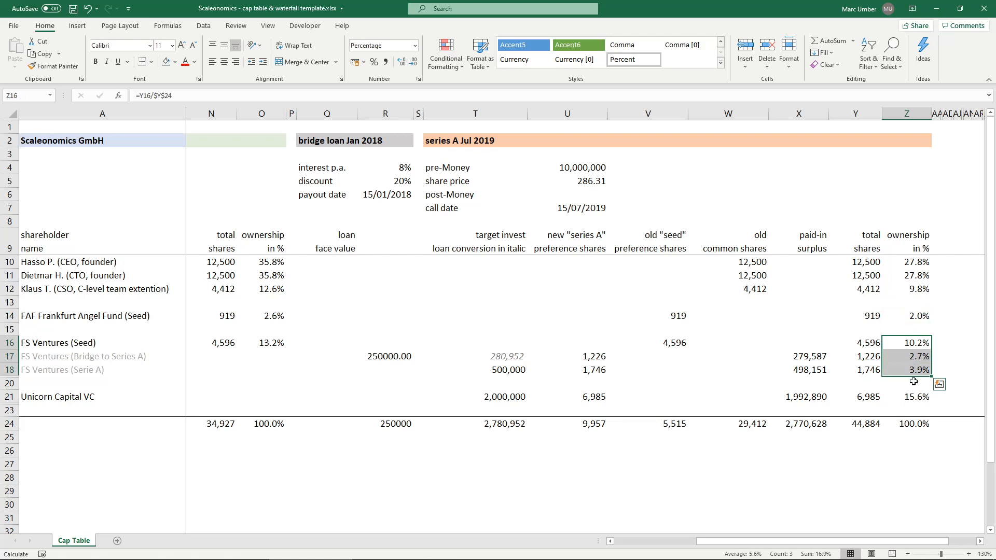
pyautogui.click(897, 343)
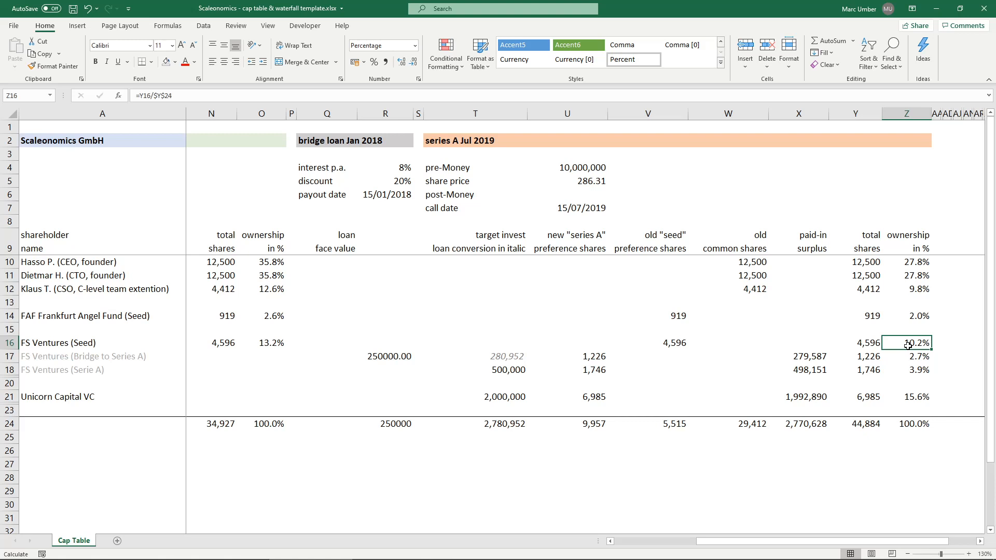
pyautogui.moveTo(862, 343); pyautogui.dragTo(867, 372)
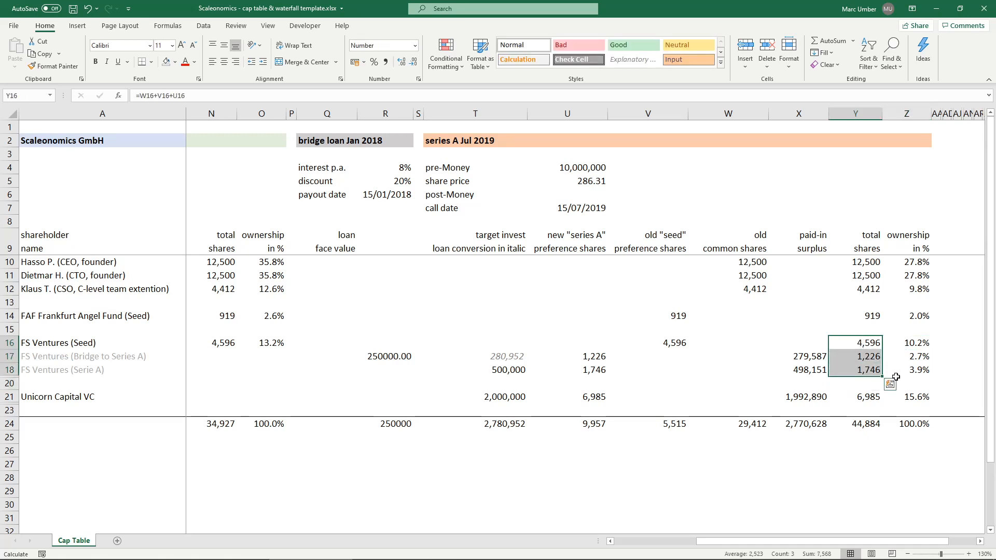
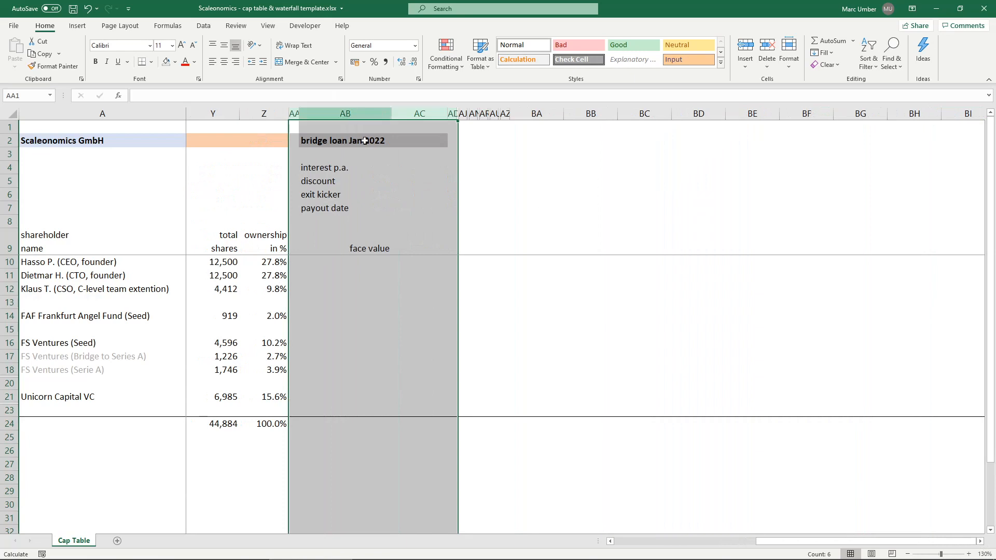
# - Unhide the hidden Bridge to Exit rows for FS Ventures and Unicorn Capital VC between rows 18 and 23
pyautogui.click(135, 141)
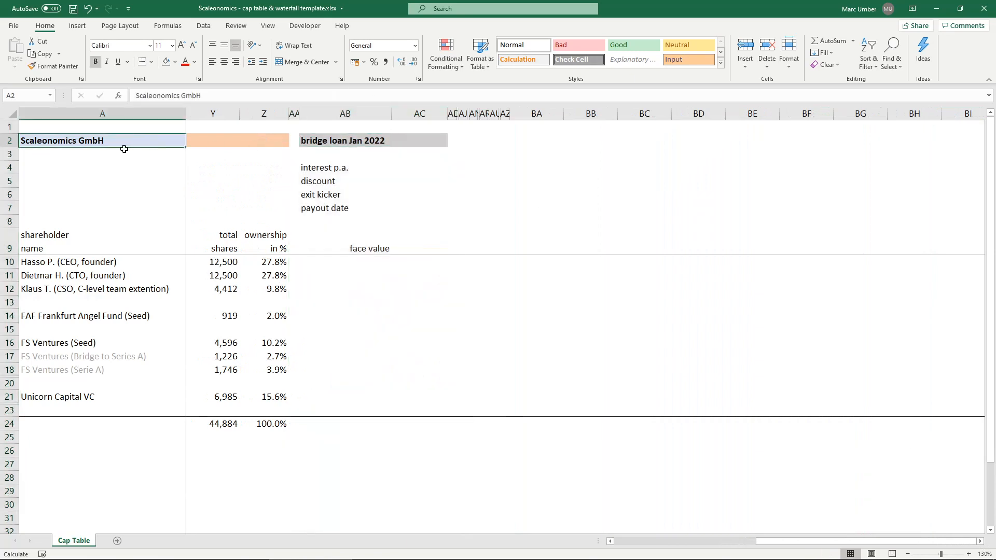
pyautogui.click(346, 140)
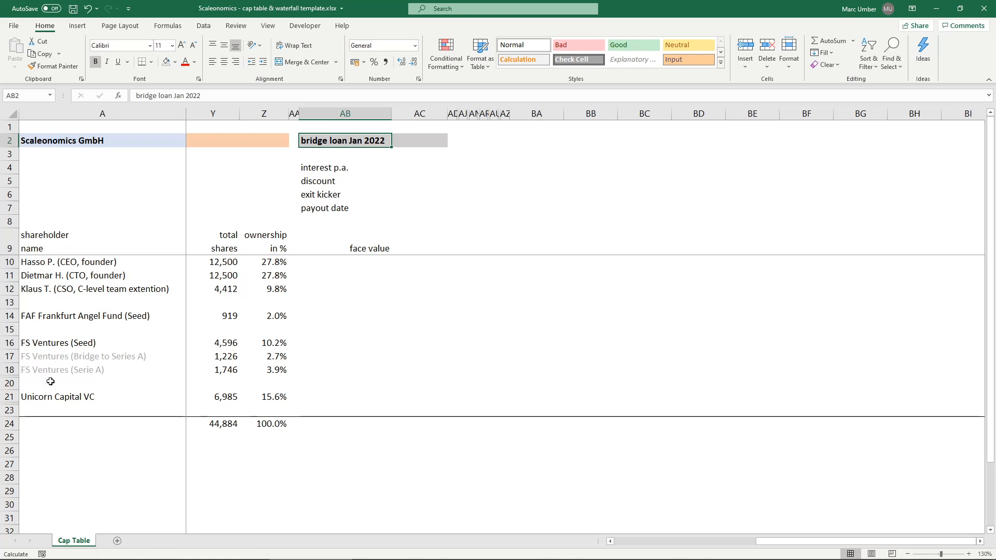
pyautogui.moveTo(9, 369); pyautogui.dragTo(8, 409)
pyautogui.rightClick(9, 410)
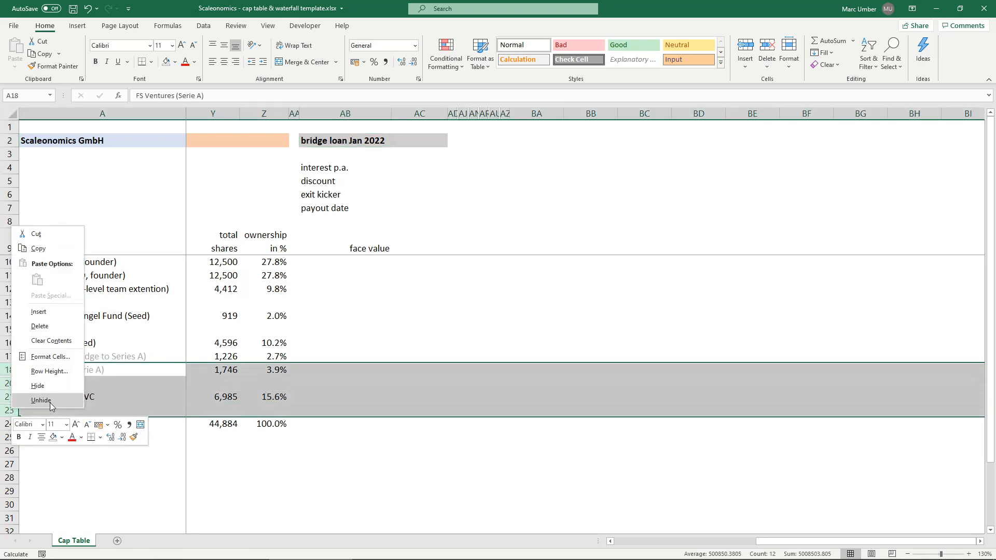
pyautogui.click(40, 400)
pyautogui.click(82, 384)
pyautogui.click(76, 423)
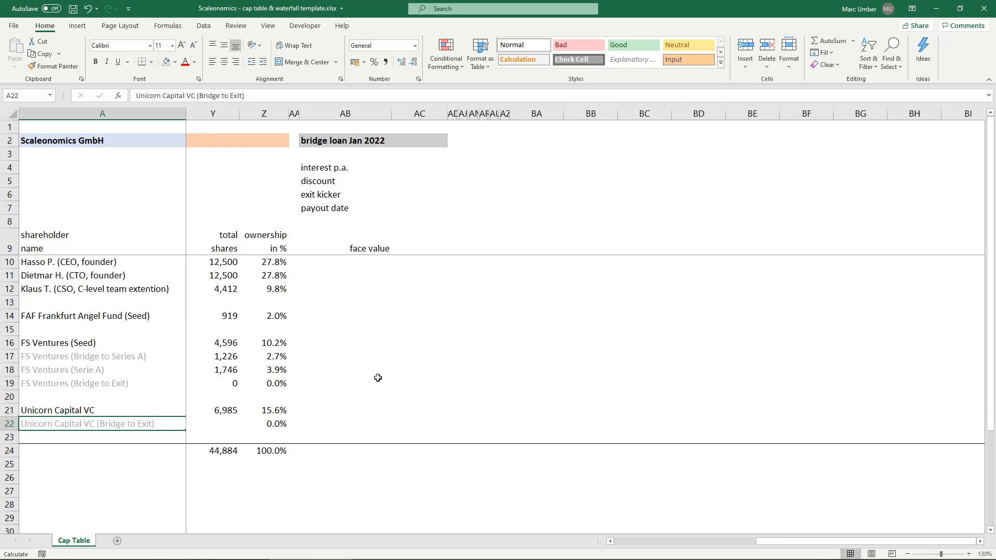
# - Enter 1,500,000 in AC9 as the face value of the bridge loan Jan 2022
pyautogui.click(419, 241)
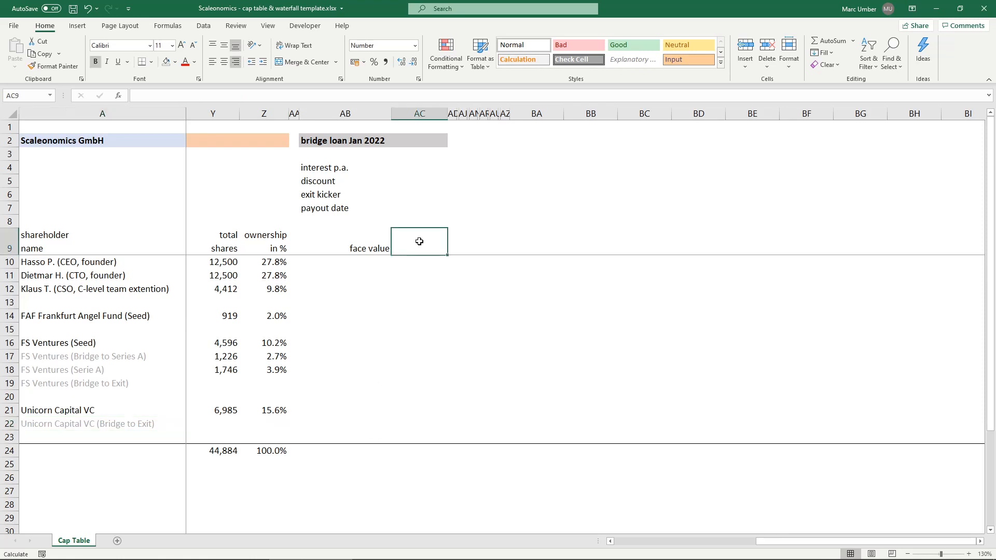
pyautogui.write('1,5')
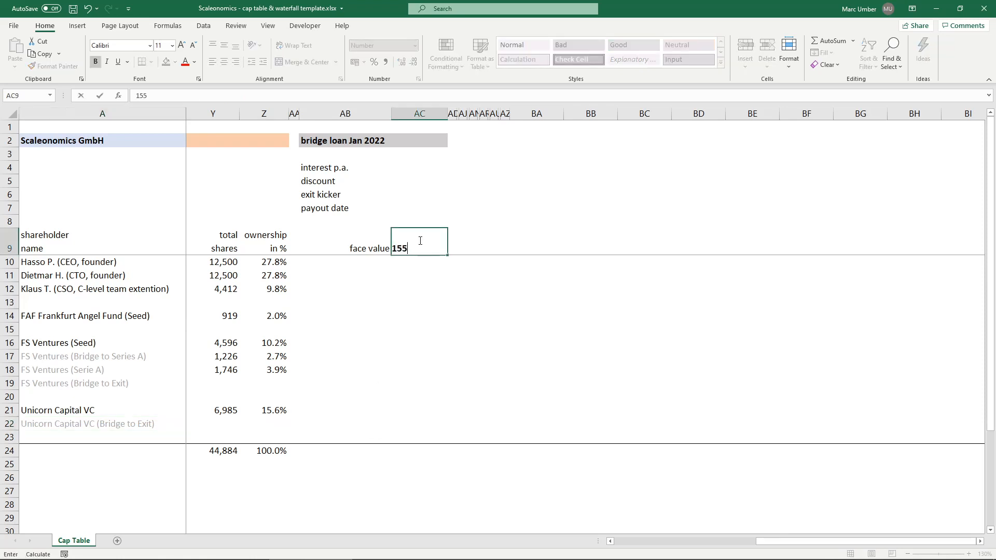
pyautogui.write('00,000')
pyautogui.press('Return')
pyautogui.click(419, 240)
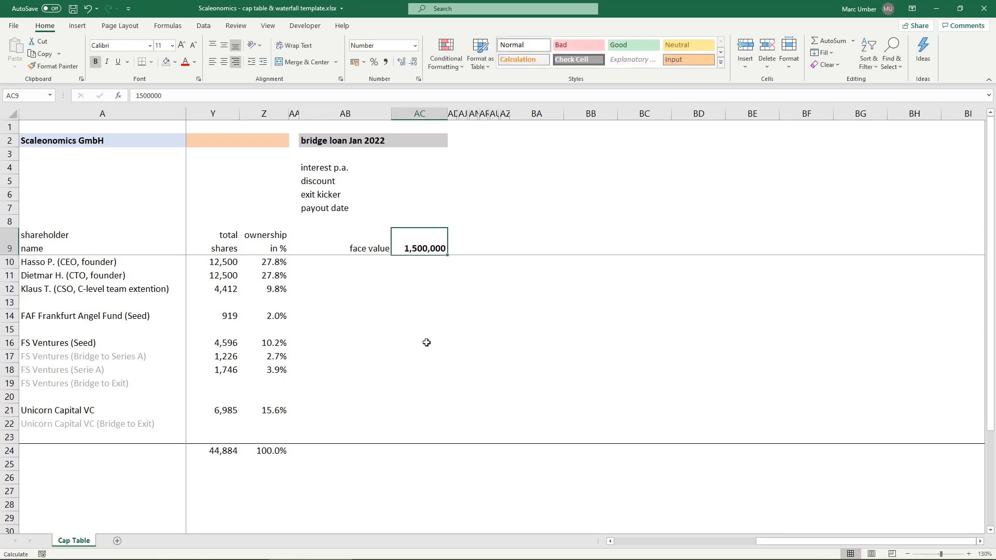
# - Calculate FS Ventures' pro-rata fraction in the Bridge to Exit cell AC19 as =SUM(Y16:Y18)/SUM(Y16:Y21)
pyautogui.click(427, 368)
pyautogui.click(426, 382)
pyautogui.write('=')
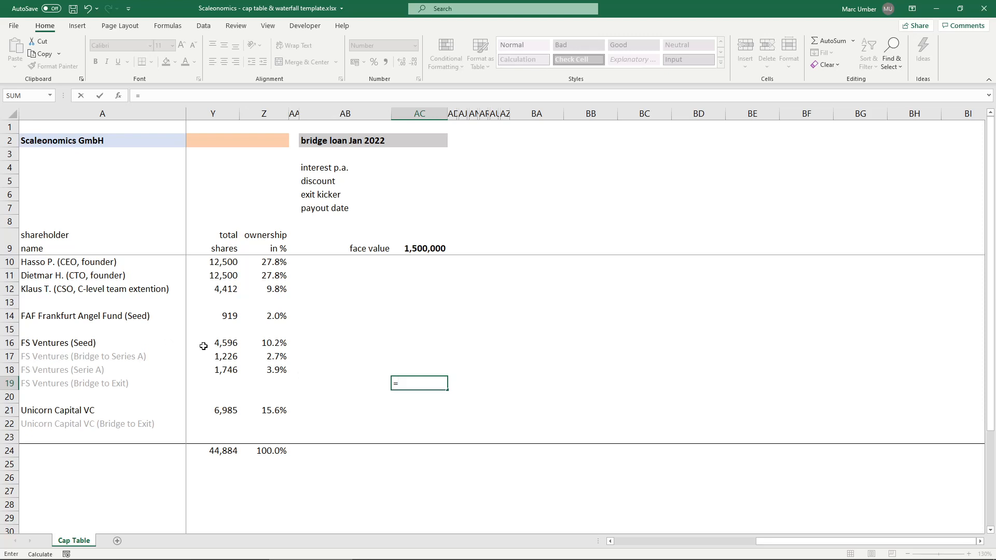
pyautogui.write('su')
pyautogui.press('Tab')
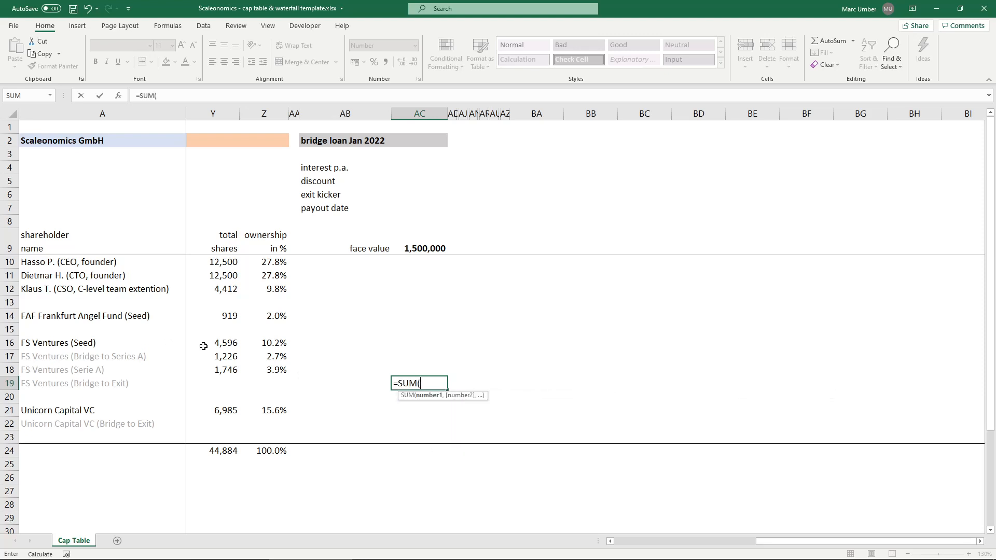
pyautogui.moveTo(210, 343); pyautogui.dragTo(221, 369)
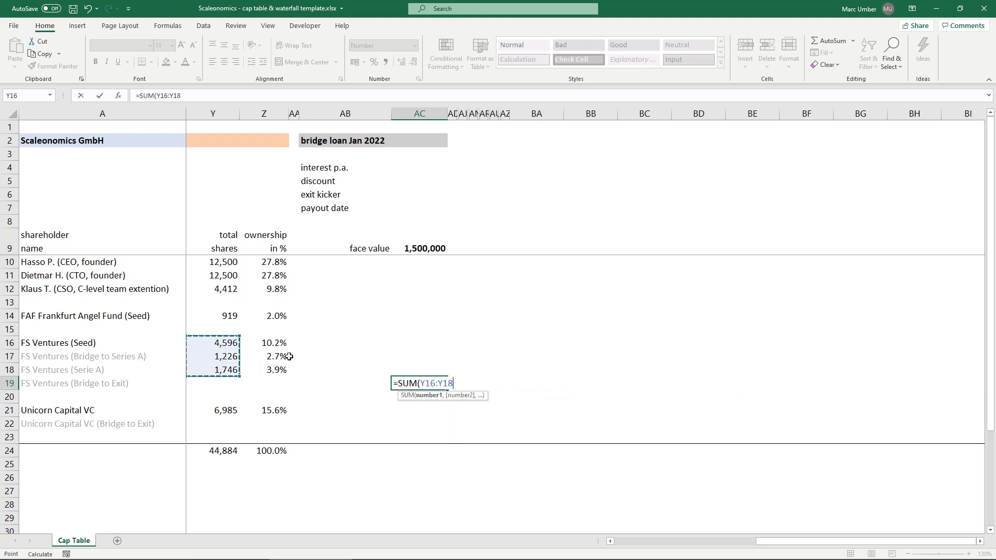
pyautogui.write(')/')
pyautogui.write('su')
pyautogui.press('Tab')
pyautogui.moveTo(192, 346); pyautogui.dragTo(202, 410)
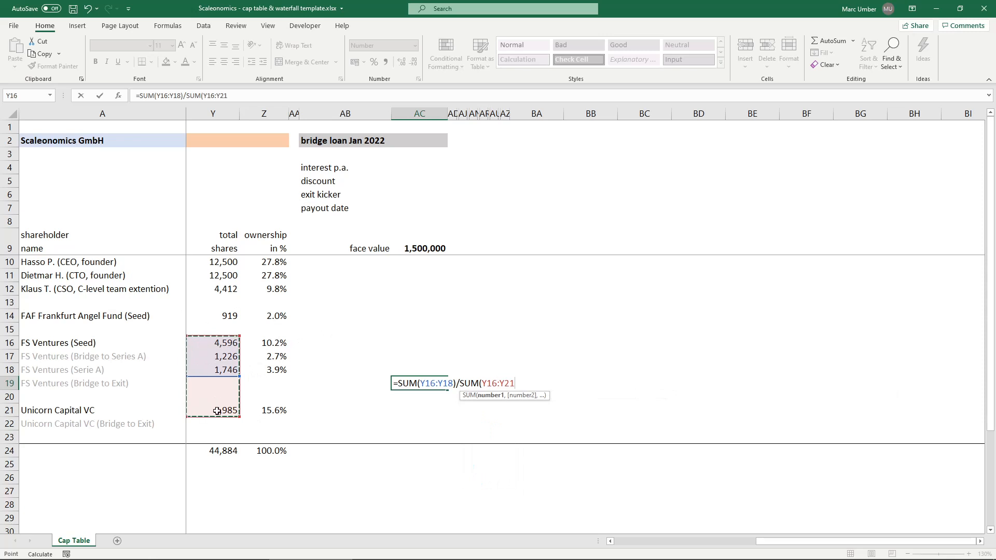
pyautogui.write(')')
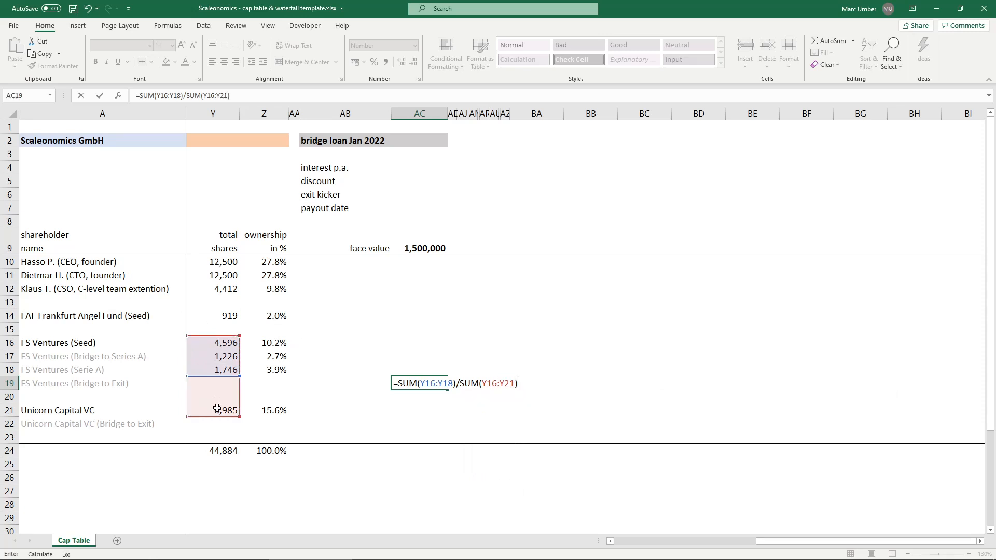
pyautogui.press('Return')
# - Multiply the FS Ventures pro-rata formula in AC19 by the bridge loan face value in AC9
pyautogui.click(412, 381)
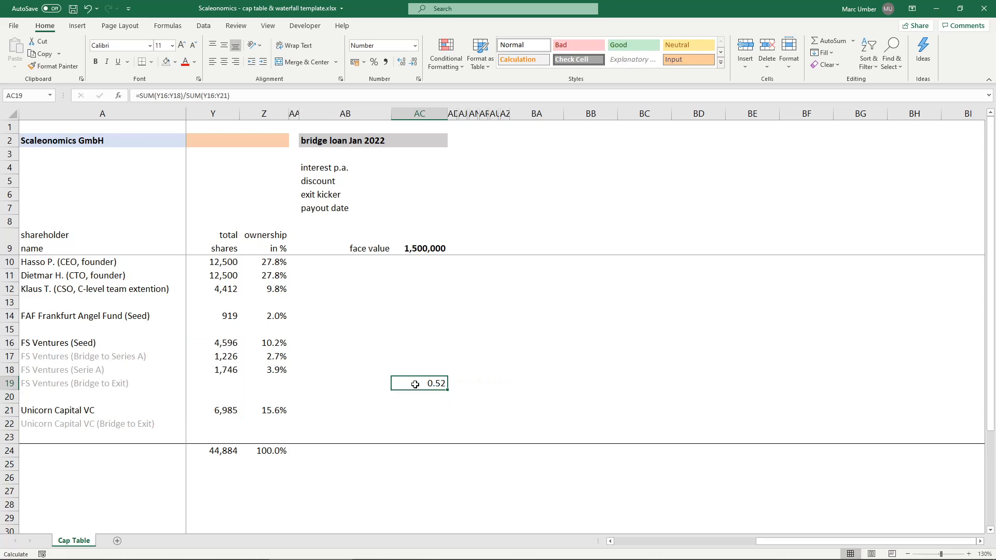
pyautogui.click(263, 91)
pyautogui.write('*')
pyautogui.click(409, 248)
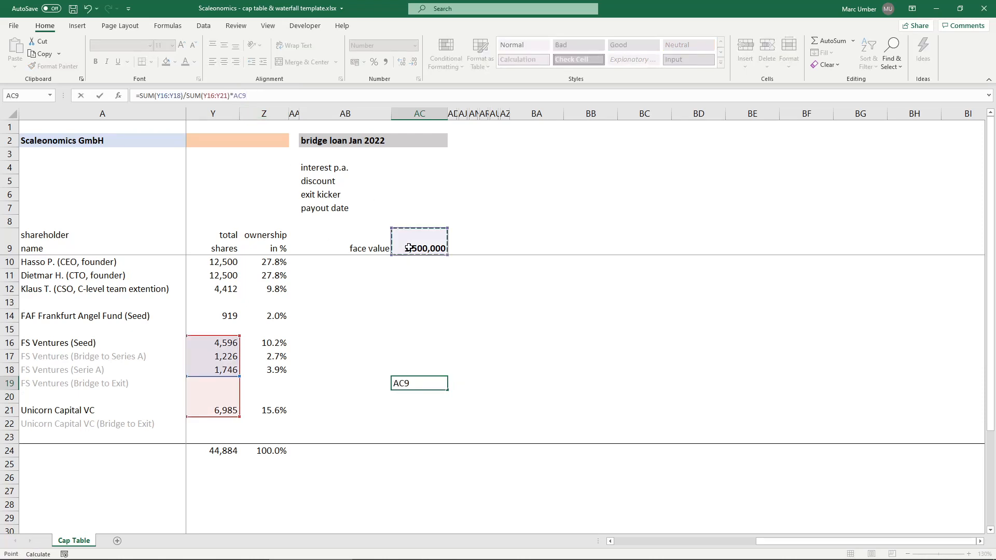
pyautogui.press('Return')
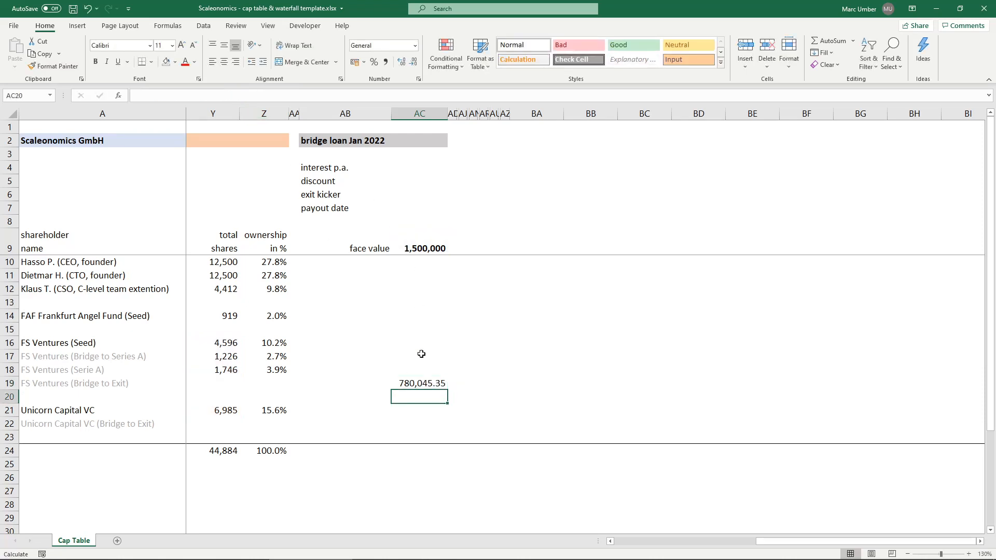
# - Wrap the FS Ventures loan formula in AC19 in ROUND with two decimals: =ROUND(SUM(Y16:Y18)/SUM(Y16:Y21)*AC9,2)
pyautogui.click(433, 385)
pyautogui.click(136, 96)
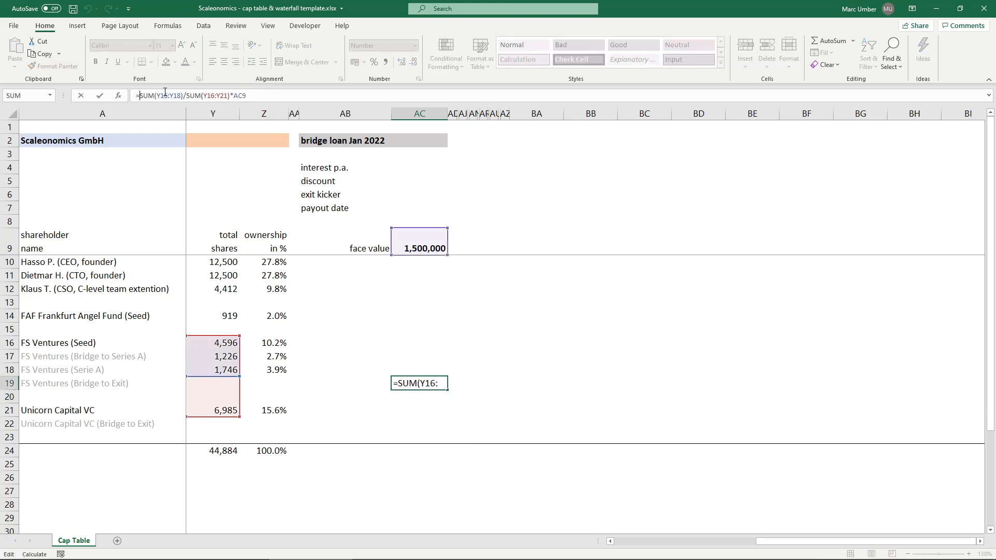
pyautogui.write('ROUND(')
pyautogui.click(370, 97)
pyautogui.write(',2)')
pyautogui.hotkey('ctrl', 'Return')
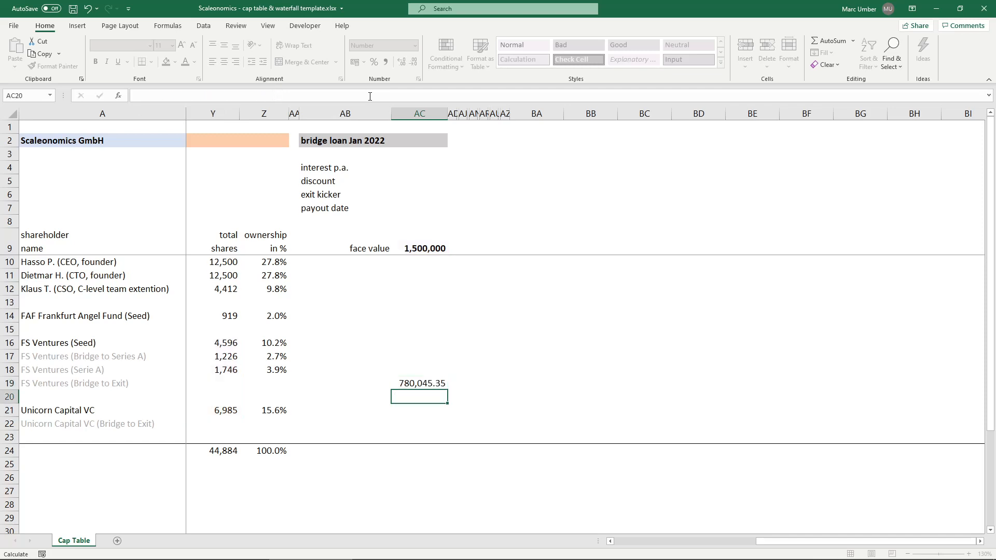
# - Calculate Unicorn Capital VC's pro-rata loan amount in AC21 as =Y21/SUM(Y16:Y21)*AC9
pyautogui.click(425, 408)
pyautogui.write('=SUM(')
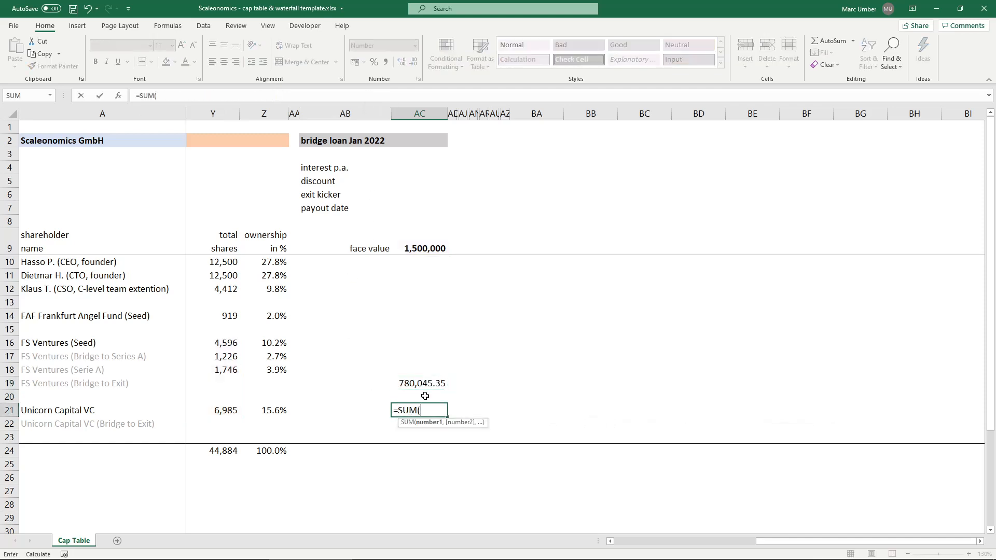
pyautogui.press('BackSpace')
pyautogui.press('BackSpace')
pyautogui.press('BackSpace')
pyautogui.press('BackSpace')
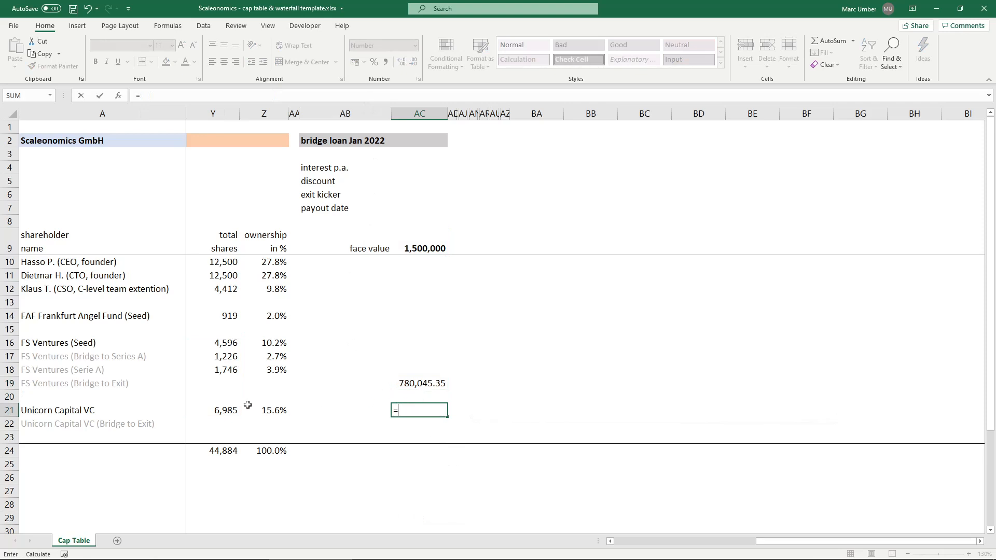
pyautogui.click(218, 408)
pyautogui.write('/SUM(')
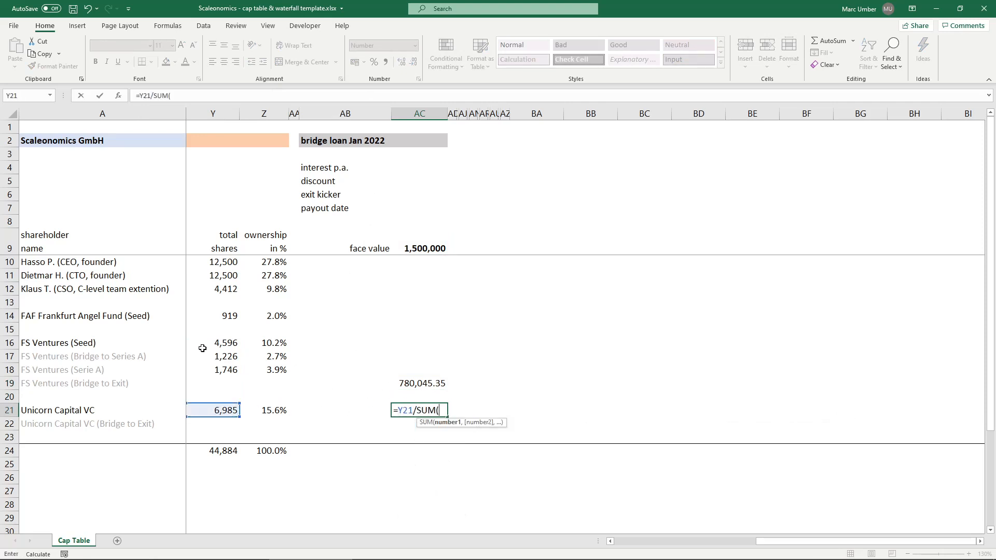
pyautogui.moveTo(203, 344); pyautogui.dragTo(205, 408)
pyautogui.write(')*')
pyautogui.click(425, 248)
pyautogui.press('Return')
pyautogui.press('Up')
# - Total the bridge loan amounts in AC24 as =SUM(AC10:AC23)
pyautogui.click(418, 449)
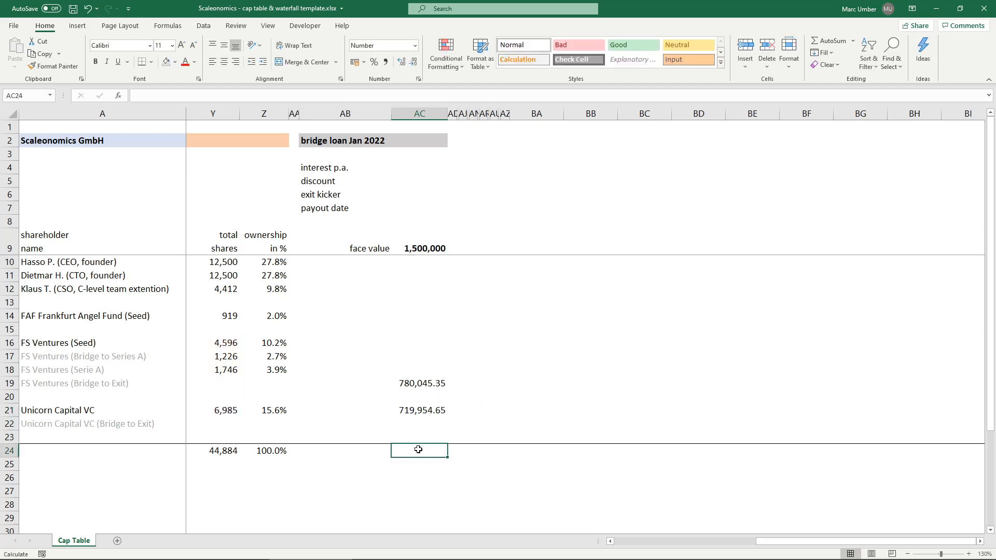
pyautogui.write('=sum')
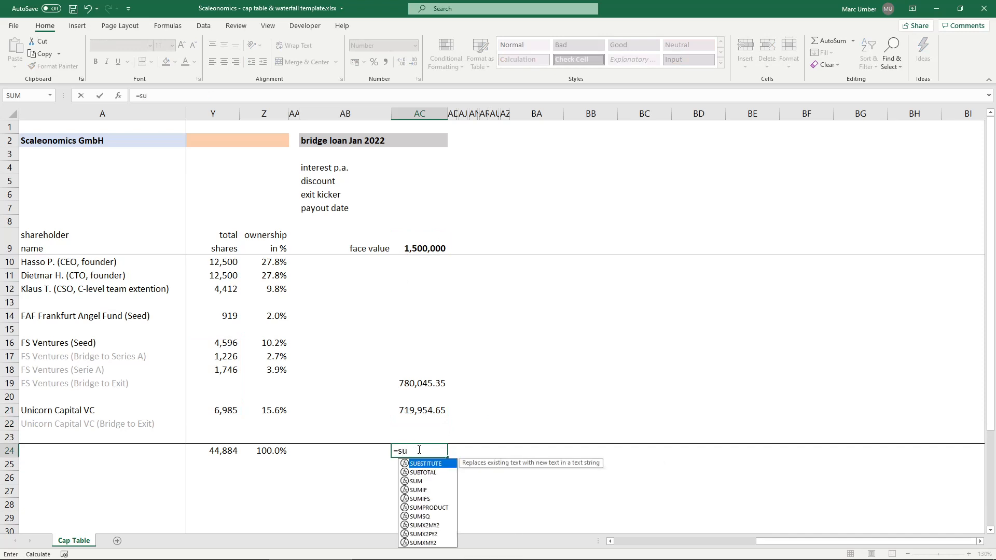
pyautogui.press('Tab')
pyautogui.press('Up')
pyautogui.hotkey('ctrl', 'shift', 'Up')
pyautogui.hotkey('ctrl', 'shift', 'Up')
pyautogui.hotkey('ctrl', 'shift', 'Up')
pyautogui.hotkey('shift', 'Down')
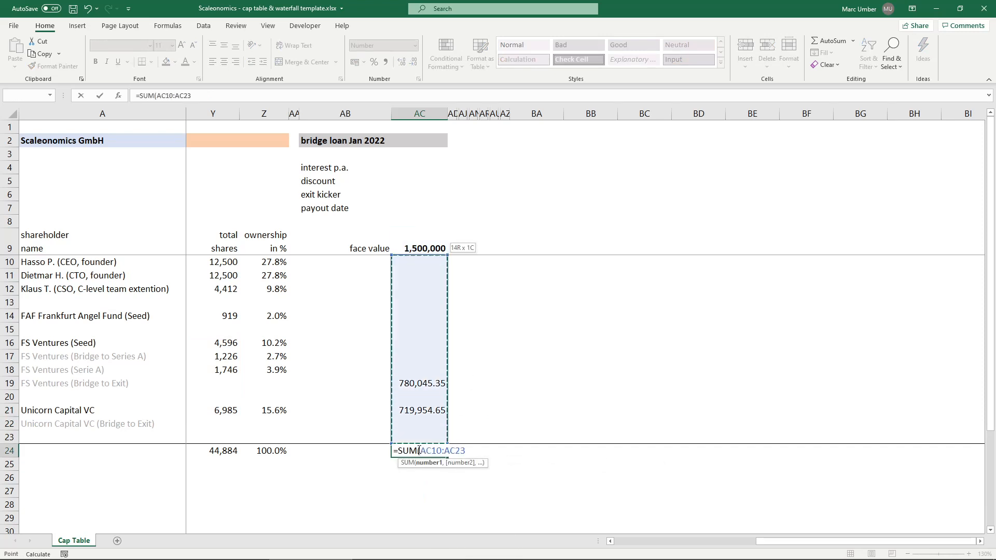
pyautogui.press('Return')
pyautogui.click(418, 450)
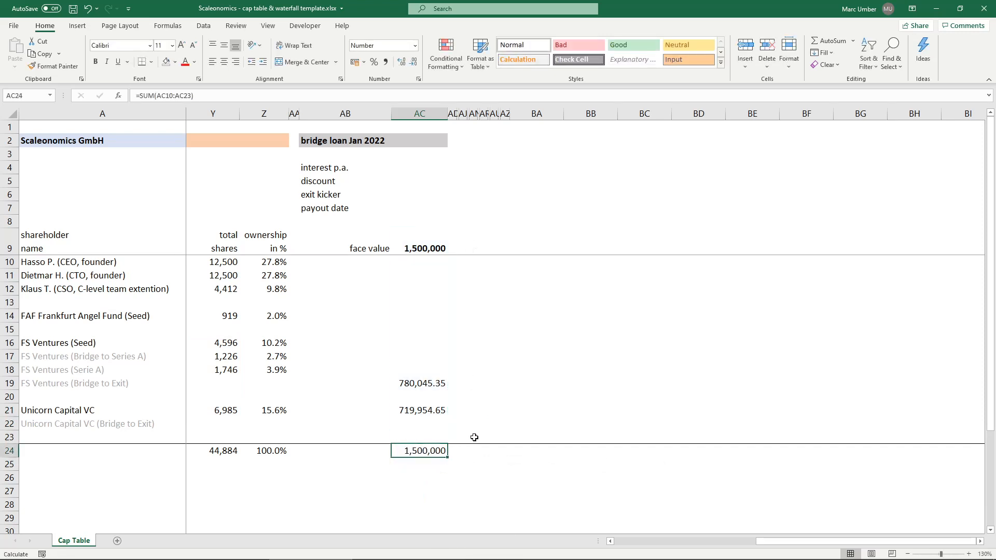
# - Add the label "pro-rata split" in AB8 below the payout date label
pyautogui.click(424, 382)
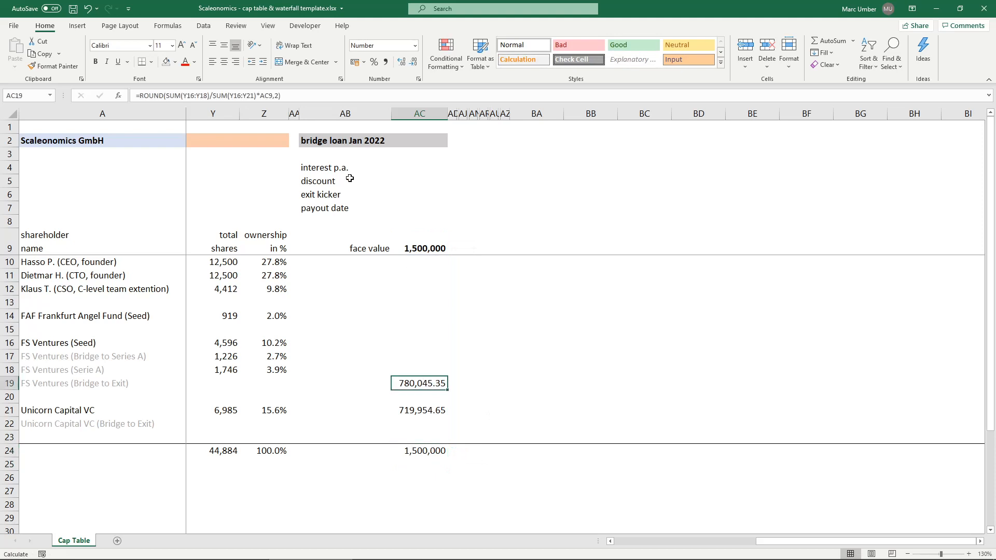
pyautogui.click(329, 222)
pyautogui.write('pro-r')
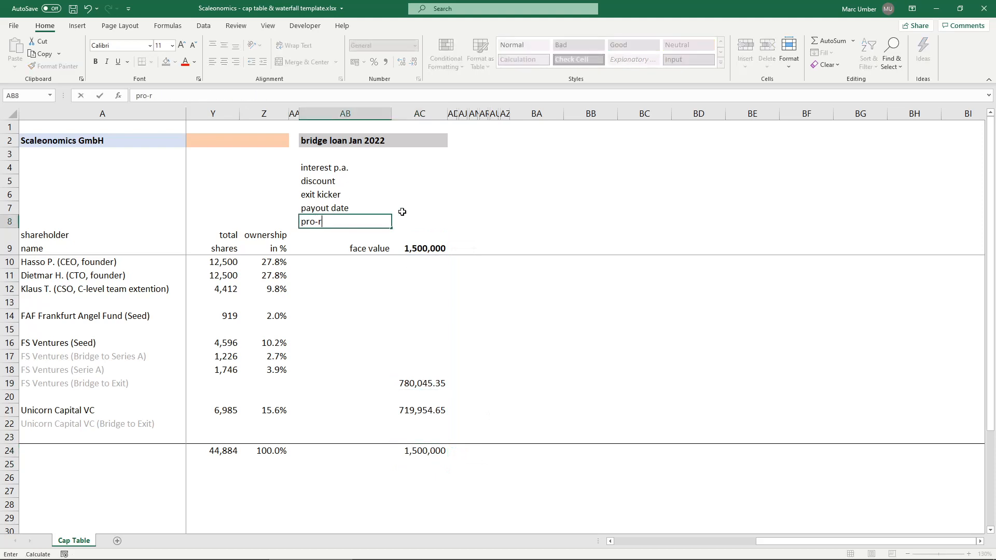
pyautogui.write('ata split')
pyautogui.press('Return')
pyautogui.press('Up')
pyautogui.click(421, 243)
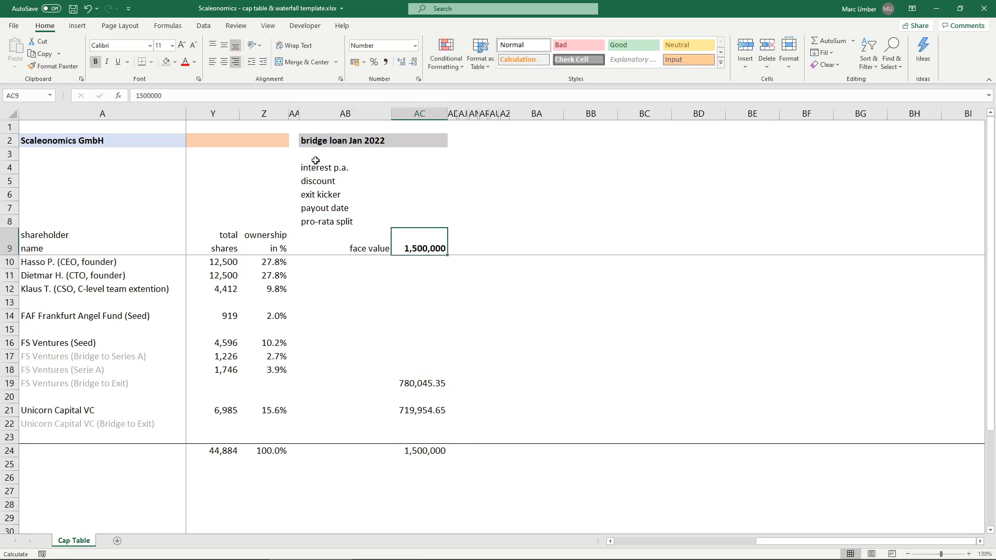
# - Set the bridge loan terms in AC4:AC6 to 8% interest p.a., 20% discount and 30% exit kicker
pyautogui.click(426, 168)
pyautogui.write('8')
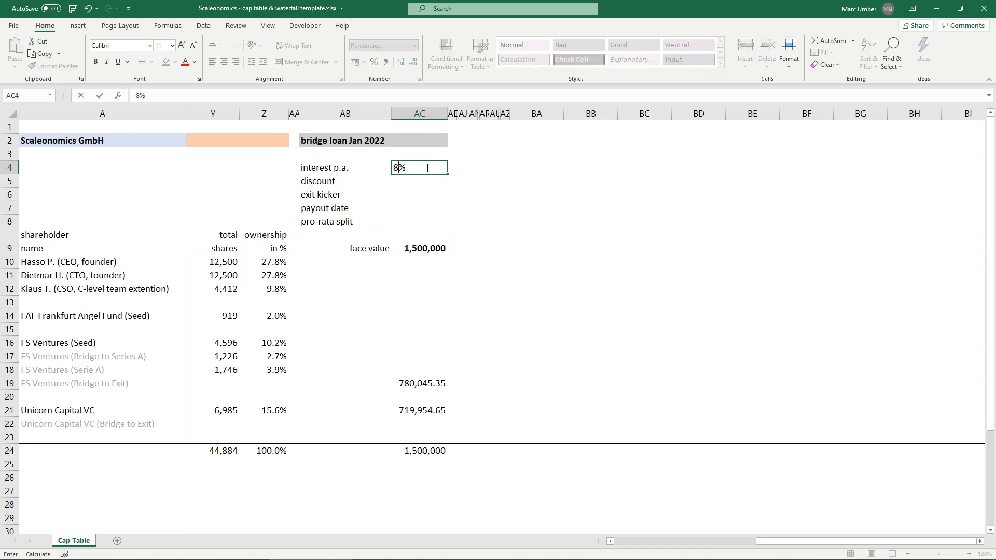
pyautogui.press('Return')
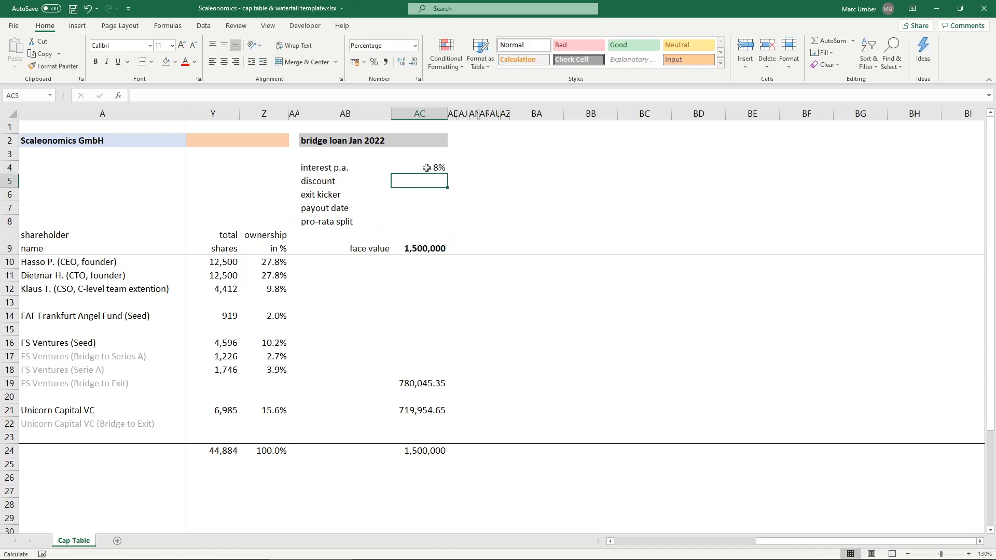
pyautogui.write('20')
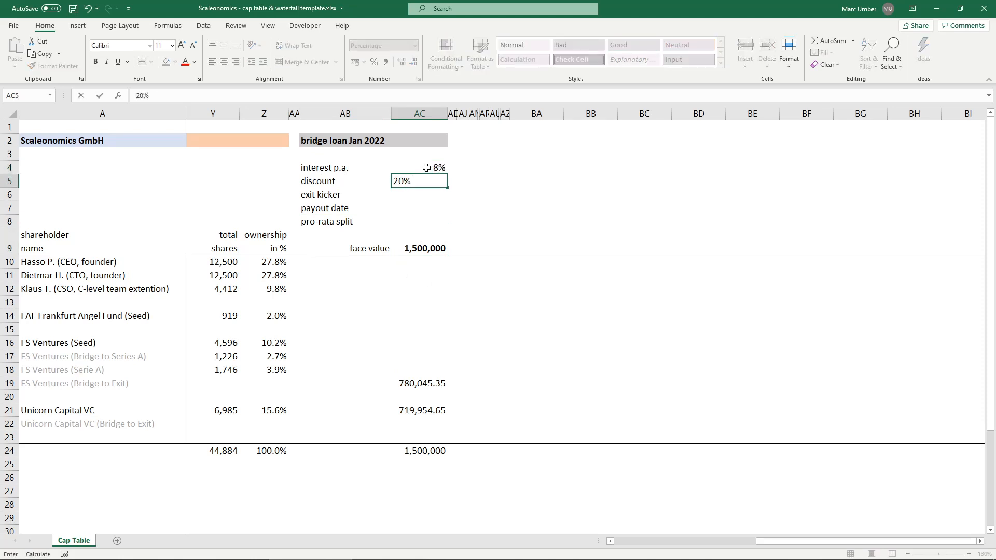
pyautogui.press('Return')
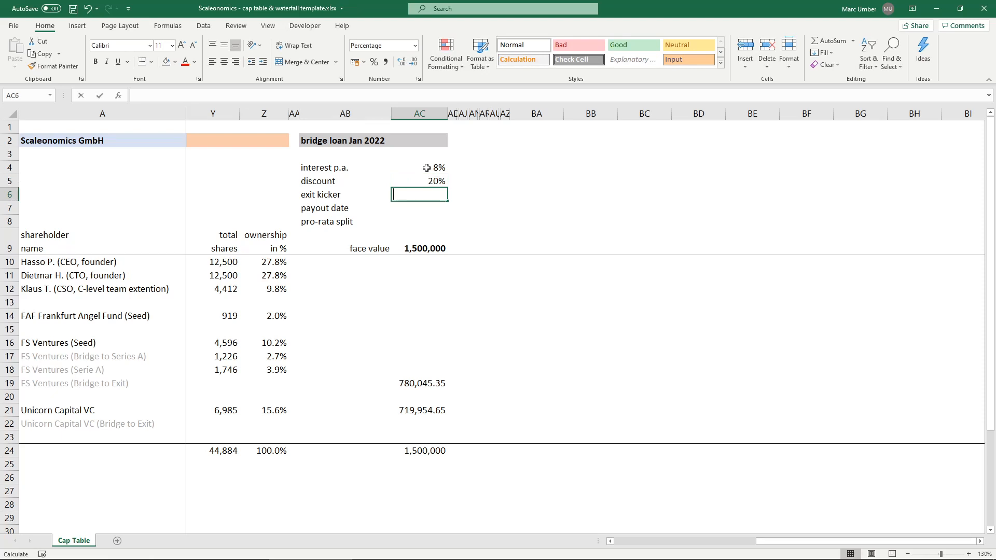
pyautogui.write('30')
pyautogui.press('Return')
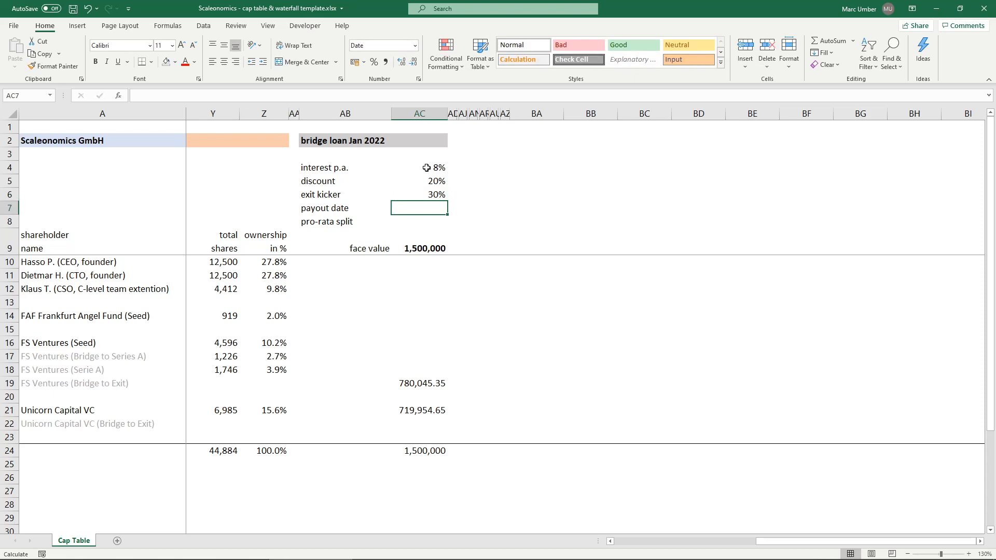
# - Enter 15/01/2022 in AC7 as the bridge loan's payout date
pyautogui.write('15/0')
pyautogui.write('1/20')
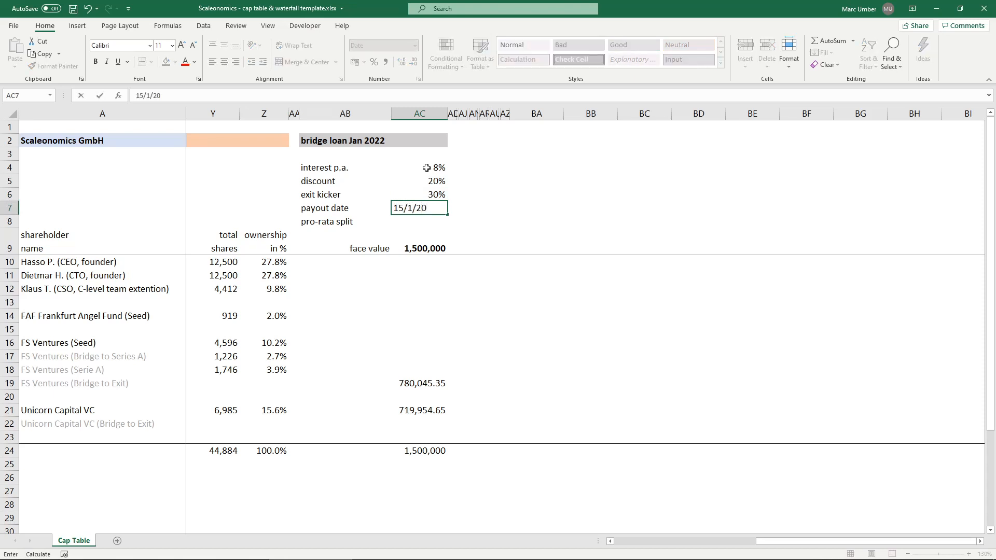
pyautogui.write('22')
pyautogui.press('Return')
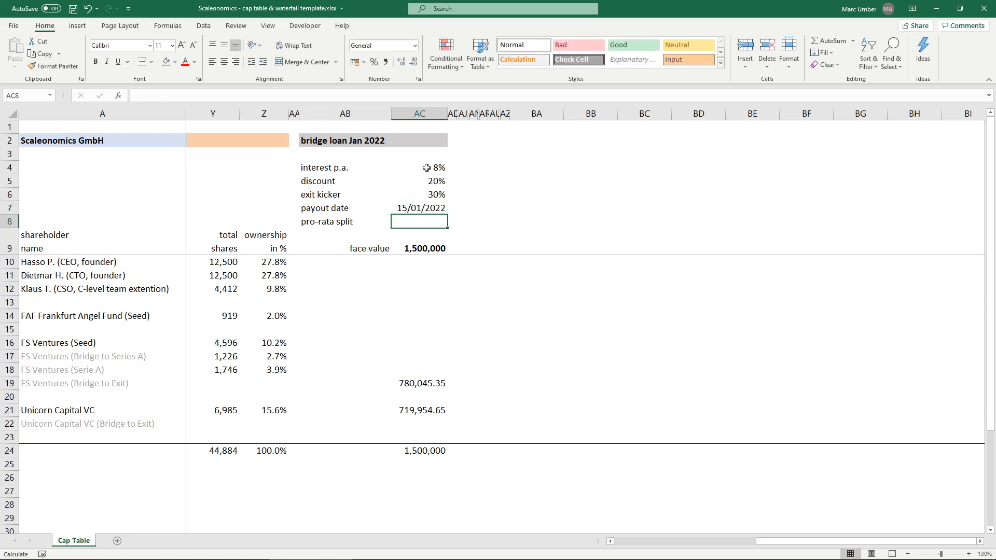
pyautogui.press('Up')
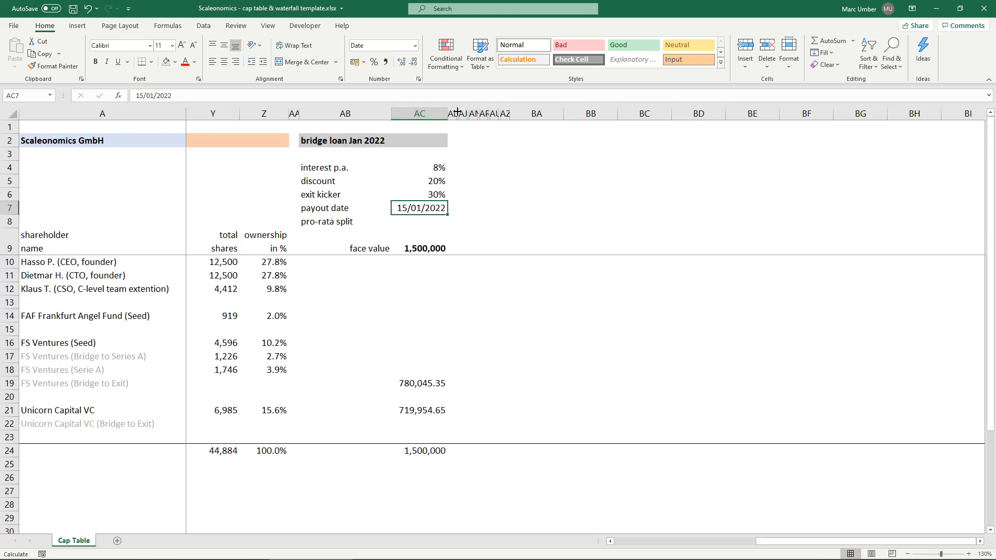
# - Unhide the hidden waterfall distribution columns between AD and AZ, beyond the bridge loan block
pyautogui.moveTo(452, 110); pyautogui.dragTo(507, 111)
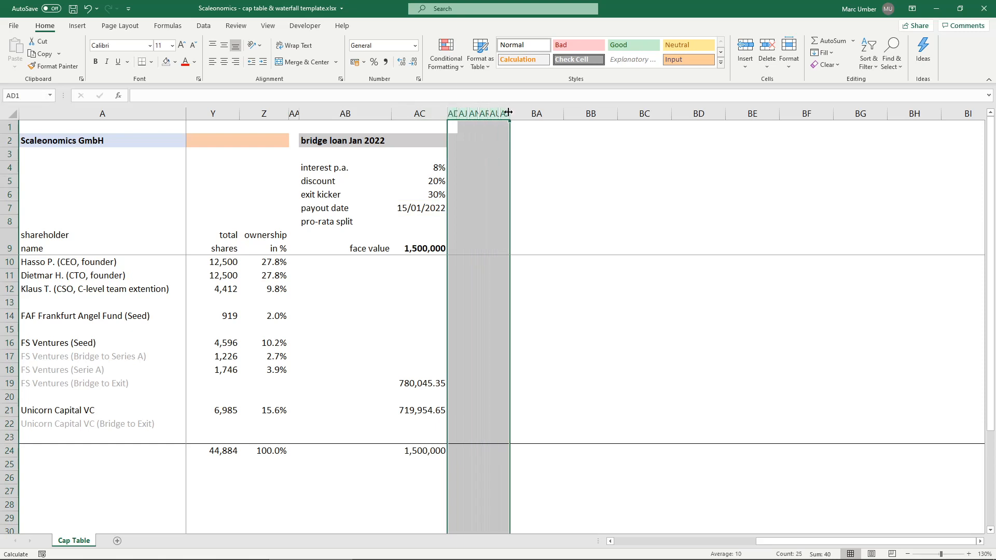
pyautogui.rightClick(507, 111)
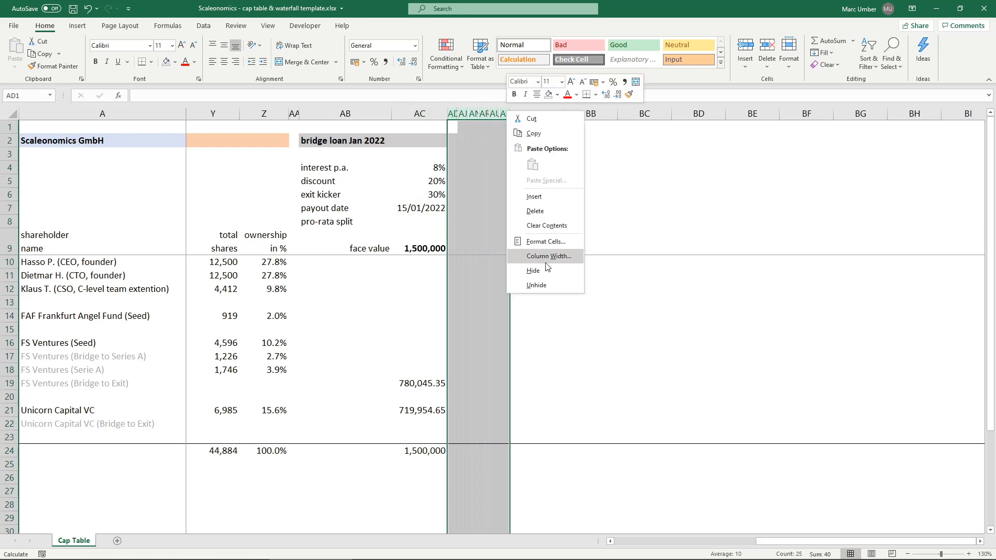
pyautogui.click(547, 283)
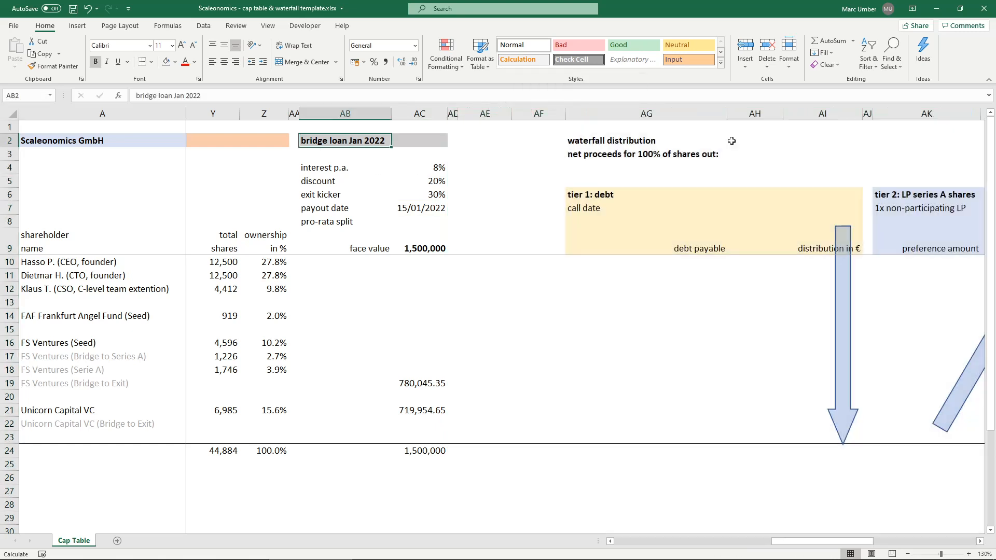
pyautogui.click(656, 140)
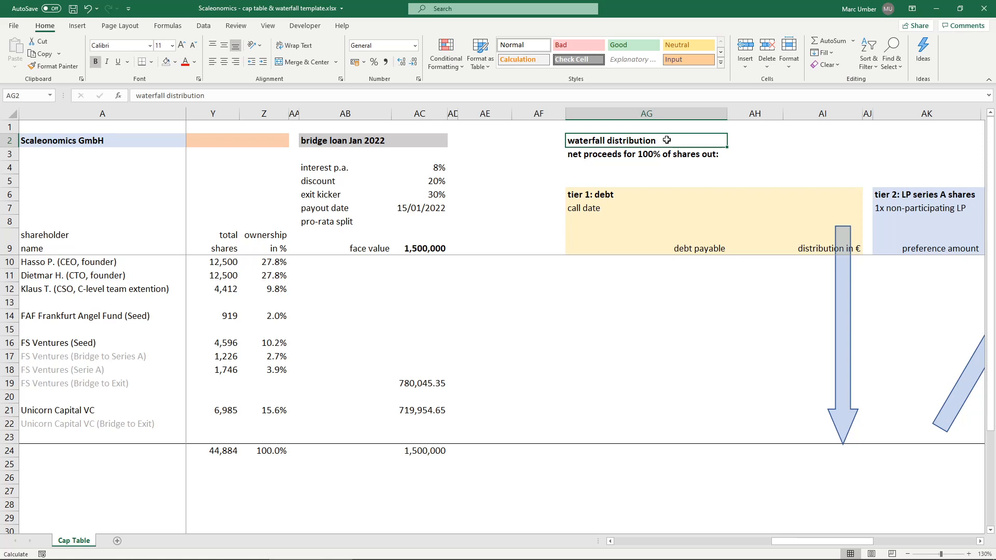
pyautogui.moveTo(581, 193); pyautogui.dragTo(802, 437)
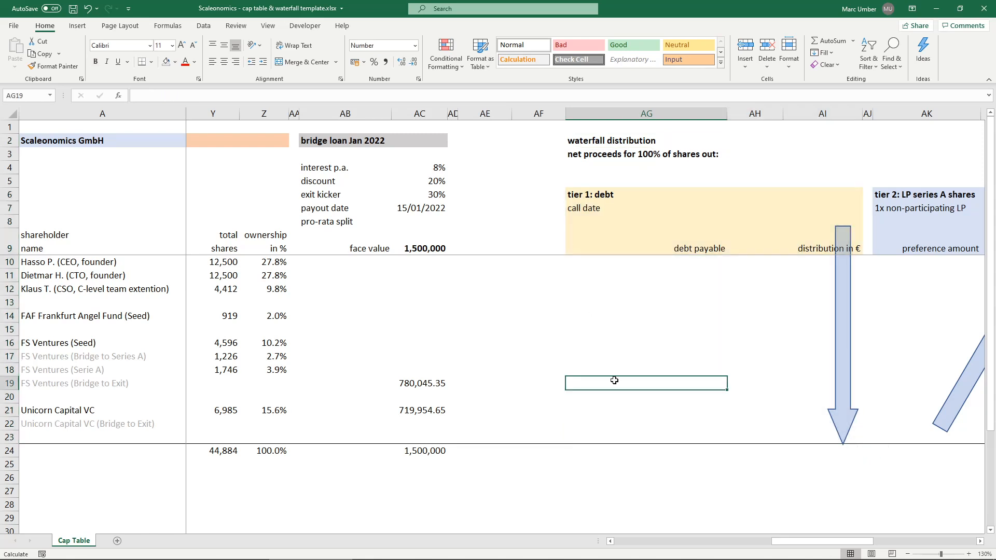
pyautogui.click(427, 194)
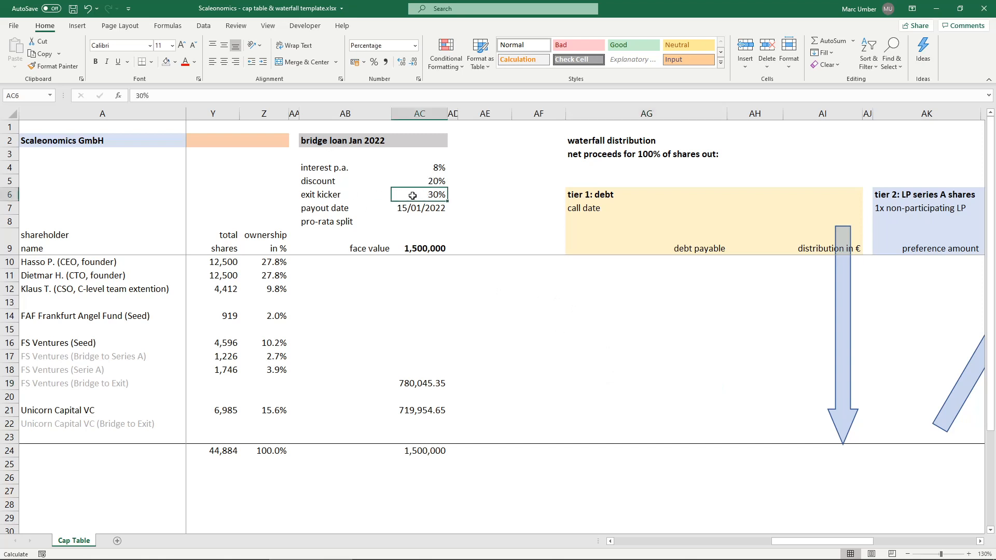
pyautogui.click(607, 378)
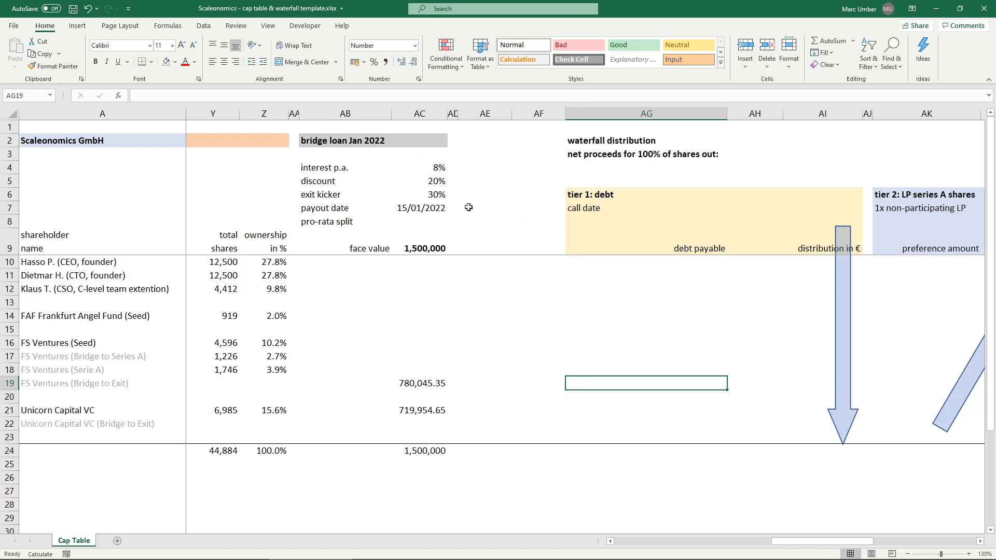
# - Enter 15/07/2023 in AG8 as the call date of the tier 1 debt
pyautogui.click(590, 207)
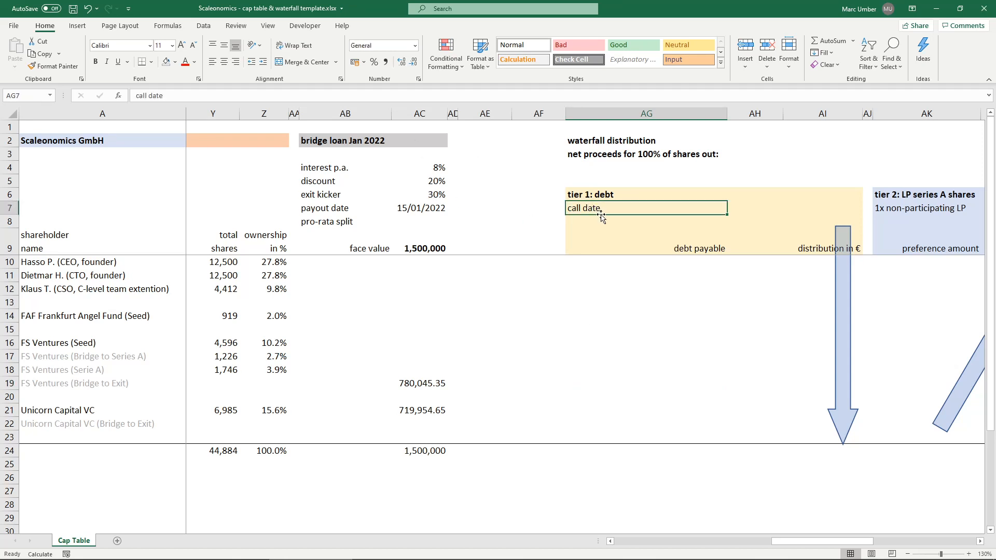
pyautogui.click(605, 218)
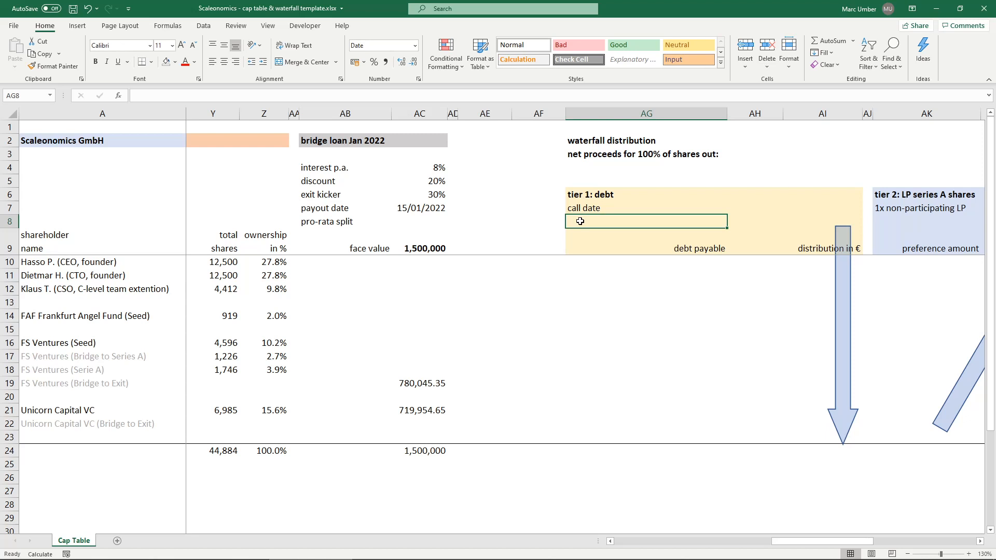
pyautogui.write('1')
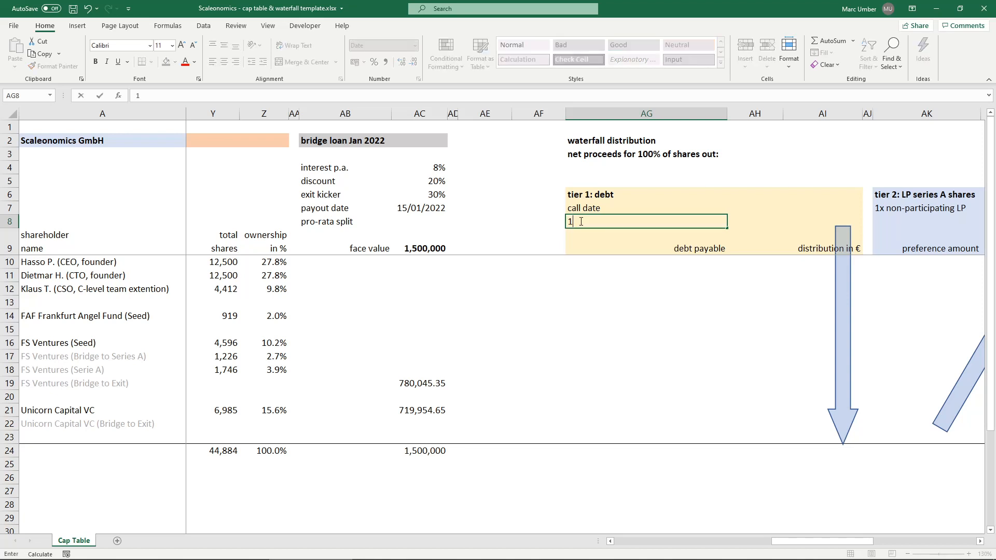
pyautogui.write('5/')
pyautogui.write('7/2023')
pyautogui.press('Return')
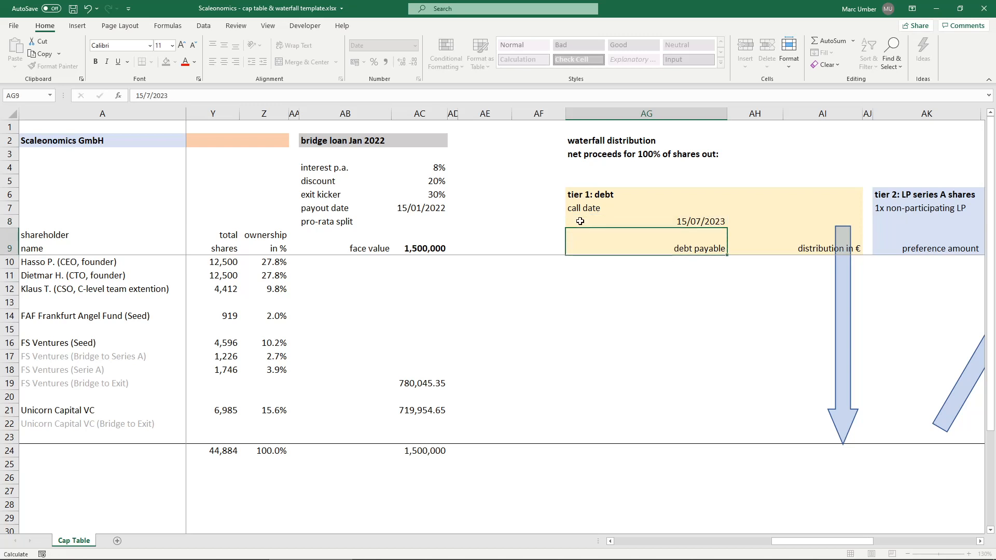
# - Write the FS Ventures bridge debt payable formula in AG19 as =AC19*(1+AC4)^(AG8-AC7)/360
pyautogui.click(605, 382)
pyautogui.write('=')
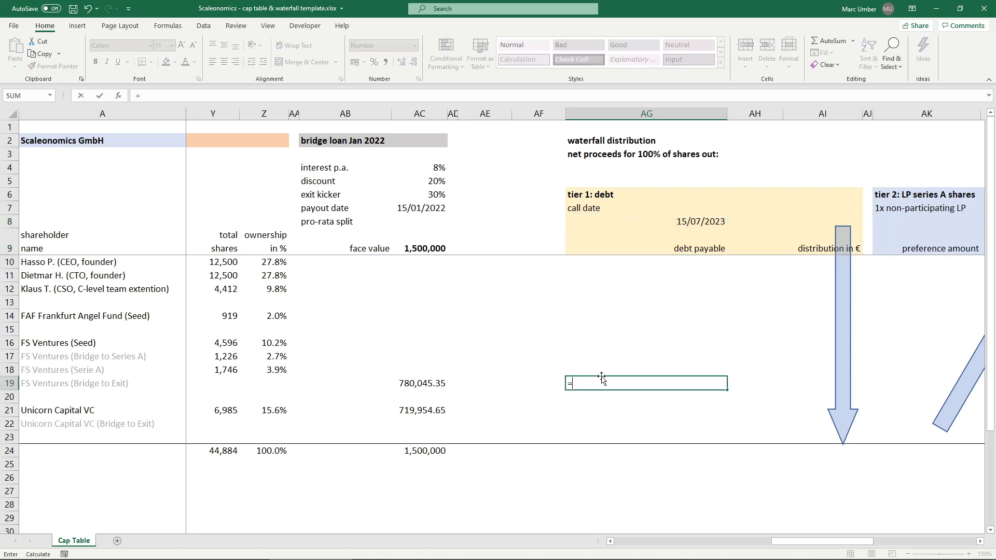
pyautogui.click(430, 384)
pyautogui.write('*(1+')
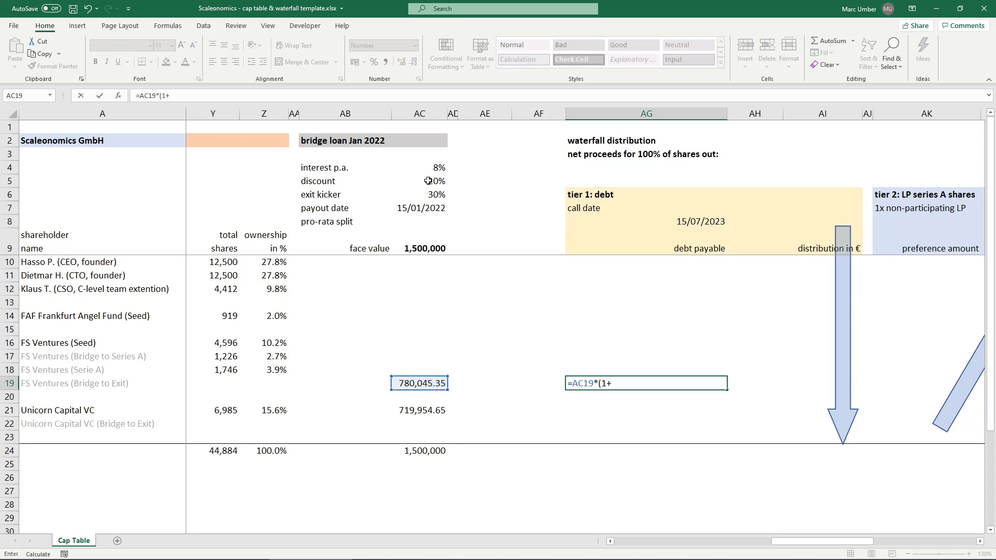
pyautogui.click(423, 168)
pyautogui.write(')^(')
pyautogui.click(685, 218)
pyautogui.write('-')
pyautogui.click(424, 208)
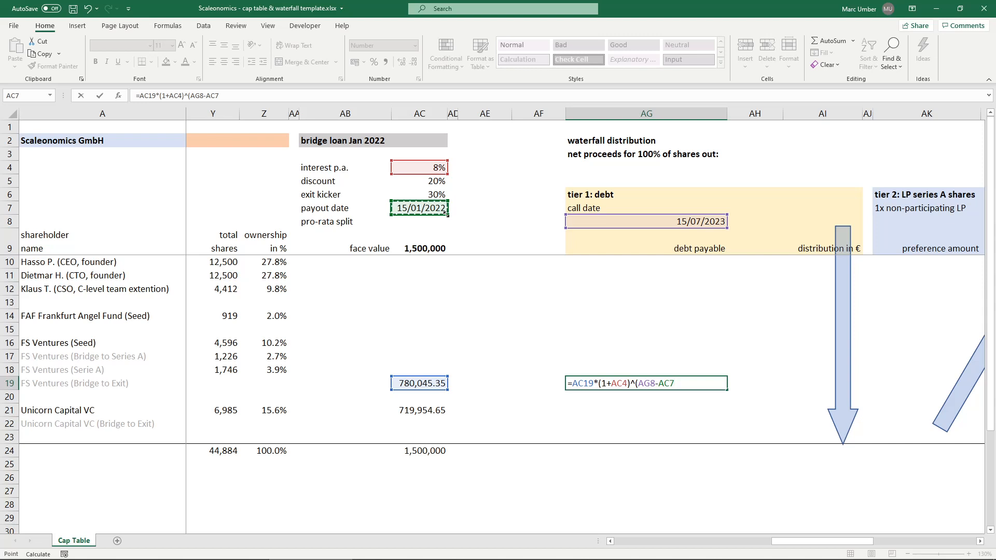
pyautogui.write(')/360')
# - Enclose the whole exponent of the AG19 formula in parentheses so it reads ((AG8-AC7)/360)
pyautogui.click(267, 97)
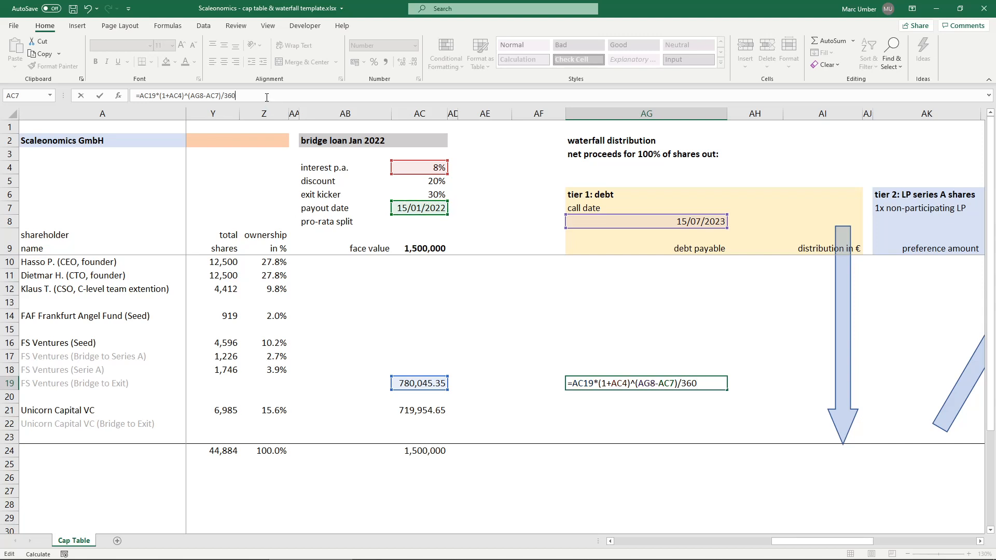
pyautogui.click(189, 97)
pyautogui.write('(')
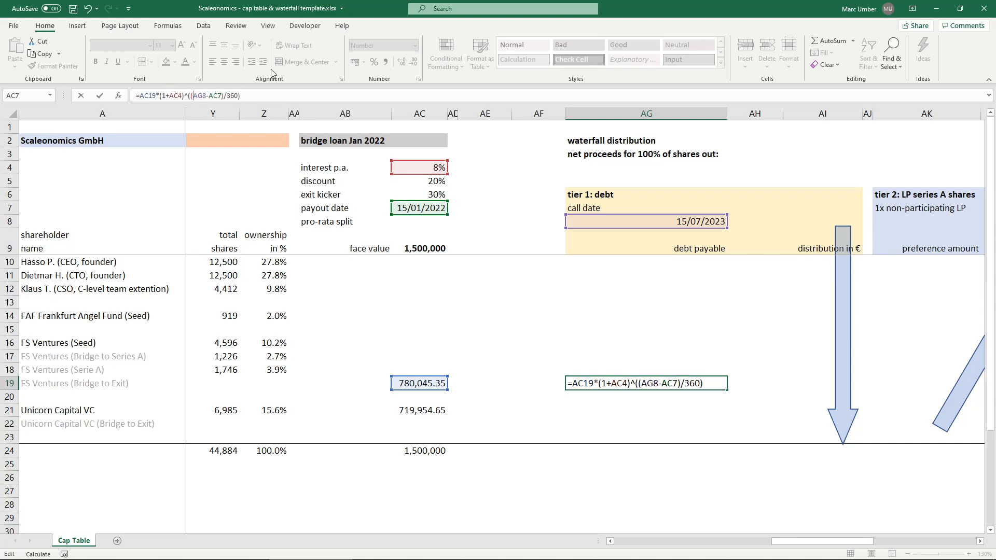
pyautogui.hotkey('ctrl', 'Return')
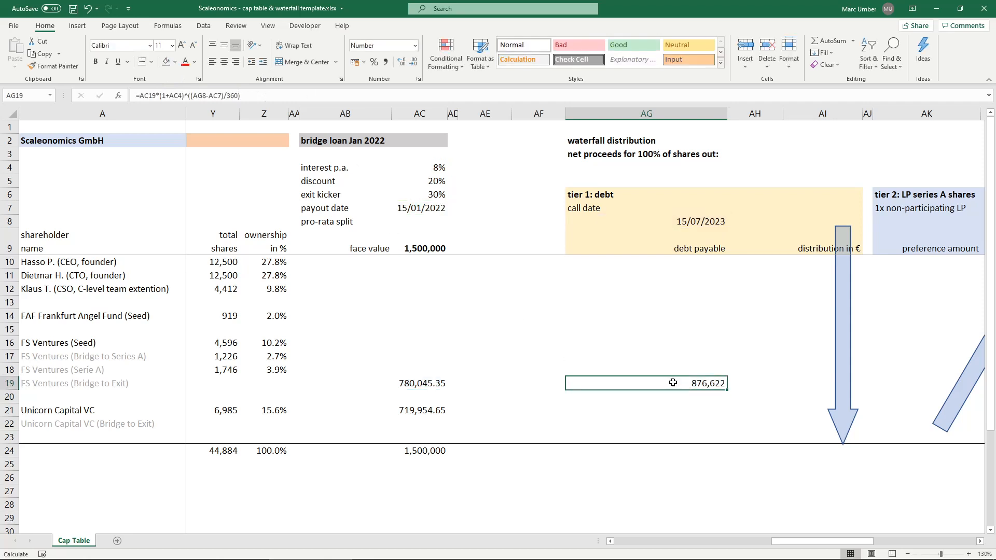
# - Add the exit kicker to AG19 by bracketing the compounded loan and multiplying it by (1+AC6)
pyautogui.click(139, 95)
pyautogui.press('BackSpace')
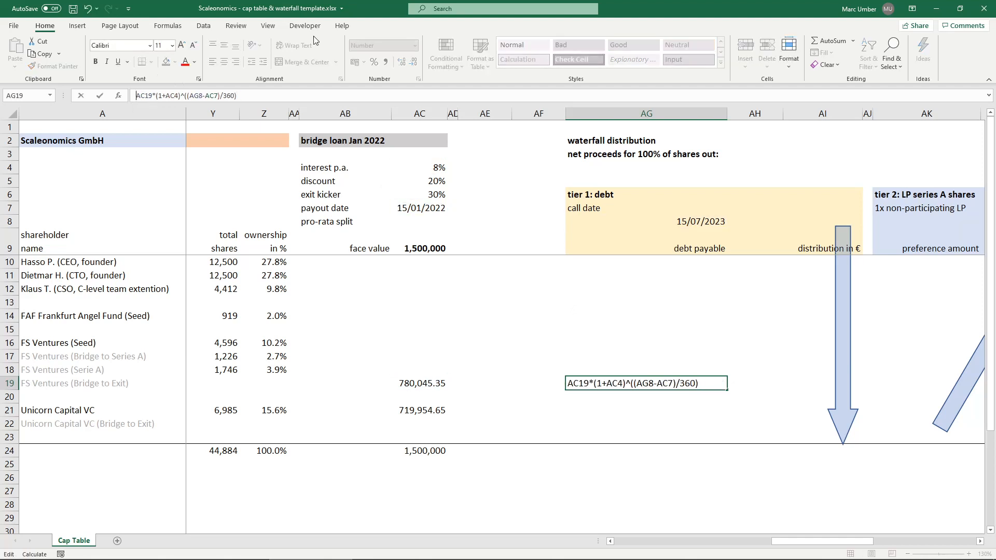
pyautogui.write('=(')
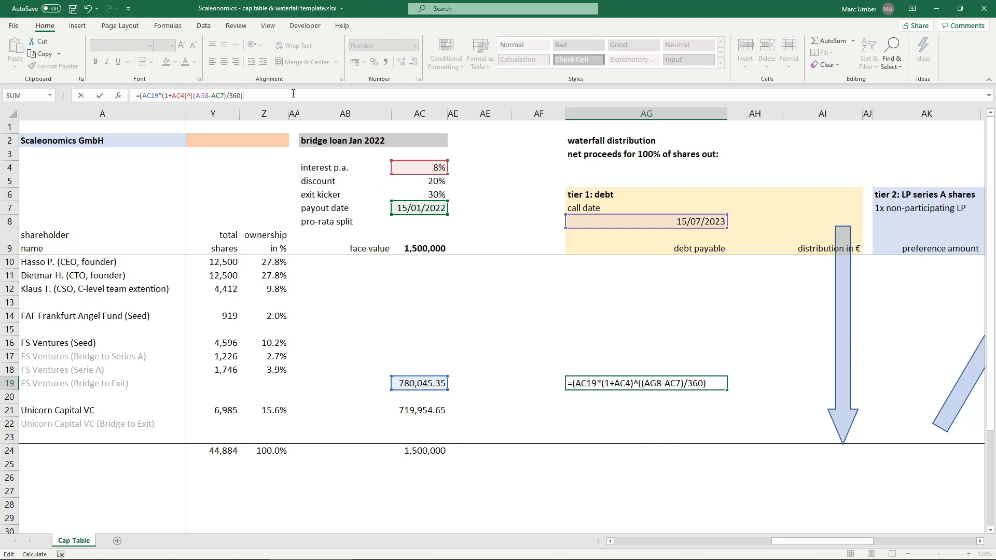
pyautogui.write(')*(1+')
pyautogui.click(415, 194)
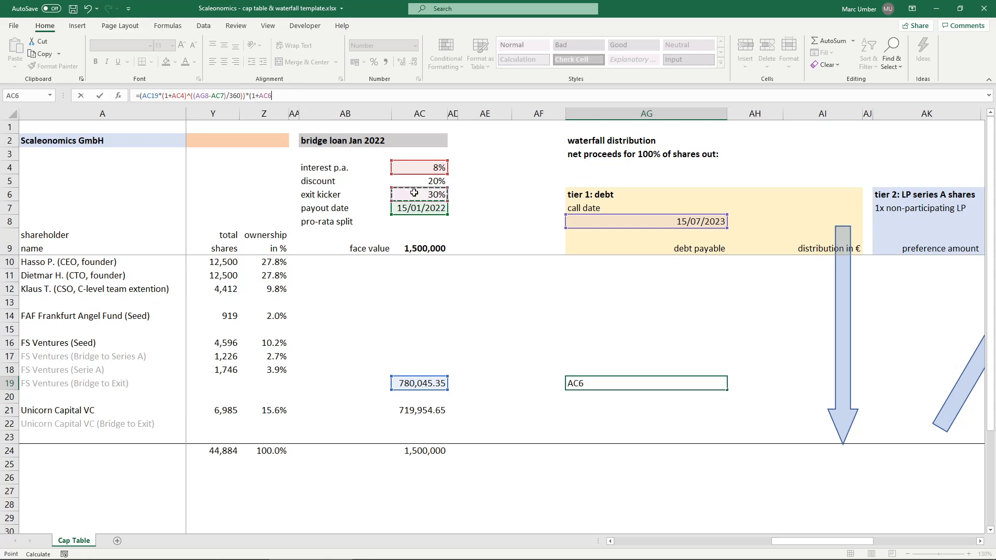
pyautogui.write(')')
pyautogui.press('Return')
pyautogui.press('Up')
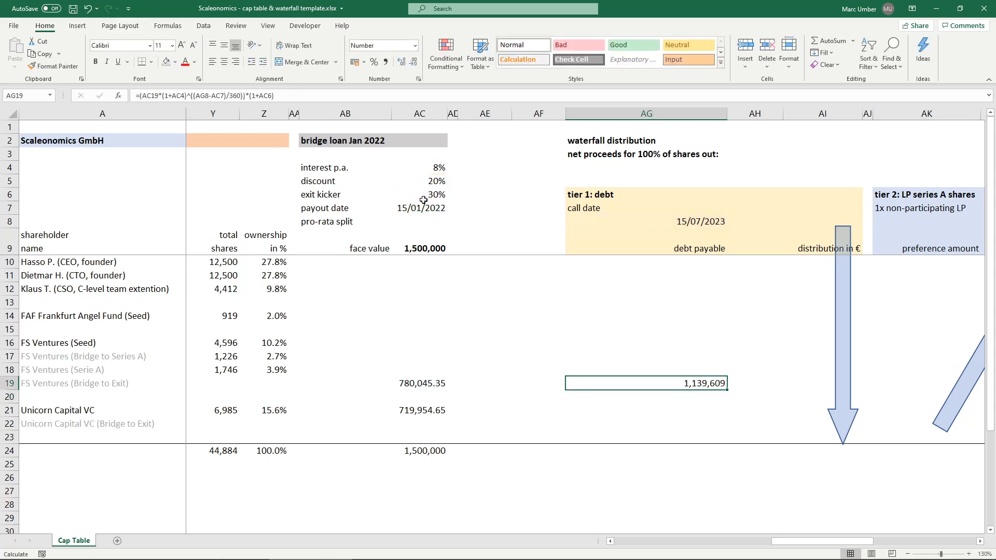
# - Make the AC4, AG8, AC7 and AC6 references in the AG19 formula absolute, keeping AC19 relative
pyautogui.doubleClick(674, 381)
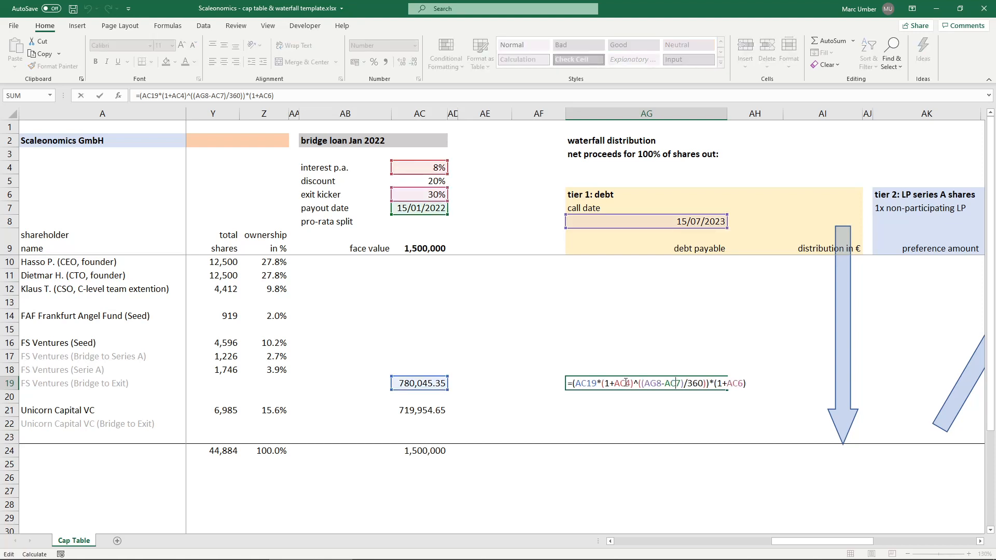
pyautogui.click(198, 96)
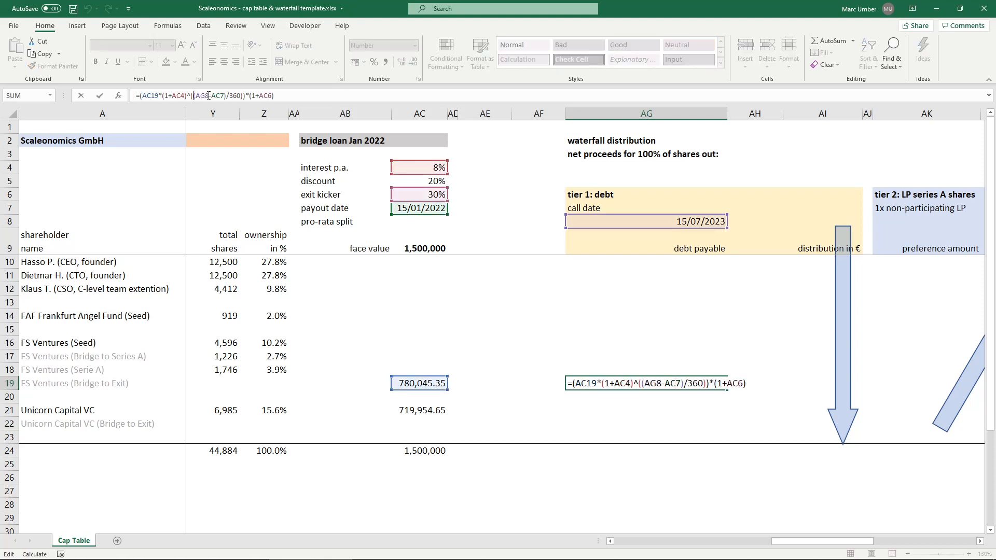
pyautogui.click(180, 95)
pyautogui.press('F4')
pyautogui.click(210, 96)
pyautogui.press('F4')
pyautogui.click(232, 96)
pyautogui.press('F4')
pyautogui.click(294, 95)
pyautogui.press('F4')
pyautogui.press('Return')
pyautogui.press('Up')
# - Copy the debt payable formula from AG19 to AG21 for Unicorn Capital VC and check its cell references
pyautogui.hotkey('ctrl', 'c')
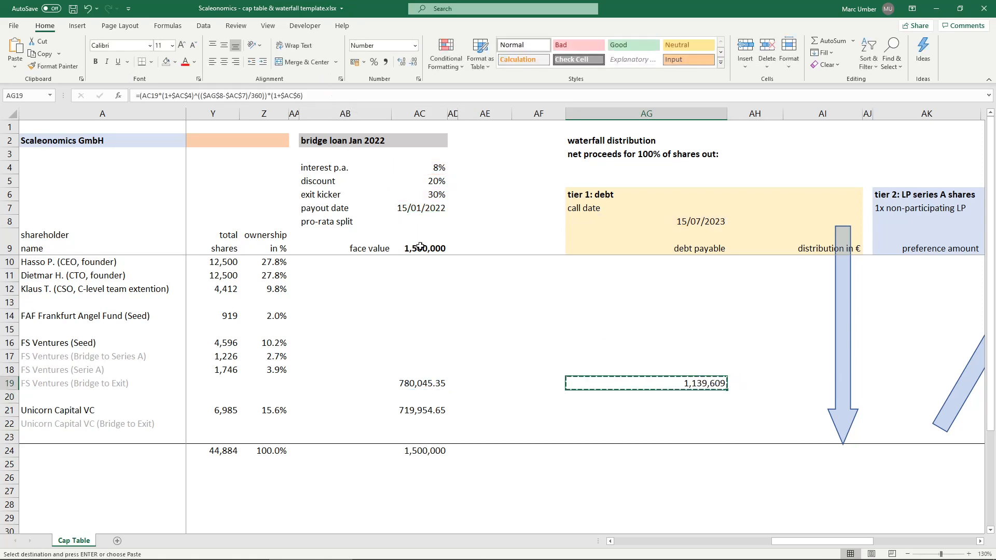
pyautogui.click(655, 400)
pyautogui.click(656, 408)
pyautogui.hotkey('ctrl', 'v')
pyautogui.doubleClick(689, 410)
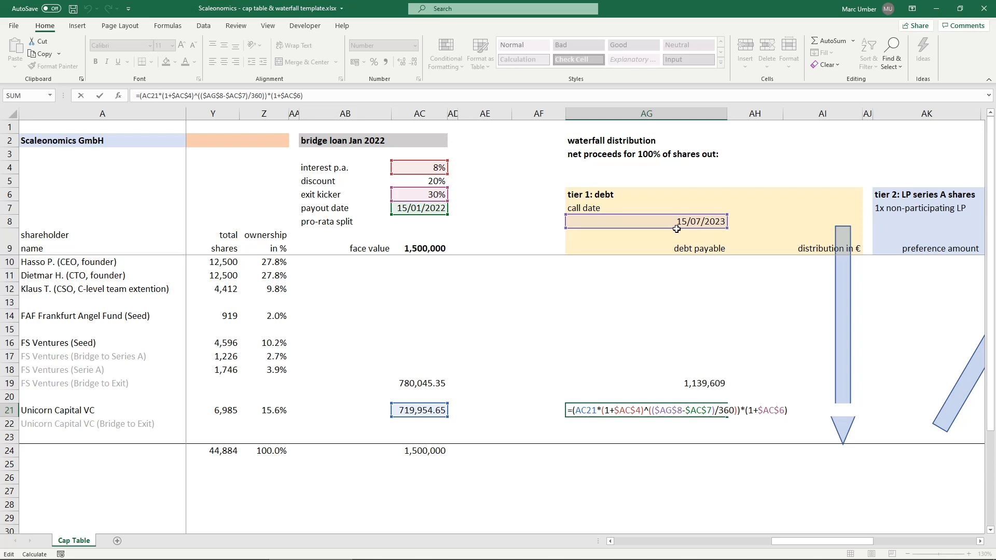
pyautogui.press('Return')
# - Total the debt payable amounts in AG24 as =SUM(AG10:AG23)
pyautogui.press('Down')
pyautogui.press('Down')
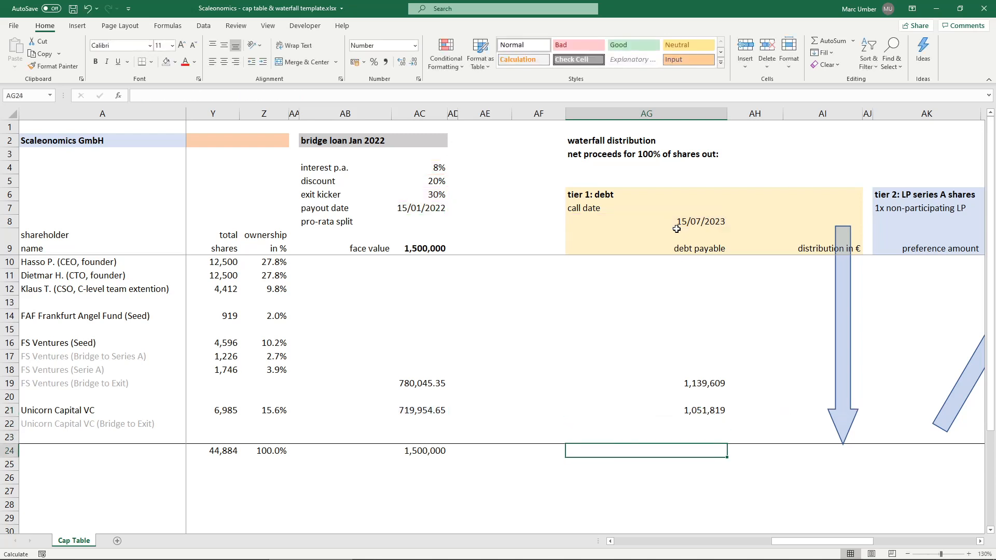
pyautogui.write('=SUM(')
pyautogui.press('Up')
pyautogui.hotkey('shift', 'pageup')
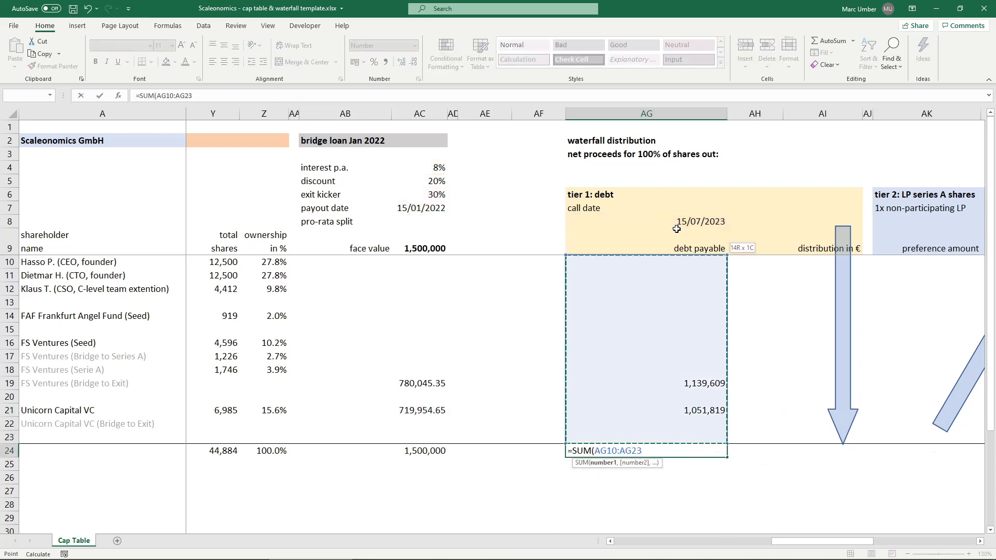
pyautogui.hotkey('ctrl', 'Return')
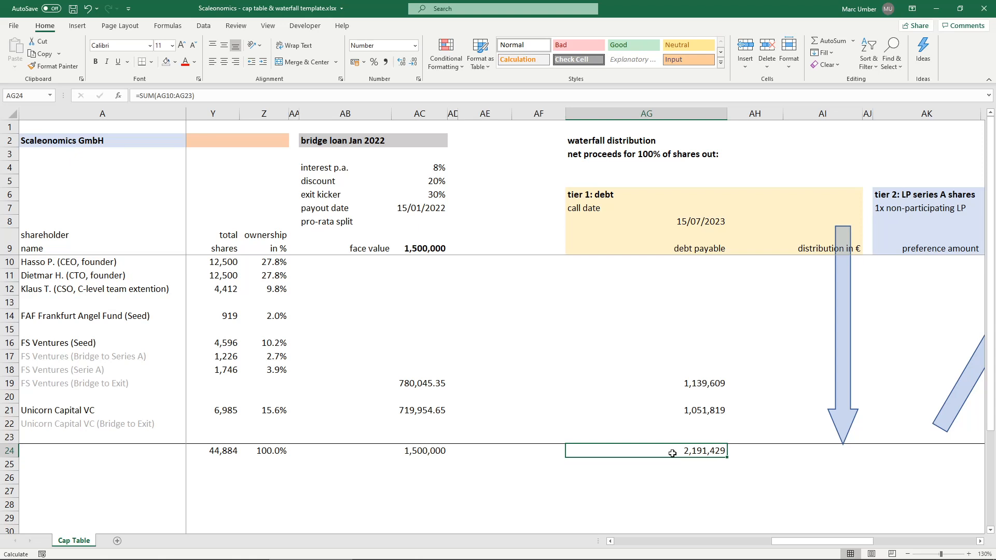
# - Enter 30,000,000 in AH3 as the net proceeds for 100% of shares out
pyautogui.click(822, 193)
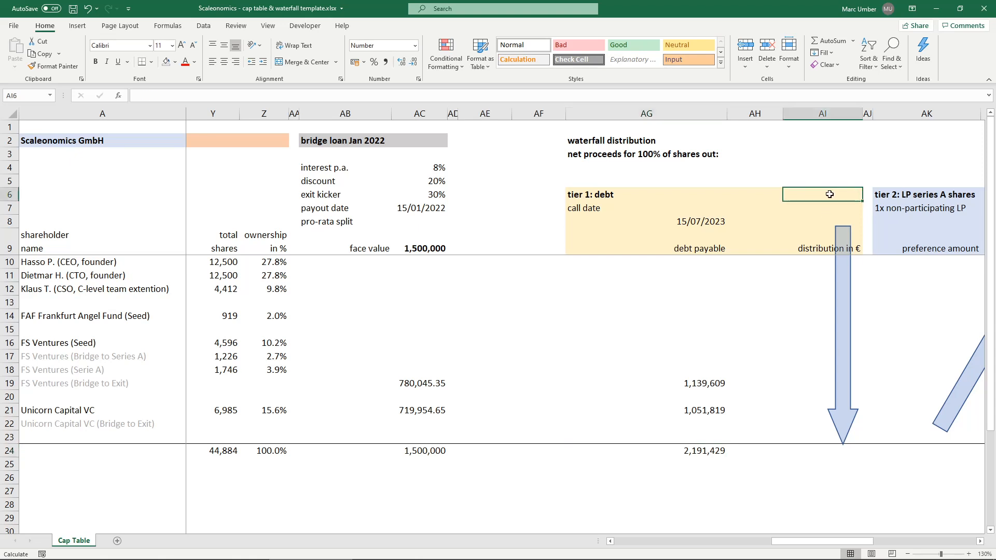
pyautogui.click(752, 152)
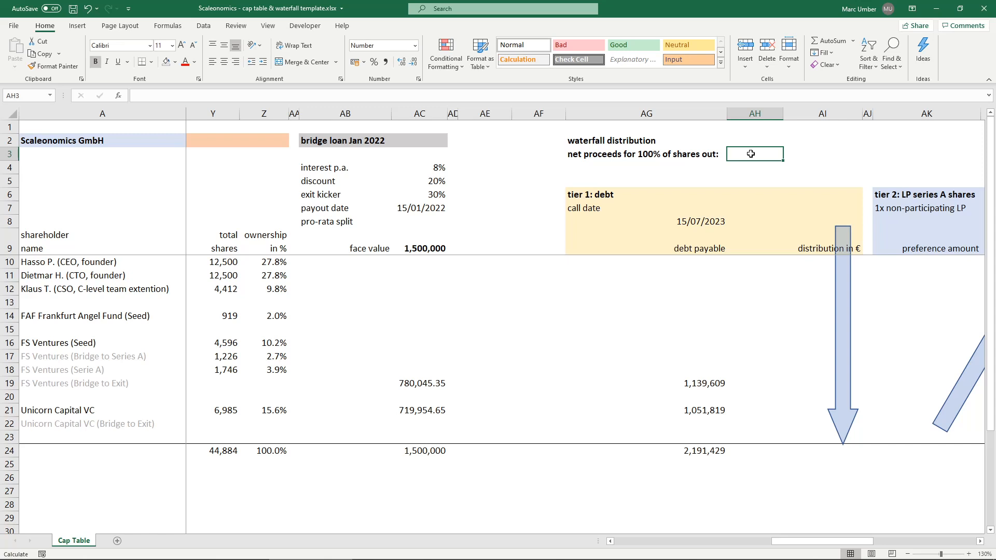
pyautogui.write('300')
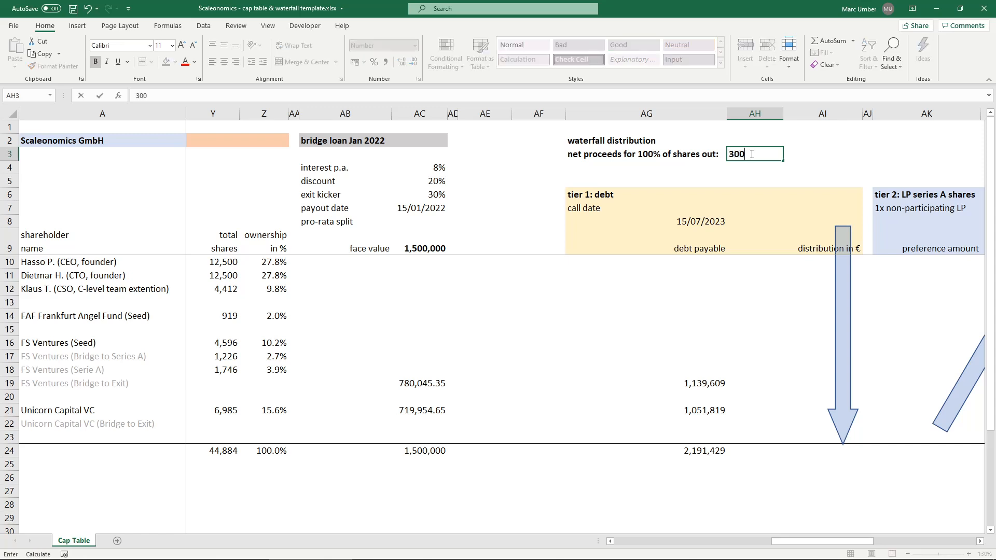
pyautogui.write('00000')
pyautogui.hotkey('ctrl', 'Return')
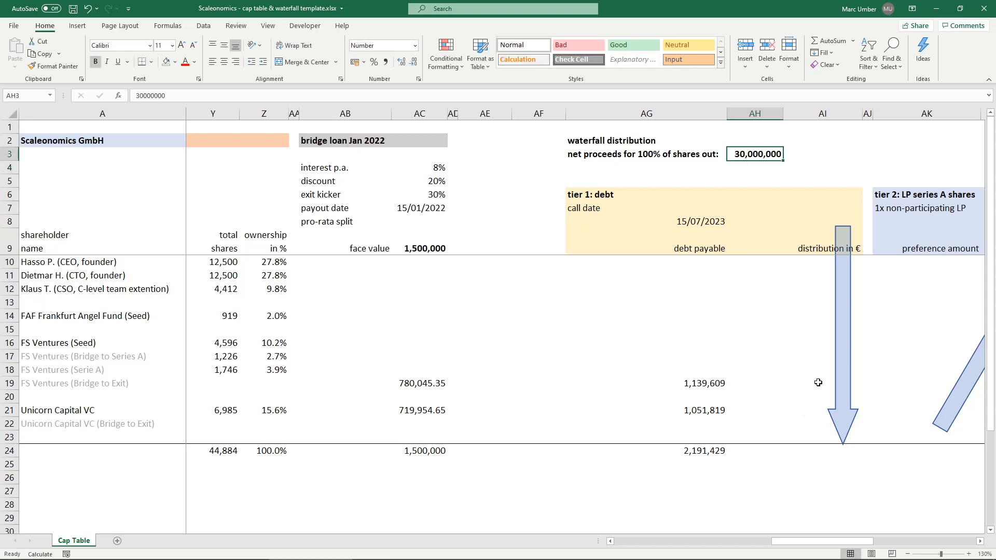
# - Compare the debt payable to FS Ventures in AG19 with the amount for Unicorn Capital VC in AG21
pyautogui.click(817, 382)
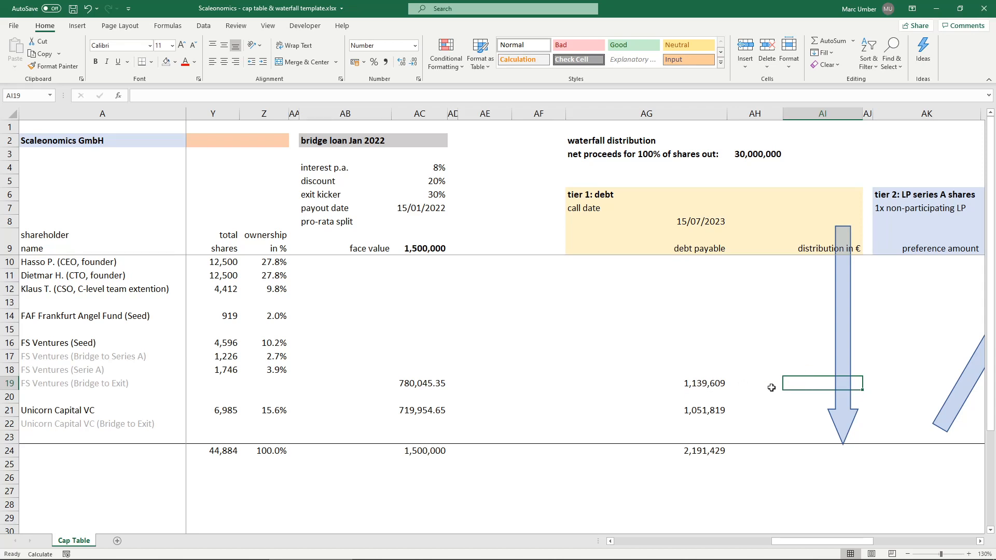
pyautogui.click(681, 383)
pyautogui.click(673, 412)
pyautogui.click(667, 385)
pyautogui.click(678, 412)
pyautogui.click(671, 378)
pyautogui.click(681, 410)
pyautogui.click(675, 381)
pyautogui.click(679, 410)
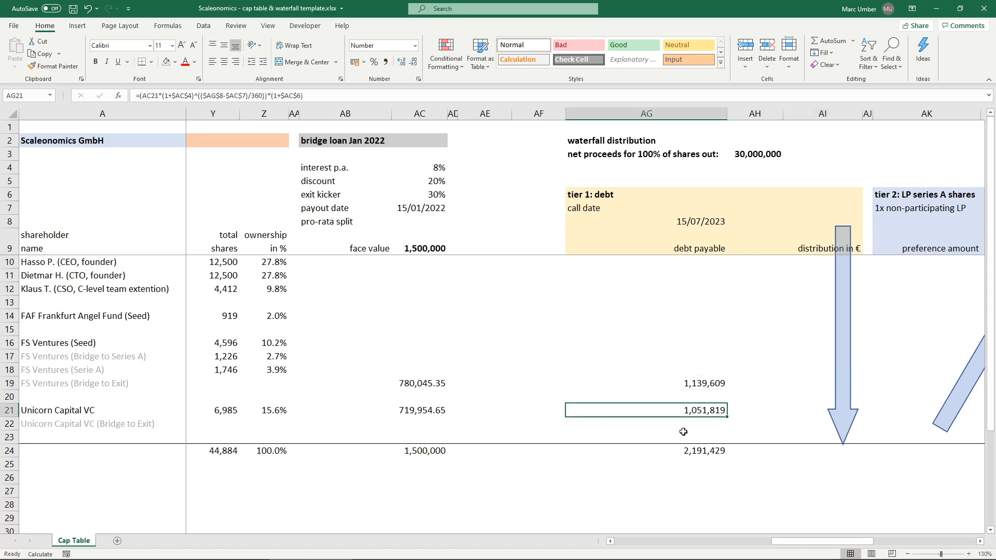
pyautogui.click(674, 386)
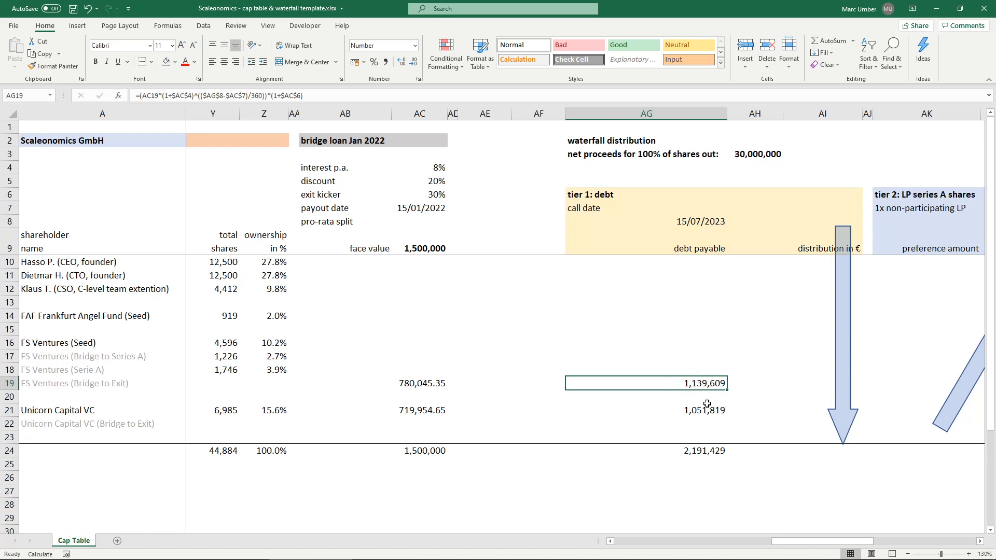
# - Enter the debt distribution for FS Ventures in AI19 as =MIN(AG19,$AH$3*(AG19/$AG$24))
pyautogui.click(814, 381)
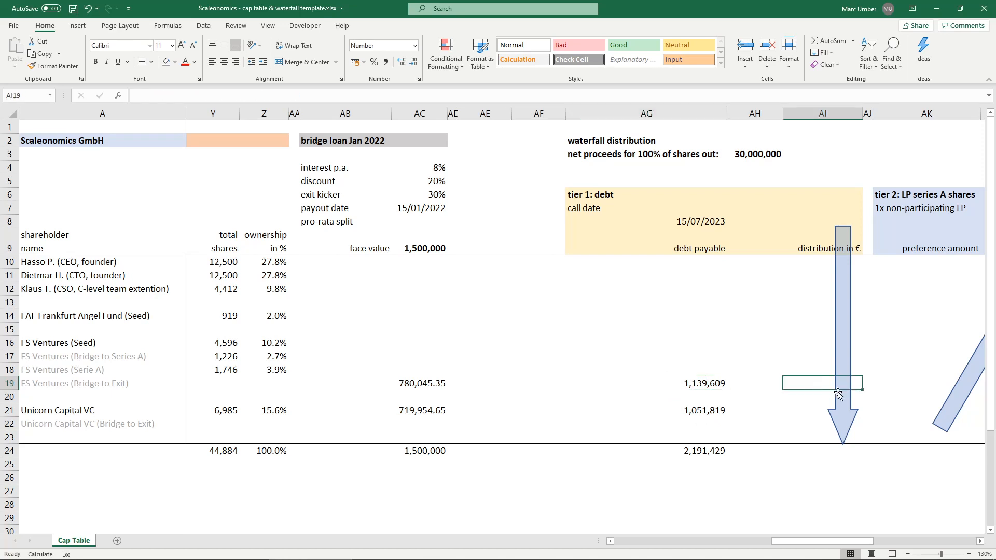
pyautogui.write('=')
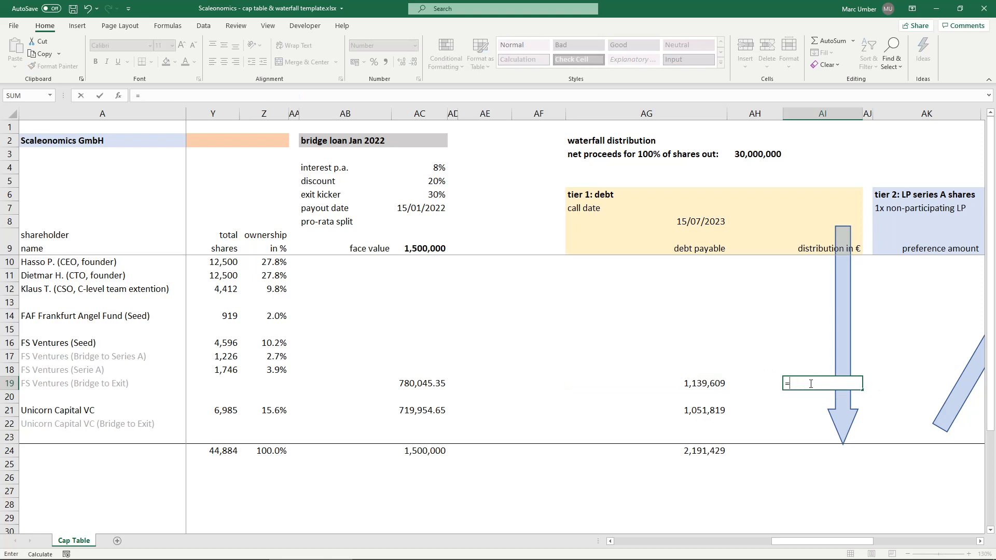
pyautogui.write('min(')
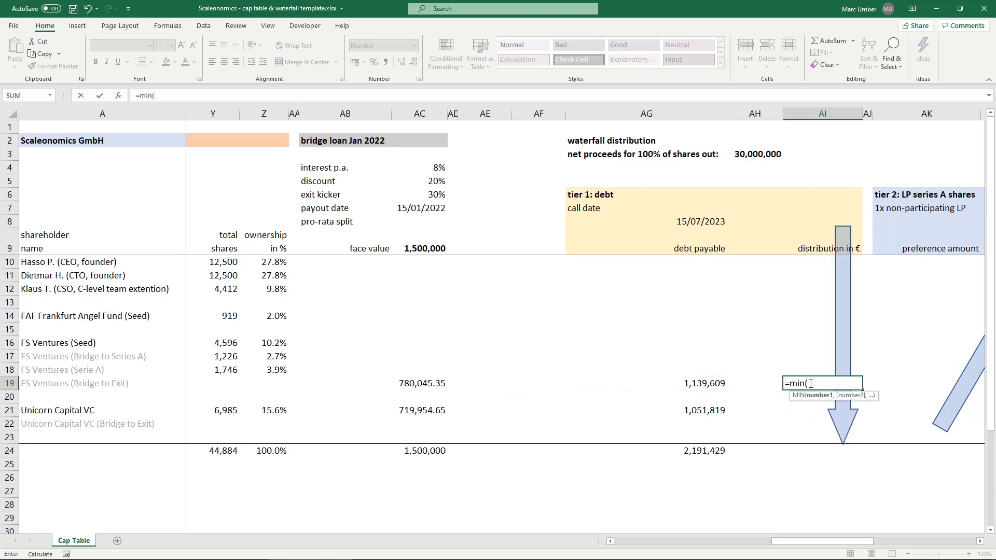
pyautogui.click(678, 383)
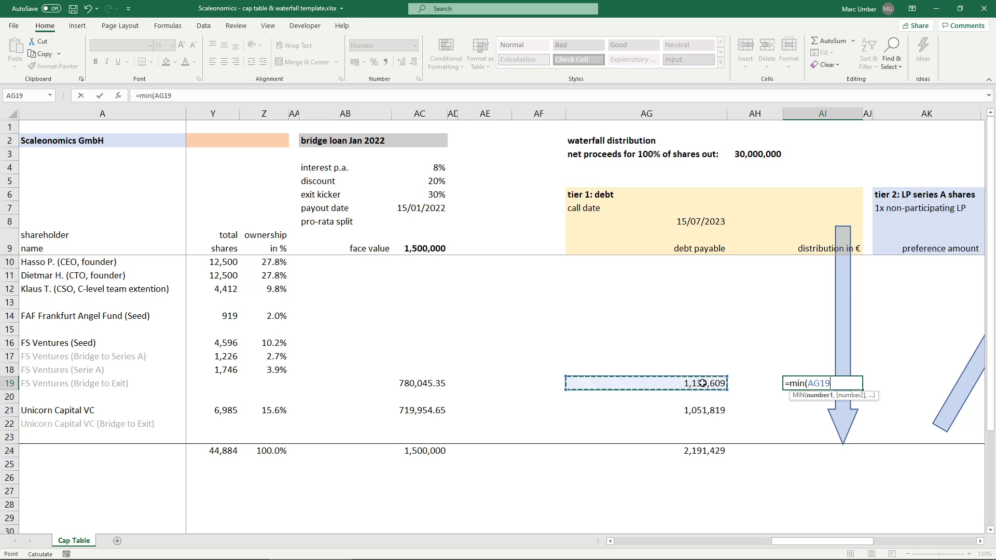
pyautogui.write(',')
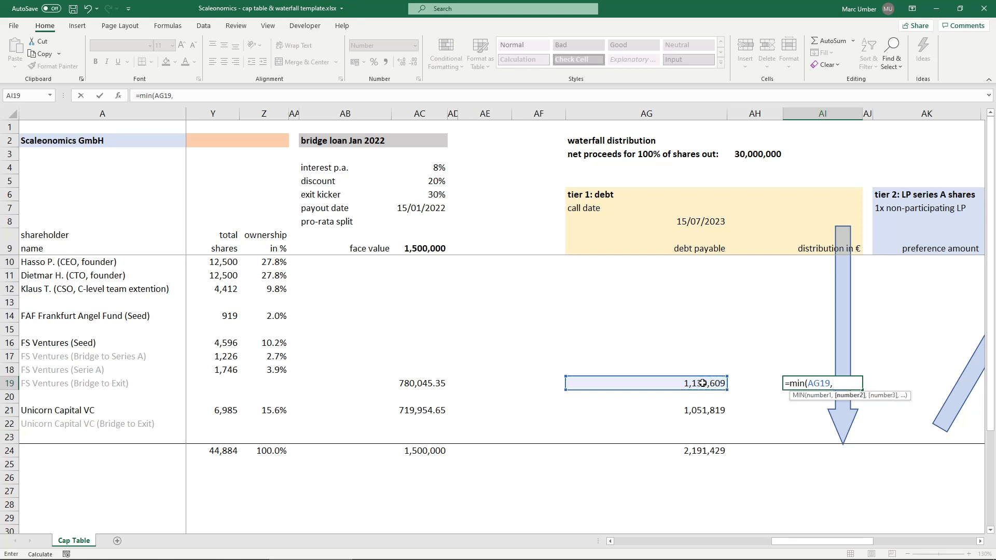
pyautogui.click(760, 154)
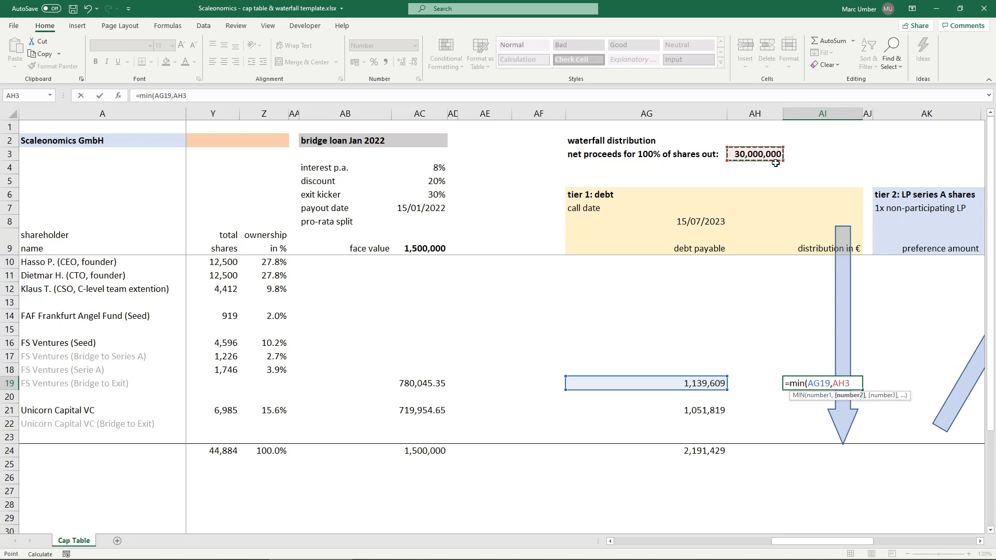
pyautogui.write('*(')
pyautogui.click(662, 383)
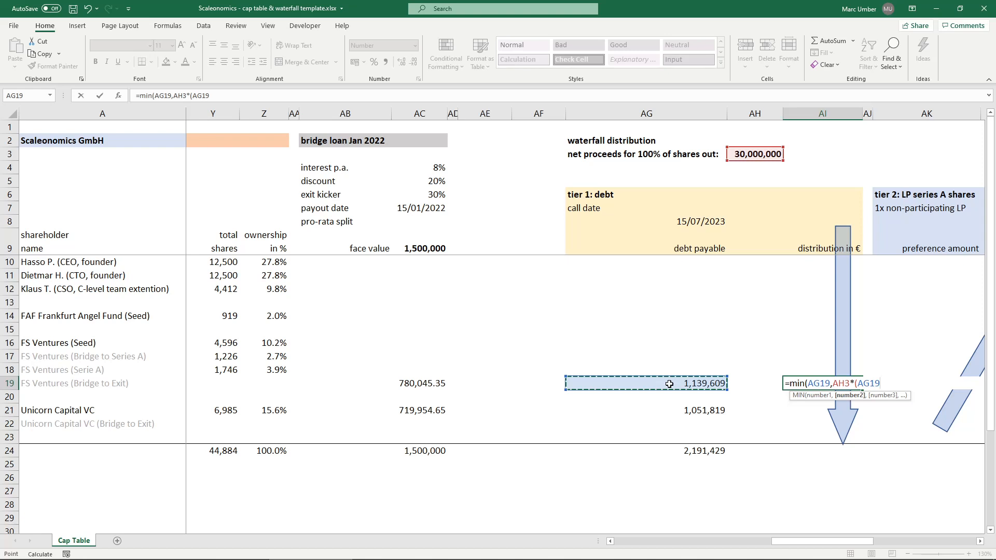
pyautogui.write('/')
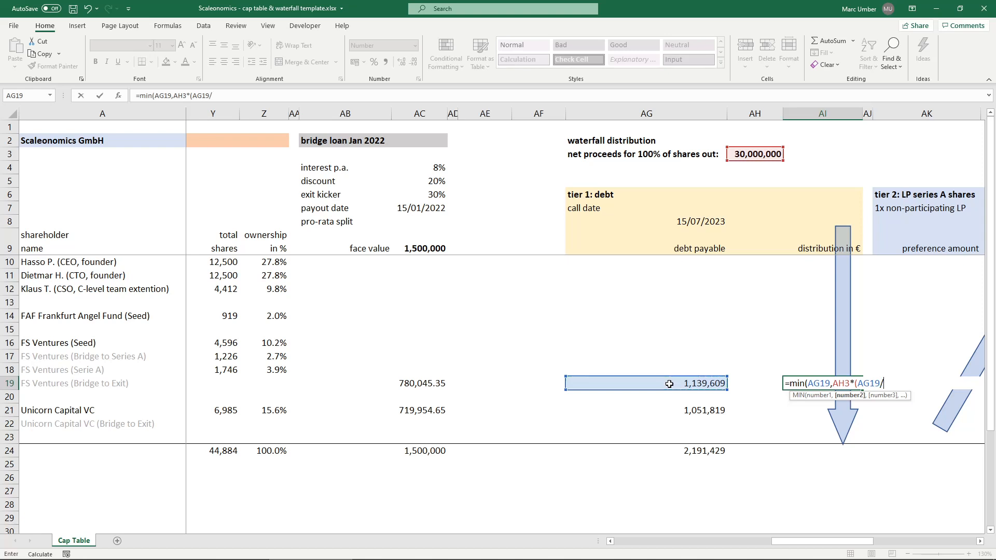
pyautogui.click(672, 449)
pyautogui.press('F4')
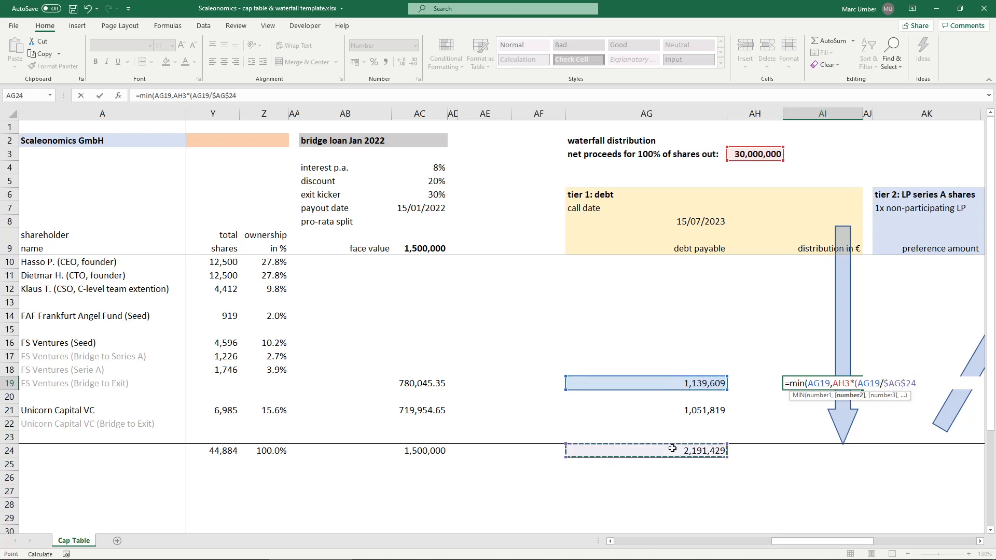
pyautogui.write(')')
pyautogui.click(182, 95)
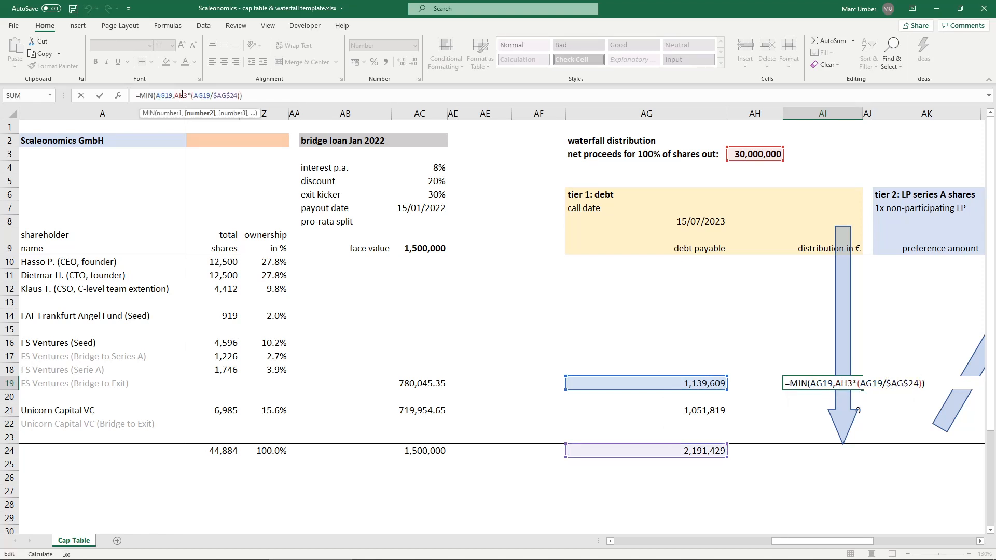
pyautogui.press('F4')
pyautogui.hotkey('ctrl', 'Return')
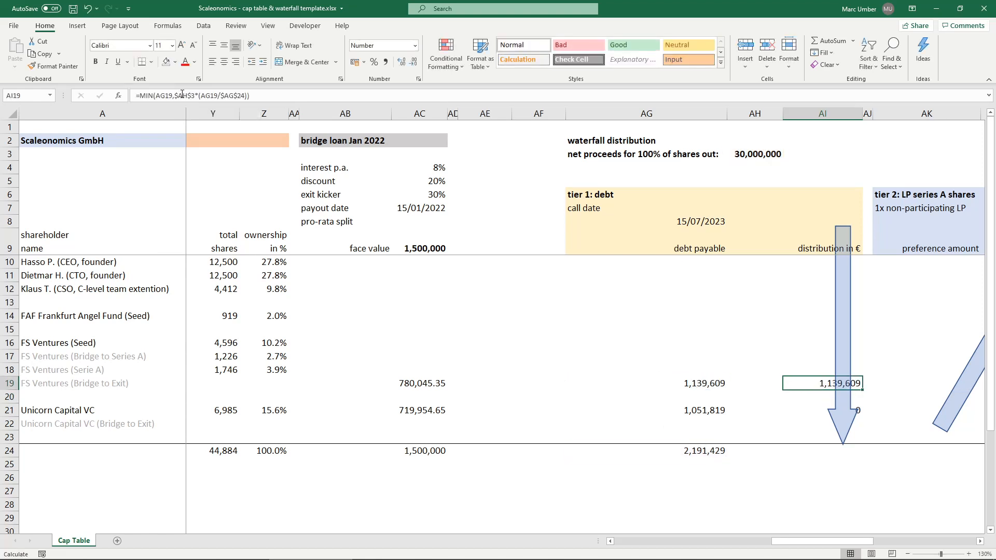
# - Copy the debt distribution formula from AI19 to AI21 for Unicorn Capital VC
pyautogui.hotkey('ctrl', 'c')
pyautogui.press('Down')
pyautogui.press('Down')
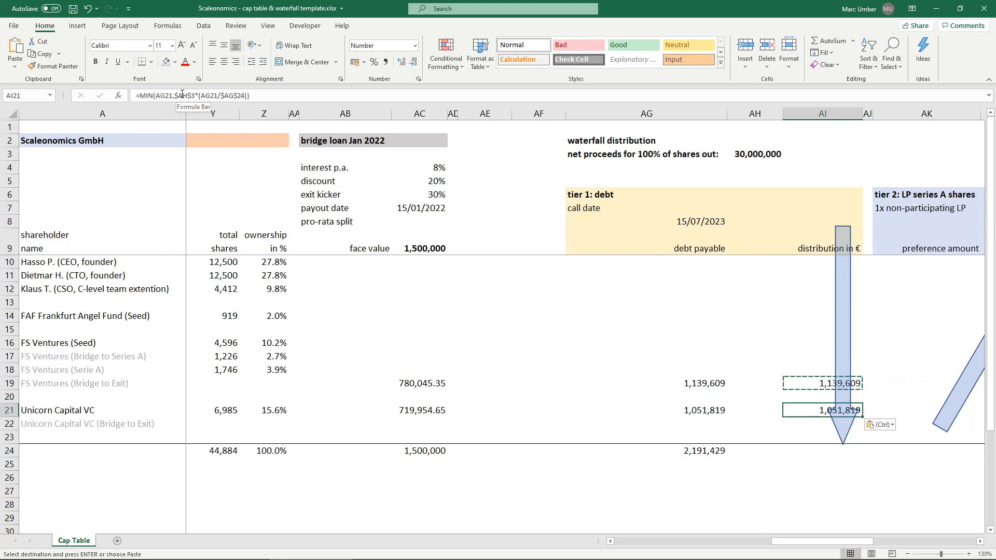
# - Total the tier 1 debt distributions in AI24 as =SUM(AI10:AI23)
pyautogui.click(813, 446)
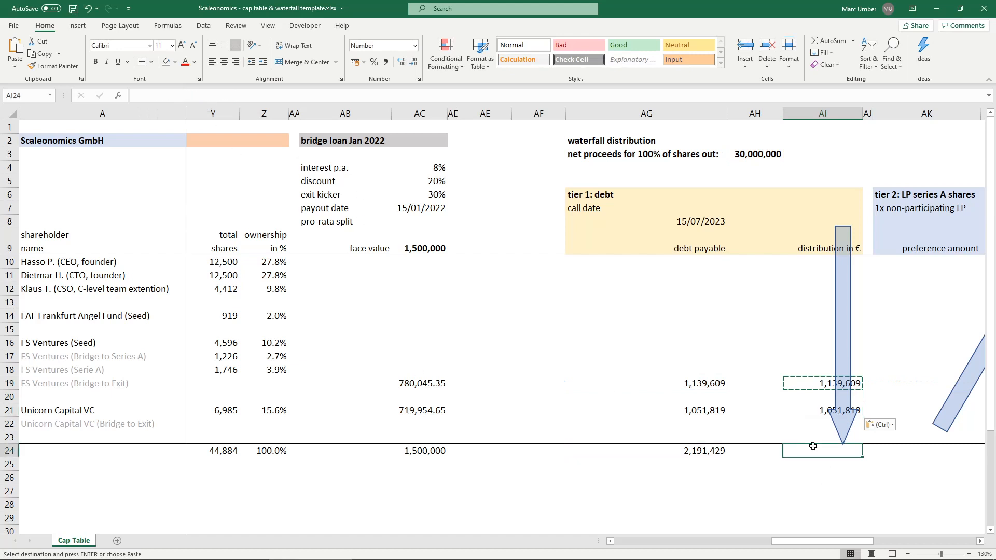
pyautogui.write('=SUM(')
pyautogui.press('Up')
pyautogui.hotkey('shift', 'Up')
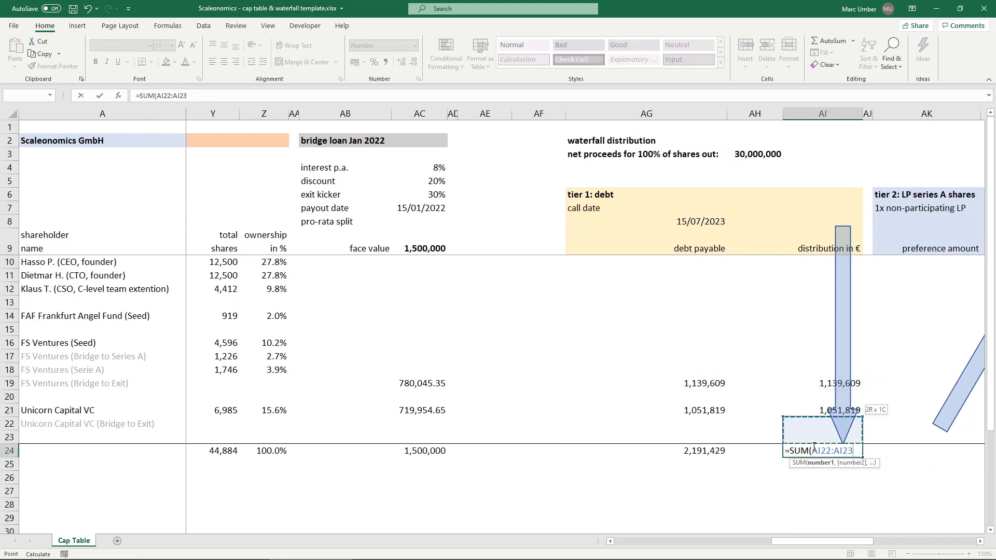
pyautogui.hotkey('shift', 'Up')
pyautogui.hotkey('shift', 'Up')
pyautogui.hotkey('shift', 'Up')
pyautogui.hotkey('shift', 'Up')
pyautogui.hotkey('shift', 'Up')
pyautogui.hotkey('shift', 'Up')
pyautogui.hotkey('shift', 'Up')
pyautogui.hotkey('shift', 'Up')
pyautogui.hotkey('shift', 'Up')
pyautogui.hotkey('shift', 'Up')
pyautogui.hotkey('shift', 'Up')
pyautogui.hotkey('shift', 'Up')
pyautogui.hotkey('shift', 'Up')
pyautogui.hotkey('shift', 'Down')
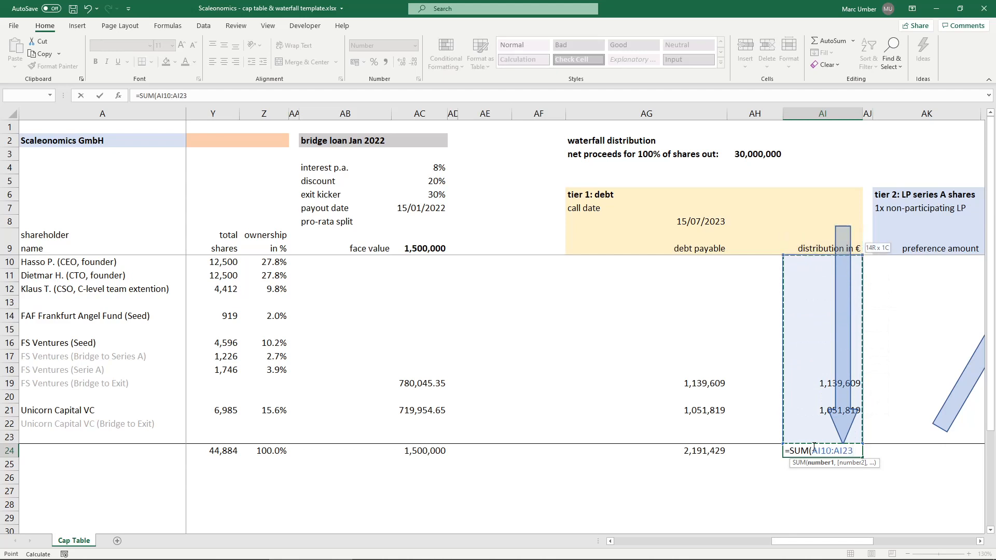
pyautogui.hotkey('ctrl', 'Return')
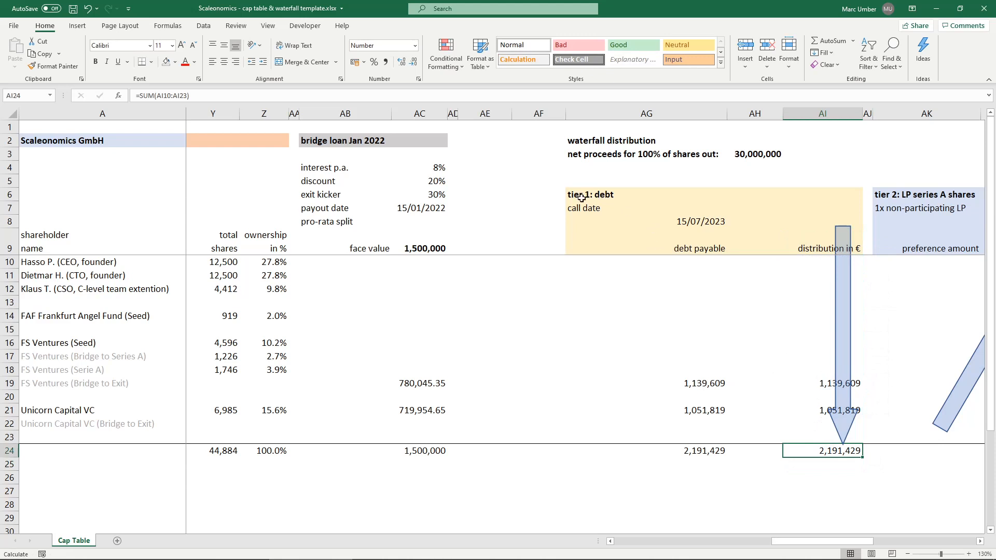
# - Set the net proceeds for 100% of shares out in AH3 to 2,000,000
pyautogui.click(683, 452)
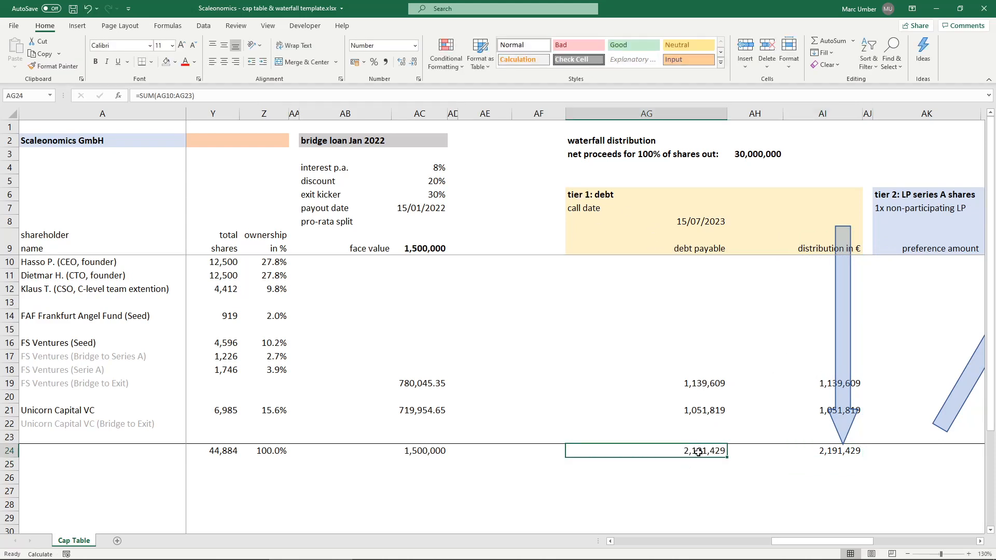
pyautogui.click(756, 159)
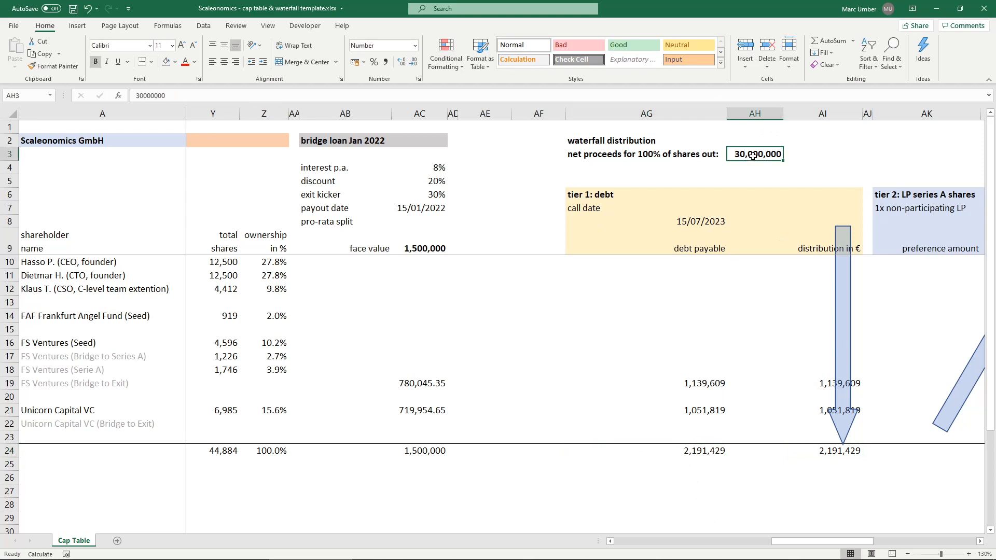
pyautogui.write('2000000')
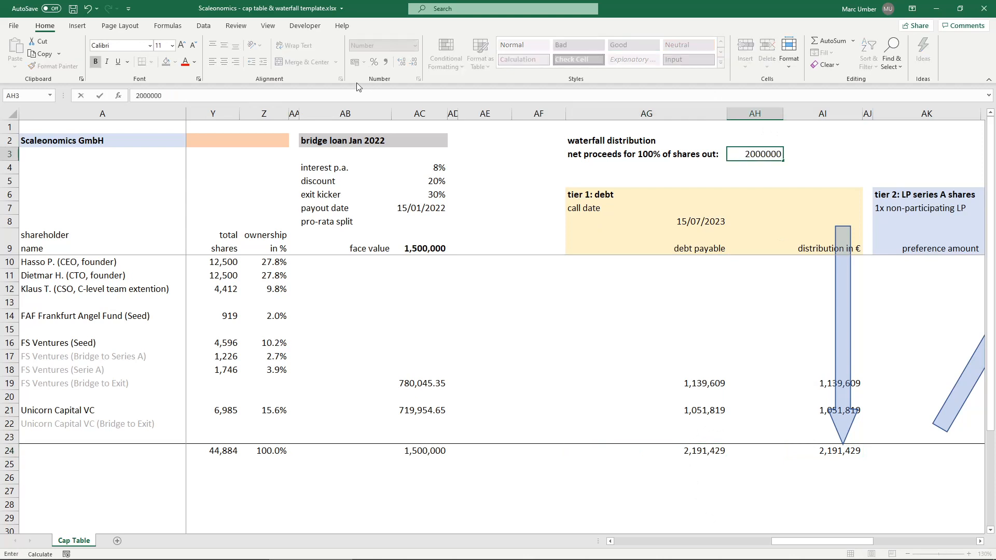
pyautogui.press('Return')
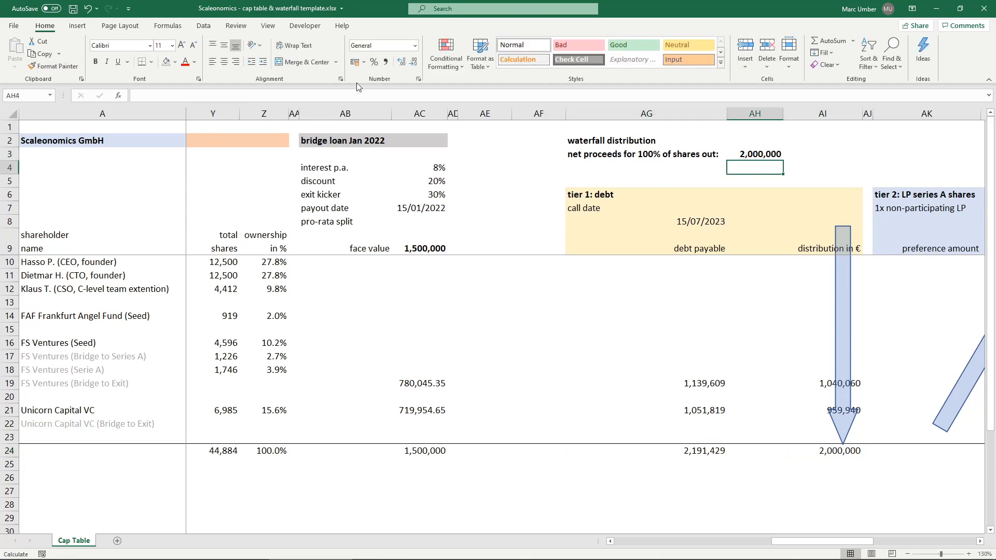
# - Compare the debt distributions in AI19 and AI21 with the debt payable to FS Ventures in AG19
pyautogui.click(823, 383)
pyautogui.click(819, 413)
pyautogui.click(810, 385)
pyautogui.click(812, 412)
pyautogui.click(801, 379)
pyautogui.click(683, 381)
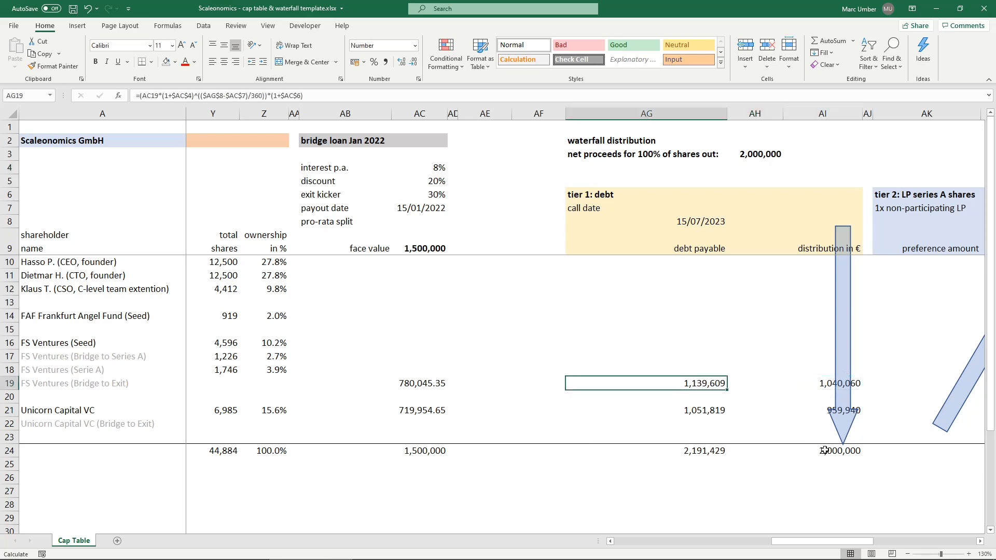
pyautogui.click(821, 408)
pyautogui.click(819, 386)
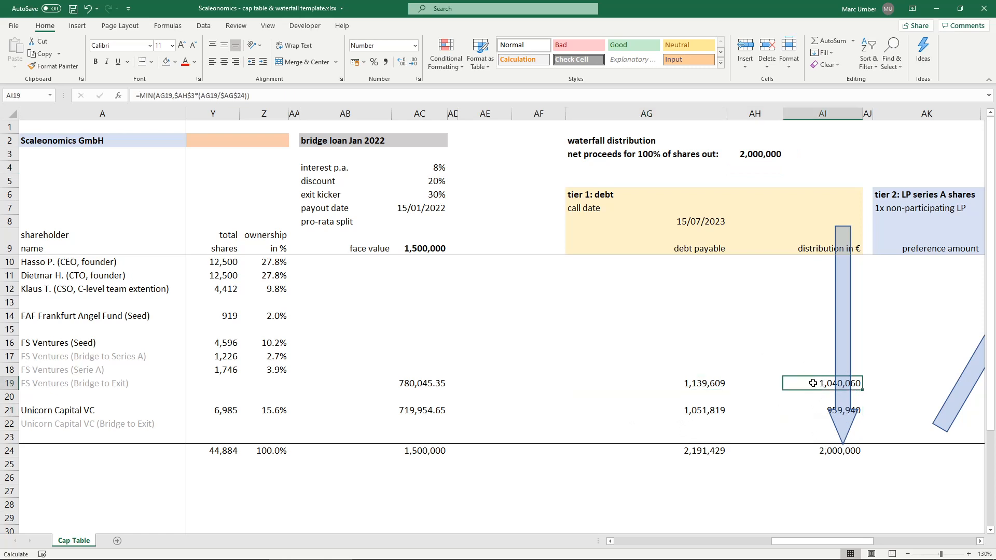
# - Set the net proceeds in AH3 back to 30,000,000
pyautogui.click(744, 151)
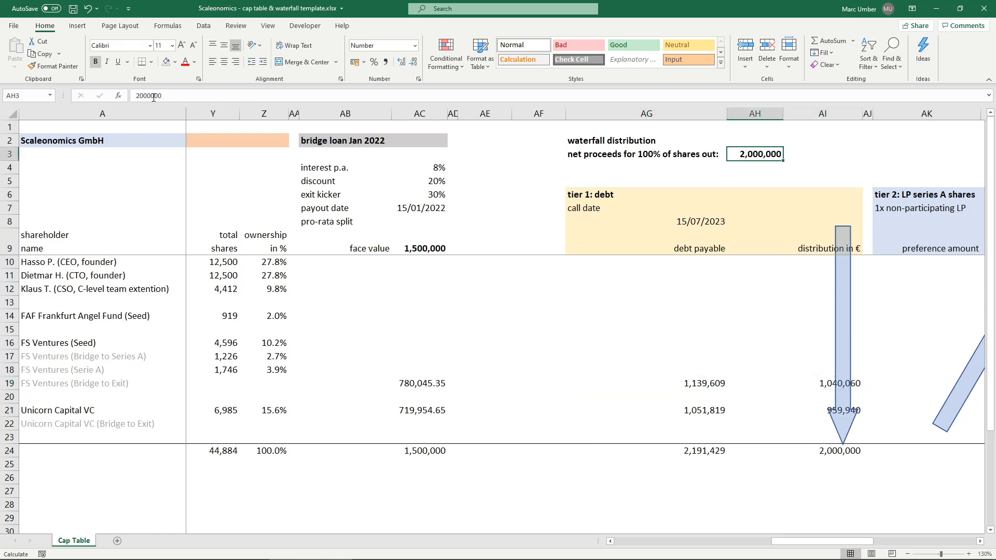
pyautogui.click(145, 95)
pyautogui.press('BackSpace')
pyautogui.write('30')
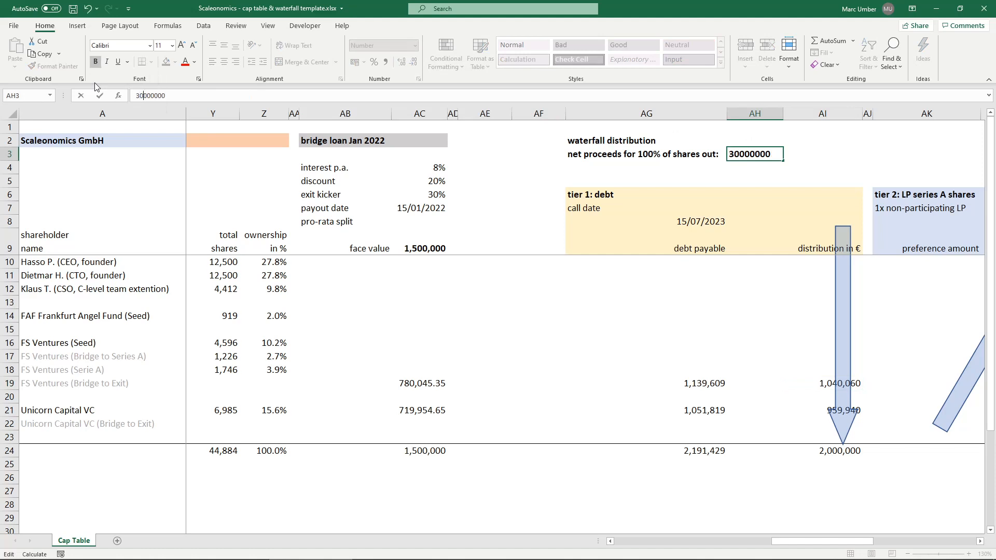
pyautogui.press('Return')
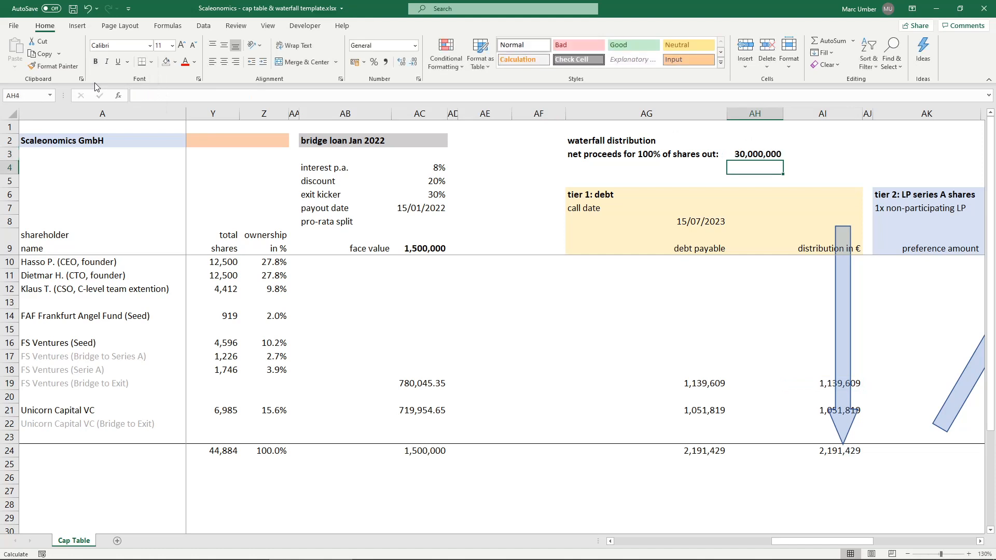
pyautogui.press('Up')
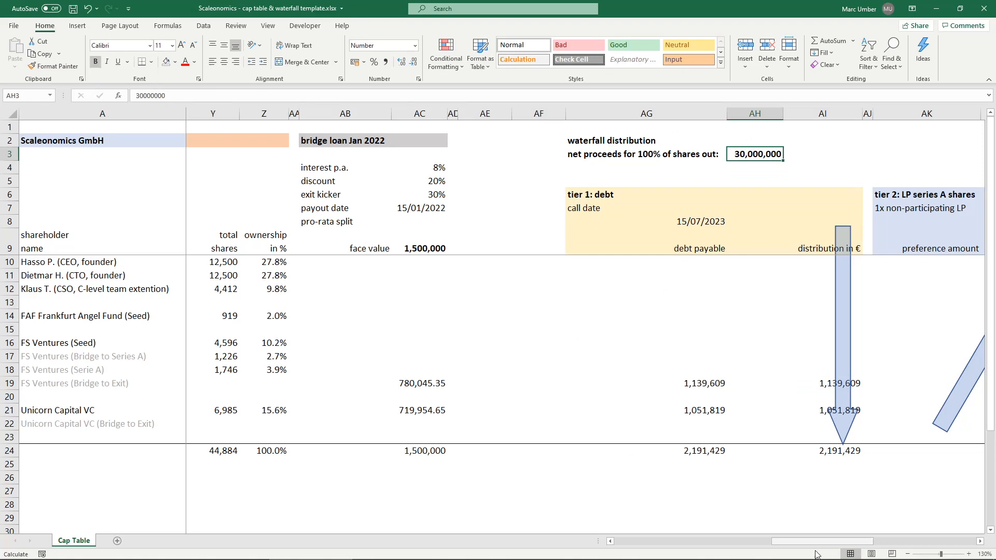
# - Enter 1.5 in AK8 as the participating LP factor for the tier 2 series A shares
pyautogui.click(980, 541)
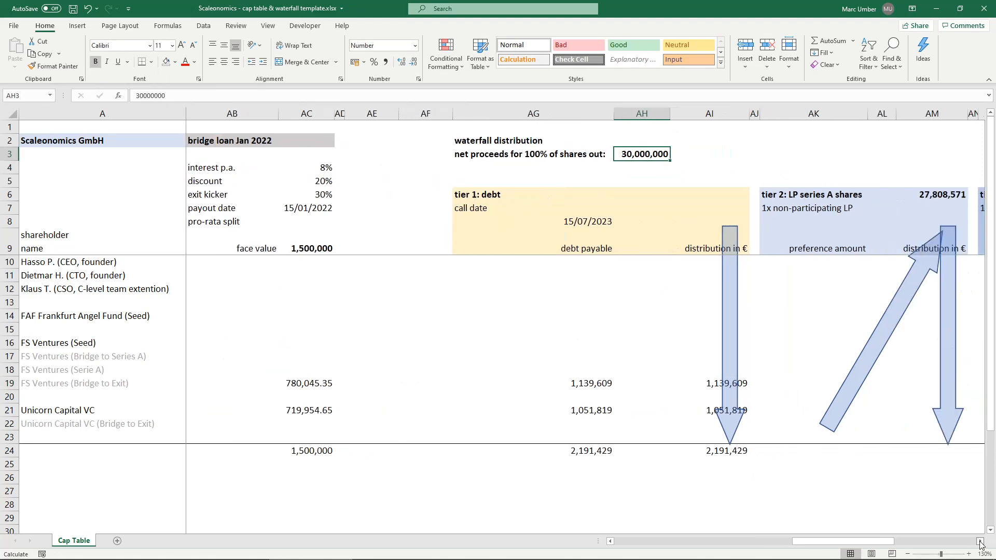
pyautogui.click(980, 541)
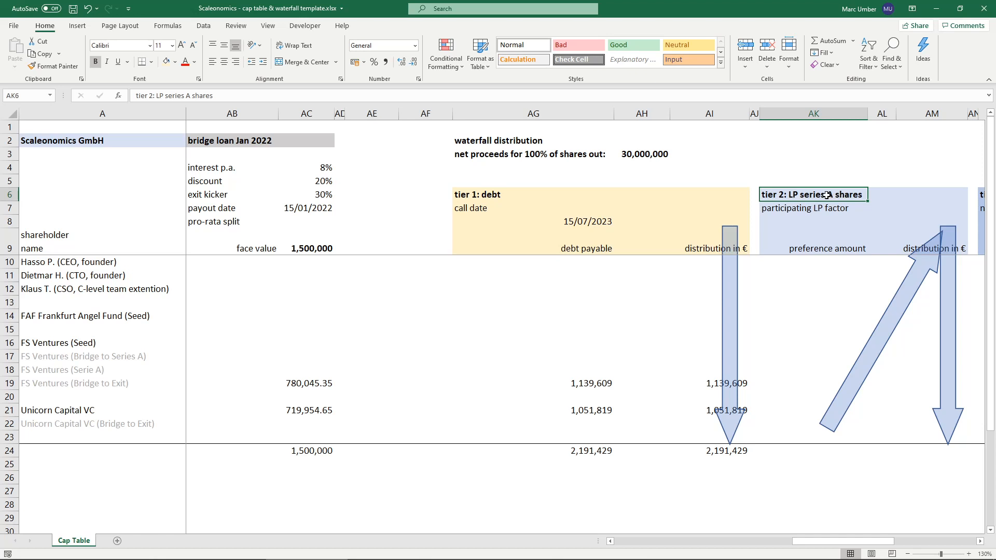
pyautogui.click(801, 210)
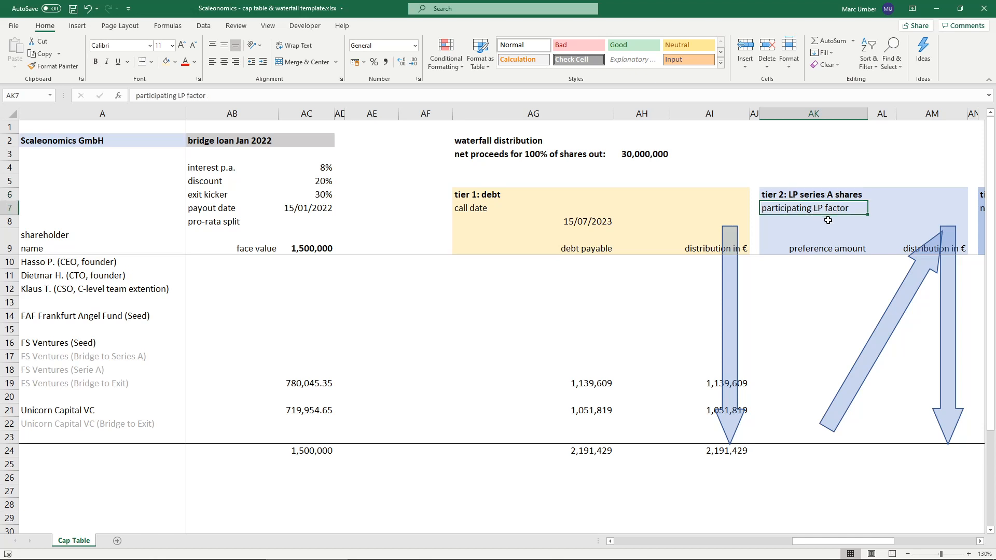
pyautogui.click(828, 220)
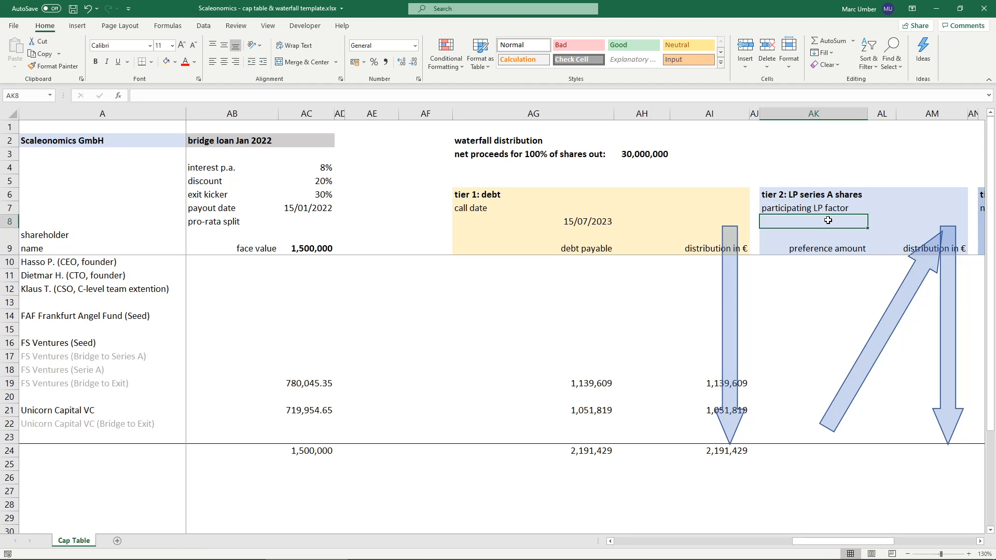
pyautogui.write('1')
pyautogui.press('Return')
pyautogui.click(828, 220)
# - Enter the series A preference amount for FS Ventures in AK17 as =SUM(U17:X18)
pyautogui.click(817, 304)
pyautogui.press('Down')
pyautogui.press('Down')
pyautogui.press('Down')
pyautogui.press('Down')
pyautogui.write('=sum')
pyautogui.press('Tab')
pyautogui.press('Left')
pyautogui.press('Left')
pyautogui.press('Left')
pyautogui.press('Left')
pyautogui.press('Left')
pyautogui.press('Left')
pyautogui.press('Left')
pyautogui.press('Left')
pyautogui.press('Left')
pyautogui.press('Left')
pyautogui.press('Left')
pyautogui.press('Left')
pyautogui.press('Left')
pyautogui.press('Left')
pyautogui.press('Left')
pyautogui.press('Left')
pyautogui.press('Left')
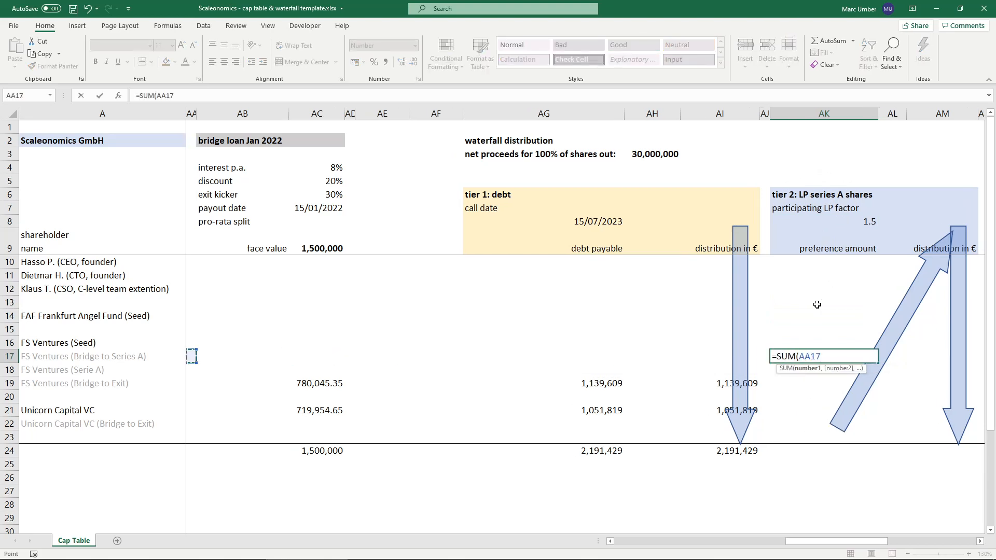
pyautogui.press('Left')
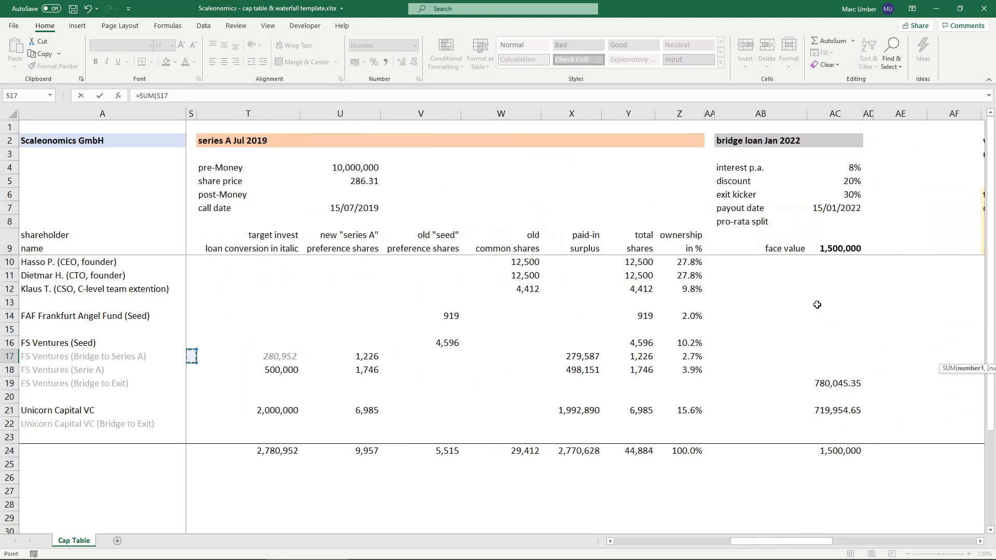
pyautogui.press('Right')
pyautogui.press('Right')
pyautogui.hotkey('shift', 'Right')
pyautogui.hotkey('shift', 'Right')
pyautogui.hotkey('shift', 'Right')
pyautogui.hotkey('shift', 'Down')
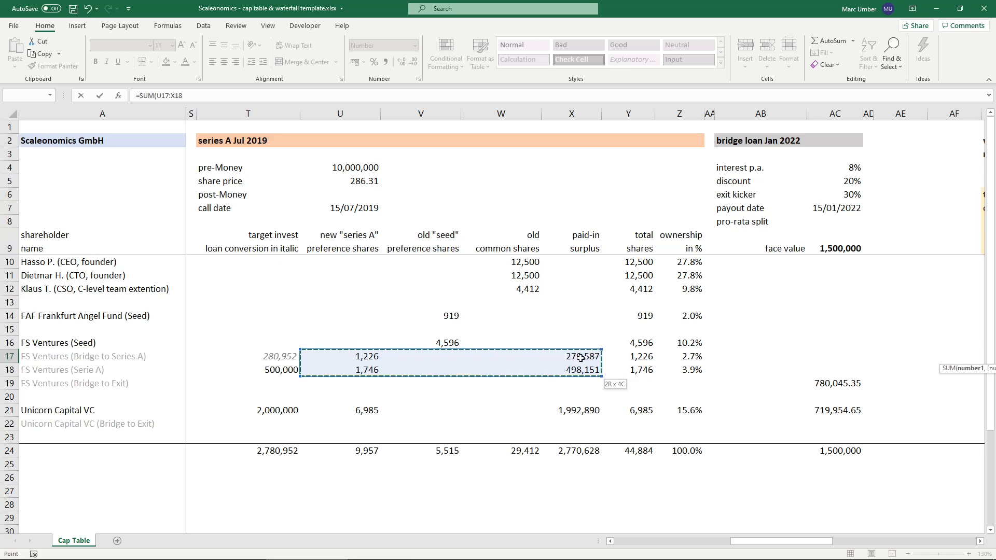
pyautogui.press('Escape')
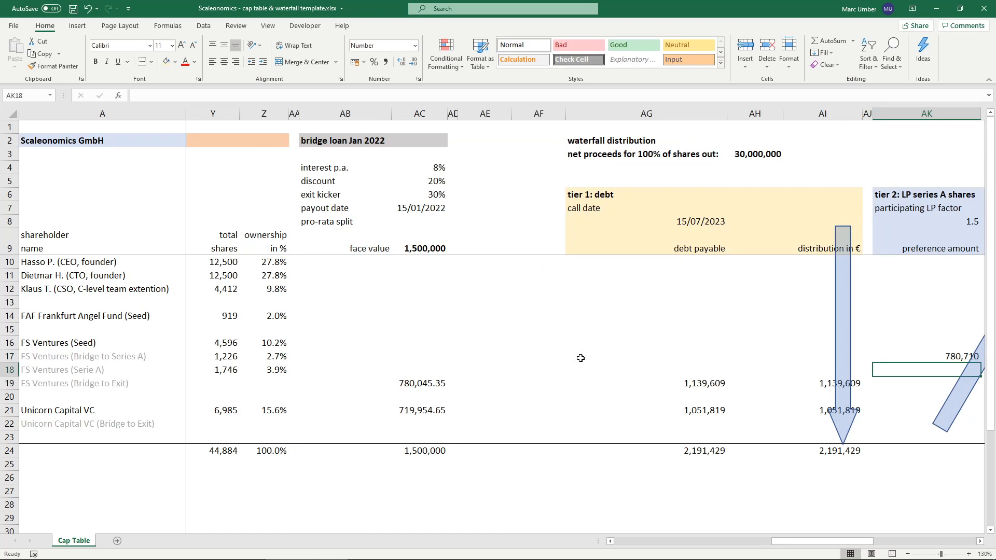
# - Enter the series A preference amount for Unicorn Capital VC in AK21 as =SUM(U21:X21)
pyautogui.press('Right')
pyautogui.press('Right')
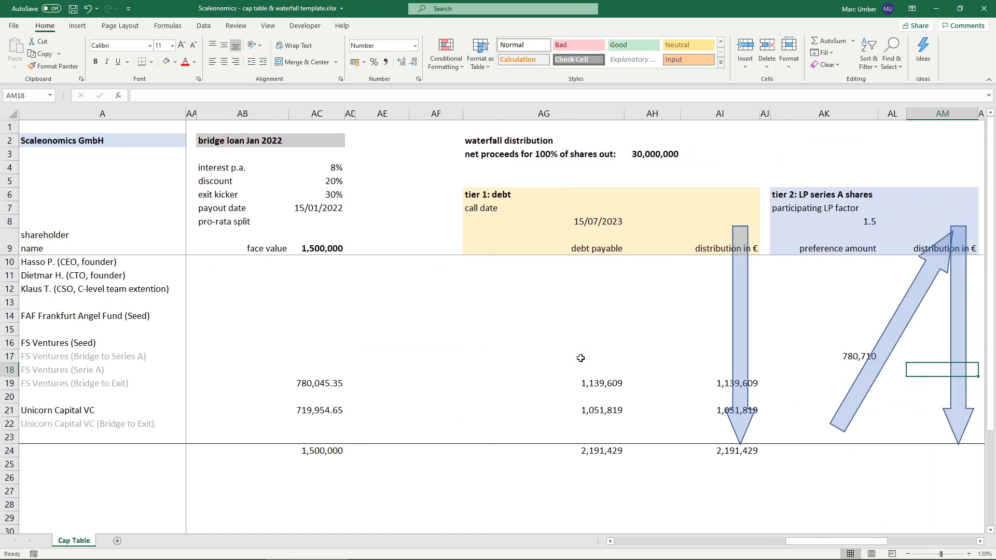
pyautogui.click(817, 420)
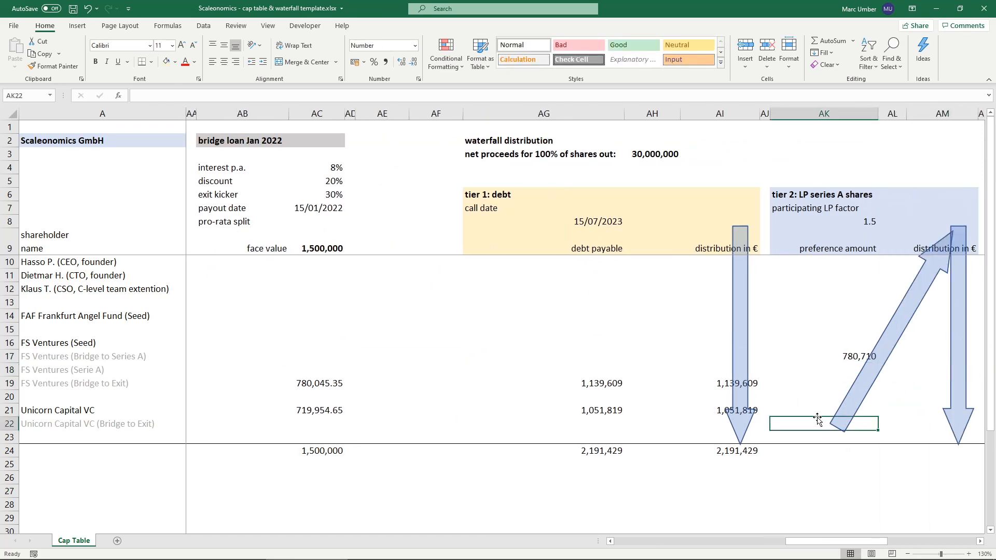
pyautogui.press('Up')
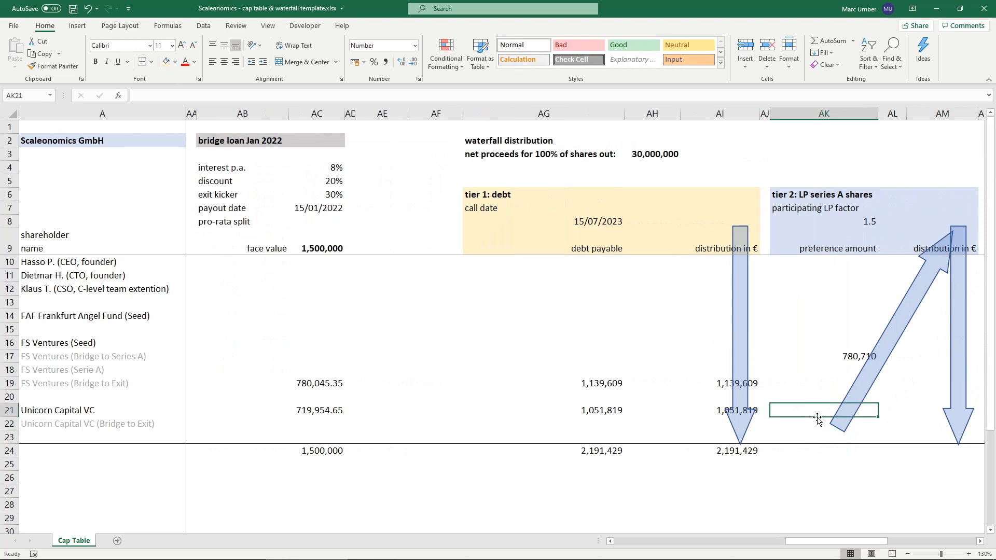
pyautogui.write('=sum')
pyautogui.press('Tab')
pyautogui.press('Left')
pyautogui.press('Left')
pyautogui.press('Left')
pyautogui.press('Left')
pyautogui.press('Left')
pyautogui.press('Left')
pyautogui.press('Left')
pyautogui.press('Left')
pyautogui.press('Left')
pyautogui.press('Left')
pyautogui.press('Left')
pyautogui.press('Left')
pyautogui.press('Left')
pyautogui.press('Left')
pyautogui.press('Left')
pyautogui.press('Left')
pyautogui.press('Left')
pyautogui.press('Left')
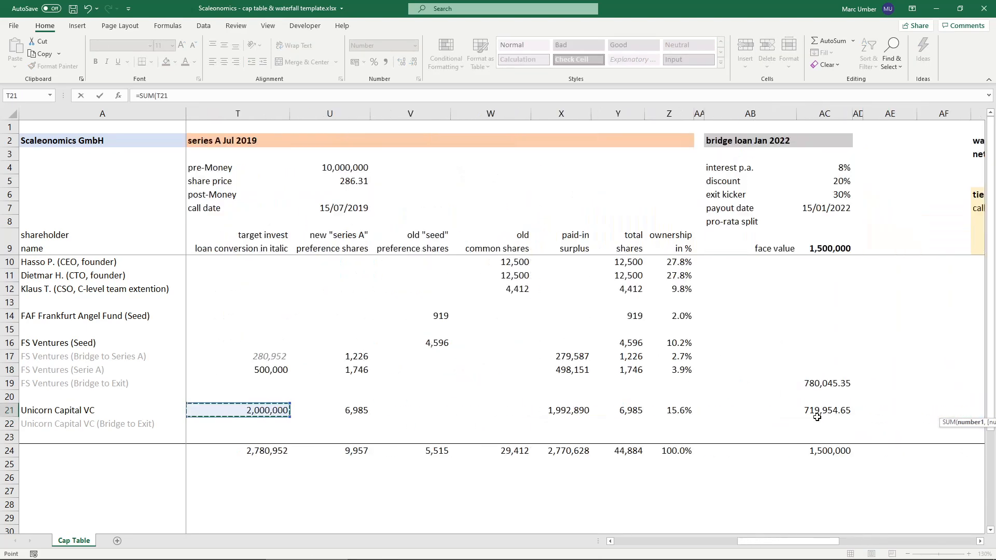
pyautogui.press('Right')
pyautogui.press('Right')
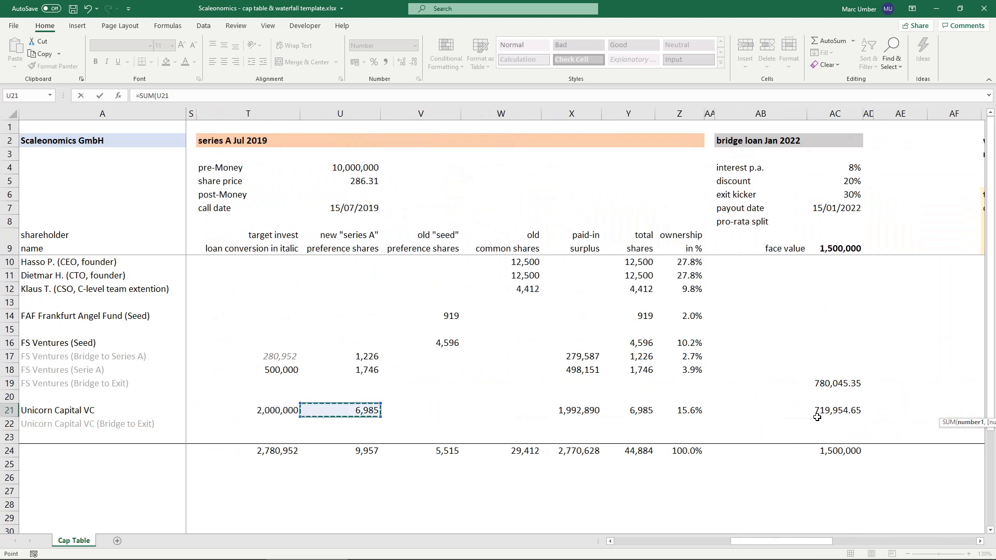
pyautogui.hotkey('shift', 'Right')
pyautogui.hotkey('shift', 'Right')
pyautogui.hotkey('shift', 'Right')
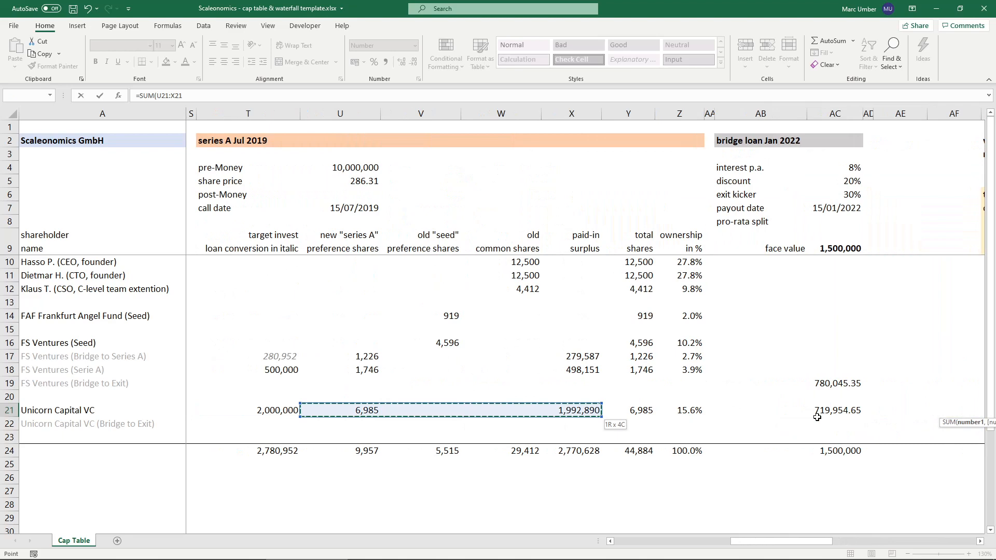
pyautogui.press('Return')
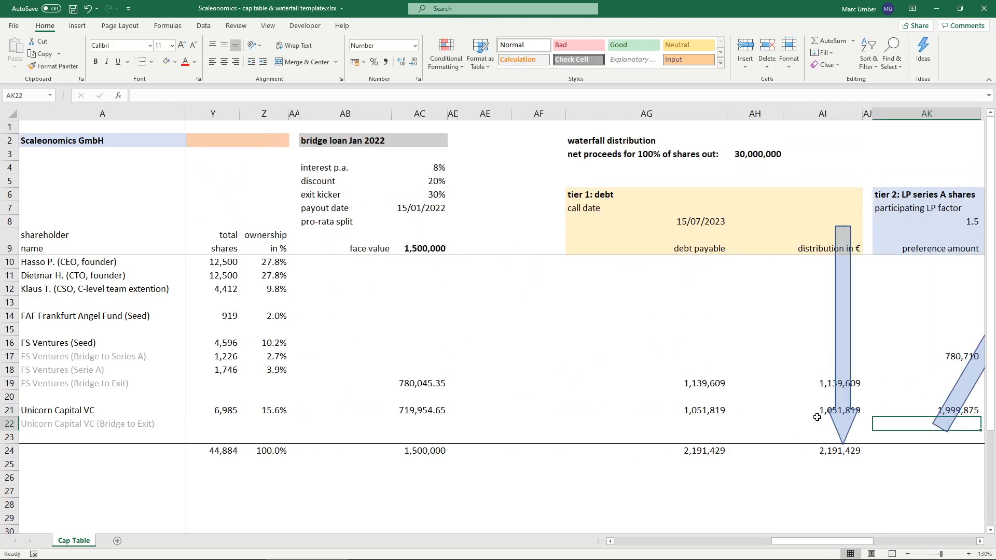
# - Multiply the FS Ventures preference amount in AK17 by the participating LP factor, making it =SUM(U17:X18)*AK8
pyautogui.press('Right')
pyautogui.press('Right')
pyautogui.press('Right')
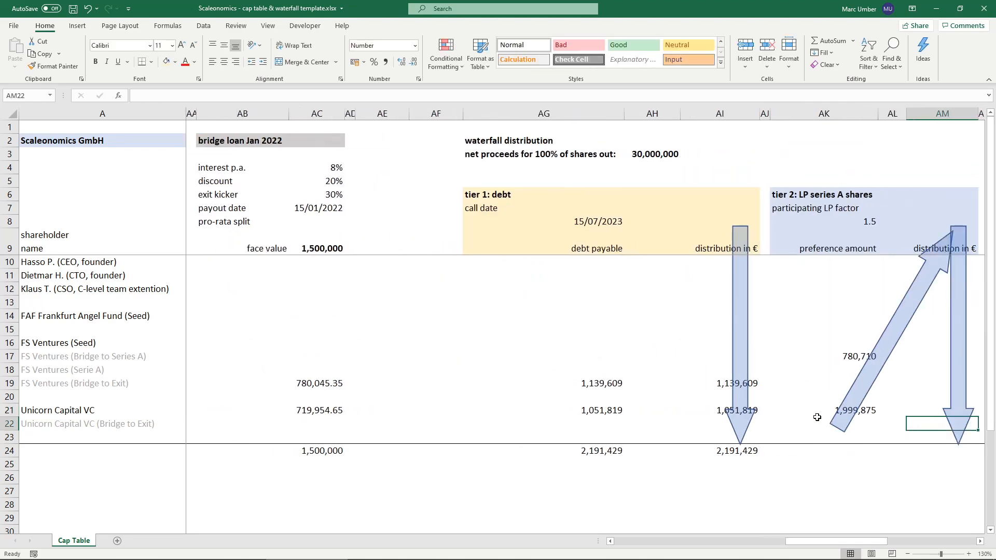
pyautogui.click(814, 354)
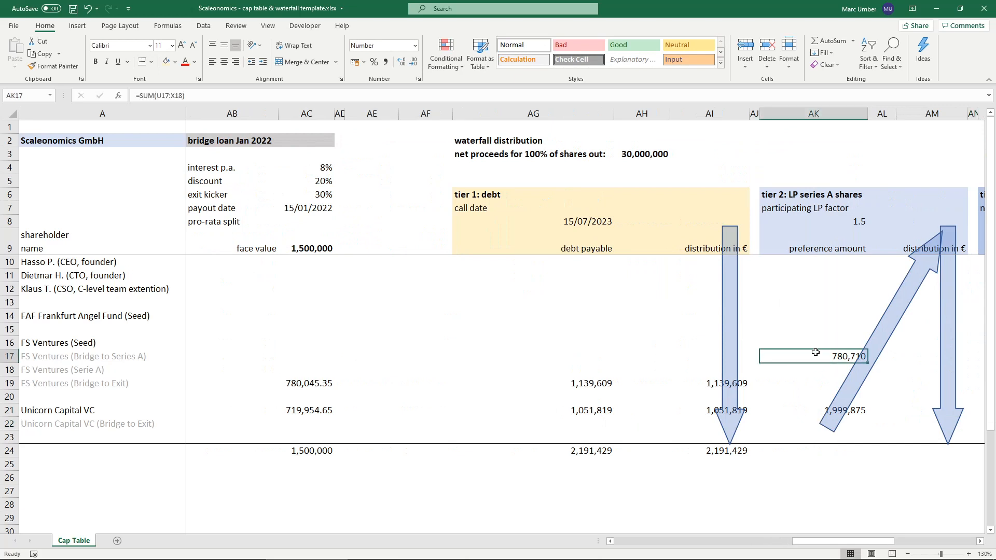
pyautogui.click(383, 95)
pyautogui.write('*')
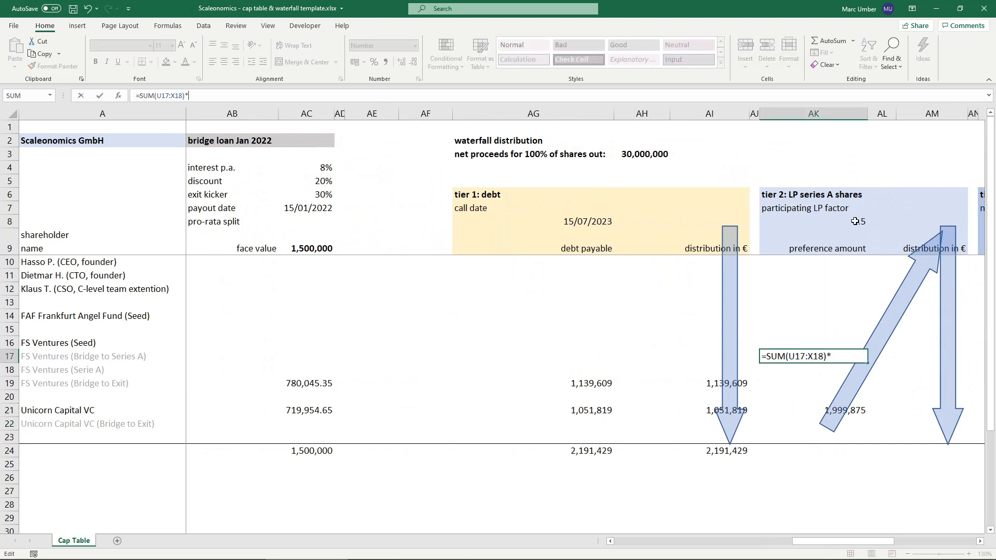
pyautogui.click(847, 222)
pyautogui.press('Return')
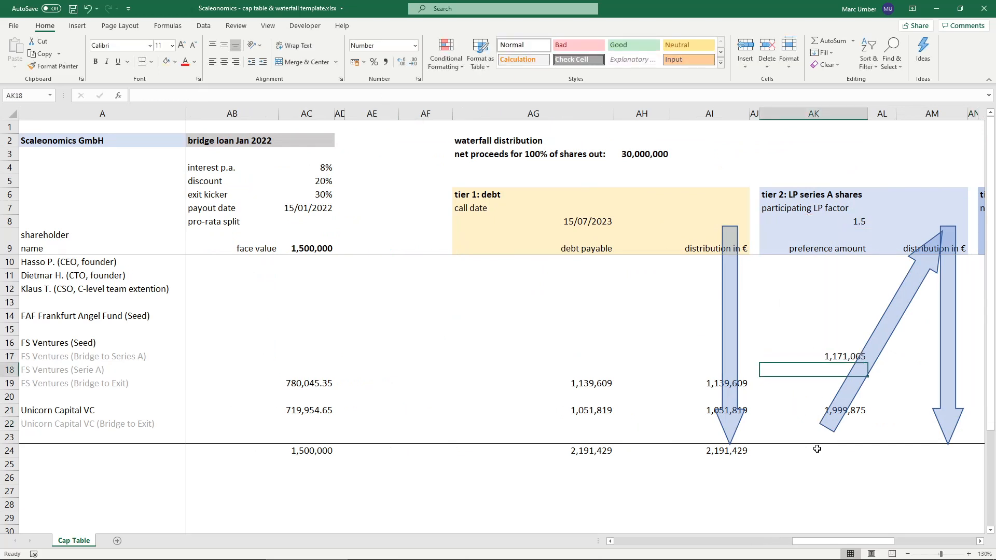
# - Multiply the Unicorn Capital VC preference amount in AK21 by the participating LP factor in AK8
pyautogui.doubleClick(795, 406)
pyautogui.click(363, 95)
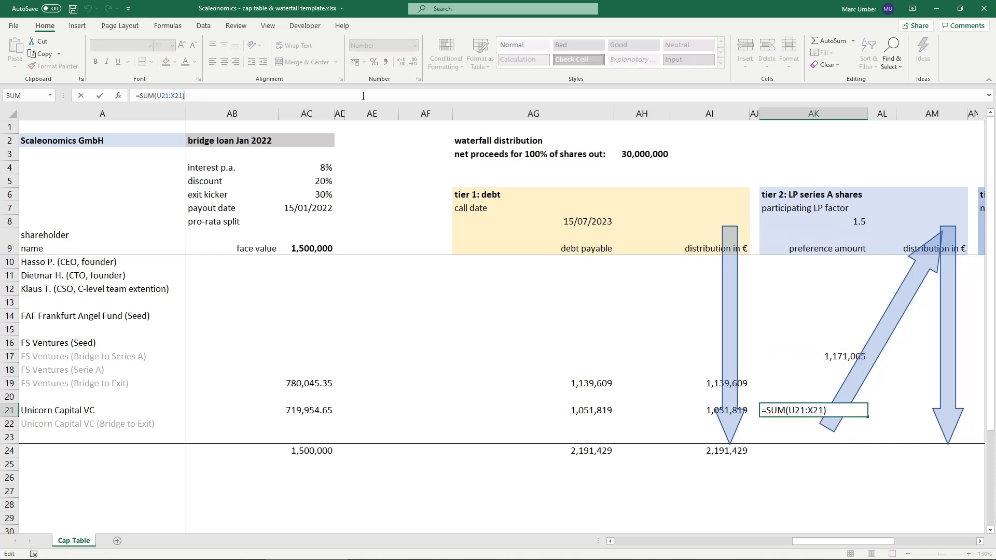
pyautogui.write('*')
pyautogui.click(846, 222)
pyautogui.press('Return')
# - Total the tier 2 preference amounts in AK24 with =SUM(AK10:AK23)
pyautogui.press('Down')
pyautogui.press('Down')
pyautogui.write('=sum')
pyautogui.press('Tab')
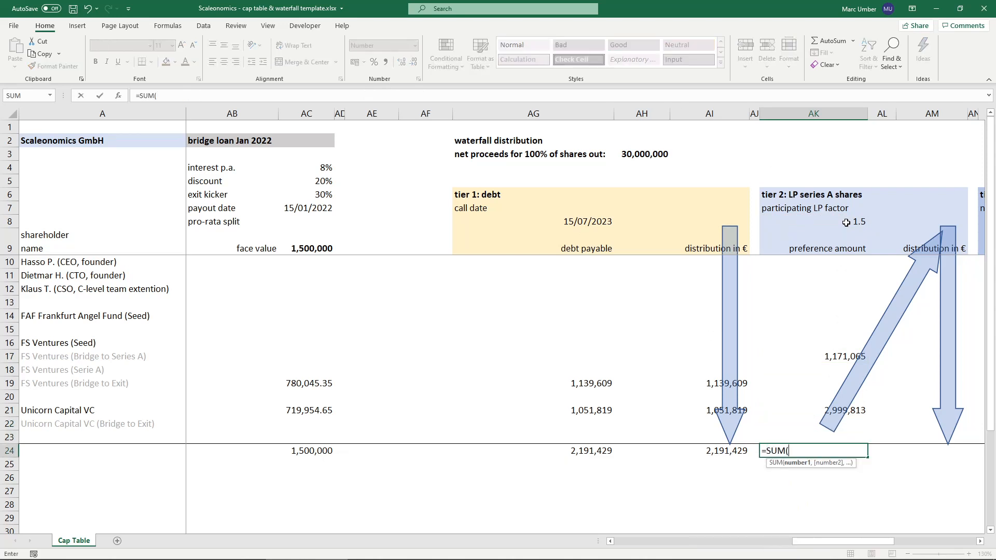
pyautogui.press('Up')
pyautogui.hotkey('ctrl', 'shift', 'Up')
pyautogui.hotkey('ctrl', 'shift', 'Up')
pyautogui.hotkey('ctrl', 'shift', 'Up')
pyautogui.hotkey('ctrl', 'shift', 'Up')
pyautogui.hotkey('ctrl', 'shift', 'Down')
pyautogui.hotkey('shift', 'Down')
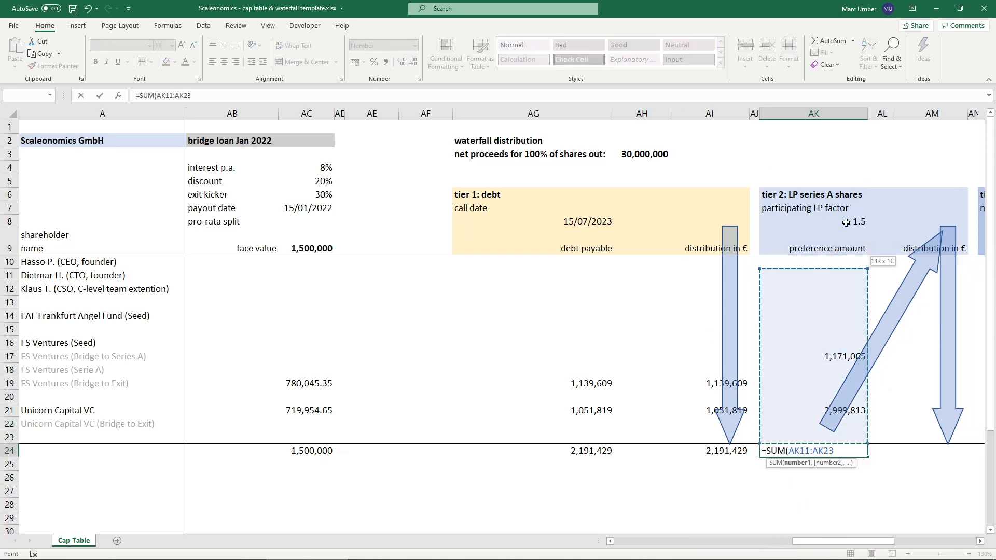
pyautogui.hotkey('ctrl', 'Return')
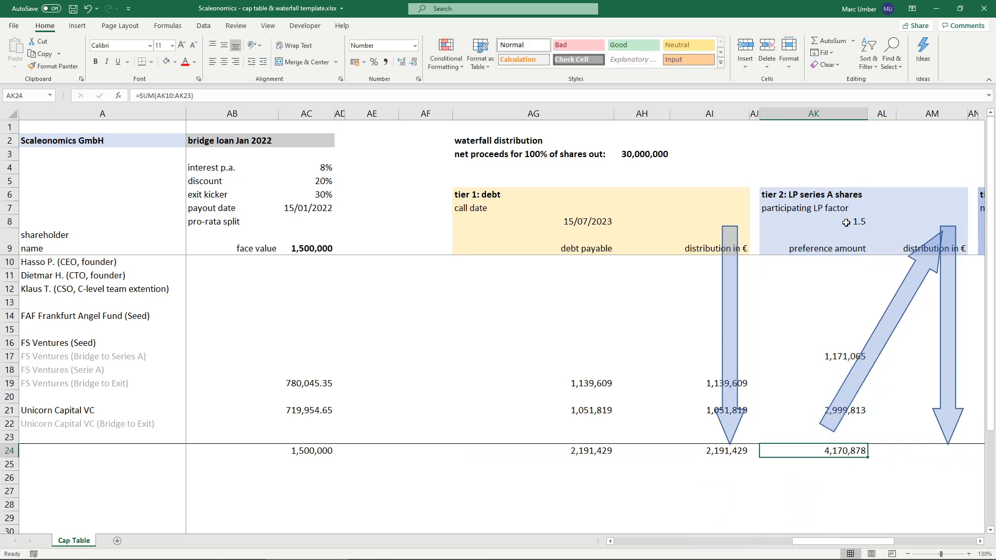
# - Calculate the proceeds left for tier 2 in AM6 as net proceeds minus the total debt distribution, =AH3-AI24
pyautogui.click(926, 195)
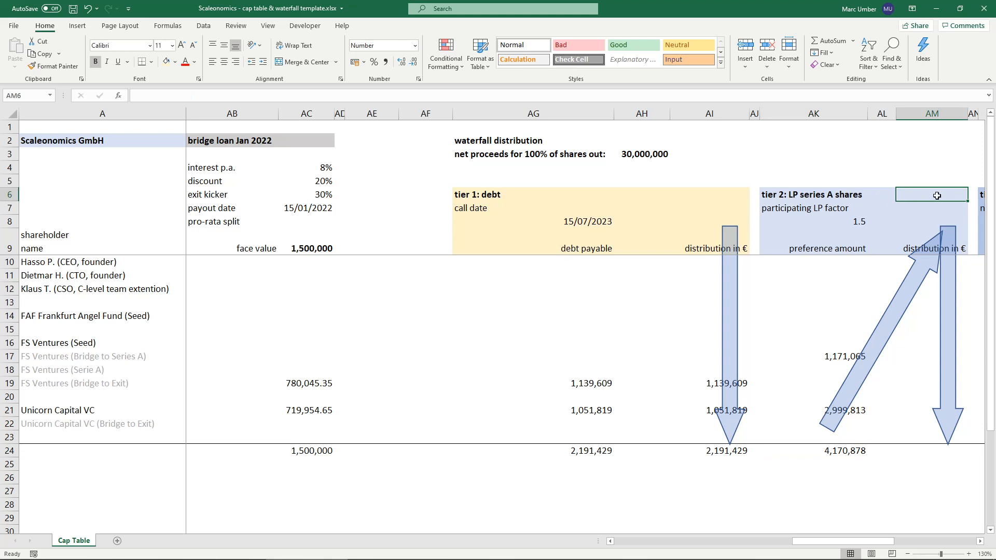
pyautogui.write('=')
pyautogui.click(641, 154)
pyautogui.write('-')
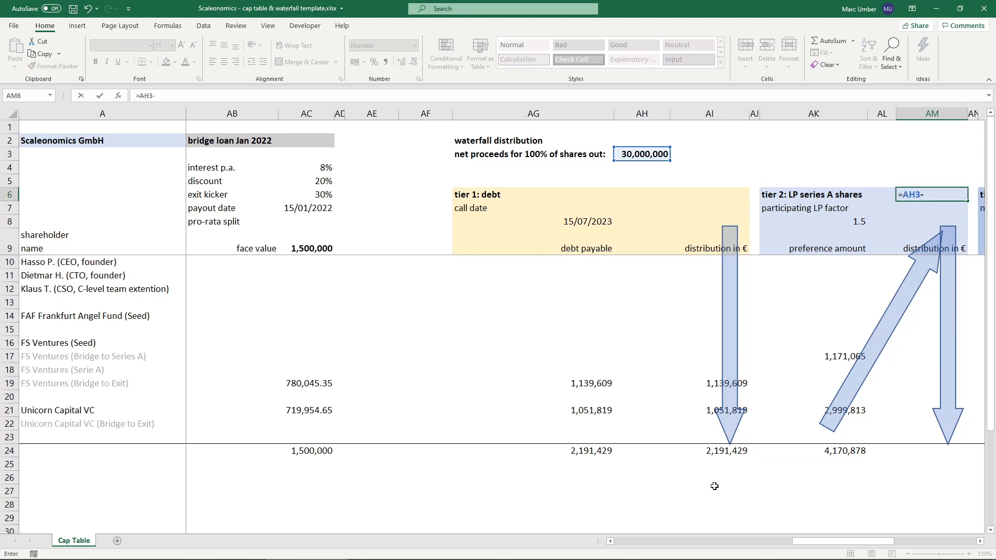
pyautogui.click(725, 451)
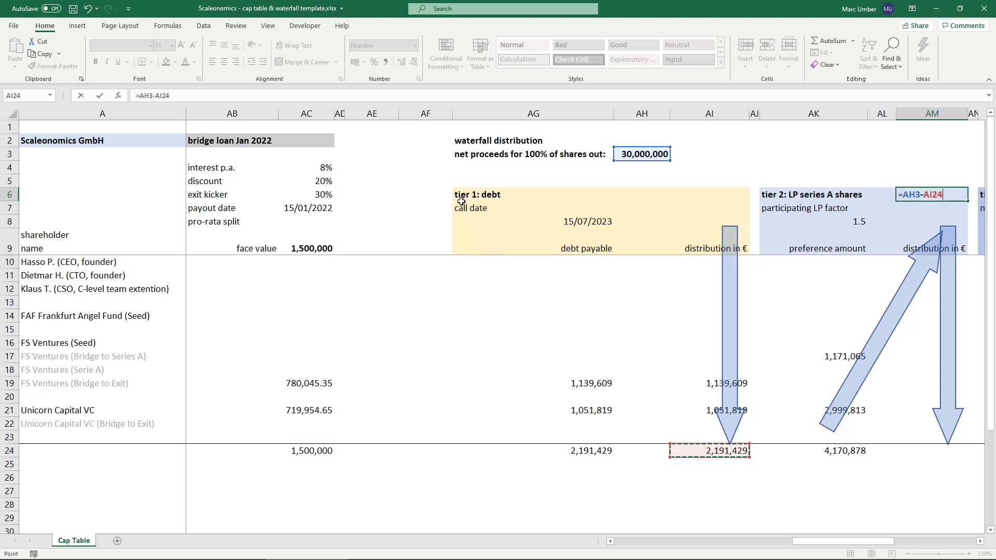
pyautogui.hotkey('ctrl', 'Return')
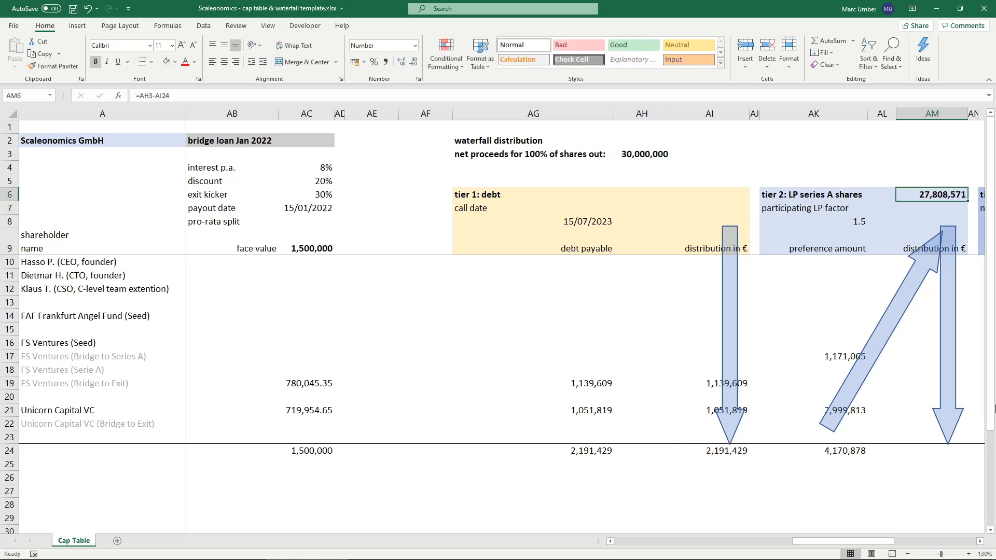
# - Enter the FS Ventures tier 2 distribution in AM17 as =MIN(AK17,$AM$6*AK17/$AK$24)
pyautogui.click(924, 356)
pyautogui.click(808, 207)
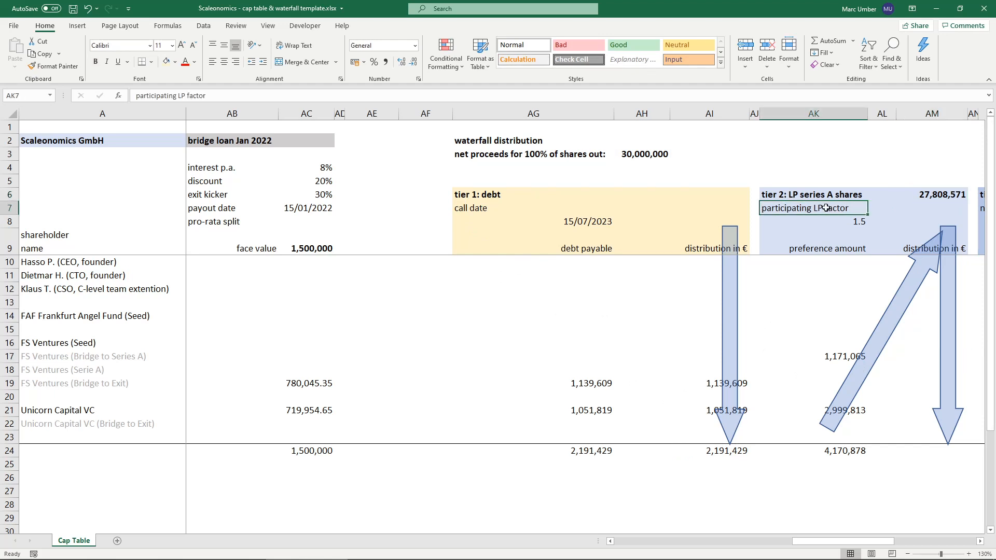
pyautogui.click(811, 356)
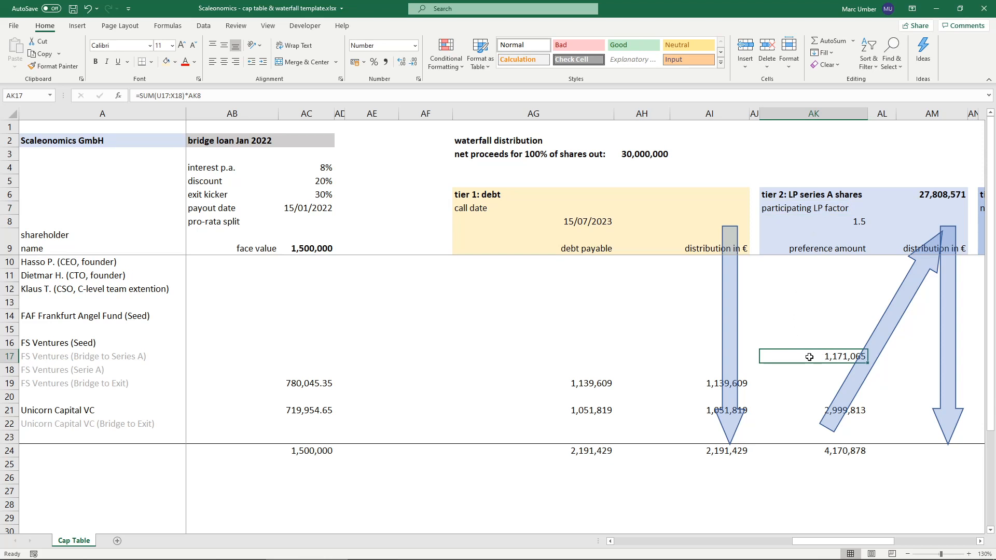
pyautogui.click(922, 356)
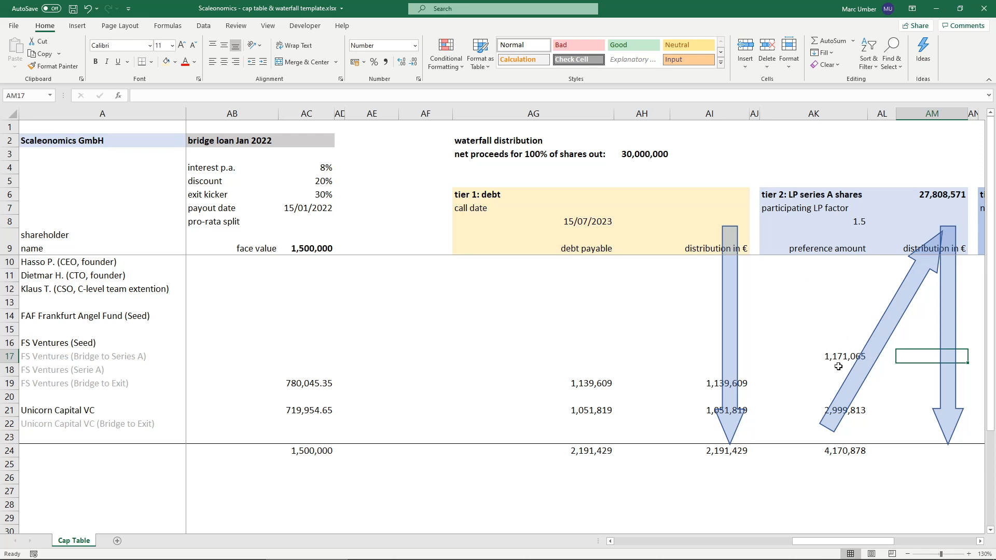
pyautogui.doubleClick(920, 356)
pyautogui.write('=min(')
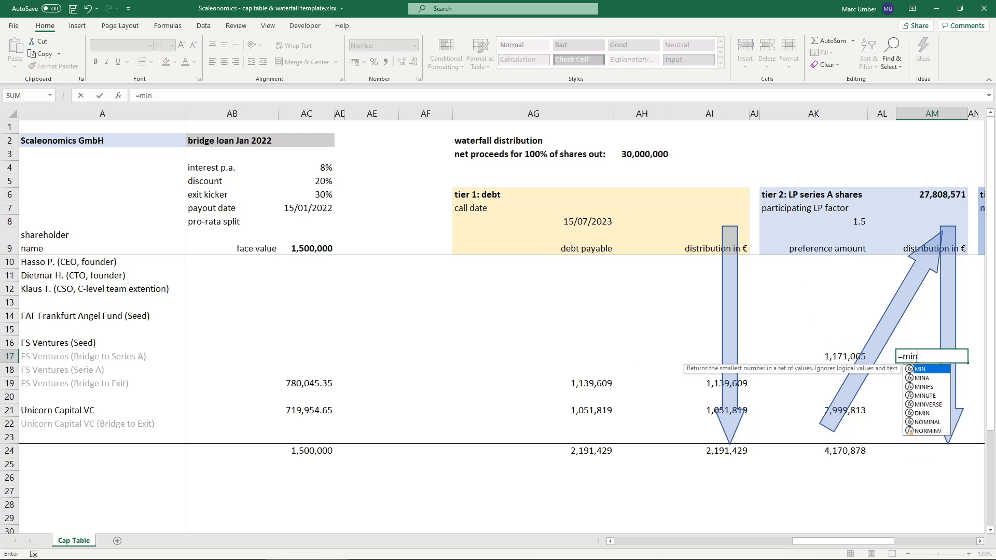
pyautogui.click(836, 357)
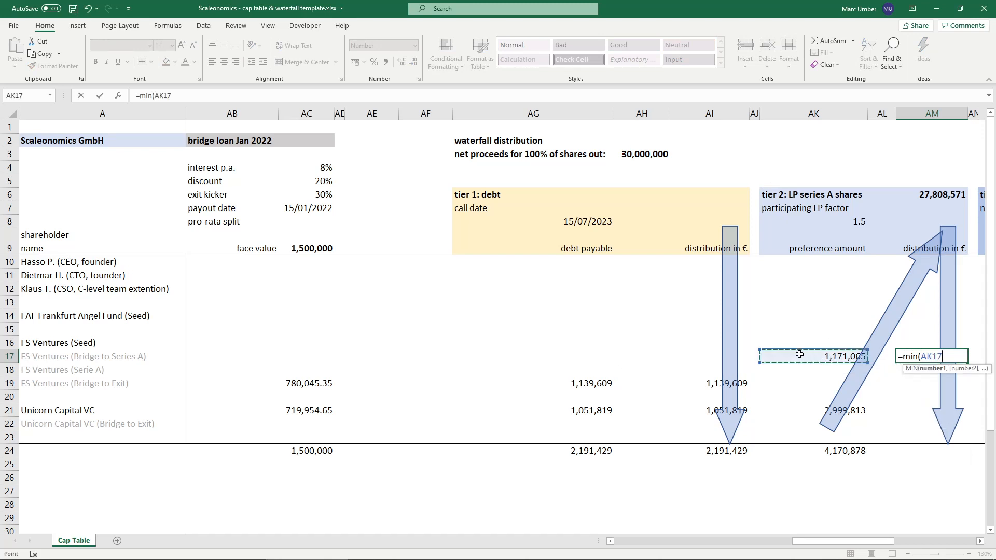
pyautogui.write(',')
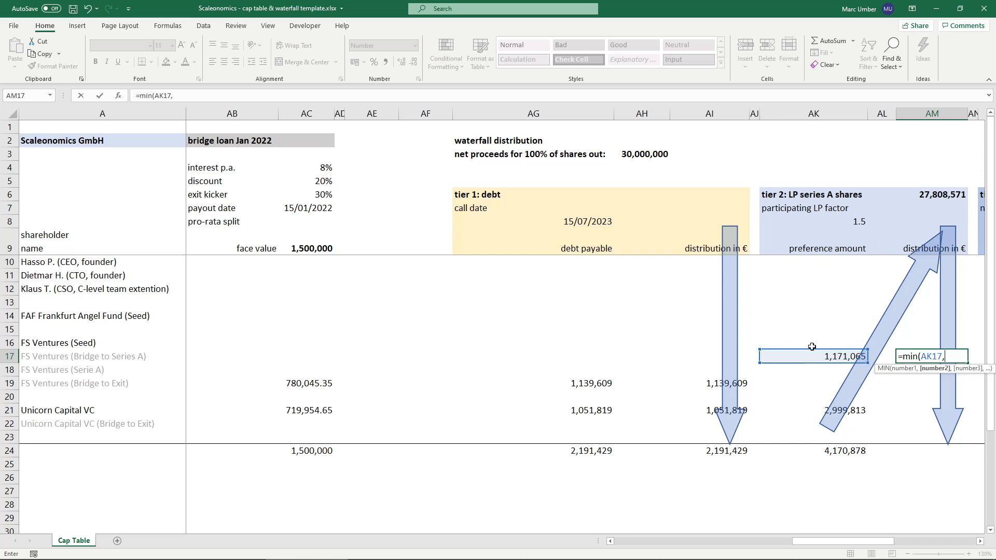
pyautogui.click(931, 193)
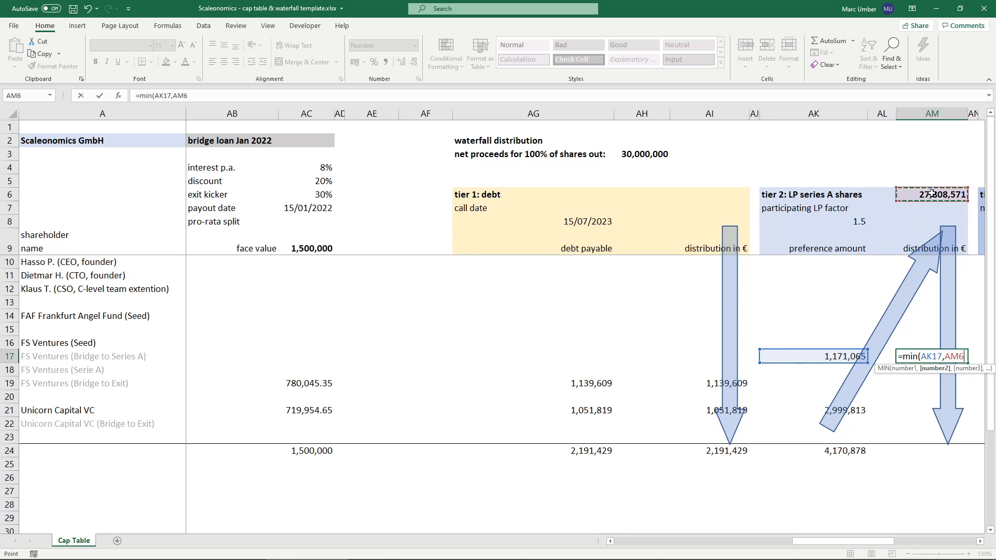
pyautogui.press('F4')
pyautogui.write('*')
pyautogui.click(786, 356)
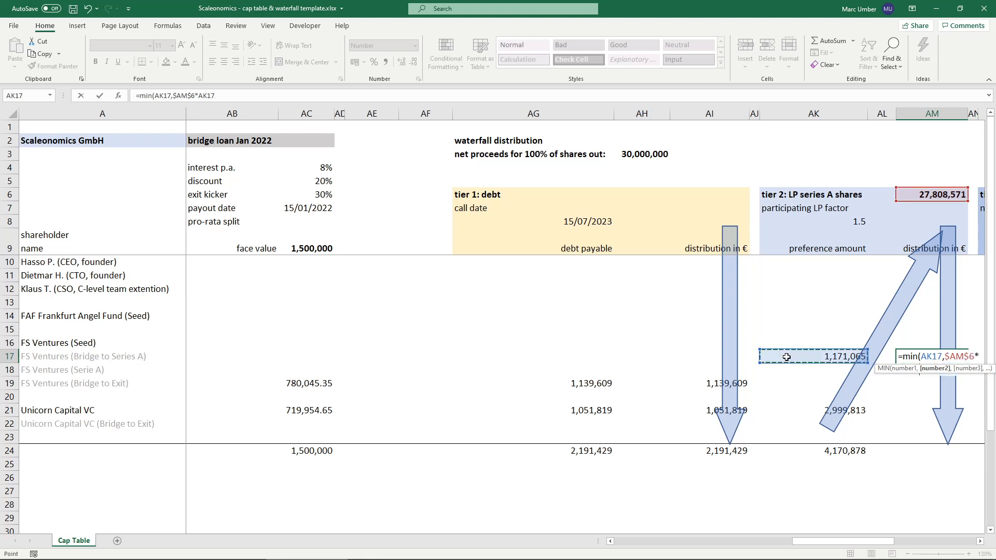
pyautogui.write('/')
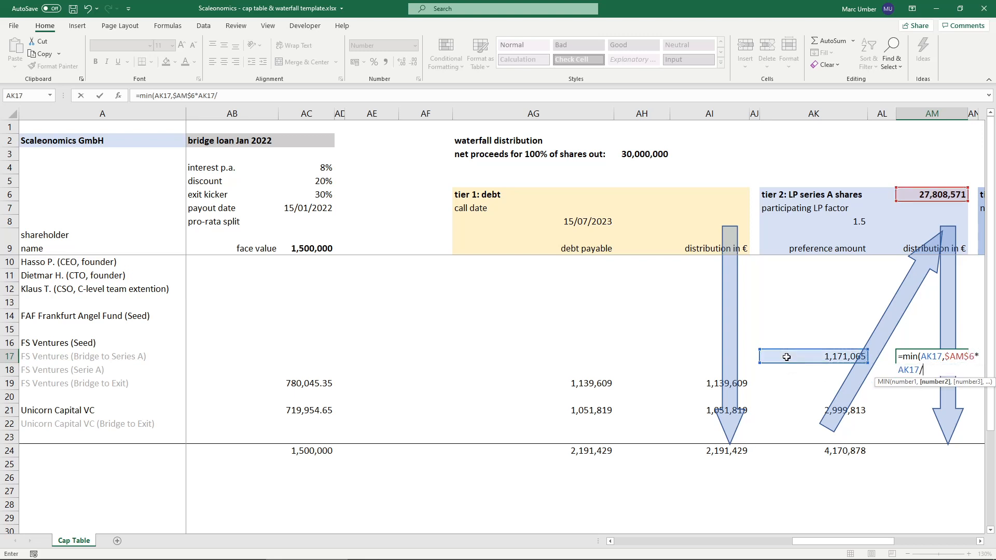
pyautogui.click(797, 451)
pyautogui.press('F4')
pyautogui.write(')')
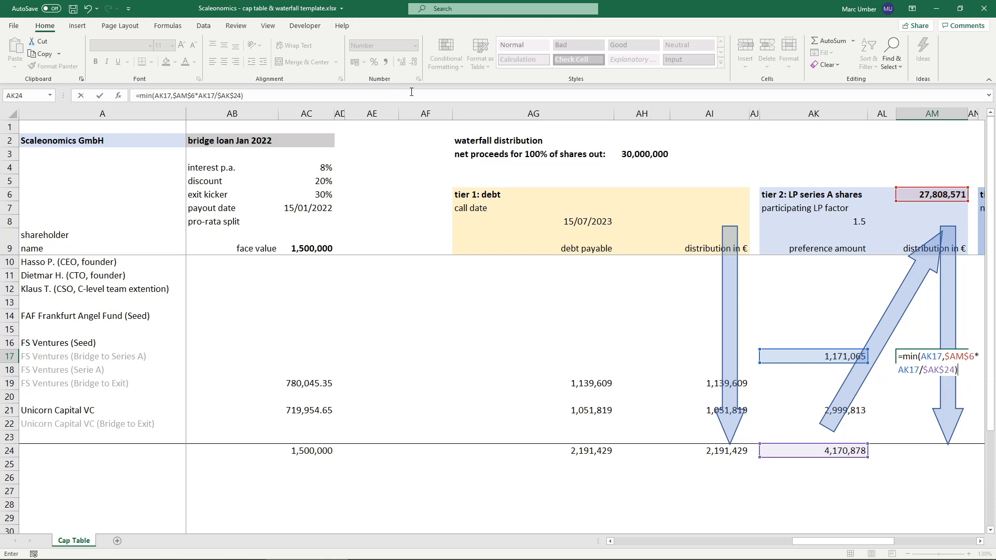
pyautogui.hotkey('ctrl', 'Return')
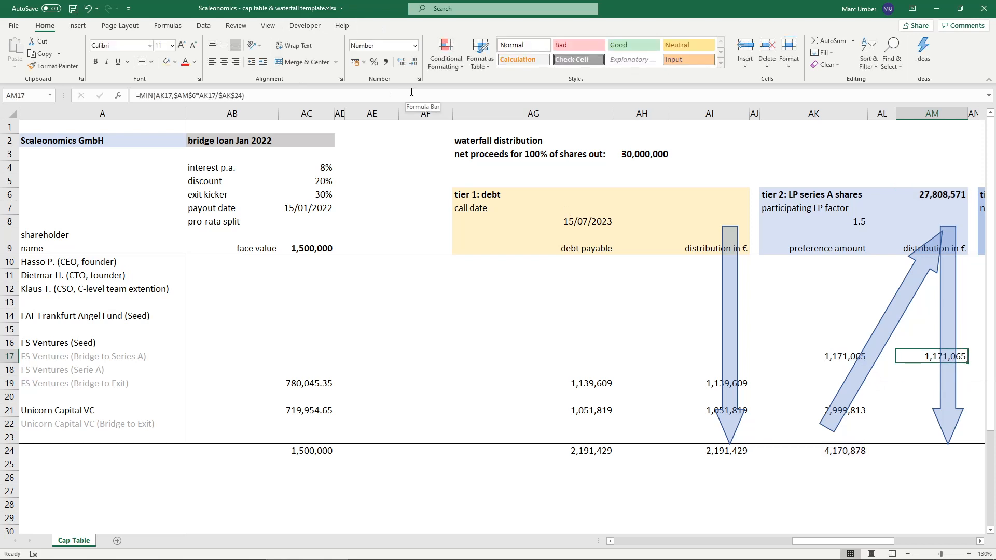
# - Copy the tier 2 distribution formula from AM17 to AM21 for Unicorn Capital VC
pyautogui.hotkey('ctrl', 'c')
pyautogui.doubleClick(907, 412)
pyautogui.press('Escape')
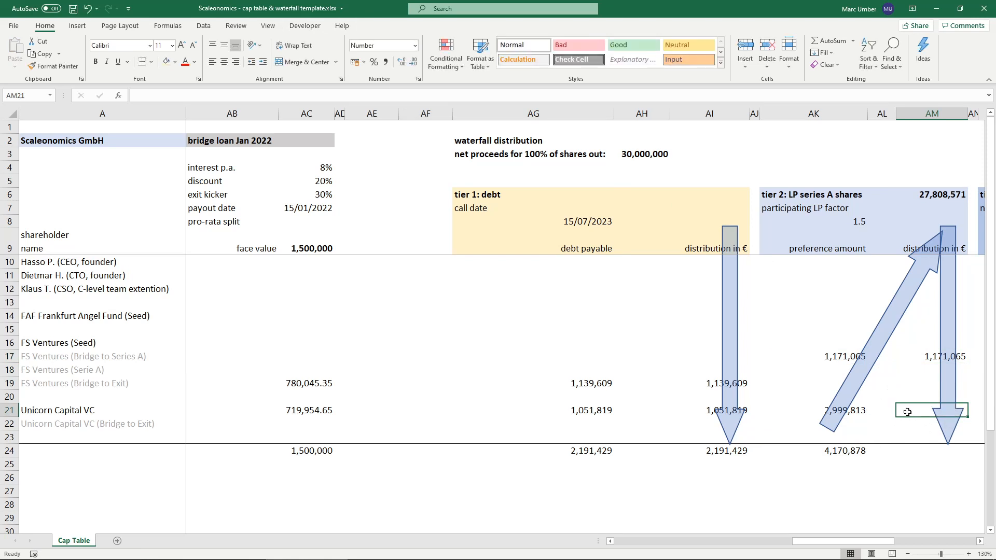
pyautogui.click(915, 357)
pyautogui.hotkey('ctrl', 'c')
pyautogui.click(908, 413)
pyautogui.hotkey('ctrl', 'v')
# - Total the tier 2 distributions in AM24 with =SUM(AM10:AM23)
pyautogui.click(920, 453)
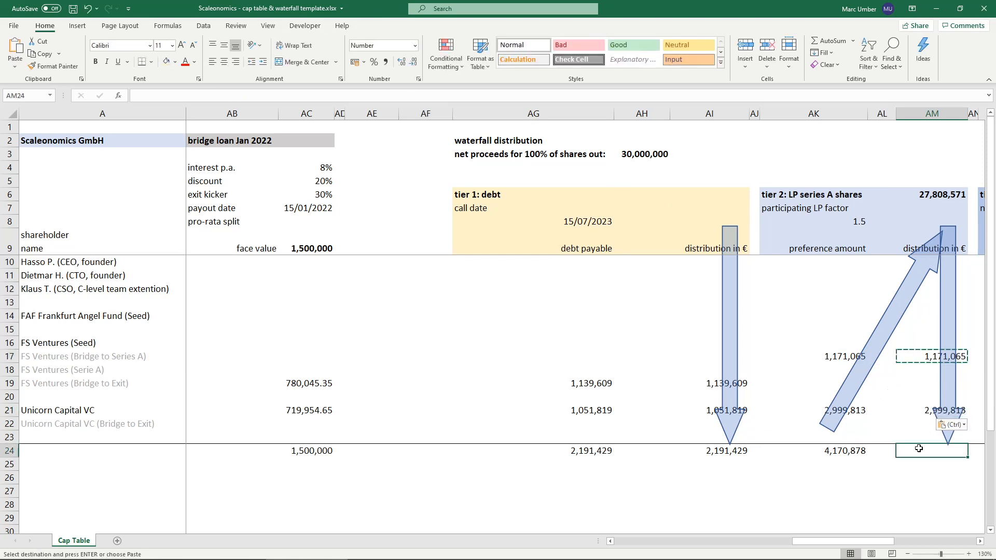
pyautogui.write('=SUM(')
pyautogui.press('Up')
pyautogui.hotkey('shift', 'Up')
pyautogui.hotkey('shift', 'Up')
pyautogui.hotkey('shift', 'Up')
pyautogui.hotkey('shift', 'Up')
pyautogui.hotkey('shift', 'Up')
pyautogui.hotkey('shift', 'Up')
pyautogui.hotkey('shift', 'Up')
pyautogui.hotkey('shift', 'Up')
pyautogui.hotkey('shift', 'Up')
pyautogui.hotkey('shift', 'Up')
pyautogui.hotkey('shift', 'Up')
pyautogui.hotkey('shift', 'Up')
pyautogui.hotkey('shift', 'Up')
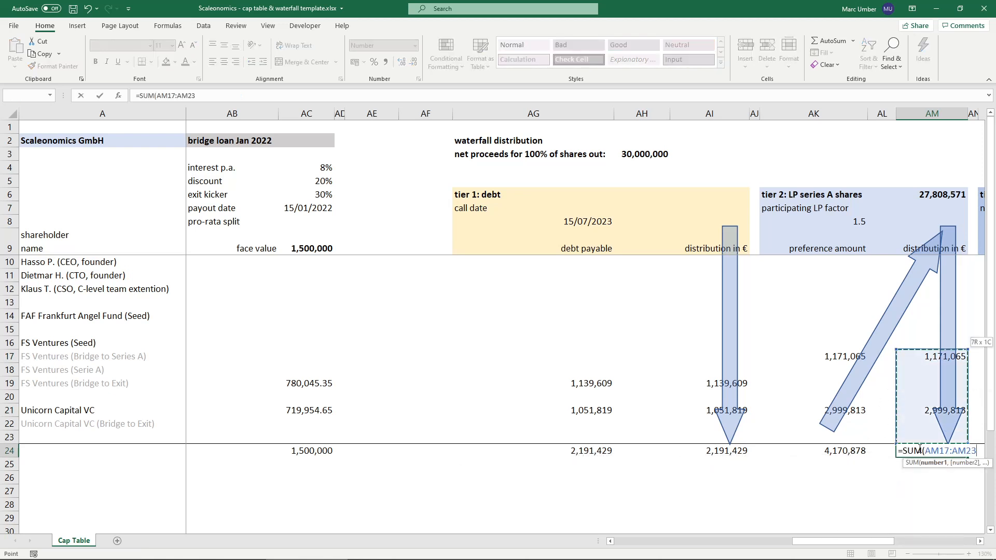
pyautogui.press('Return')
pyautogui.click(918, 449)
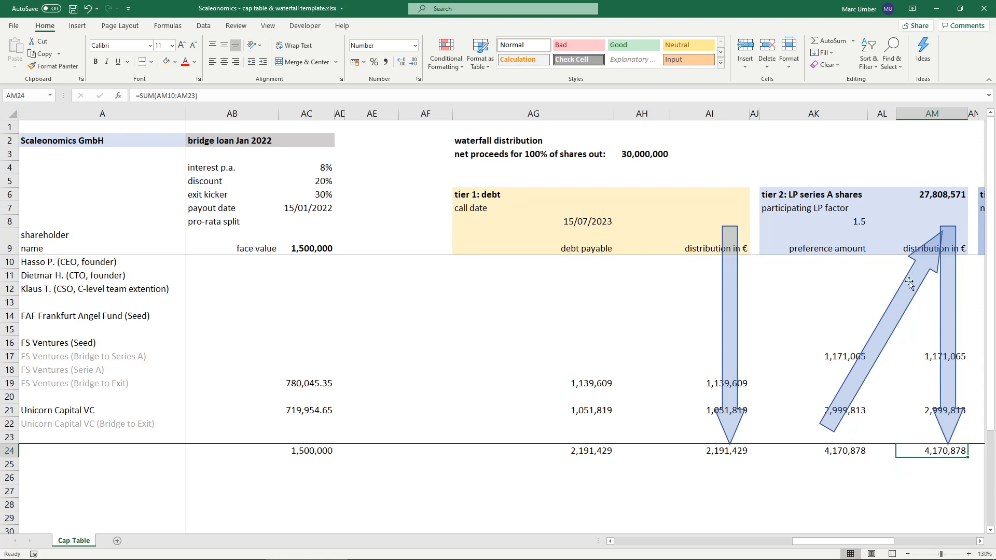
pyautogui.click(915, 357)
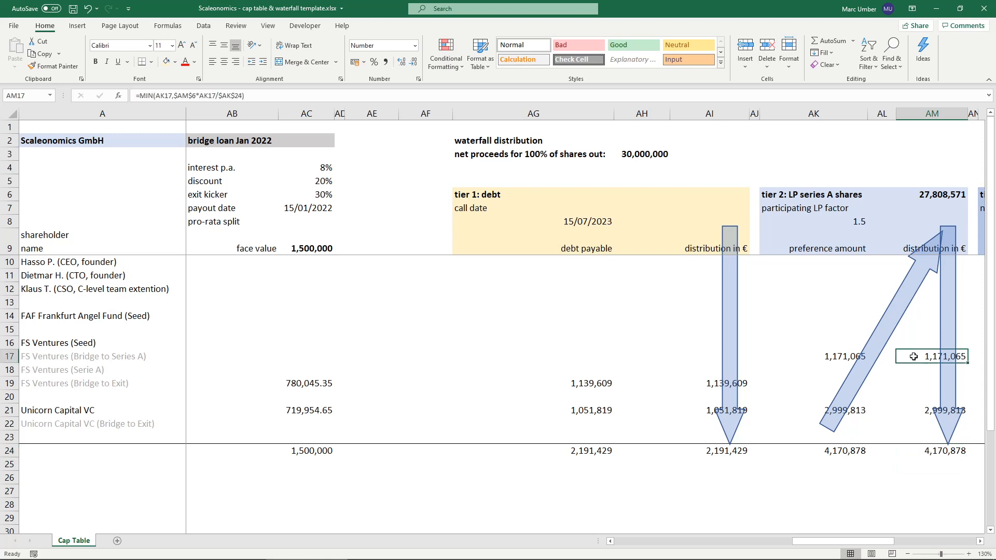
# - Test the waterfall with net proceeds of 4,000,000 in AH3
pyautogui.click(629, 155)
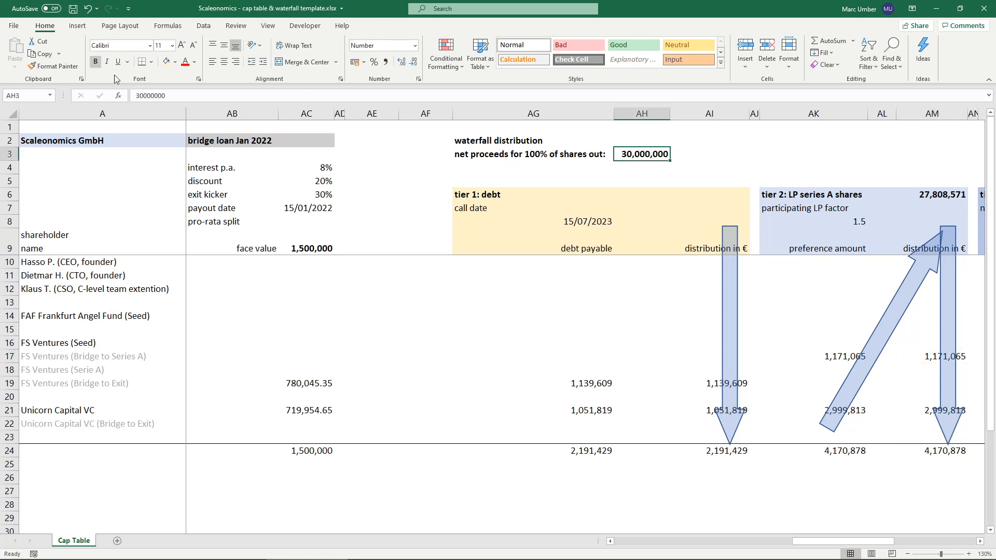
pyautogui.click(144, 96)
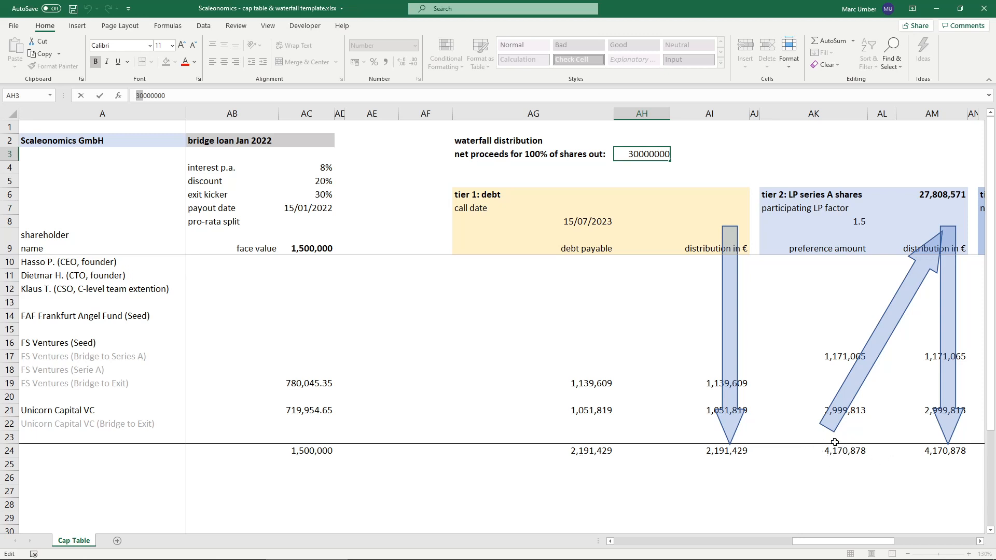
pyautogui.write('4')
pyautogui.hotkey('ctrl', 'Return')
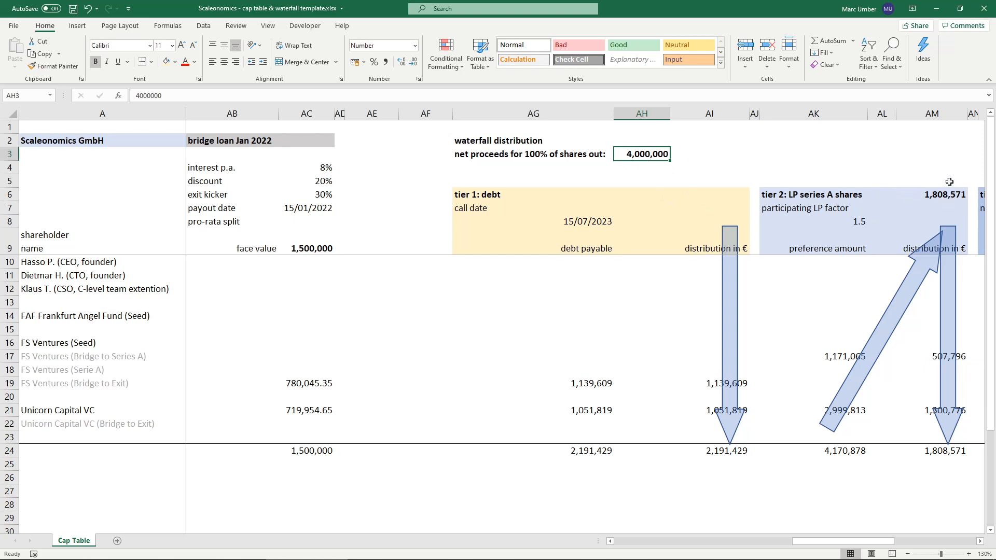
# - Examine how the reduced tier 2 proceeds are split between FS Ventures and Unicorn Capital VC relative to their preference amounts
pyautogui.click(772, 193)
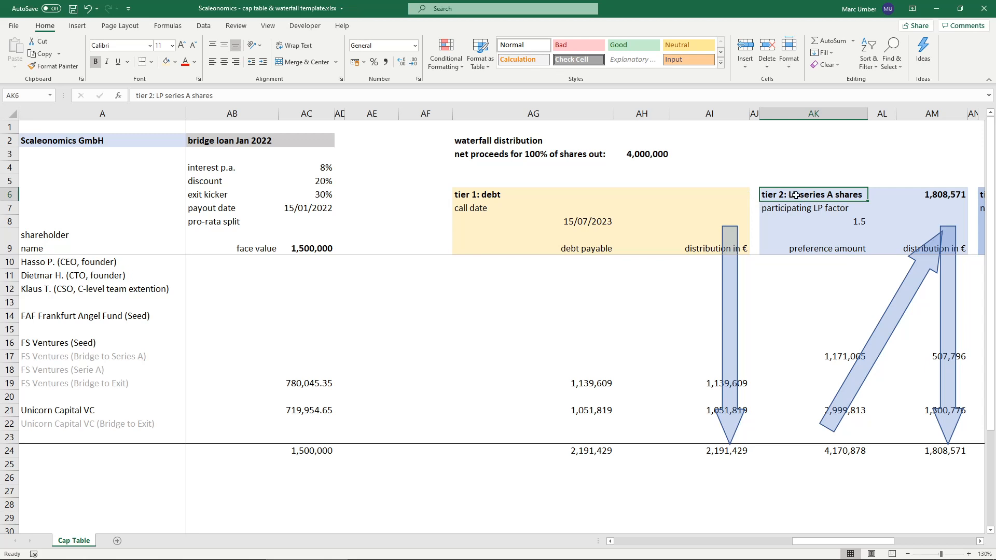
pyautogui.click(930, 356)
pyautogui.click(920, 411)
pyautogui.click(921, 358)
pyautogui.click(925, 196)
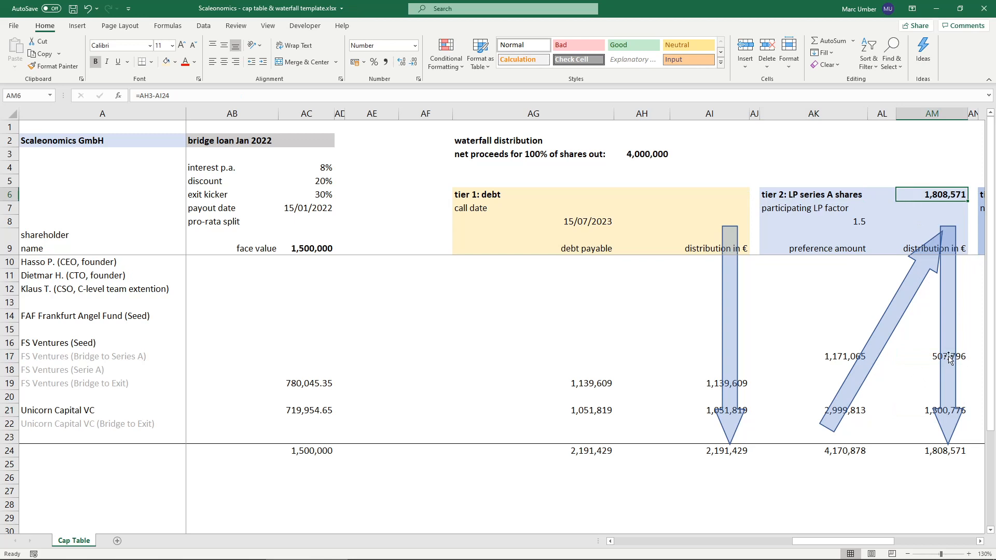
pyautogui.click(813, 355)
pyautogui.click(807, 413)
pyautogui.click(805, 357)
pyautogui.click(804, 407)
pyautogui.click(807, 358)
pyautogui.click(815, 454)
pyautogui.click(938, 197)
# - Set the net proceeds in AH3 back to 30,000,000
pyautogui.doubleClick(619, 154)
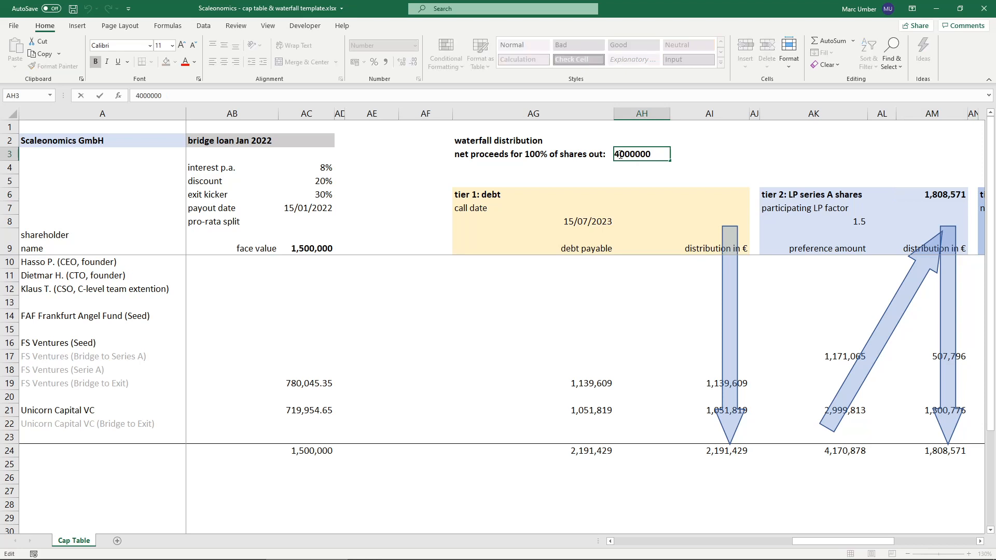
pyautogui.press('BackSpace')
pyautogui.write('3')
pyautogui.hotkey('ctrl', 'Return')
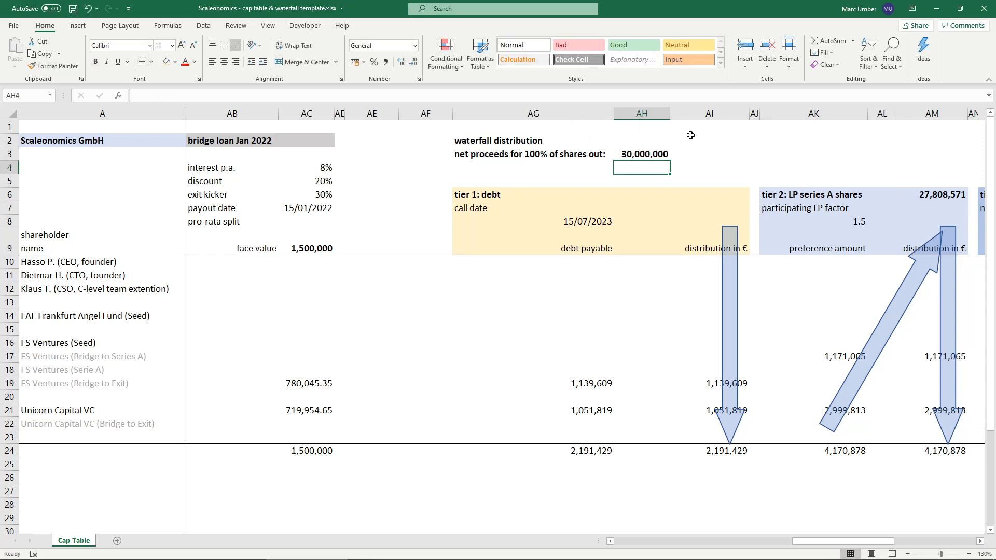
# - Calculate the proceeds left for tier 3 in AQ6 as tier 2 proceeds minus the total tier 2 distribution, =AM6-AM24
pyautogui.click(979, 541)
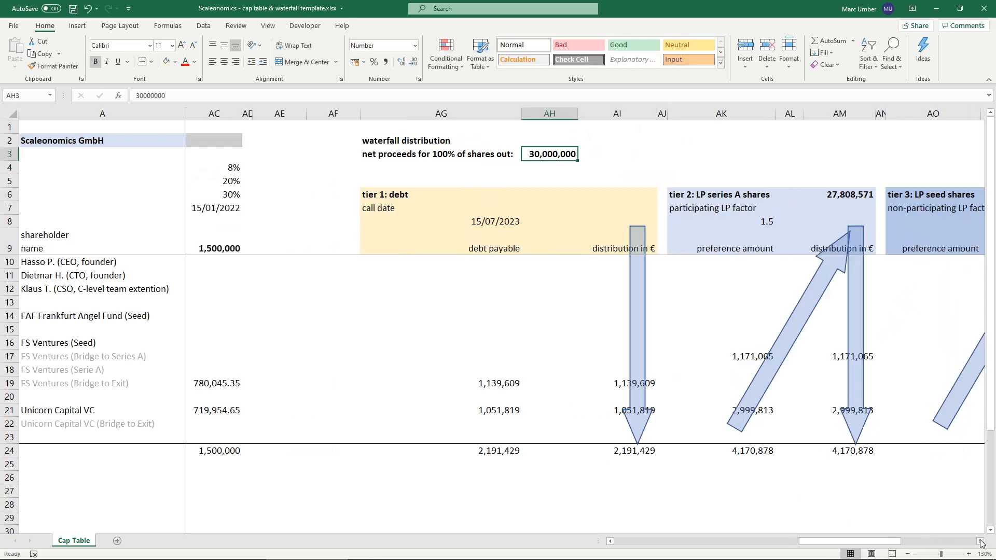
pyautogui.click(979, 541)
pyautogui.click(980, 541)
pyautogui.click(980, 541)
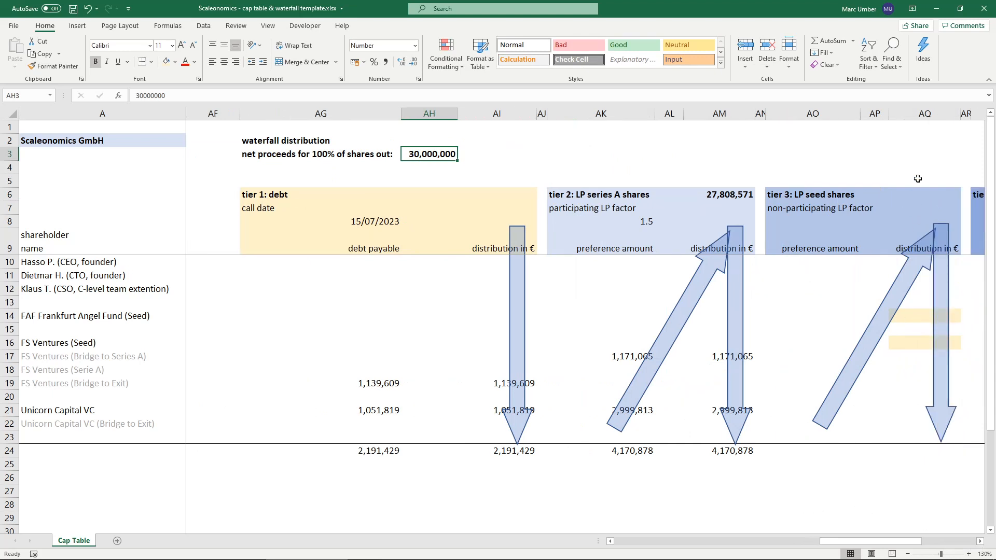
pyautogui.click(926, 196)
pyautogui.write('=')
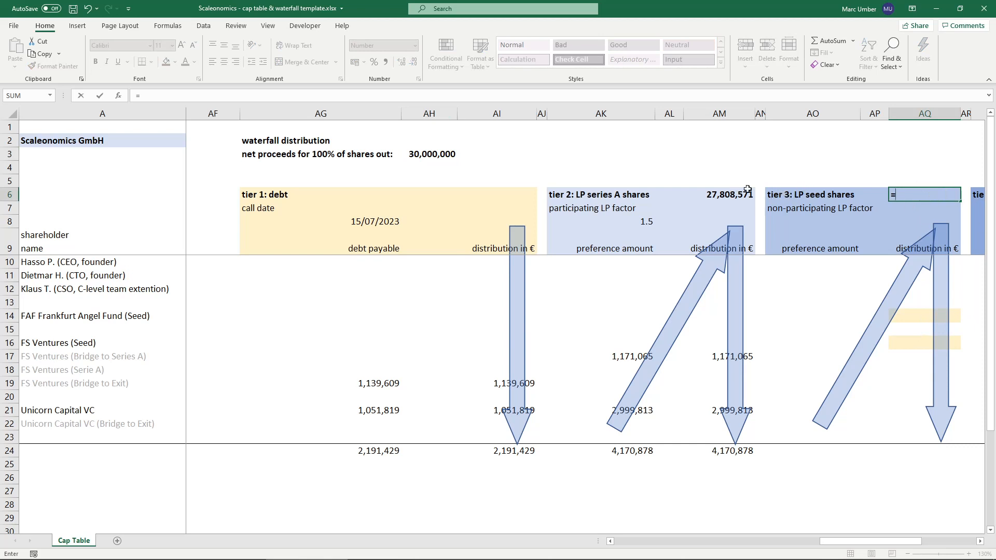
pyautogui.click(728, 193)
pyautogui.write('-')
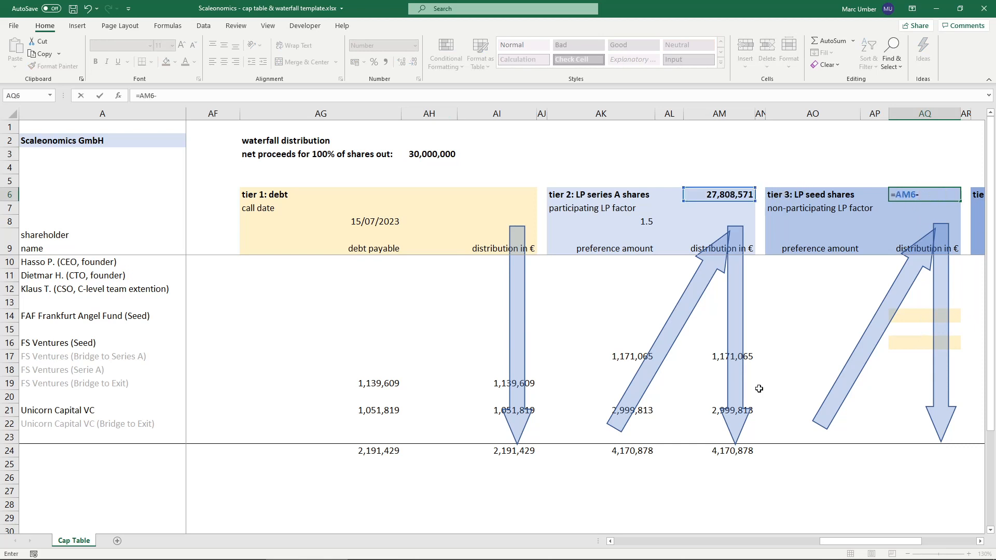
pyautogui.click(715, 453)
pyautogui.hotkey('ctrl', 'Return')
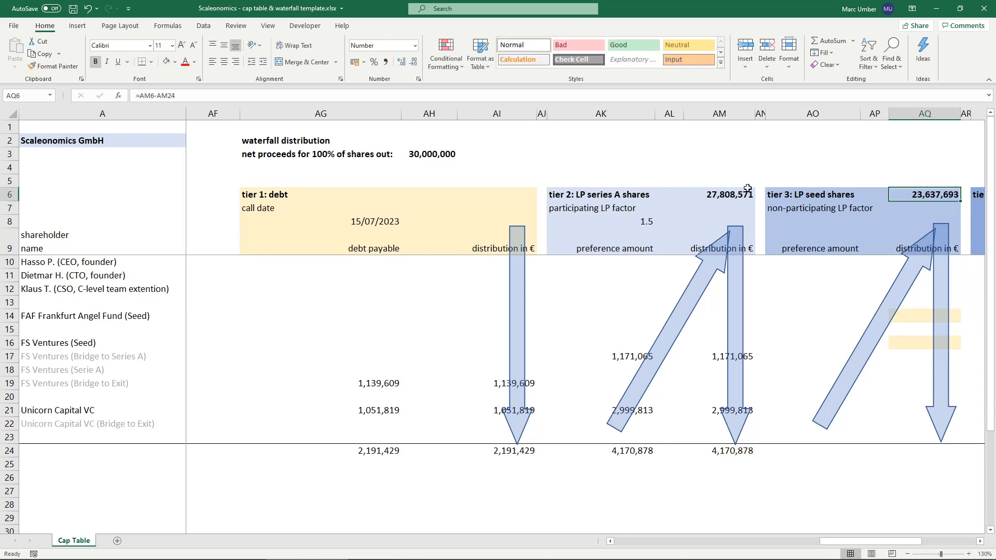
# - Set the tier 3 non-participating LP factor in AO8 to 1
pyautogui.click(818, 195)
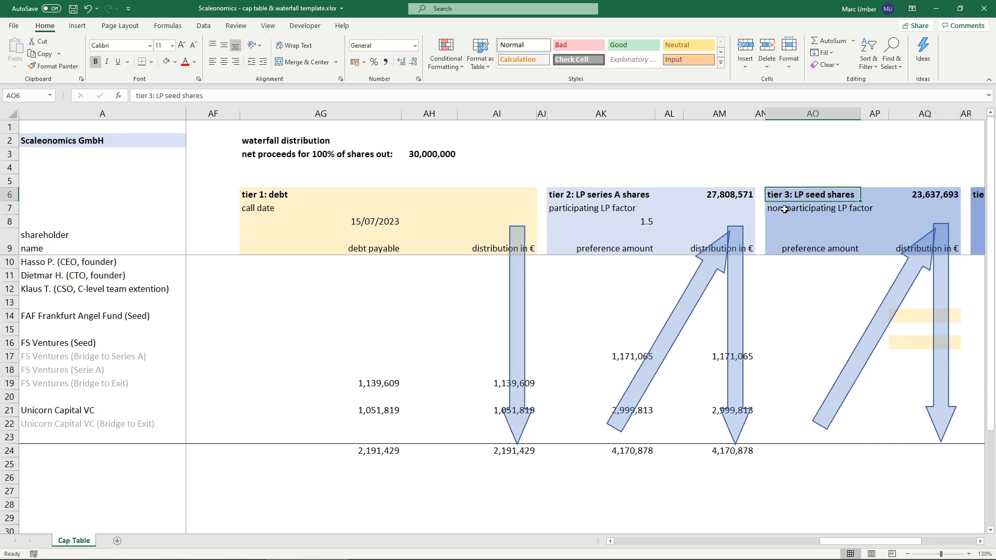
pyautogui.click(823, 220)
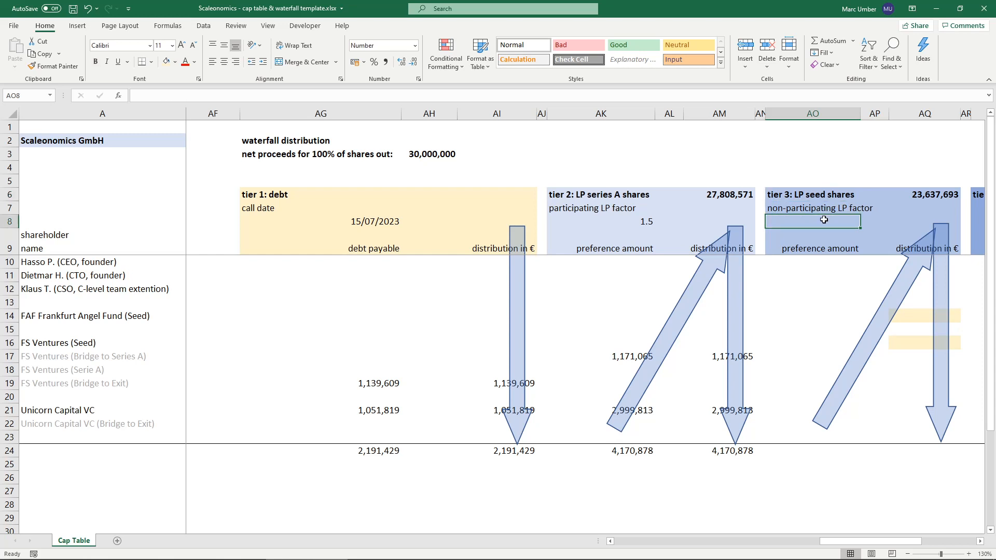
pyautogui.write('1')
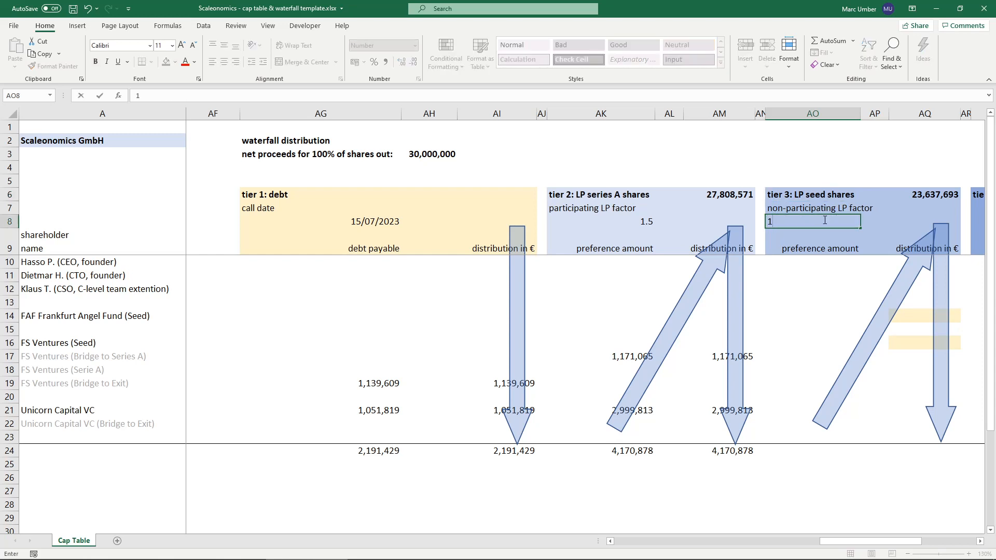
pyautogui.press('Return')
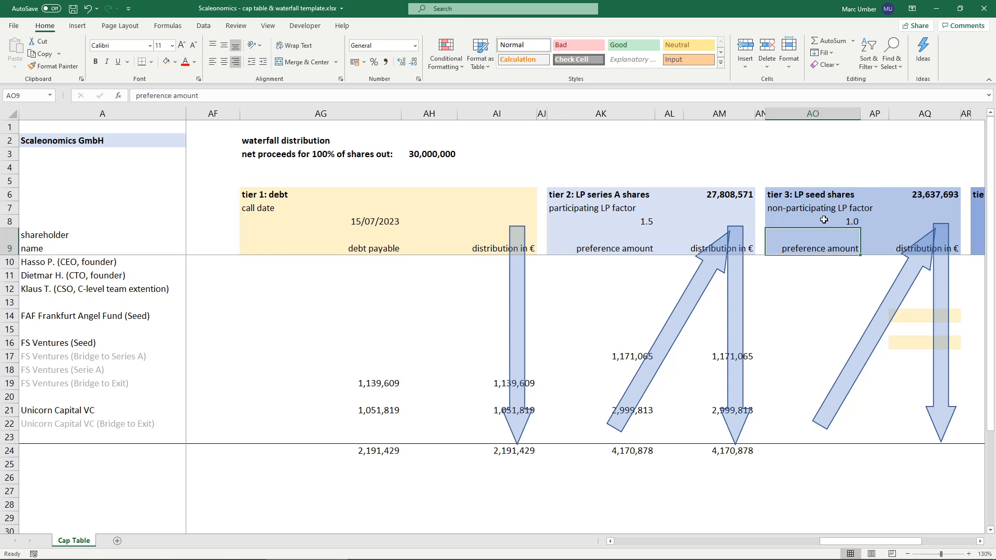
pyautogui.click(825, 223)
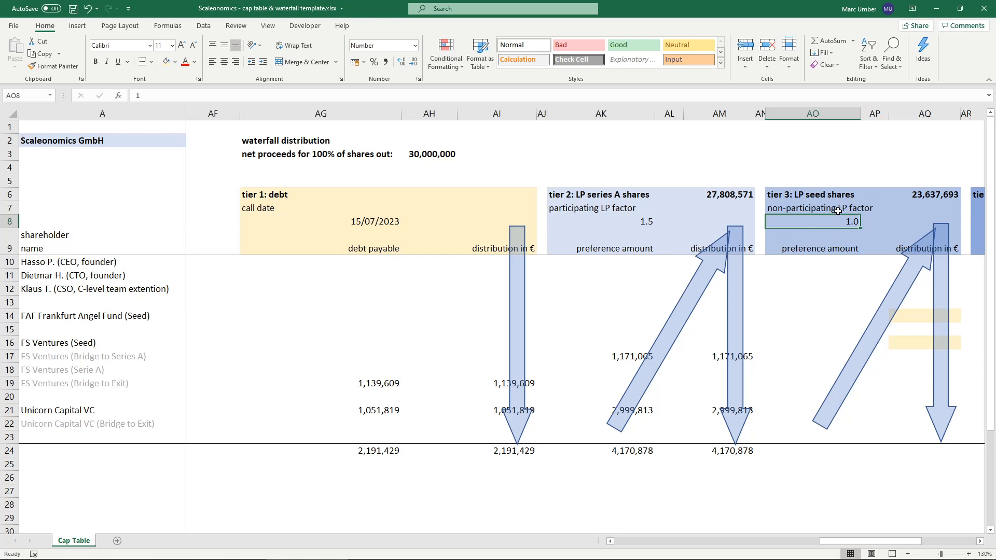
# - Enter the FAF Frankfurt Angel Fund seed preference amount in AO14 as the sum of its seed round payments, =SUM(K14:M14)
pyautogui.click(829, 317)
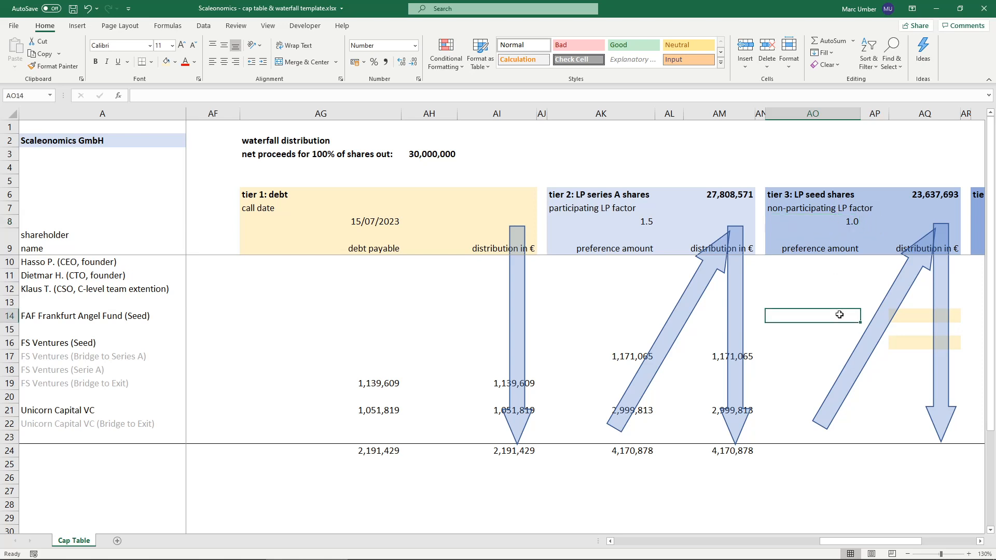
pyautogui.write('=SUM(')
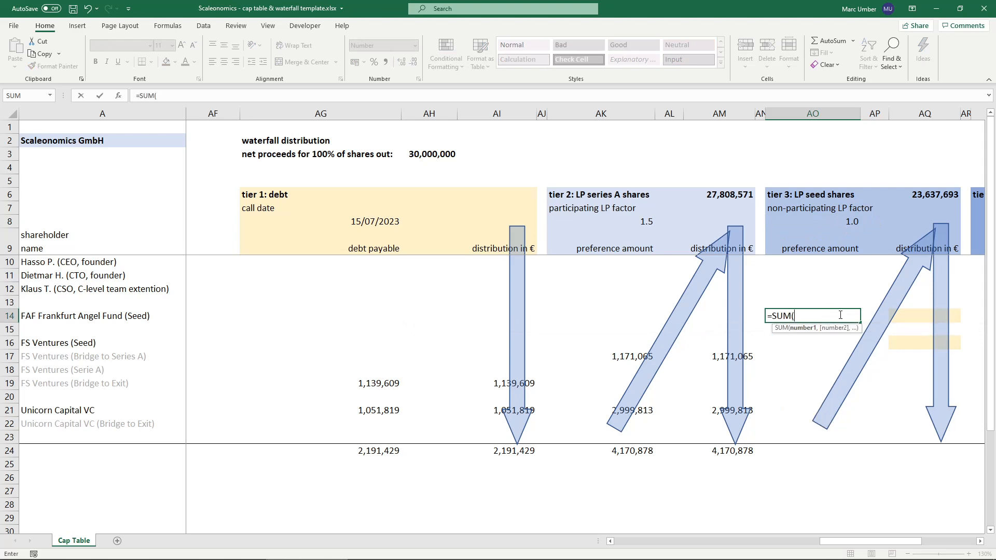
pyautogui.press('Left')
pyautogui.press('Left')
pyautogui.press('Left')
pyautogui.press('Left')
pyautogui.press('Left')
pyautogui.press('Left')
pyautogui.press('Left')
pyautogui.press('Left')
pyautogui.press('Left')
pyautogui.press('Left')
pyautogui.press('Left')
pyautogui.press('Left')
pyautogui.press('Left')
pyautogui.press('Left')
pyautogui.press('Left')
pyautogui.press('Left')
pyautogui.press('Left')
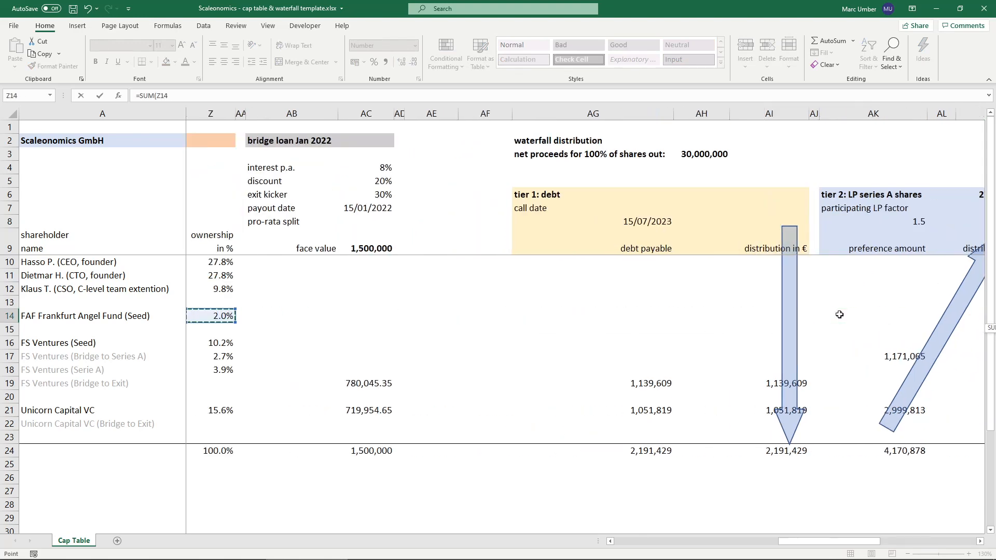
pyautogui.press('Left')
pyautogui.press('Left')
pyautogui.press('Left')
pyautogui.press('Left')
pyautogui.press('Left')
pyautogui.press('Left')
pyautogui.press('Left')
pyautogui.press('Left')
pyautogui.press('Left')
pyautogui.press('Left')
pyautogui.press('Left')
pyautogui.press('Left')
pyautogui.press('Left')
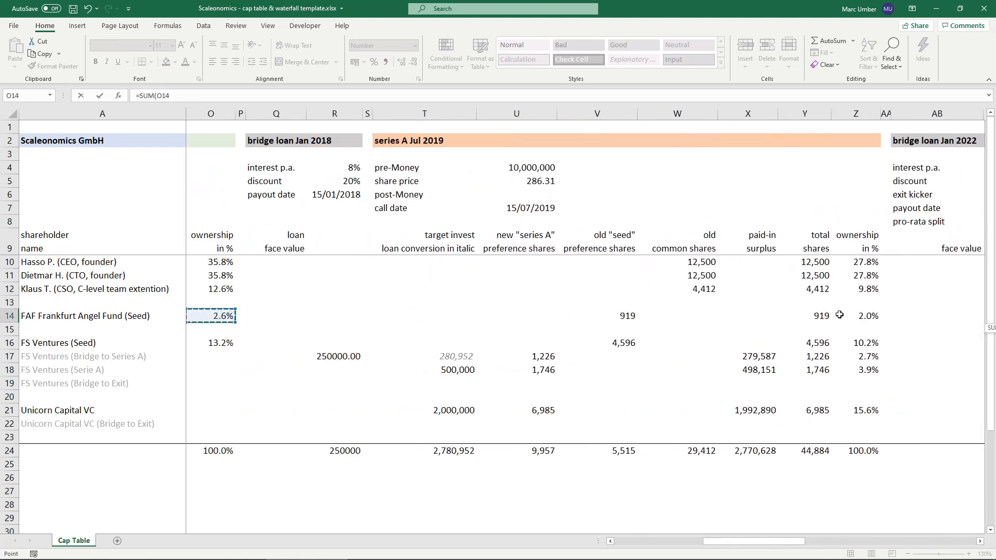
pyautogui.press('Left')
pyautogui.press('Left')
pyautogui.press('Left')
pyautogui.press('Right')
pyautogui.press('Right')
pyautogui.press('Right')
pyautogui.hotkey('shift', 'Right')
pyautogui.hotkey('shift', 'Right')
pyautogui.hotkey('shift', 'Right')
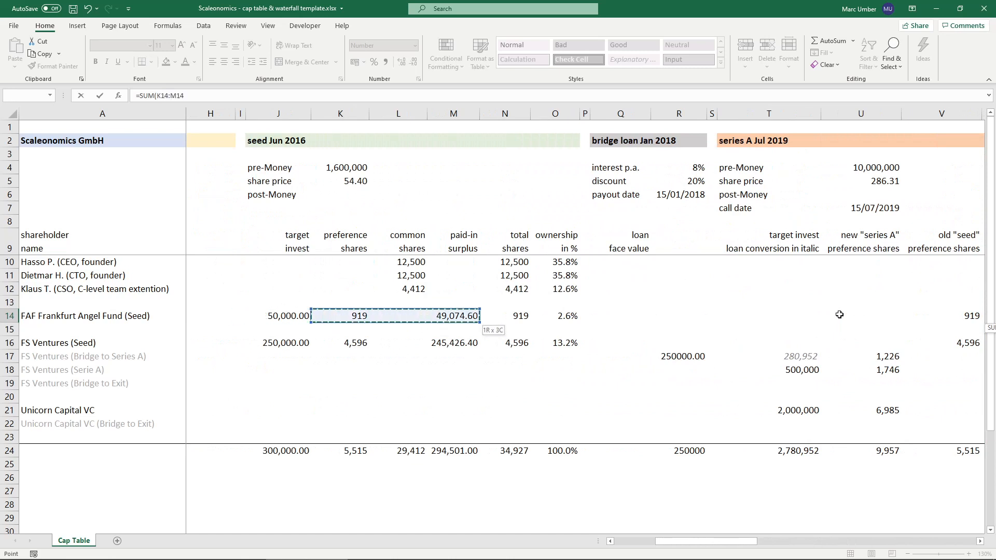
pyautogui.write(')')
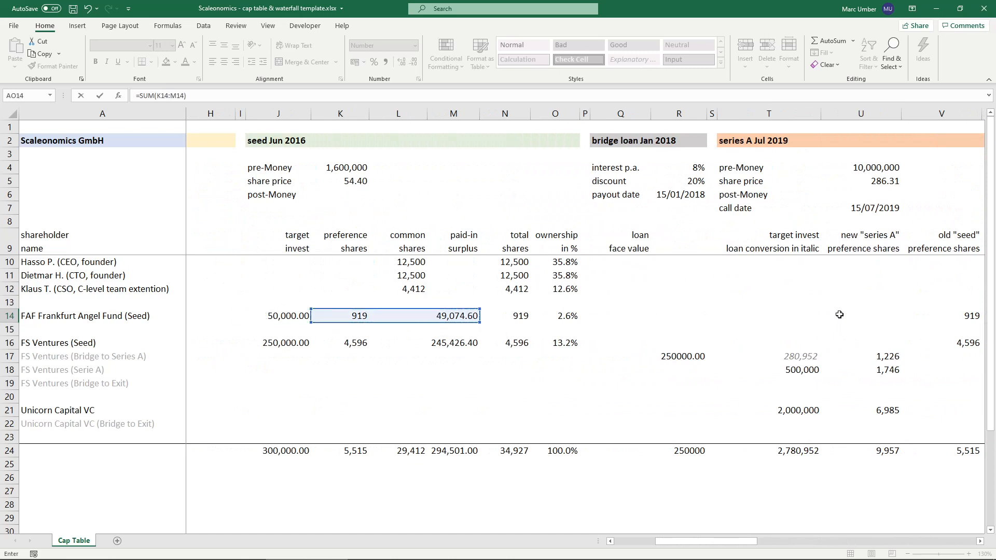
pyautogui.press('Return')
# - Enter the FS Ventures seed preference amount in AO16 as =SUM(K16:M16)
pyautogui.press('Down')
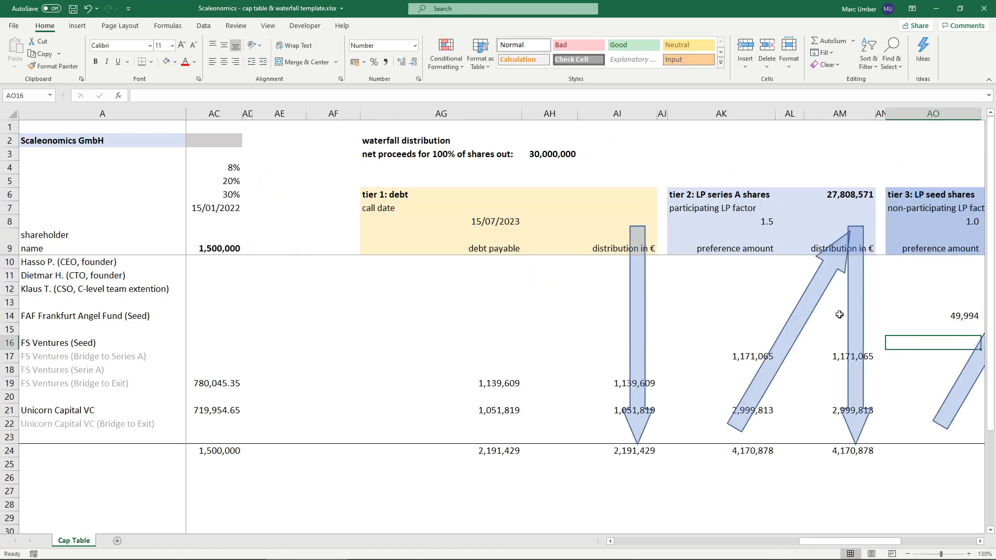
pyautogui.write('=SUM(')
pyautogui.press('Left')
pyautogui.press('Left')
pyautogui.press('Left')
pyautogui.press('Left')
pyautogui.press('Left')
pyautogui.press('Left')
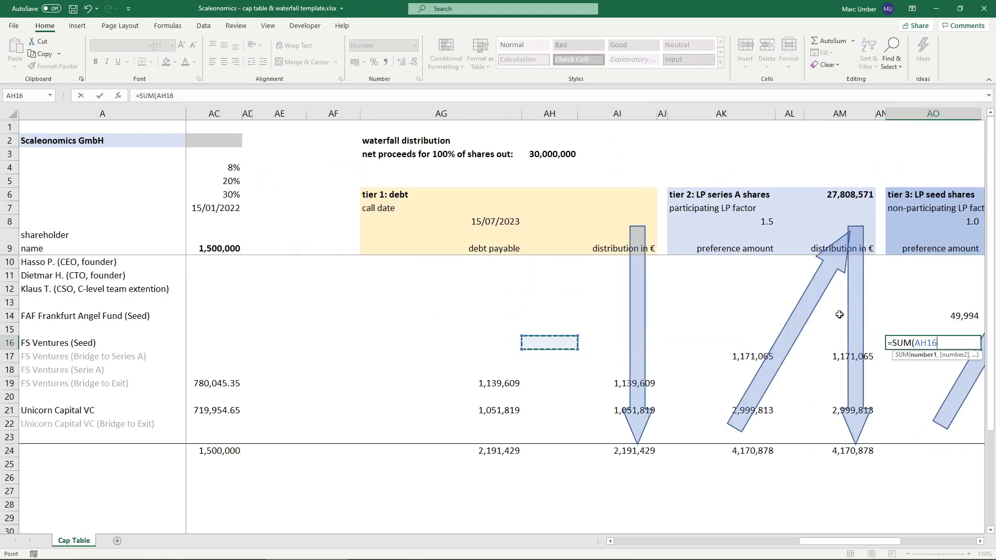
pyautogui.press('Left')
pyautogui.press('Left')
pyautogui.press('Left')
pyautogui.press('Left')
pyautogui.press('Left')
pyautogui.press('Left')
pyautogui.press('Left')
pyautogui.press('Left')
pyautogui.press('Left')
pyautogui.press('Left')
pyautogui.press('Left')
pyautogui.press('Left')
pyautogui.press('Left')
pyautogui.press('Left')
pyautogui.press('Left')
pyautogui.press('Left')
pyautogui.press('Left')
pyautogui.press('Left')
pyautogui.press('Left')
pyautogui.press('Left')
pyautogui.press('Left')
pyautogui.press('Left')
pyautogui.press('Left')
pyautogui.press('Left')
pyautogui.press('Left')
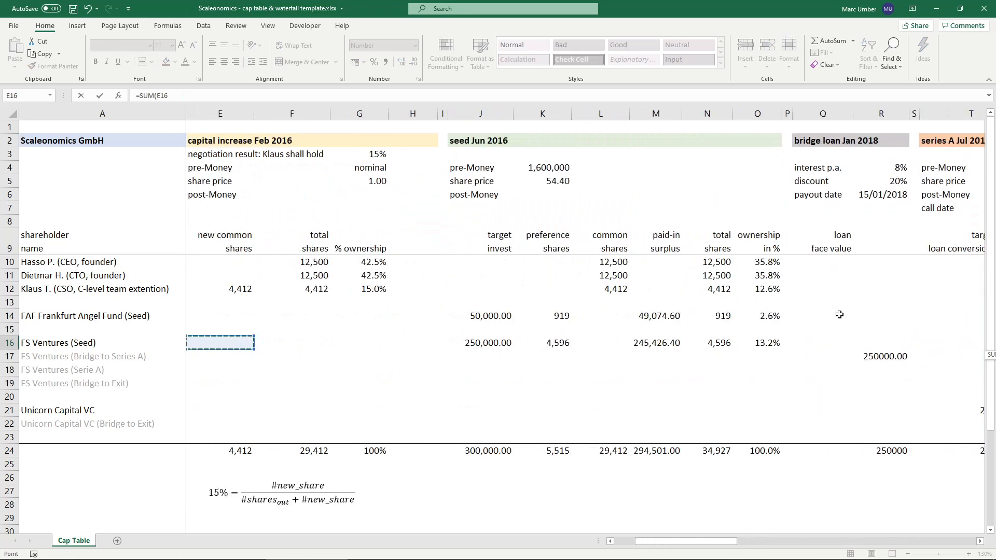
pyautogui.press('Right')
pyautogui.hotkey('shift', 'Right')
pyautogui.hotkey('shift', 'Right')
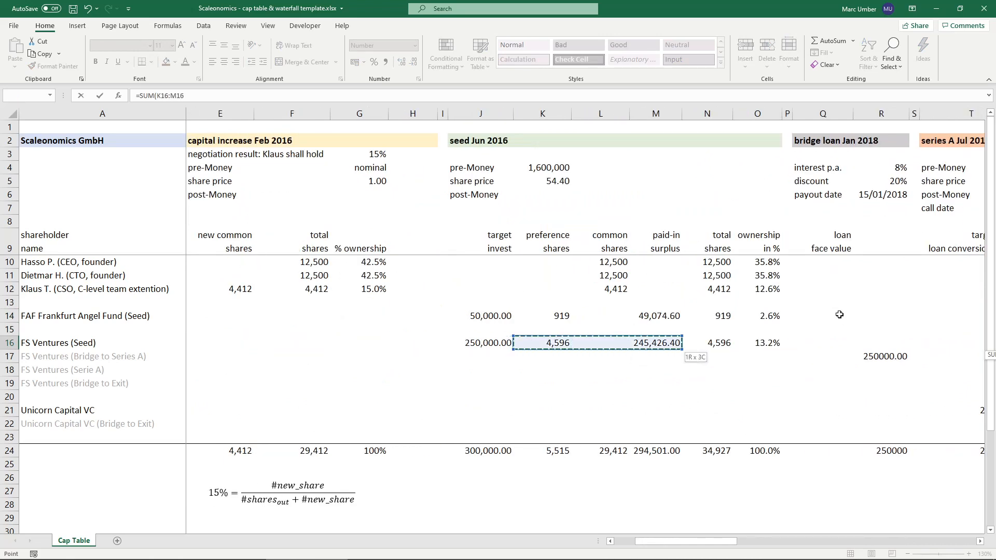
pyautogui.write(')')
pyautogui.press('Return')
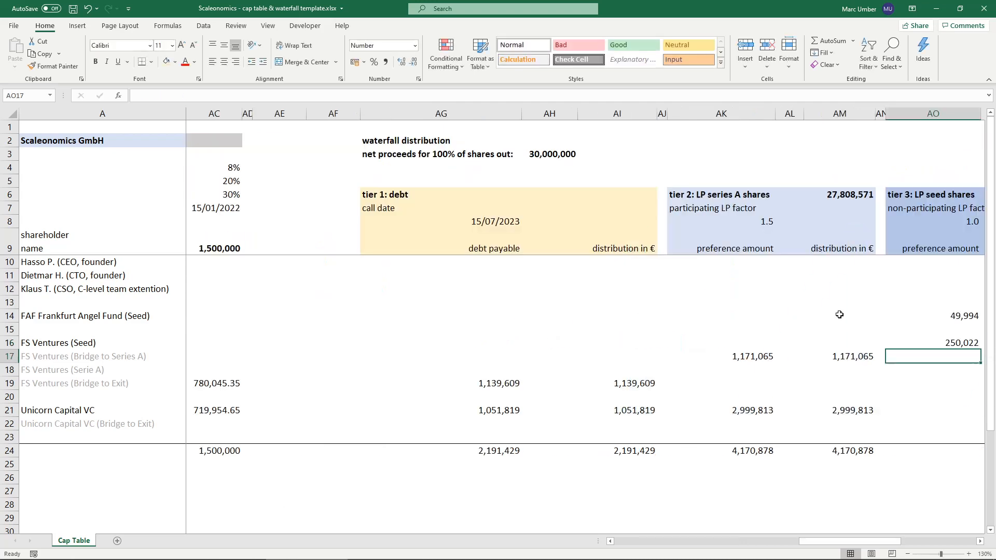
# - Multiply the FAF Frankfurt Angel Fund preference amount in AO14 by the LP factor, making it =SUM(K14:M14)*AO8
pyautogui.press('Right')
pyautogui.press('Right')
pyautogui.press('Right')
pyautogui.press('Right')
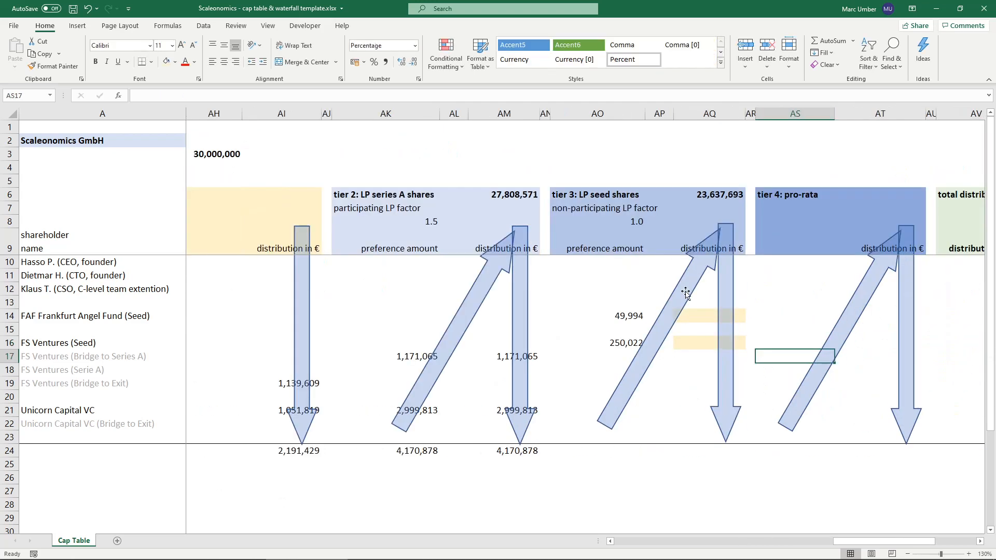
pyautogui.doubleClick(609, 314)
pyautogui.click(632, 319)
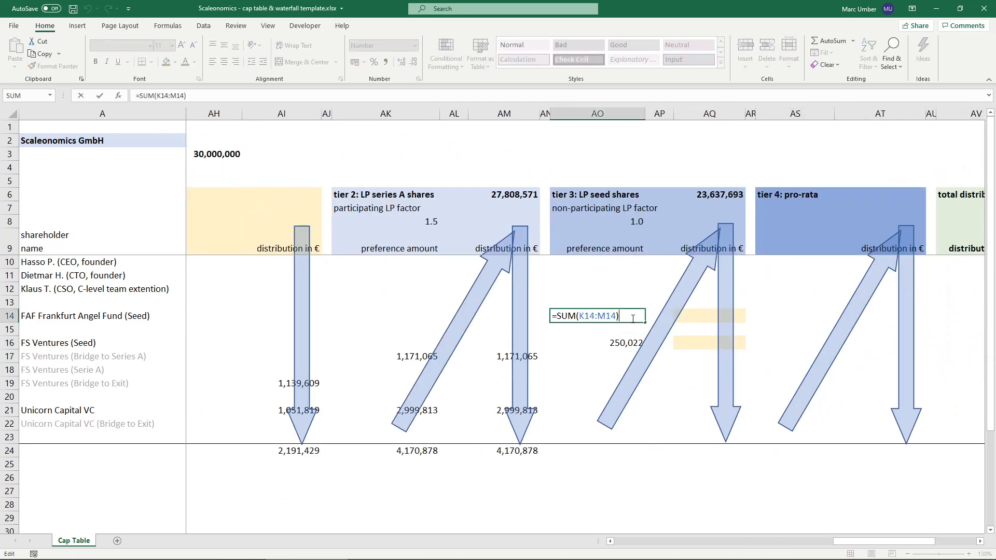
pyautogui.write('*')
pyautogui.click(615, 222)
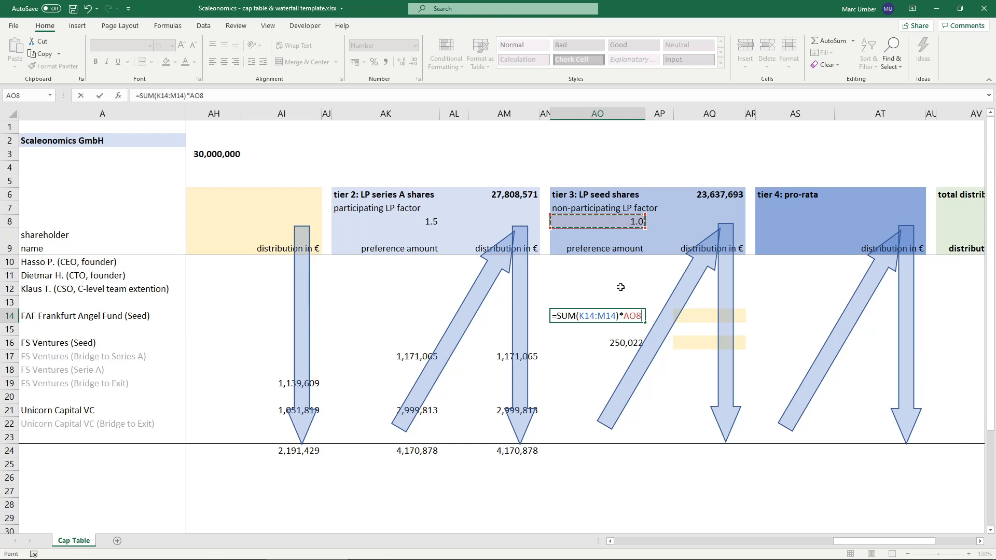
pyautogui.press('Return')
# - Multiply the FS Ventures seed preference amount in AO16 by the LP factor in AO8
pyautogui.press('Down')
pyautogui.click(218, 98)
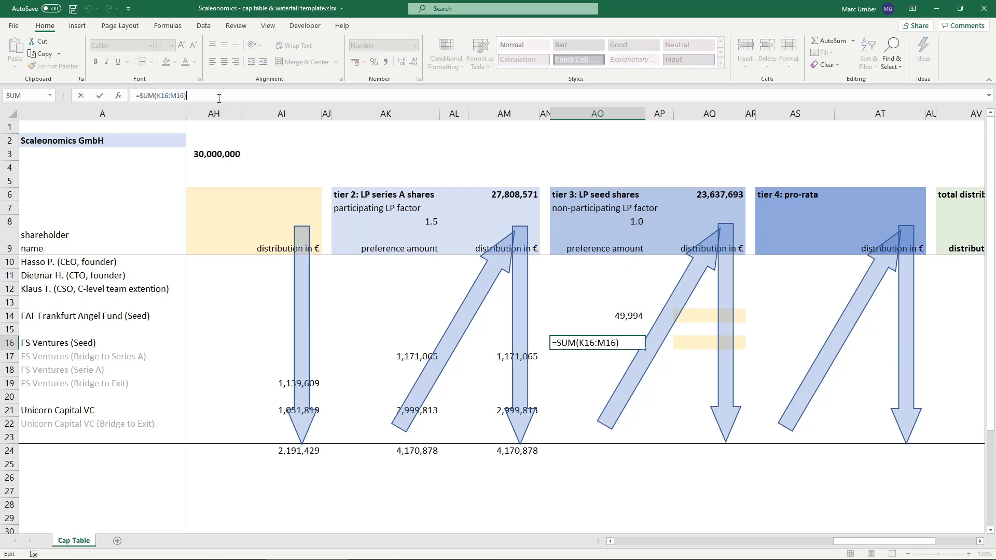
pyautogui.write('*')
pyautogui.click(612, 222)
pyautogui.hotkey('ctrl', 'Return')
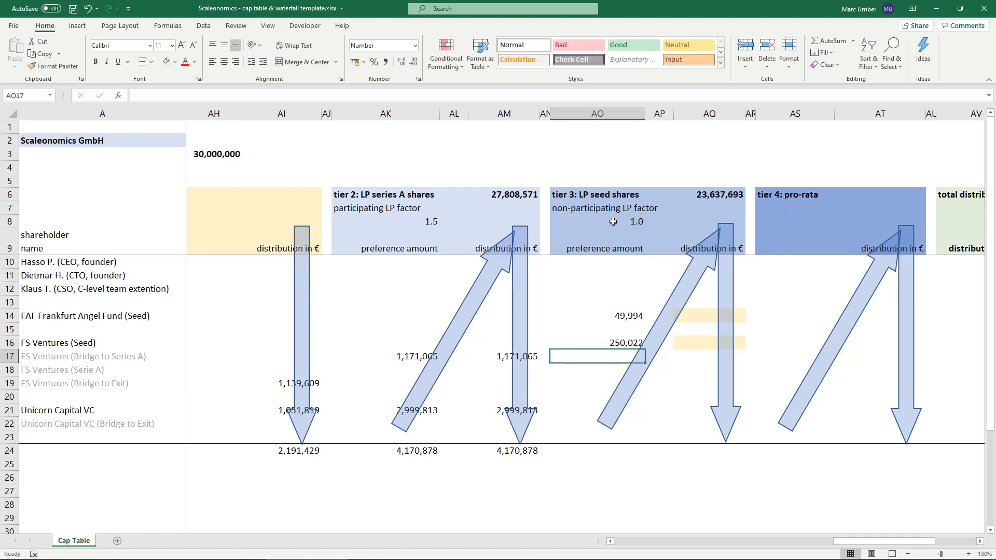
pyautogui.click(610, 319)
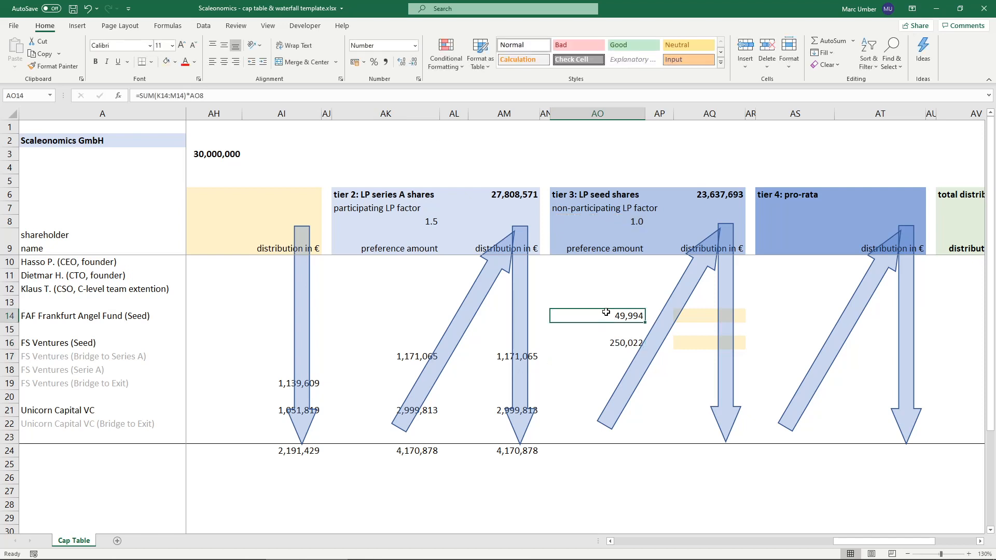
# - Total the tier 3 preference amounts in AO24 with =SUM(AO10:AO23)
pyautogui.click(588, 450)
pyautogui.write('=sum')
pyautogui.press('Tab')
pyautogui.press('Up')
pyautogui.hotkey('ctrl', 'shift', 'Up')
pyautogui.hotkey('ctrl', 'shift', 'Up')
pyautogui.hotkey('ctrl', 'shift', 'Up')
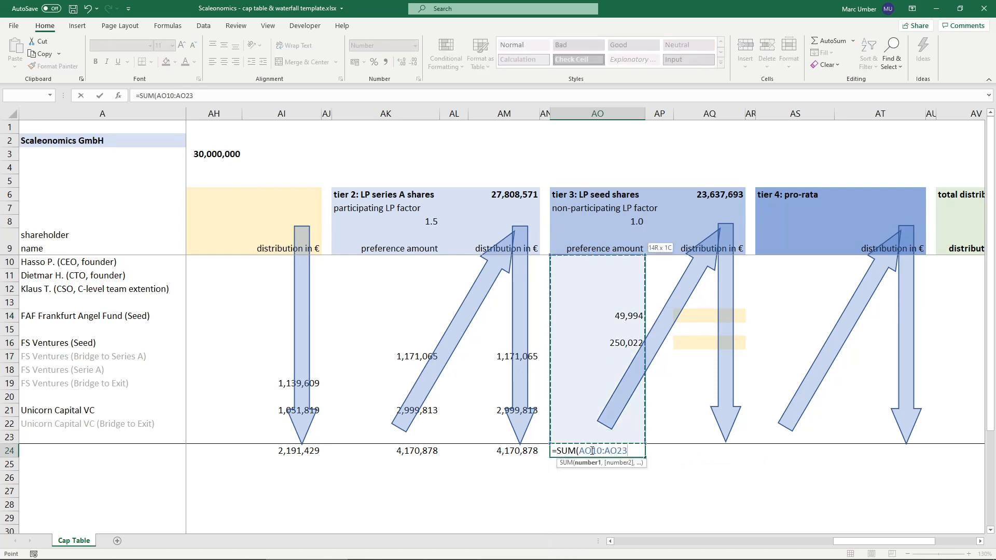
pyautogui.press('Return')
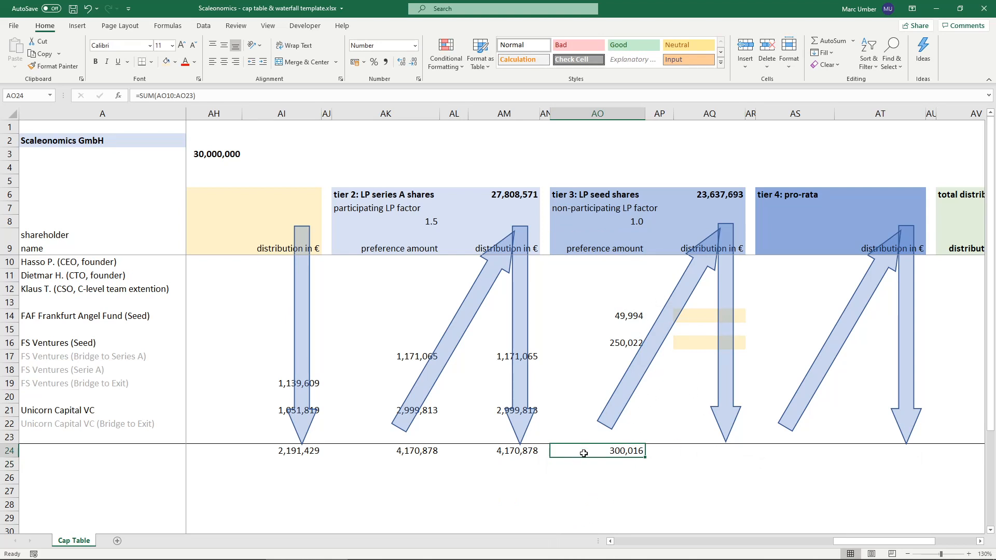
# - Enter the FAF Frankfurt Angel Fund tier 3 distribution in AQ14 as =MIN(AO14,$AQ$6*AO14/$AO$24)
pyautogui.click(692, 317)
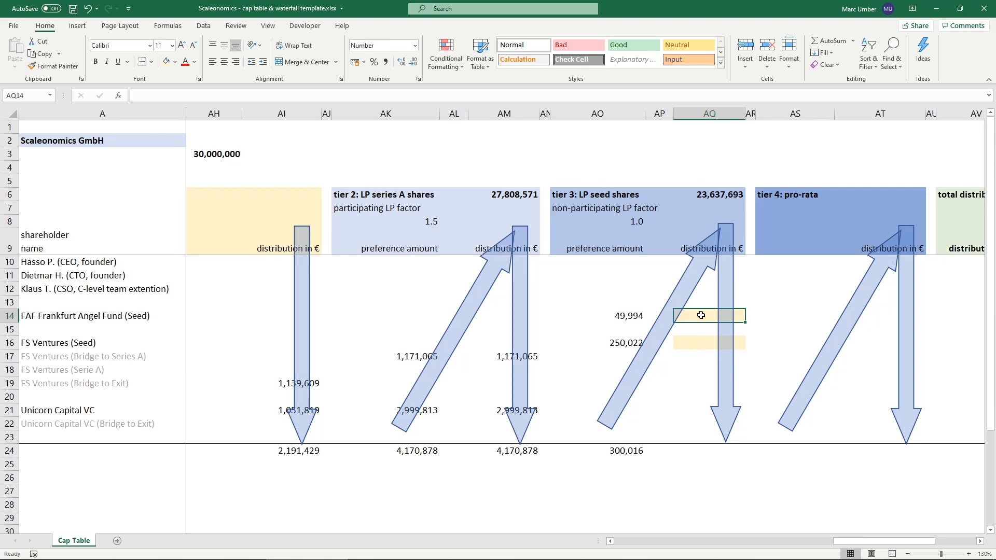
pyautogui.write('=')
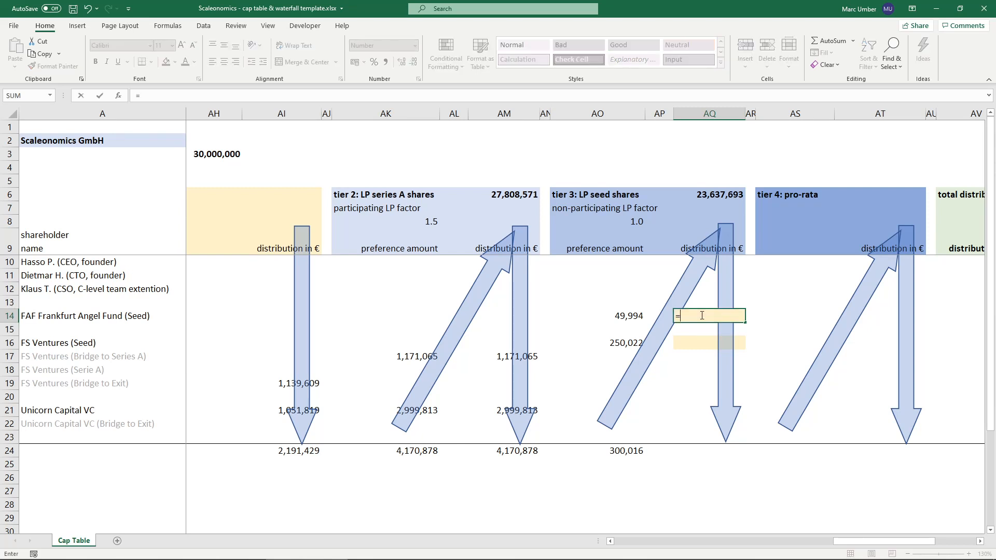
pyautogui.write('min')
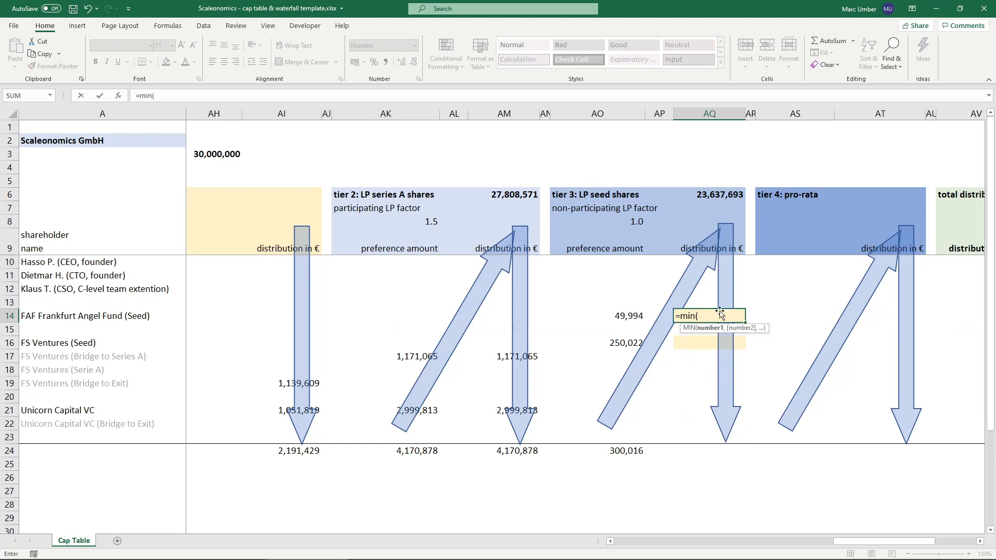
pyautogui.click(610, 316)
pyautogui.write(',')
pyautogui.click(711, 195)
pyautogui.press('F4')
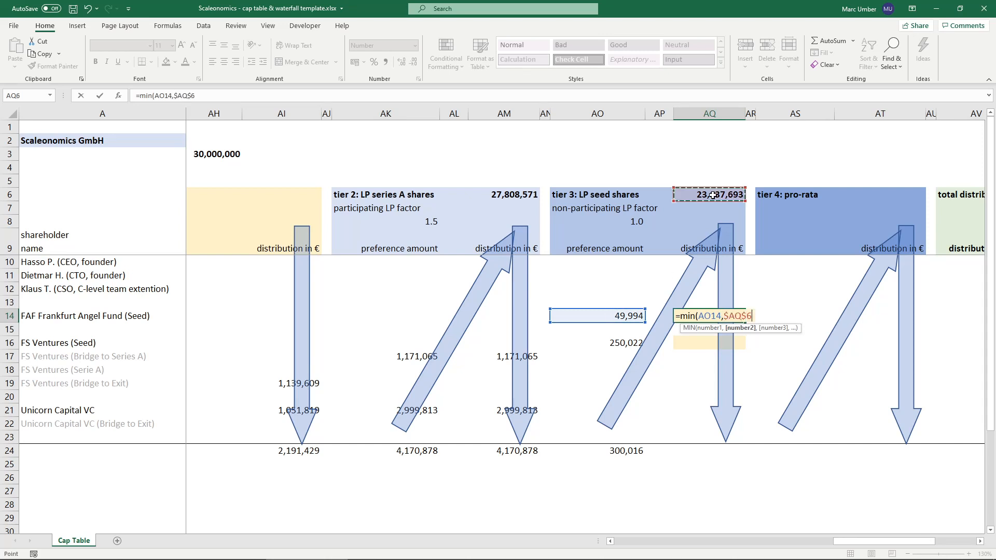
pyautogui.write('*')
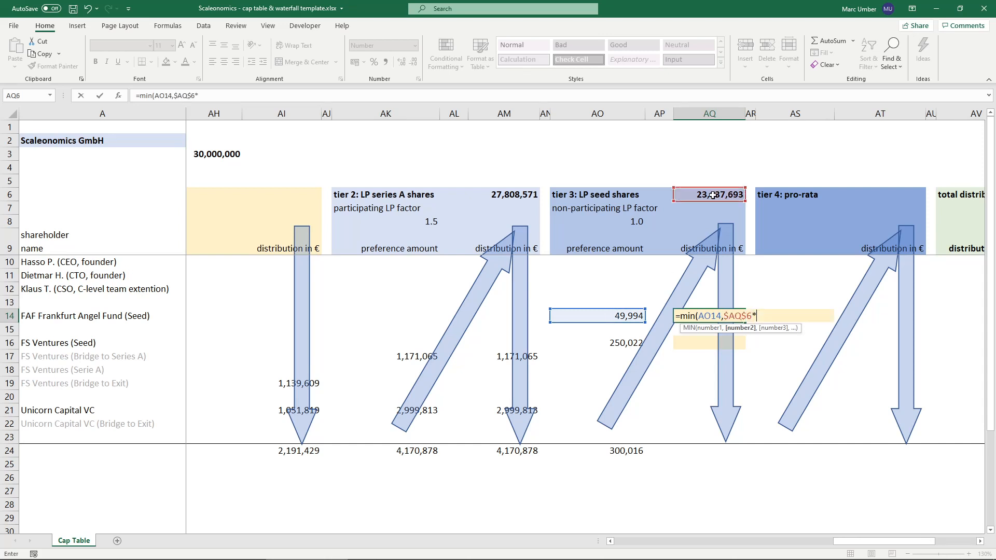
pyautogui.click(590, 316)
pyautogui.write('/')
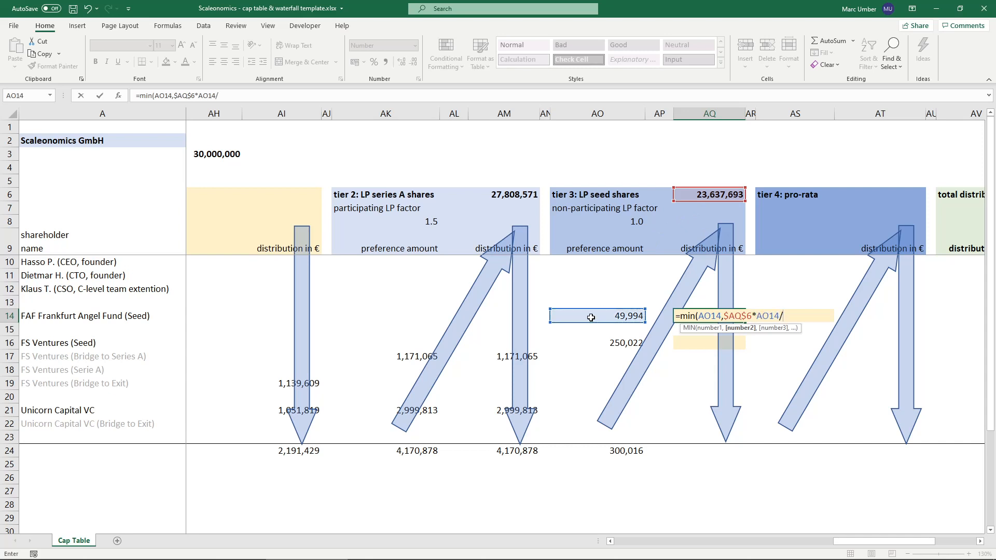
pyautogui.click(597, 449)
pyautogui.press('F4')
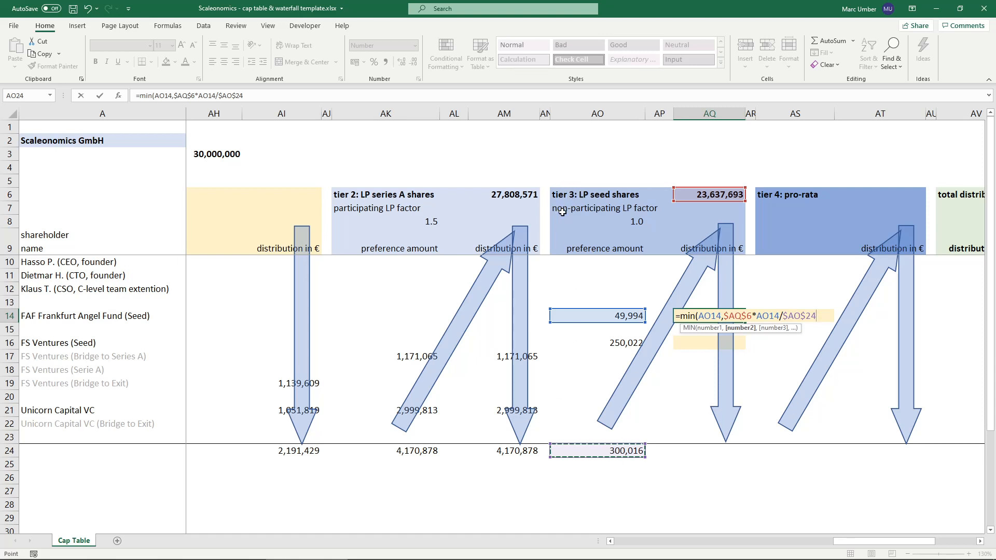
pyautogui.write(')')
pyautogui.hotkey('ctrl', 'Return')
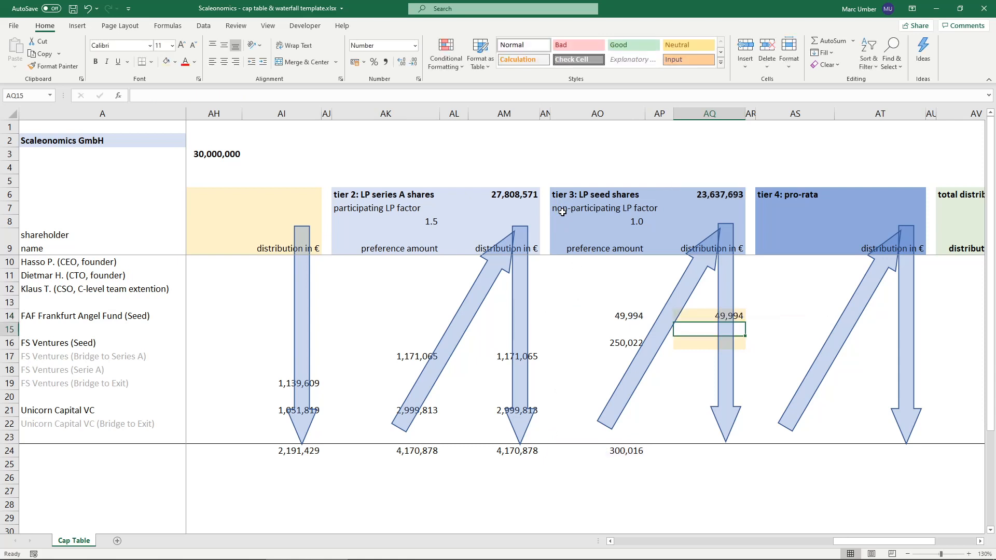
# - Copy the AQ14 distribution formula to the FS Ventures seed row in AQ16 and check its references
pyautogui.hotkey('ctrl', 'c')
pyautogui.click(700, 341)
pyautogui.hotkey('ctrl', 'v')
pyautogui.doubleClick(699, 342)
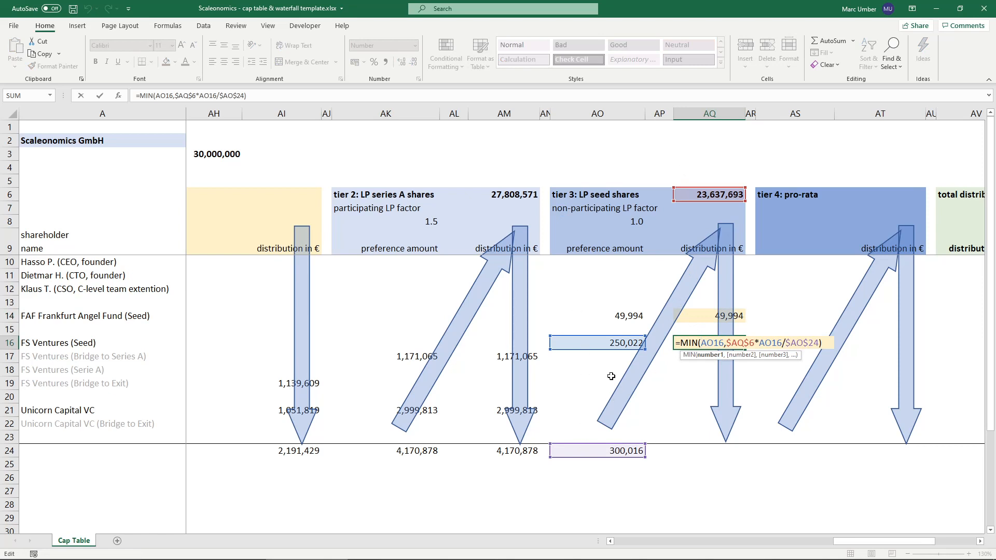
pyautogui.press('Return')
# - Total the tier 3 distributions in AQ24 with =SUM(AQ10:AQ23)
pyautogui.click(685, 451)
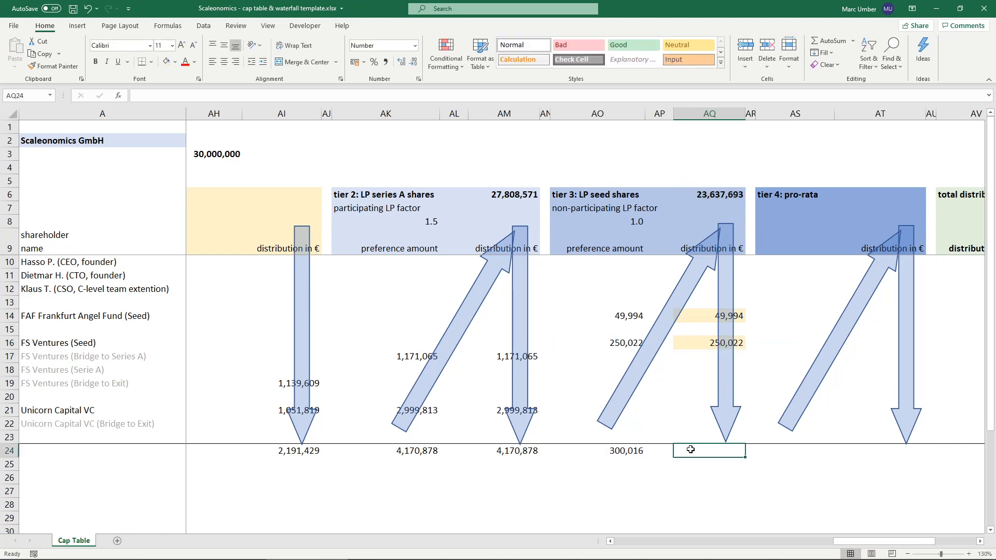
pyautogui.write('=sum(')
pyautogui.press('Up')
pyautogui.hotkey('shift', 'Up')
pyautogui.hotkey('shift', 'Up')
pyautogui.hotkey('shift', 'Up')
pyautogui.hotkey('shift', 'Up')
pyautogui.hotkey('shift', 'Up')
pyautogui.hotkey('shift', 'Up')
pyautogui.hotkey('shift', 'Up')
pyautogui.hotkey('shift', 'Up')
pyautogui.hotkey('shift', 'Up')
pyautogui.hotkey('shift', 'Up')
pyautogui.hotkey('shift', 'Up')
pyautogui.hotkey('shift', 'Up')
pyautogui.hotkey('shift', 'Up')
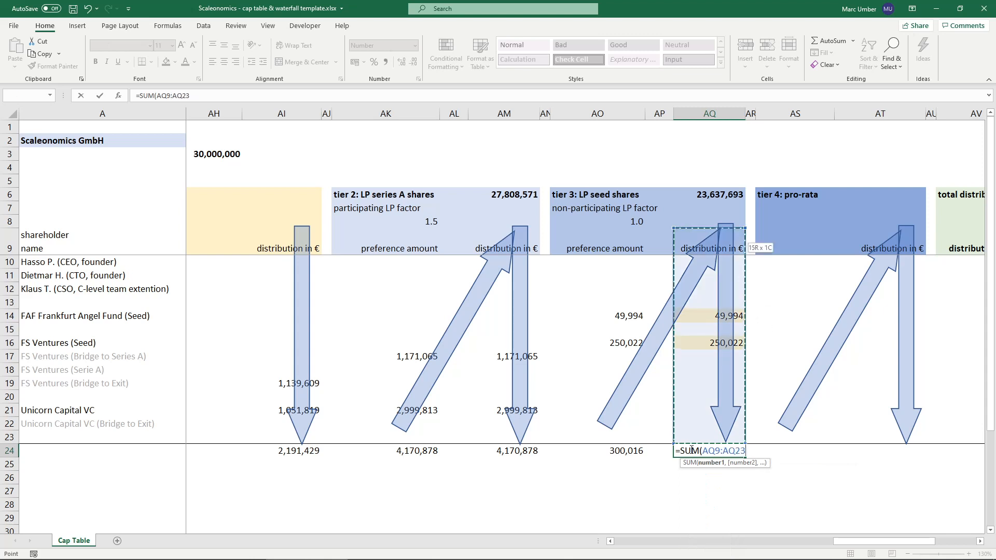
pyautogui.press('Return')
pyautogui.click(690, 449)
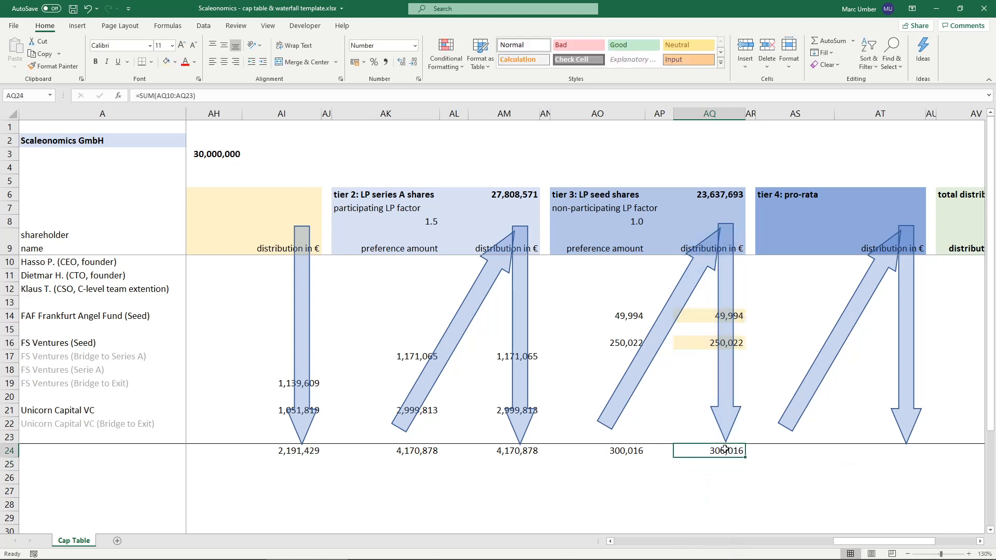
pyautogui.click(700, 314)
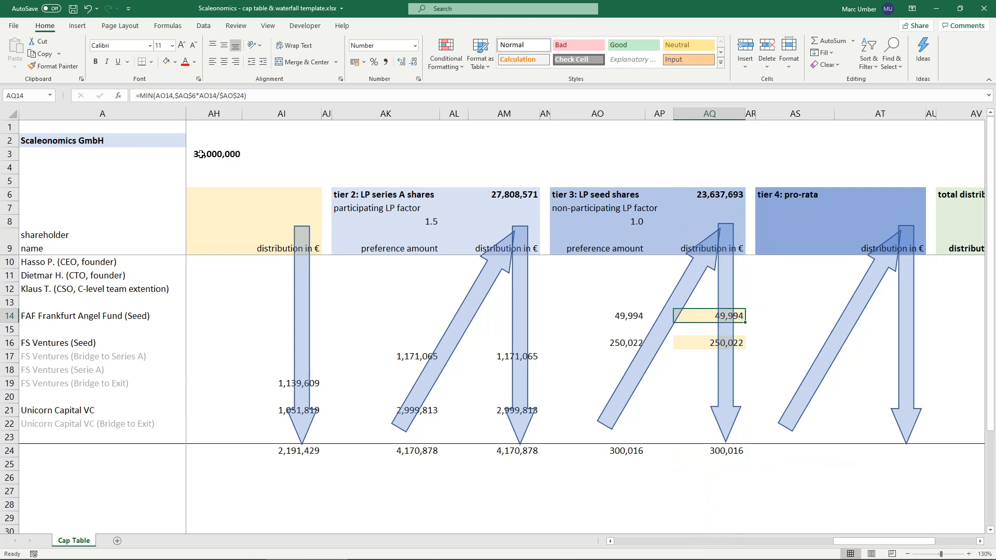
# - Label cell AO27 "LP volume tier 1 to 3" below the tier 3 totals
pyautogui.click(624, 489)
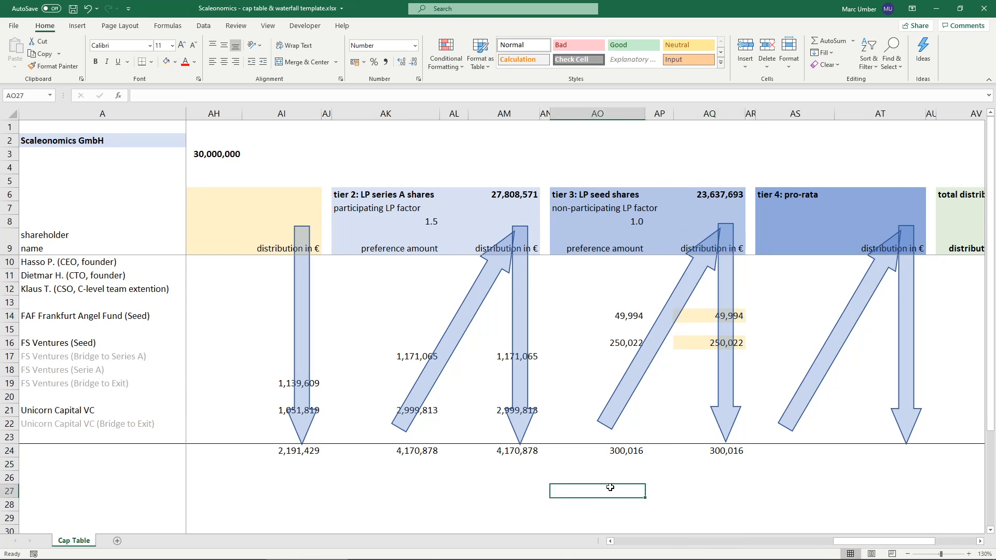
pyautogui.write('LP volume')
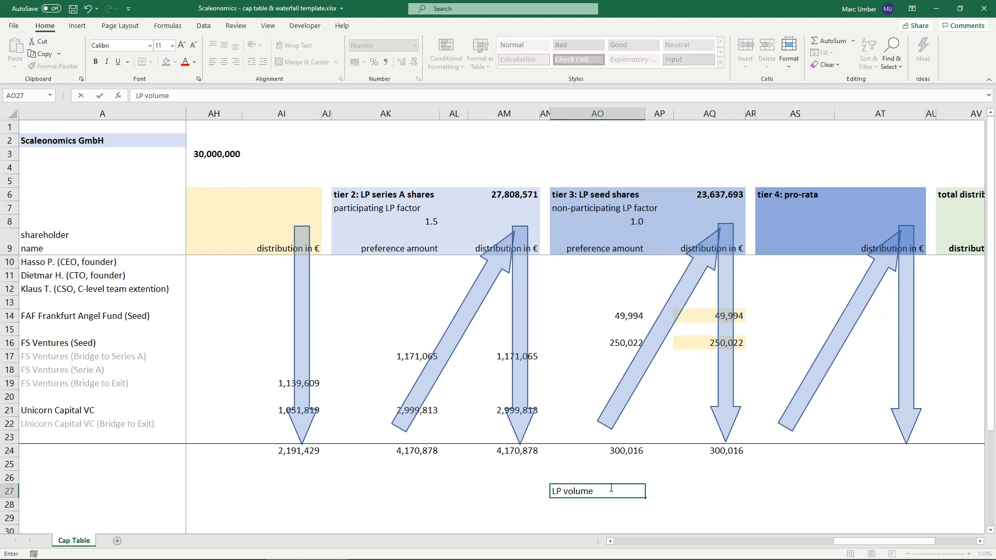
pyautogui.write(' tier 1 to 3')
pyautogui.press('Tab')
# - Sum the preference and debt totals of the three tiers in AQ27 with =SUM(AO24,AK24,AG24)
pyautogui.press('Tab')
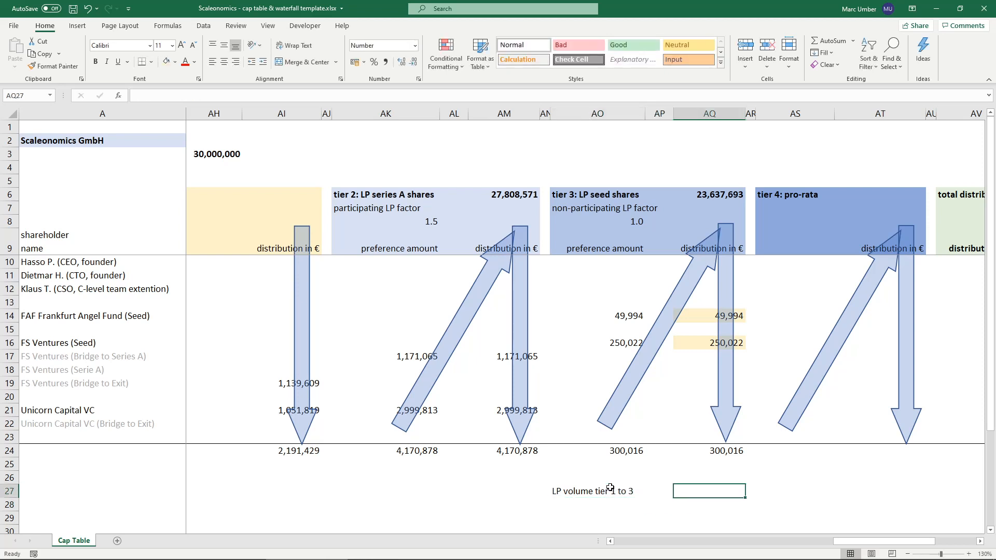
pyautogui.write('=sum')
pyautogui.press('Tab')
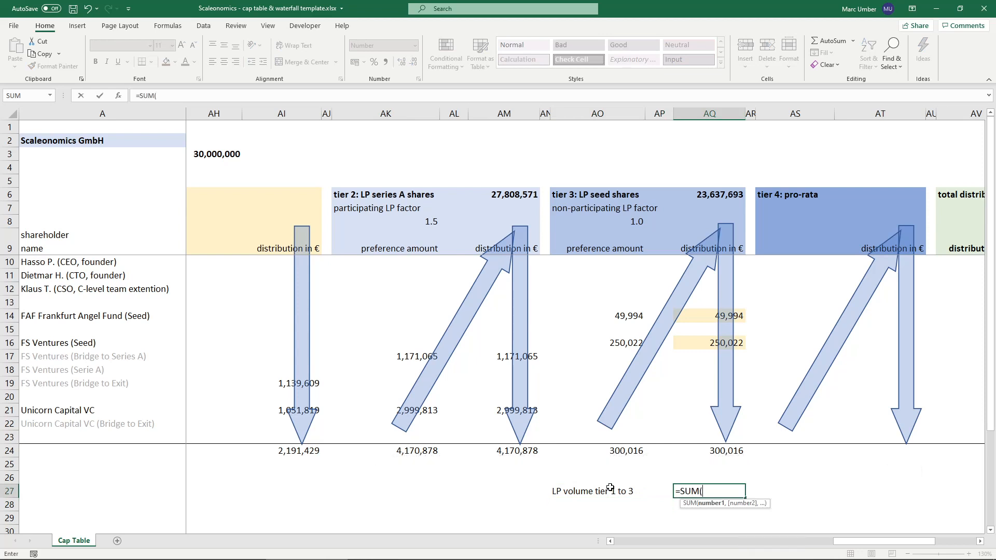
pyautogui.click(626, 451)
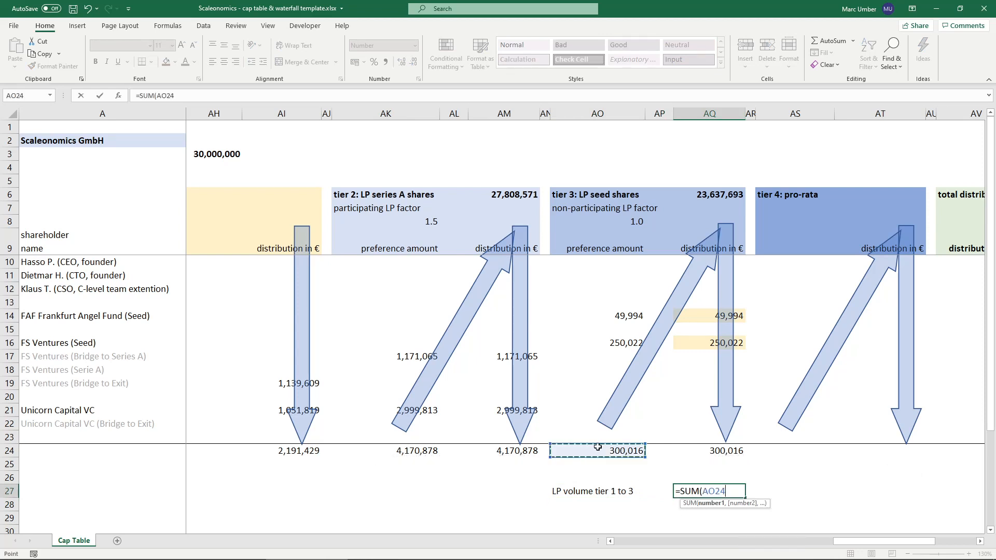
pyautogui.write(',')
pyautogui.click(405, 449)
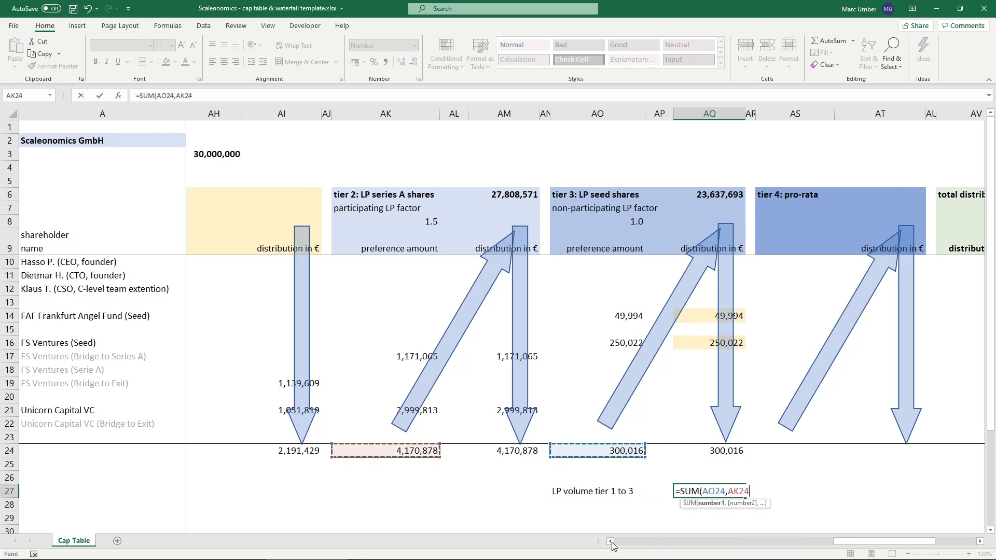
pyautogui.click(610, 541)
pyautogui.click(610, 541)
pyautogui.write(',')
pyautogui.click(375, 451)
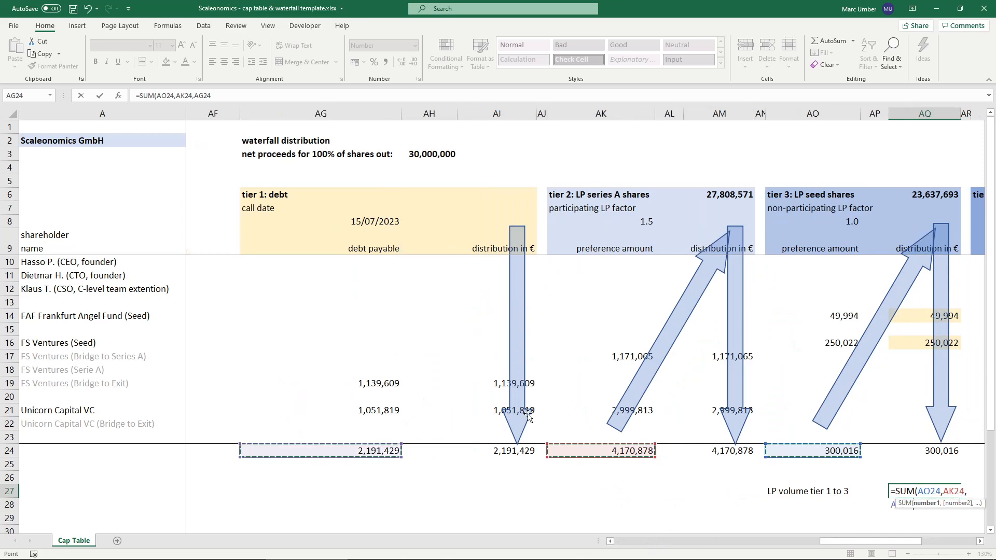
pyautogui.hotkey('ctrl', 'Return')
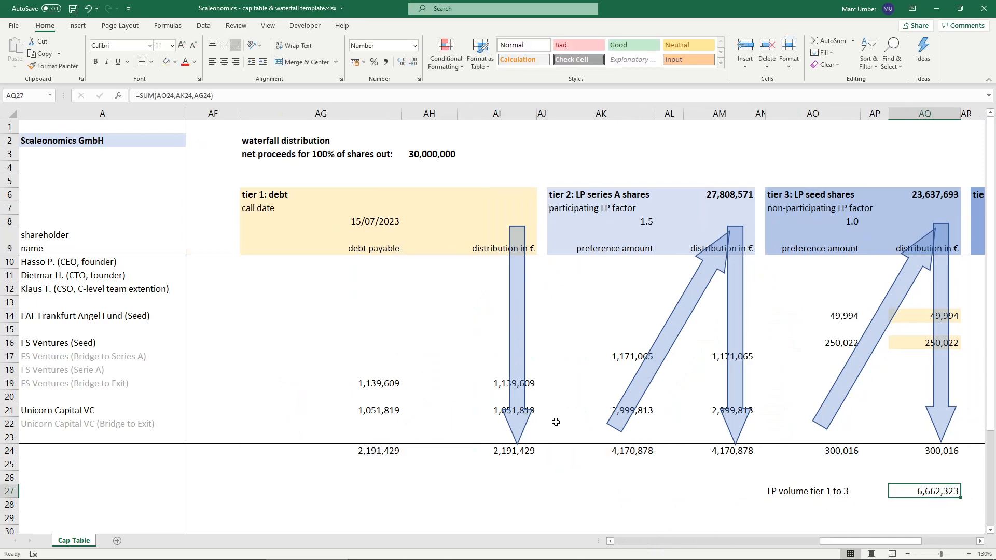
# - Link the net proceeds in AH3 to the LP volume with =AQ27 and check the seed distributions in AQ14 and AQ16
pyautogui.click(979, 541)
pyautogui.click(979, 540)
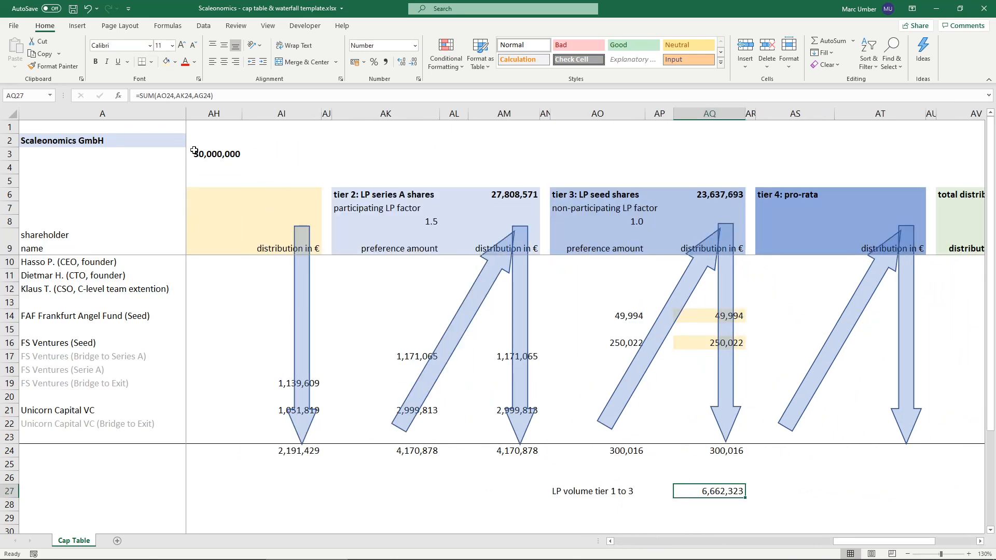
pyautogui.click(229, 155)
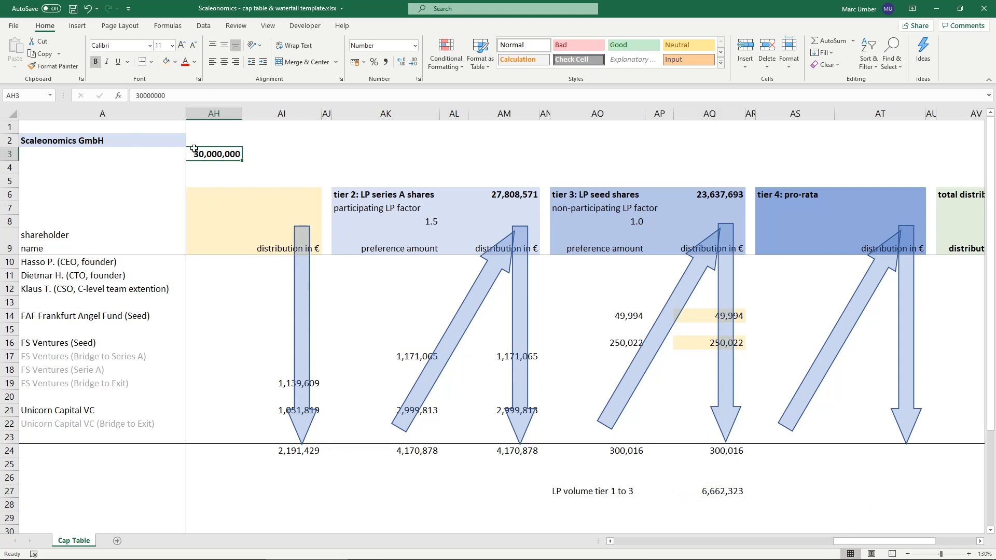
pyautogui.write('=')
pyautogui.click(712, 490)
pyautogui.press('Return')
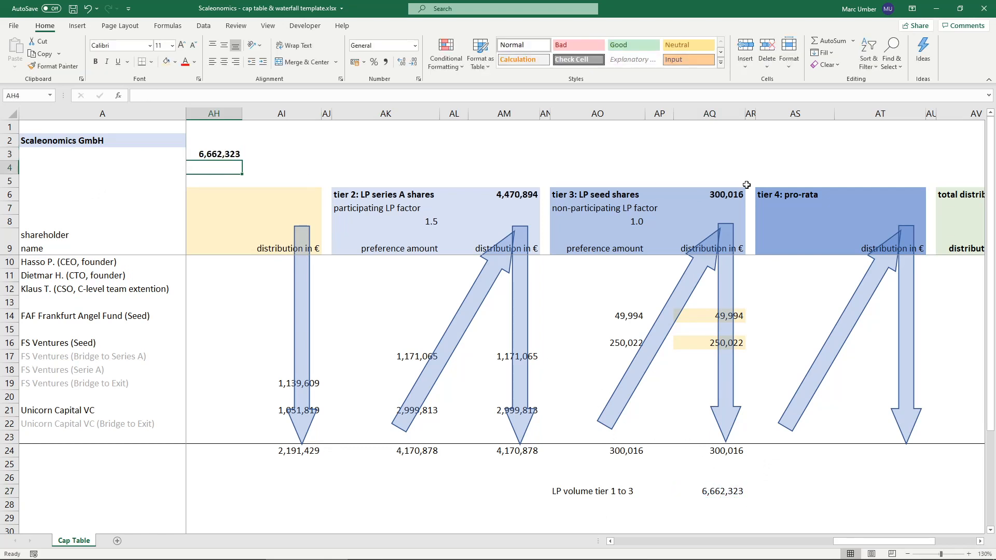
pyautogui.click(703, 314)
pyautogui.click(701, 346)
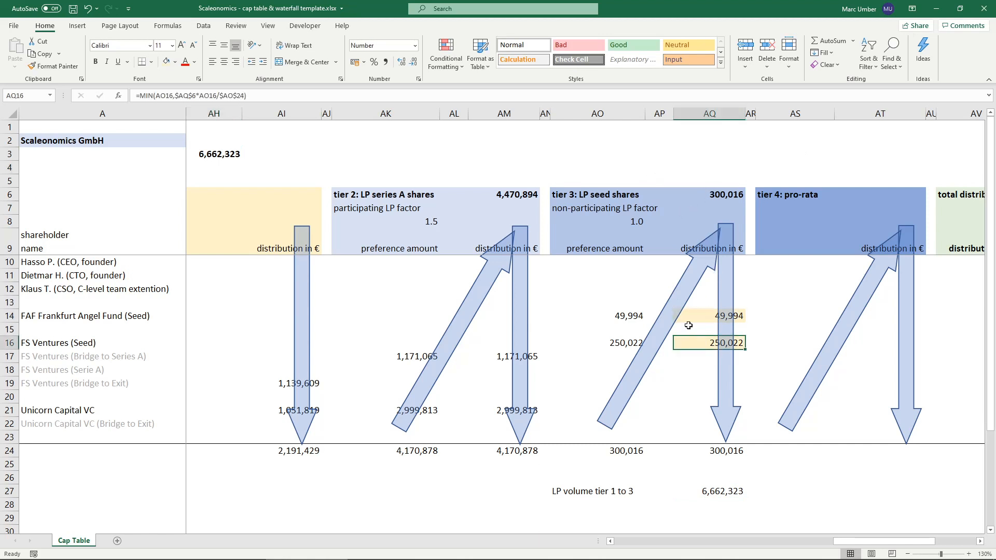
# - Set the net proceeds in AH3 to 6500000 and check the tier 3 available amount and seed distributions
pyautogui.click(216, 154)
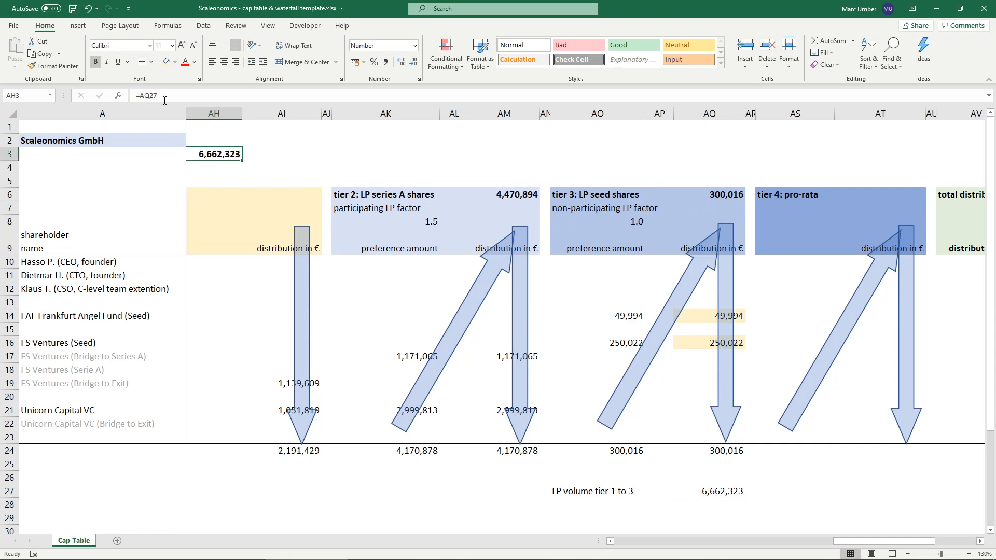
pyautogui.write('6')
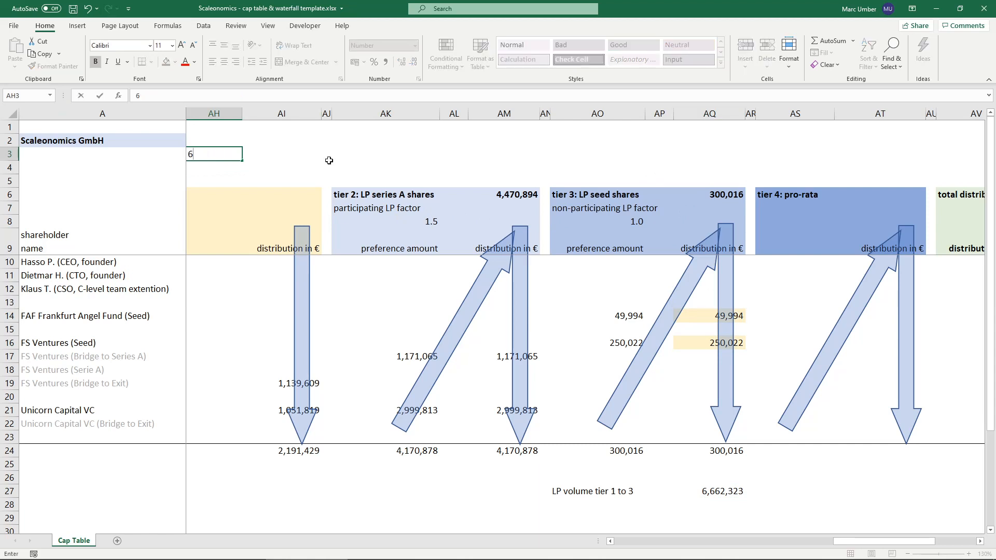
pyautogui.write('500000')
pyautogui.press('Return')
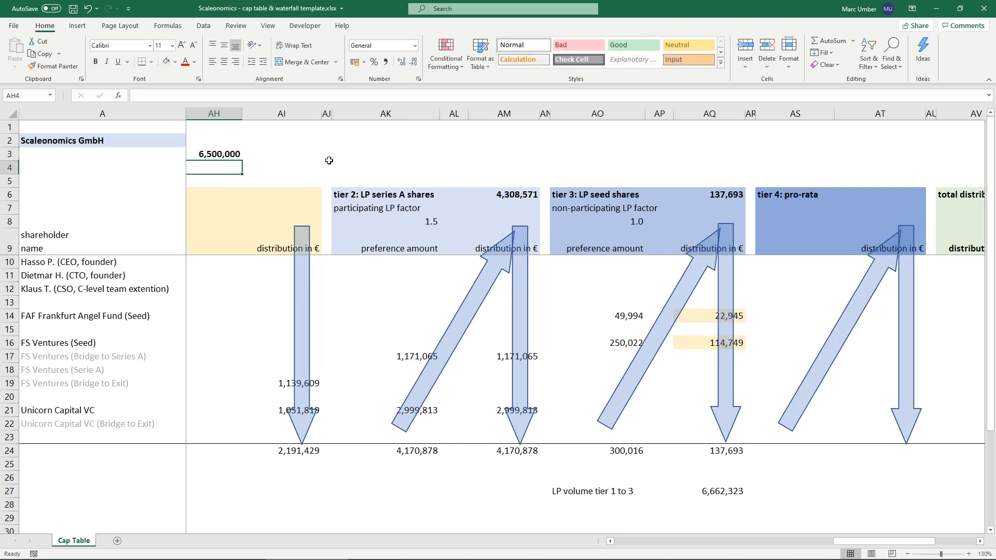
pyautogui.click(231, 152)
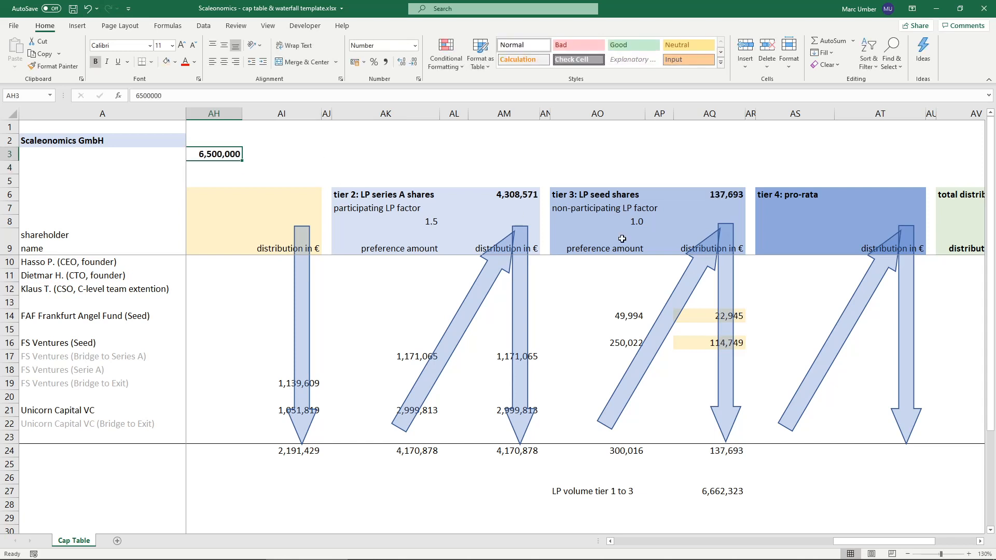
pyautogui.click(564, 197)
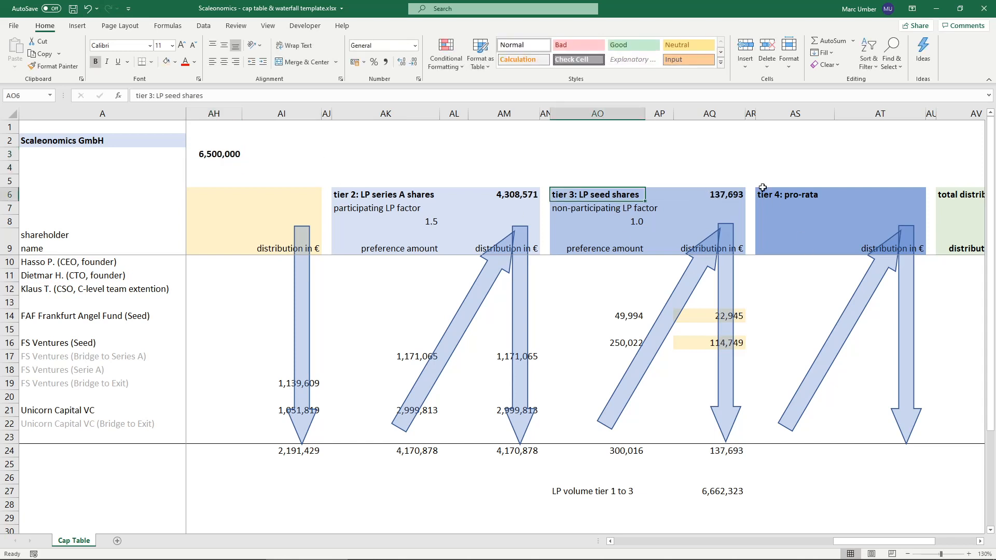
pyautogui.click(719, 194)
pyautogui.click(707, 314)
pyautogui.click(704, 343)
pyautogui.click(718, 193)
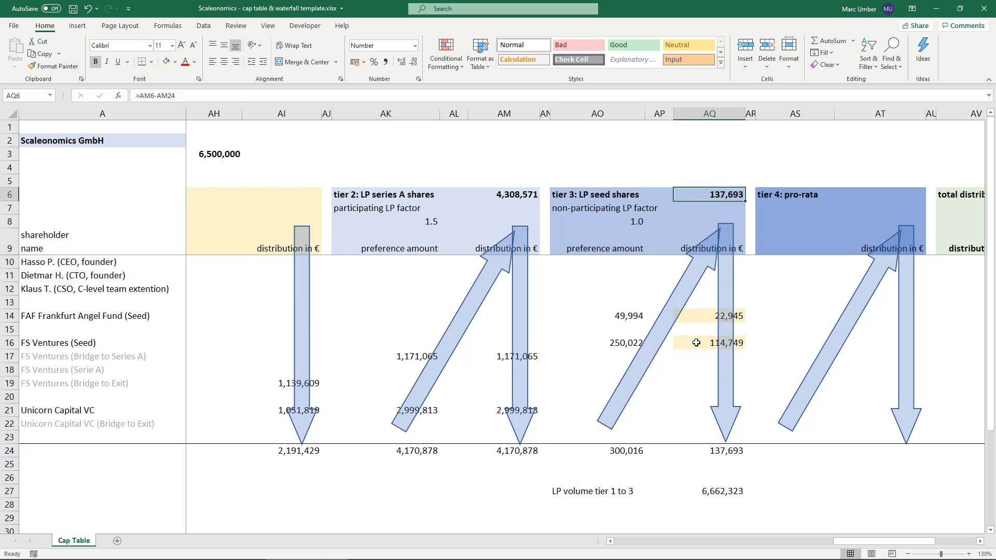
# - Set the net proceeds in AH3 to 30000000
pyautogui.click(196, 152)
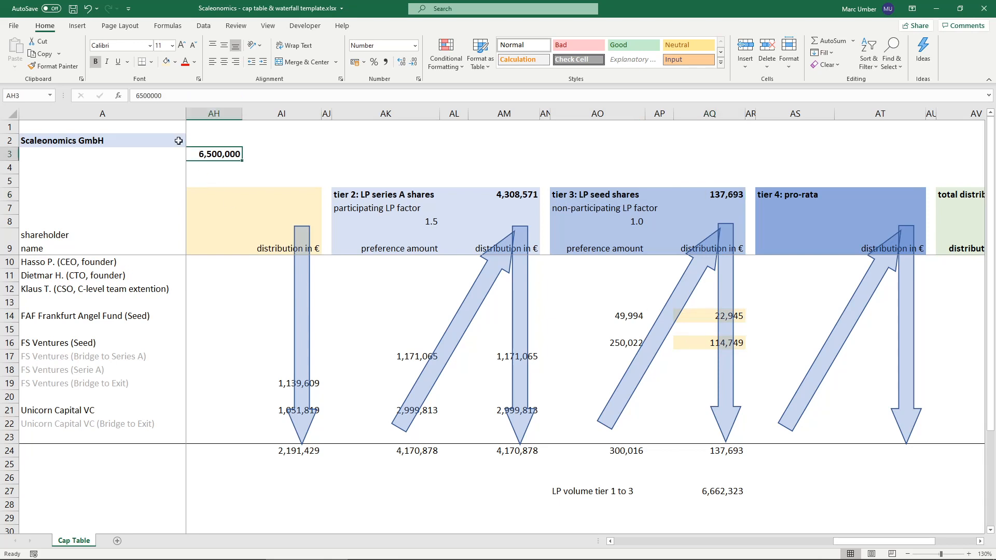
pyautogui.moveTo(143, 96); pyautogui.dragTo(123, 86)
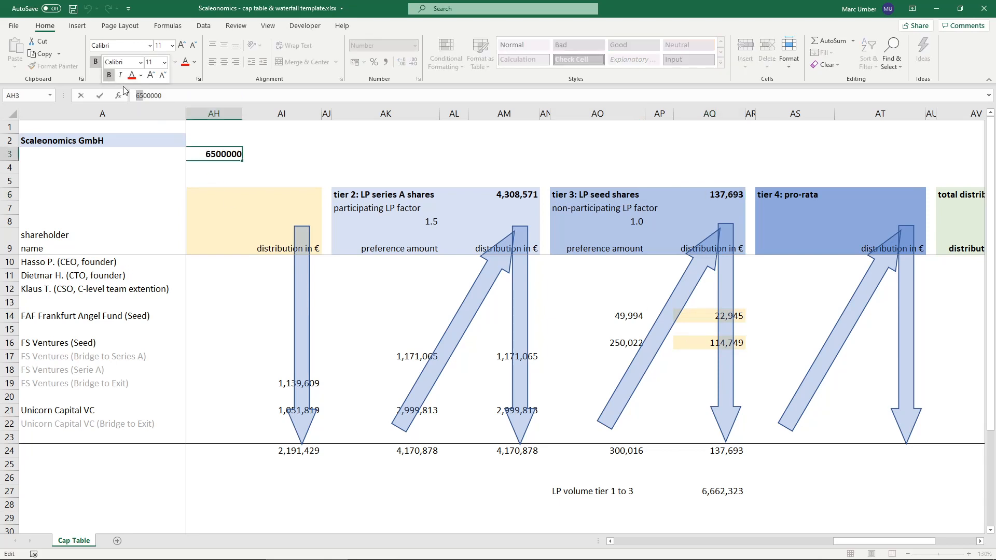
pyautogui.write('30')
pyautogui.hotkey('ctrl', 'Return')
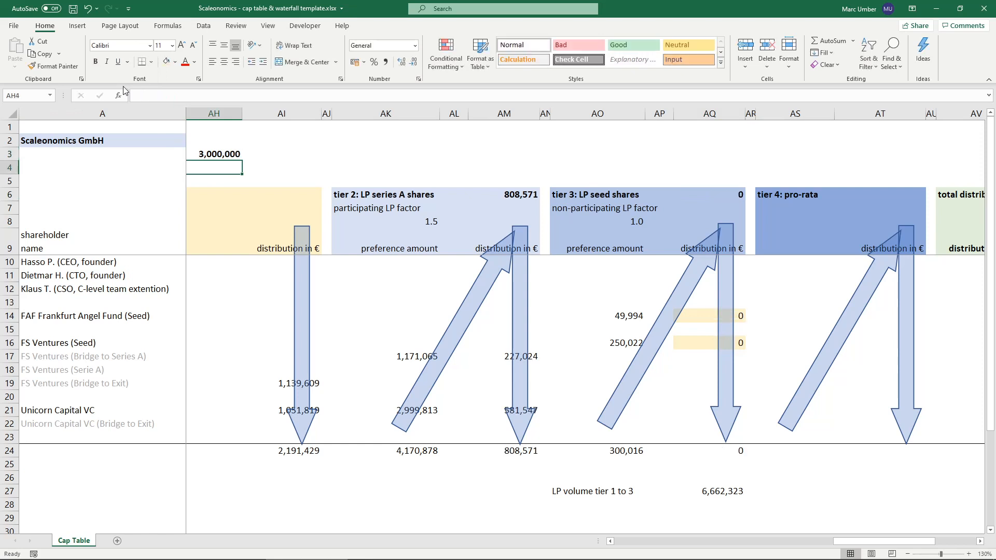
pyautogui.click(137, 94)
pyautogui.write('0')
pyautogui.press('Return')
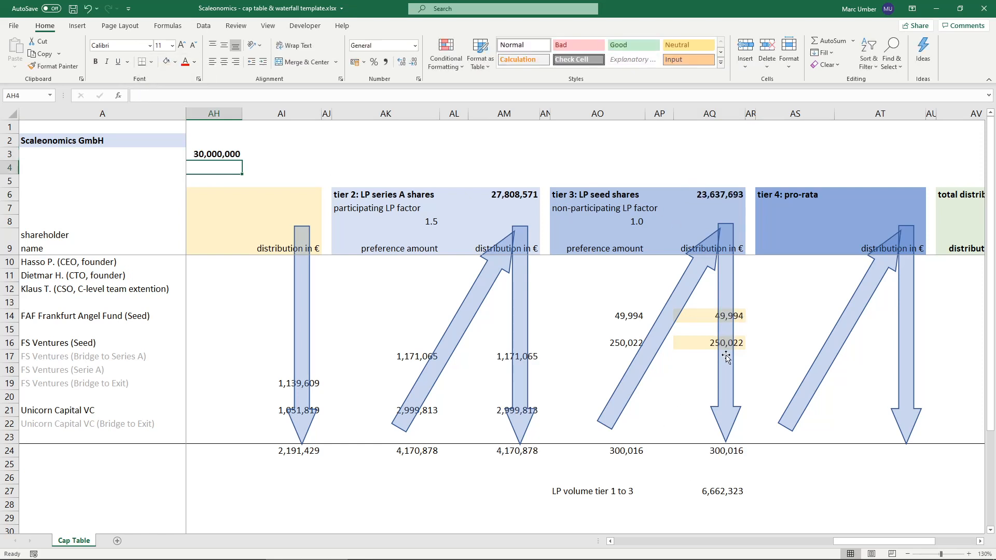
# - Examine the tier 3 seed distributions and their formulas in AQ14 and AQ16 at the current net proceeds
pyautogui.click(700, 314)
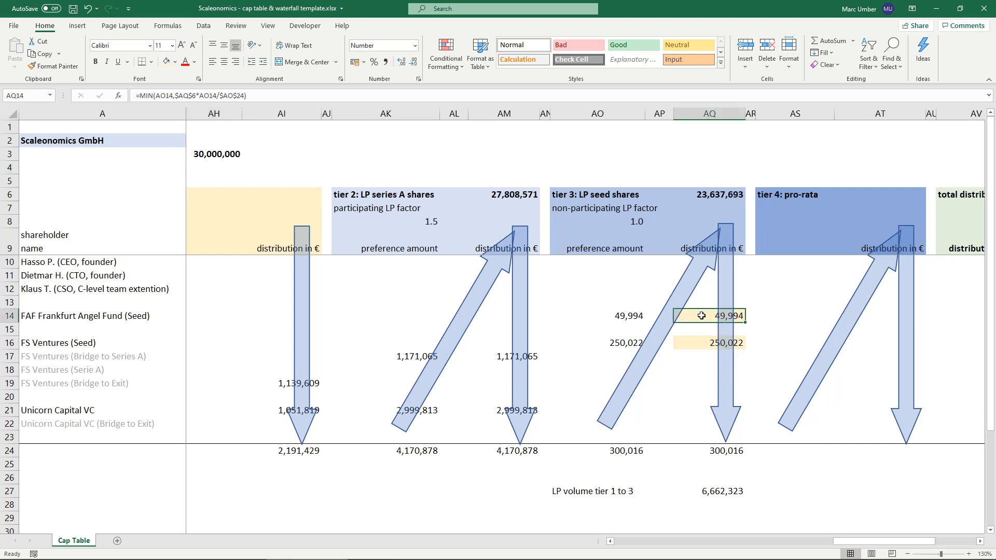
pyautogui.click(695, 345)
pyautogui.click(695, 315)
pyautogui.keyDown('ctrl'); pyautogui.click(697, 344); pyautogui.keyUp('ctrl')
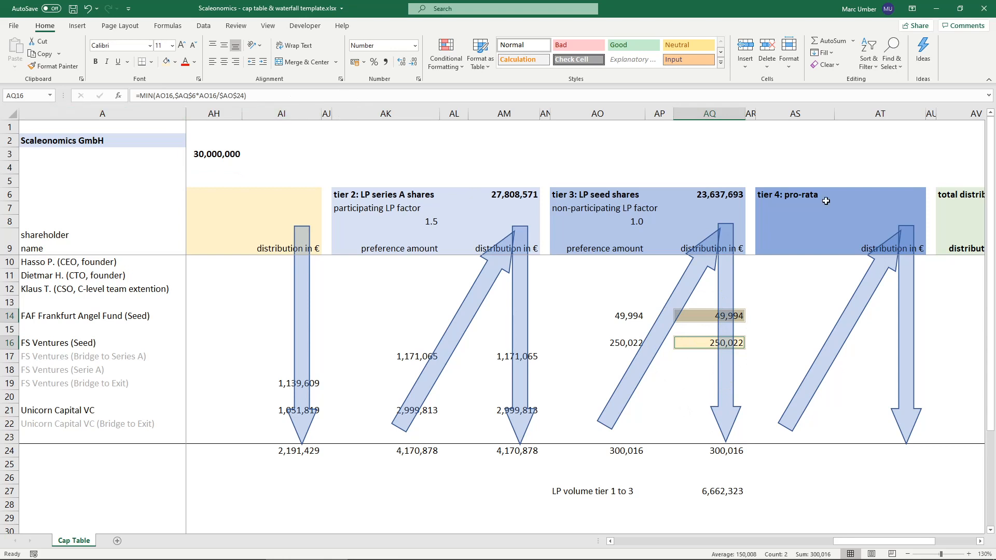
pyautogui.click(692, 320)
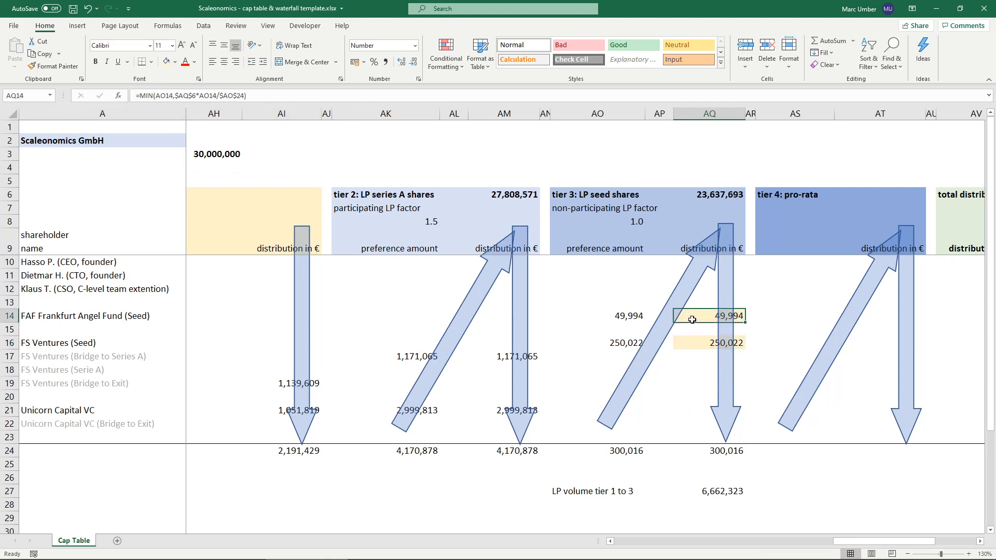
pyautogui.click(695, 344)
pyautogui.click(694, 313)
pyautogui.click(694, 341)
pyautogui.click(695, 315)
# - Calculate the amount available for tier 4 pro-rata in AT6 with =AQ6-AQ24
pyautogui.click(902, 199)
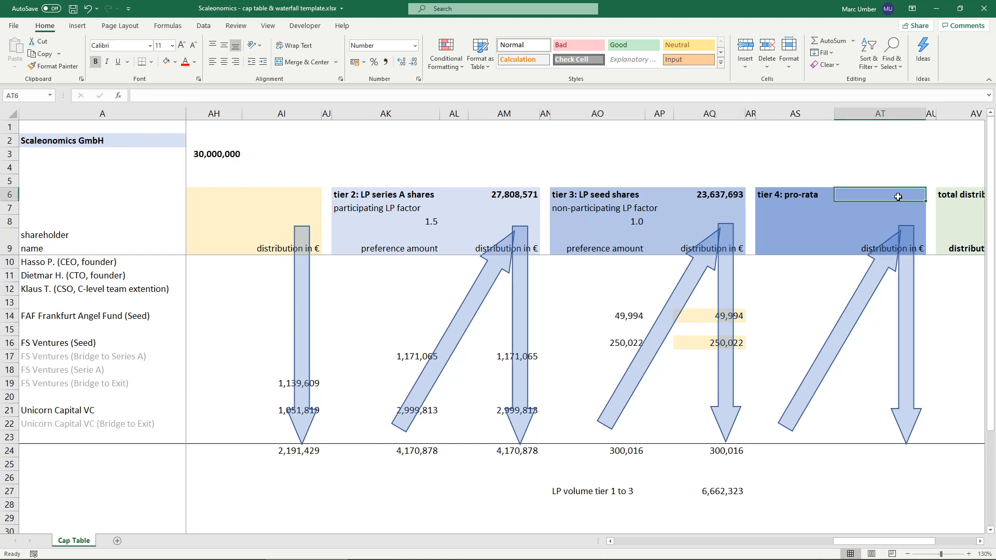
pyautogui.write('=')
pyautogui.click(718, 193)
pyautogui.write('-')
pyautogui.click(719, 451)
pyautogui.press('Return')
# - Link the first founder's tier 4 pro-rata share in AS10 to the ownership percentage with =Z10
pyautogui.click(771, 195)
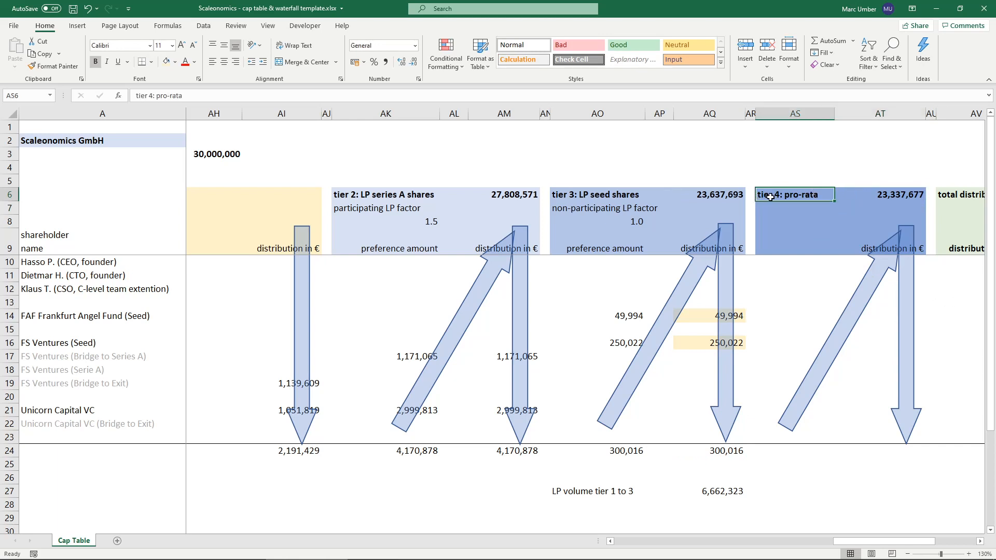
pyautogui.click(803, 262)
pyautogui.write('=')
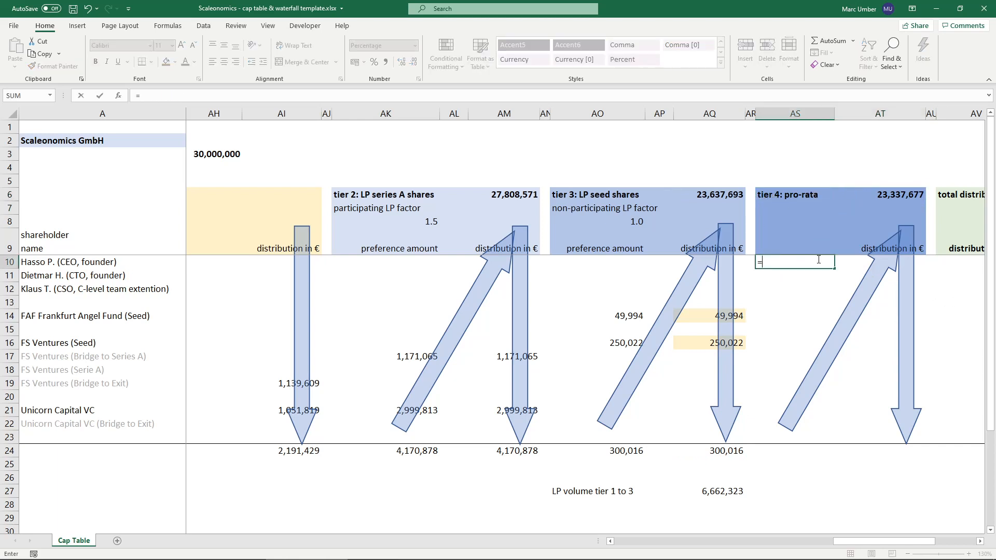
pyautogui.press('Left')
pyautogui.press('Left')
pyautogui.press('Left')
pyautogui.press('Left')
pyautogui.press('Left')
pyautogui.press('Left')
pyautogui.press('Left')
pyautogui.press('Left')
pyautogui.press('Left')
pyautogui.press('Left')
pyautogui.press('Left')
pyautogui.press('Left')
pyautogui.press('Left')
pyautogui.press('Left')
pyautogui.press('Left')
pyautogui.press('Left')
pyautogui.press('Left')
pyautogui.press('Left')
pyautogui.press('Left')
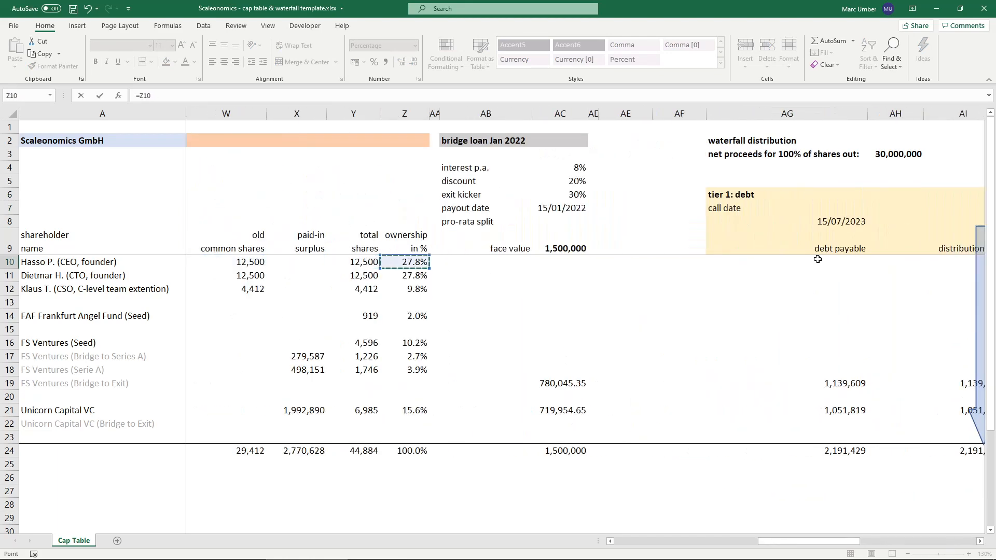
pyautogui.press('Return')
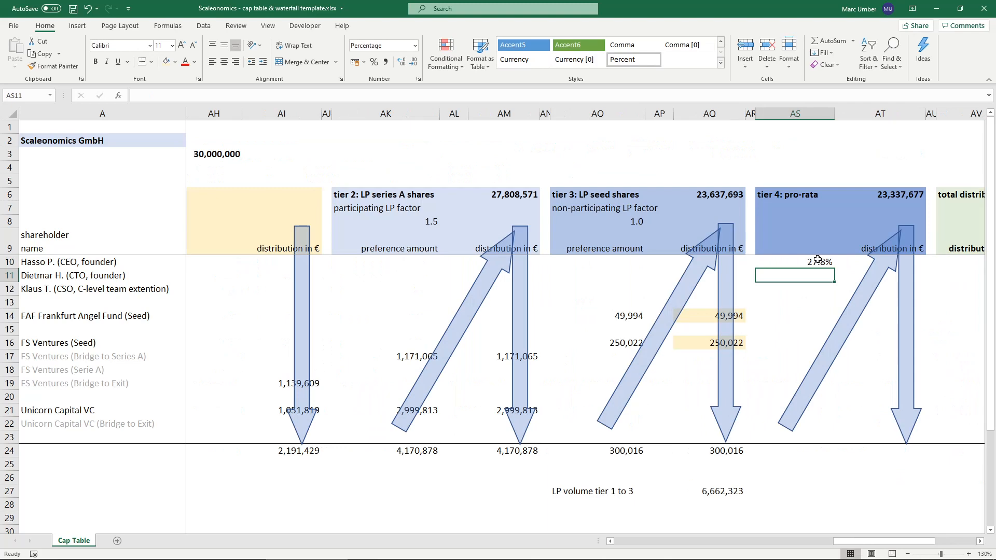
# - Link AS11 to the ownership percentage with =Z11 and fill the formula down to AS22
pyautogui.write('=')
pyautogui.press('Left')
pyautogui.press('Left')
pyautogui.press('Left')
pyautogui.press('Left')
pyautogui.press('Left')
pyautogui.press('Left')
pyautogui.press('Left')
pyautogui.press('Left')
pyautogui.press('Left')
pyautogui.press('Left')
pyautogui.press('Left')
pyautogui.press('Left')
pyautogui.press('Left')
pyautogui.press('Left')
pyautogui.press('Left')
pyautogui.press('Left')
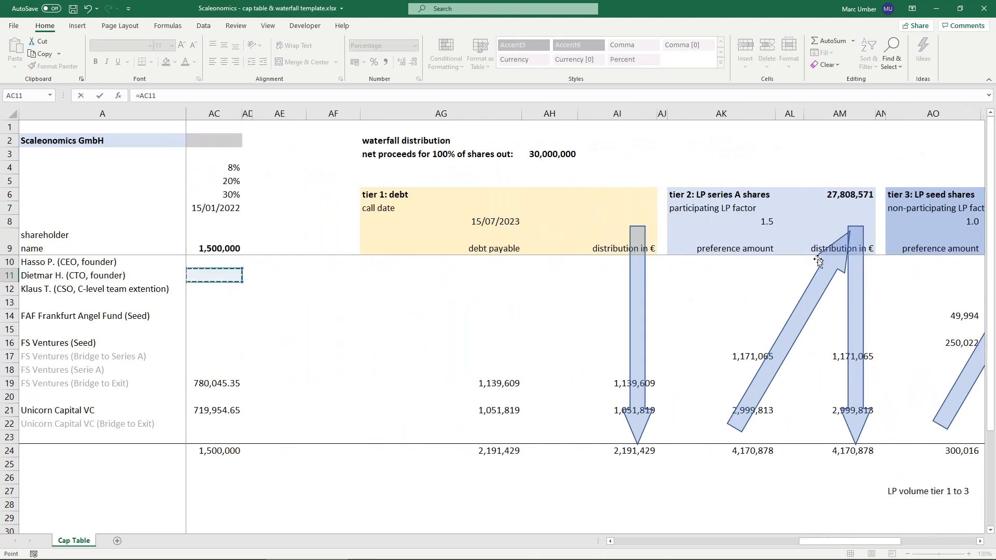
pyautogui.press('Left')
pyautogui.press('Left')
pyautogui.press('Left')
pyautogui.press('Return')
pyautogui.press('Up')
pyautogui.moveTo(834, 282); pyautogui.dragTo(810, 429)
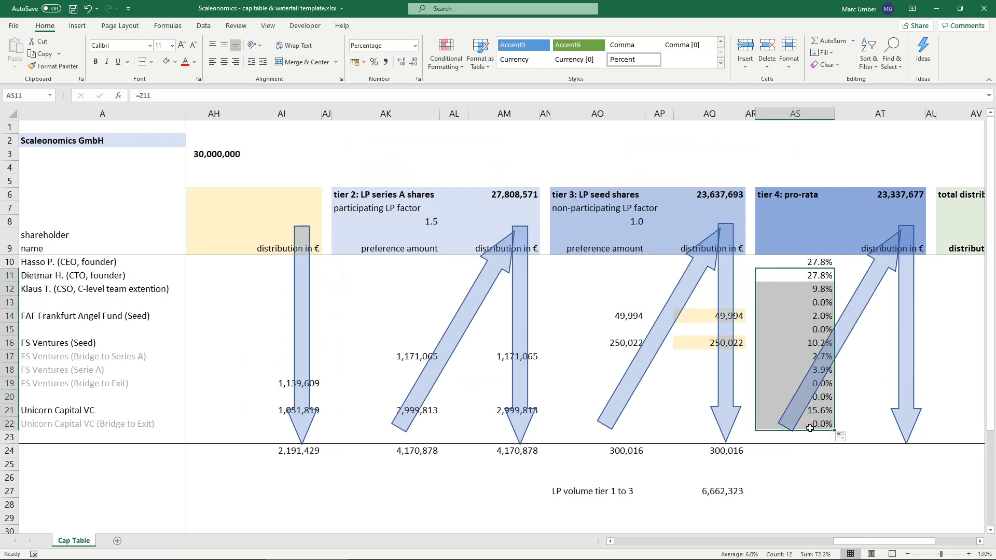
# - Clear the zero-percent cells AS13, AS15, AS19, AS20 and AS22 in the tier 4 ownership column
pyautogui.keyDown('ctrl'); pyautogui.click(823, 397); pyautogui.keyUp('ctrl')
pyautogui.keyDown('ctrl'); pyautogui.click(824, 384); pyautogui.keyUp('ctrl')
pyautogui.keyDown('ctrl'); pyautogui.click(799, 334); pyautogui.keyUp('ctrl')
pyautogui.keyDown('ctrl'); pyautogui.click(802, 302); pyautogui.keyUp('ctrl')
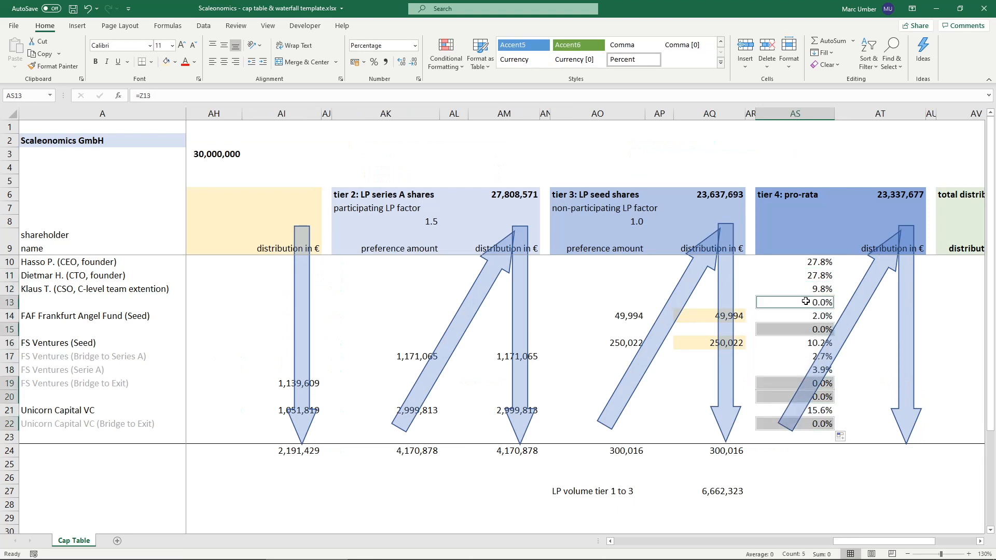
pyautogui.press('Delete')
pyautogui.click(788, 368)
pyautogui.click(796, 265)
# - Total the tier 4 ownership percentages in AS24 with =SUM(AS10:AS23)
pyautogui.click(812, 454)
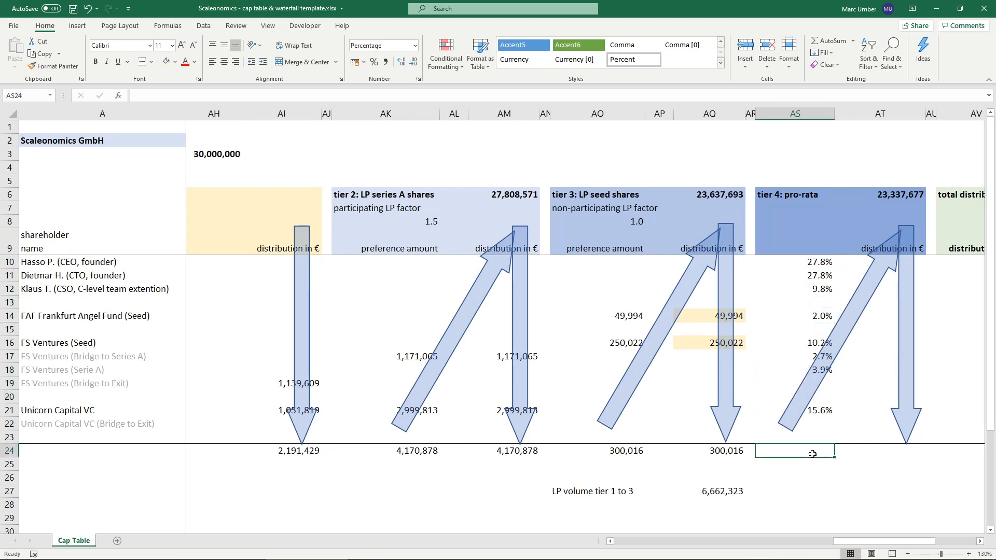
pyautogui.write('=SUM(')
pyautogui.press('Up')
pyautogui.hotkey('shift', 'Up')
pyautogui.hotkey('shift', 'Up')
pyautogui.hotkey('shift', 'Up')
pyautogui.hotkey('shift', 'Up')
pyautogui.hotkey('shift', 'Up')
pyautogui.hotkey('shift', 'Up')
pyautogui.hotkey('shift', 'Up')
pyautogui.hotkey('shift', 'Up')
pyautogui.hotkey('shift', 'Up')
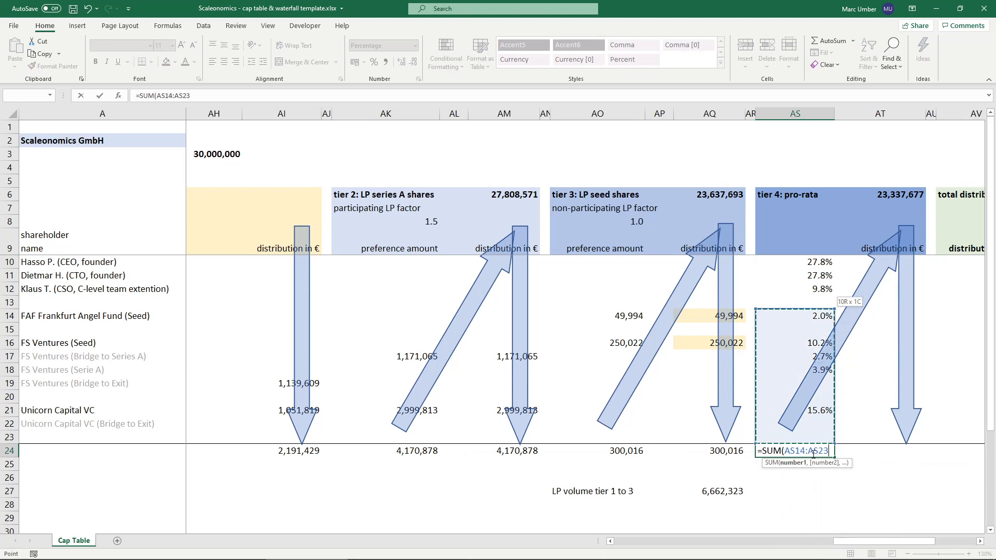
pyautogui.hotkey('shift', 'Up')
pyautogui.hotkey('shift', 'Up')
pyautogui.hotkey('shift', 'Up')
pyautogui.hotkey('shift', 'Up')
pyautogui.hotkey('ctrl', 'Return')
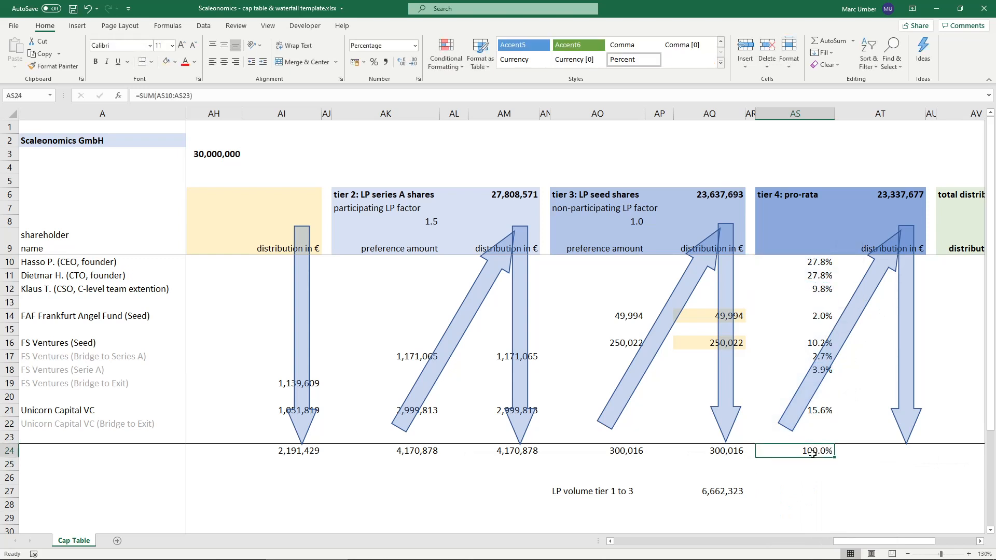
# - Calculate the first founder's pro-rata distribution in AT10 with =$AT$6*AS10
pyautogui.click(813, 268)
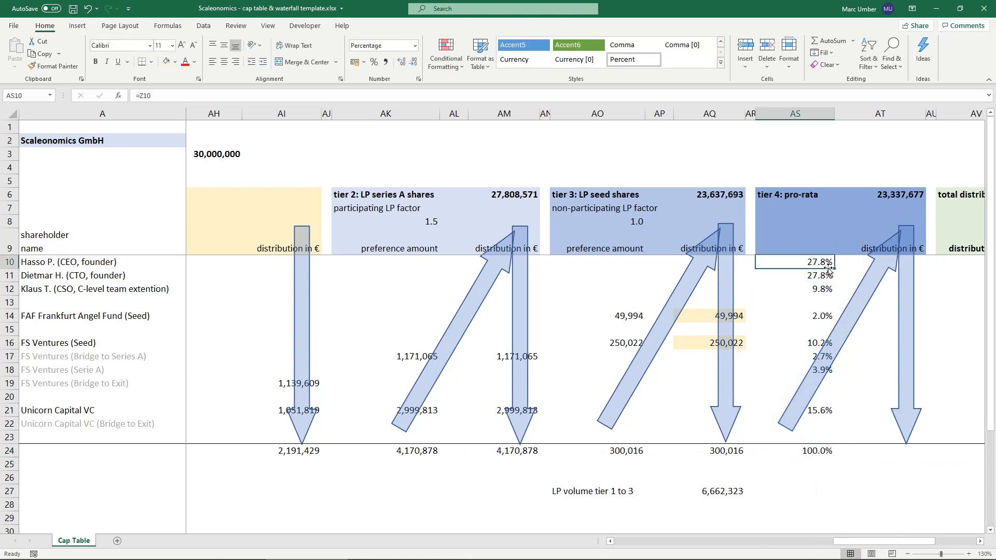
pyautogui.press('Right')
pyautogui.write('=')
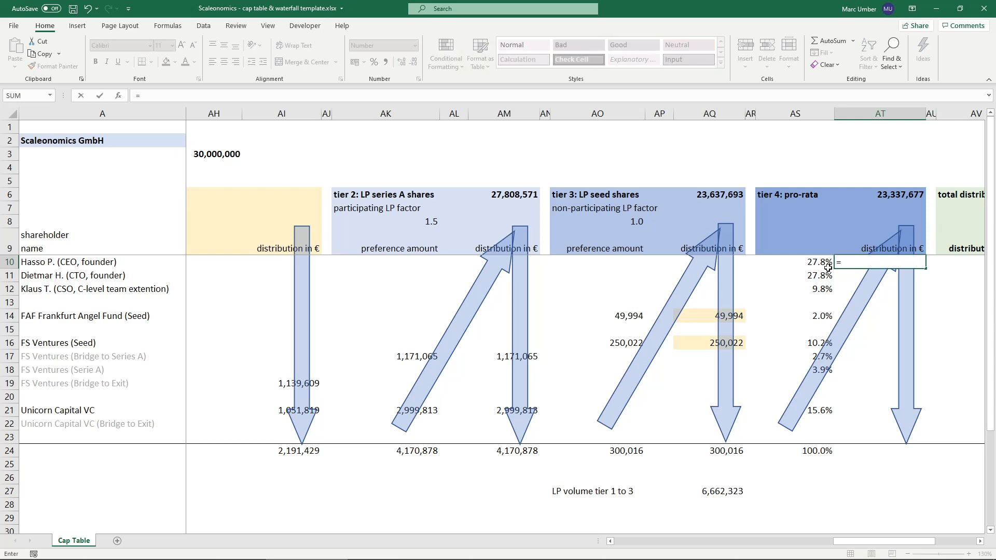
pyautogui.click(896, 195)
pyautogui.press('F4')
pyautogui.write('*')
pyautogui.press('Left')
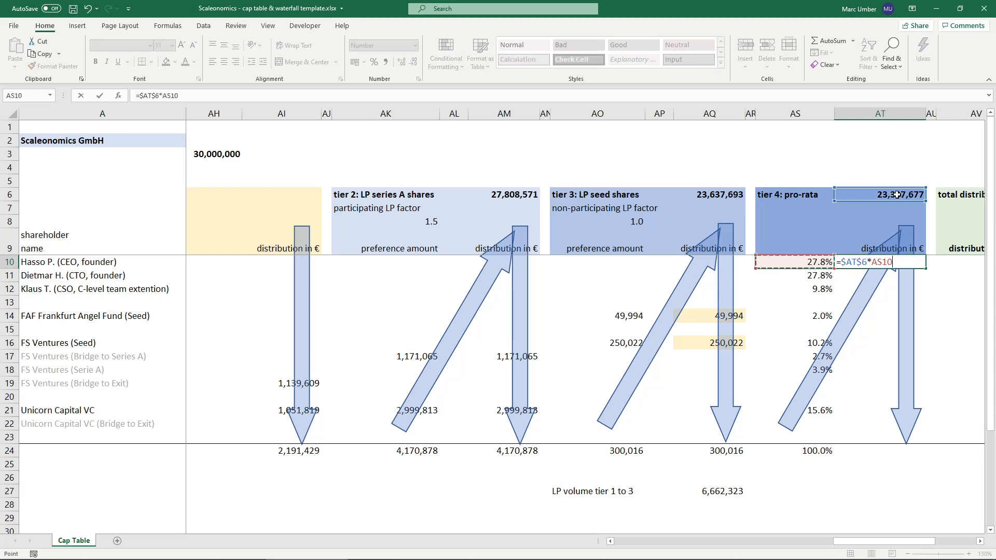
pyautogui.press('Return')
pyautogui.press('Up')
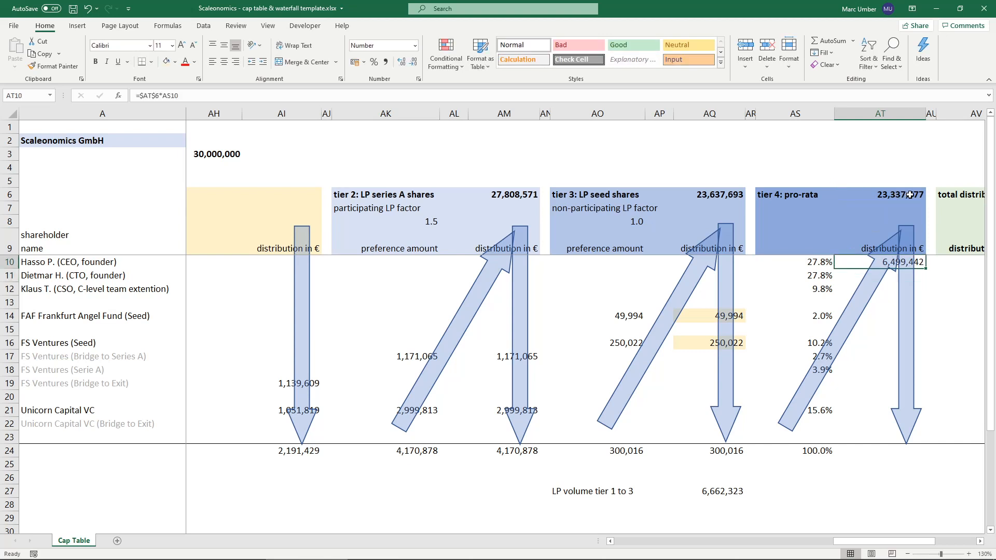
# - Calculate the pro-rata distribution in AT11 with =$AT$6*AS11 and fill it down to AT21
pyautogui.click(917, 276)
pyautogui.write('=')
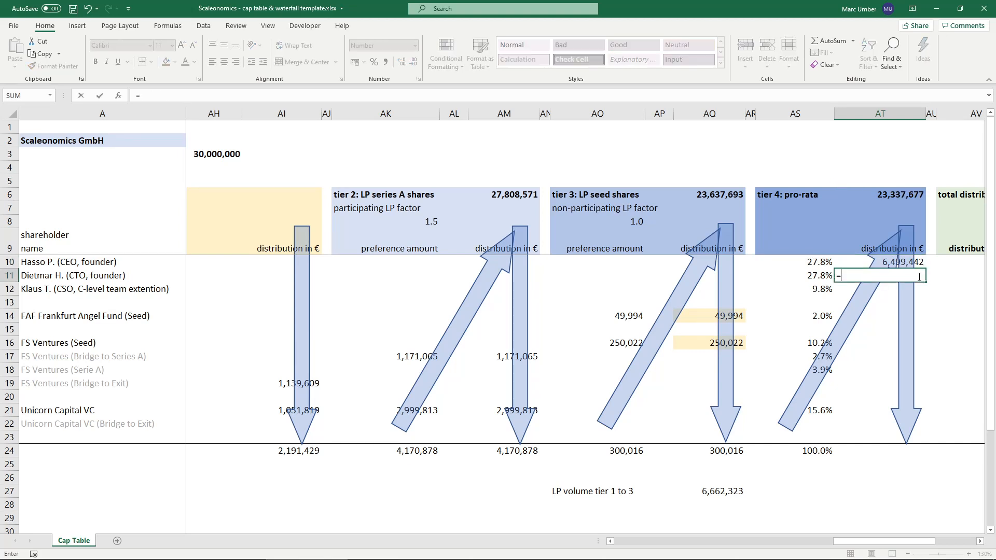
pyautogui.click(891, 193)
pyautogui.press('F4')
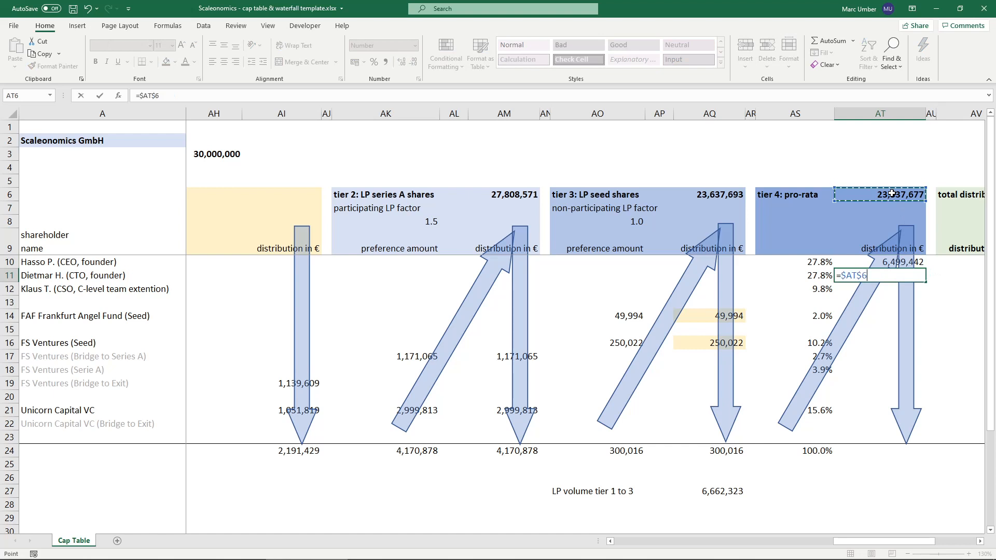
pyautogui.write('*')
pyautogui.click(803, 280)
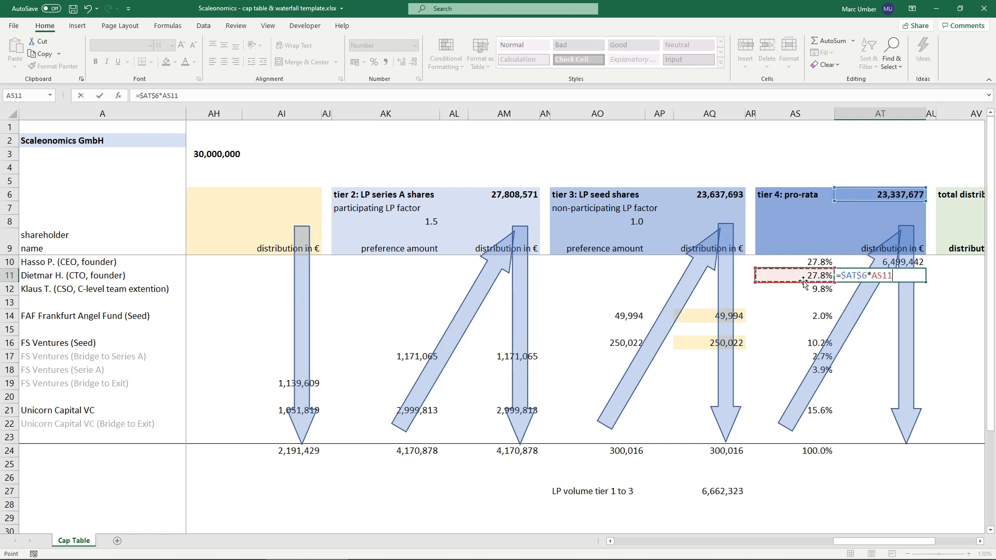
pyautogui.press('Return')
pyautogui.press('Up')
pyautogui.moveTo(926, 283); pyautogui.dragTo(925, 415)
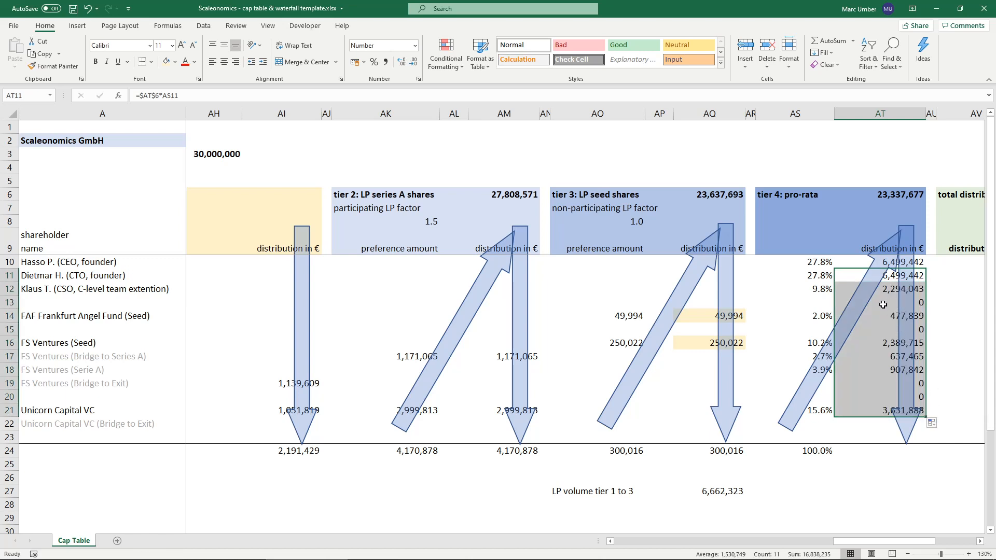
# - Clear the zero distribution cells AT13, AT15, AT19 and AT20 in tier 4
pyautogui.click(883, 304)
pyautogui.press('Delete')
pyautogui.click(877, 332)
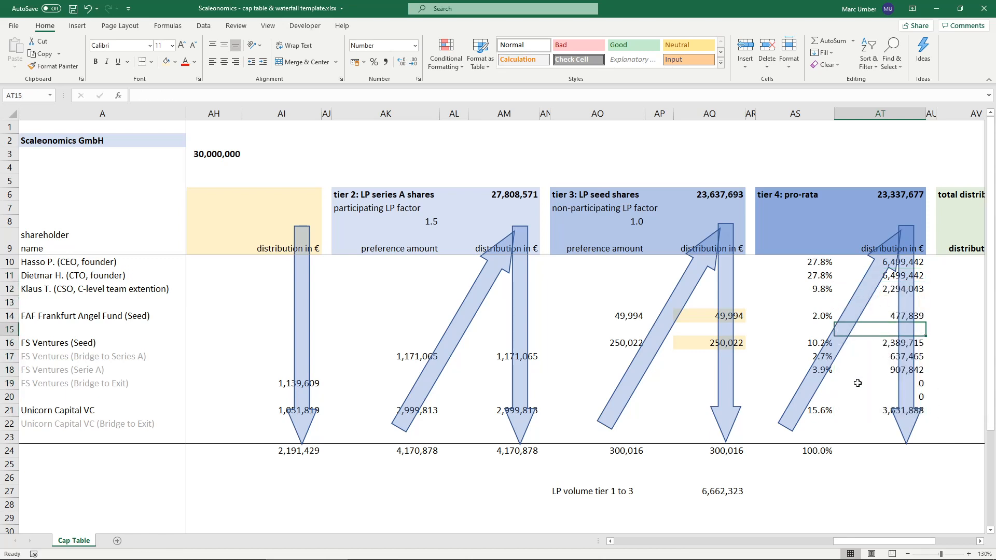
pyautogui.press('Delete')
pyautogui.moveTo(857, 384); pyautogui.dragTo(861, 398)
pyautogui.press('Delete')
# - Total the tier 4 distributions in AT24 with =SUM(AT10:AT23)
pyautogui.click(882, 448)
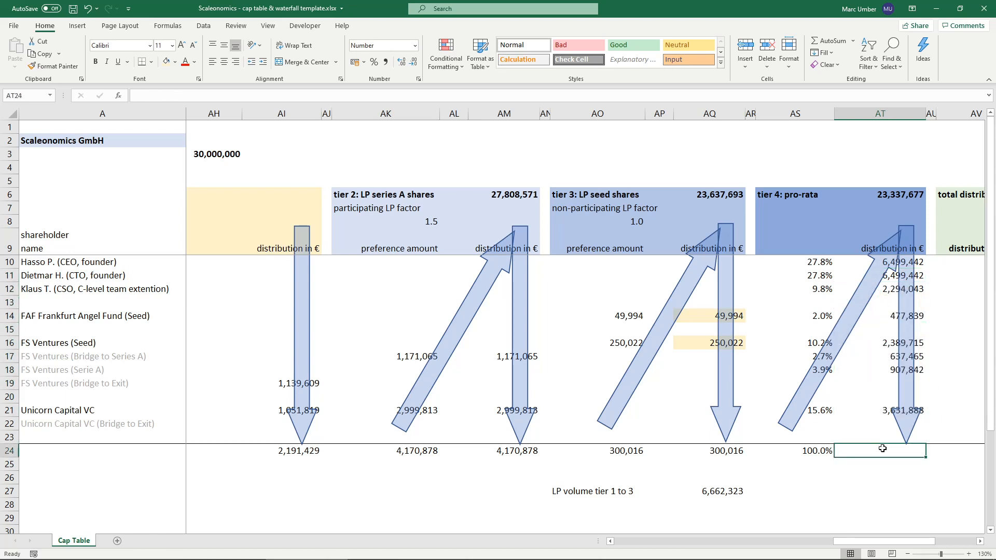
pyautogui.write('=sum(')
pyautogui.press('Up')
pyautogui.hotkey('shift', 'Up')
pyautogui.hotkey('shift', 'Up')
pyautogui.hotkey('shift', 'Up')
pyautogui.hotkey('shift', 'Up')
pyautogui.hotkey('shift', 'Up')
pyautogui.hotkey('shift', 'Up')
pyautogui.hotkey('shift', 'Up')
pyautogui.hotkey('shift', 'Up')
pyautogui.hotkey('shift', 'Up')
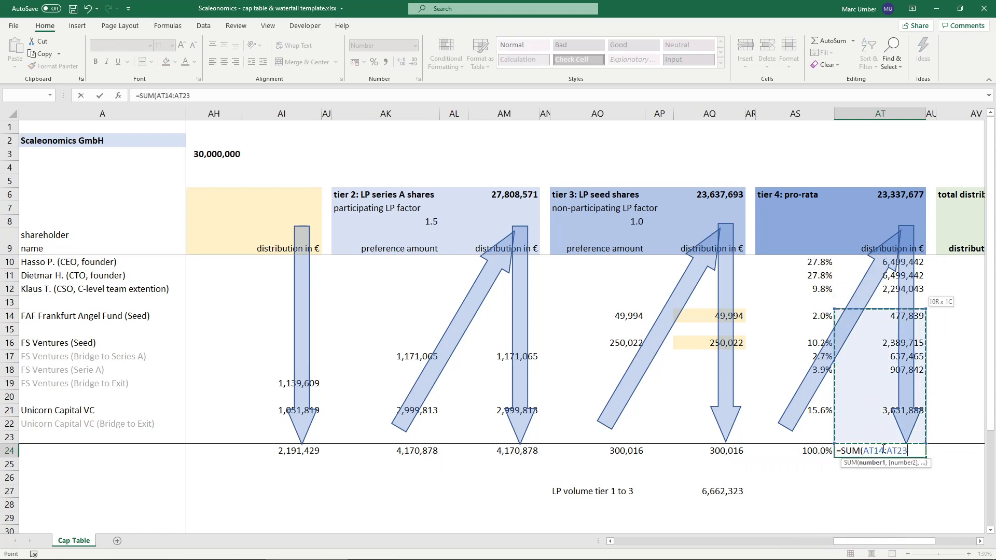
pyautogui.hotkey('shift', 'Up')
pyautogui.hotkey('shift', 'Up')
pyautogui.hotkey('shift', 'Up')
pyautogui.hotkey('shift', 'Up')
pyautogui.press('Return')
pyautogui.click(882, 449)
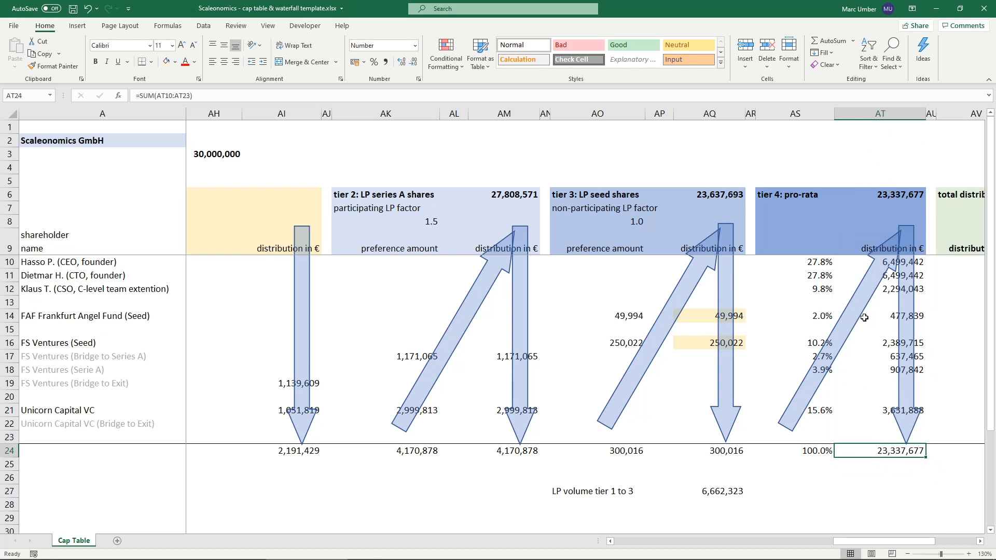
# - Check the angel fund's tier 4 distribution in AT14 and open its tier 3 distribution formula in AQ14 for editing
pyautogui.click(890, 315)
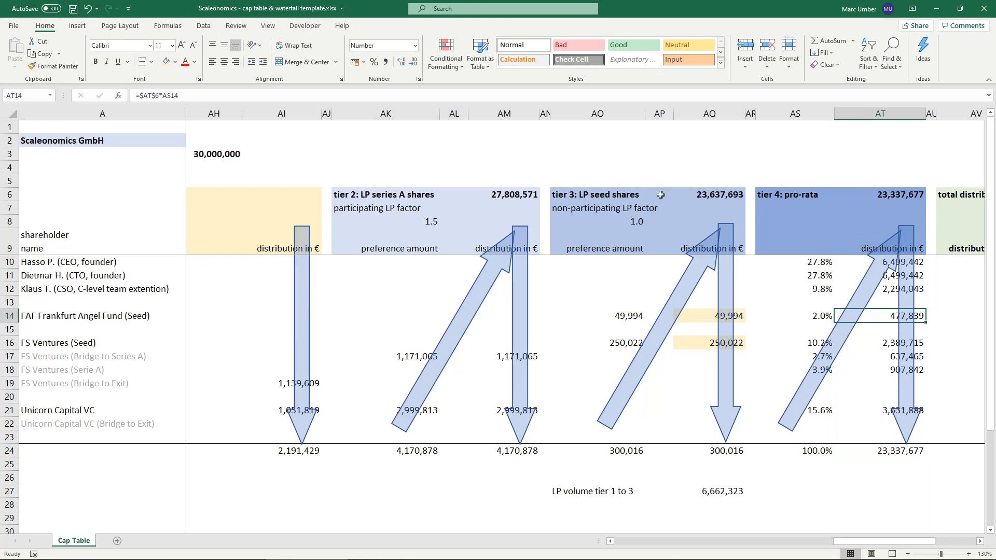
pyautogui.click(703, 316)
pyautogui.doubleClick(703, 316)
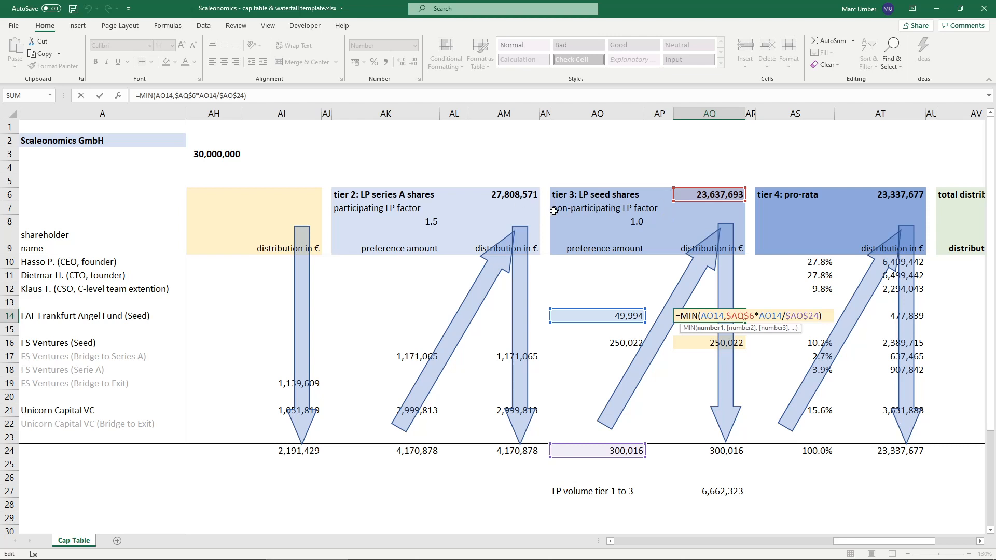
pyautogui.click(688, 315)
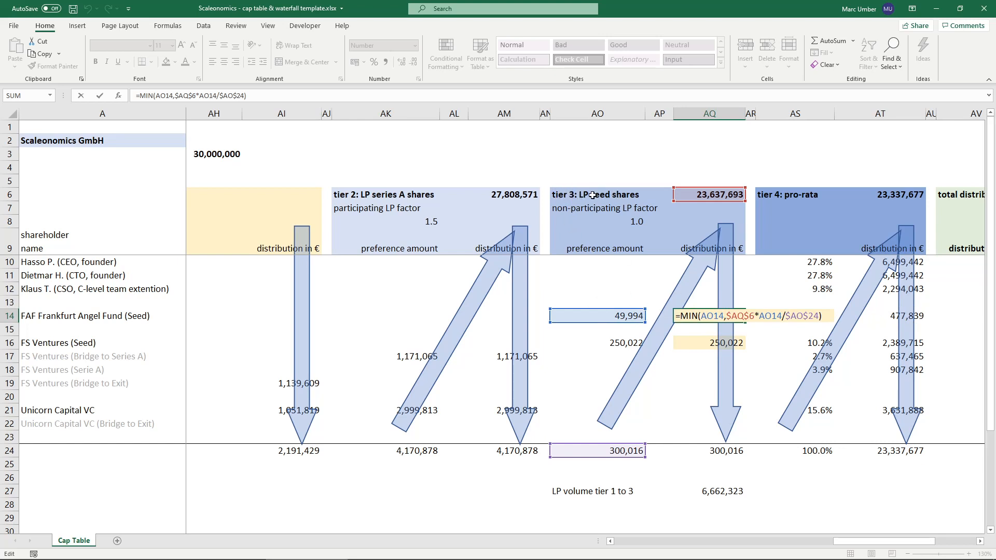
# - Subtract the angel fund's tier 4 distribution from its tier 3 distribution in AQ14 with =MIN(AO14,$AQ$6*AO14/$AO$24)-AT14
pyautogui.click(362, 97)
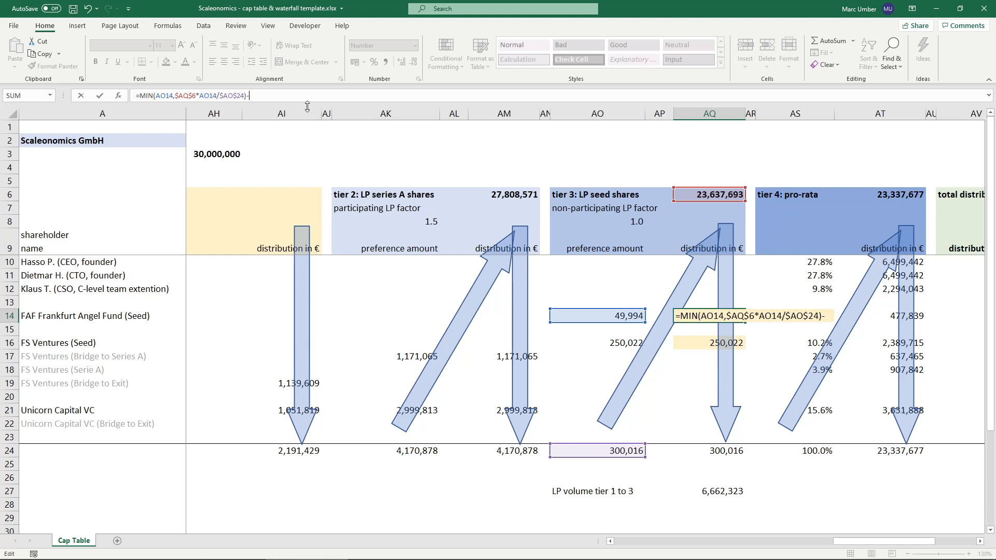
pyautogui.click(883, 317)
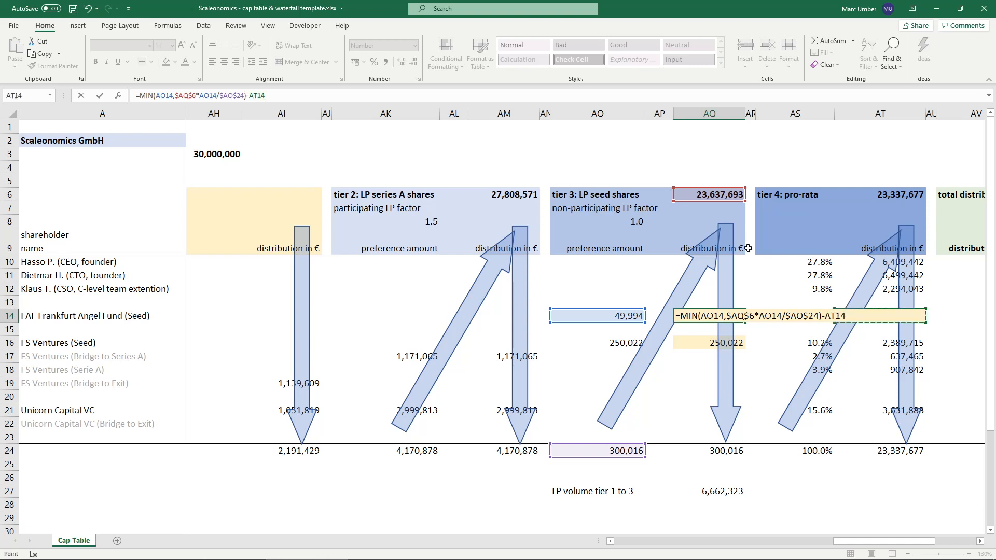
pyautogui.click(274, 95)
pyautogui.hotkey('ctrl', 'Return')
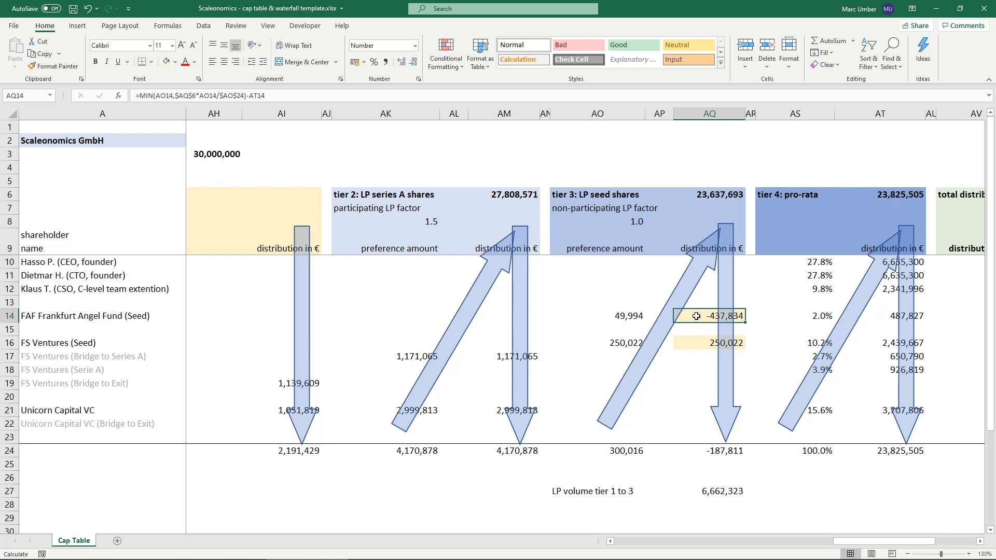
pyautogui.click(605, 316)
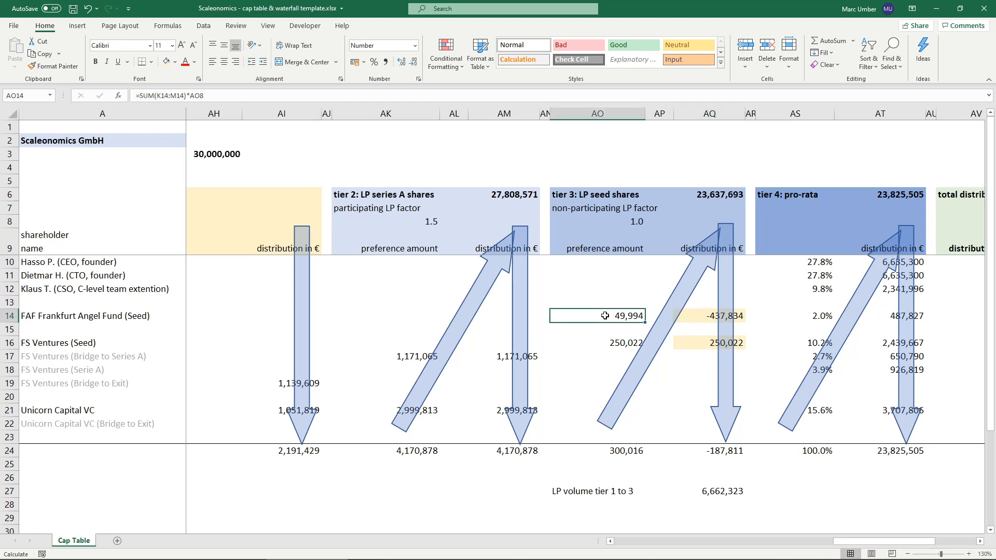
# - Floor the AQ14 distribution at zero by wrapping it as =MAX(MIN(AO14,$AQ$6*AO14/$AO$24)-AT14,0)
pyautogui.doubleClick(690, 316)
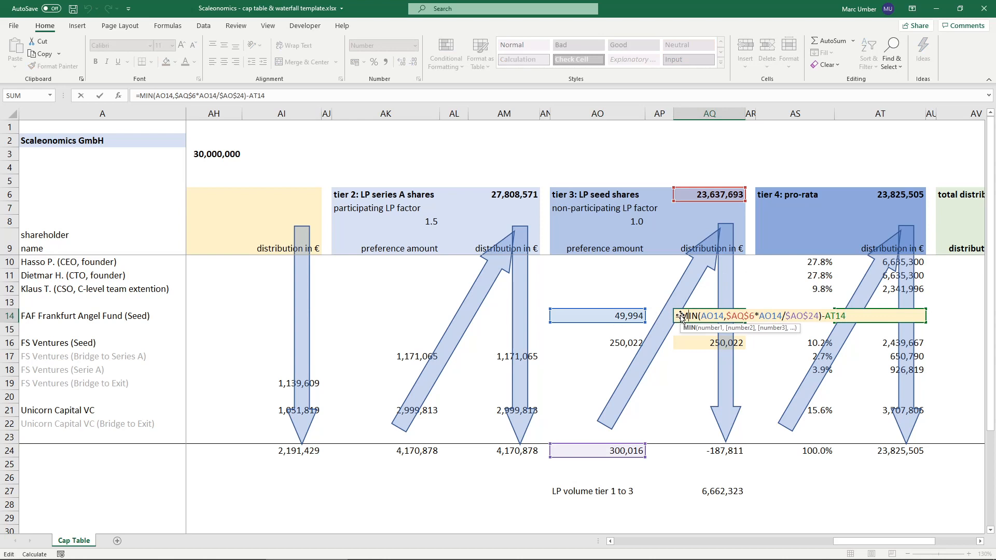
pyautogui.click(681, 316)
pyautogui.write('max(')
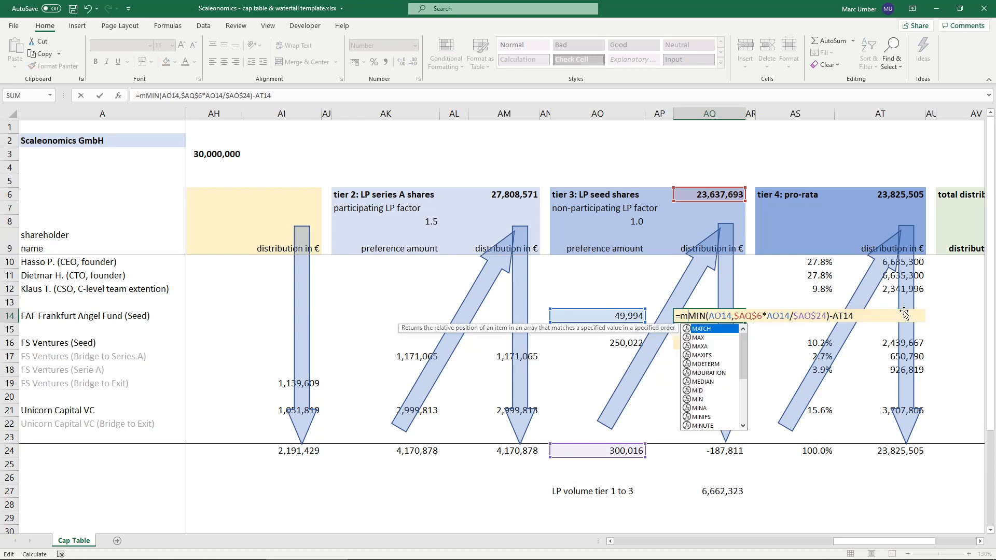
pyautogui.click(328, 96)
pyautogui.write(',')
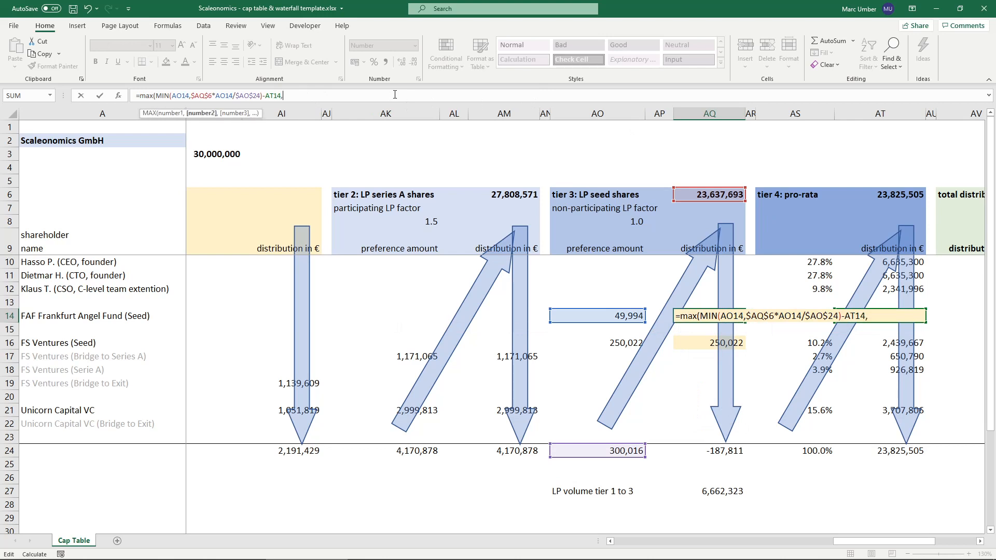
pyautogui.moveTo(157, 96); pyautogui.dragTo(263, 96)
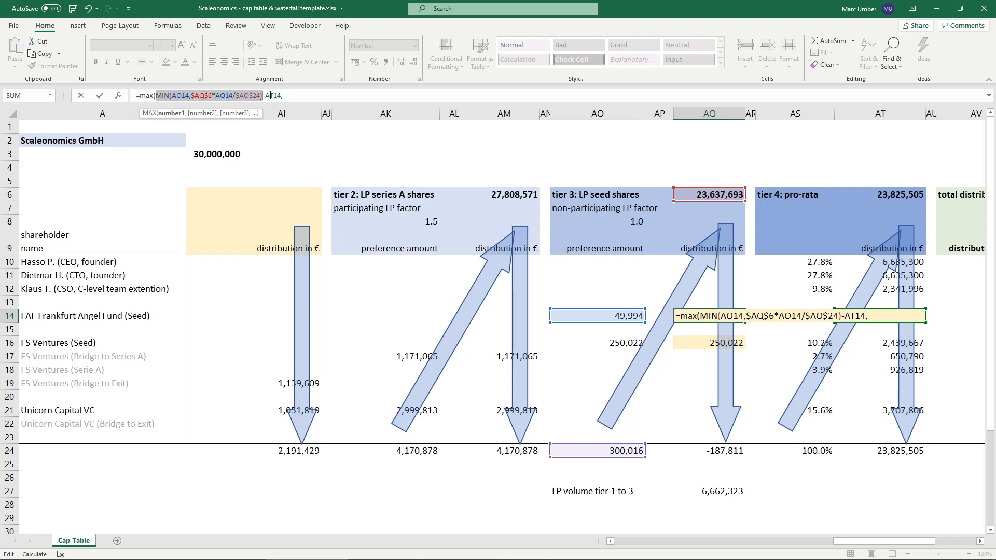
pyautogui.moveTo(265, 96); pyautogui.dragTo(281, 95)
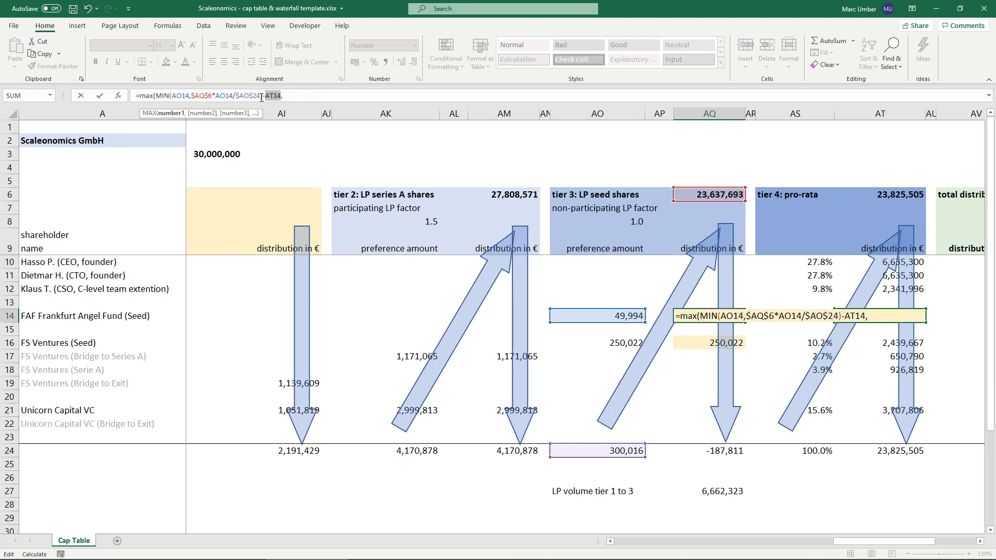
pyautogui.click(318, 92)
pyautogui.write('0)')
pyautogui.hotkey('ctrl', 'Return')
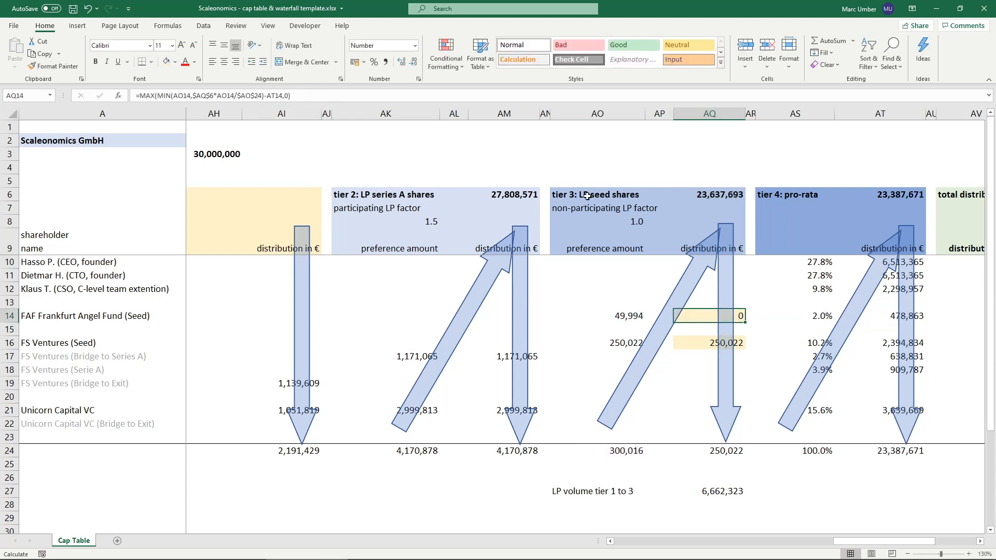
# - Copy the non-participating distribution formula from AQ14 to the FS Ventures seed row in AQ16
pyautogui.doubleClick(696, 316)
pyautogui.press('Escape')
pyautogui.hotkey('ctrl', 'c')
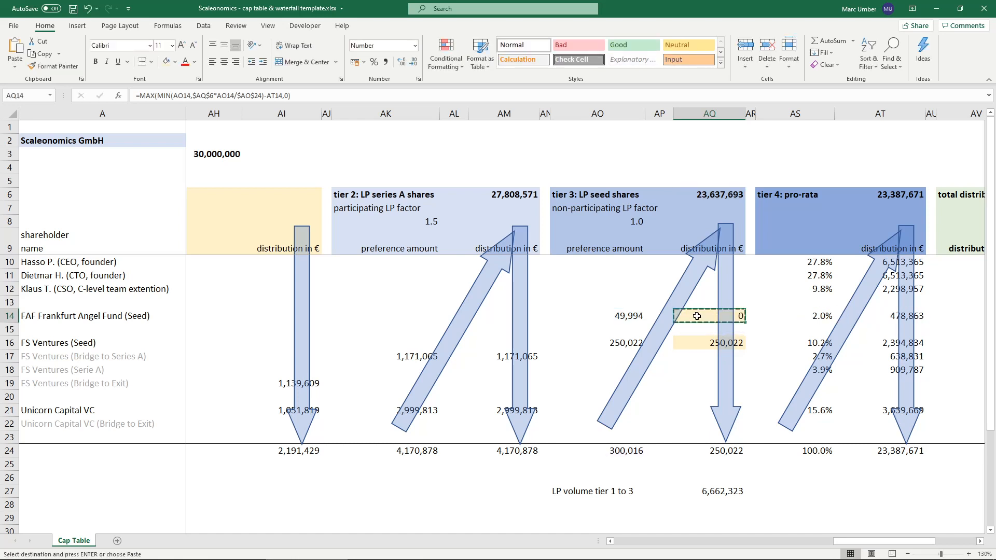
pyautogui.click(703, 345)
pyautogui.hotkey('ctrl', 'v')
pyautogui.press('Escape')
# - Examine the formula references in AQ16 and compare the two tier 3 seed distributions in AQ14 and AQ16
pyautogui.doubleClick(699, 343)
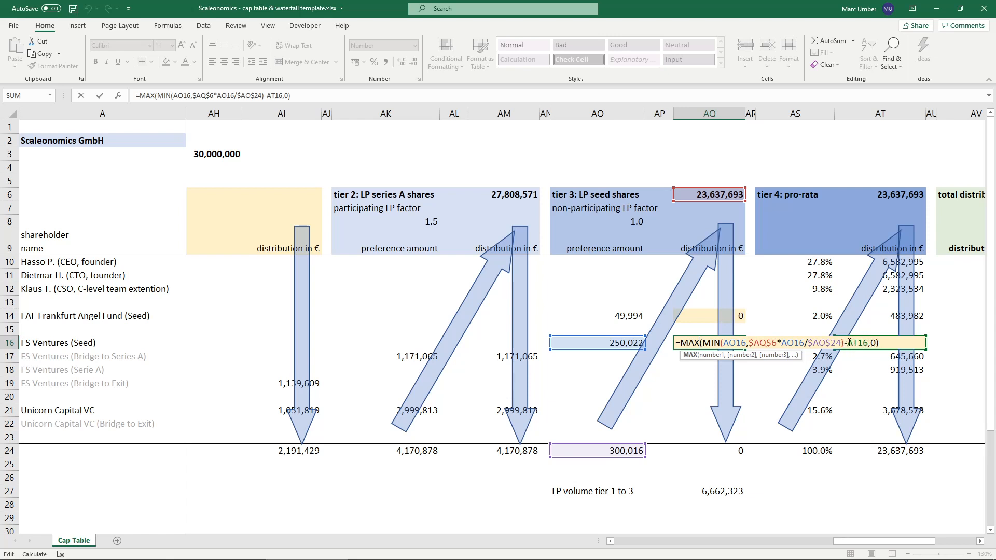
pyautogui.hotkey('ctrl', 'Return')
pyautogui.doubleClick(687, 343)
pyautogui.press('Escape')
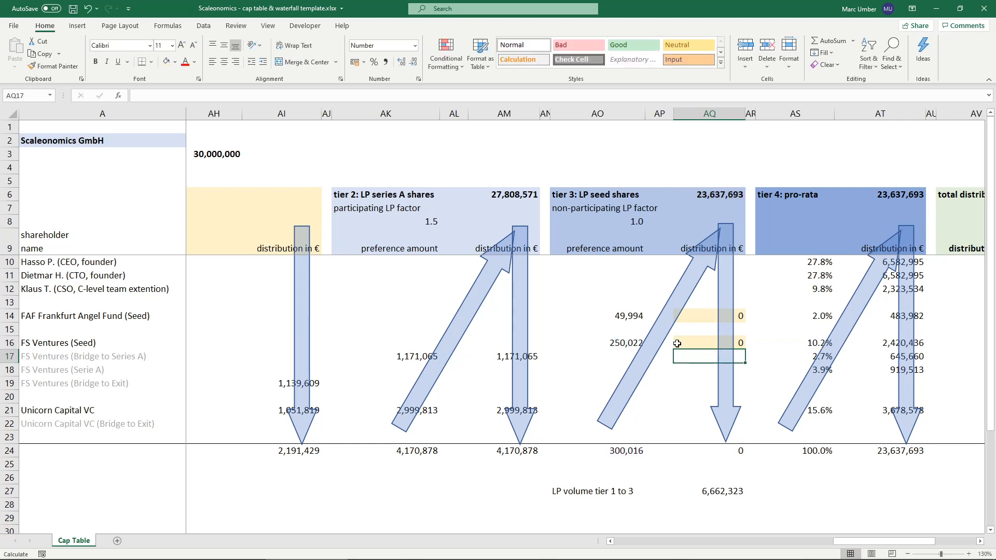
pyautogui.click(696, 314)
pyautogui.click(700, 344)
pyautogui.click(694, 313)
pyautogui.click(697, 340)
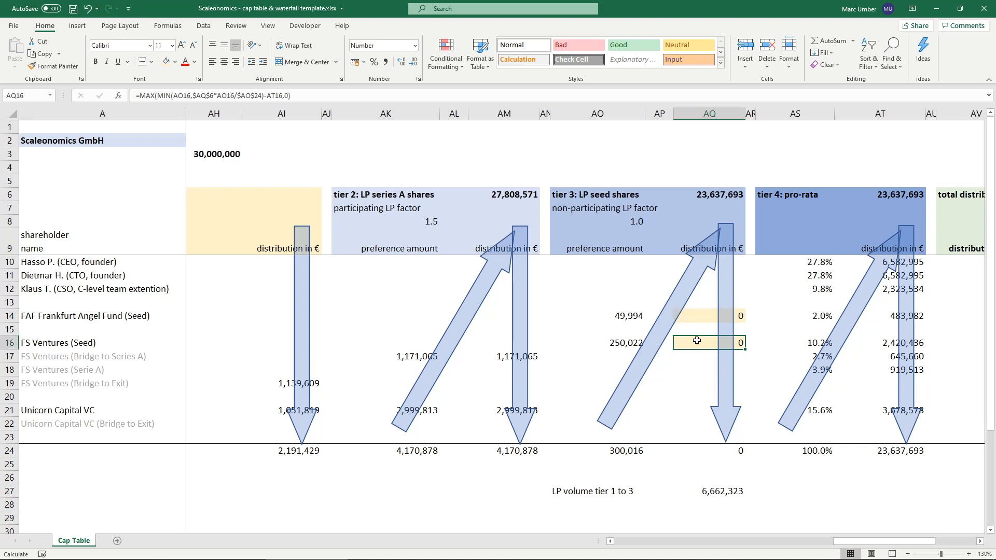
# - Add two check labels below the LP volume row: the angel investor's first name in AO28 and FS VC in AO29
pyautogui.click(720, 505)
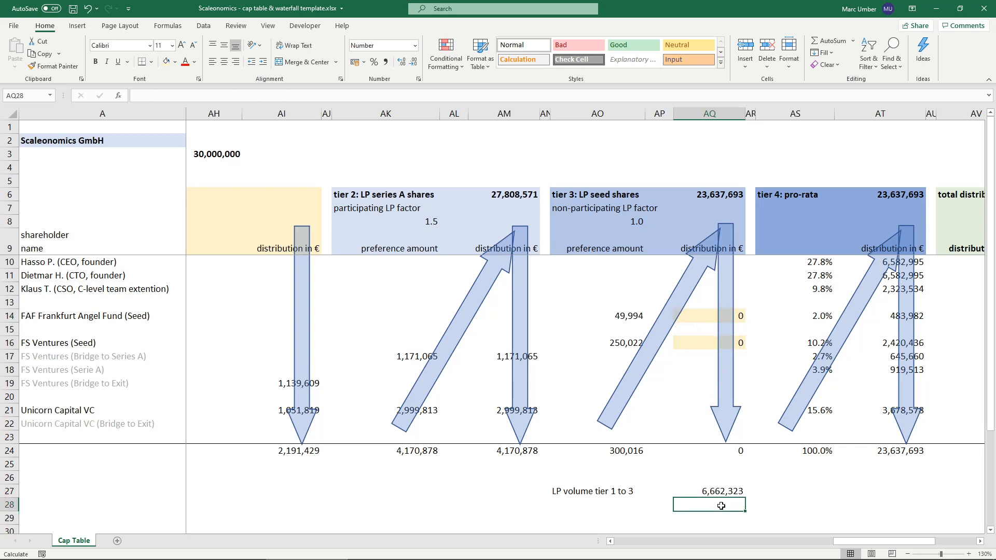
pyautogui.press('Left')
pyautogui.press('Left')
pyautogui.write('Fri')
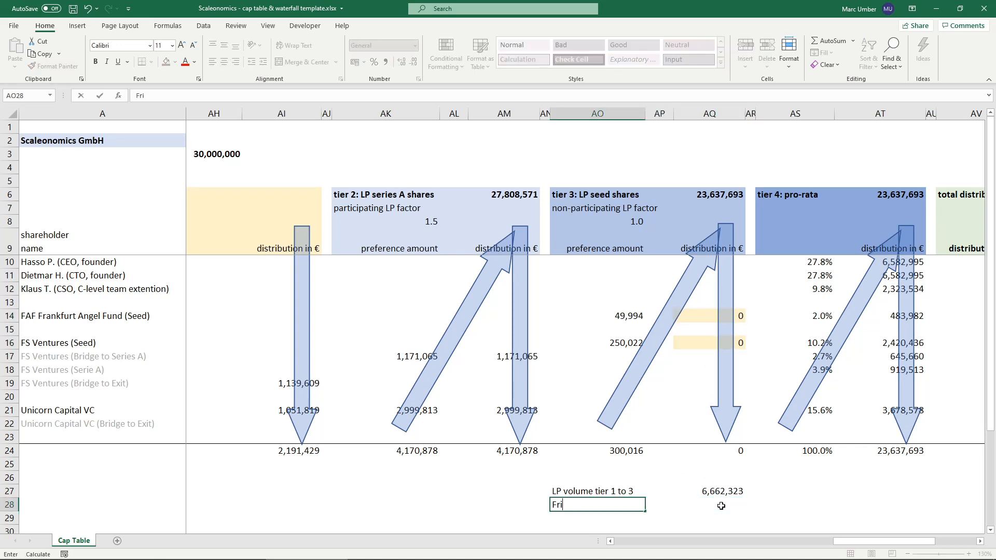
pyautogui.press('Return')
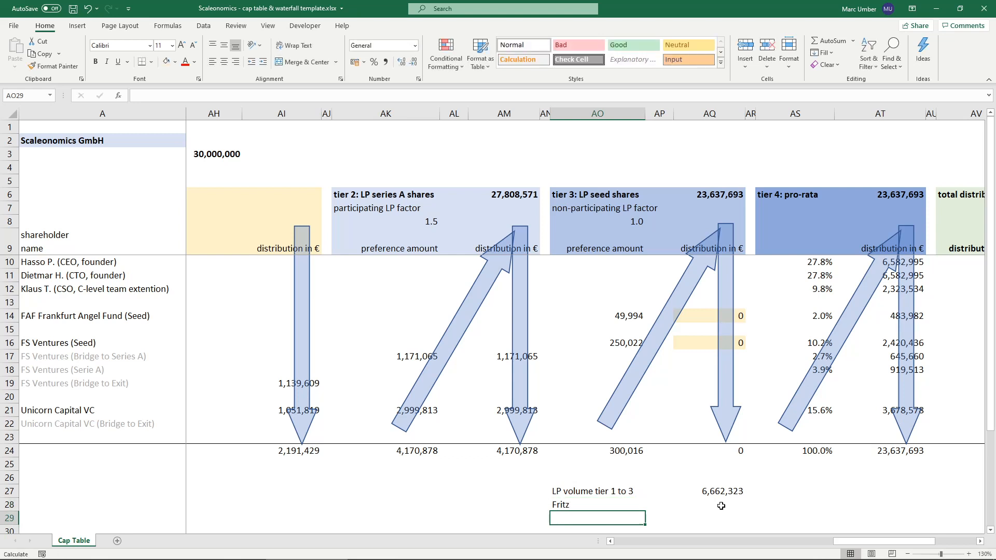
pyautogui.write('FS')
pyautogui.press('Tab')
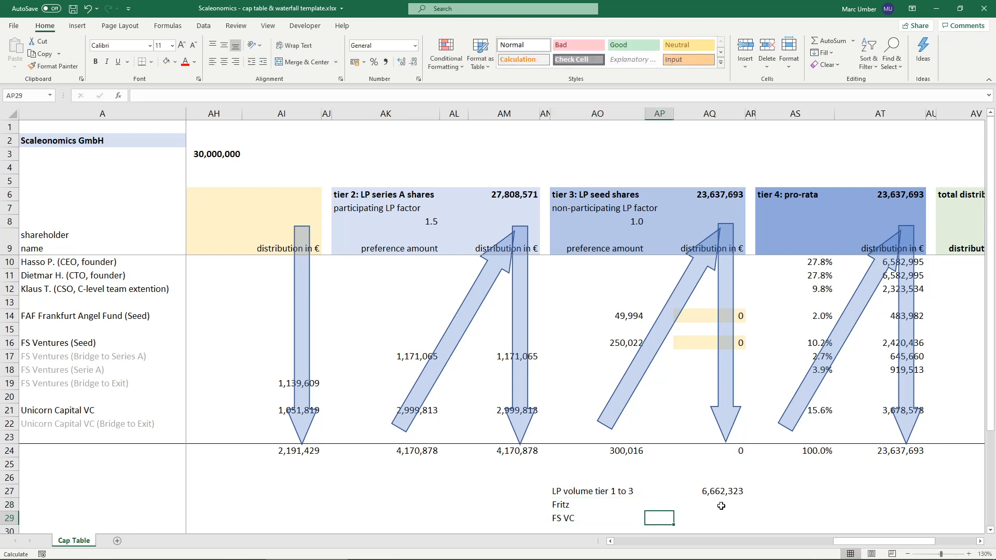
# - Total the angel fund's tier 3 and tier 4 distributions in AQ28 with =SUM(AQ14,AT14)
pyautogui.click(721, 506)
pyautogui.write('=SUM(')
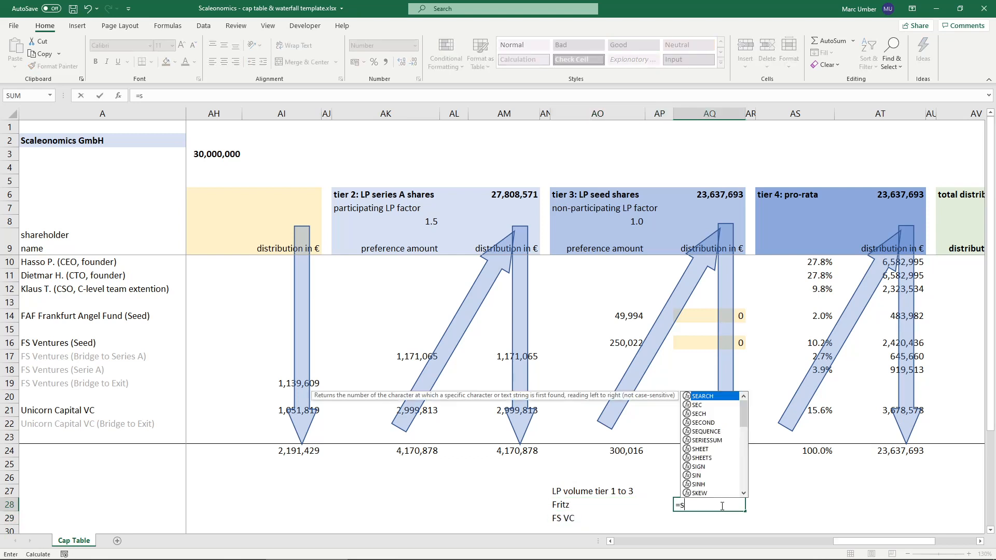
pyautogui.click(700, 317)
pyautogui.write(',')
pyautogui.click(884, 316)
pyautogui.press('Return')
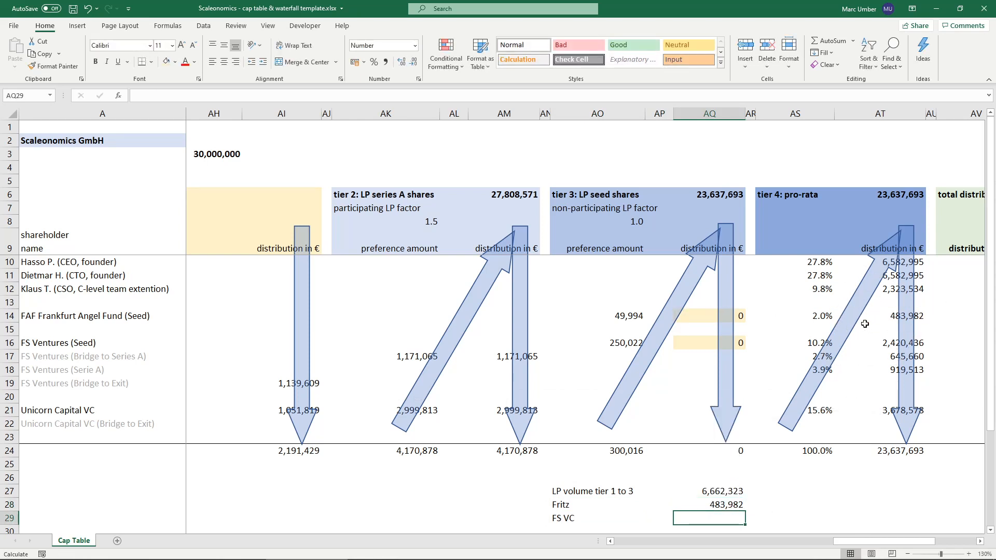
# - Total the FS Ventures seed distributions from tiers 3 and 4 in AQ29 with =SUM(AQ16,AT16)
pyautogui.write('=sum')
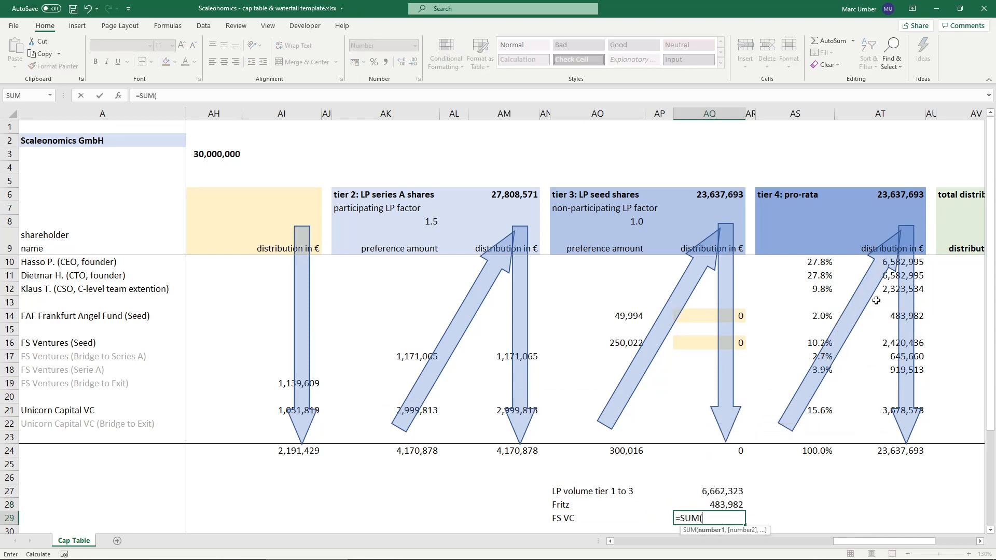
pyautogui.click(696, 343)
pyautogui.write(',')
pyautogui.click(888, 343)
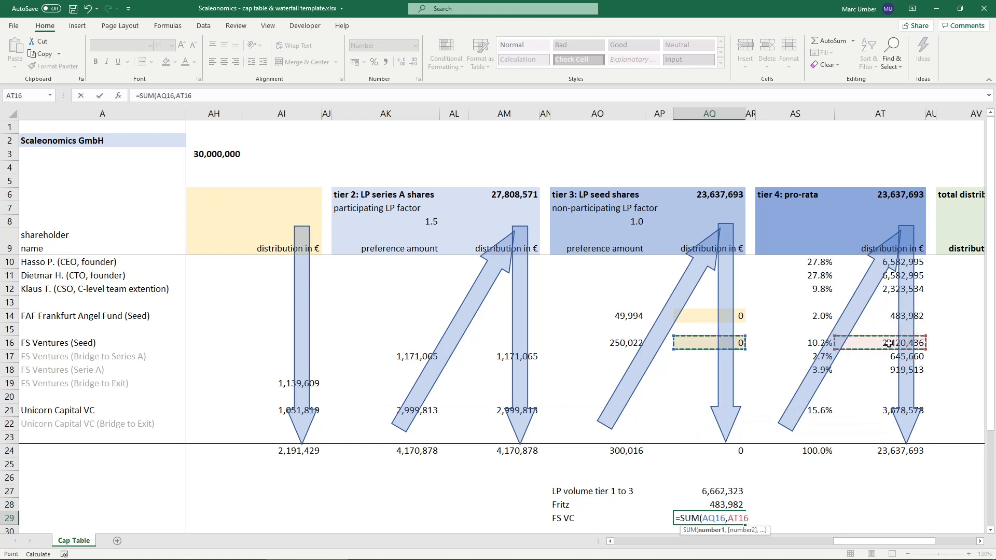
pyautogui.press('Return')
pyautogui.press('Up')
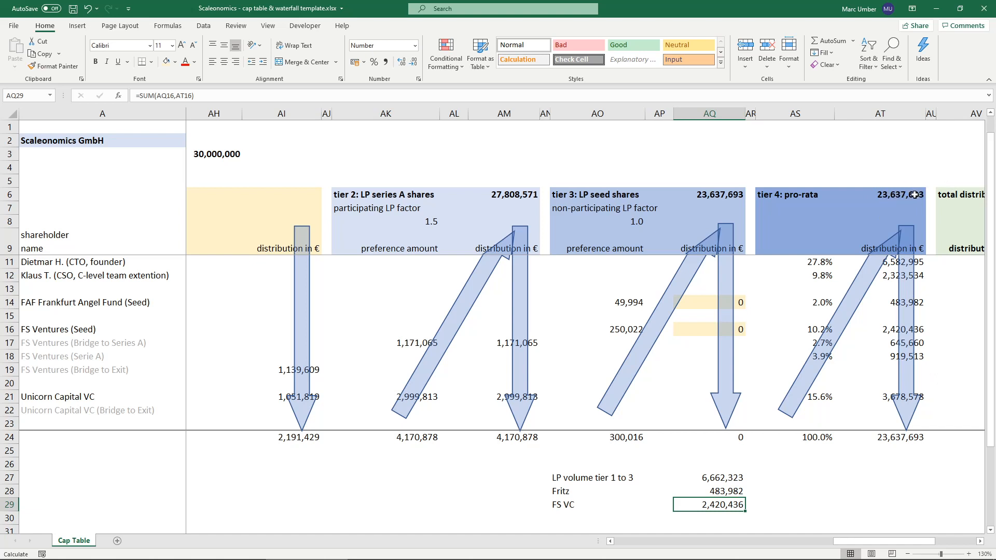
pyautogui.scroll(1, 905, 194)
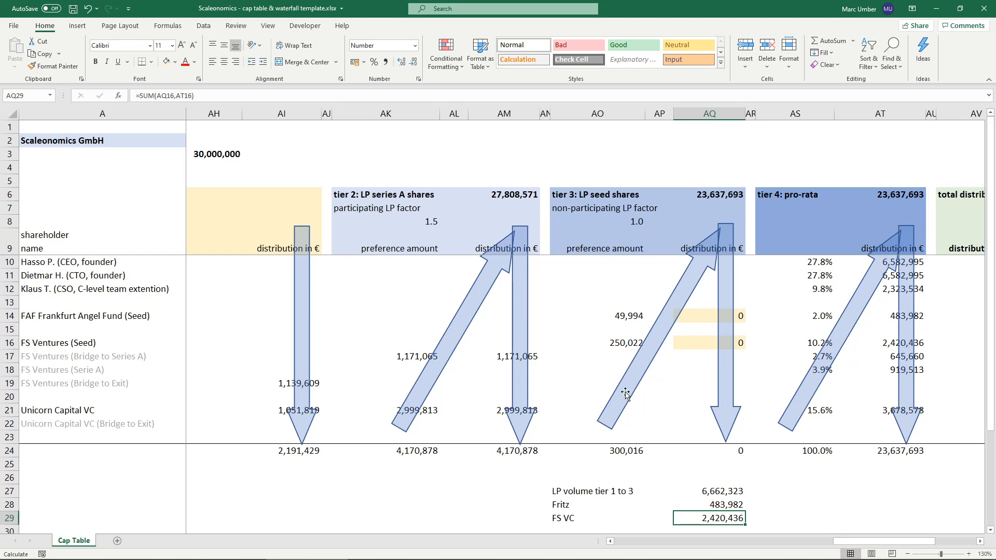
# - Link the exit proceeds in AH3 to the tier 1 to 3 LP volume with =AQ27 and check the seed distributions in AQ14 and AQ16
pyautogui.doubleClick(197, 154)
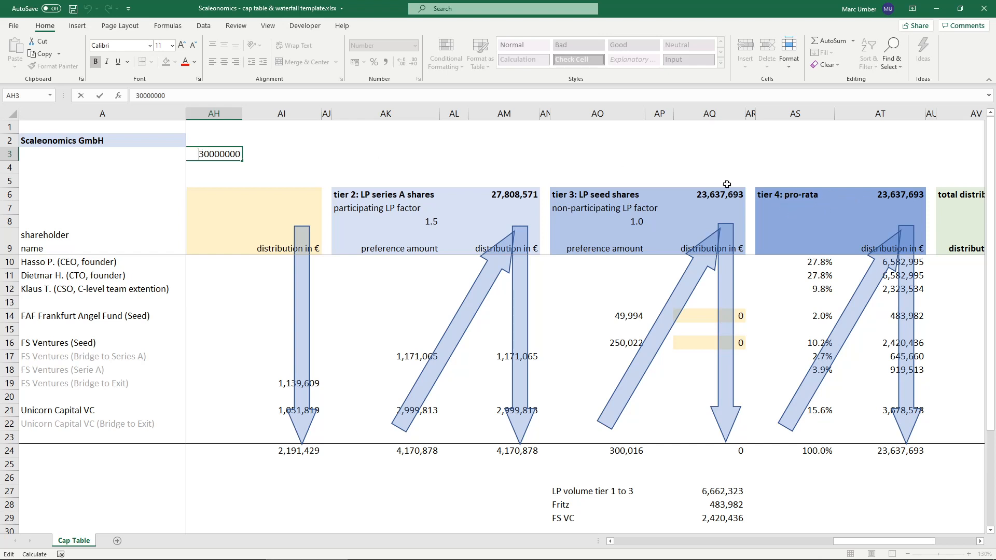
pyautogui.press('Escape')
pyautogui.write('=')
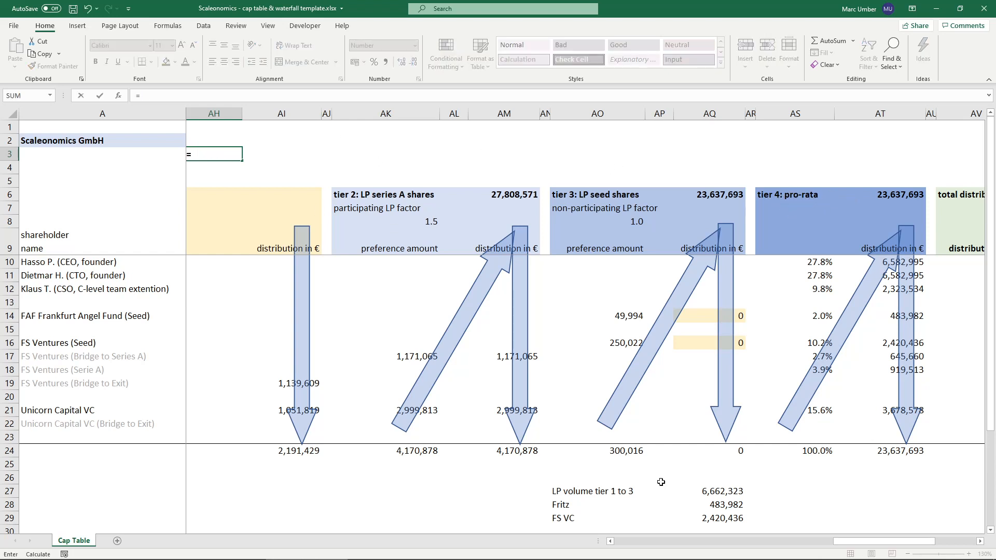
pyautogui.click(714, 497)
pyautogui.hotkey('ctrl', 'Return')
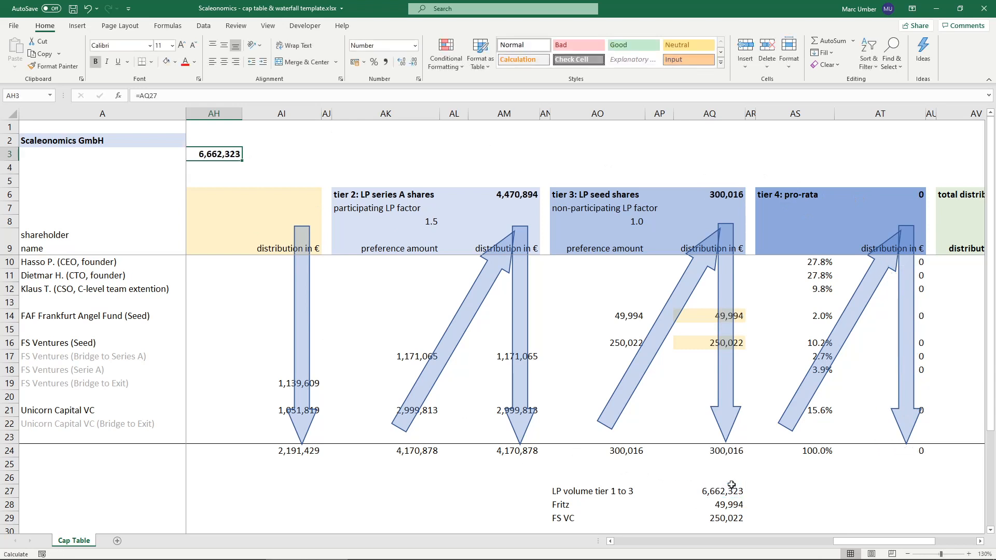
pyautogui.click(730, 491)
pyautogui.click(192, 153)
pyautogui.click(701, 320)
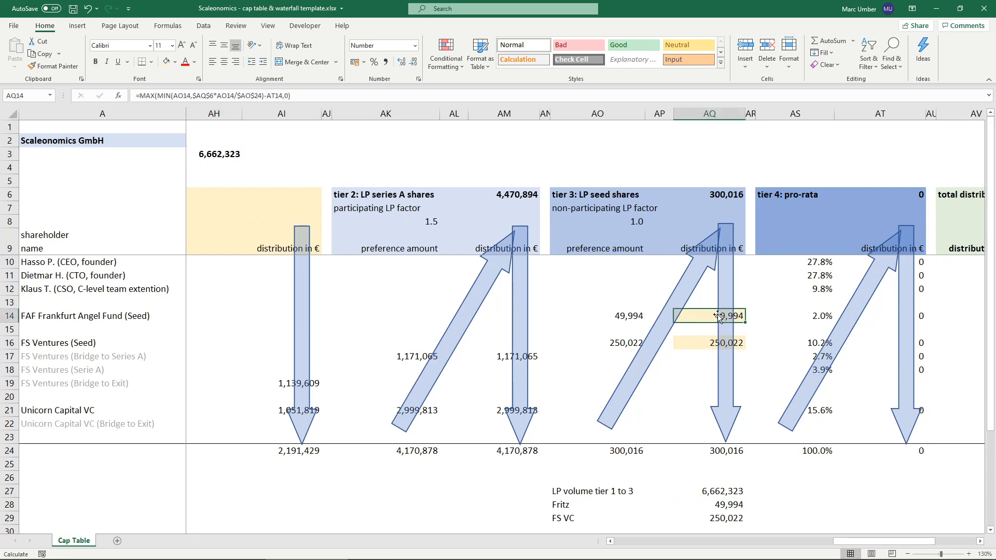
pyautogui.click(612, 317)
pyautogui.click(690, 316)
pyautogui.click(706, 344)
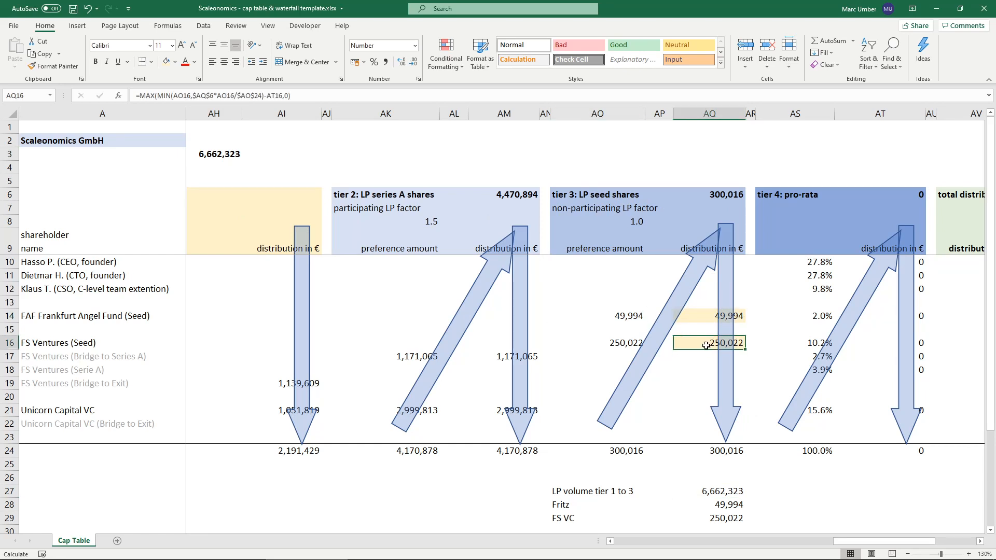
# - Set the exit proceeds in AH3 to 6,700,000 and compare the angel fund's tier 4 distribution and AQ28 total with its preference in AO14
pyautogui.click(216, 155)
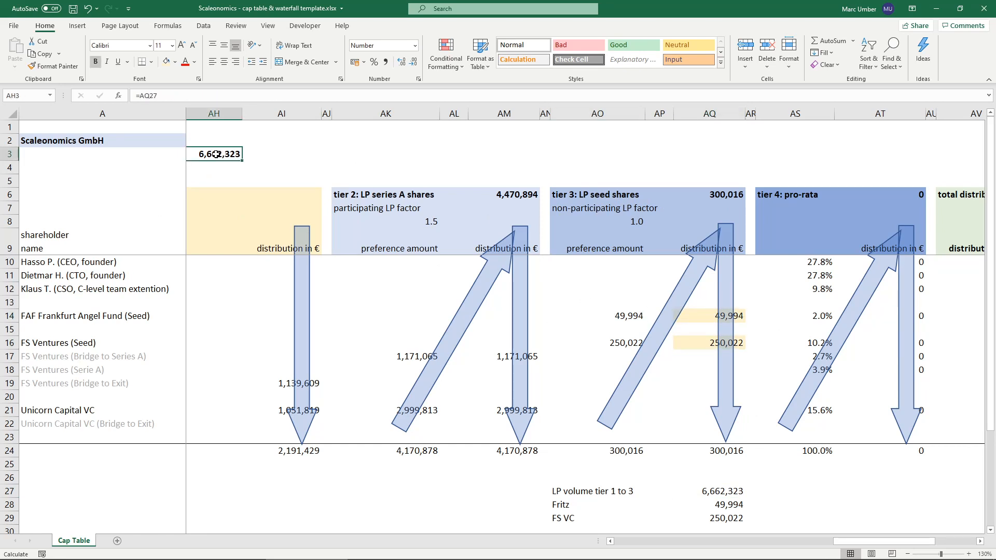
pyautogui.write('6700000')
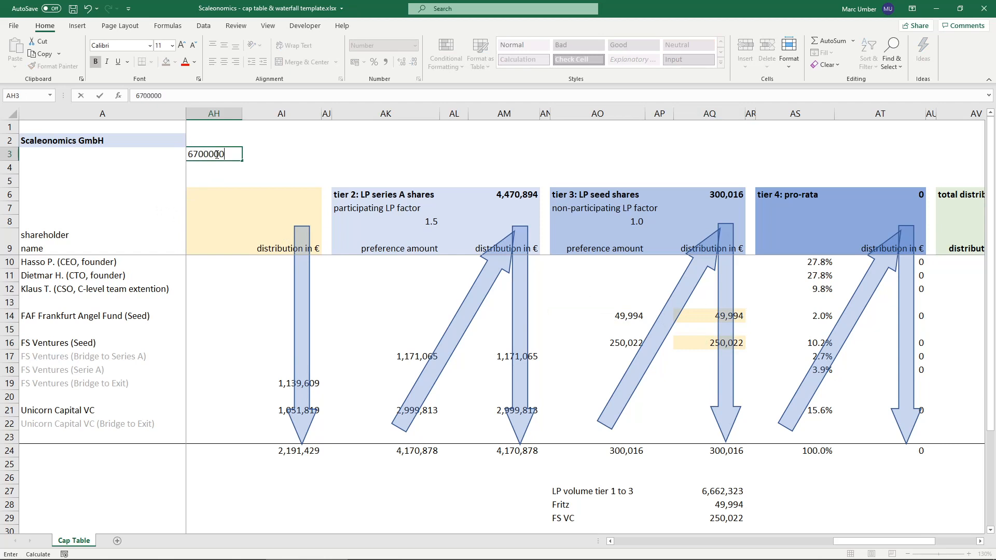
pyautogui.hotkey('ctrl', 'Return')
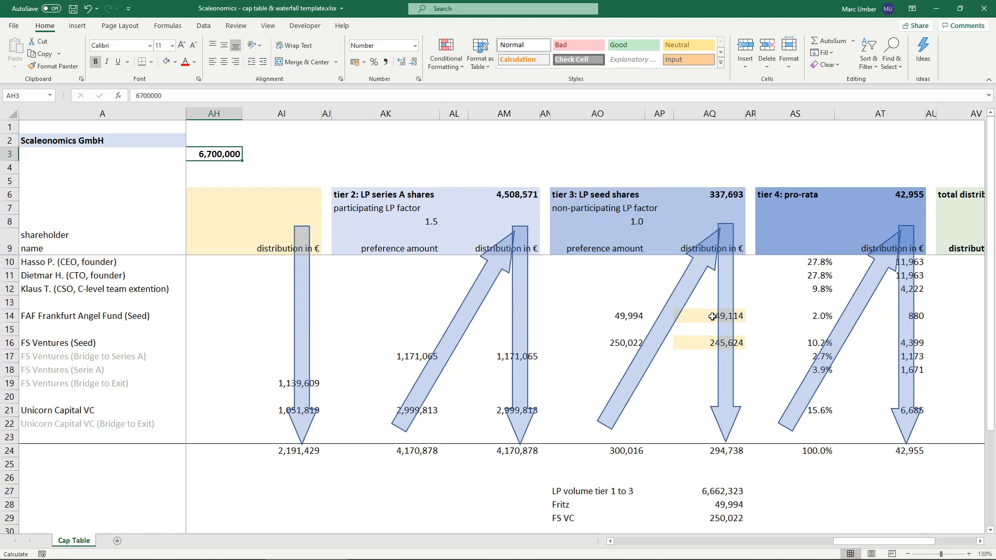
pyautogui.click(888, 316)
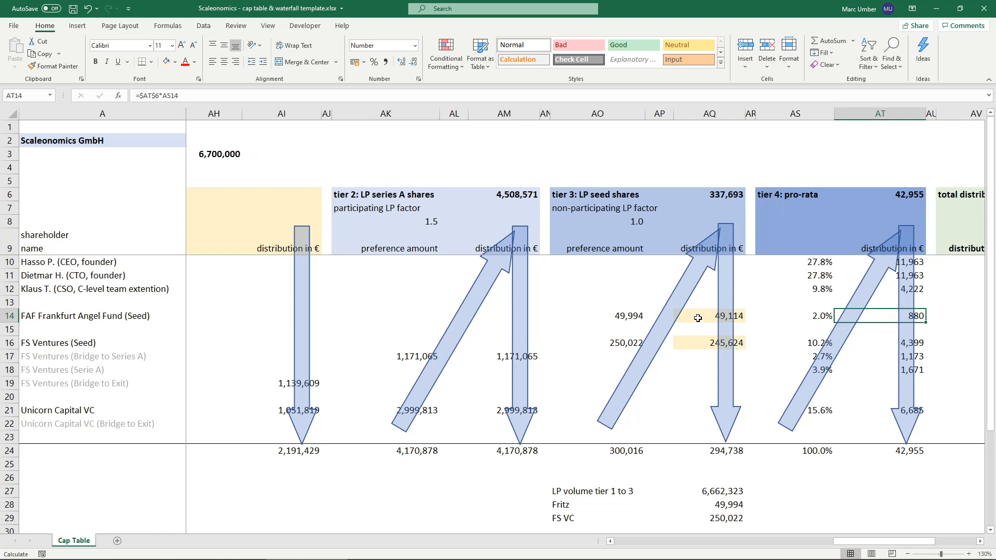
pyautogui.doubleClick(726, 504)
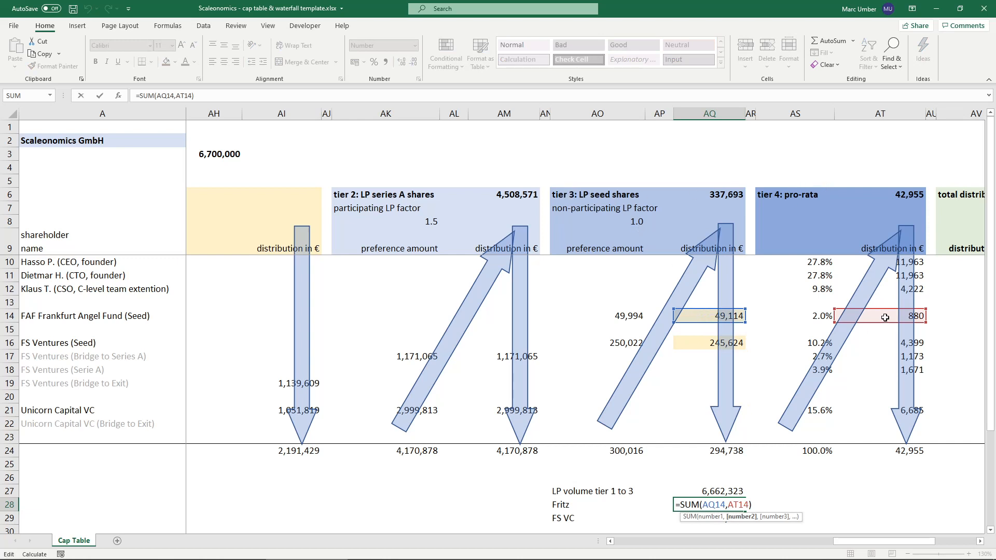
pyautogui.press('Return')
pyautogui.press('Up')
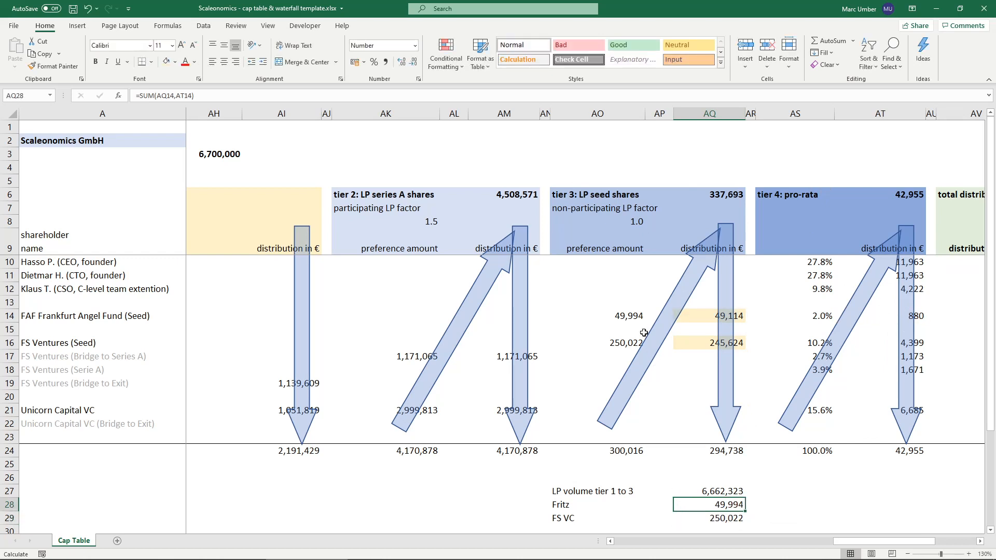
pyautogui.click(605, 316)
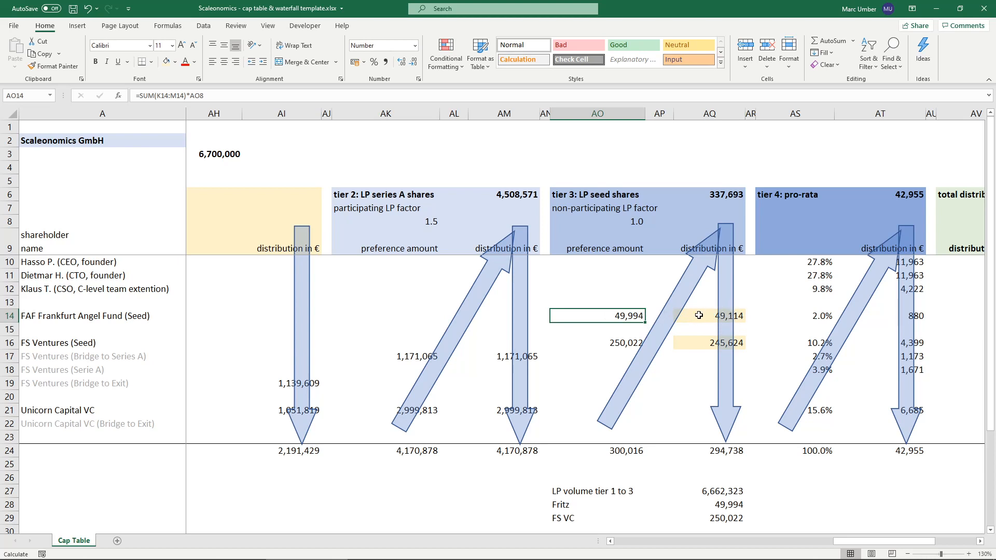
# - Set the exit proceeds in AH3 to 7,700,000 and inspect the angel fund's combined tier 3 and 4 total in AQ28
pyautogui.doubleClick(204, 153)
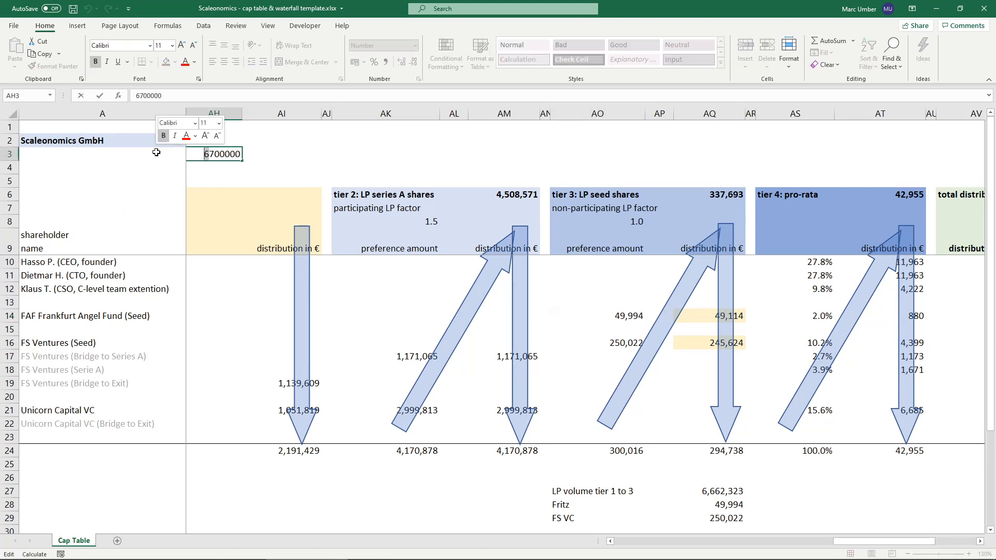
pyautogui.write('7')
pyautogui.hotkey('ctrl', 'Return')
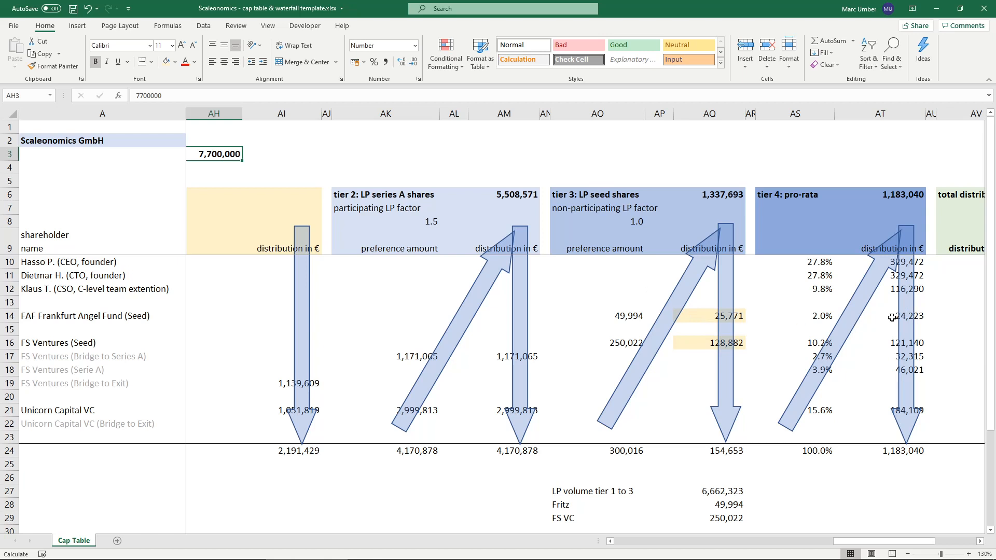
pyautogui.click(717, 506)
pyautogui.doubleClick(706, 502)
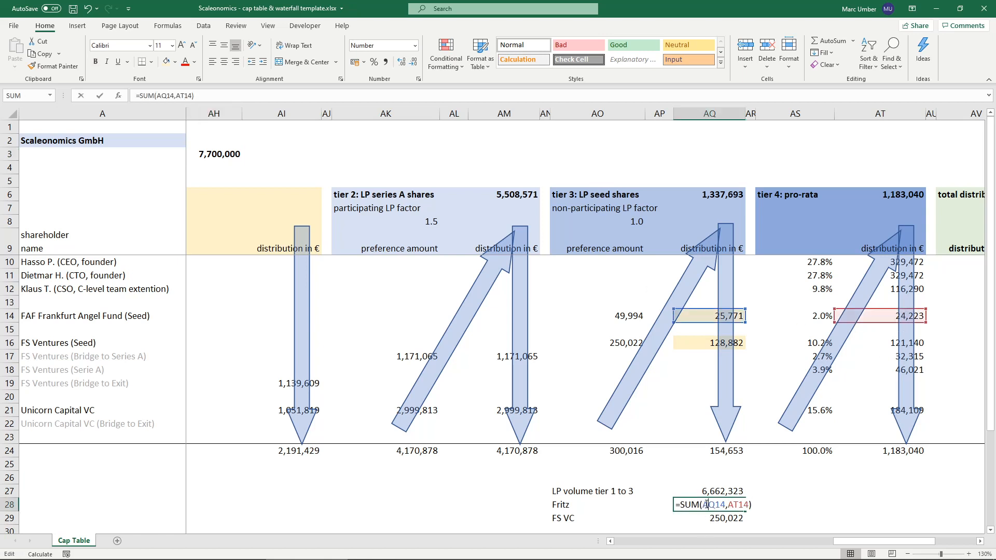
pyautogui.press('Escape')
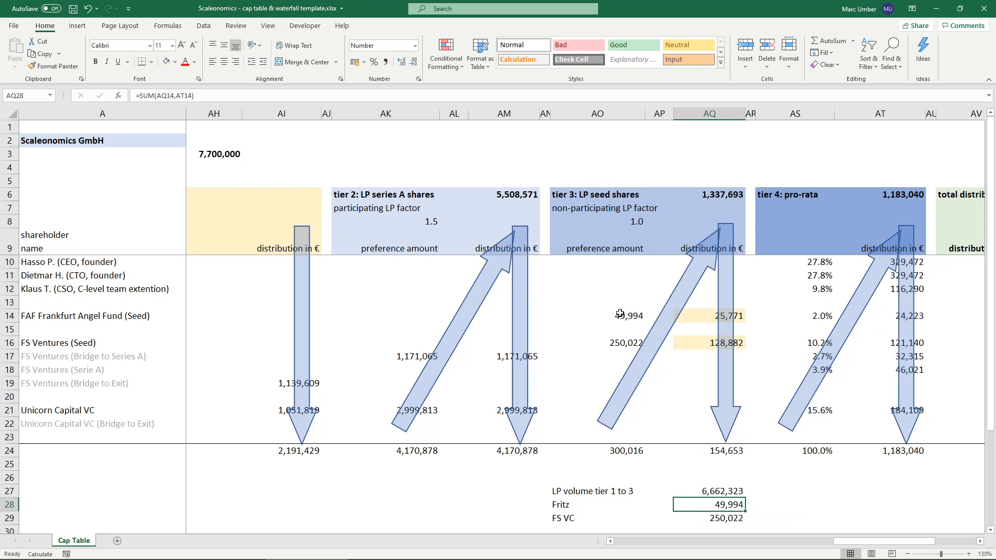
# - Set the exit proceeds in AH3 to 8,700,000 and inspect the angel fund's tier 3 distribution in AQ14
pyautogui.doubleClick(204, 154)
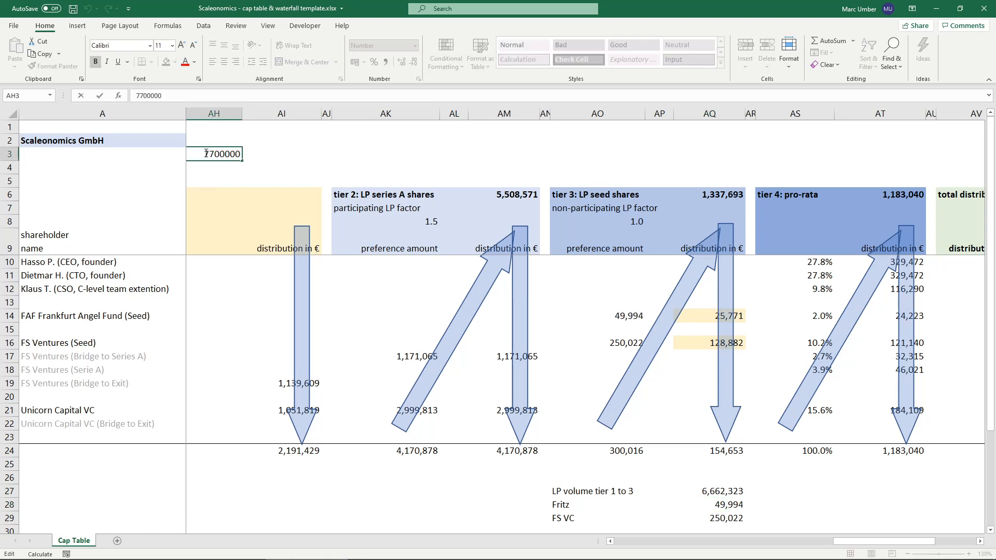
pyautogui.press('BackSpace')
pyautogui.write('8')
pyautogui.press('Return')
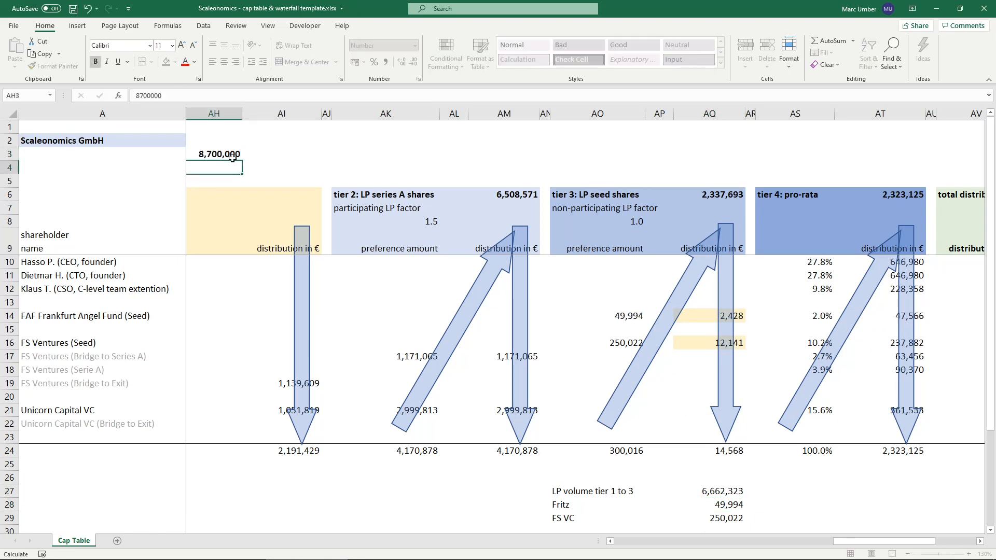
pyautogui.click(232, 155)
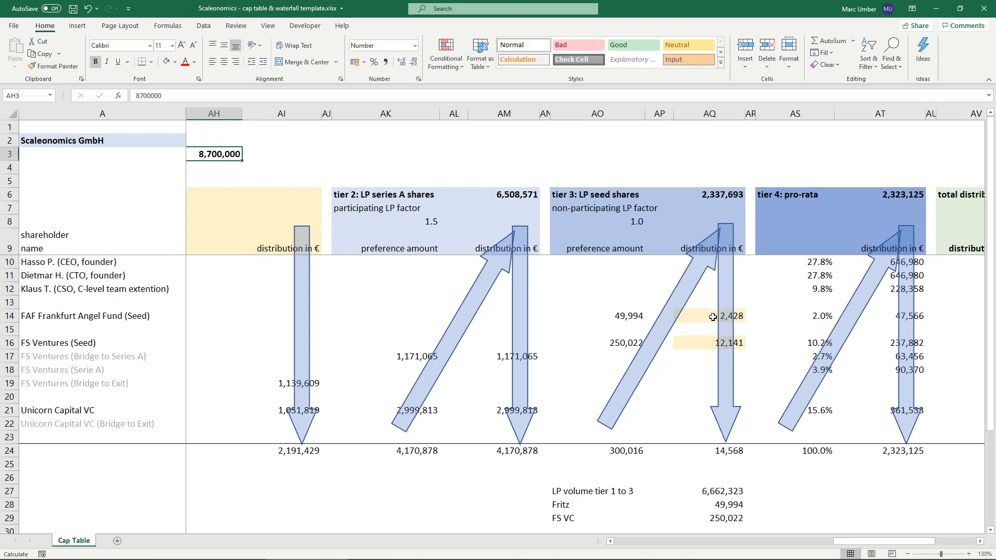
pyautogui.click(709, 316)
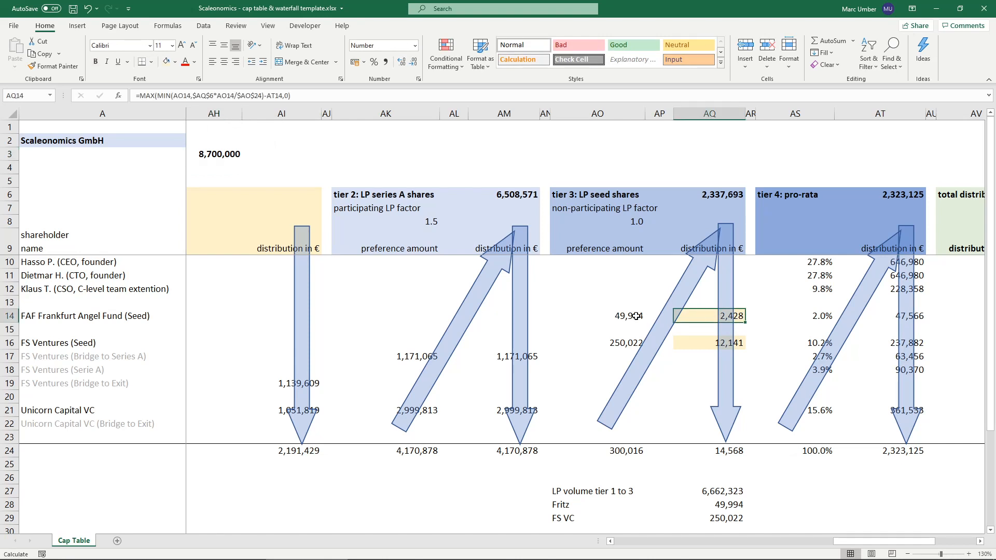
# - Set the exit proceeds in AH3 to 9,000,000 and check the seed distributions in AQ14 and AQ16, the AQ28 total and AT14
pyautogui.doubleClick(214, 152)
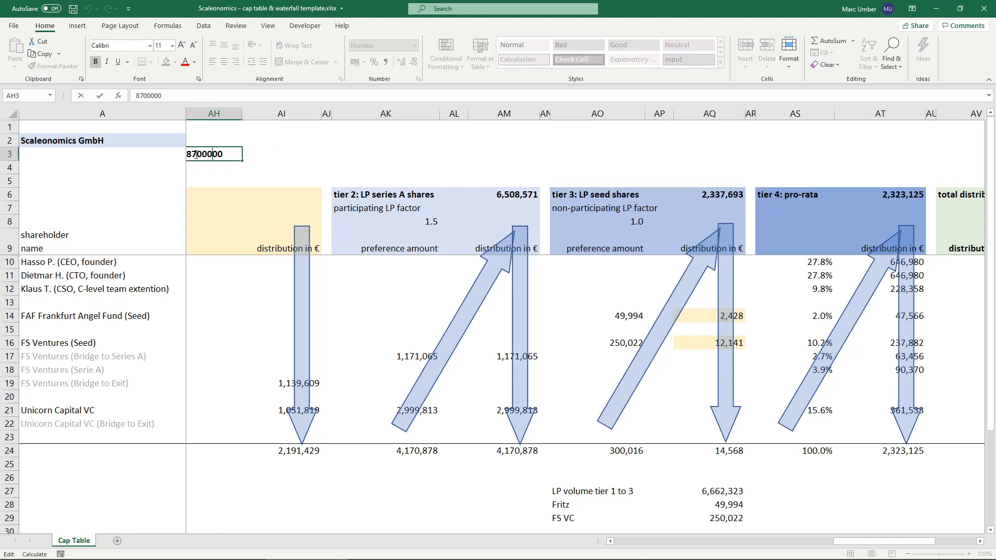
pyautogui.write('9')
pyautogui.press('Return')
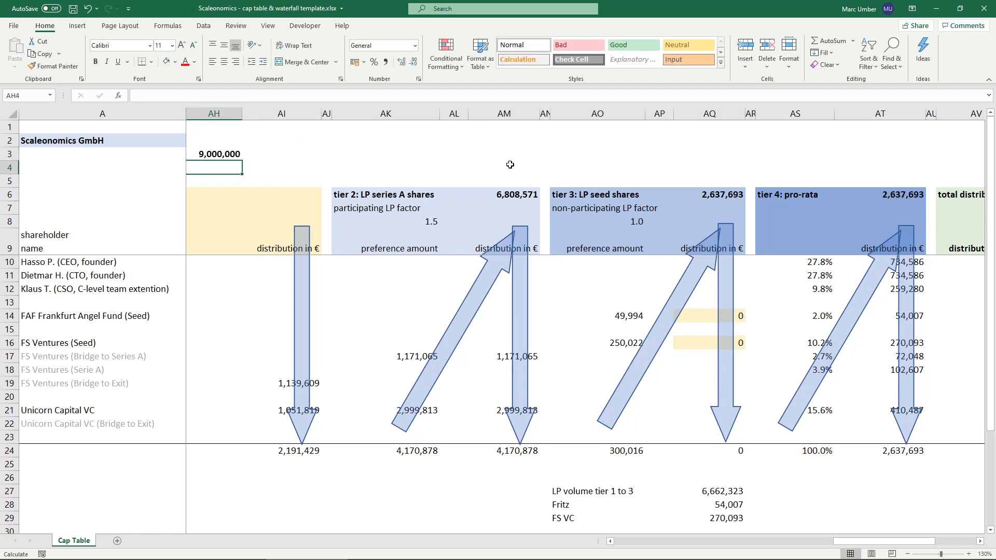
pyautogui.click(700, 318)
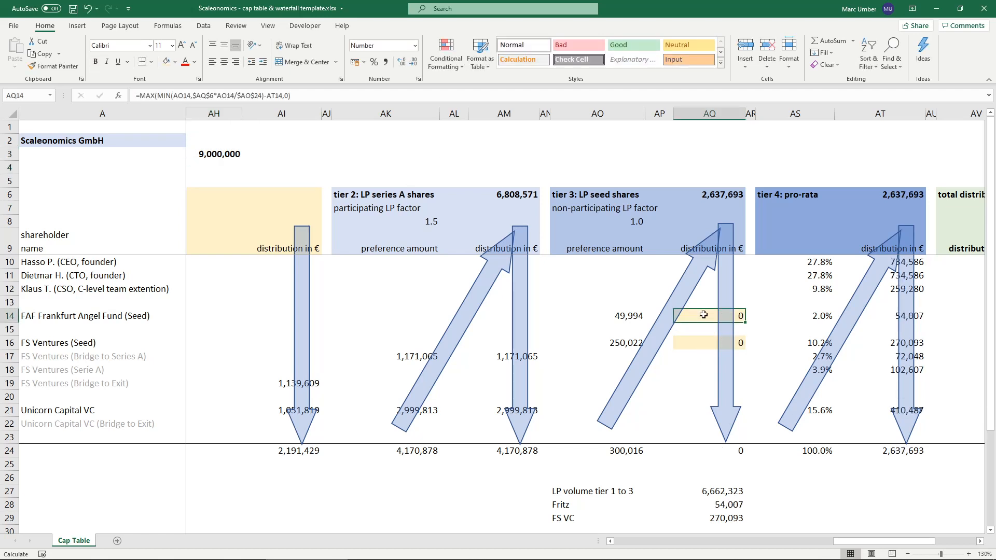
pyautogui.click(700, 343)
pyautogui.click(724, 504)
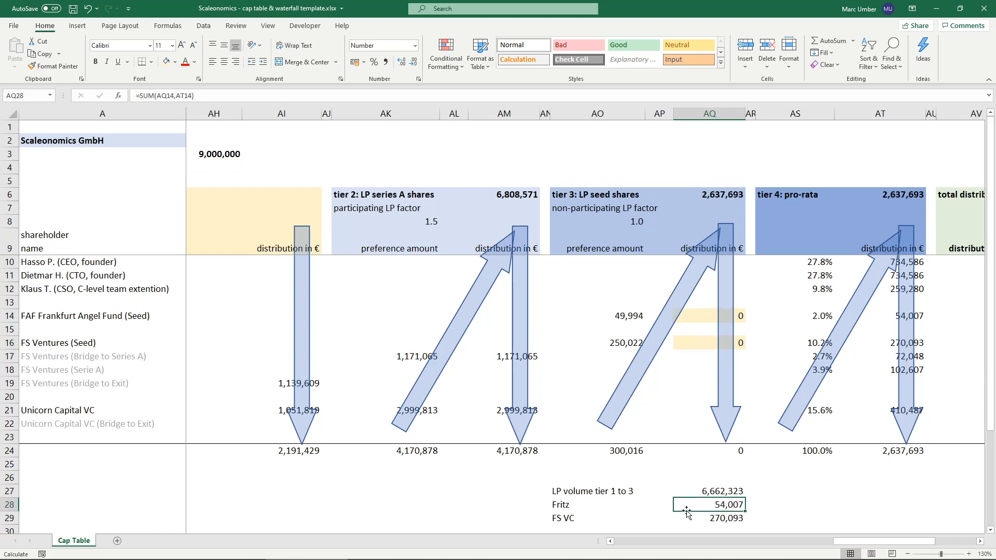
pyautogui.doubleClick(714, 506)
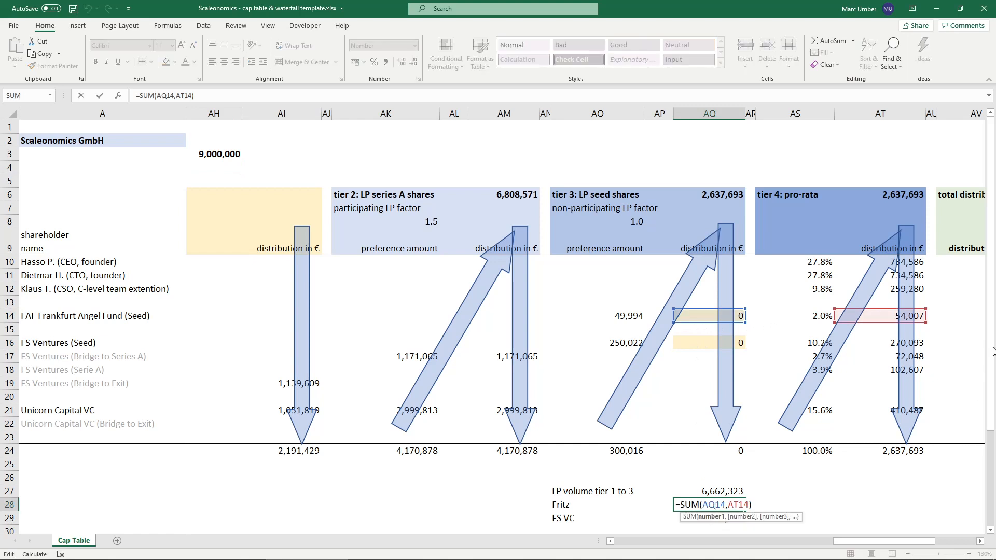
pyautogui.click(888, 317)
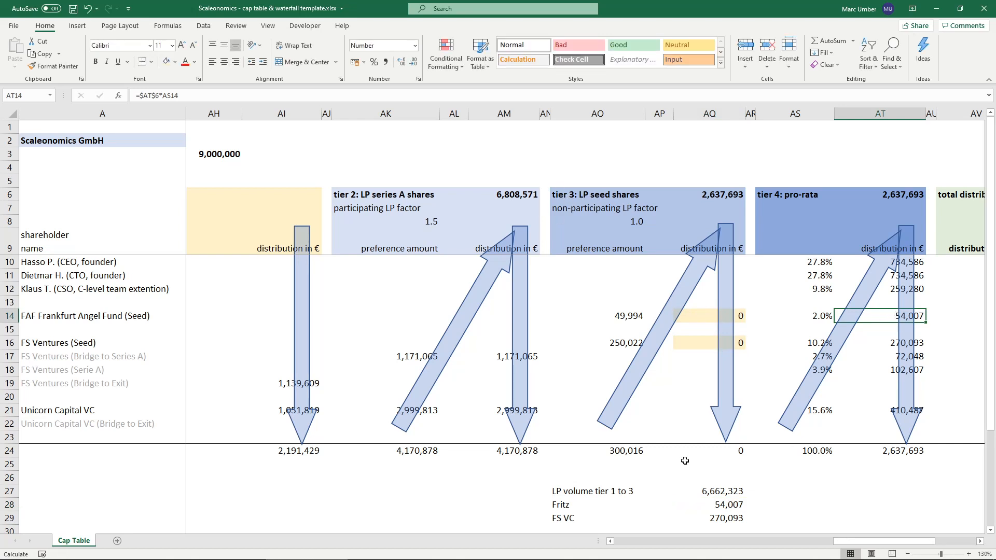
# - Set the exit proceeds in AH3 to 10,000,000 and check the angel fund's total in AQ28
pyautogui.doubleClick(216, 154)
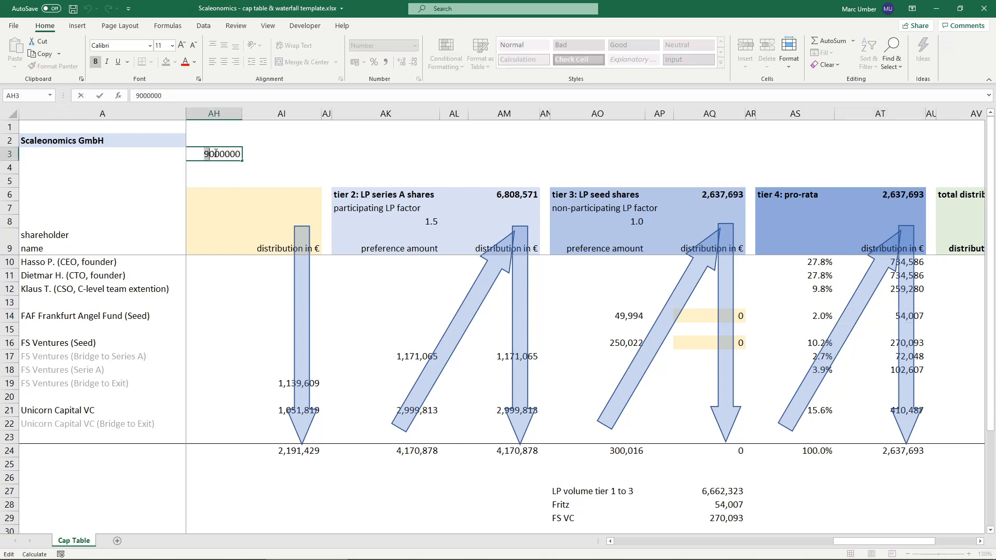
pyautogui.write('10')
pyautogui.press('Return')
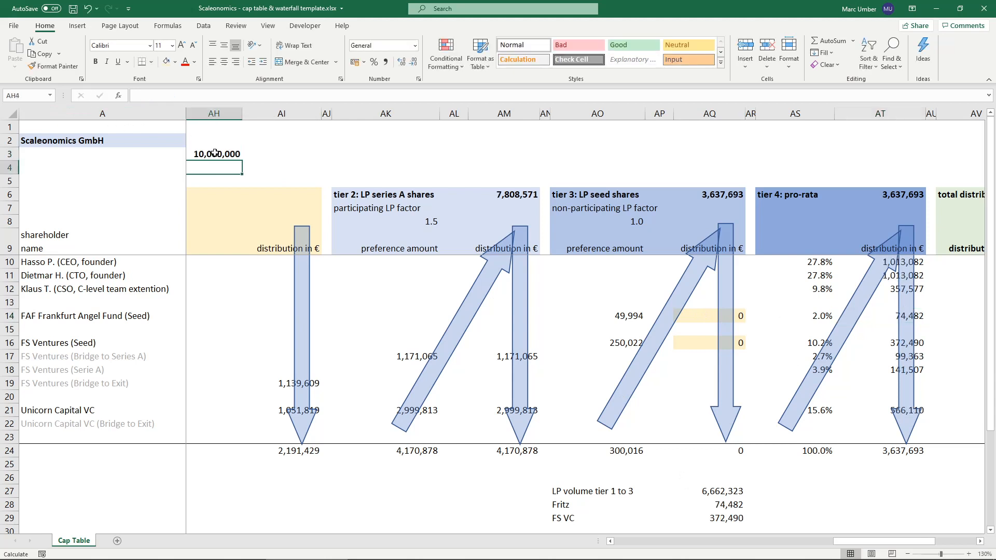
pyautogui.click(722, 505)
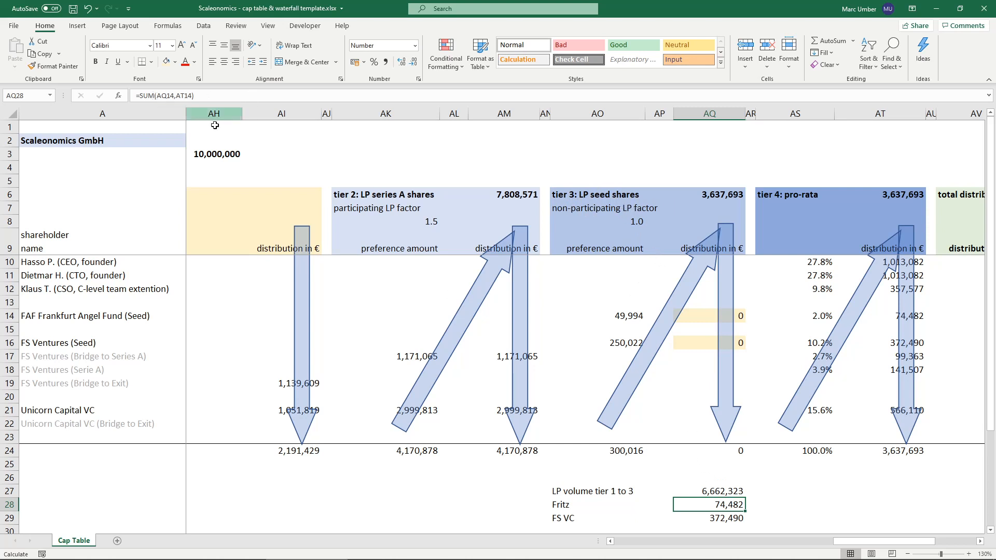
# - Set the exit proceeds in AH3 back to 6,700,000 and review the angel fund's total in AQ28
pyautogui.doubleClick(208, 152)
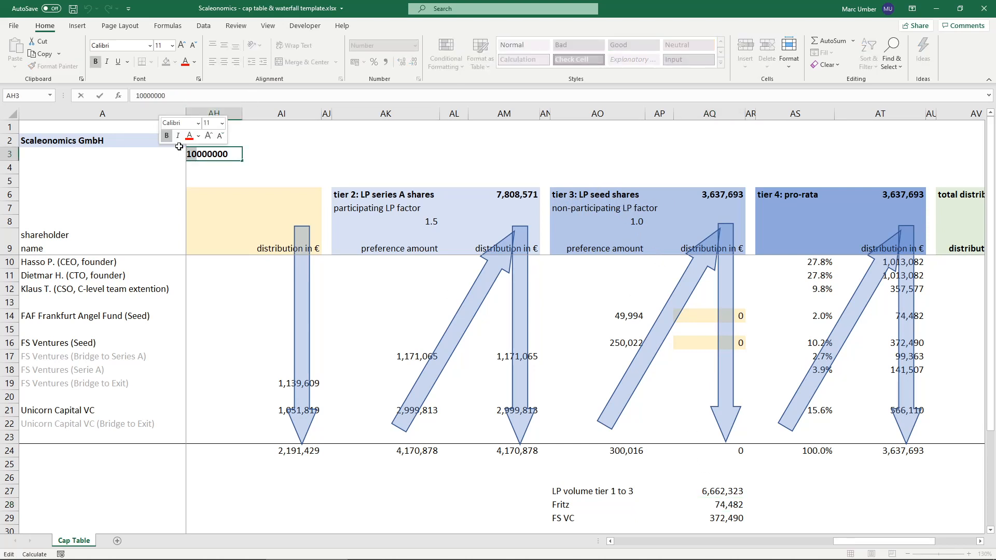
pyautogui.write('6700000')
pyautogui.hotkey('ctrl', 'Return')
pyautogui.click(722, 506)
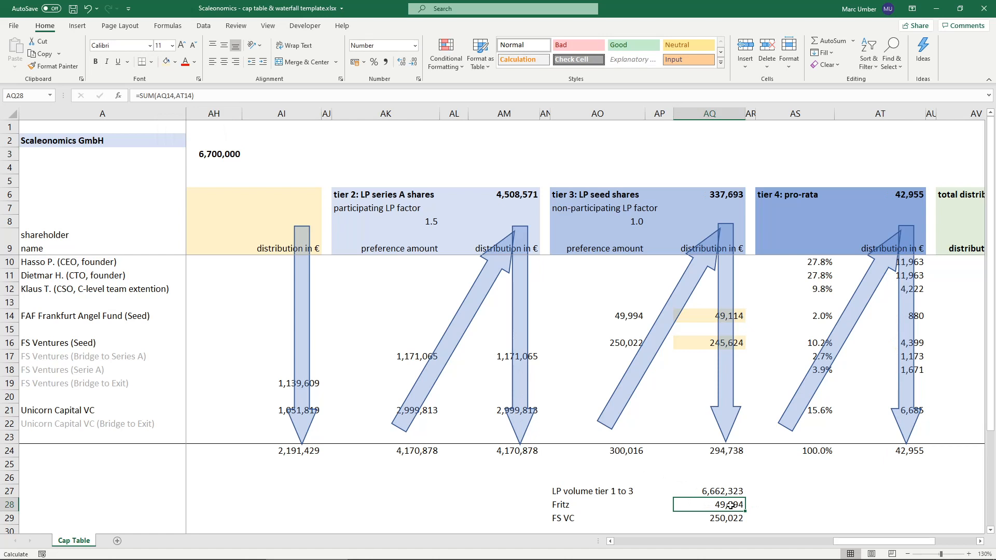
# - Set the exit proceeds in AH3 to 8,700,000 again and compare AQ28 with the angel fund's tier 3 and tier 4 distributions in AQ14 and AT14
pyautogui.click(209, 154)
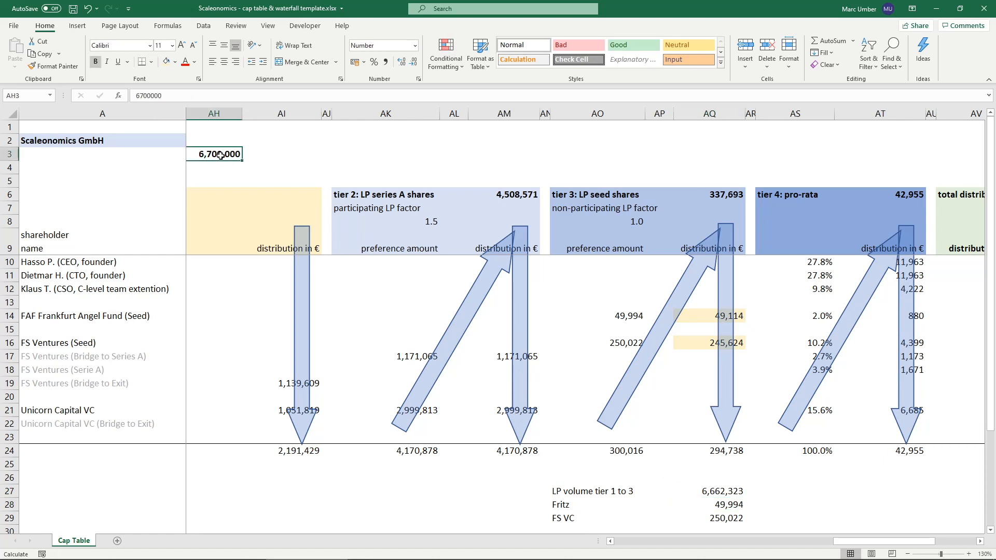
pyautogui.click(146, 96)
pyautogui.press('BackSpace')
pyautogui.write('8')
pyautogui.press('Return')
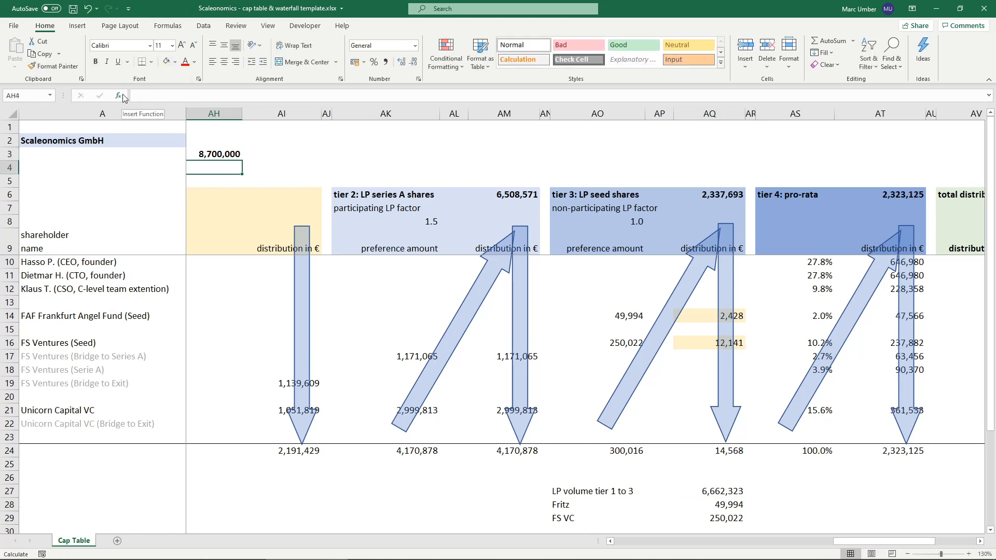
pyautogui.press('Up')
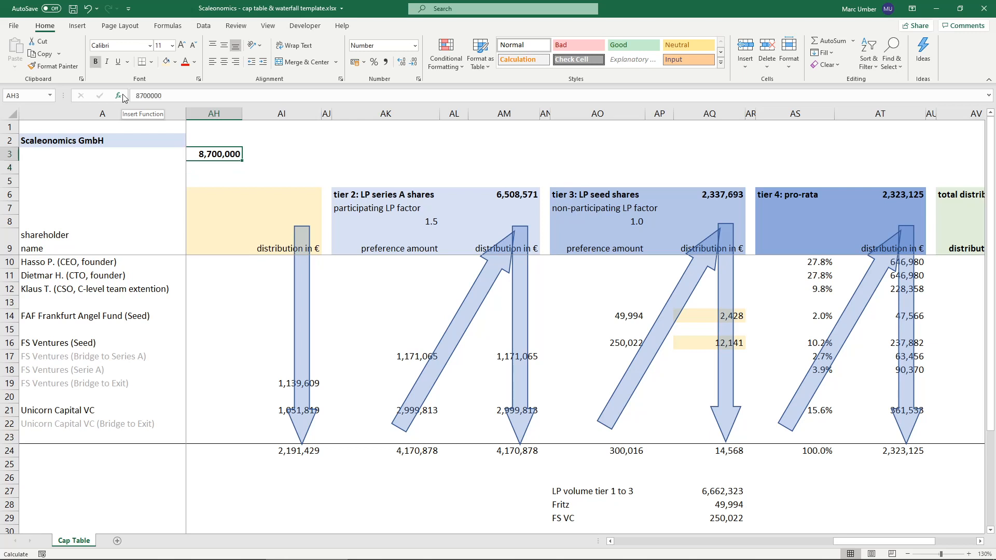
pyautogui.doubleClick(709, 504)
pyautogui.press('Escape')
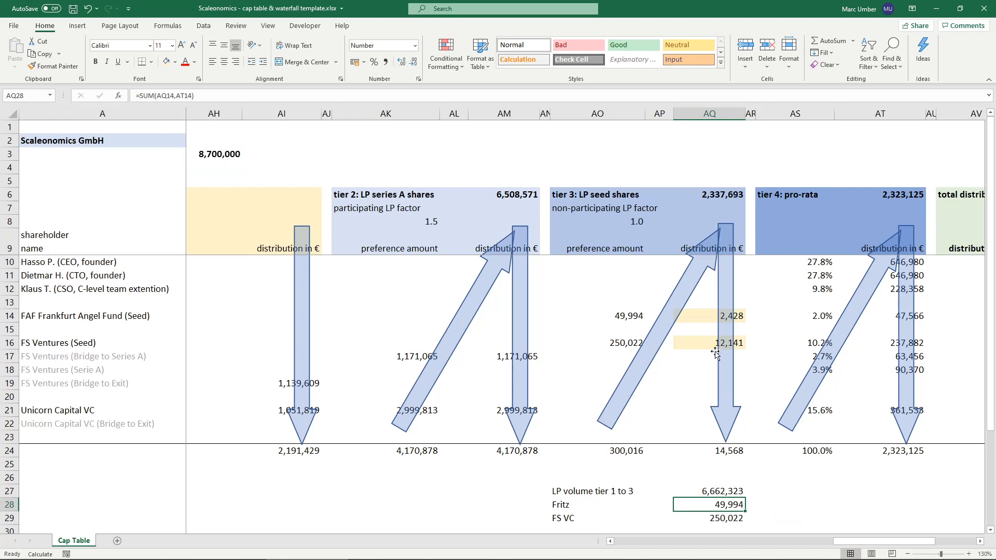
pyautogui.click(707, 317)
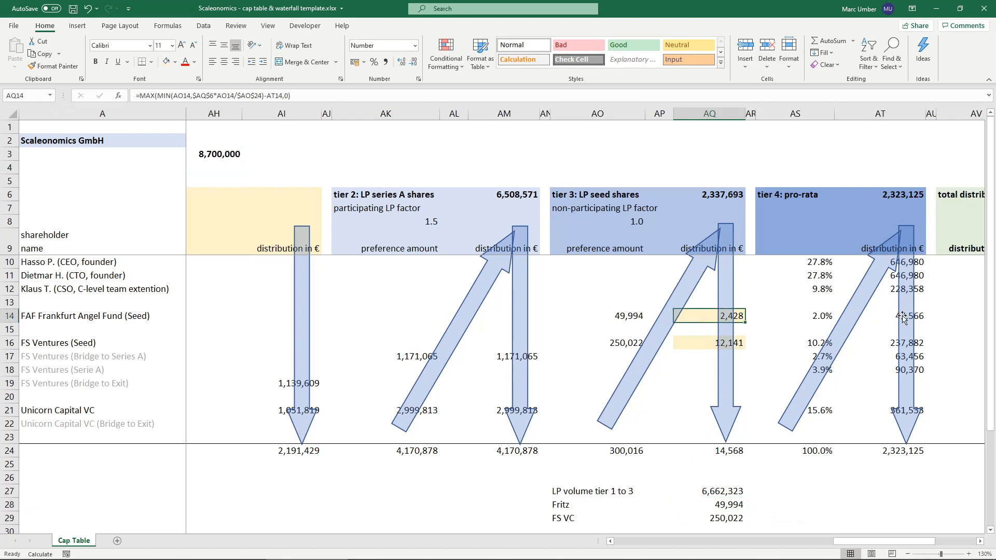
pyautogui.click(885, 316)
pyautogui.click(696, 316)
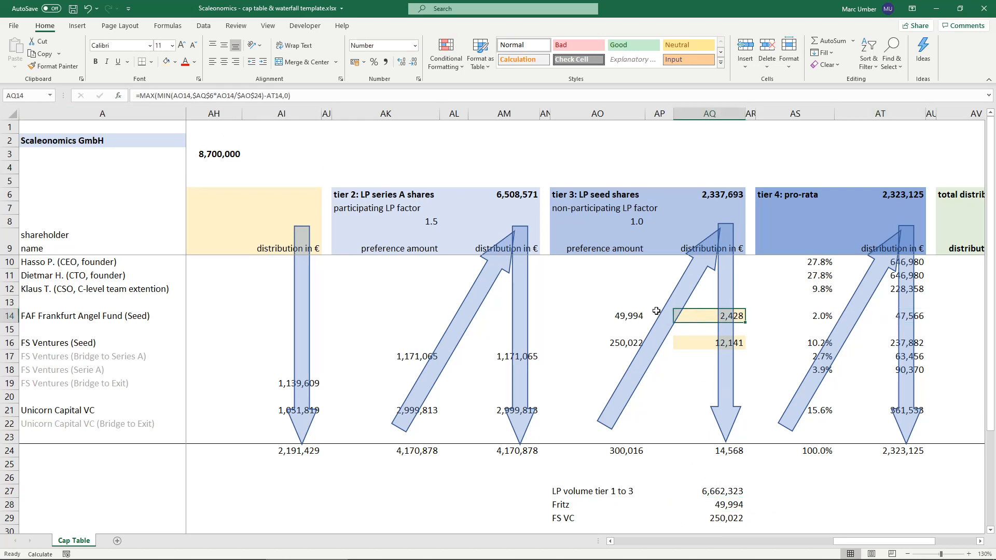
# - Return the exit proceeds in AH3 to 9,000,000 and check the angel fund's total in AQ28
pyautogui.doubleClick(214, 158)
pyautogui.press('BackSpace')
pyautogui.press('BackSpace')
pyautogui.write('9,')
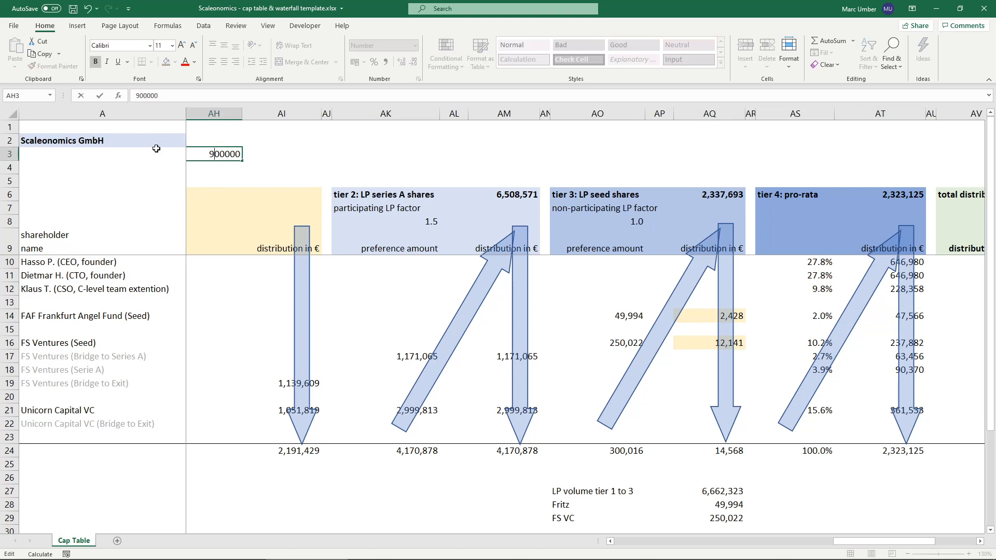
pyautogui.write('0')
pyautogui.press('Return')
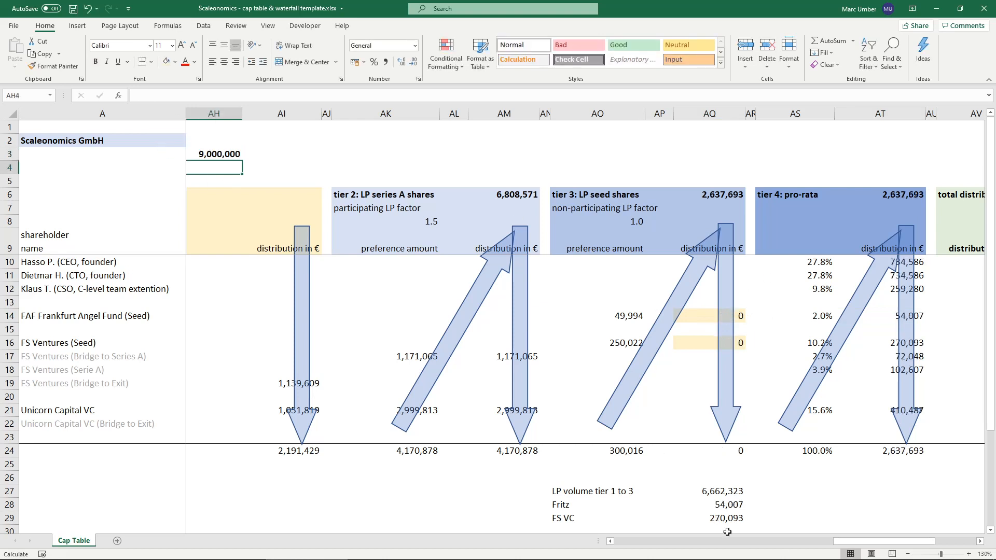
pyautogui.click(707, 502)
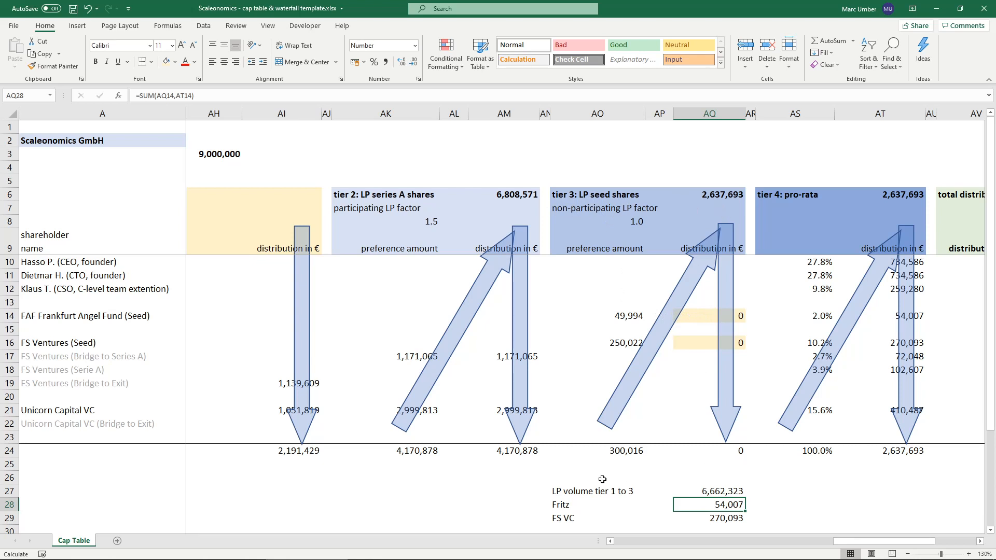
# - Set the exit proceeds in AH3 to 30,000,000
pyautogui.click(203, 156)
pyautogui.click(137, 92)
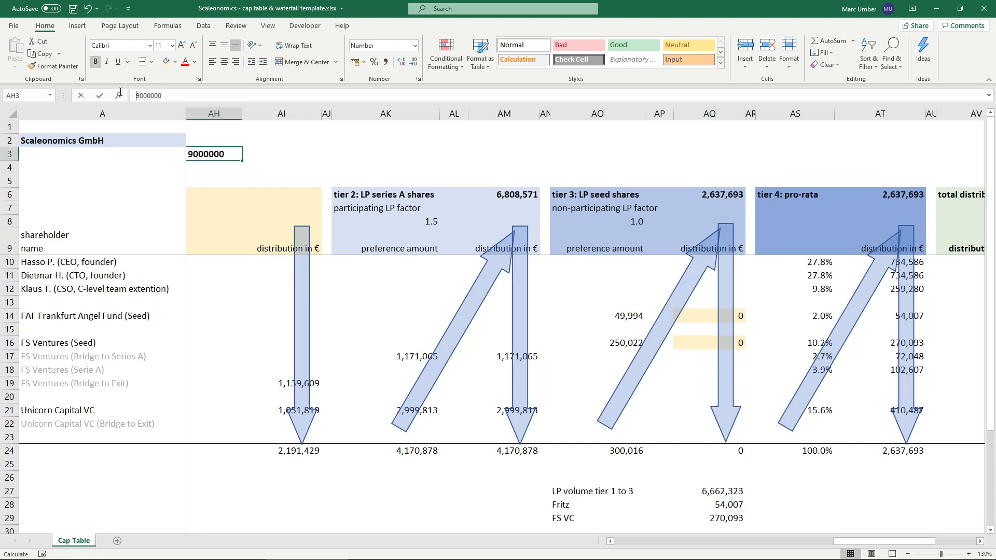
pyautogui.write('30')
pyautogui.press('Delete')
pyautogui.press('Return')
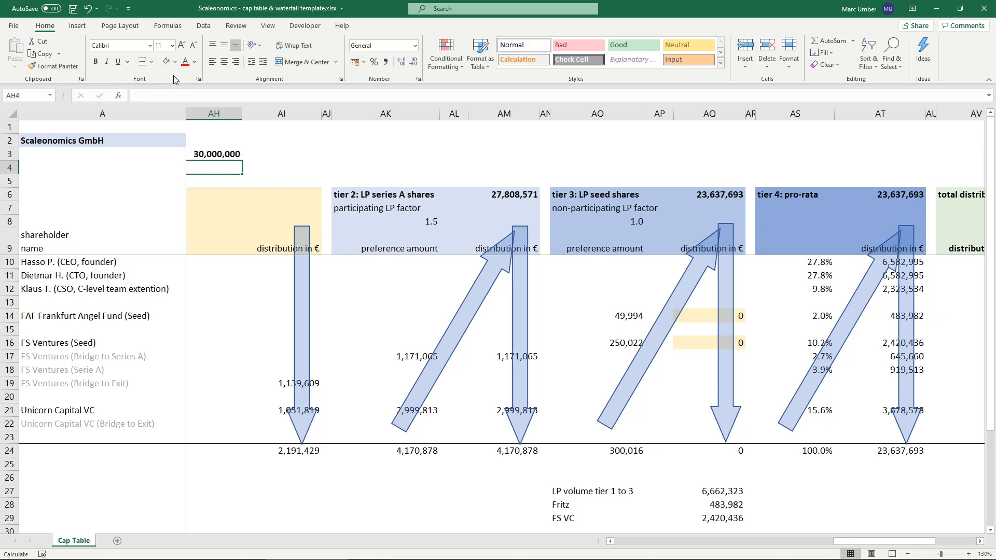
# - Clear the LP volume and seed investor check calculations in AO26:AQ29 below the tier 3 section
pyautogui.moveTo(633, 498); pyautogui.dragTo(734, 517)
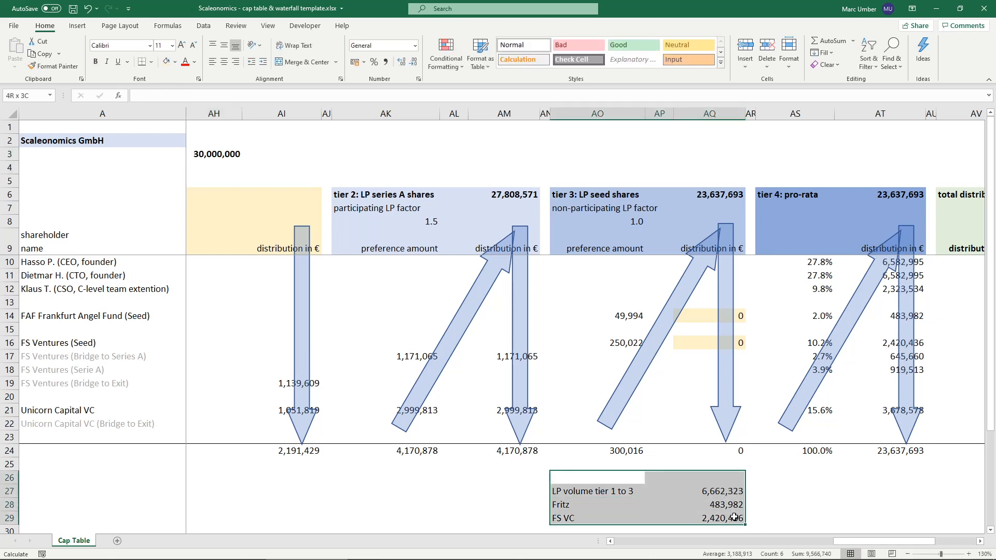
pyautogui.press('Delete')
pyautogui.press('Up')
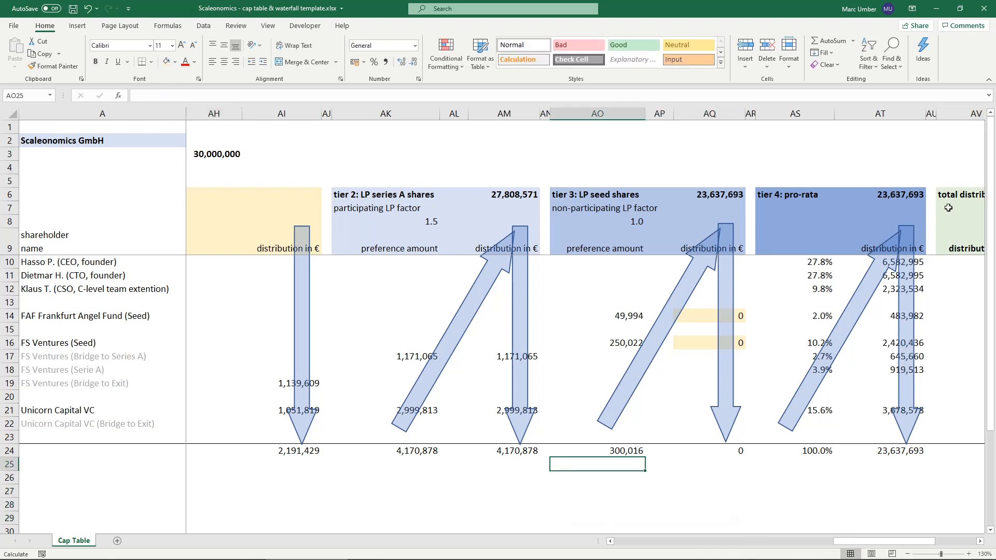
# - Link the two founders' total distributions in AV10 and AV11 to their tier 4 amounts with =AT10 and =AT11
pyautogui.click(980, 542)
pyautogui.click(980, 541)
pyautogui.click(980, 541)
pyautogui.click(980, 541)
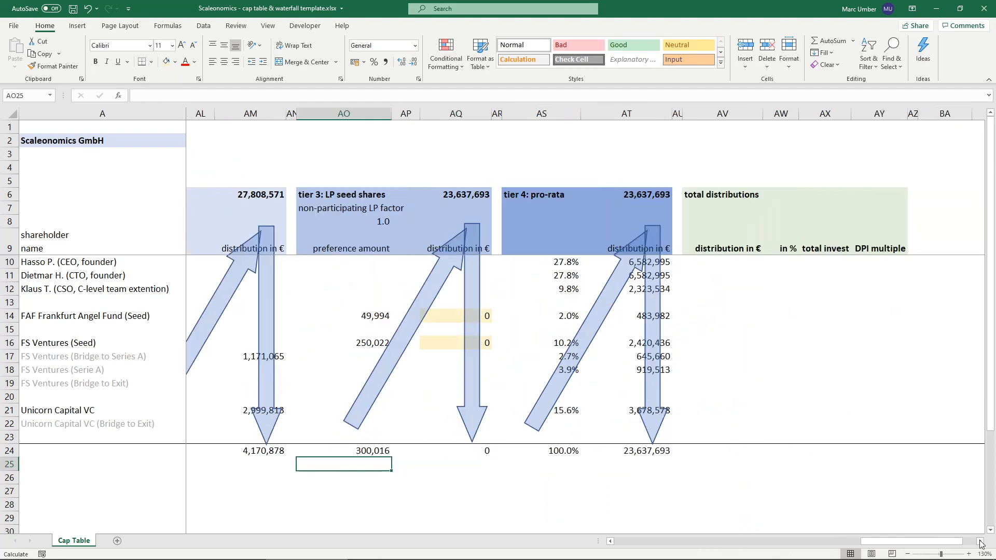
pyautogui.click(699, 262)
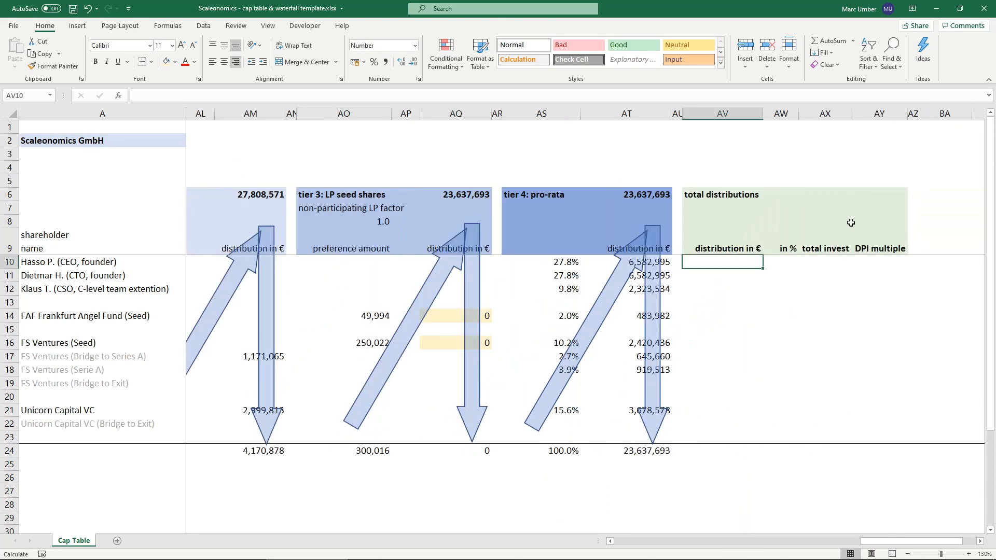
pyautogui.write('=')
pyautogui.press('Left')
pyautogui.press('Left')
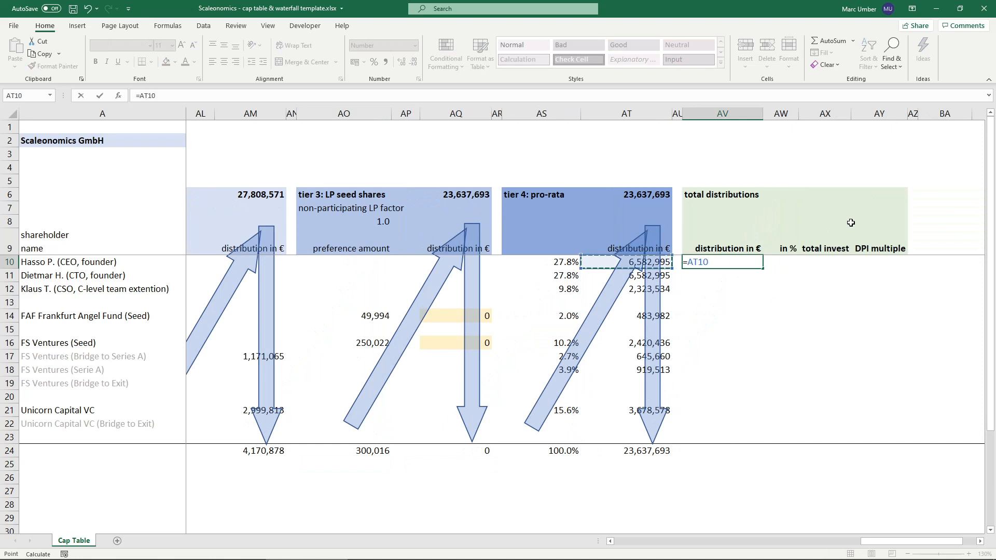
pyautogui.press('Return')
pyautogui.write('=')
pyautogui.press('Left')
pyautogui.press('Left')
pyautogui.hotkey('ctrl', 'Return')
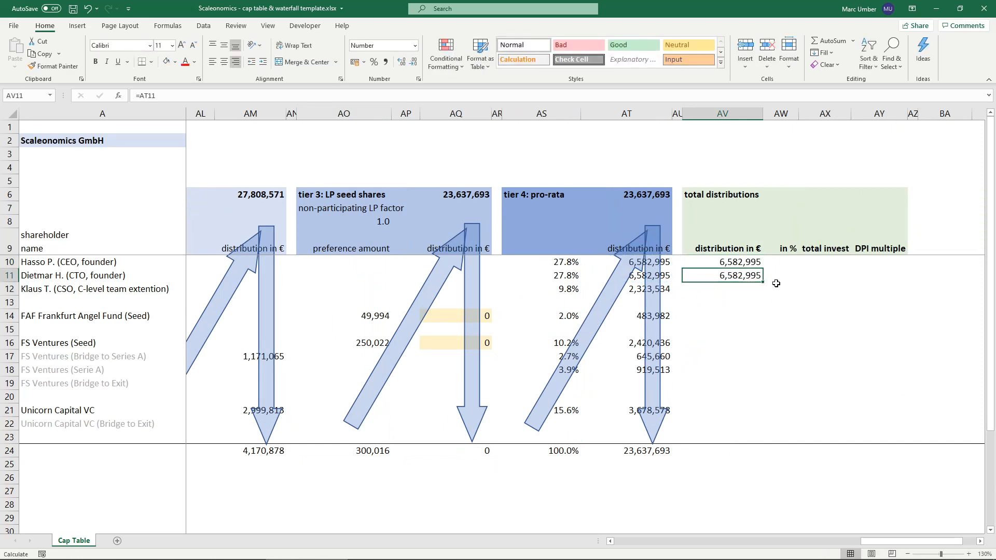
# - Extend the tier 4 link down to AV12 and total the angel fund's distributions in AV14 with =SUM(AT14,AQ14)
pyautogui.moveTo(762, 283); pyautogui.dragTo(762, 295)
pyautogui.click(732, 317)
pyautogui.write('=')
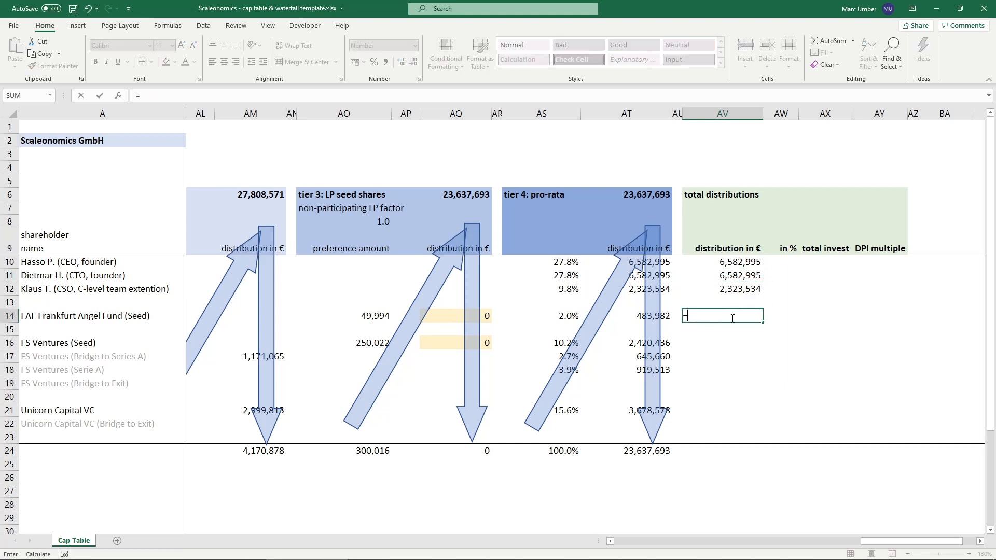
pyautogui.write('SUM(')
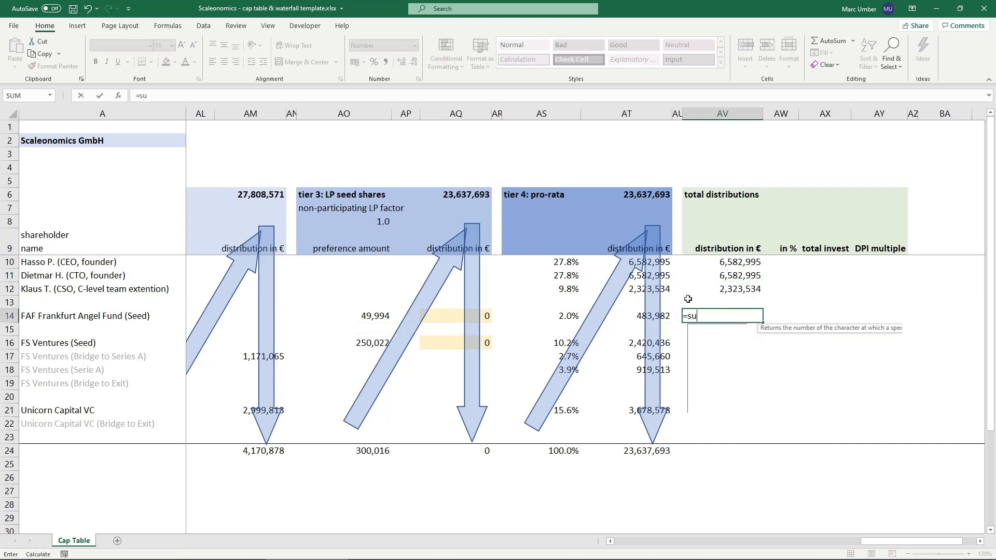
pyautogui.click(642, 316)
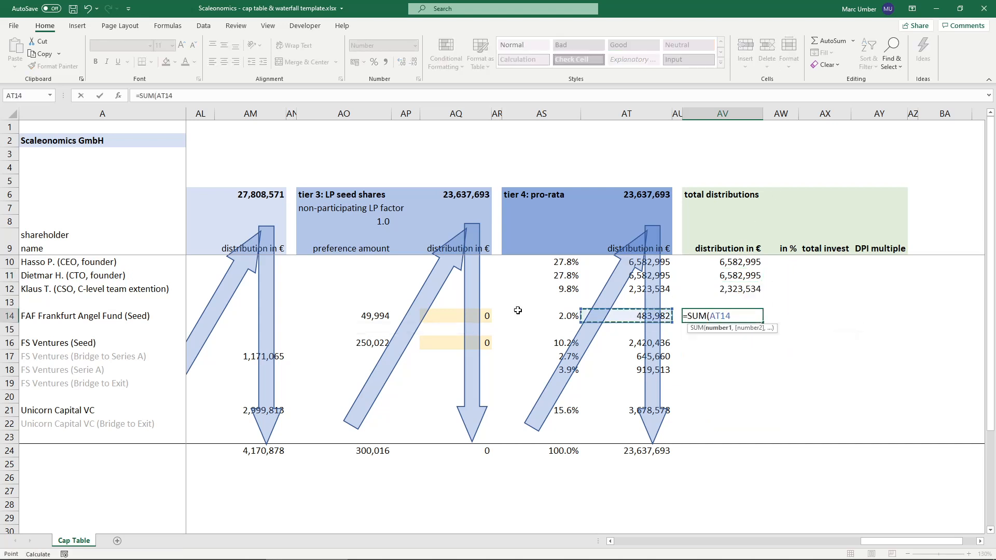
pyautogui.write(',')
pyautogui.click(442, 312)
pyautogui.click(485, 320)
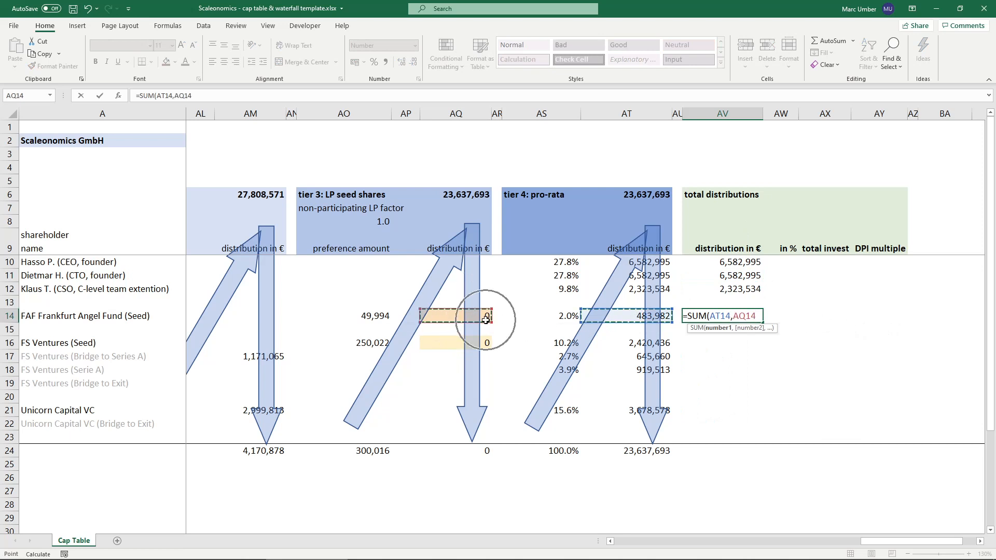
pyautogui.write(')')
pyautogui.press('Return')
pyautogui.press('Return')
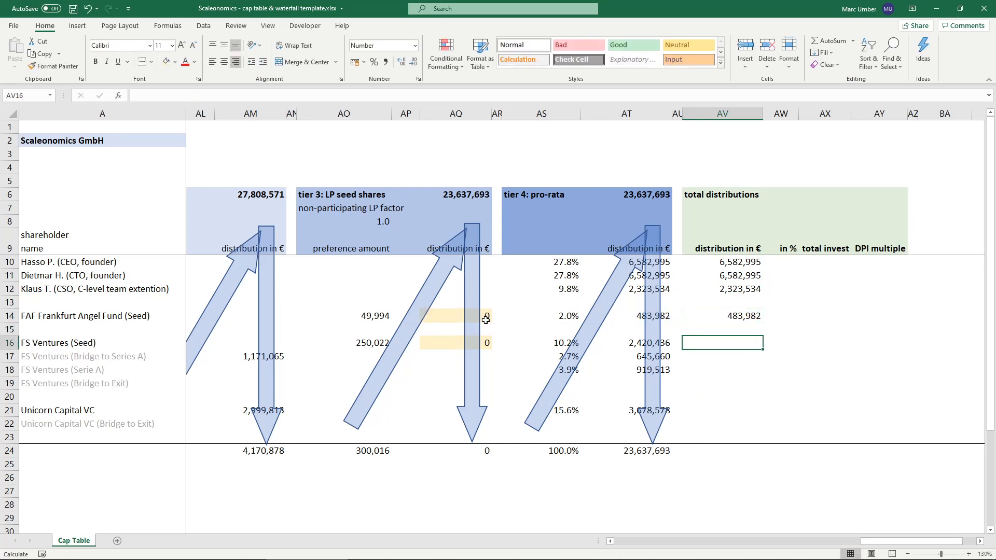
# - Total FS Ventures' distributions from all four tiers in AV16 with =SUM(AT16:AT19,AQ16:AQ19,AM16:AM19,AI16:AI19)
pyautogui.write('=su')
pyautogui.press('Tab')
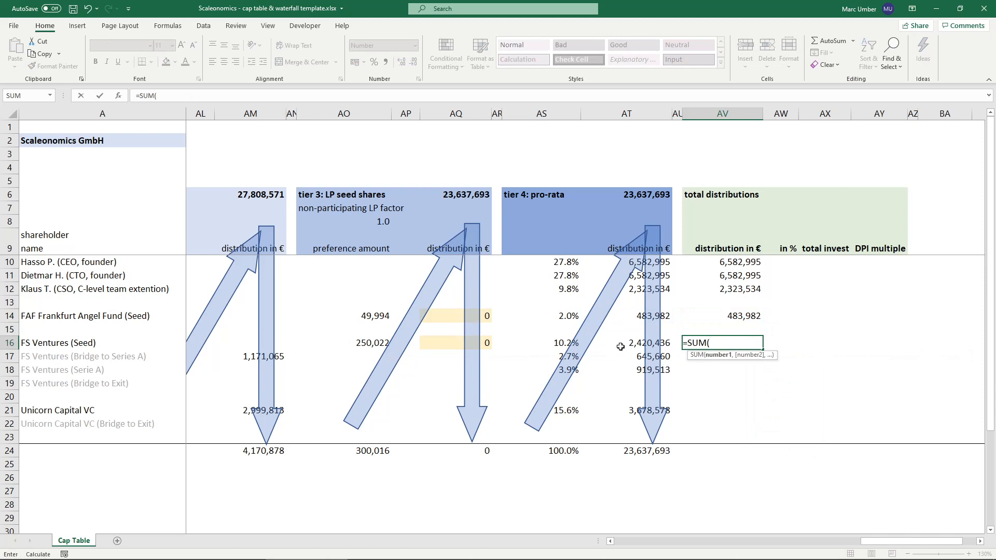
pyautogui.moveTo(626, 344); pyautogui.dragTo(623, 388)
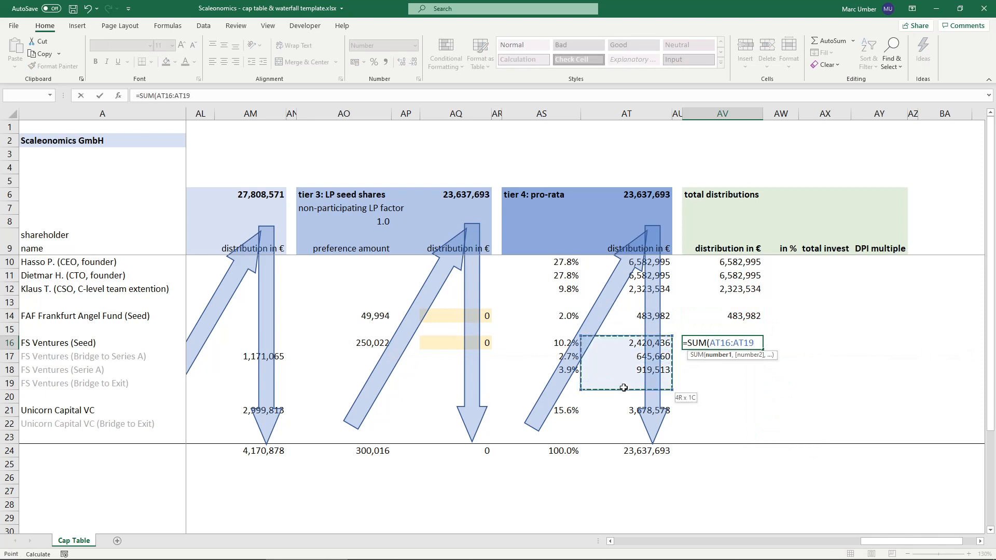
pyautogui.write(',')
pyautogui.moveTo(433, 343); pyautogui.dragTo(439, 385)
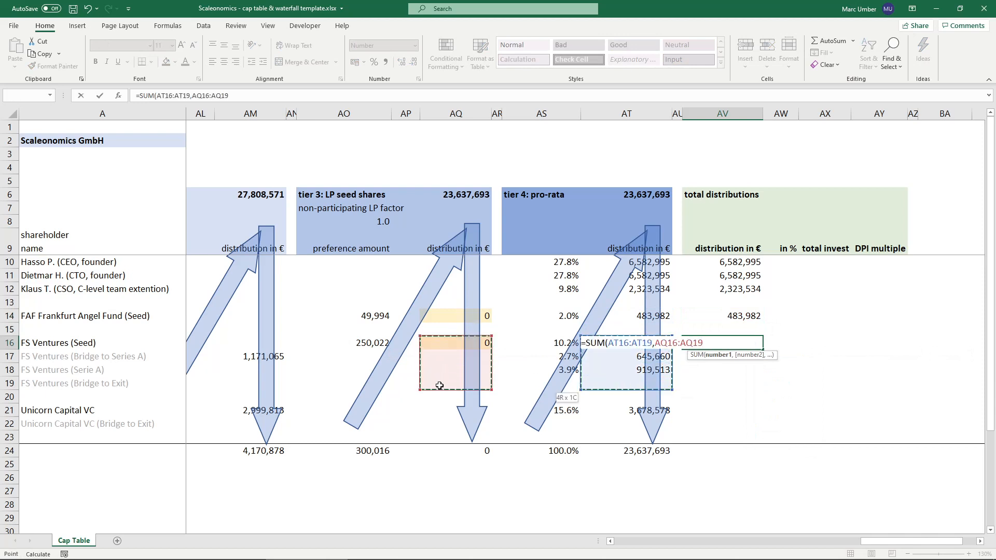
pyautogui.write(',')
pyautogui.moveTo(242, 343); pyautogui.dragTo(255, 388)
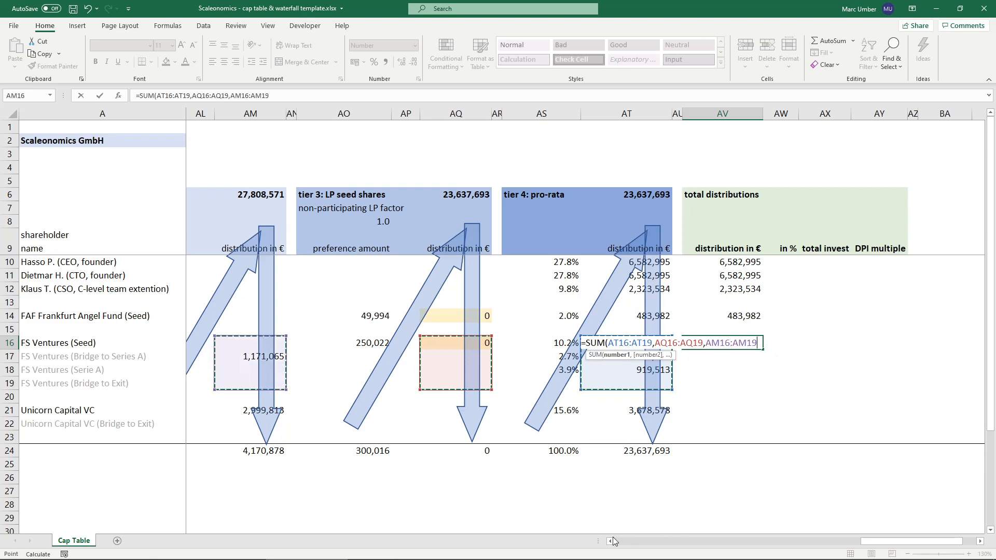
pyautogui.click(609, 541)
pyautogui.click(609, 541)
pyautogui.click(610, 542)
pyautogui.click(609, 542)
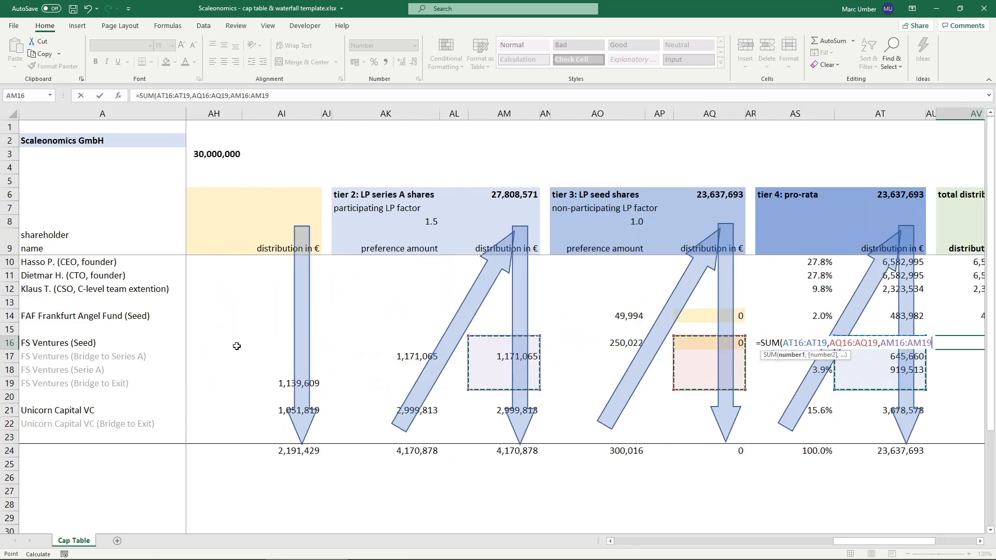
pyautogui.write(',')
pyautogui.moveTo(288, 382); pyautogui.dragTo(281, 340)
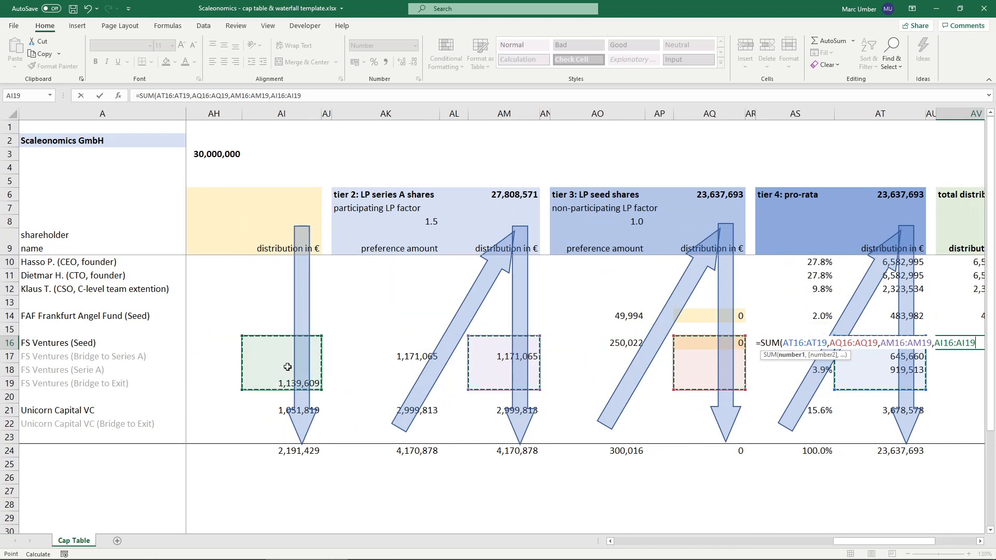
pyautogui.press('Return')
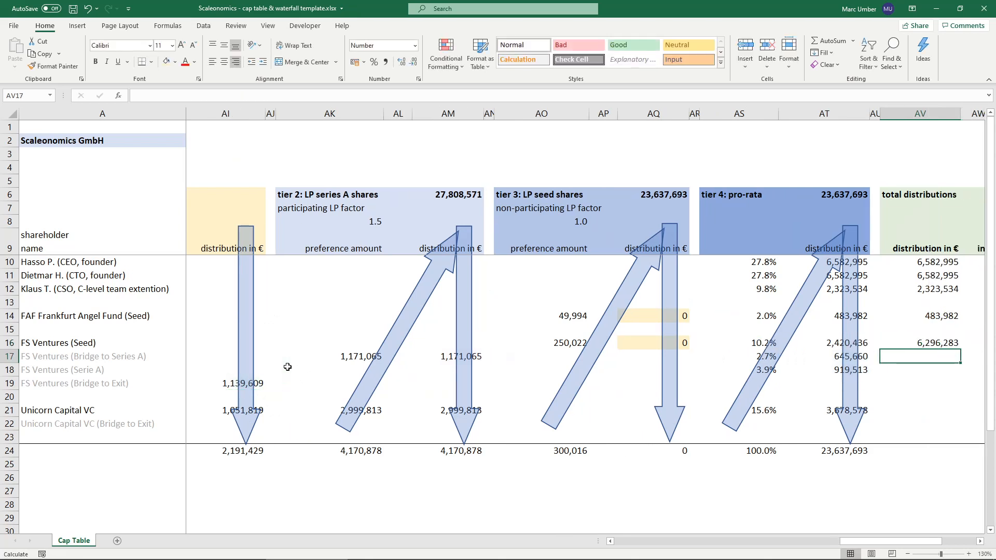
# - Total Unicorn Capital VC's distributions in AV21 with =SUM(AT21,AQ21,AM21,AI21)
pyautogui.press('Down')
pyautogui.press('Down')
pyautogui.press('Down')
pyautogui.press('Down')
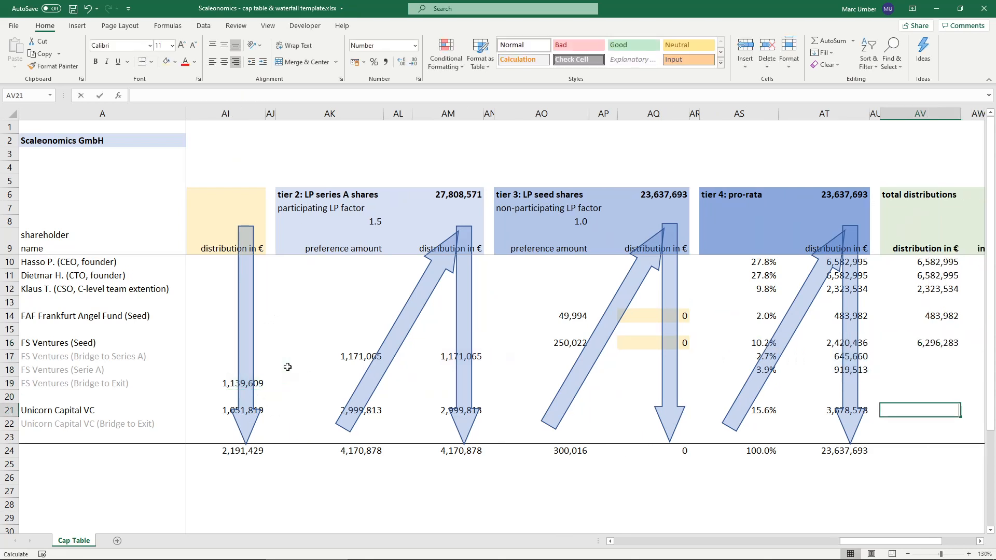
pyautogui.write('=SUM(')
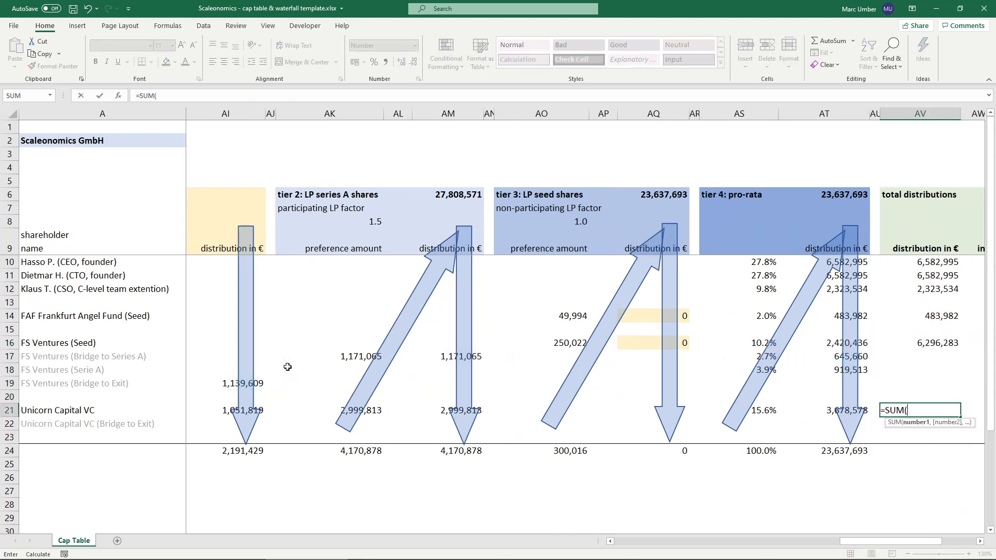
pyautogui.press('Left')
pyautogui.press('Left')
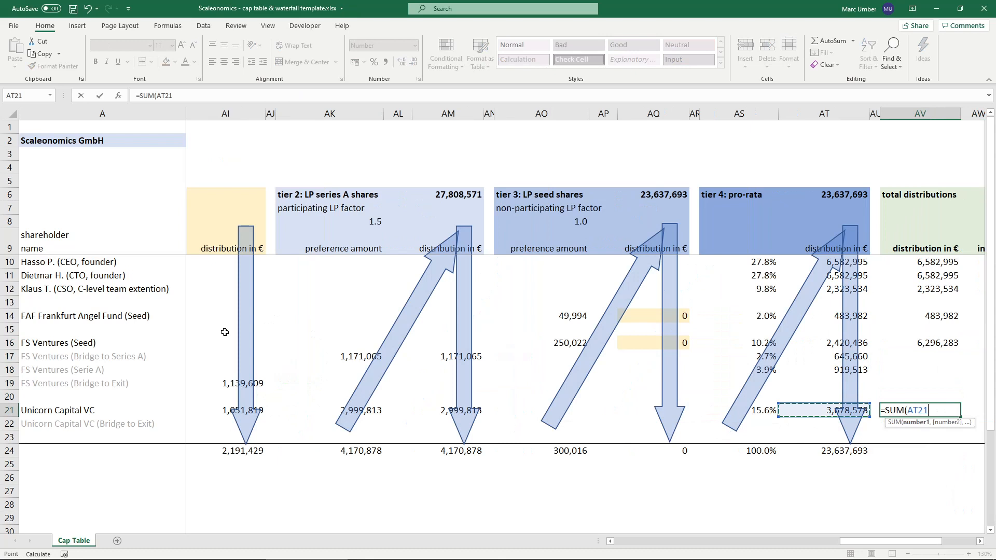
pyautogui.keyDown('ctrl'); pyautogui.click(633, 415); pyautogui.keyUp('ctrl')
pyautogui.keyDown('ctrl'); pyautogui.click(437, 409); pyautogui.keyUp('ctrl')
pyautogui.keyDown('ctrl'); pyautogui.click(210, 409); pyautogui.keyUp('ctrl')
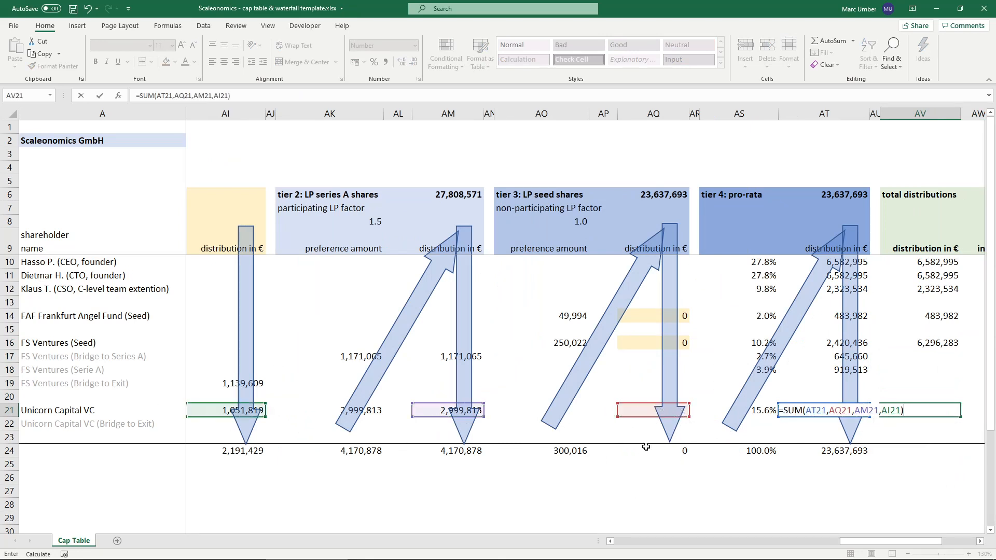
pyautogui.hotkey('ctrl', 'Return')
# - Add up all shareholders' total distributions in AV24 with =SUM(AV10:AV23)
pyautogui.press('Down')
pyautogui.press('Down')
pyautogui.press('Down')
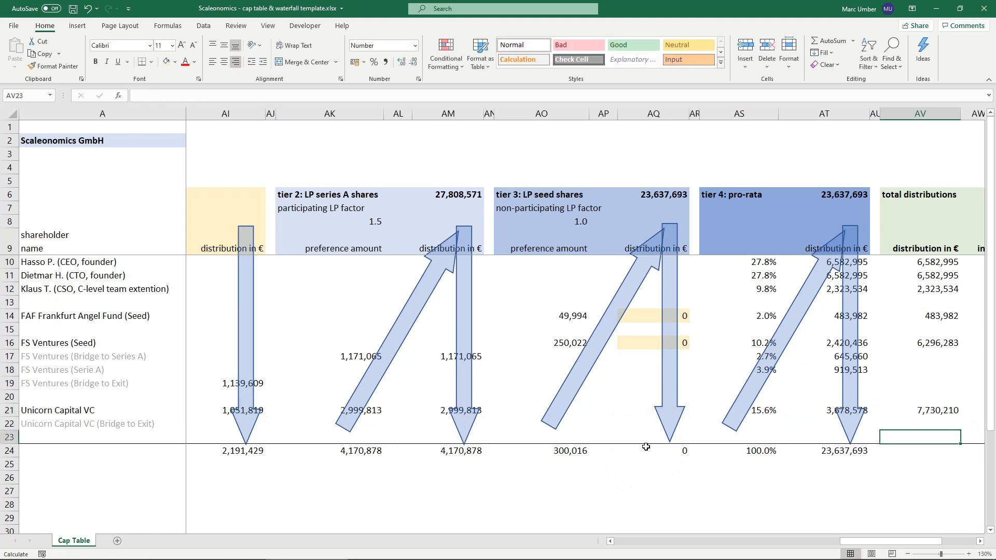
pyautogui.write('=sum(')
pyautogui.press('Up')
pyautogui.hotkey('shift', 'Up')
pyautogui.hotkey('shift', 'Up')
pyautogui.hotkey('shift', 'Up')
pyautogui.hotkey('shift', 'Up')
pyautogui.hotkey('shift', 'Up')
pyautogui.hotkey('shift', 'Up')
pyautogui.hotkey('shift', 'Up')
pyautogui.hotkey('shift', 'Up')
pyautogui.hotkey('shift', 'Up')
pyautogui.hotkey('shift', 'Up')
pyautogui.hotkey('shift', 'Up')
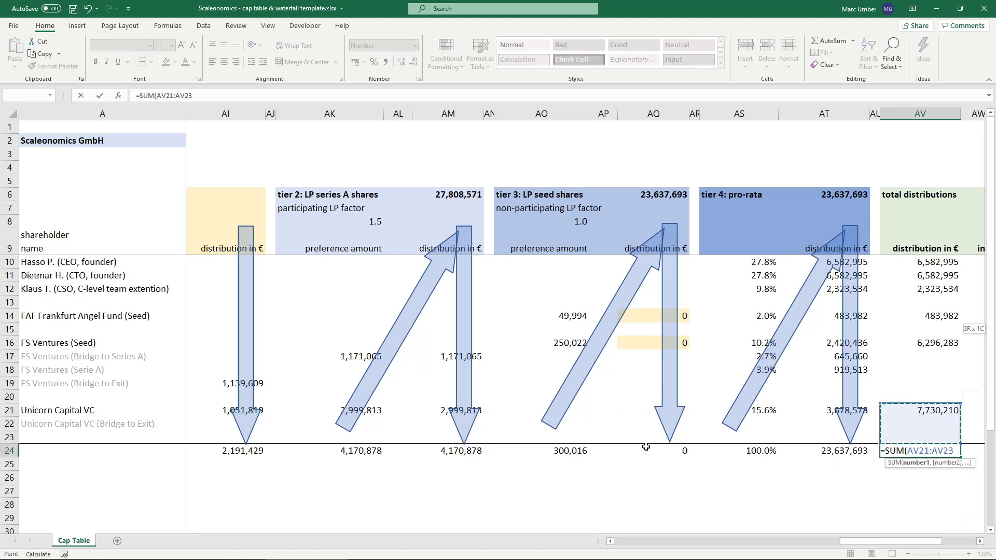
pyautogui.hotkey('shift', 'Up')
pyautogui.hotkey('shift', 'Up')
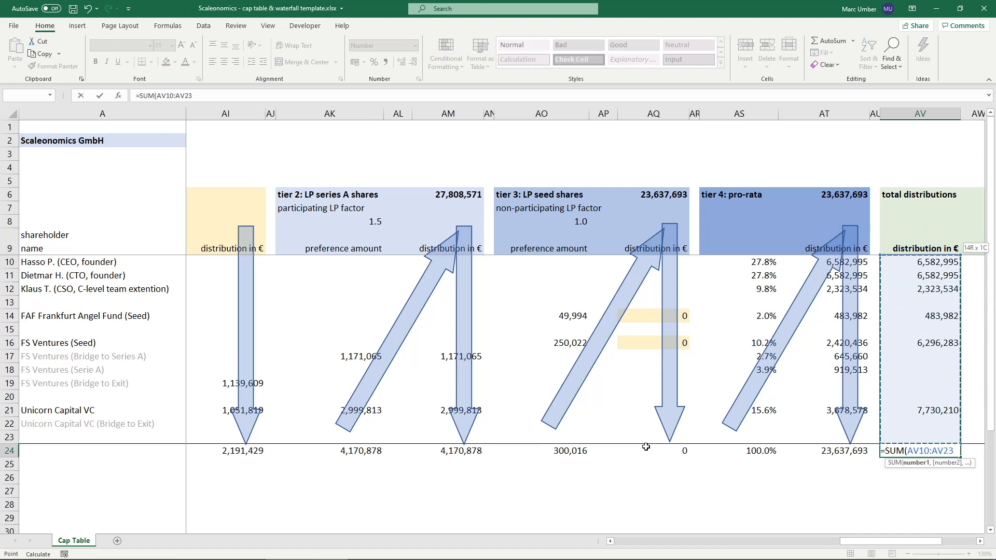
pyautogui.press('Return')
pyautogui.press('Up')
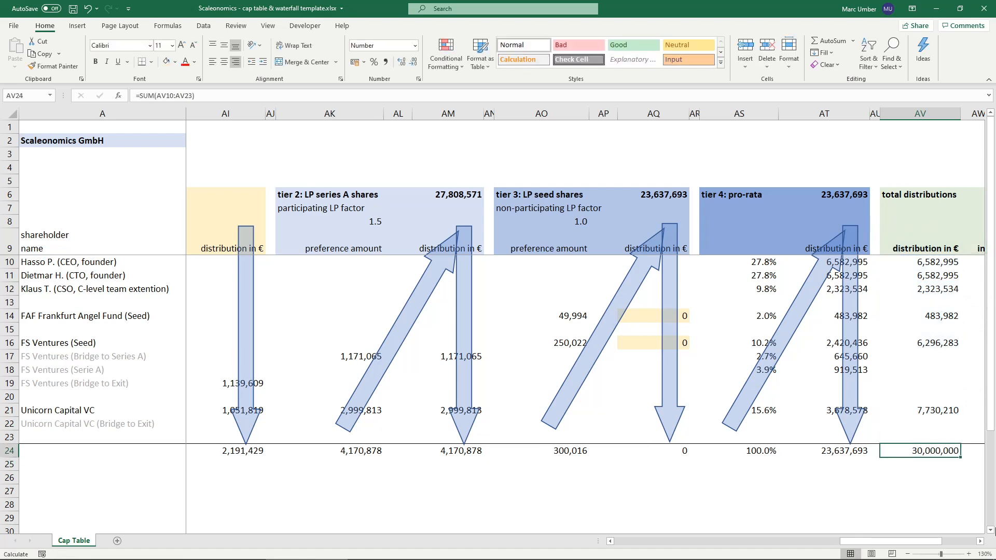
# - Calculate the two founders' percentage of total distributions in AW10 and AW11 by dividing AV10 and AV11 by $AV$24
pyautogui.click(979, 541)
pyautogui.click(980, 541)
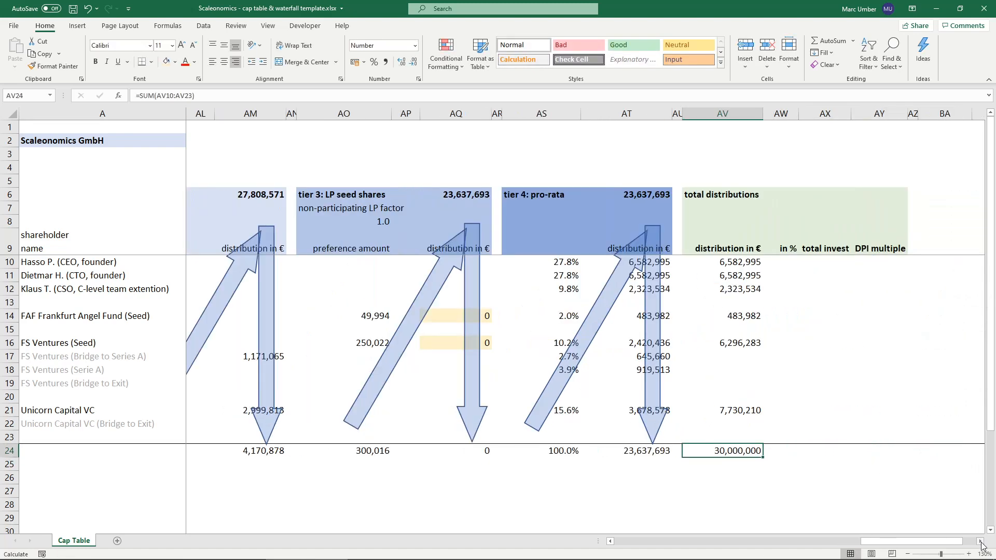
pyautogui.click(786, 260)
pyautogui.write('=')
pyautogui.press('Left')
pyautogui.write('/')
pyautogui.click(736, 450)
pyautogui.press('F4')
pyautogui.press('Return')
pyautogui.write('=')
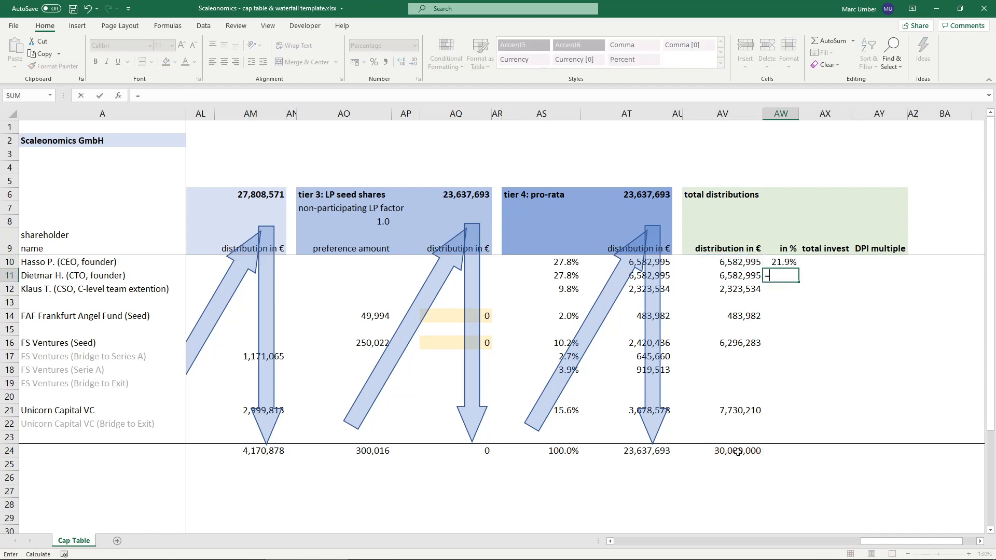
pyautogui.press('Left')
pyautogui.write('/')
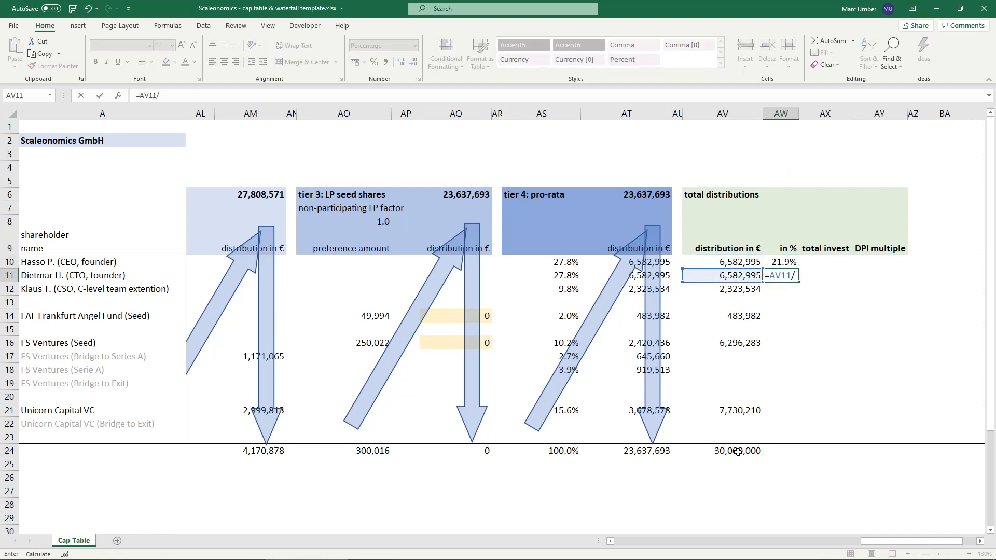
pyautogui.click(724, 453)
pyautogui.press('F4')
pyautogui.hotkey('ctrl', 'Return')
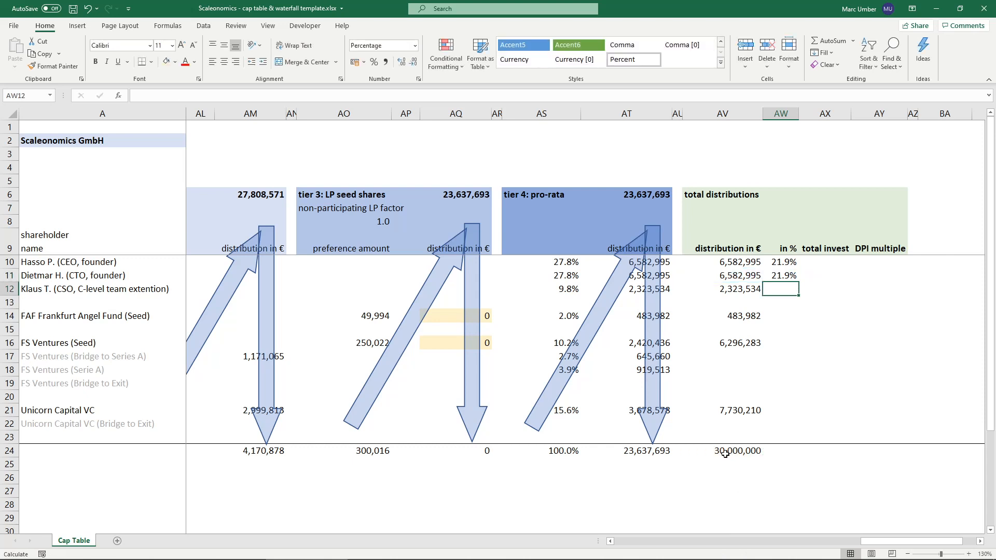
# - Fill the percentage formula from AW11 down to AW21 and clear it from the rows without a total distribution
pyautogui.moveTo(799, 282); pyautogui.dragTo(798, 408)
pyautogui.click(784, 303)
pyautogui.press('Delete')
pyautogui.click(781, 331)
pyautogui.moveTo(783, 353); pyautogui.dragTo(784, 398)
pyautogui.press('Delete')
# - Sum the distribution percentages in AW24 with =SUM(AW10:AW23)
pyautogui.click(788, 449)
pyautogui.write('=sum')
pyautogui.press('Tab')
pyautogui.press('Up')
pyautogui.hotkey('shift', 'Up')
pyautogui.hotkey('shift', 'Up')
pyautogui.hotkey('shift', 'Up')
pyautogui.hotkey('shift', 'Up')
pyautogui.hotkey('shift', 'Up')
pyautogui.hotkey('shift', 'Up')
pyautogui.hotkey('shift', 'Up')
pyautogui.hotkey('shift', 'Up')
pyautogui.hotkey('shift', 'Up')
pyautogui.hotkey('shift', 'Up')
pyautogui.hotkey('shift', 'Up')
pyautogui.hotkey('shift', 'Up')
pyautogui.hotkey('shift', 'Up')
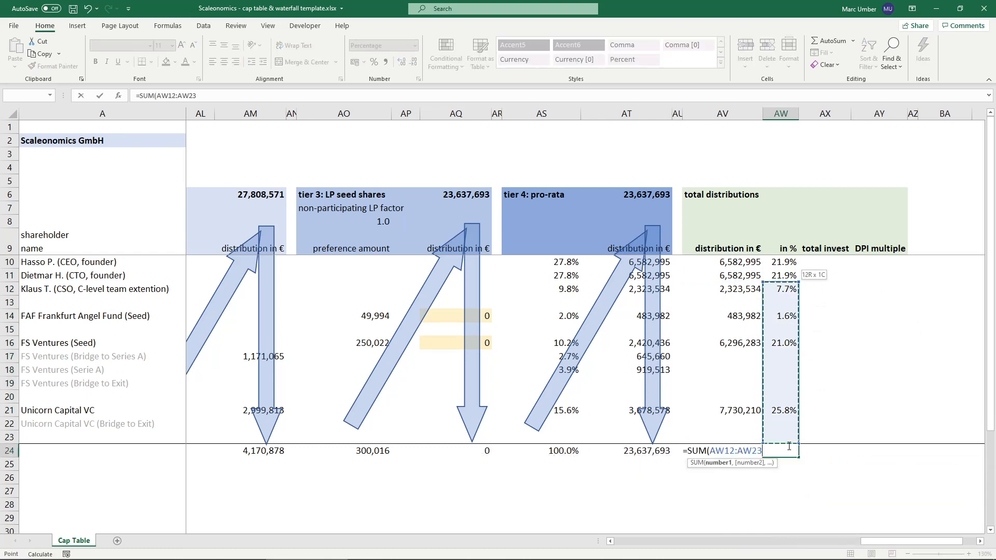
pyautogui.hotkey('ctrl', 'Return')
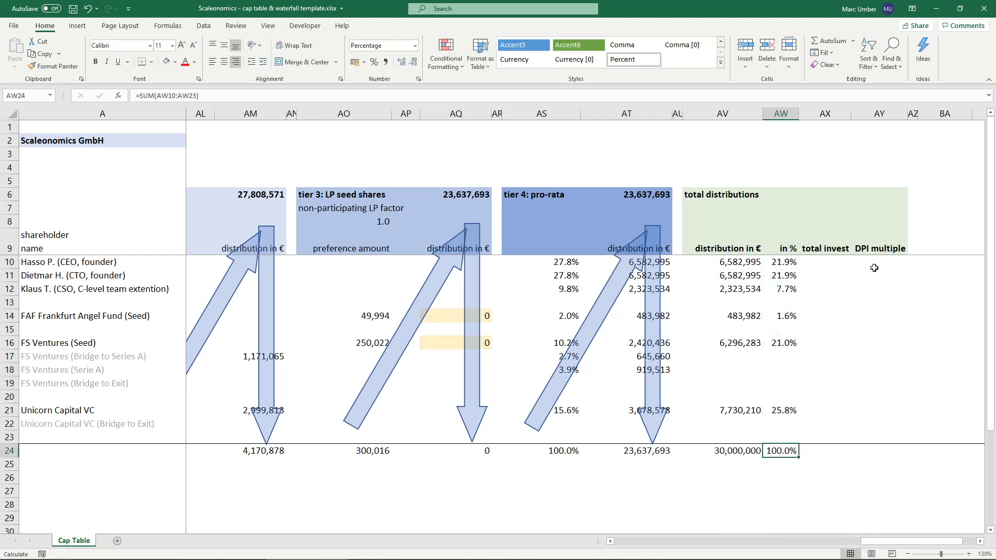
# - Compare the first founder's distribution percentage in AW10 with the series A ownership in Z10 and the pro-rata share in AS10
pyautogui.click(791, 263)
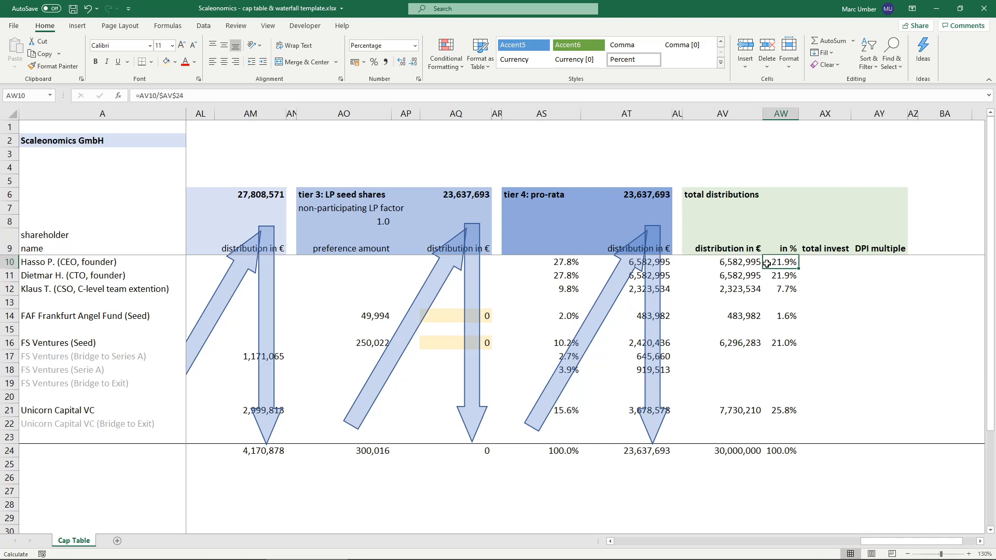
pyautogui.press('Left')
pyautogui.press('Left')
pyautogui.press('Left')
pyautogui.press('Left')
pyautogui.press('Left')
pyautogui.press('Left')
pyautogui.press('Left')
pyautogui.press('Left')
pyautogui.press('Left')
pyautogui.press('Left')
pyautogui.press('Left')
pyautogui.press('Left')
pyautogui.press('Left')
pyautogui.press('Left')
pyautogui.press('Left')
pyautogui.press('Left')
pyautogui.press('Left')
pyautogui.press('Left')
pyautogui.press('Left')
pyautogui.press('Left')
pyautogui.press('Left')
pyautogui.press('Left')
pyautogui.press('Left')
pyautogui.press('Left')
pyautogui.press('Left')
pyautogui.press('Left')
pyautogui.press('Left')
pyautogui.press('Left')
pyautogui.press('Left')
pyautogui.press('Right')
pyautogui.press('Right')
pyautogui.press('Right')
pyautogui.press('Right')
pyautogui.press('Right')
pyautogui.press('Right')
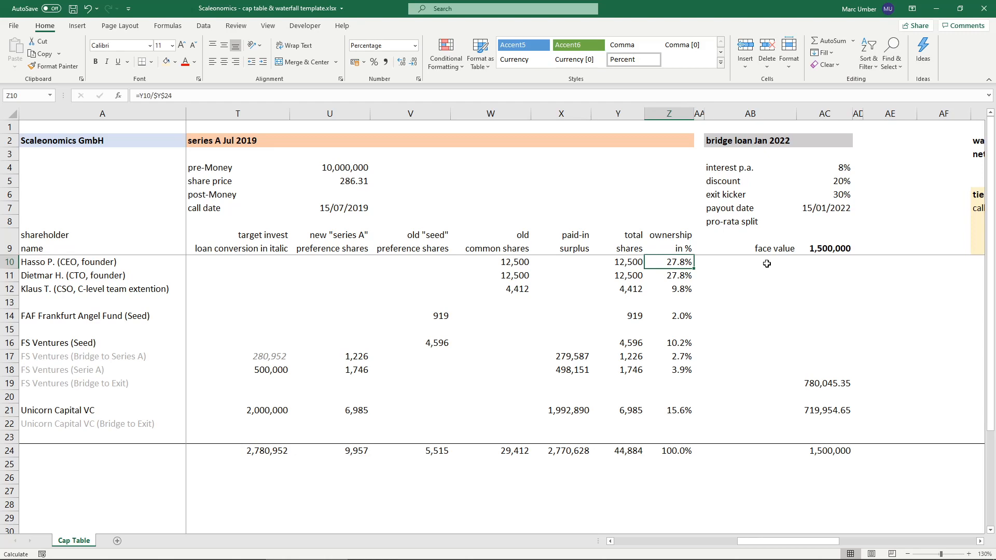
pyautogui.press('Right')
pyautogui.press('Right')
pyautogui.press('Right')
pyautogui.press('Right')
pyautogui.press('Right')
pyautogui.press('Right')
pyautogui.press('Right')
pyautogui.press('Right')
pyautogui.press('Right')
pyautogui.press('Right')
pyautogui.press('Right')
pyautogui.press('Right')
pyautogui.press('Right')
pyautogui.press('Right')
pyautogui.press('Right')
pyautogui.press('Right')
pyautogui.press('Right')
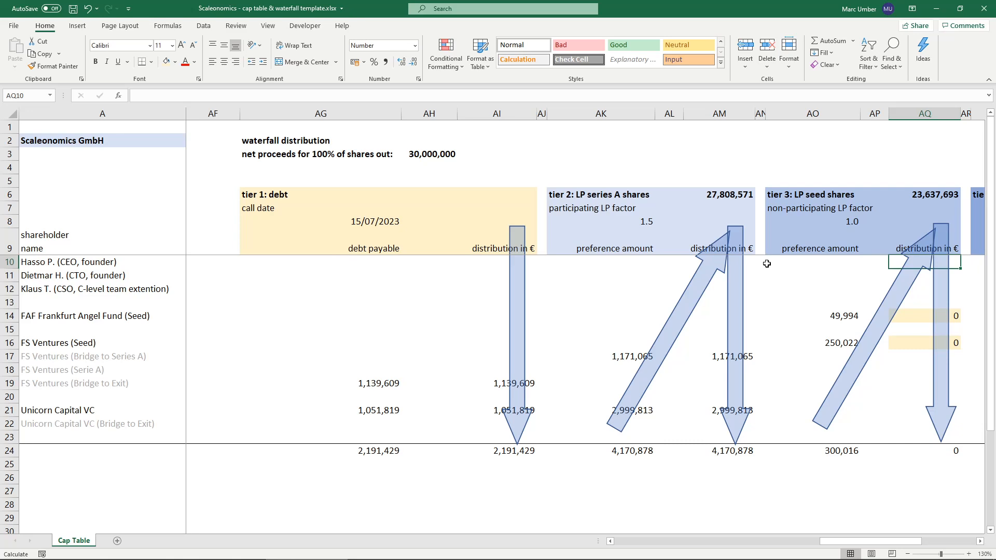
pyautogui.press('Right')
pyautogui.press('Right')
pyautogui.press('Right')
pyautogui.press('Right')
pyautogui.press('Right')
pyautogui.press('Right')
pyautogui.press('Right')
pyautogui.press('Right')
pyautogui.press('Right')
pyautogui.press('Right')
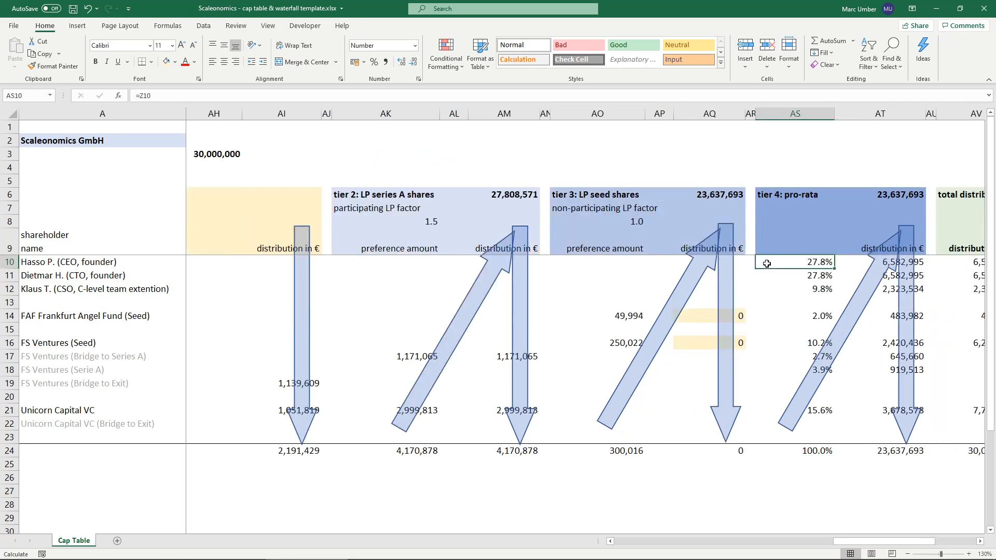
pyautogui.press('Left')
pyautogui.press('Left')
pyautogui.press('Left')
pyautogui.press('Left')
pyautogui.press('Left')
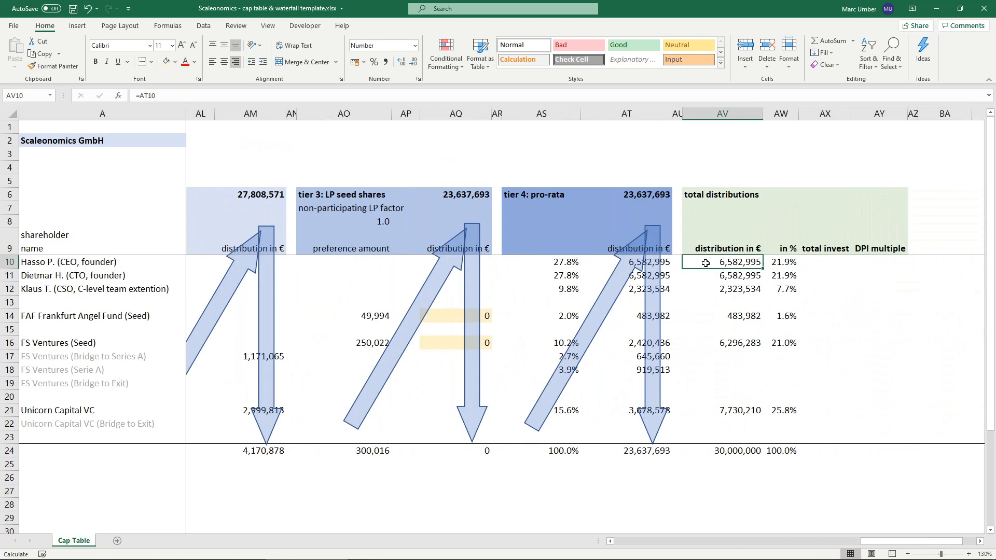
# - Calculate FAF Frankfurt Angel Fund's total investment in AX14 from its seed preference shares and paid-in surplus with =SUM(K14:M14)
pyautogui.click(812, 263)
pyautogui.press('Down')
pyautogui.press('Down')
pyautogui.press('Down')
pyautogui.press('Down')
pyautogui.press('Down')
pyautogui.press('Up')
pyautogui.write('=sum')
pyautogui.press('Tab')
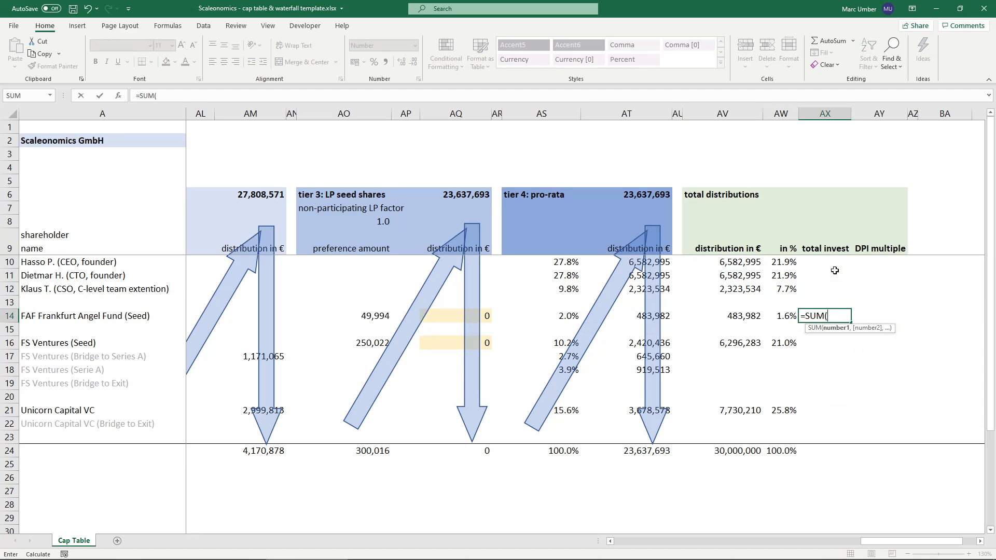
pyautogui.press('Left')
pyautogui.press('Left')
pyautogui.press('Left')
pyautogui.press('Left')
pyautogui.press('Left')
pyautogui.press('Left')
pyautogui.press('Left')
pyautogui.press('Left')
pyautogui.press('Left')
pyautogui.press('Left')
pyautogui.press('Left')
pyautogui.press('Left')
pyautogui.press('Left')
pyautogui.press('Left')
pyautogui.press('Left')
pyautogui.press('Left')
pyautogui.press('Left')
pyautogui.press('Left')
pyautogui.press('Left')
pyautogui.press('Left')
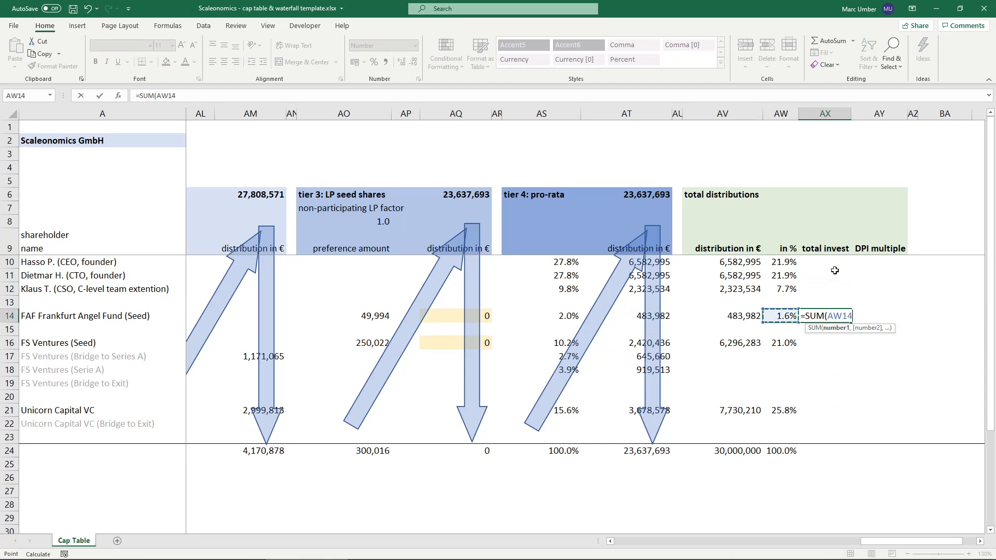
pyautogui.press('Left')
pyautogui.press('Left')
pyautogui.press('Left')
pyautogui.press('Left')
pyautogui.press('Left')
pyautogui.press('Left')
pyautogui.press('Left')
pyautogui.press('Left')
pyautogui.press('Left')
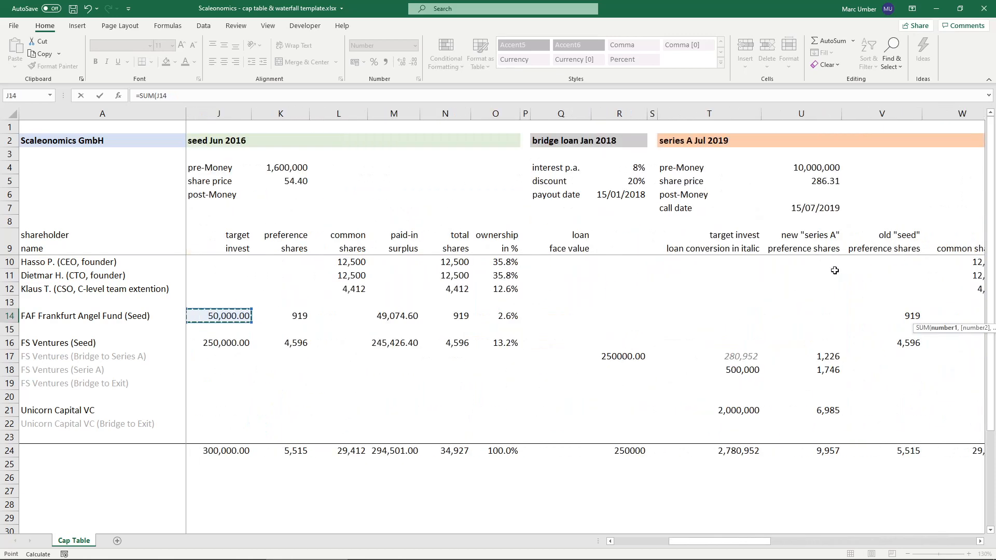
pyautogui.press('Right')
pyautogui.press('Right')
pyautogui.press('Right')
pyautogui.press('Right')
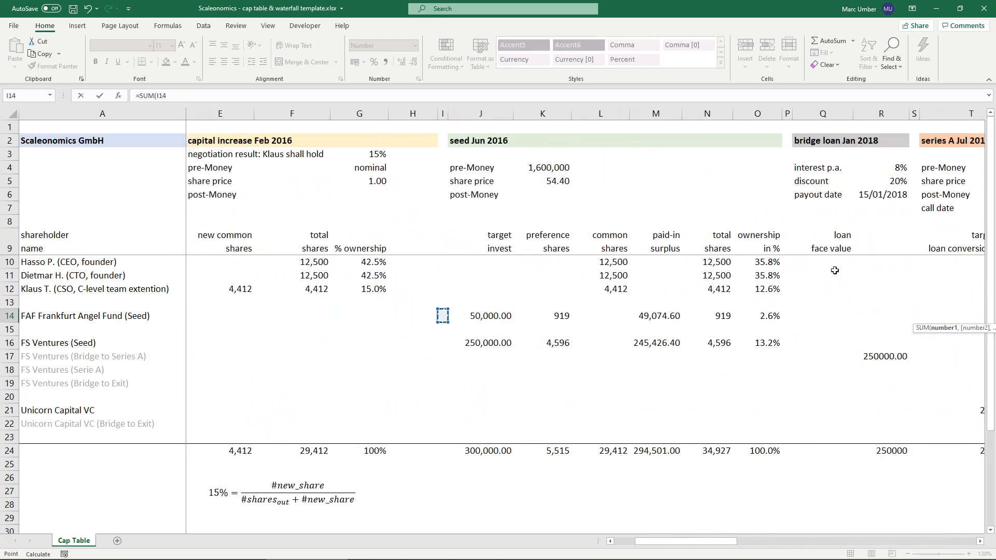
pyautogui.hotkey('shift', 'Right')
pyautogui.hotkey('shift', 'Right')
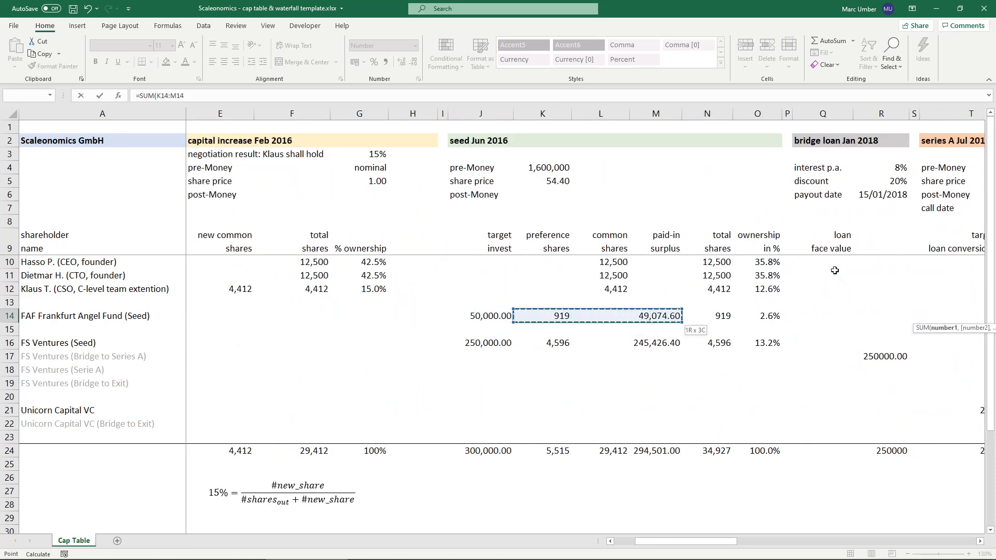
pyautogui.write(')')
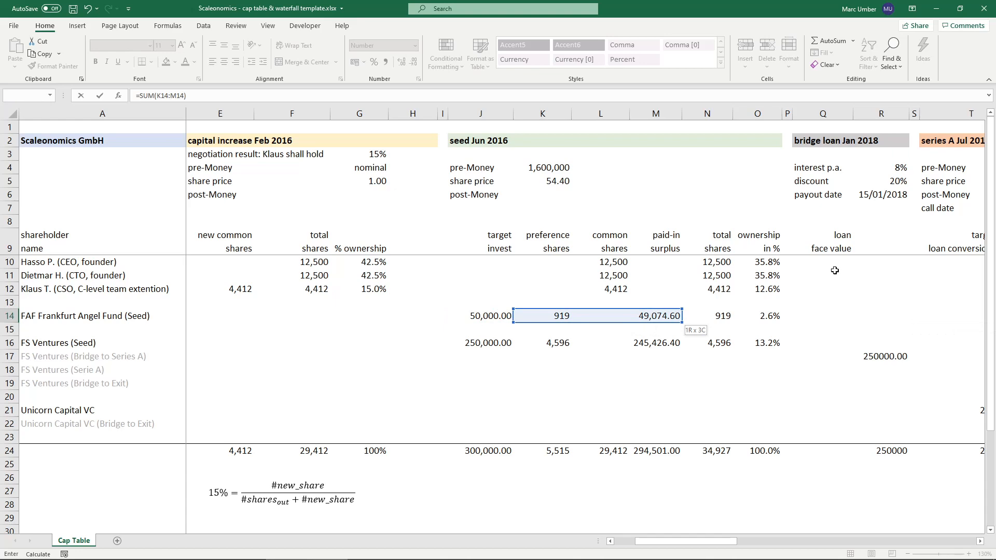
pyautogui.press('Return')
# - Start FS Ventures' total investment formula in AX16 as a SUM of its seed round range K16:M16
pyautogui.press('Down')
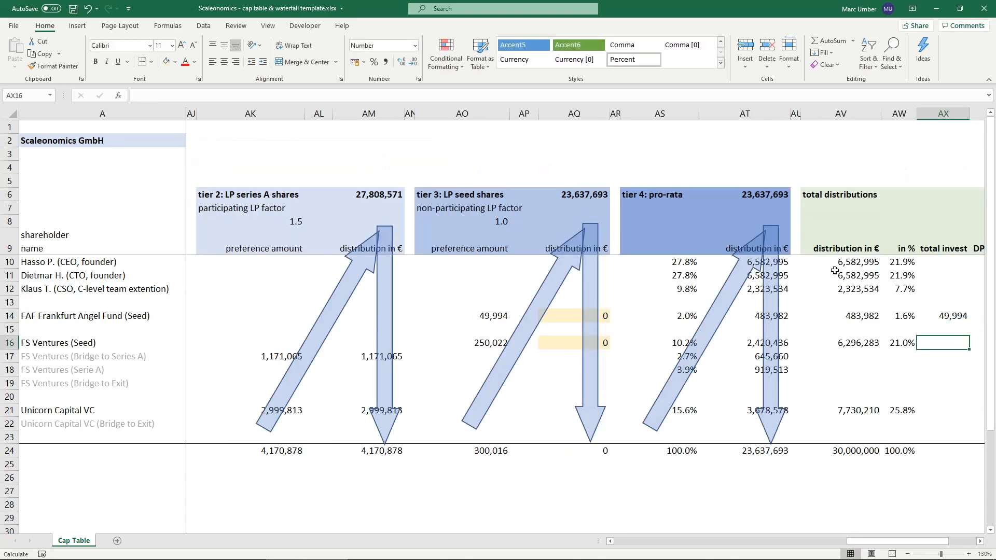
pyautogui.write('=SUM(')
pyautogui.press('Left')
pyautogui.press('Left')
pyautogui.press('Left')
pyautogui.press('Left')
pyautogui.press('Left')
pyautogui.press('Left')
pyautogui.press('Left')
pyautogui.press('Left')
pyautogui.press('Left')
pyautogui.press('Left')
pyautogui.press('Left')
pyautogui.press('Left')
pyautogui.press('Left')
pyautogui.press('Left')
pyautogui.press('Left')
pyautogui.press('Left')
pyautogui.press('Left')
pyautogui.press('Left')
pyautogui.press('Left')
pyautogui.press('Left')
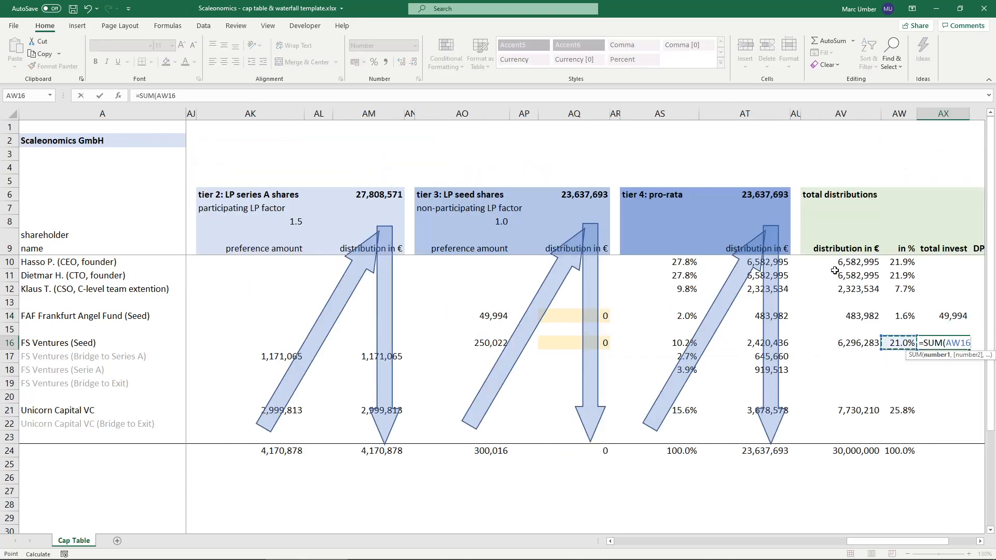
pyautogui.press('Left')
pyautogui.press('Left')
pyautogui.press('Left')
pyautogui.press('Left')
pyautogui.press('Left')
pyautogui.press('Left')
pyautogui.press('Left')
pyautogui.press('Left')
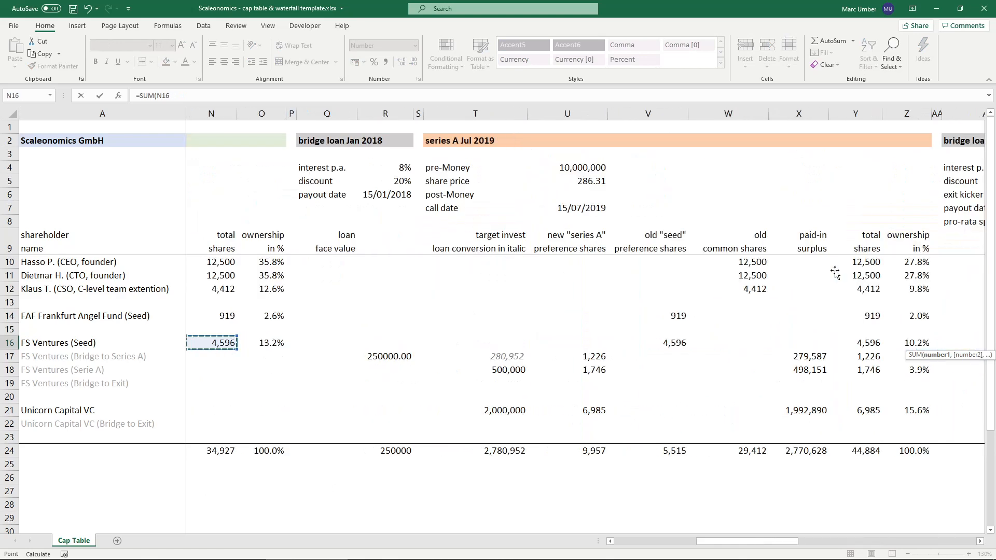
pyautogui.press('Left')
pyautogui.press('Left')
pyautogui.press('Left')
pyautogui.press('Left')
pyautogui.press('Left')
pyautogui.press('Left')
pyautogui.press('Left')
pyautogui.press('Left')
pyautogui.press('Left')
pyautogui.press('Left')
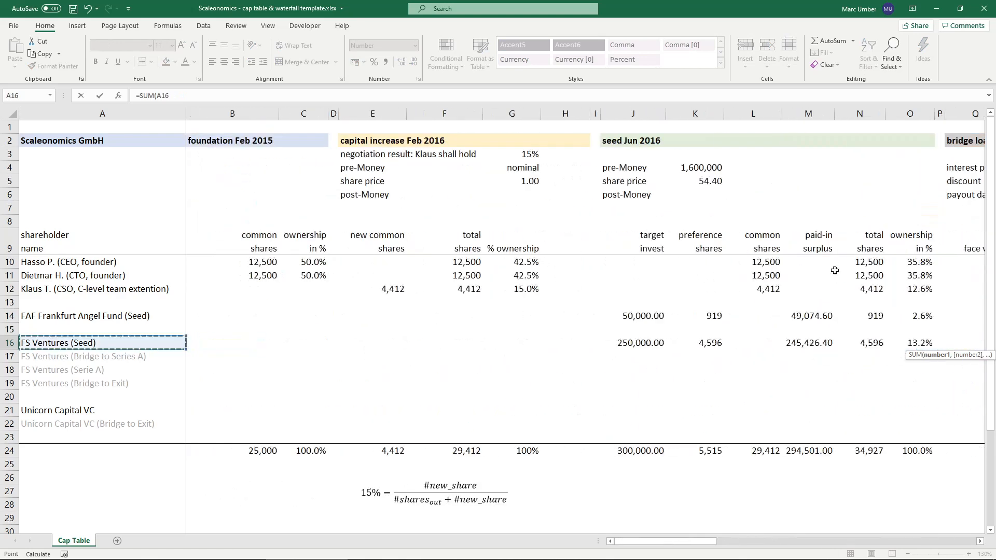
pyautogui.press('Right')
pyautogui.press('Right')
pyautogui.press('Right')
pyautogui.press('Right')
pyautogui.press('Right')
pyautogui.press('Right')
pyautogui.press('Right')
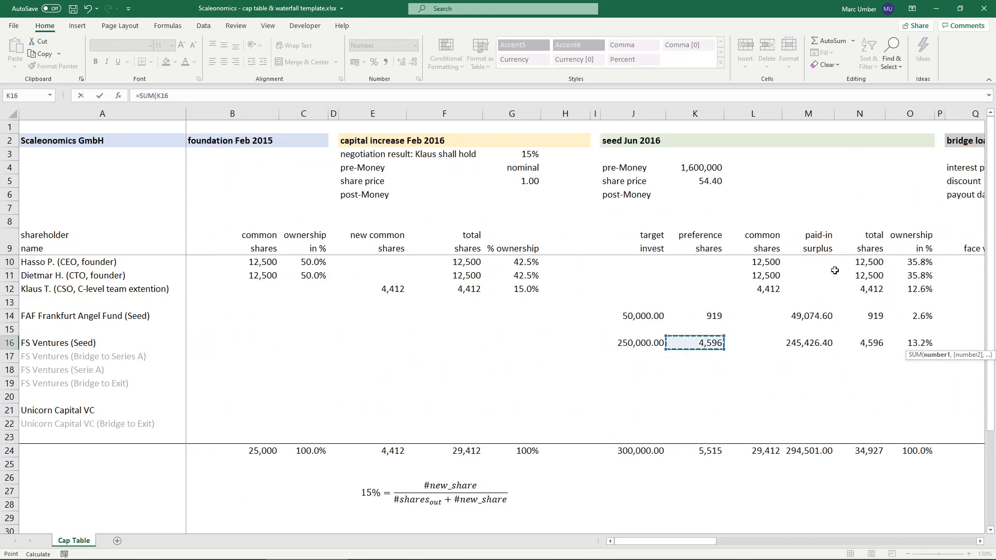
pyautogui.hotkey('shift', 'Right')
pyautogui.hotkey('shift', 'Right')
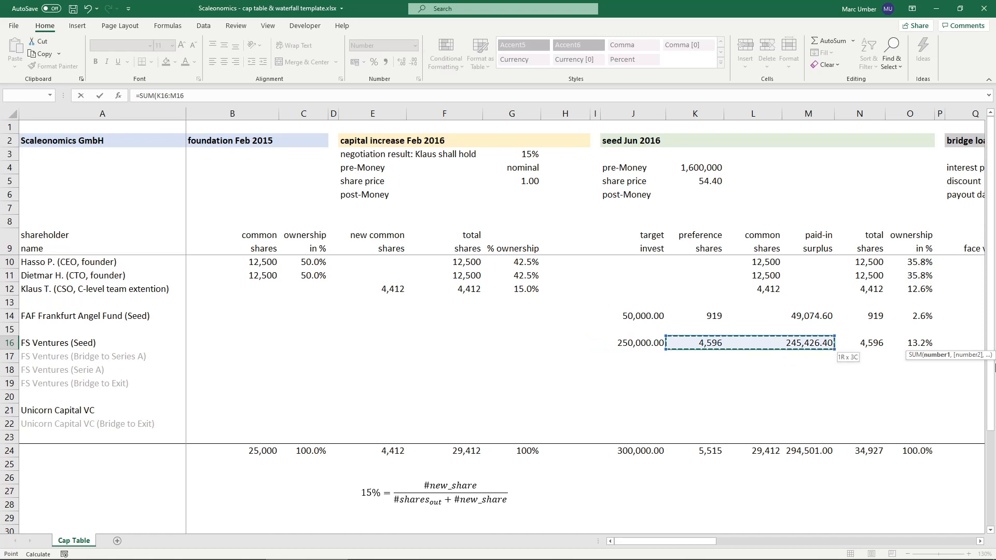
pyautogui.click(980, 540)
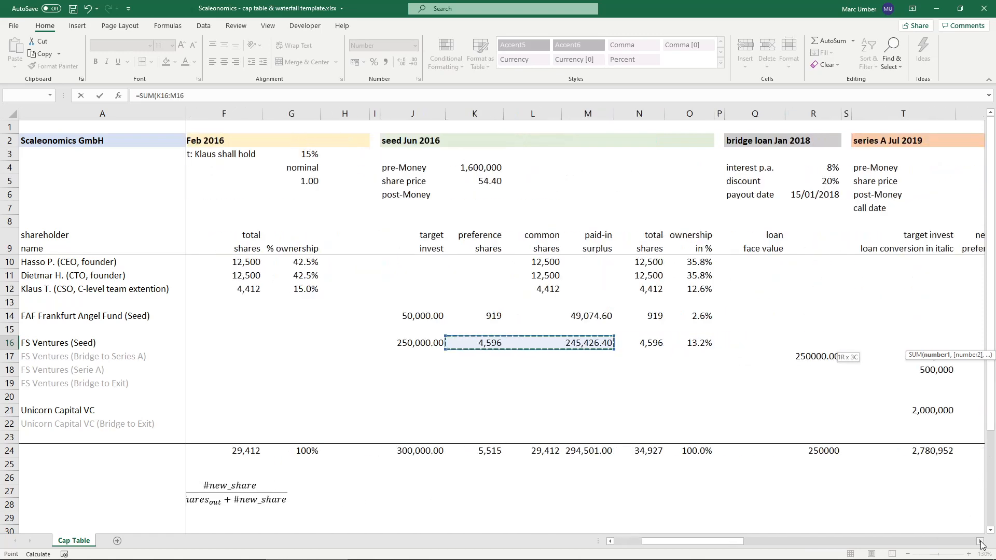
pyautogui.click(979, 541)
pyautogui.click(980, 541)
# - Add FS Ventures' series A shares and paid-in surplus, U17:X18, as the second argument of the AX16 sum
pyautogui.write(',')
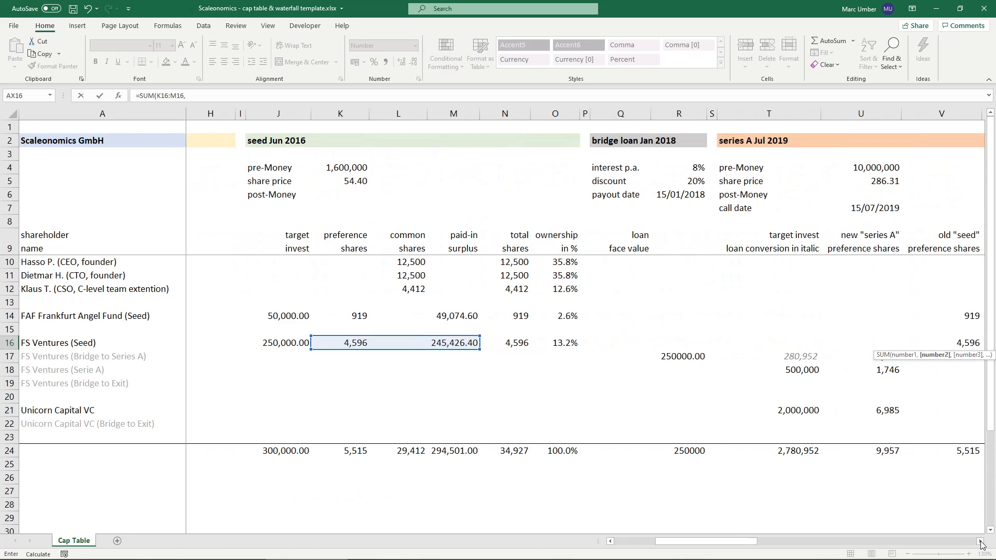
pyautogui.click(979, 541)
pyautogui.click(980, 540)
pyautogui.click(979, 541)
pyautogui.click(979, 541)
pyautogui.click(979, 541)
pyautogui.click(980, 541)
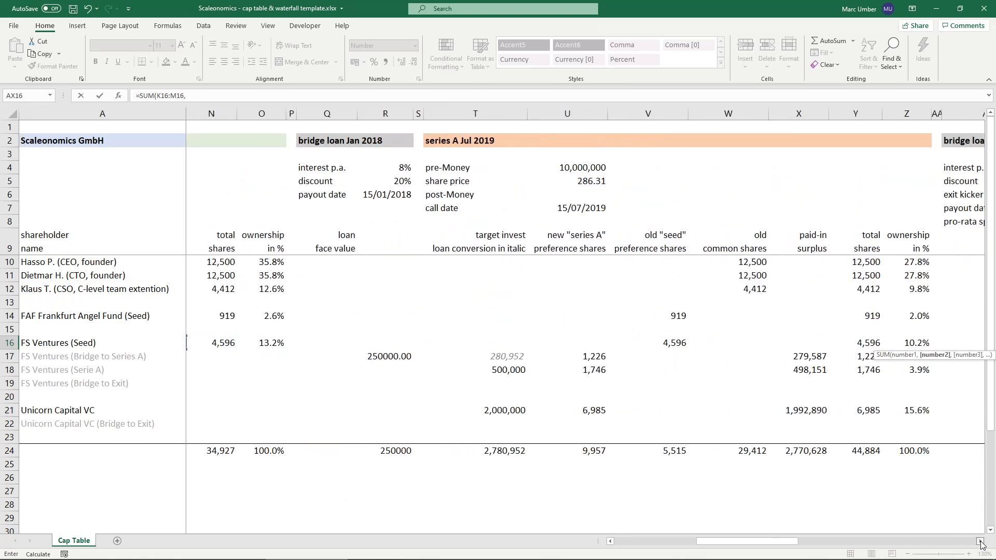
pyautogui.moveTo(597, 358); pyautogui.dragTo(813, 359)
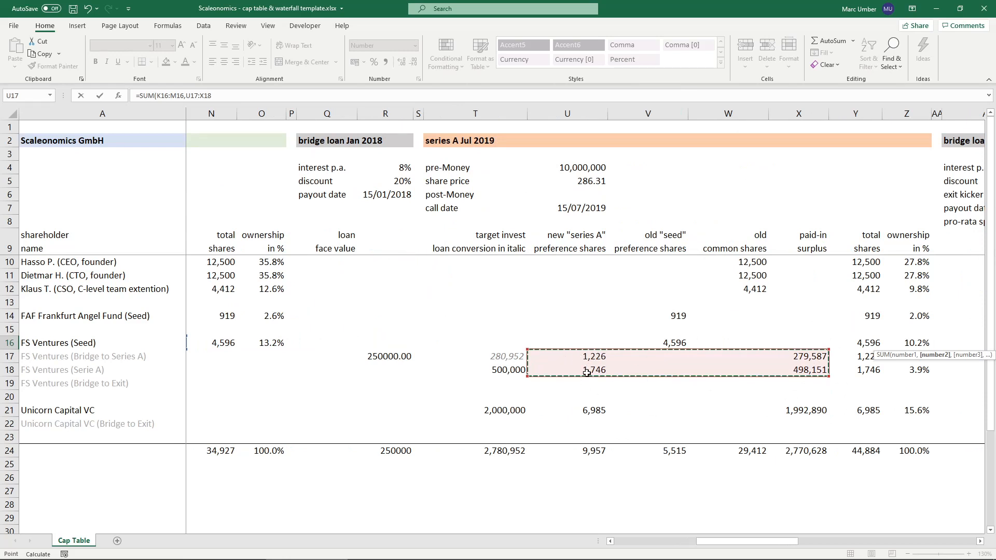
# - Add FS Ventures' 2022 bridge loan amount in AC19 to the AX16 sum and complete the formula
pyautogui.click(980, 541)
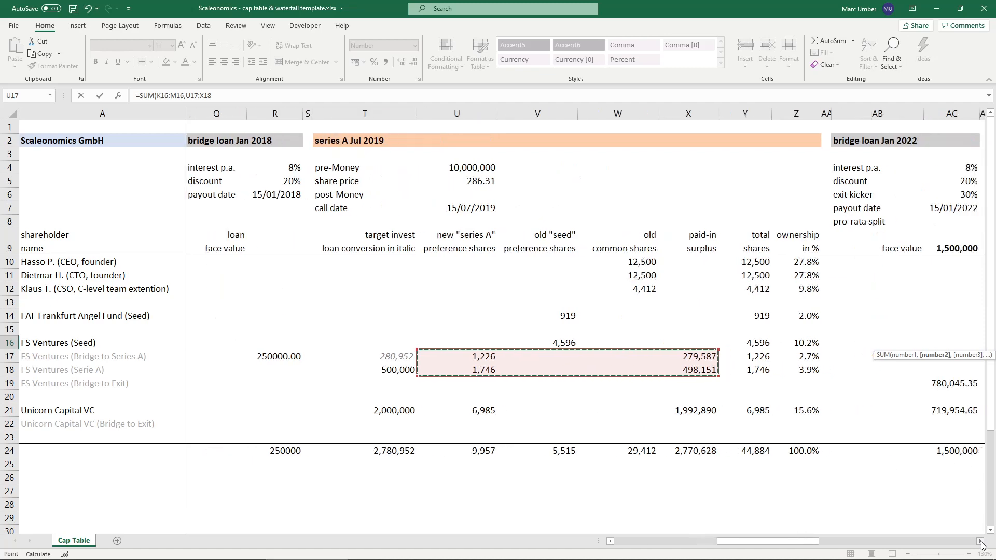
pyautogui.click(980, 541)
pyautogui.click(980, 541)
pyautogui.click(980, 541)
pyautogui.click(980, 541)
pyautogui.click(980, 541)
pyautogui.click(980, 541)
pyautogui.click(980, 540)
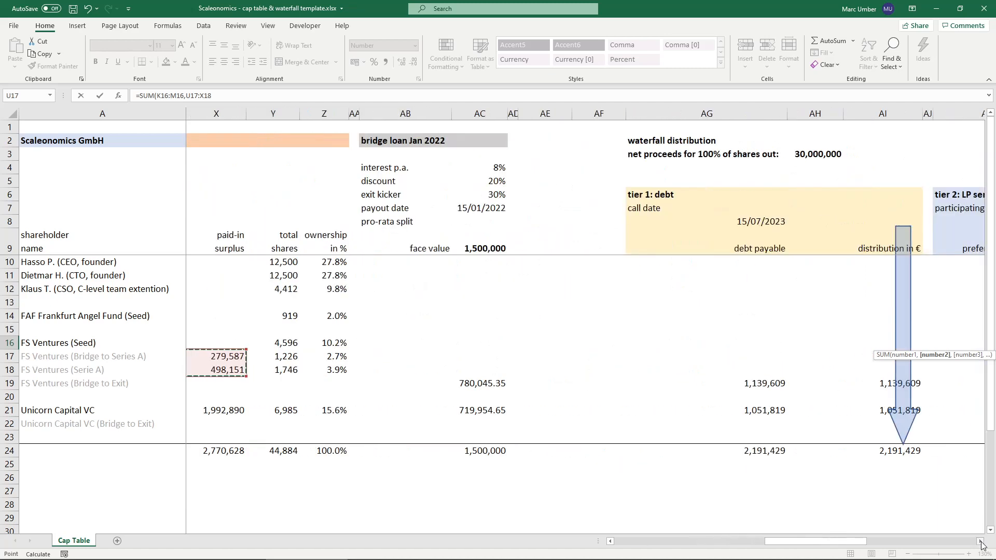
pyautogui.click(980, 540)
pyautogui.click(980, 541)
pyautogui.click(980, 540)
pyautogui.click(980, 541)
pyautogui.click(979, 541)
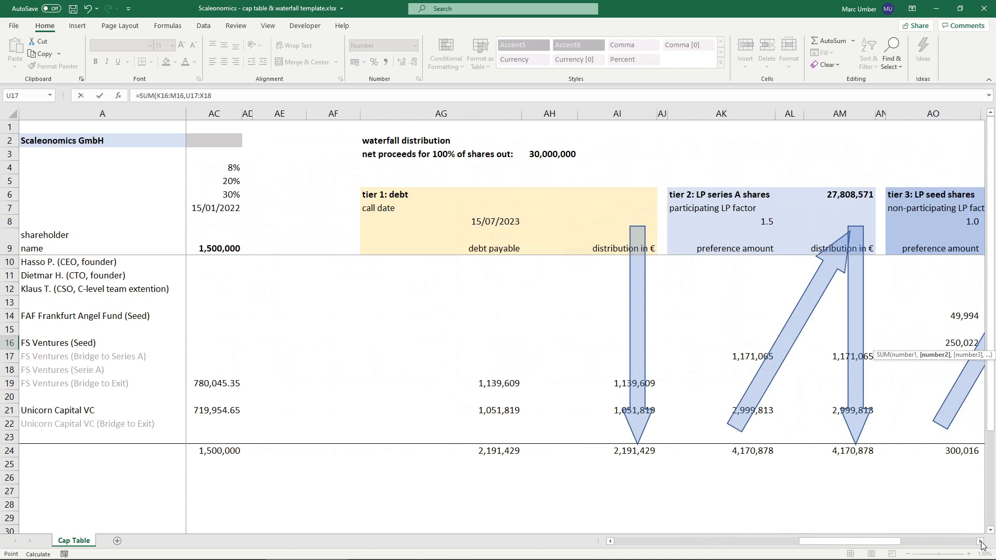
pyautogui.keyDown('ctrl'); pyautogui.click(213, 383); pyautogui.keyUp('ctrl')
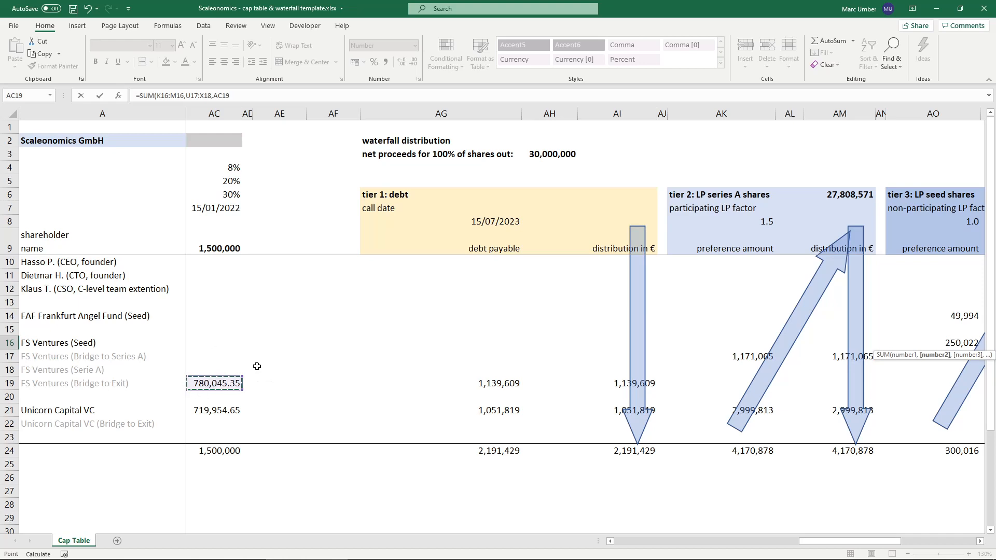
pyautogui.press('Return')
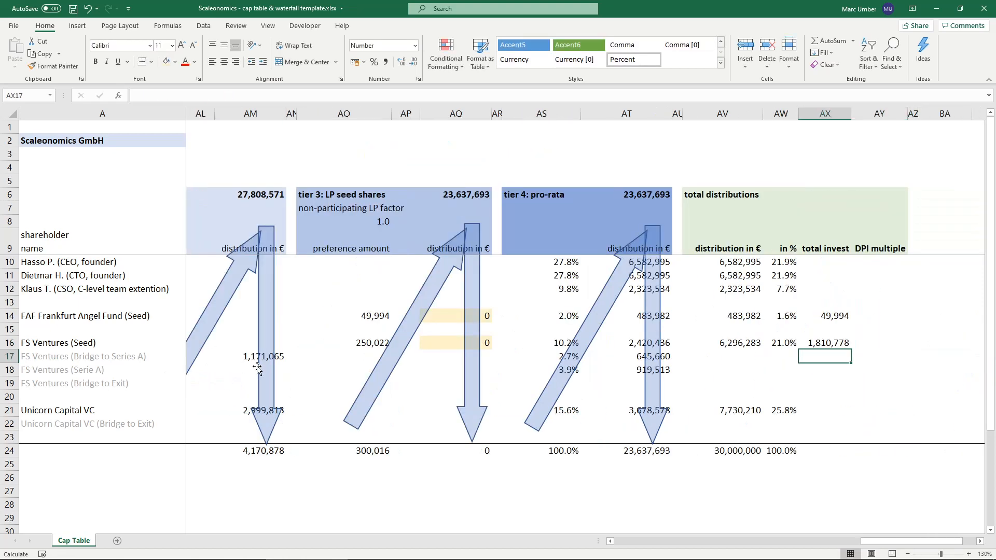
# - Start Unicorn Capital VC's total investment formula in AX21 as a SUM of its series A range U21:X21
pyautogui.press('Up')
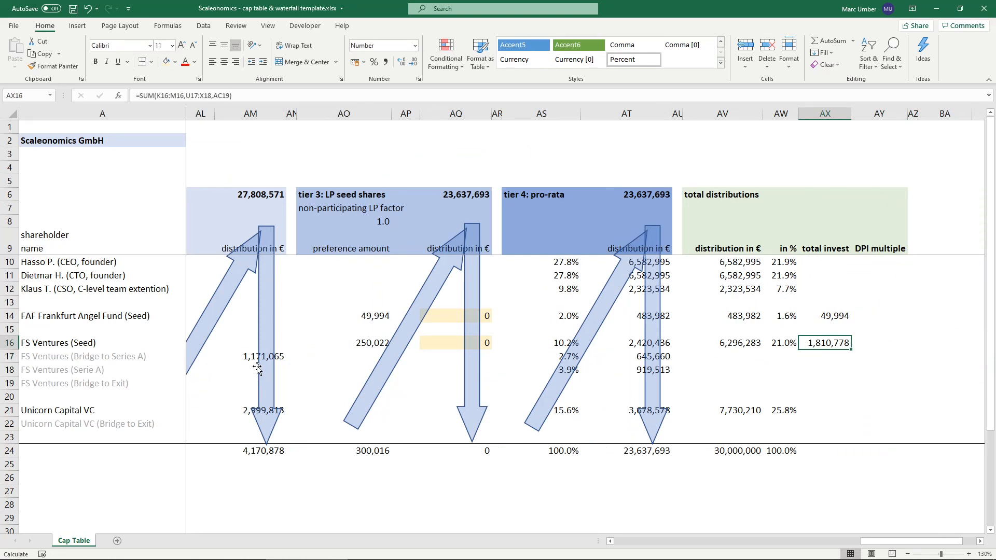
pyautogui.press('Down')
pyautogui.press('Down')
pyautogui.press('Down')
pyautogui.press('Down')
pyautogui.press('Down')
pyautogui.write('=su')
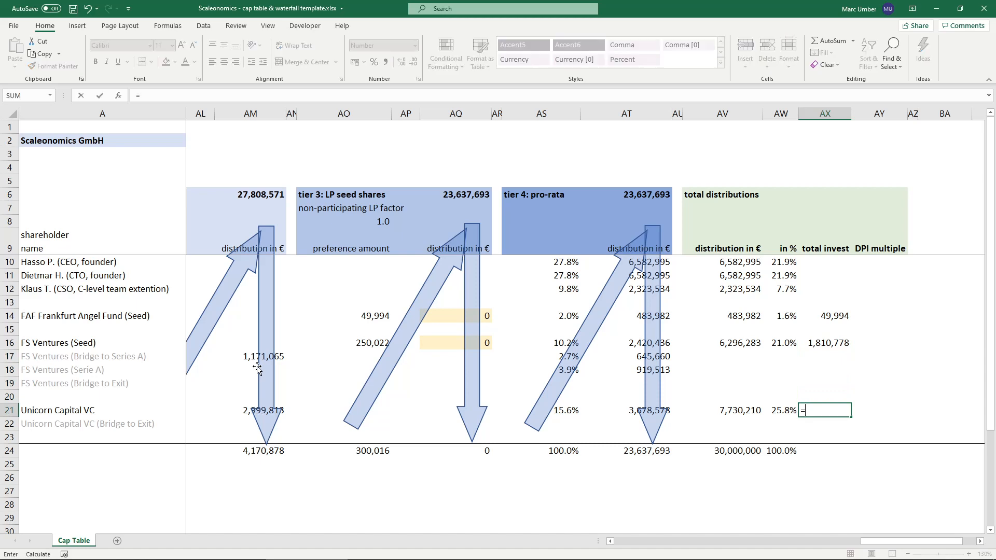
pyautogui.press('Tab')
pyautogui.press('Left')
pyautogui.press('Left')
pyautogui.press('Left')
pyautogui.press('Left')
pyautogui.press('Left')
pyautogui.press('Left')
pyautogui.press('Left')
pyautogui.press('Left')
pyautogui.press('Left')
pyautogui.press('Left')
pyautogui.press('Left')
pyautogui.press('Left')
pyautogui.press('Left')
pyautogui.press('Left')
pyautogui.press('Left')
pyautogui.press('Left')
pyautogui.press('Left')
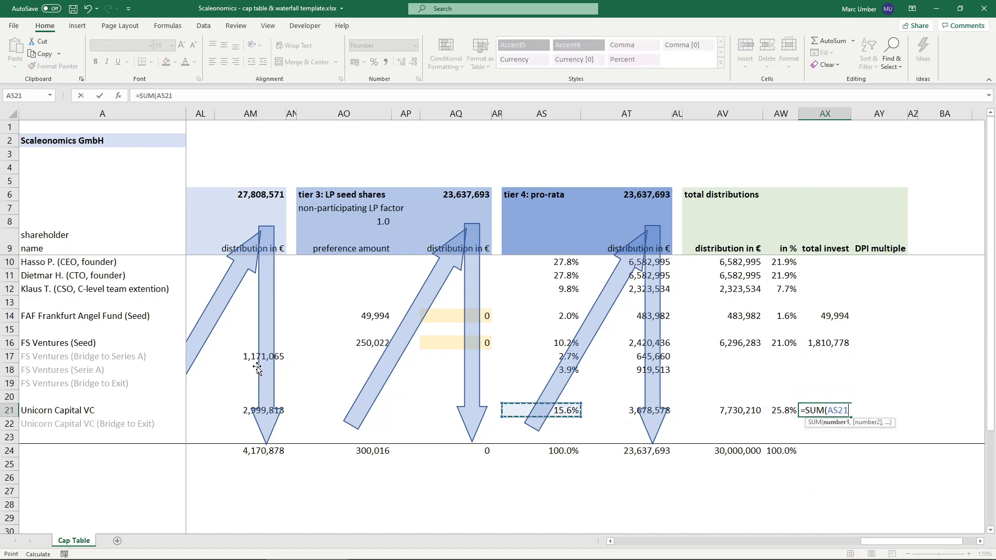
pyautogui.press('Left')
pyautogui.press('Left')
pyautogui.press('Left')
pyautogui.press('Left')
pyautogui.press('Left')
pyautogui.press('Left')
pyautogui.press('Left')
pyautogui.press('Left')
pyautogui.press('Left')
pyautogui.press('Left')
pyautogui.press('Left')
pyautogui.press('Left')
pyautogui.press('Left')
pyautogui.press('Left')
pyautogui.press('Left')
pyautogui.press('Left')
pyautogui.press('Left')
pyautogui.press('Left')
pyautogui.press('Left')
pyautogui.press('Left')
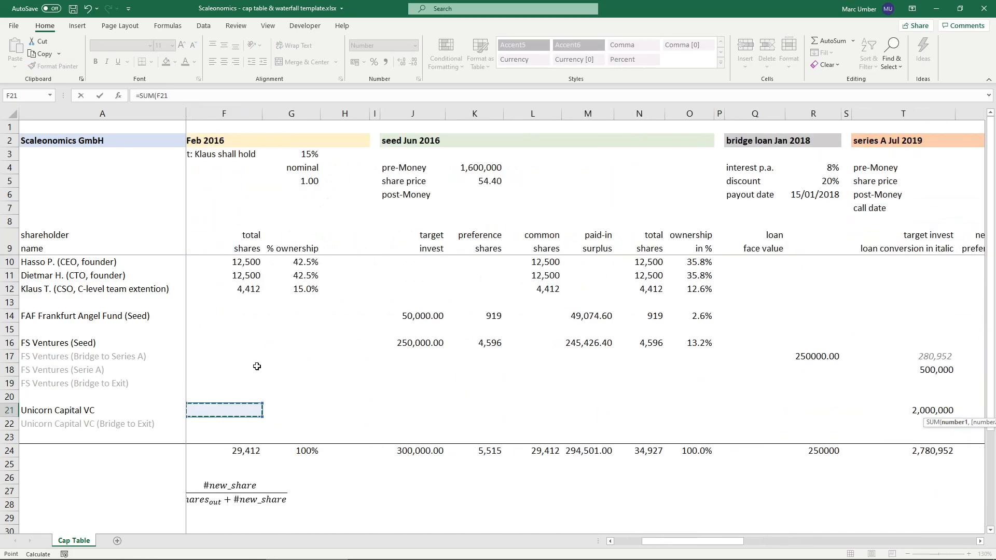
pyautogui.press('Right')
pyautogui.press('Right')
pyautogui.press('Right')
pyautogui.press('Right')
pyautogui.press('Right')
pyautogui.press('Right')
pyautogui.press('Right')
pyautogui.press('Right')
pyautogui.press('Right')
pyautogui.press('Right')
pyautogui.press('Right')
pyautogui.press('Right')
pyautogui.press('Right')
pyautogui.press('Right')
pyautogui.press('Right')
pyautogui.press('Right')
pyautogui.press('Right')
pyautogui.press('Right')
pyautogui.press('Right')
pyautogui.press('Right')
pyautogui.press('Left')
pyautogui.press('Left')
pyautogui.press('Left')
pyautogui.press('Left')
pyautogui.press('Left')
pyautogui.press('Left')
pyautogui.press('Left')
pyautogui.press('Left')
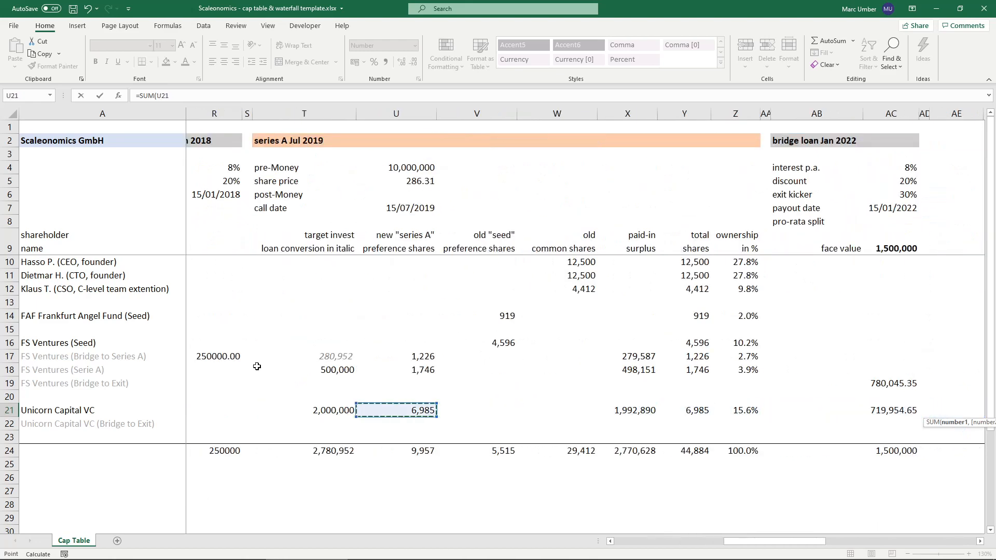
pyautogui.hotkey('shift', 'Right')
pyautogui.hotkey('shift', 'Right')
pyautogui.hotkey('shift', 'Right')
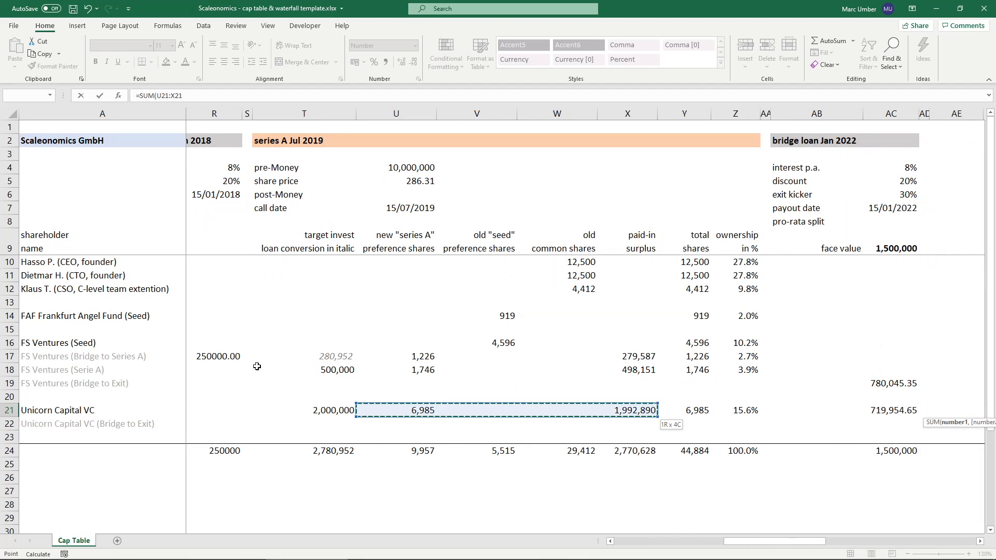
# - Add Unicorn Capital VC's 2022 bridge loan amount in AC21 to the AX21 sum and complete the formula
pyautogui.write(',')
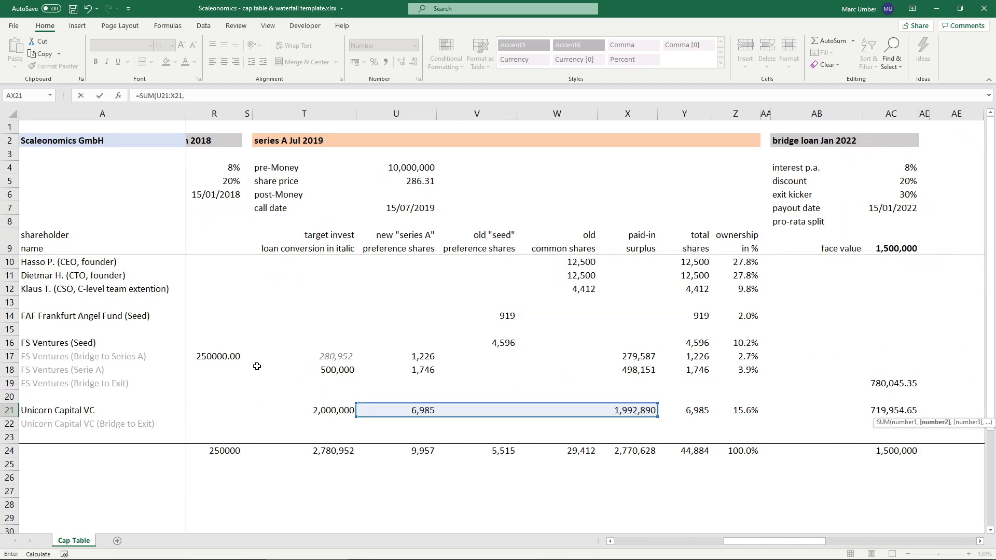
pyautogui.click(882, 410)
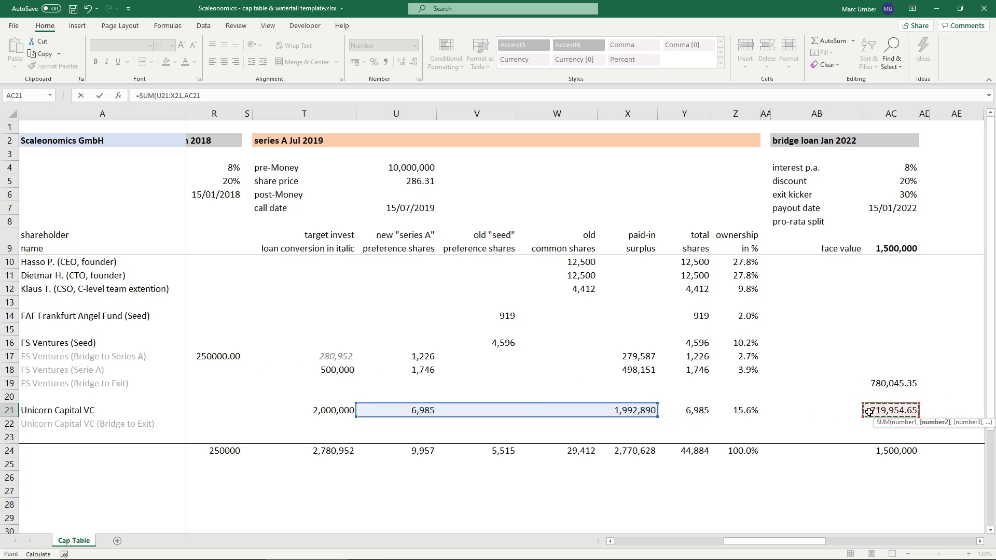
pyautogui.write(')')
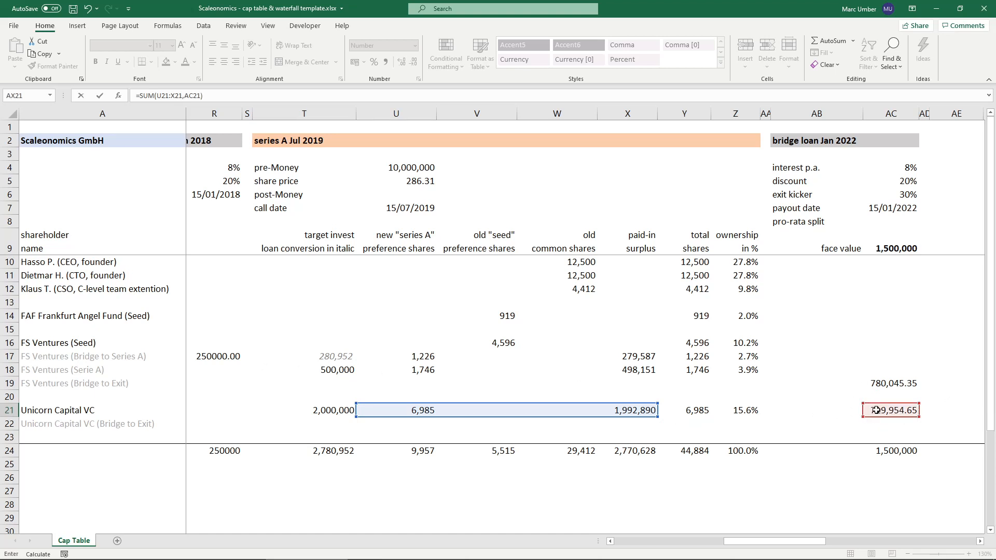
pyautogui.press('Return')
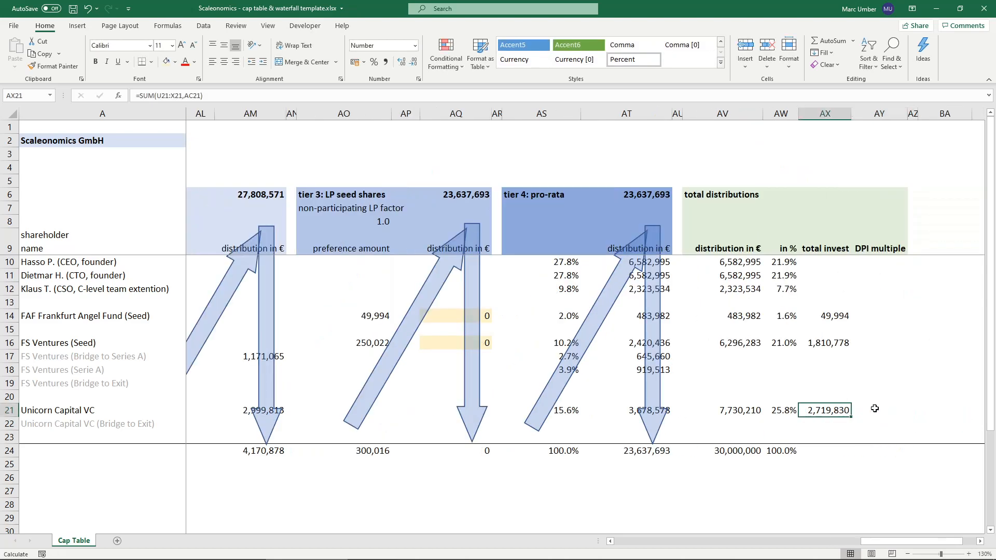
# - Sum the total investments of all shareholders in AX24 with =SUM(AX10:AX23)
pyautogui.click(832, 449)
pyautogui.write('=sum')
pyautogui.press('Tab')
pyautogui.press('Up')
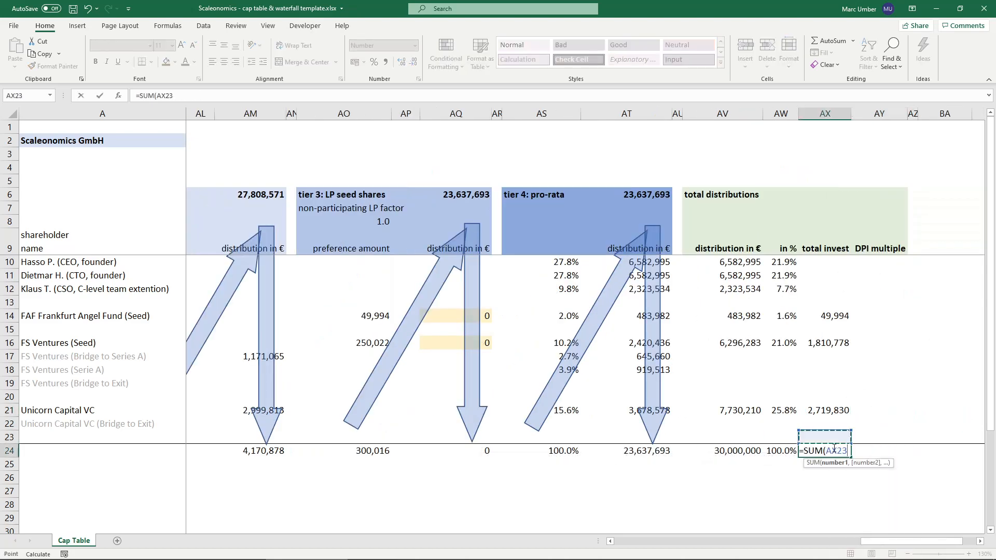
pyautogui.hotkey('shift', 'Up')
pyautogui.hotkey('shift', 'Up')
pyautogui.hotkey('shift', 'Up')
pyautogui.hotkey('shift', 'Up')
pyautogui.hotkey('shift', 'Up')
pyautogui.hotkey('shift', 'Up')
pyautogui.hotkey('shift', 'Up')
pyautogui.hotkey('shift', 'Up')
pyautogui.hotkey('shift', 'Up')
pyautogui.hotkey('shift', 'Up')
pyautogui.hotkey('shift', 'Up')
pyautogui.hotkey('shift', 'Up')
pyautogui.hotkey('shift', 'Up')
pyautogui.hotkey('ctrl', 'Return')
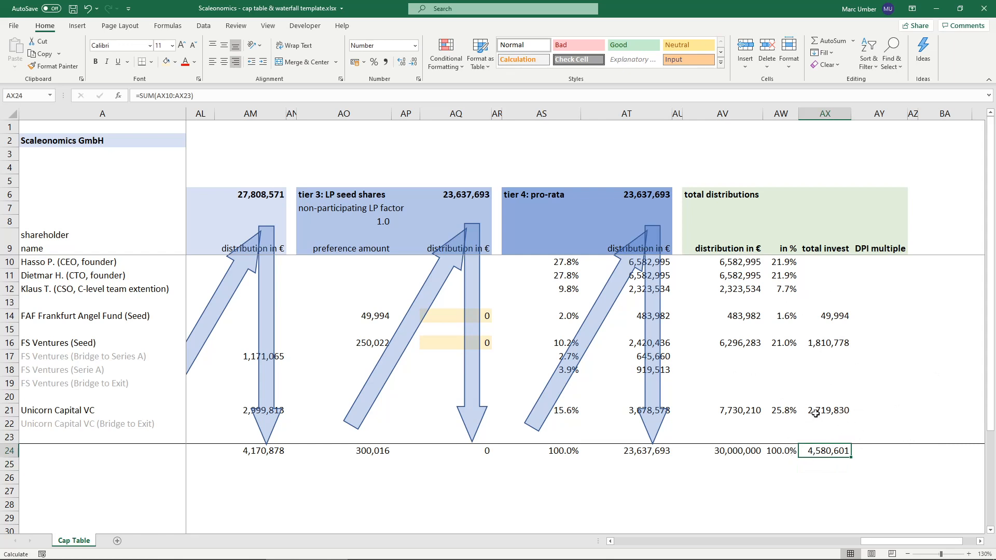
# - Calculate FAF Frankfurt Angel Fund's DPI multiple in AY14 by dividing total distributions by total investment, =AV14/AX14
pyautogui.click(872, 318)
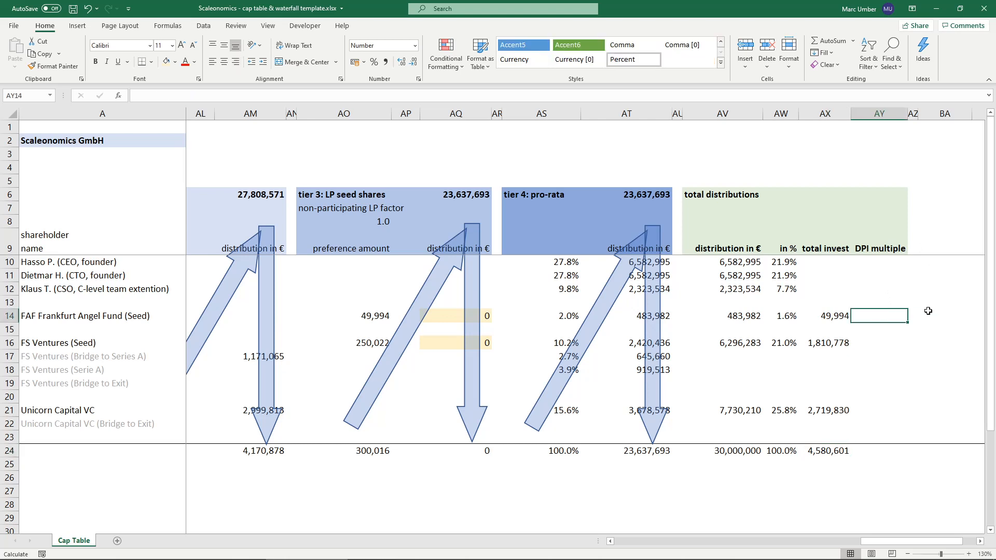
pyautogui.write('=')
pyautogui.press('Left')
pyautogui.press('Left')
pyautogui.press('Left')
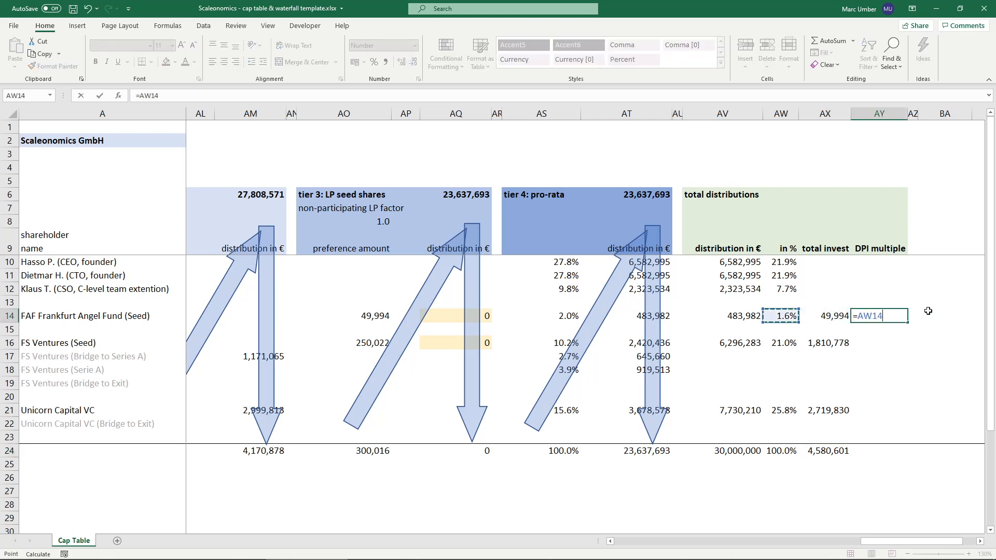
pyautogui.write('/')
pyautogui.press('Left')
pyautogui.hotkey('ctrl', 'Return')
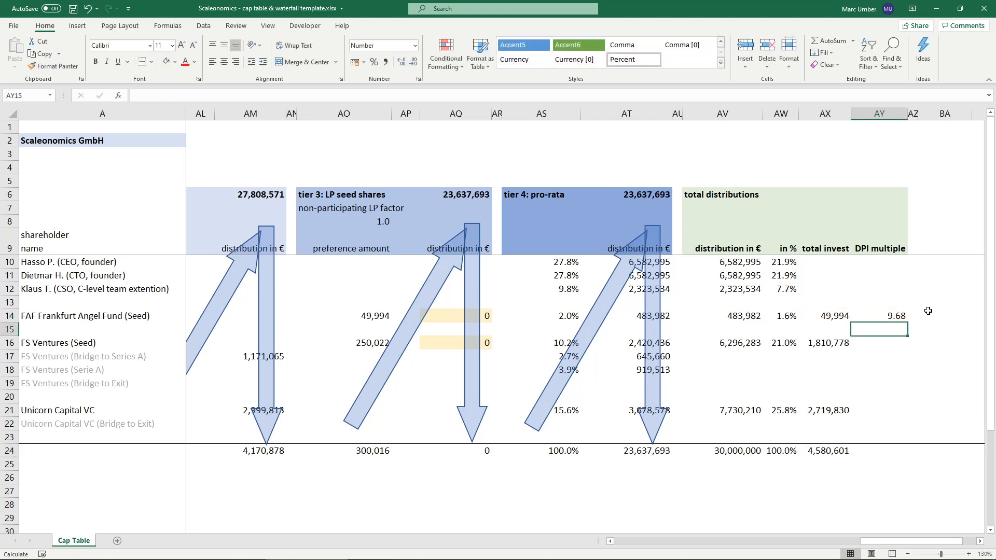
# - Copy the DPI multiple formula from AY14 to AY16 for FS Ventures and AY21 for Unicorn Capital VC
pyautogui.hotkey('ctrl', 'c')
pyautogui.press('Down')
pyautogui.press('Down')
pyautogui.hotkey('ctrl', 'v')
pyautogui.press('Down')
pyautogui.press('Down')
pyautogui.press('Down')
pyautogui.press('Down')
pyautogui.press('Down')
pyautogui.hotkey('ctrl', 'v')
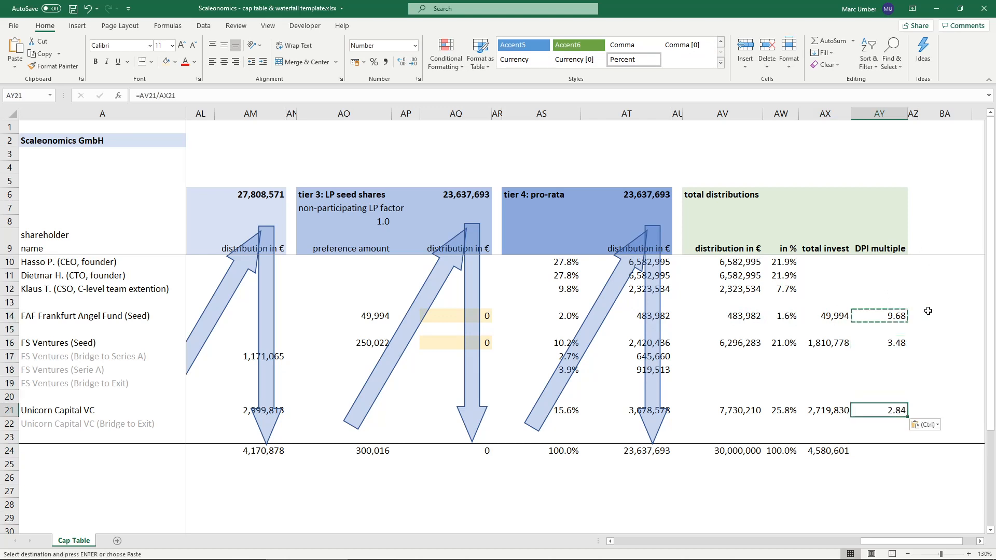
pyautogui.press('Escape')
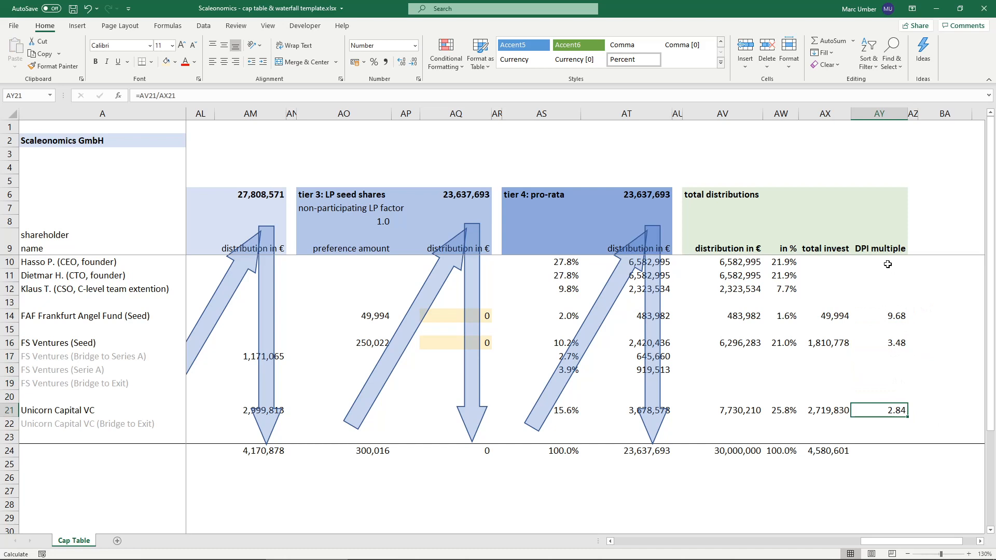
# - Make the DPI multiples in AY14:AY21 bold and check each investor's multiple
pyautogui.moveTo(889, 314); pyautogui.dragTo(879, 407)
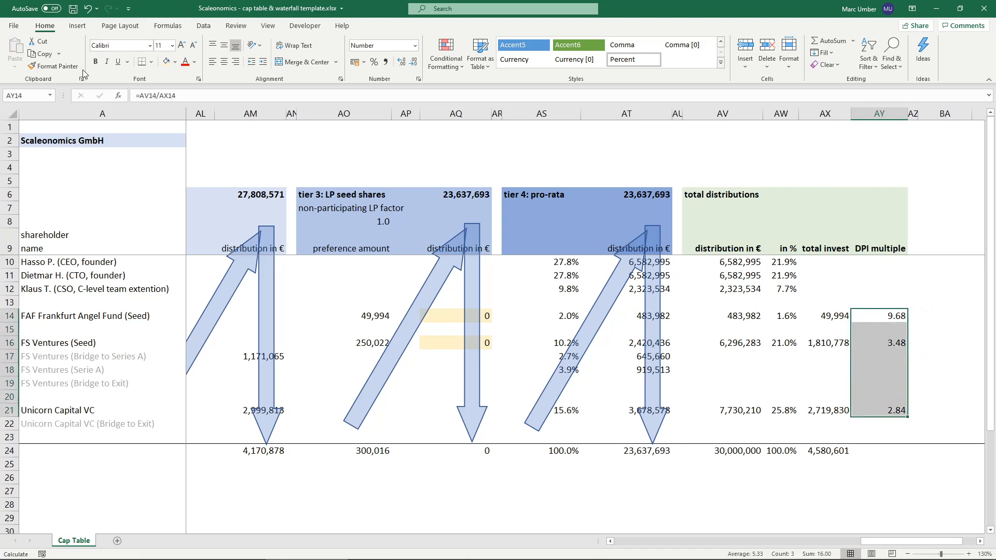
pyautogui.click(96, 61)
pyautogui.click(879, 410)
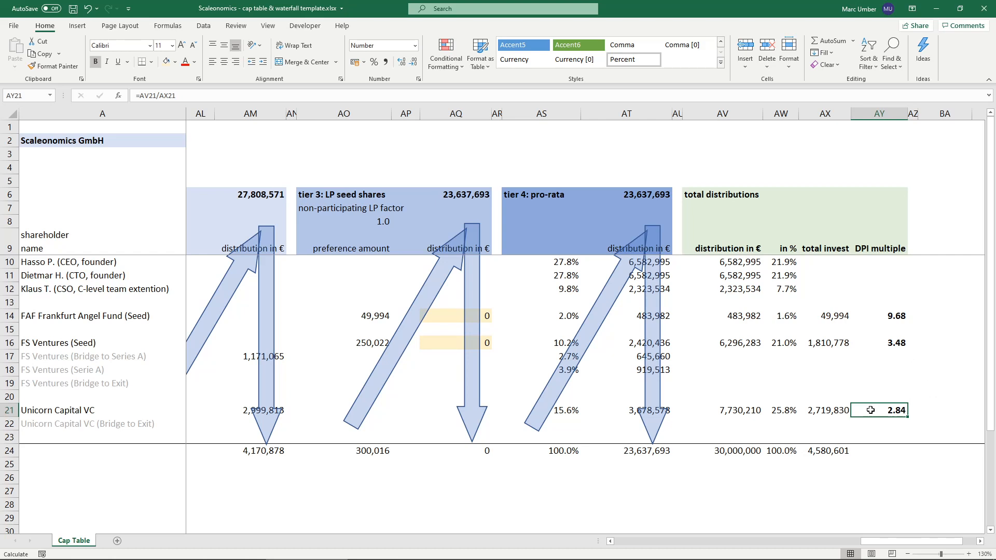
pyautogui.click(865, 344)
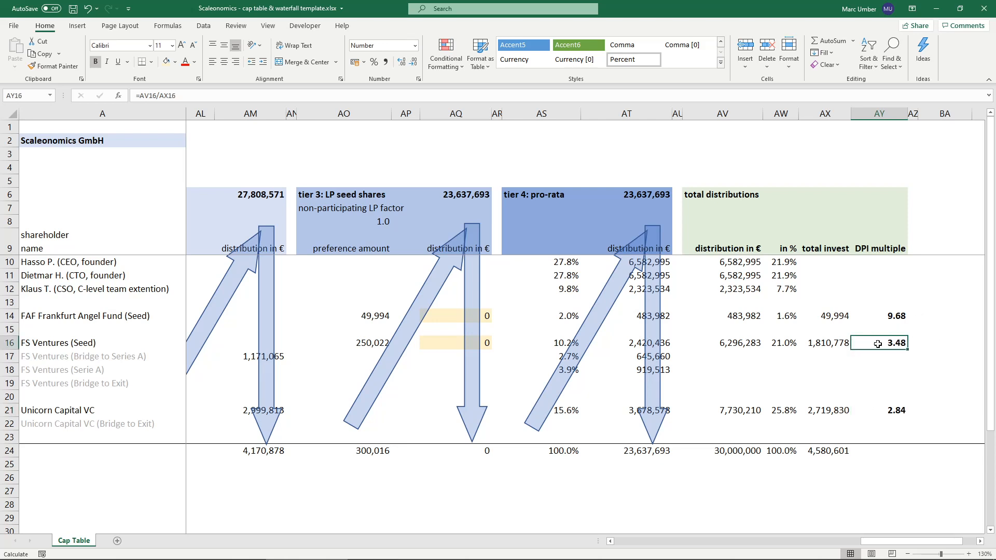
pyautogui.click(862, 318)
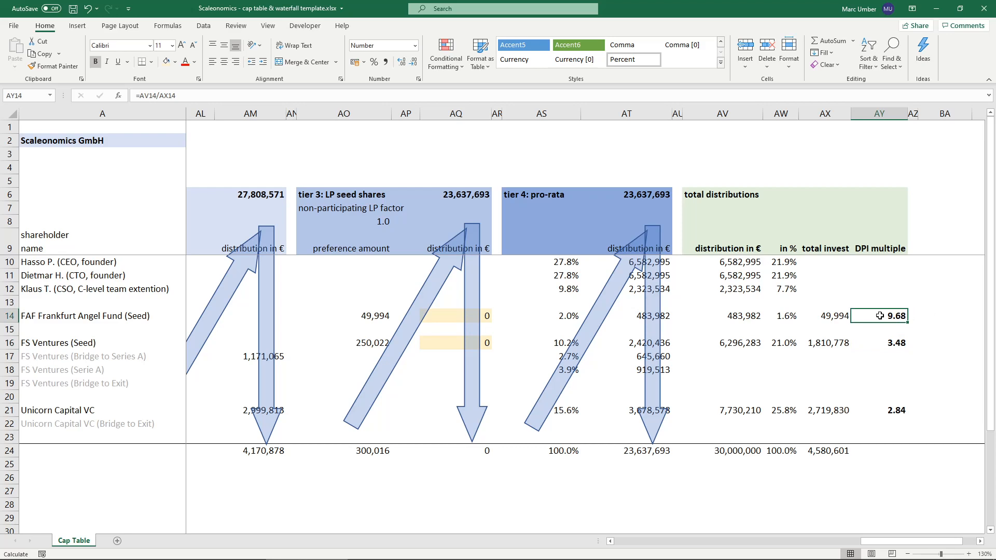
# - Set the net proceeds for 100% of shares out in AH3 to 50,000,000
pyautogui.click(609, 541)
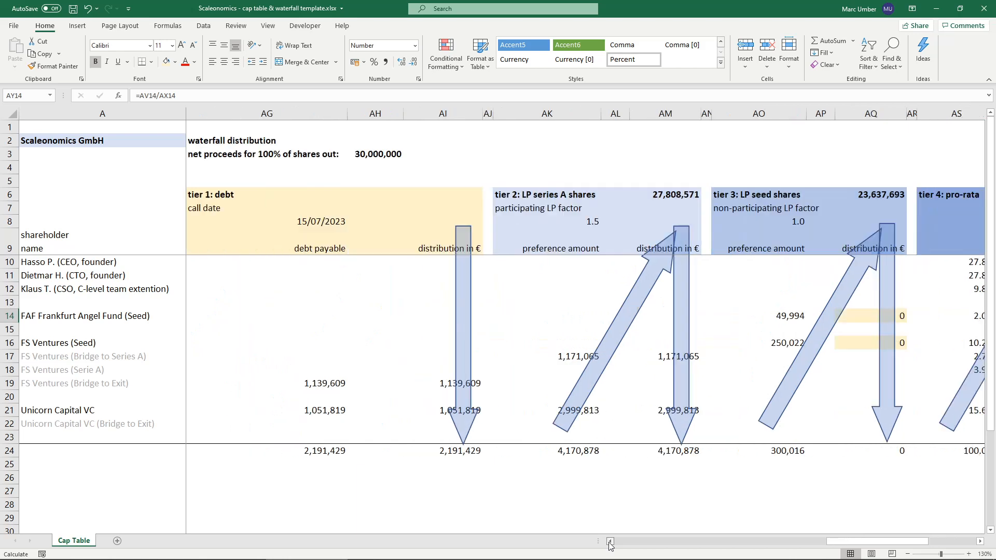
pyautogui.click(373, 154)
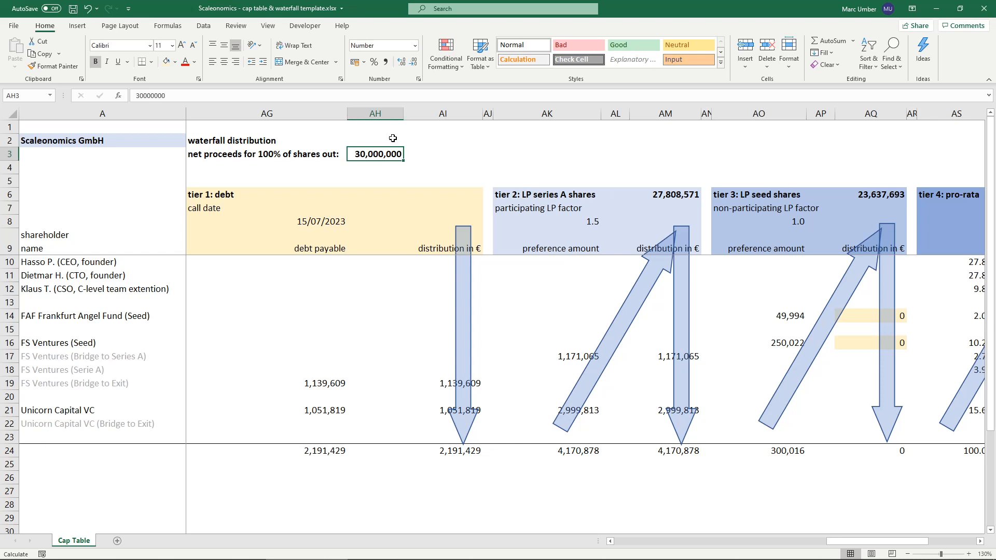
pyautogui.click(145, 97)
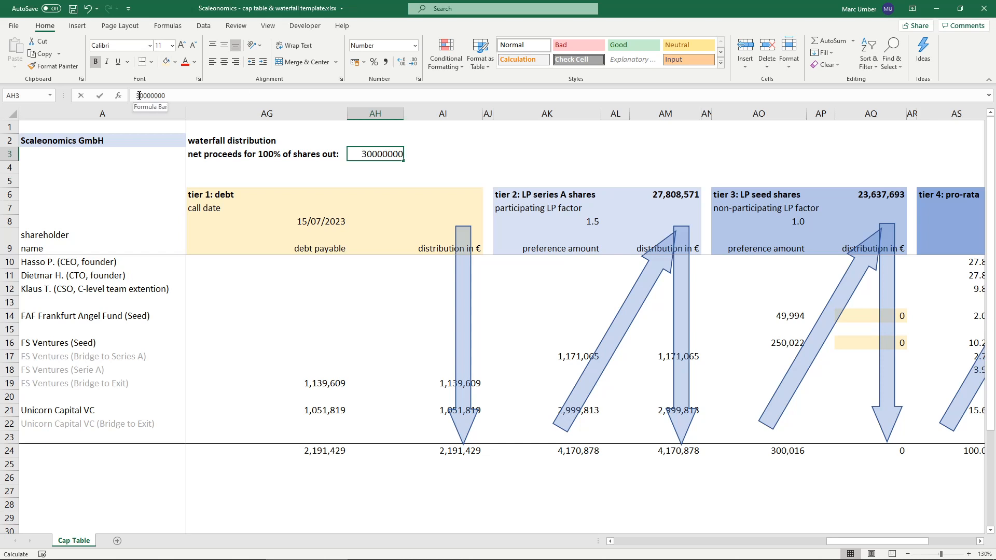
pyautogui.press('BackSpace')
pyautogui.write('5')
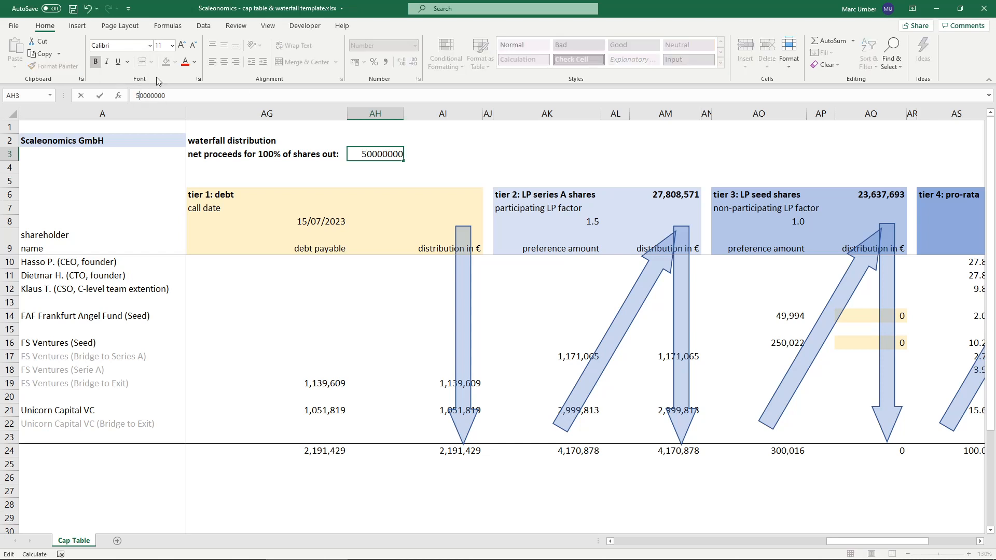
pyautogui.press('Return')
pyautogui.press('Up')
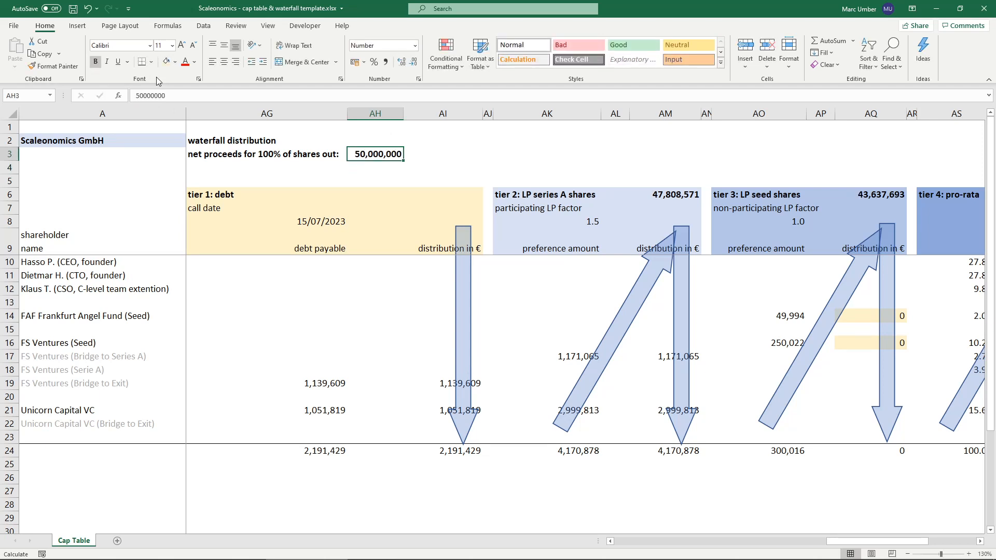
# - Review the investors' DPI multiples in column AY and look over the cap table from the foundation round to the total distributions
pyautogui.moveTo(864, 541); pyautogui.dragTo(905, 542)
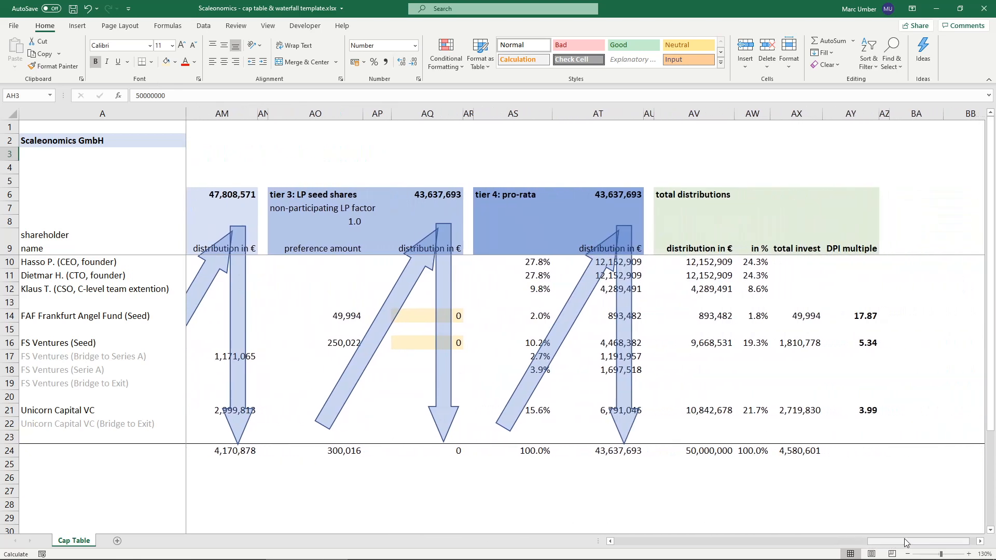
pyautogui.click(858, 341)
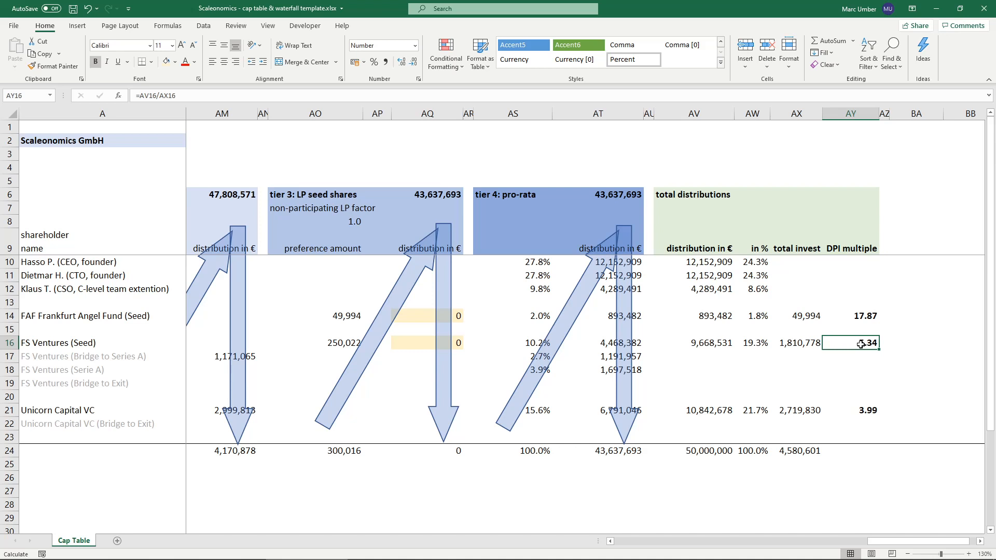
pyautogui.click(845, 411)
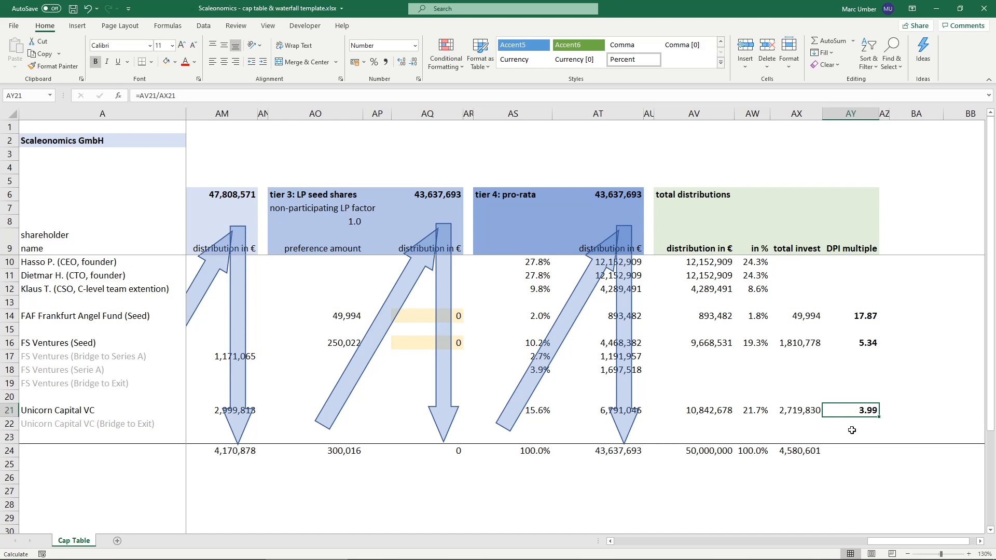
pyautogui.moveTo(911, 541); pyautogui.dragTo(630, 542)
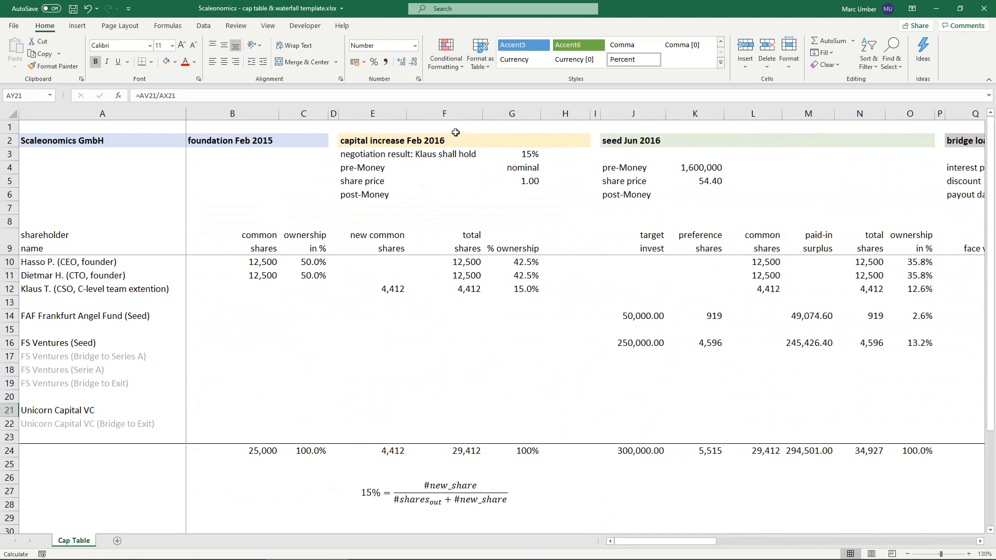
pyautogui.click(980, 542)
pyautogui.click(980, 543)
pyautogui.click(980, 542)
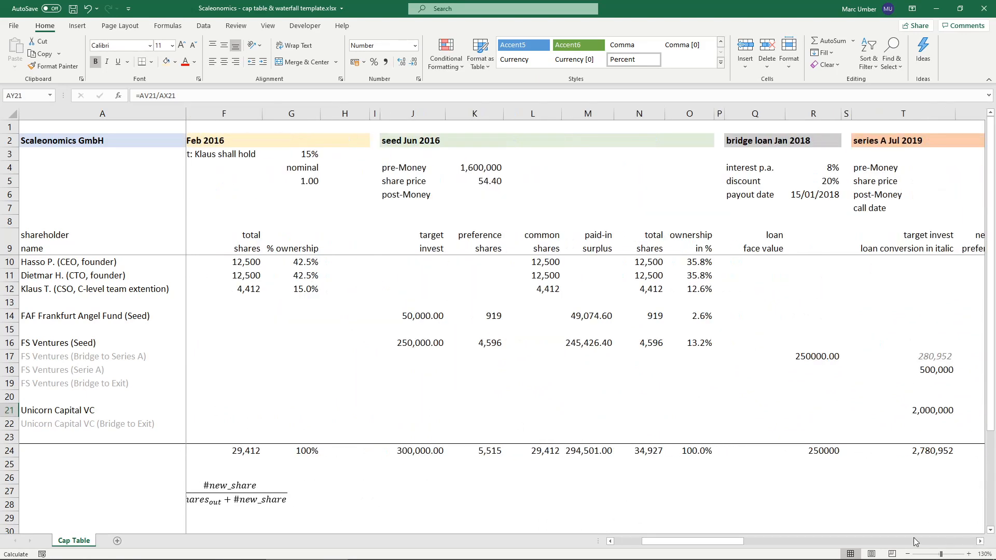
pyautogui.moveTo(736, 541); pyautogui.dragTo(933, 541)
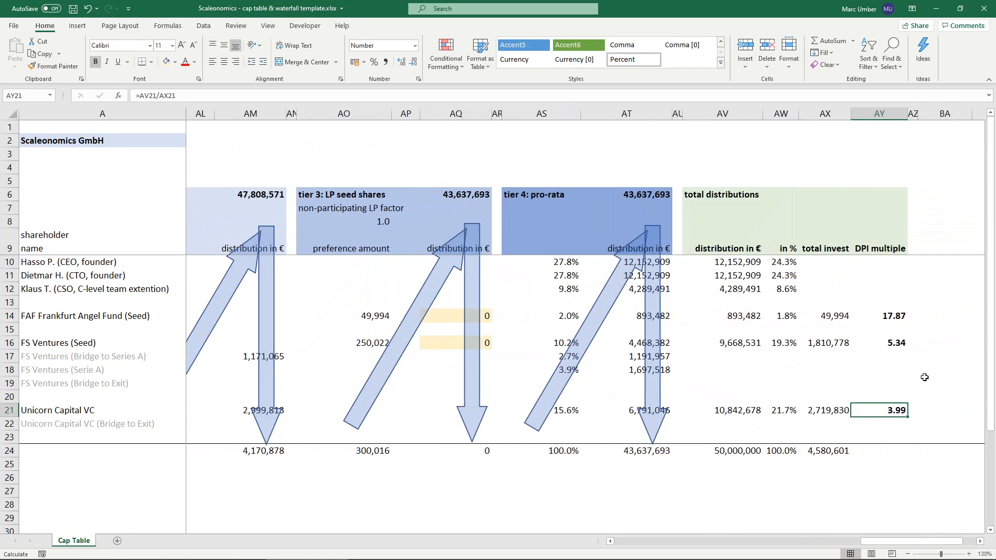
pyautogui.click(885, 315)
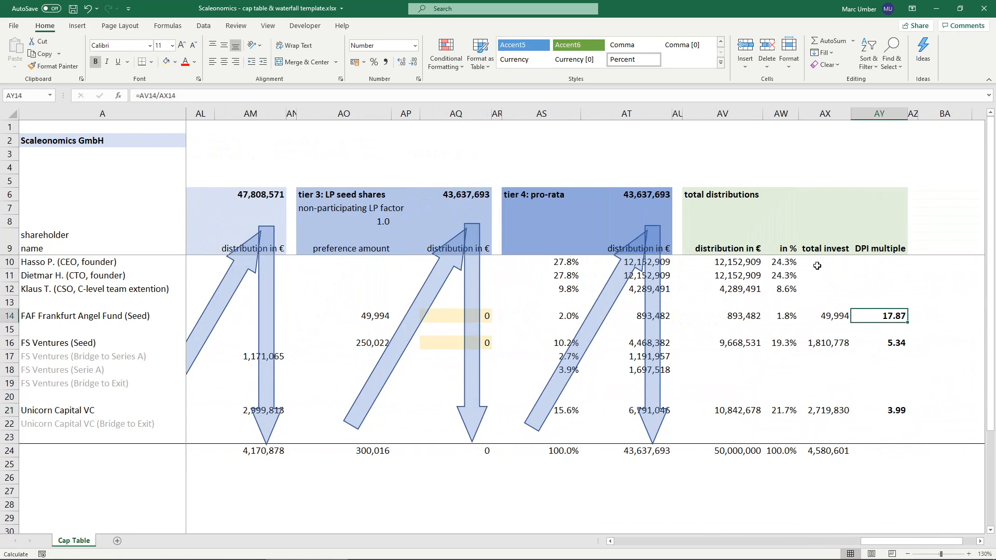
pyautogui.click(863, 246)
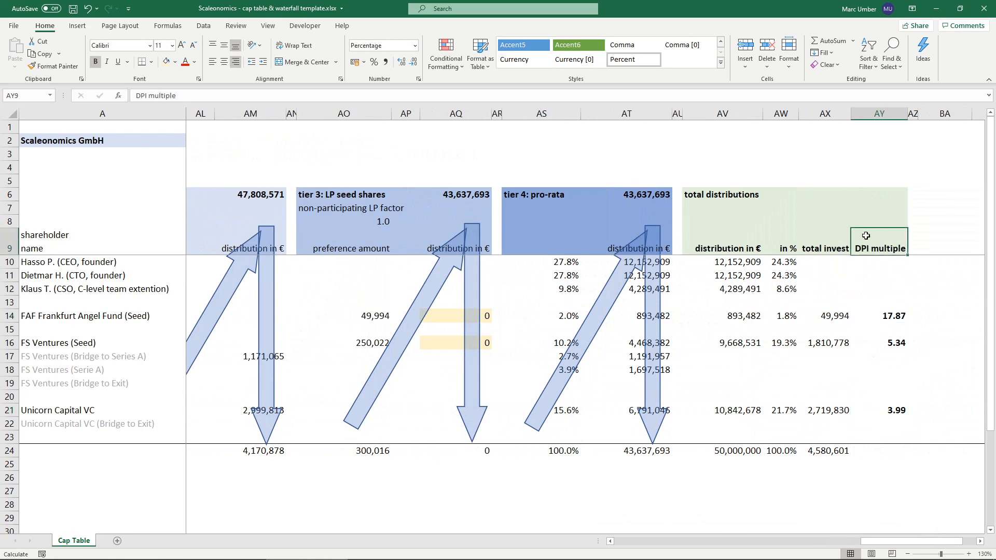
pyautogui.click(885, 316)
pyautogui.click(887, 450)
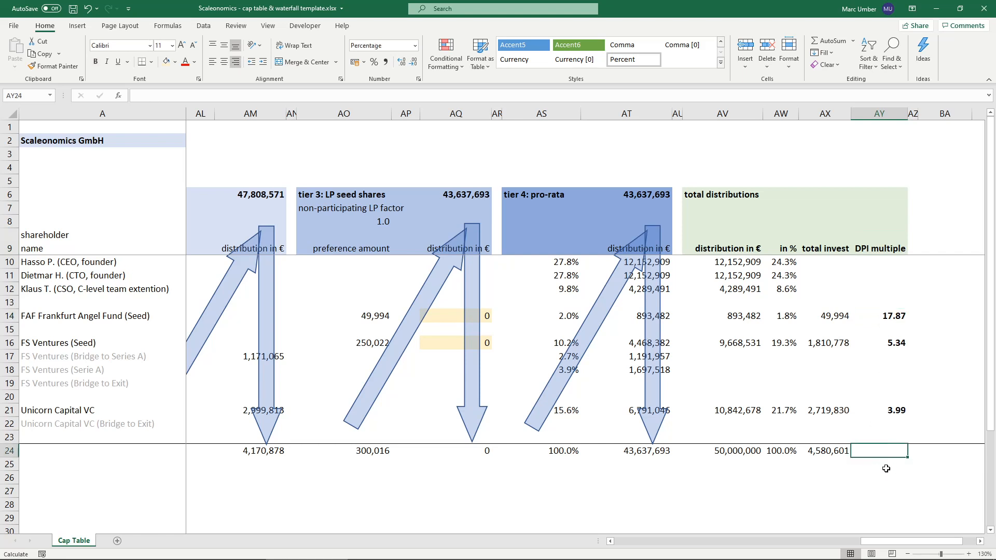